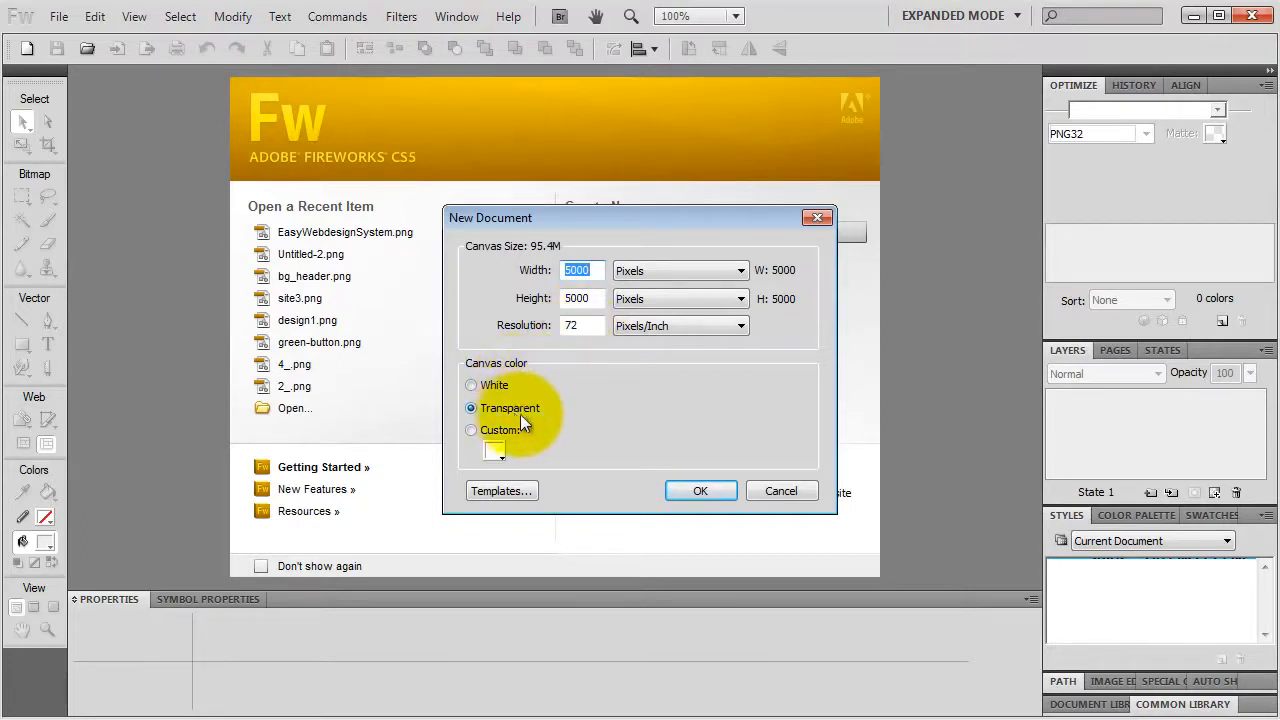
Step: Create a transparent 5000 × 5000 pixel document and, when saving it, make and open a new folder named site1 in _Sites
click(696, 489)
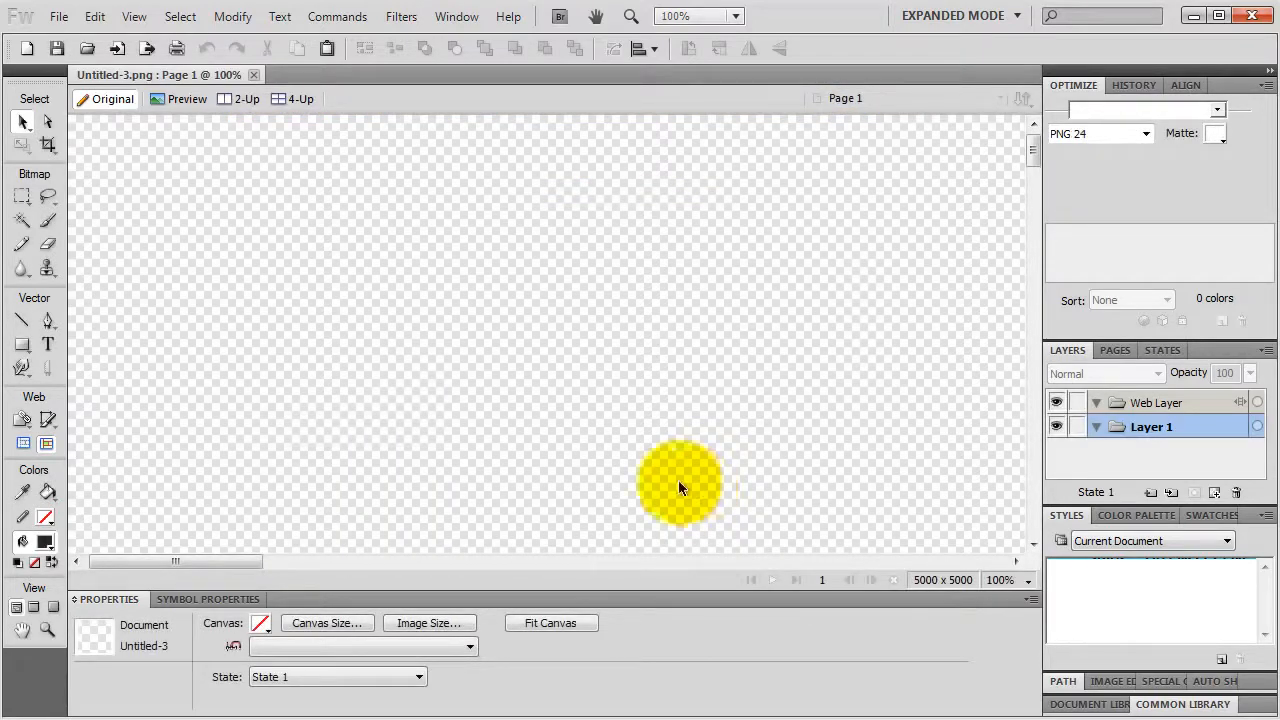
click(59, 16)
click(100, 222)
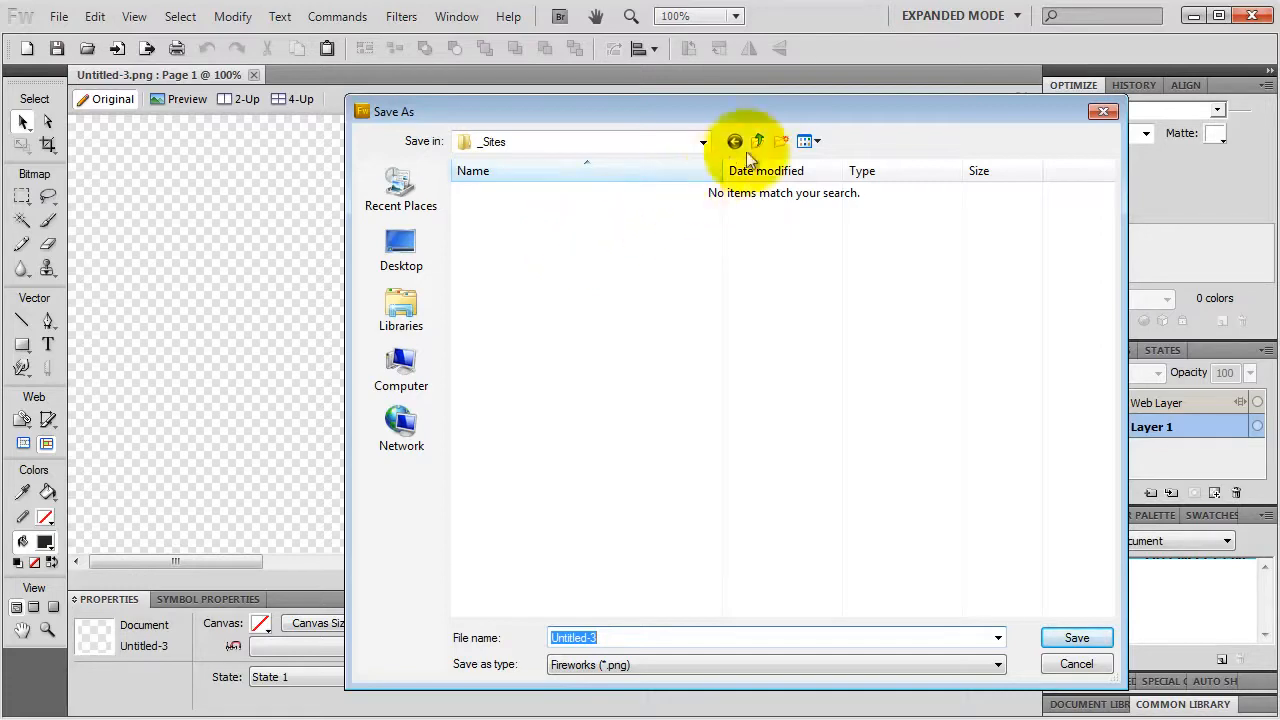
click(781, 143)
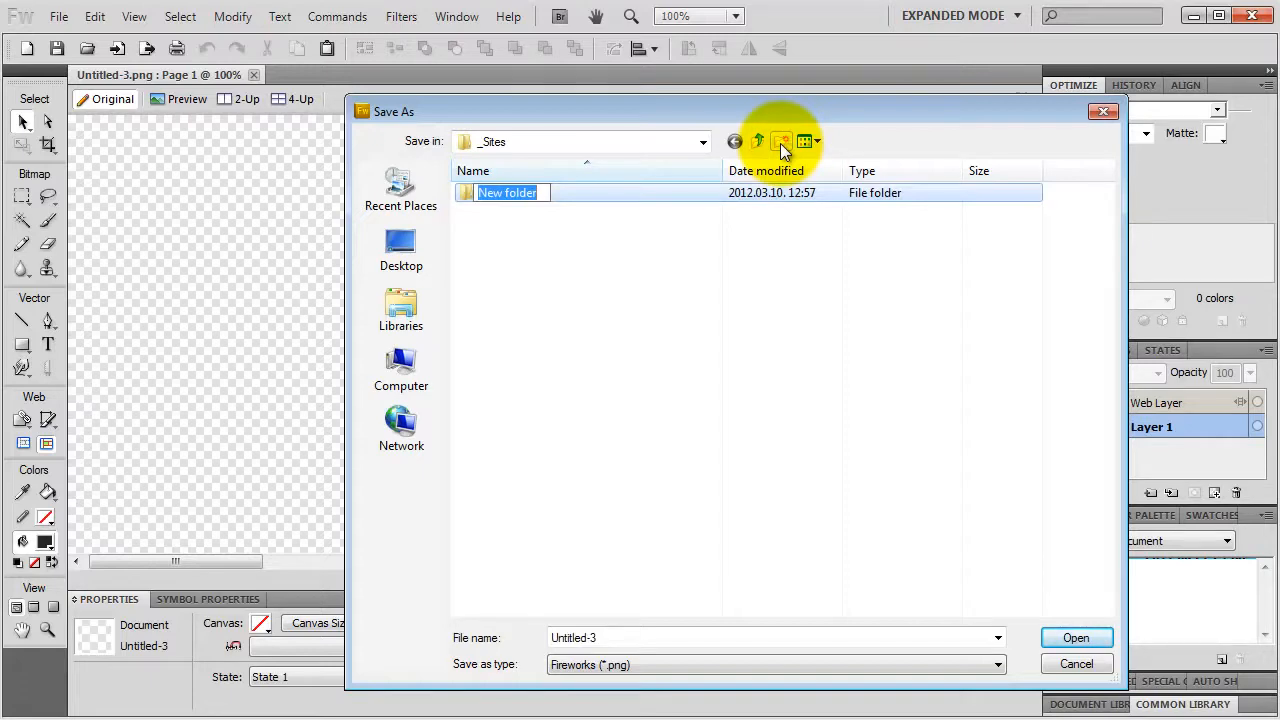
text(site1)
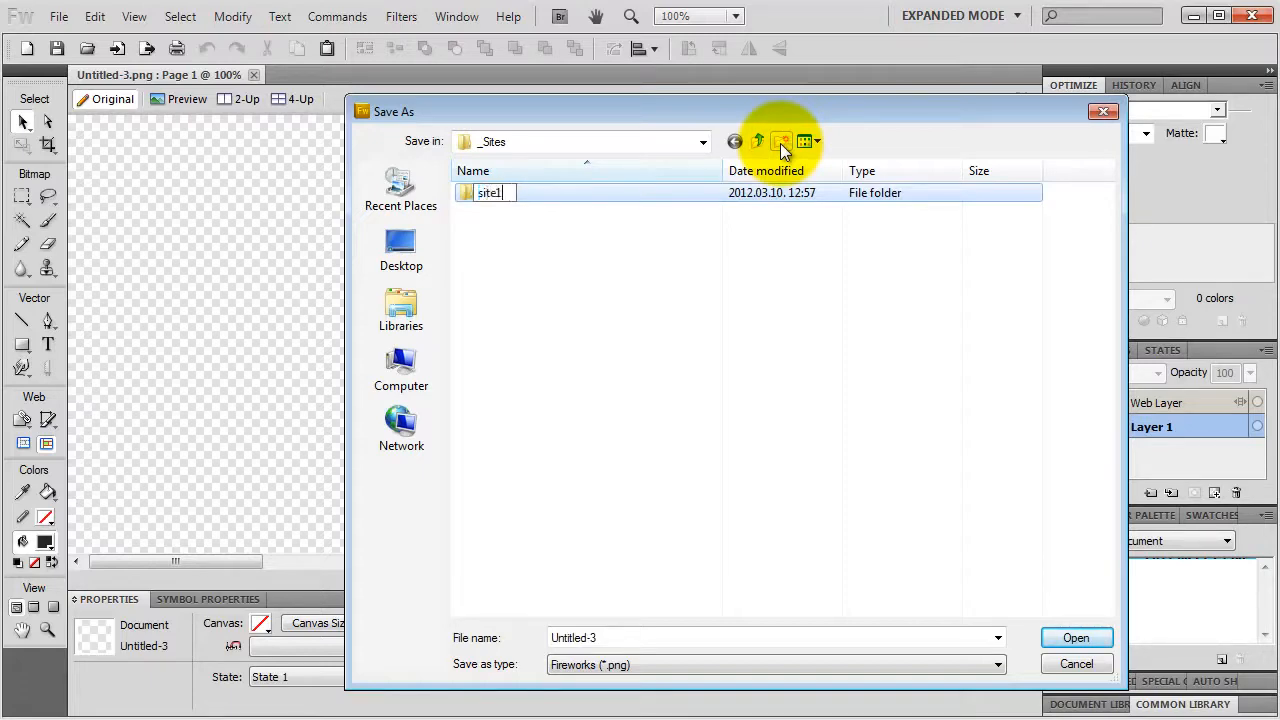
key(Return)
key(Return)
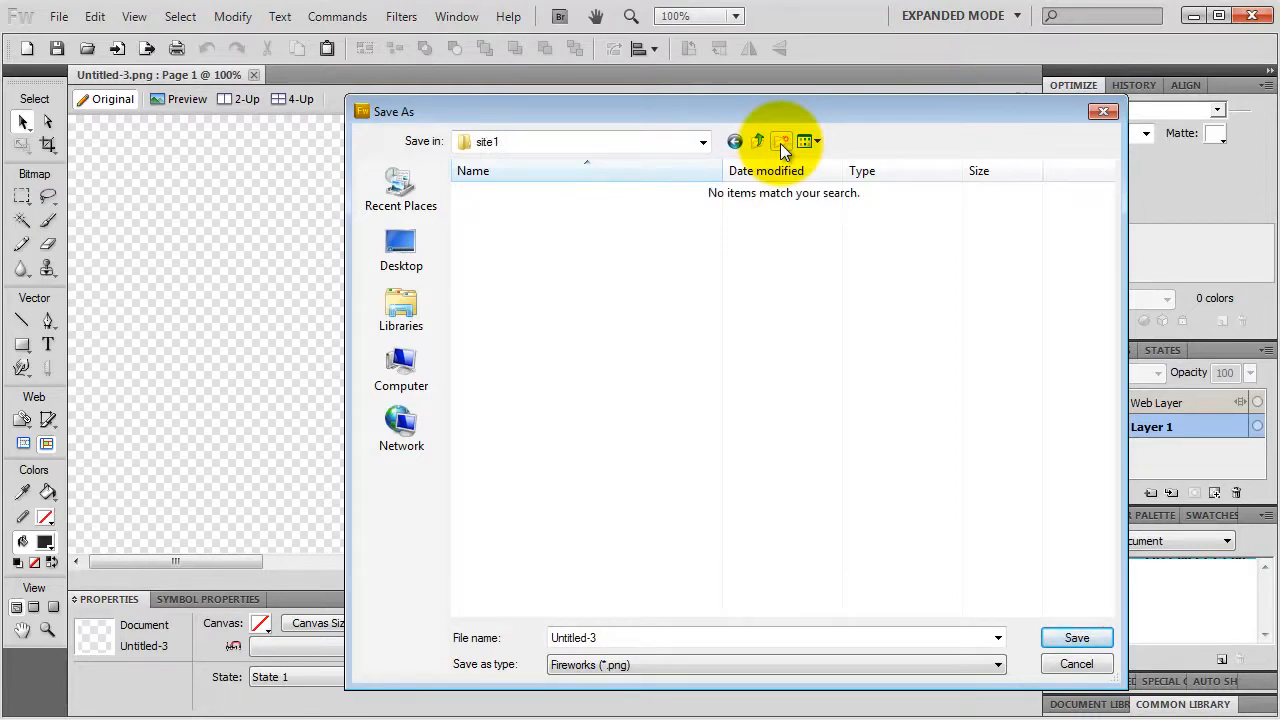
Step: Create a fireworks subfolder inside site1 and save the document there as site1 in Fireworks PNG format
click(782, 146)
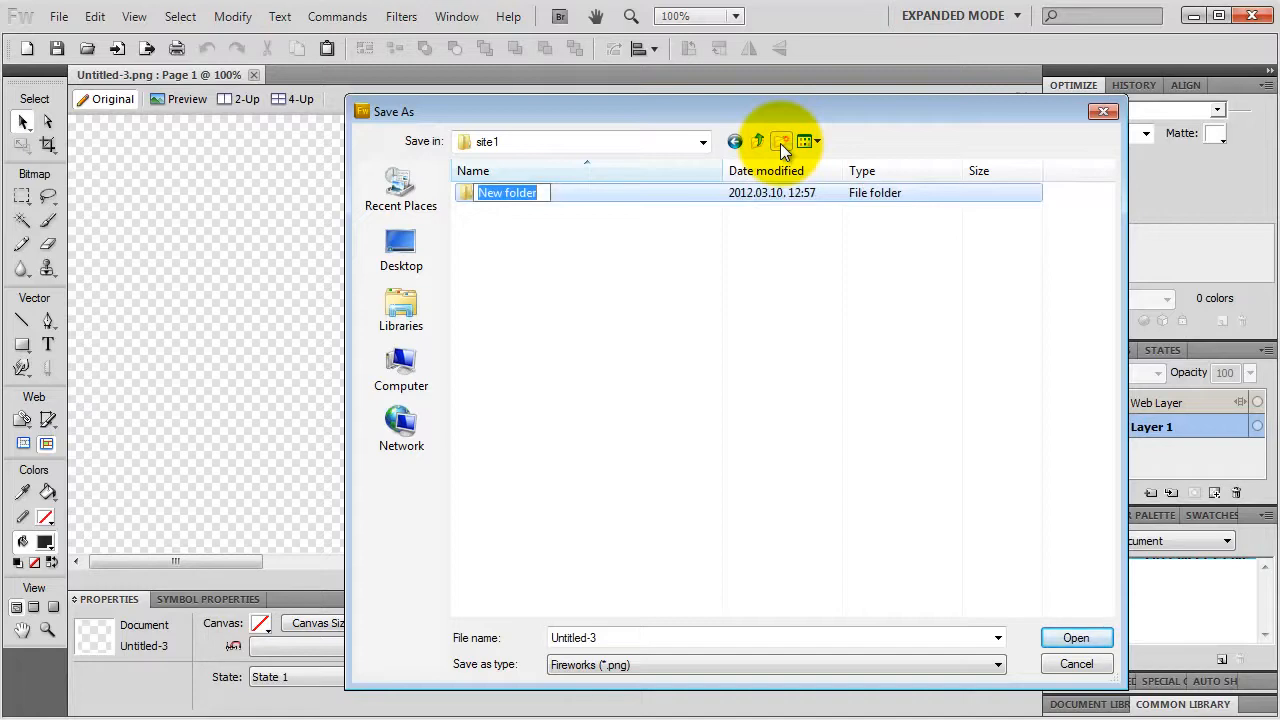
text(firew)
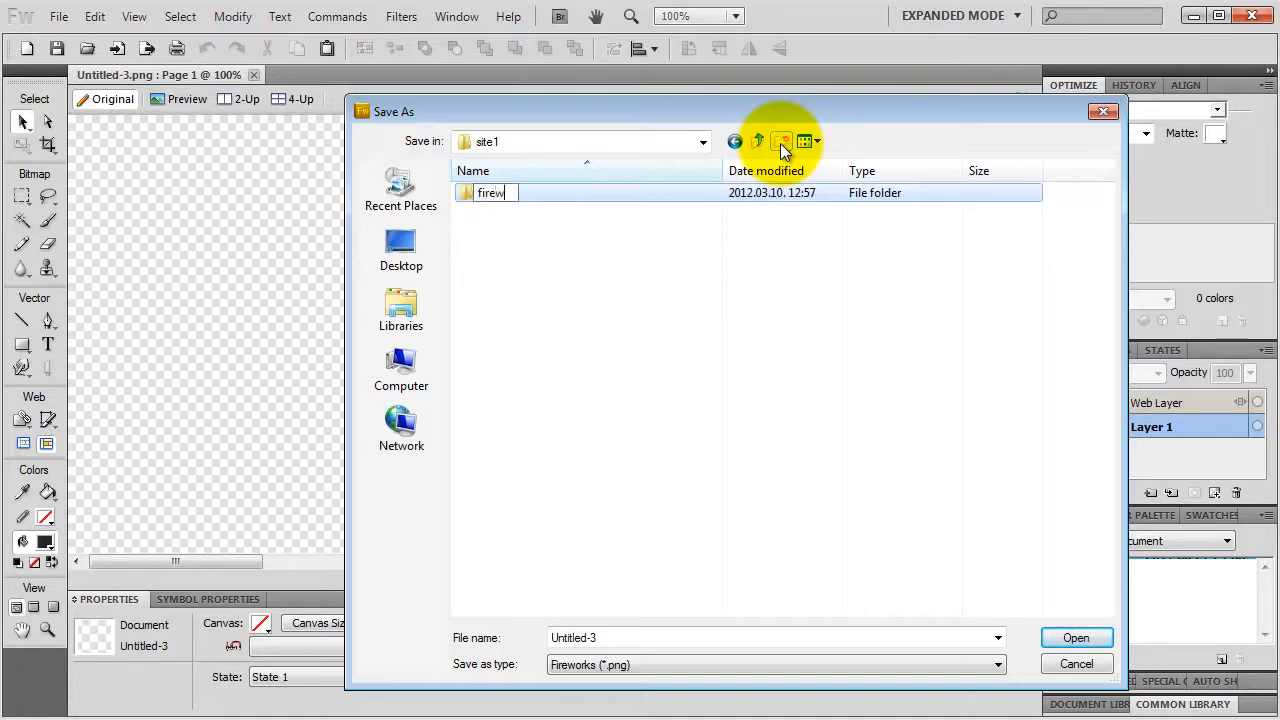
text(orks)
key(Return)
key(Return)
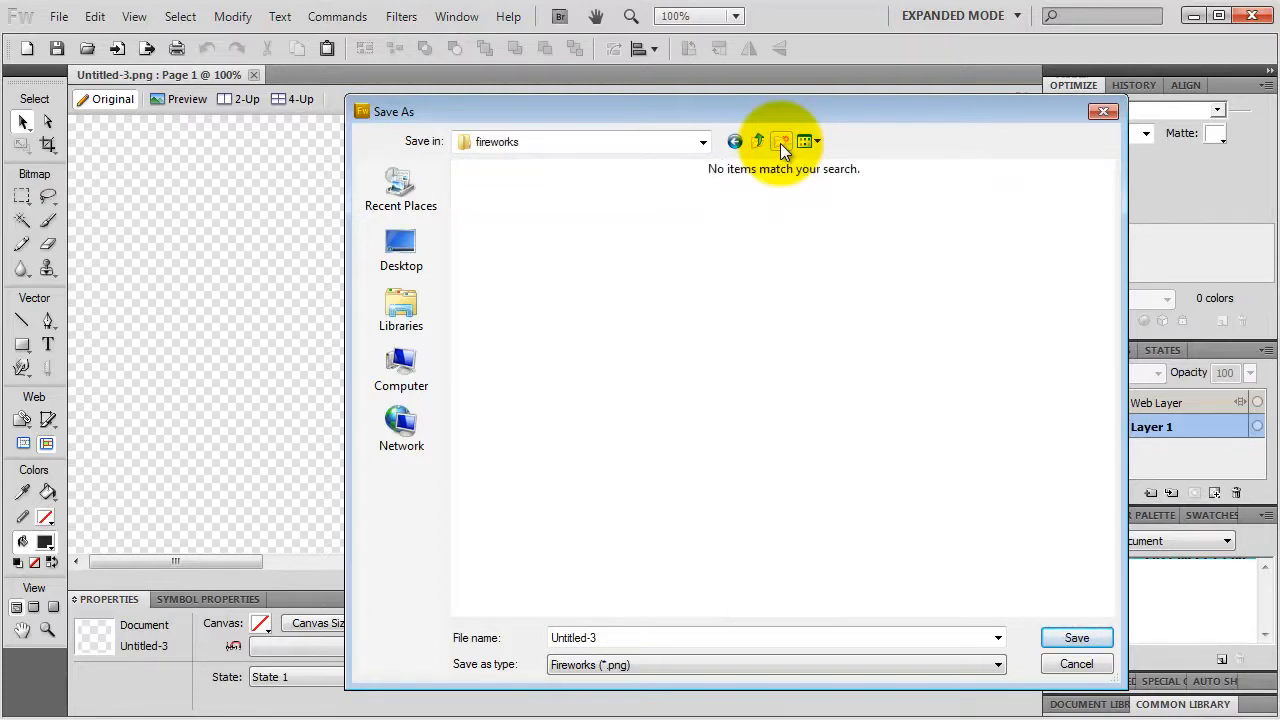
double_click(572, 637)
text(site1)
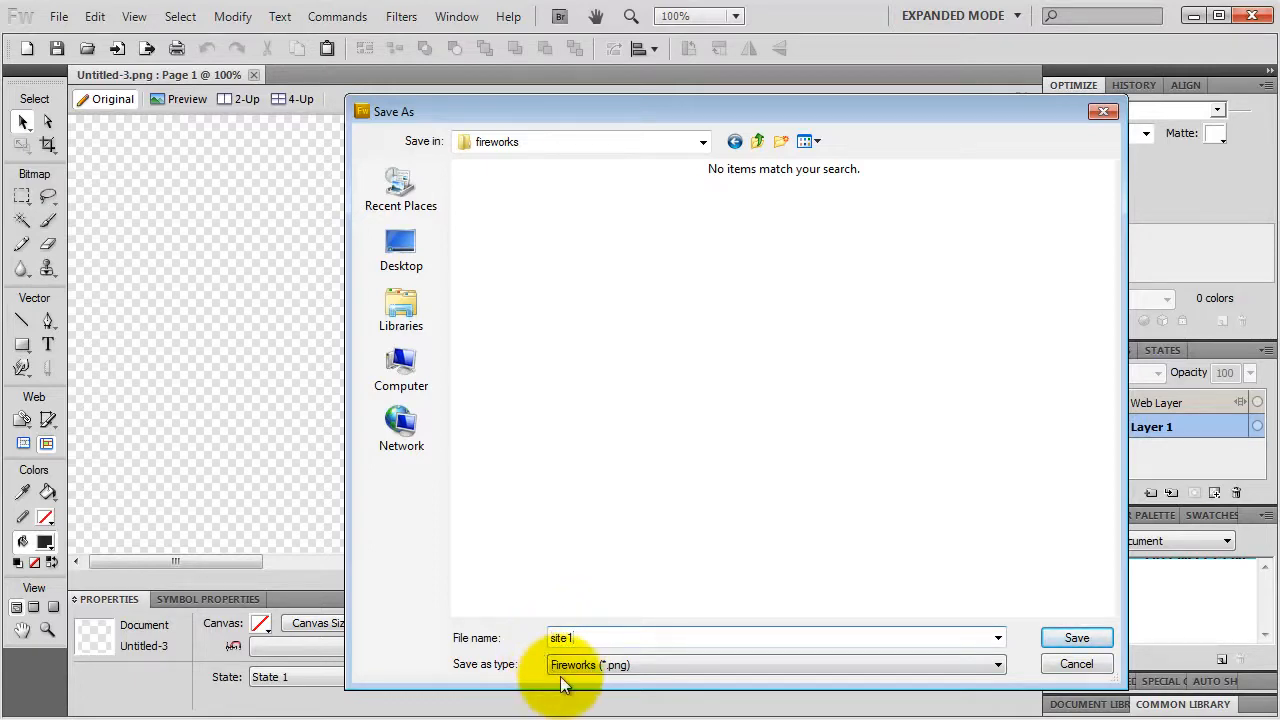
click(1068, 636)
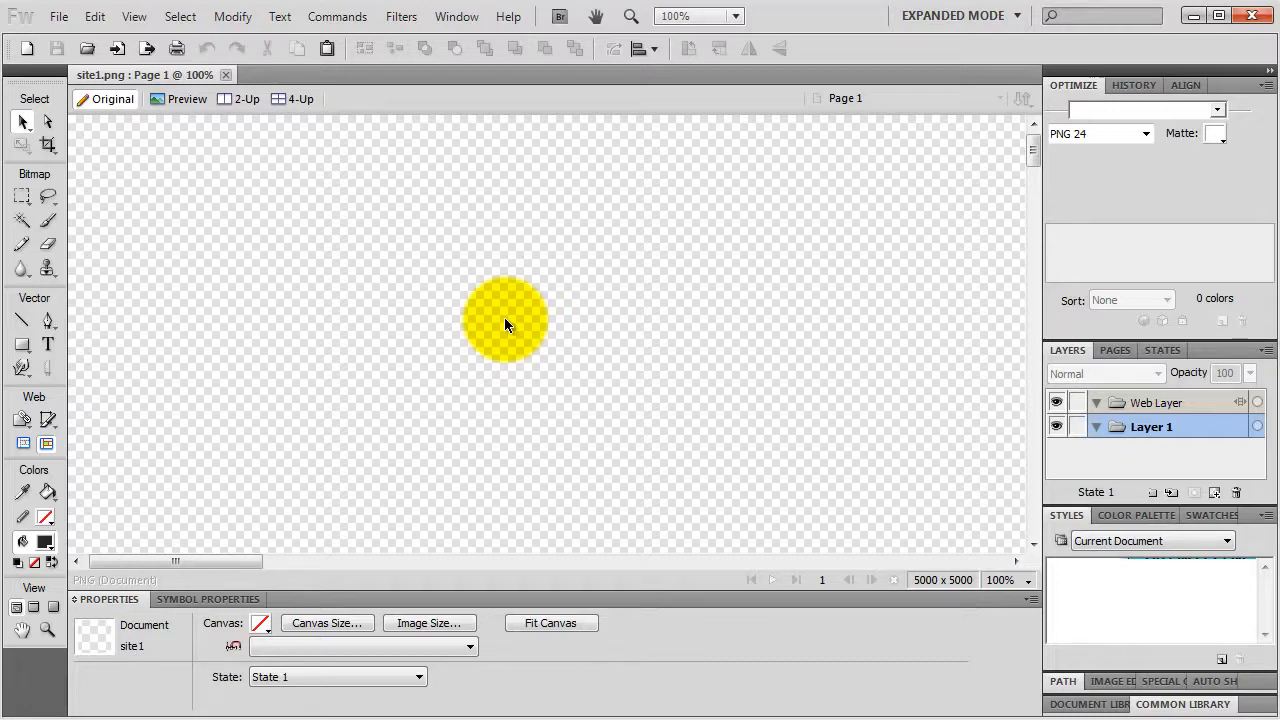
drag(504, 317, 602, 469)
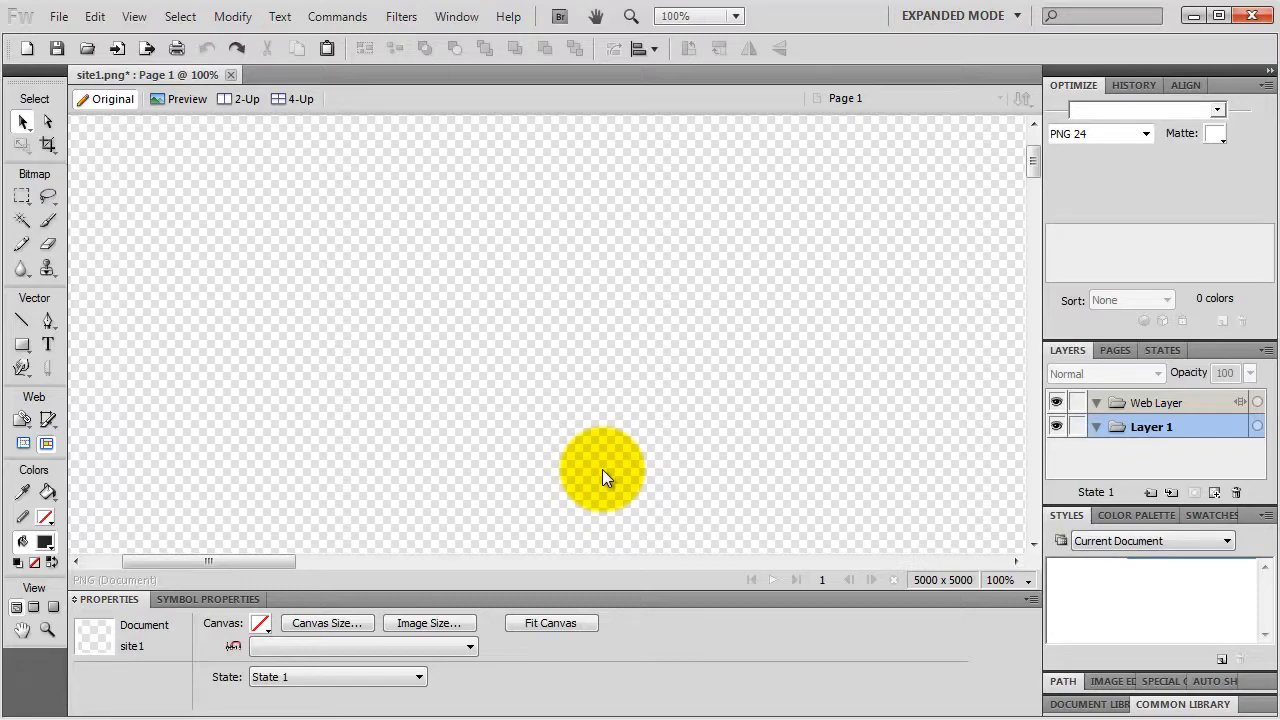
Step: Switch to the web browser and limit the TemplateMonster product search to Website Templates
key(alt+Tab)
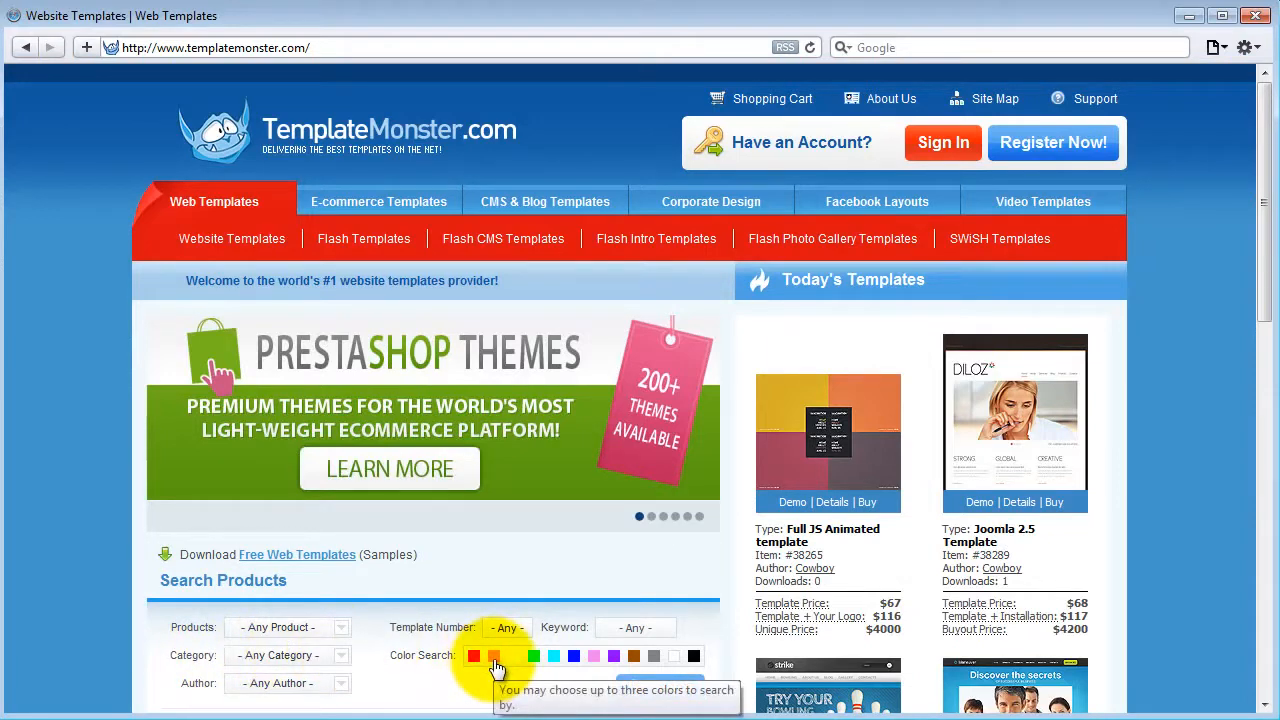
click(278, 627)
scroll(268, 608, down, 4)
scroll(268, 408, down, 1)
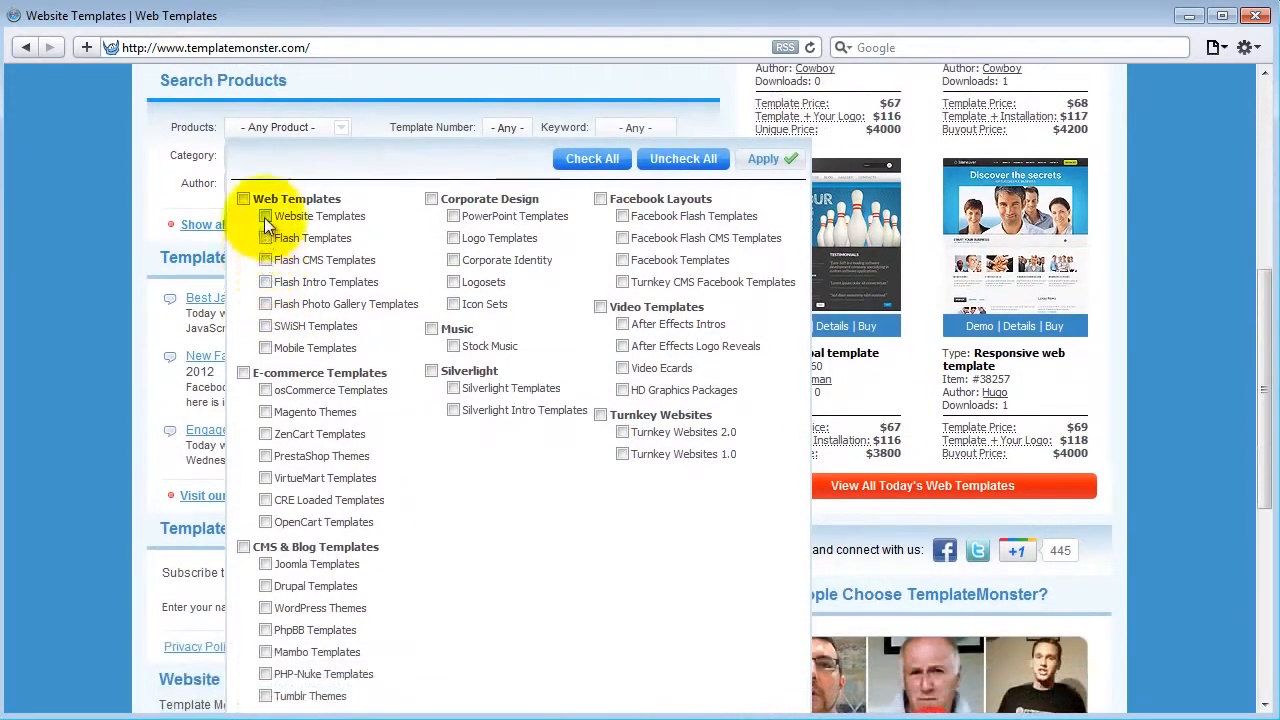
click(265, 215)
click(777, 163)
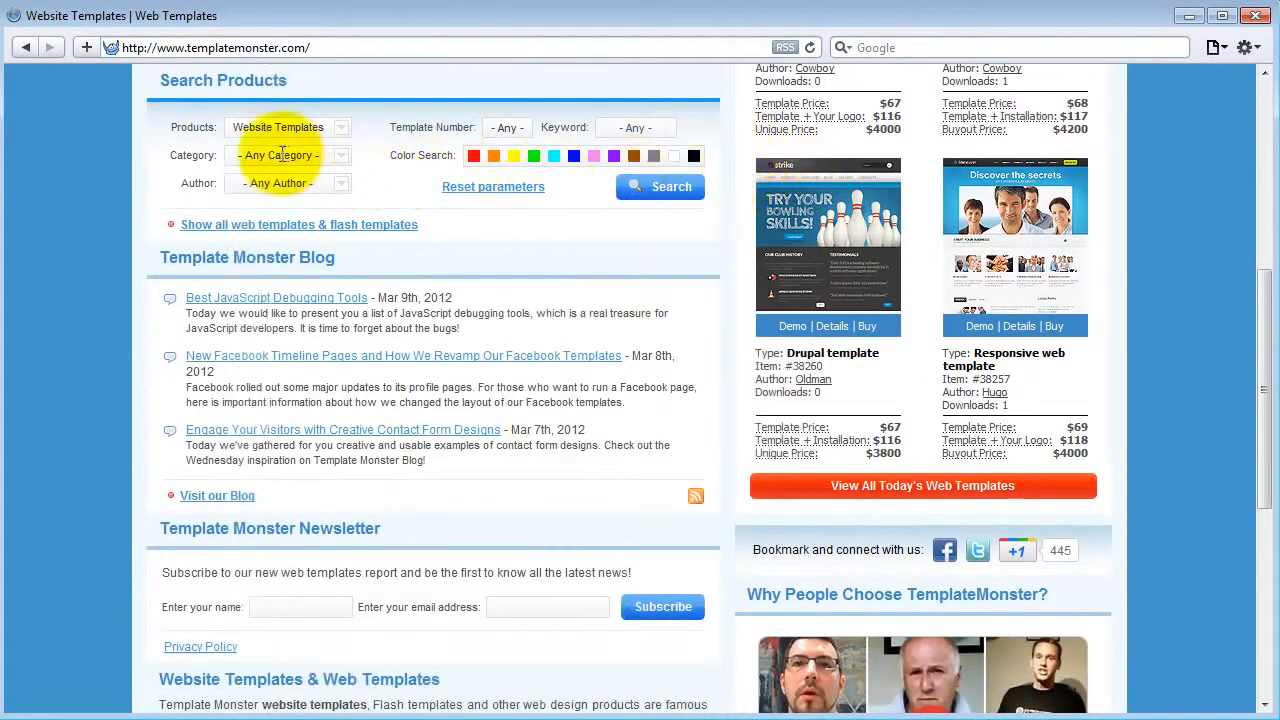
Step: Restrict the template search to the Design category and run it
click(281, 155)
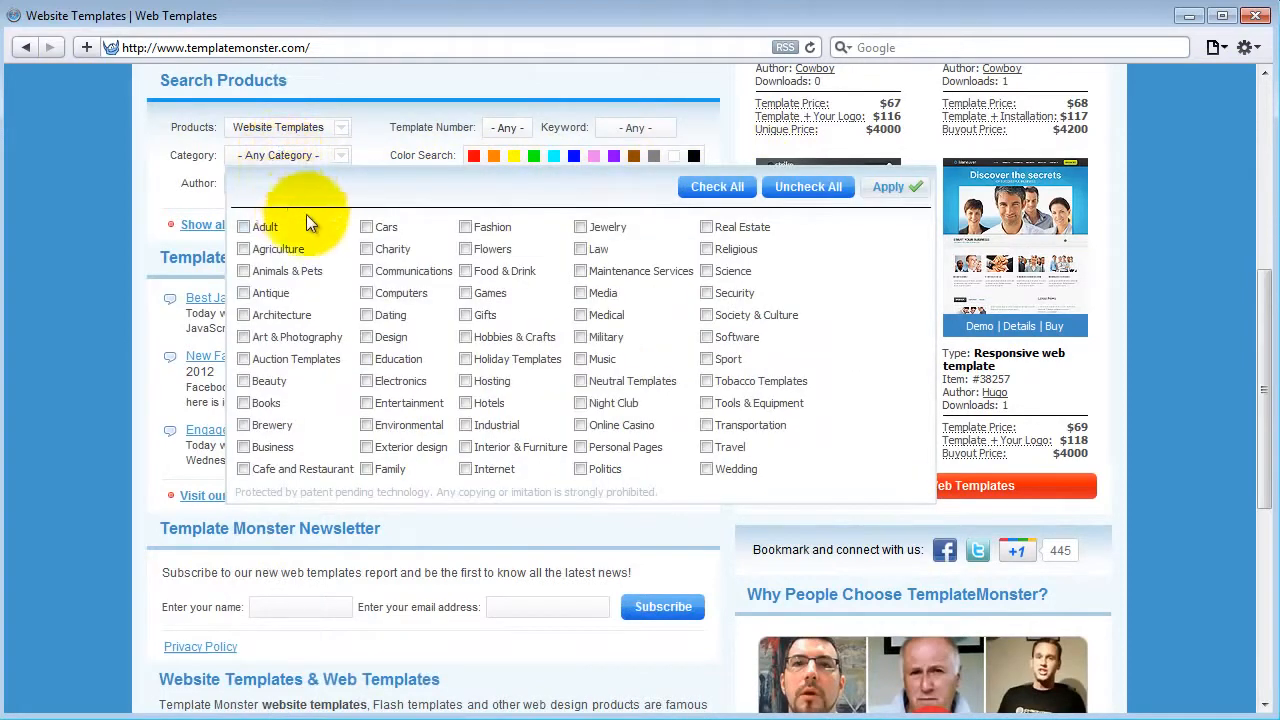
click(367, 338)
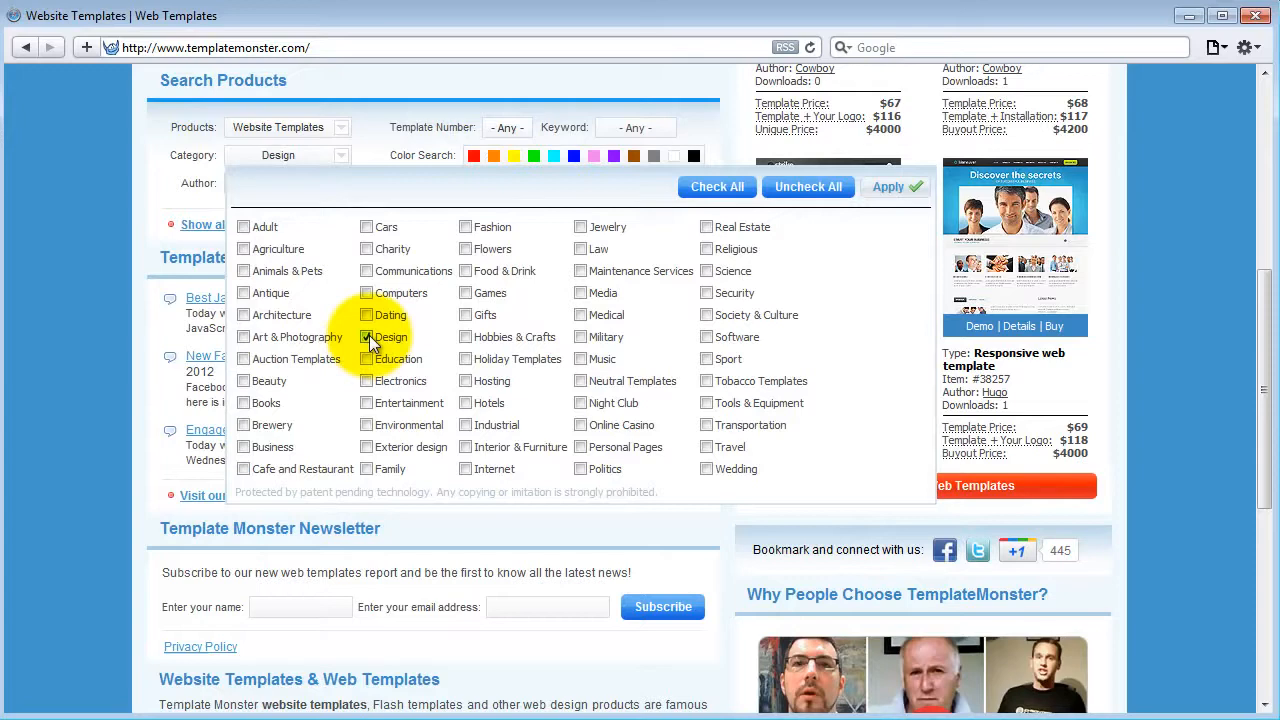
click(895, 187)
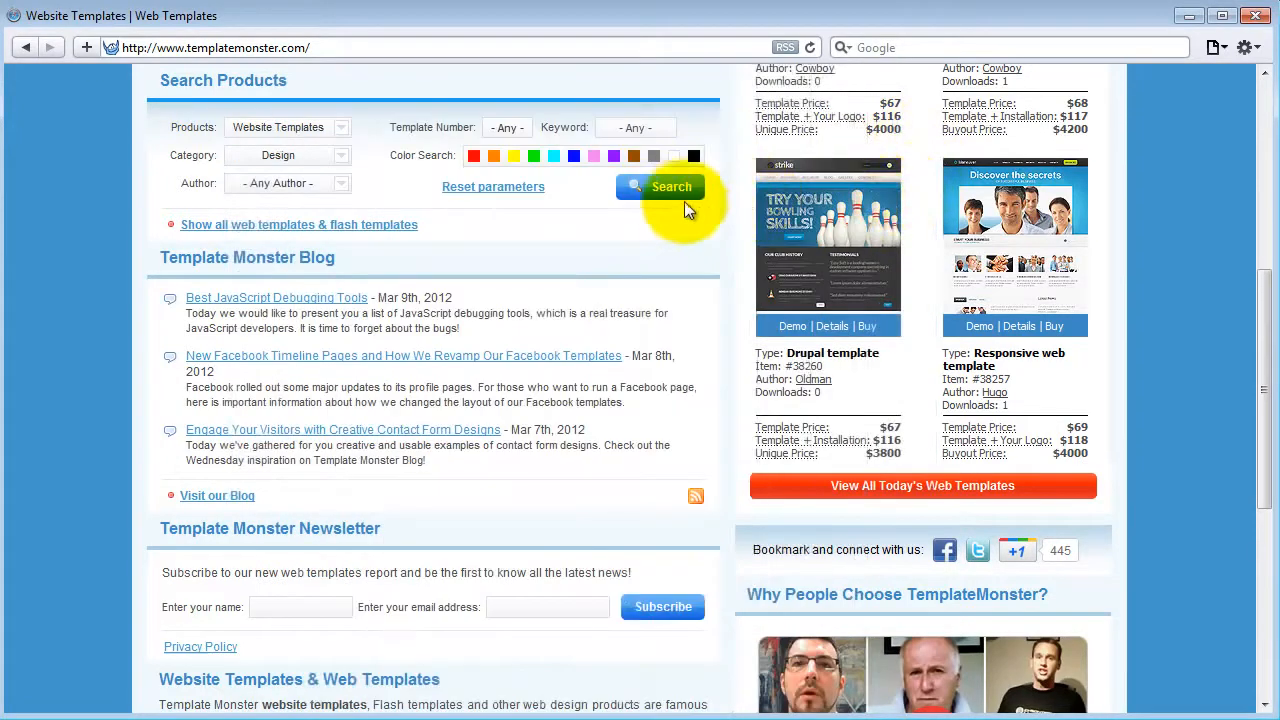
click(660, 190)
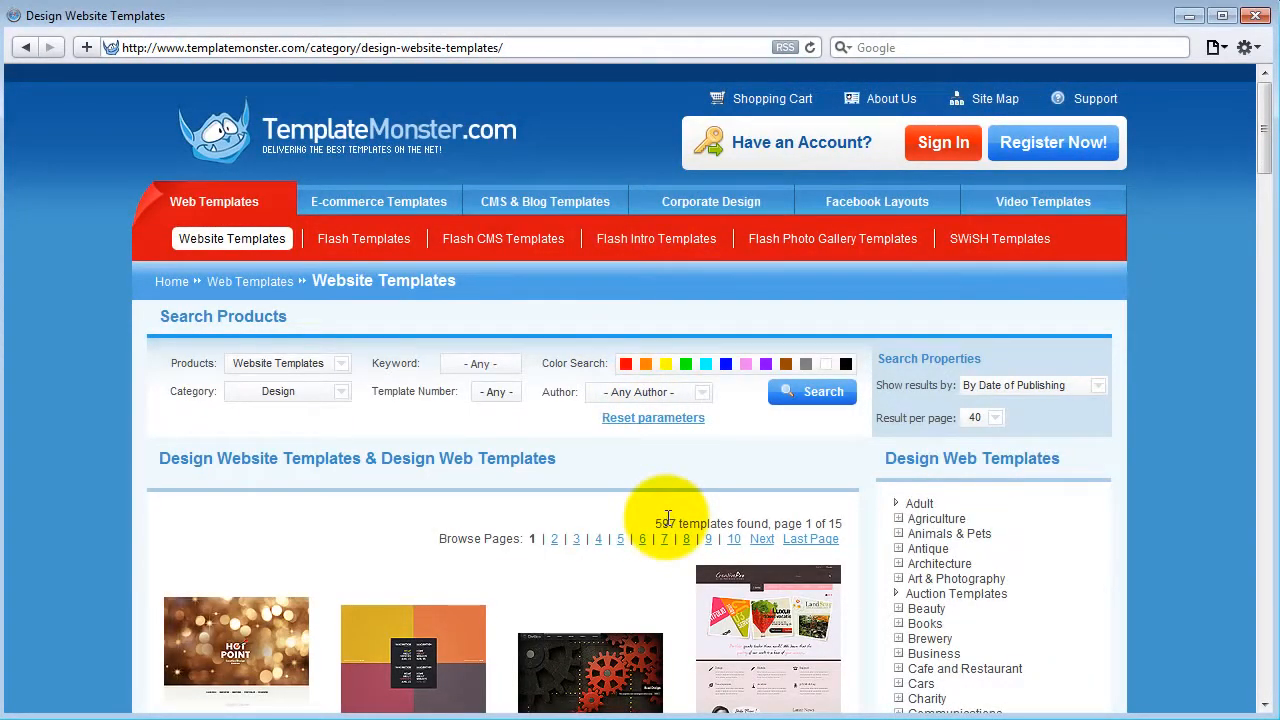
Step: Browse to the second page of the design template results and open the page of template 36209
scroll(650, 495, down, 9)
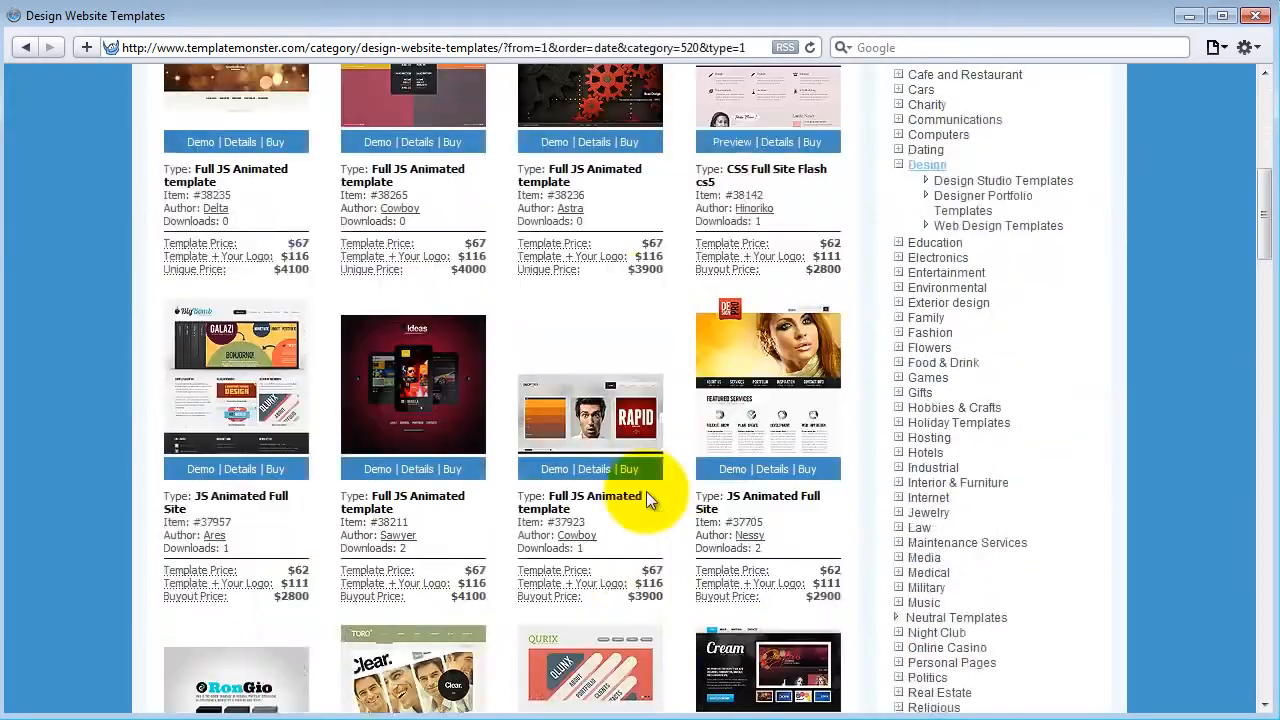
scroll(646, 470, down, 15)
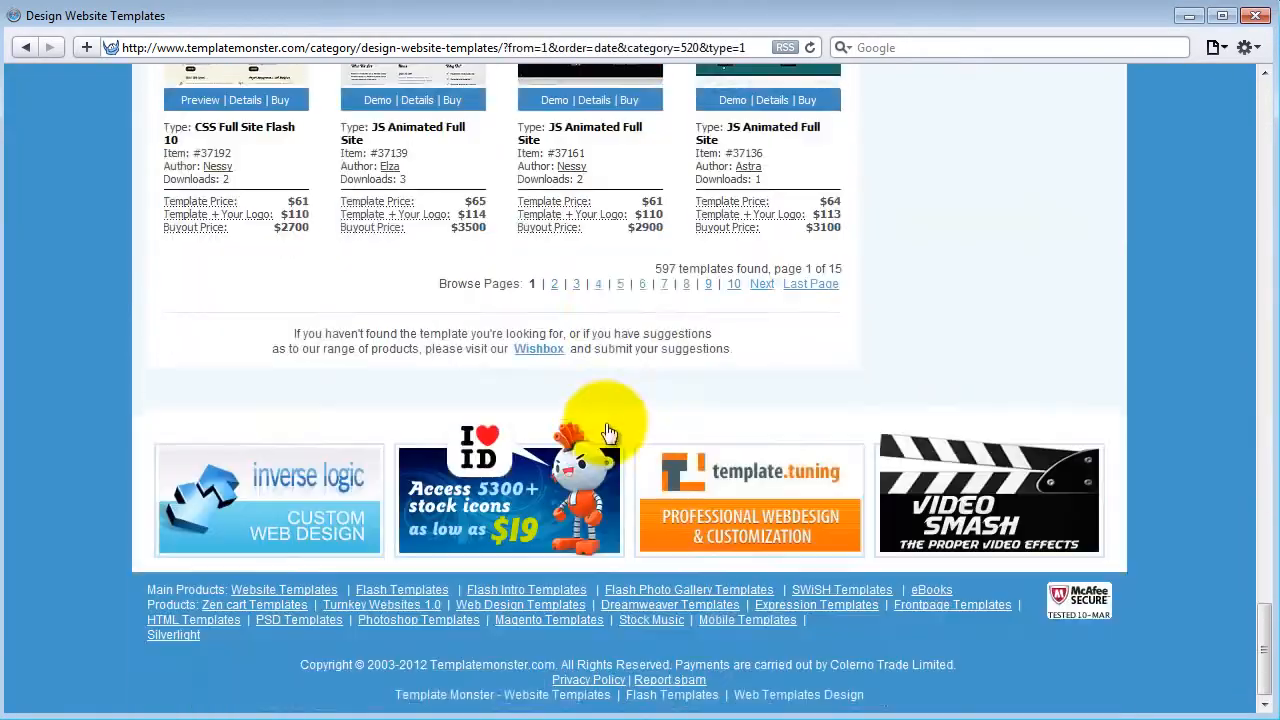
click(554, 285)
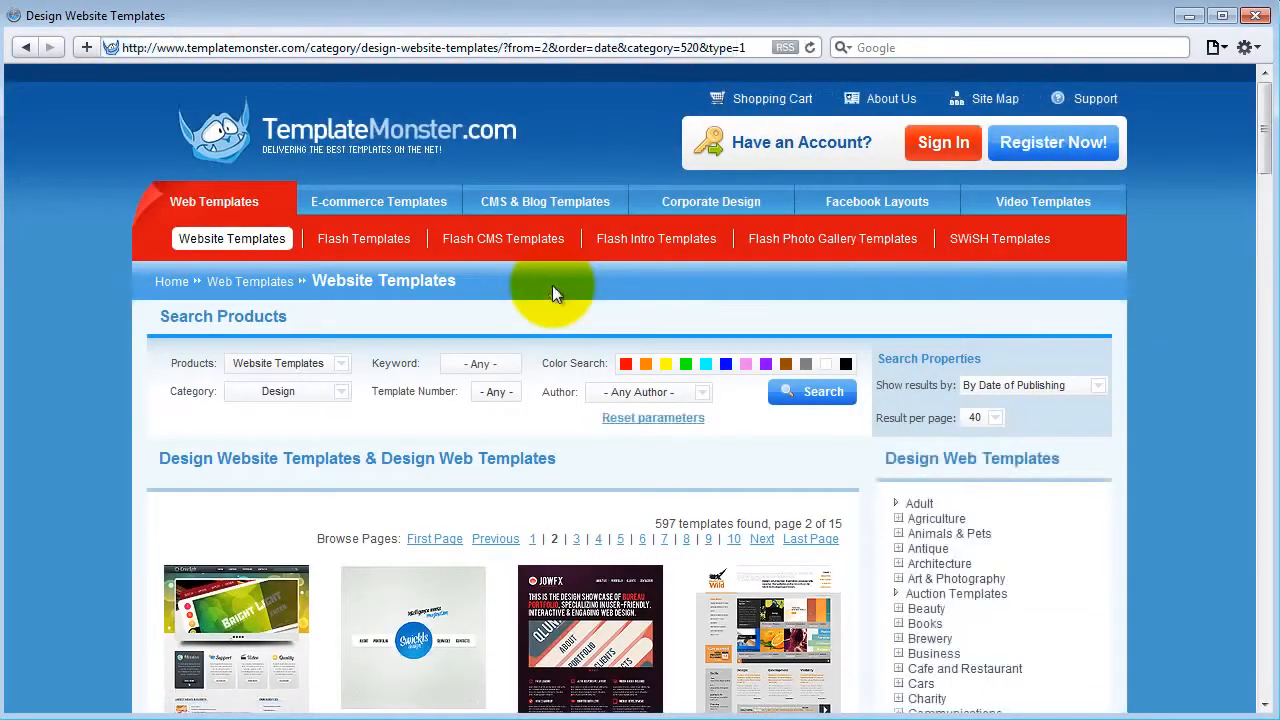
scroll(688, 381, down, 10)
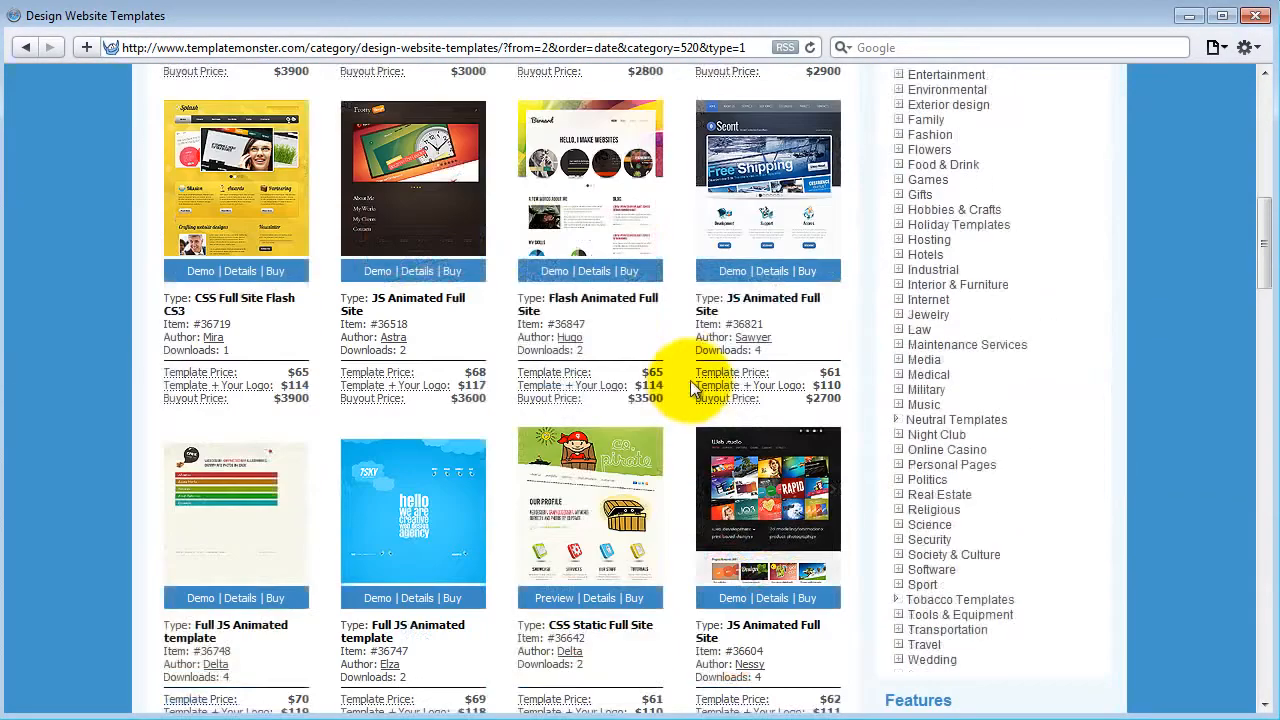
scroll(690, 380, down, 4)
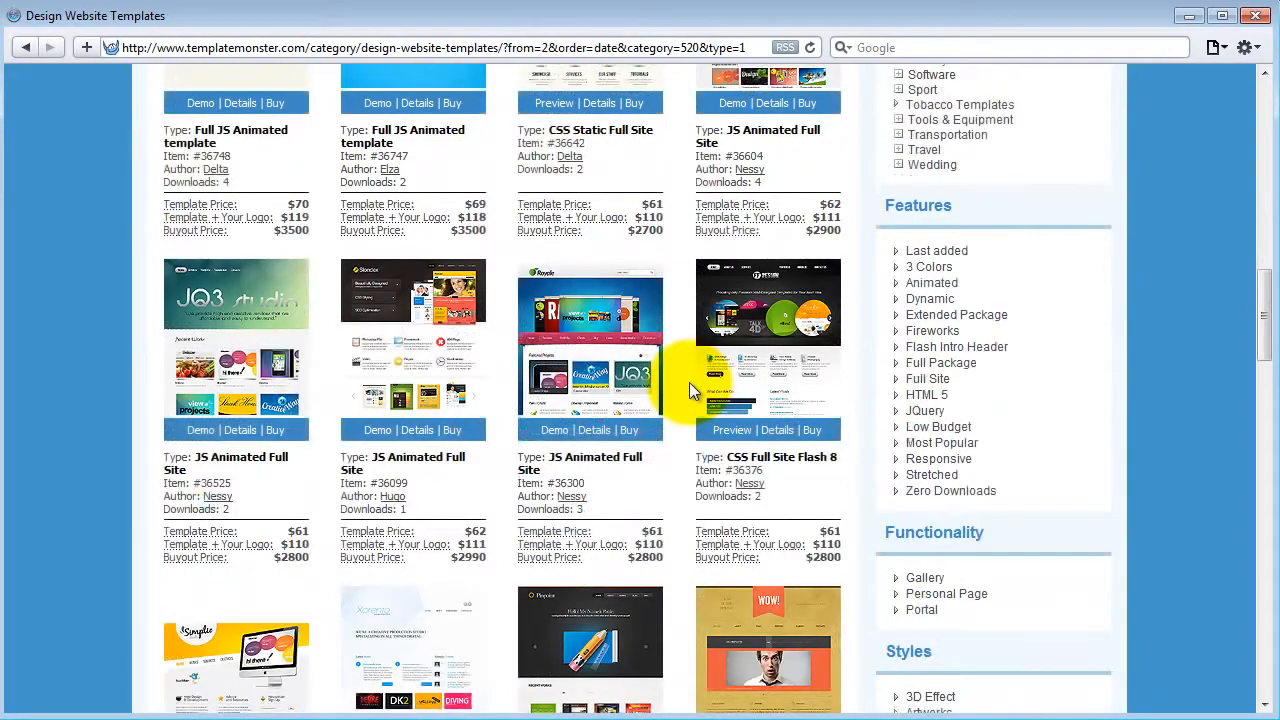
scroll(689, 382, down, 4)
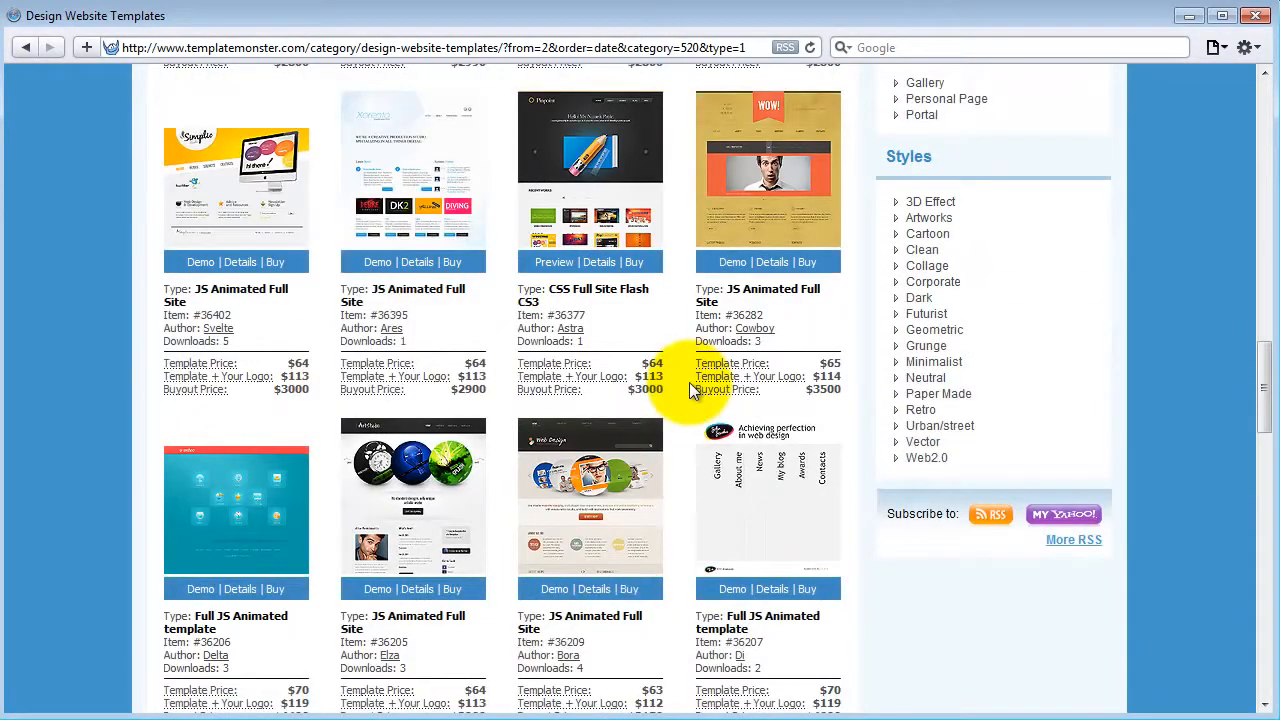
scroll(689, 382, down, 2)
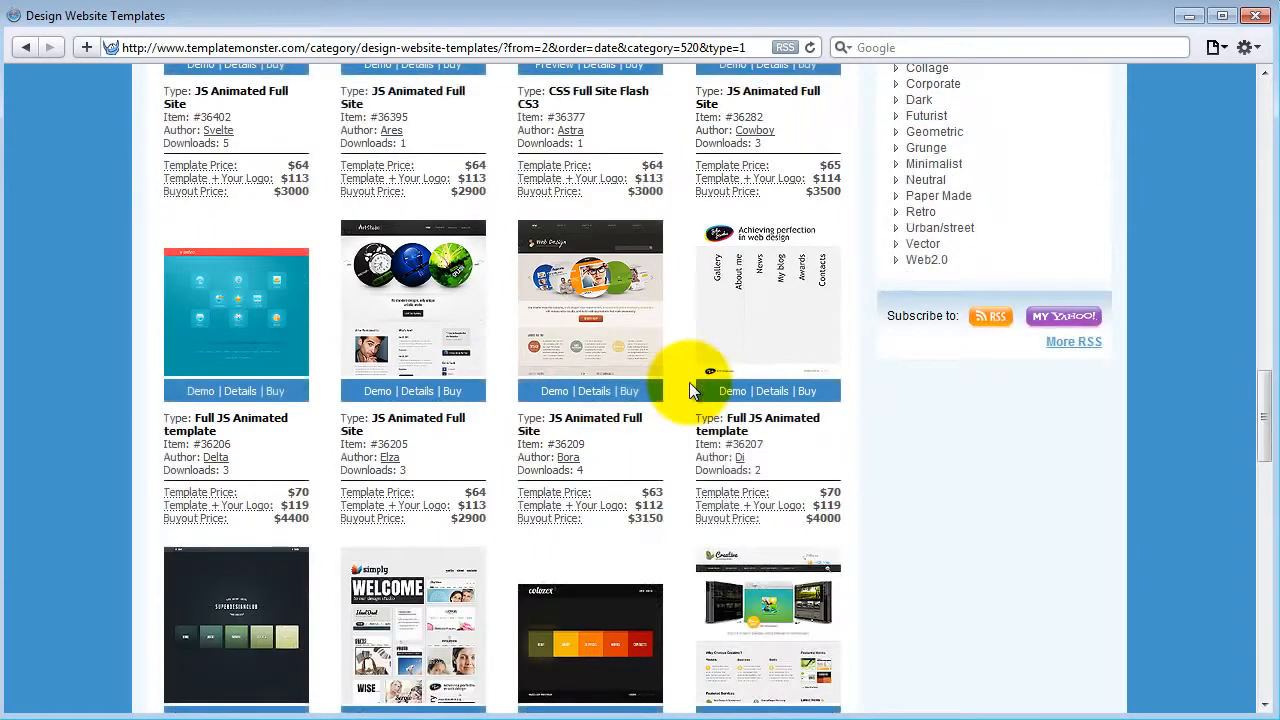
mouse_move(588, 265)
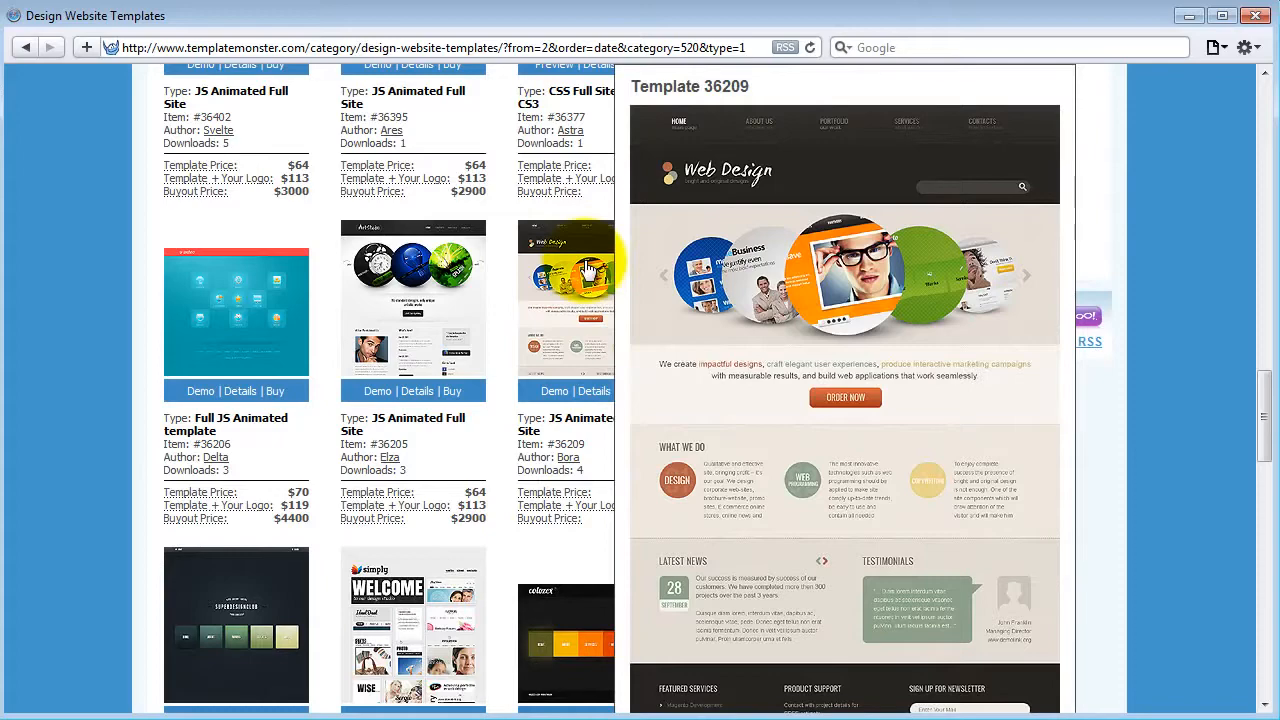
click(590, 268)
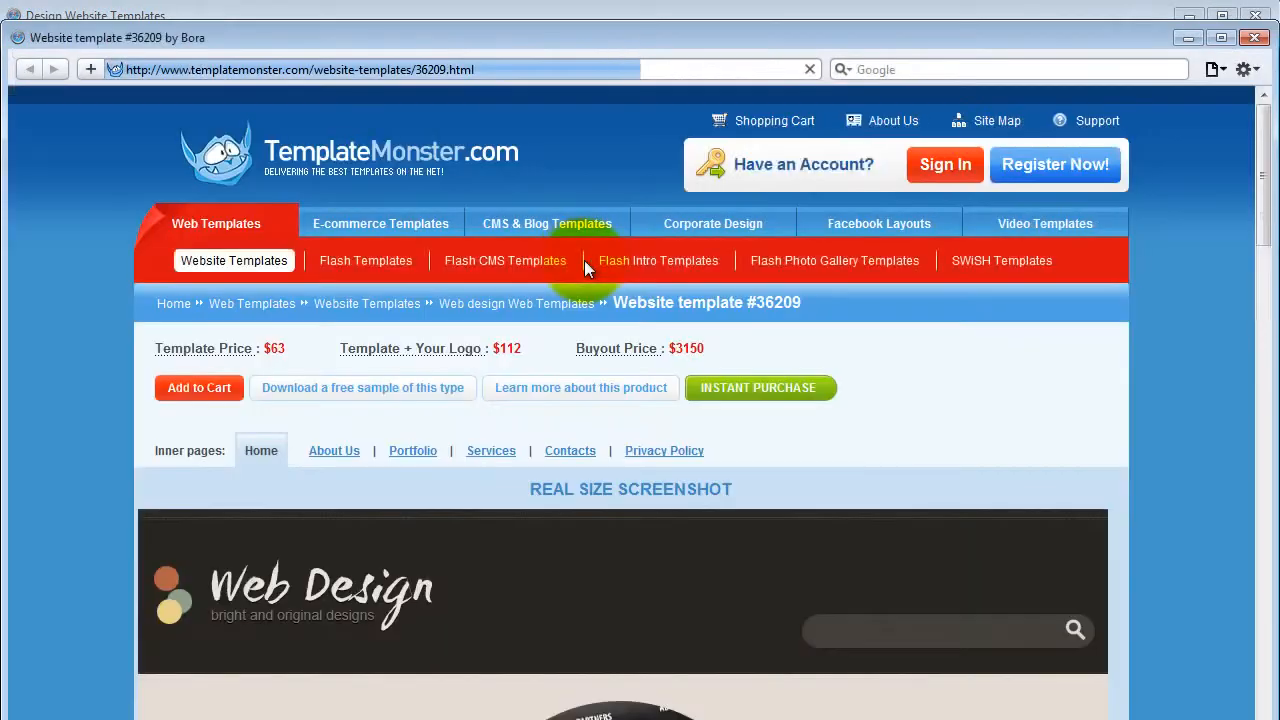
Step: Copy the template's real size screenshot image and paste it into the site1 document in Fireworks
scroll(586, 268, down, 4)
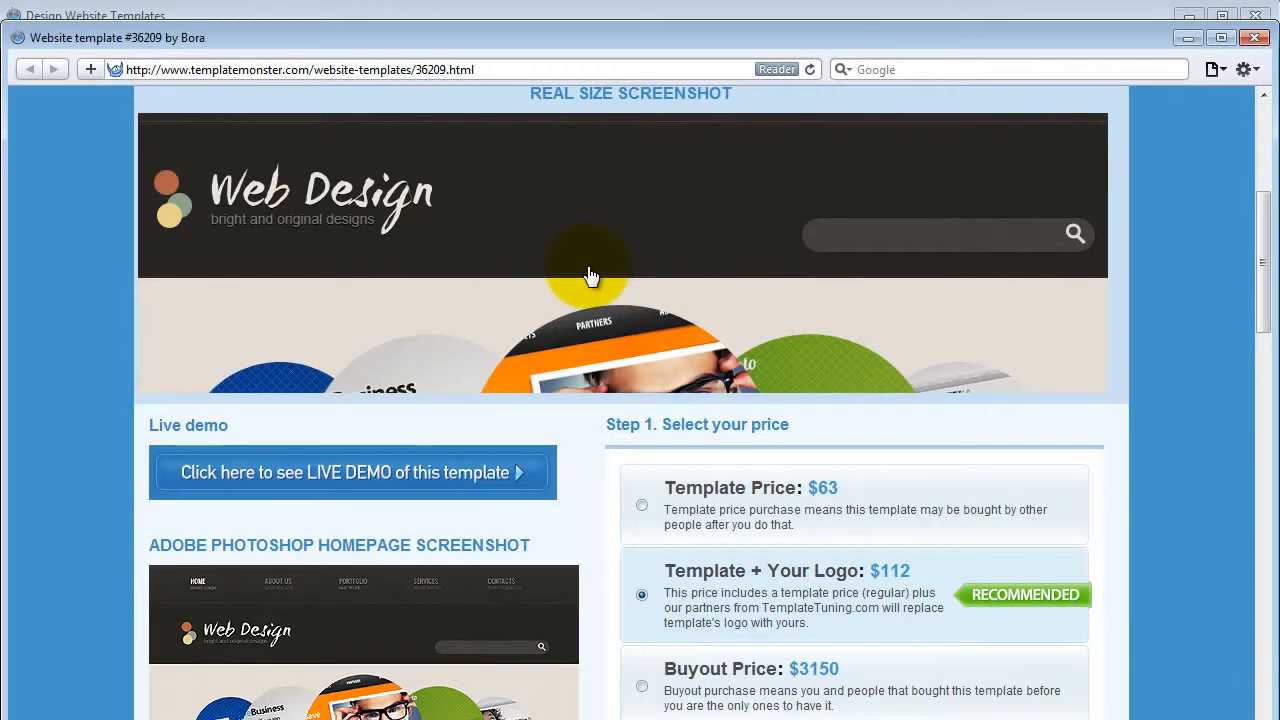
right_click(548, 234)
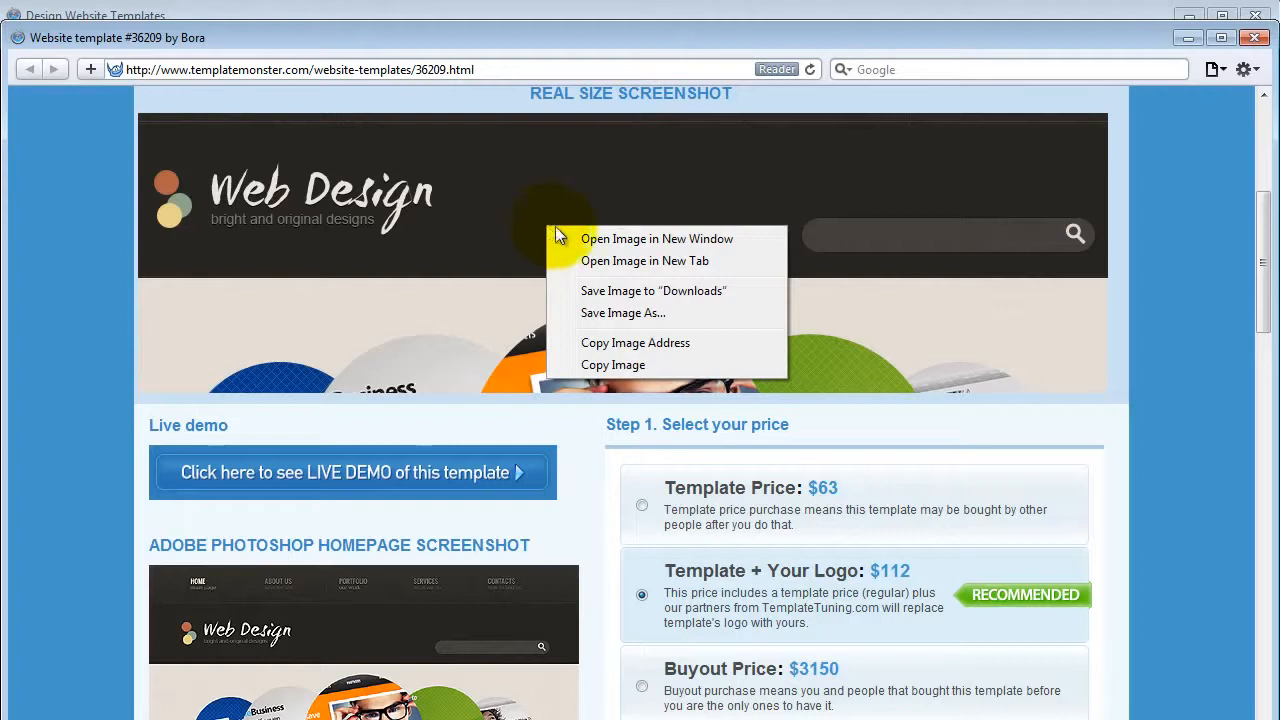
click(595, 370)
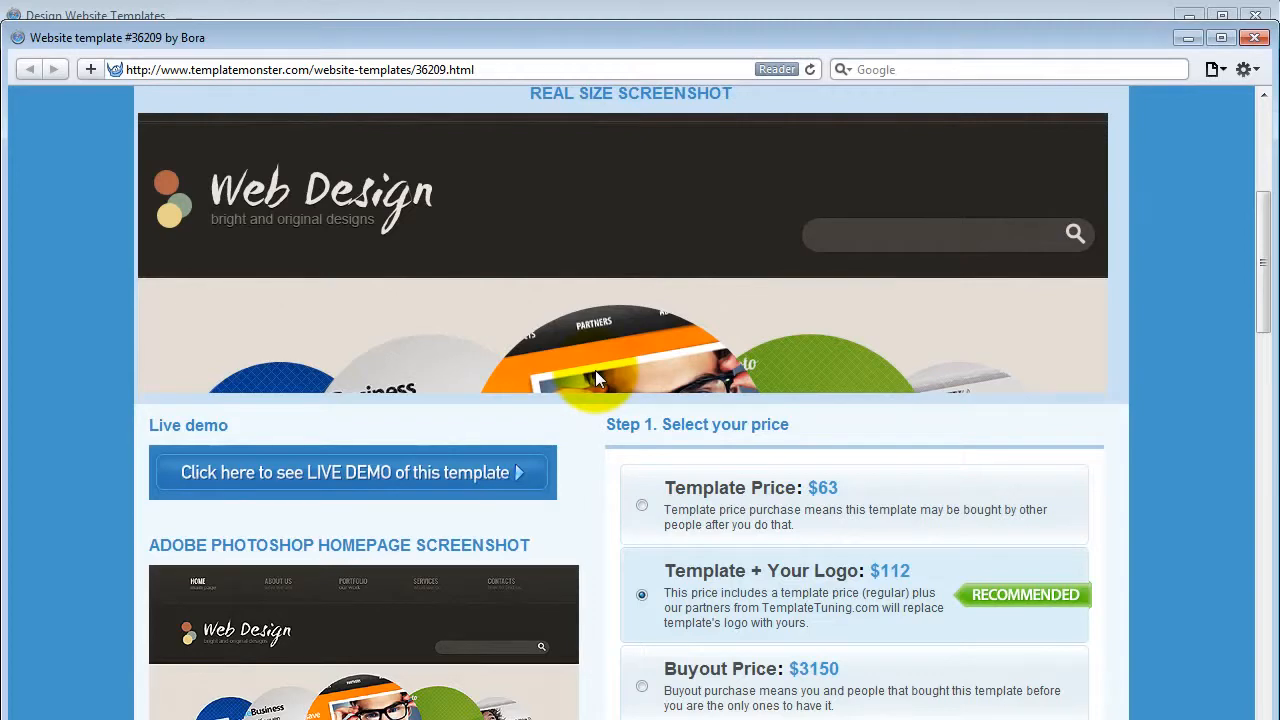
key(alt+Tab)
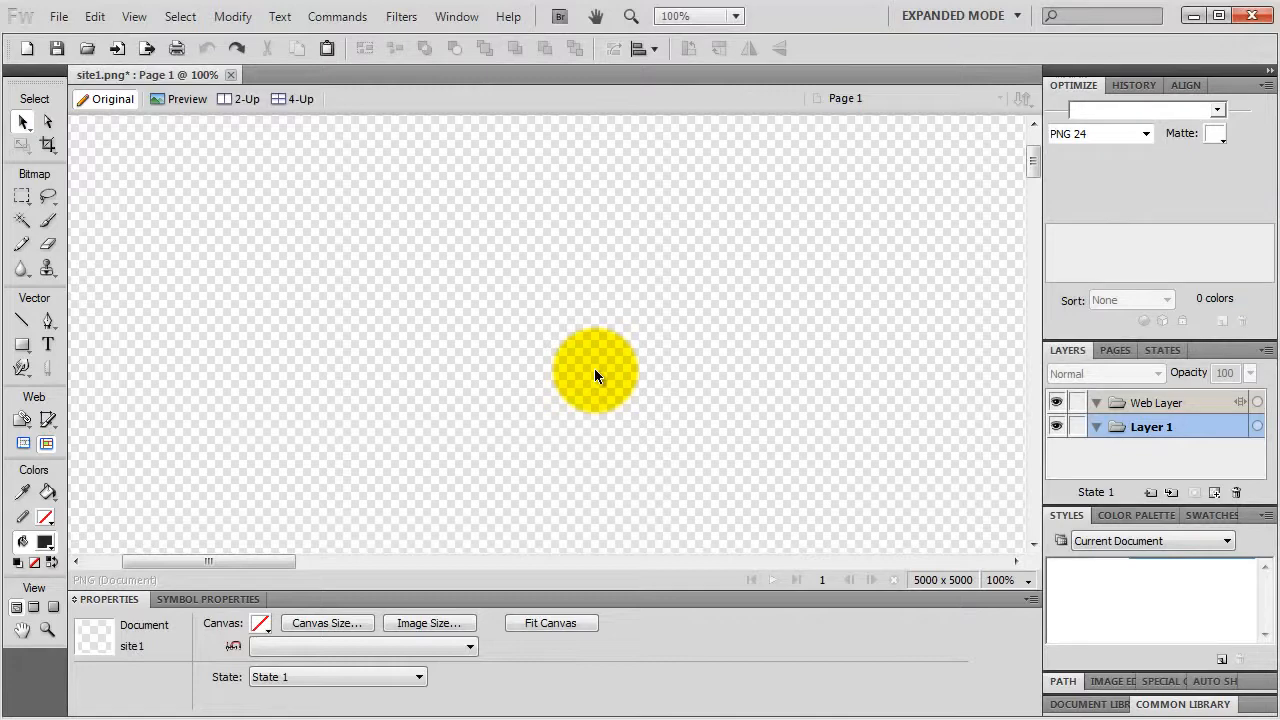
key(ctrl+v)
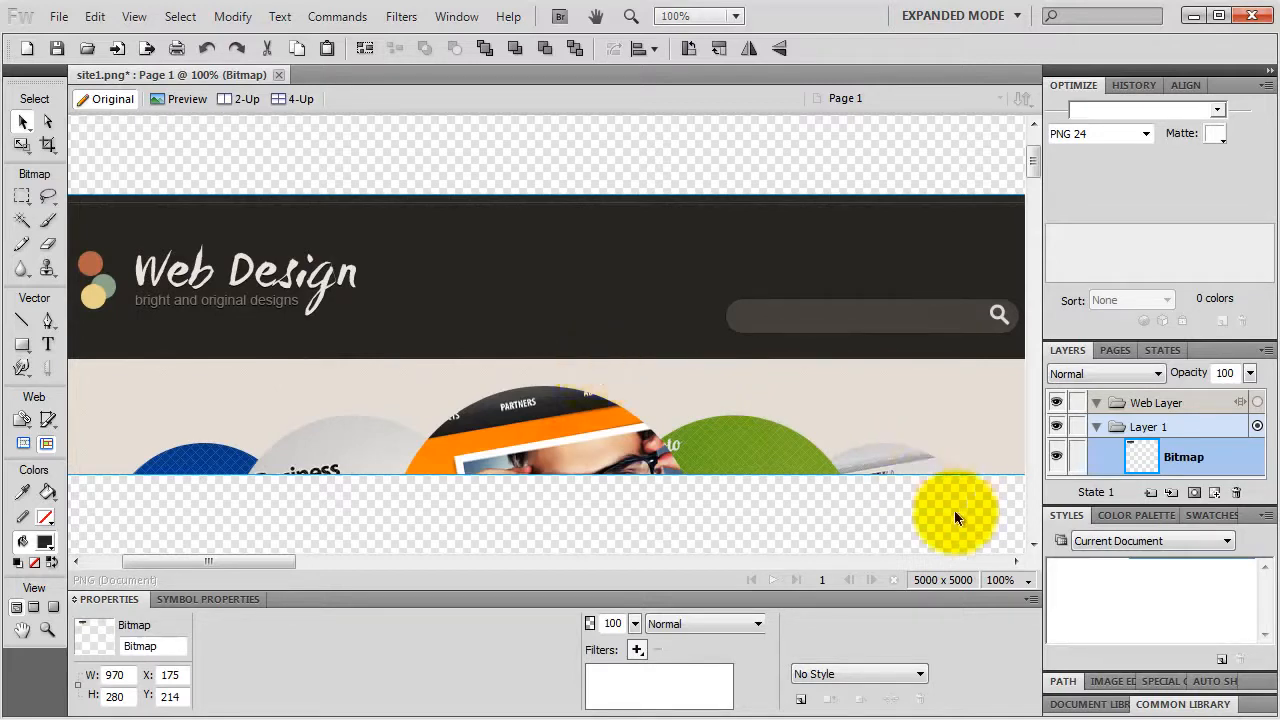
Step: Deselect the pasted screenshot and zoom the canvas in to 150%
click(1025, 581)
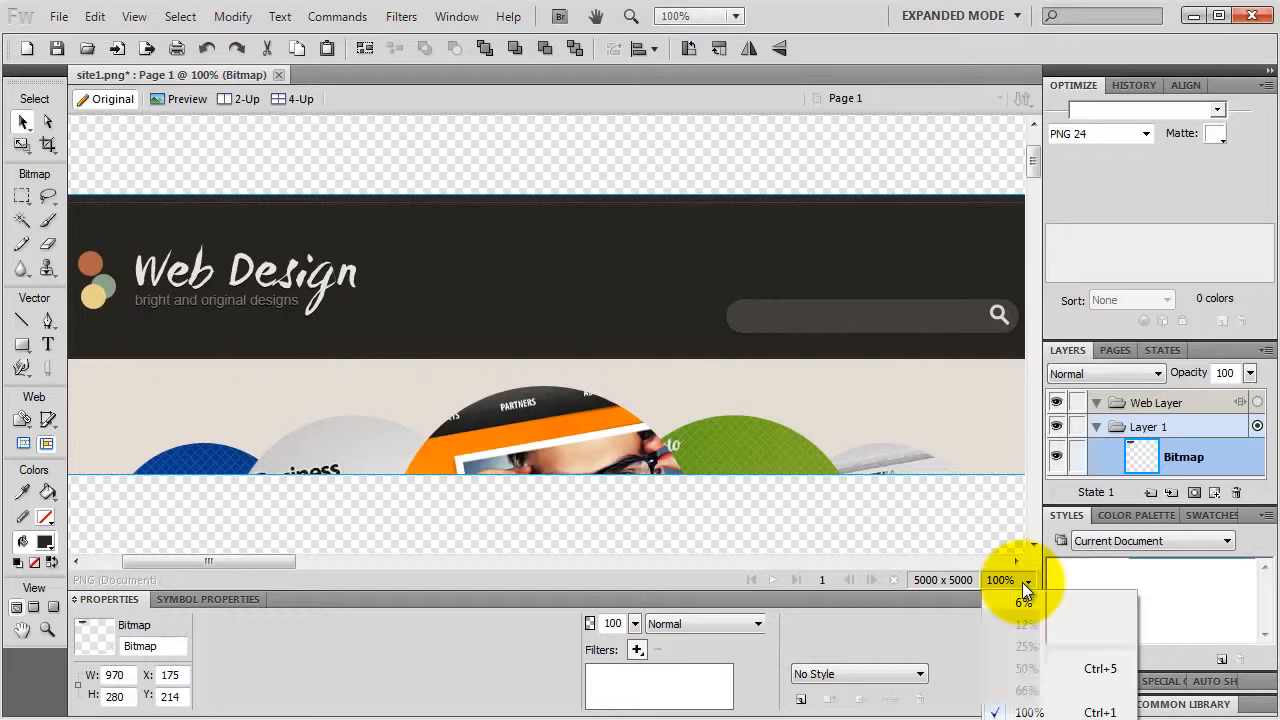
click(950, 526)
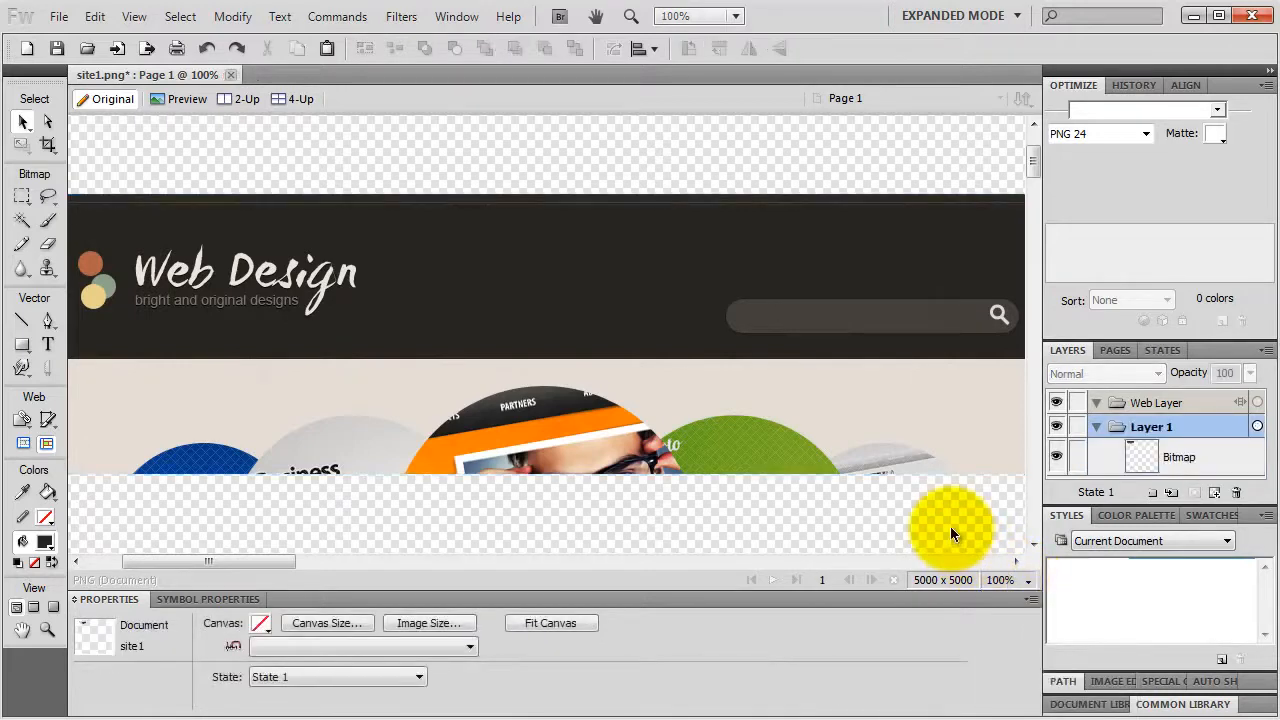
key(ctrl+=)
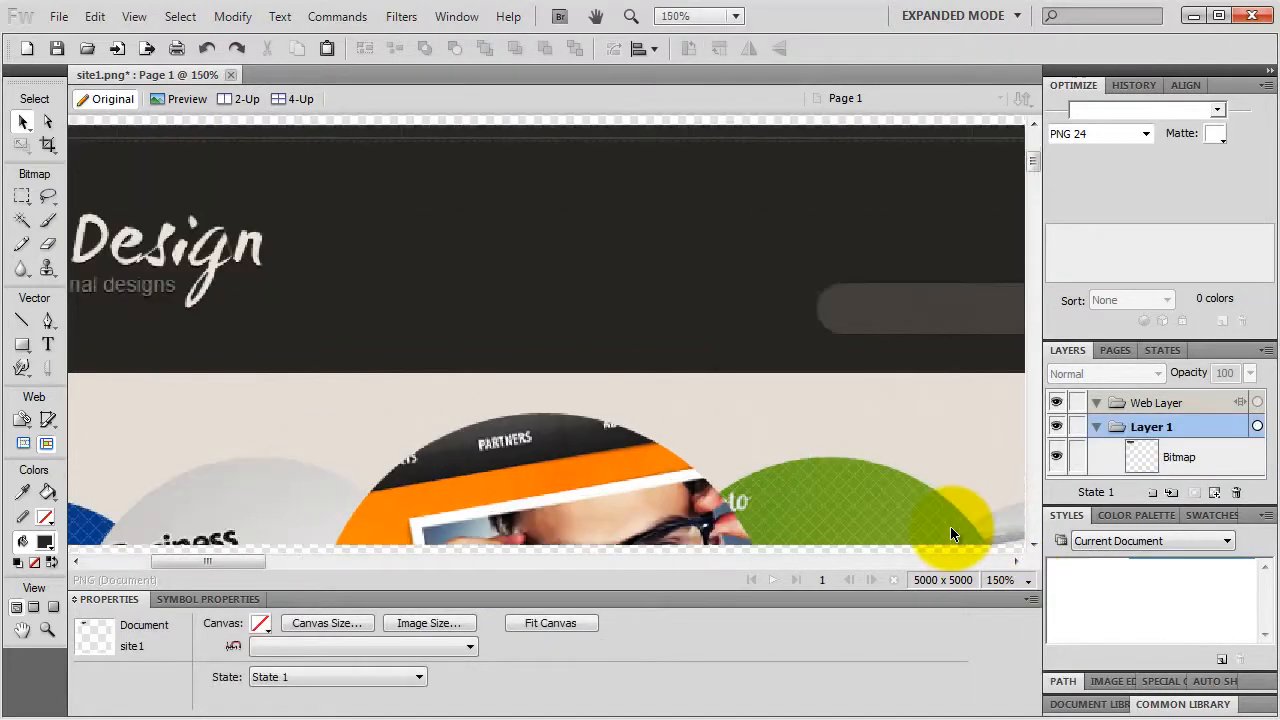
Step: Move the pasted template screenshot to about X 299, Y 220 on the canvas
key(ctrl+-)
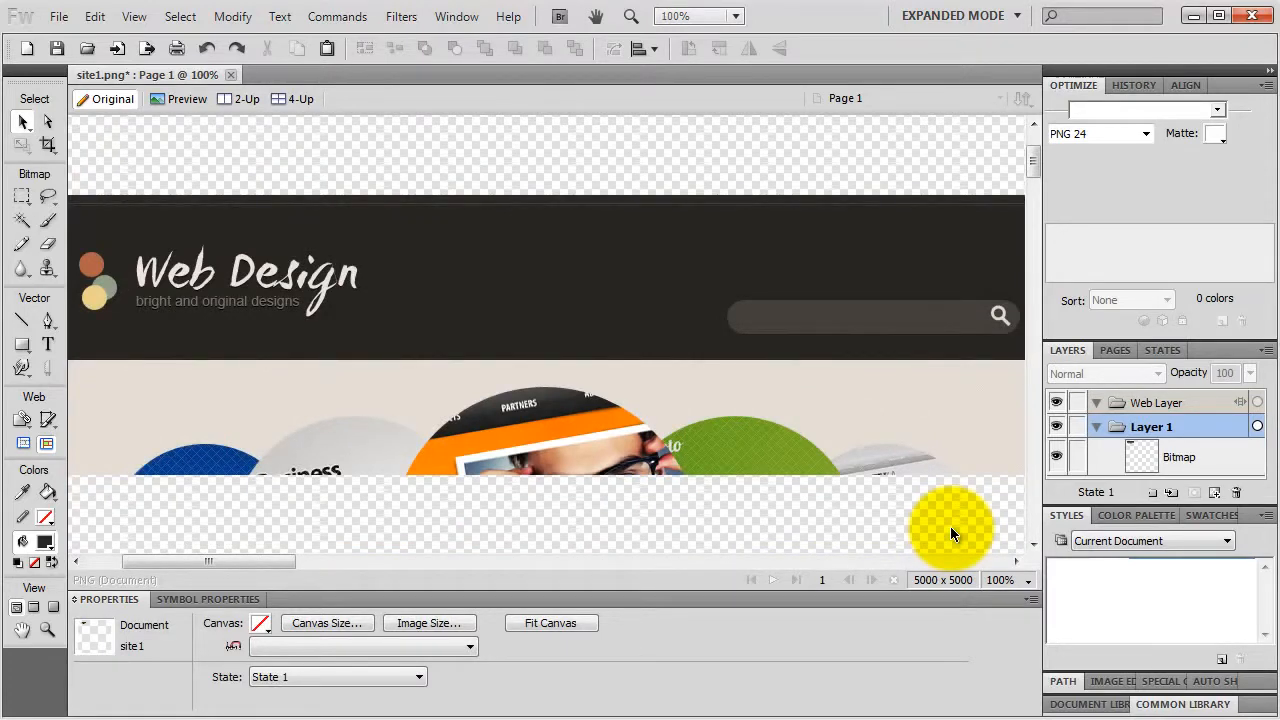
drag(951, 534, 942, 516)
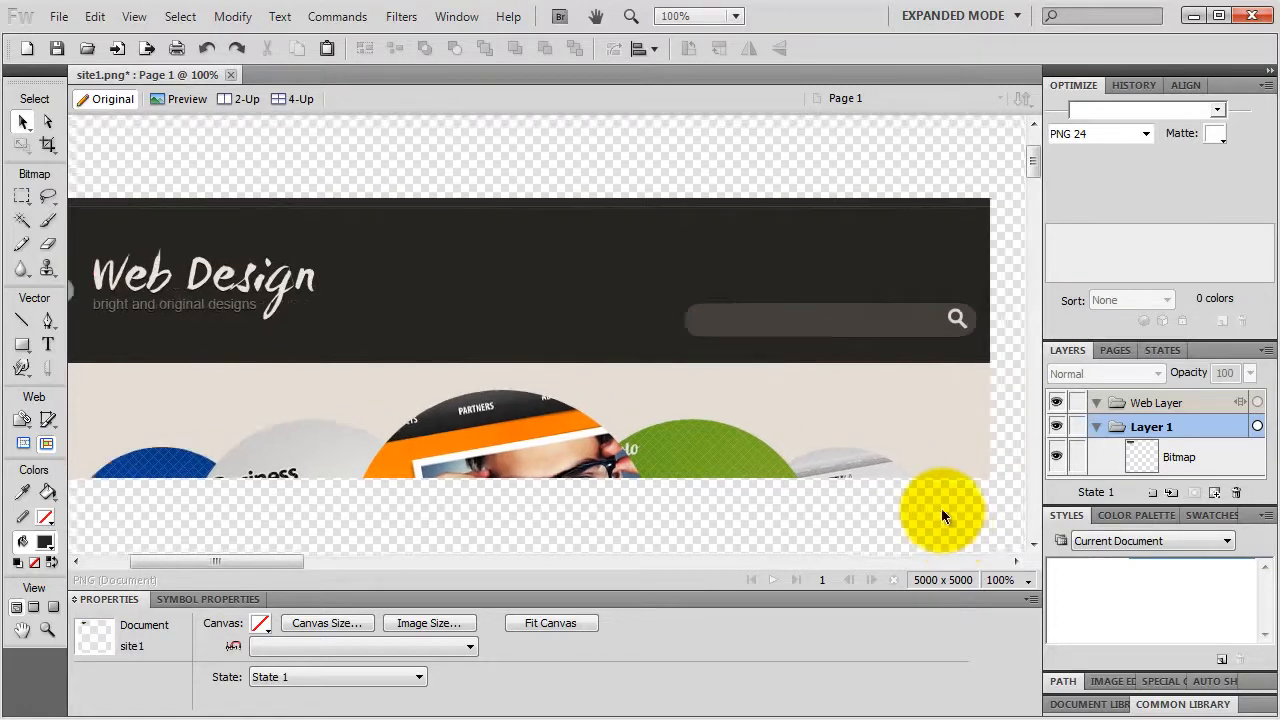
key(ctrl+-)
key(ctrl+-)
key(ctrl+=)
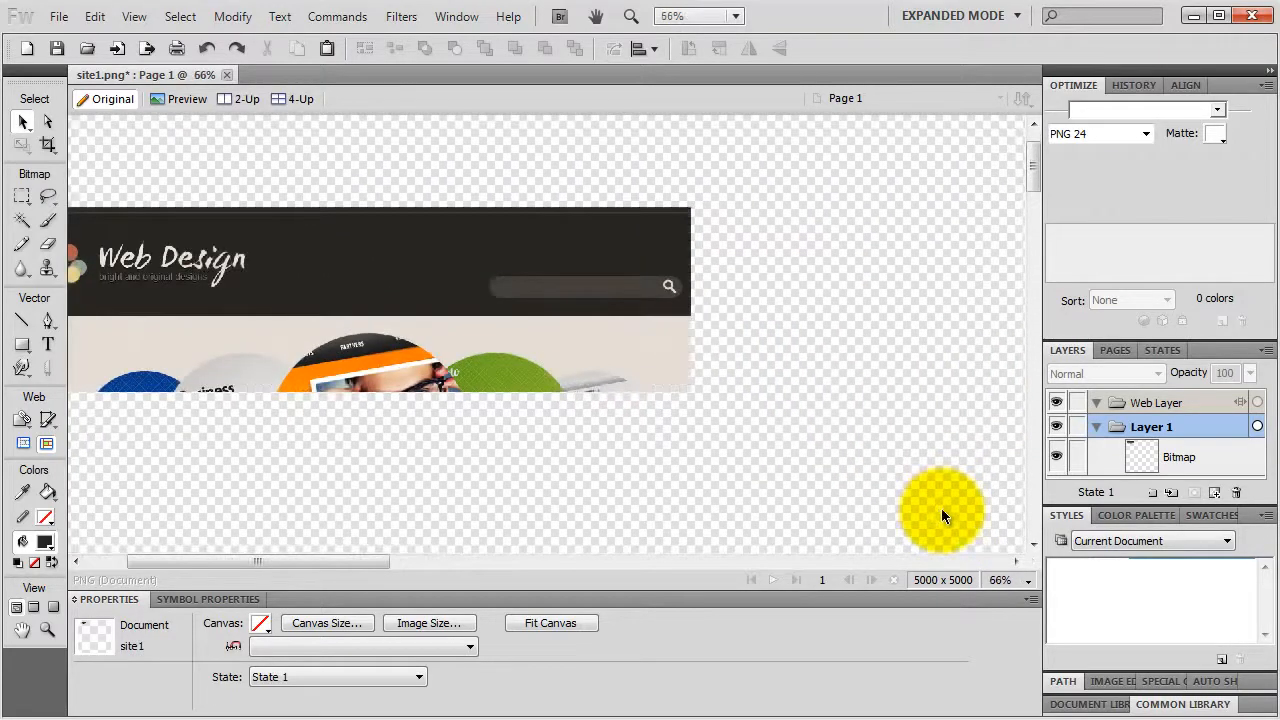
key(ctrl+=)
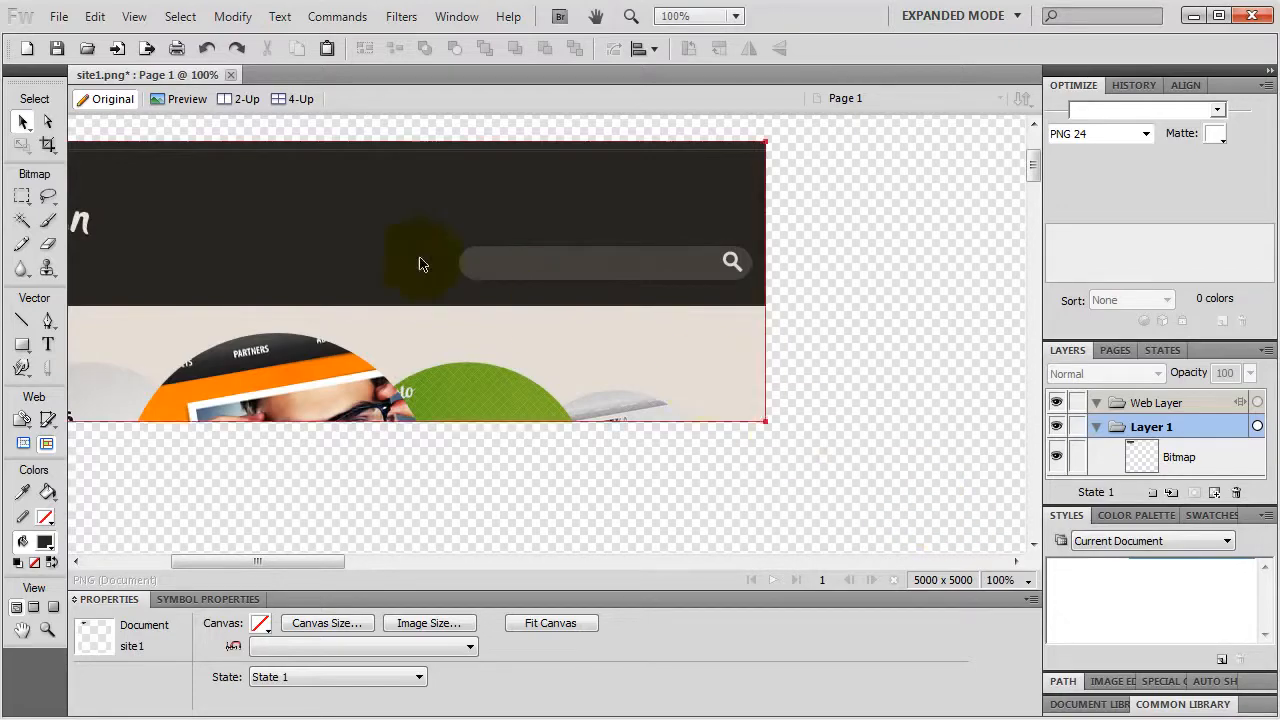
drag(336, 281, 460, 287)
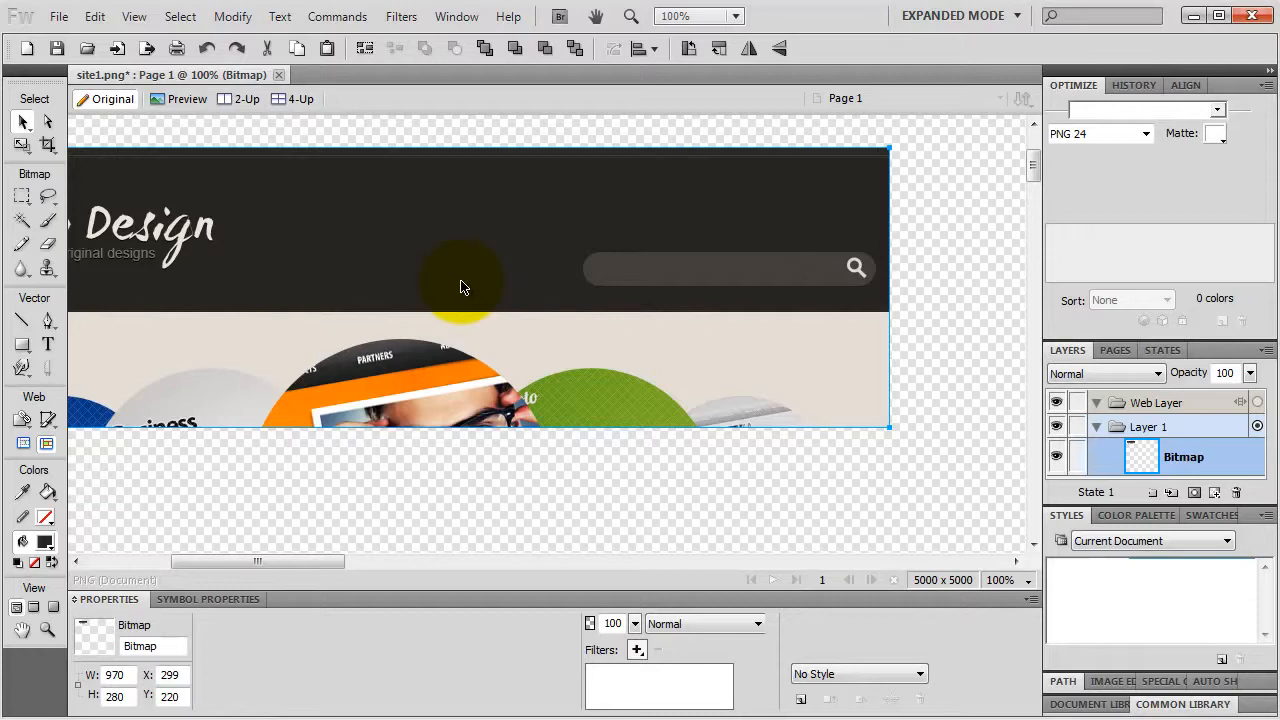
Step: Frame the whole screenshot in the view at 82% with the Zoom tool
click(632, 17)
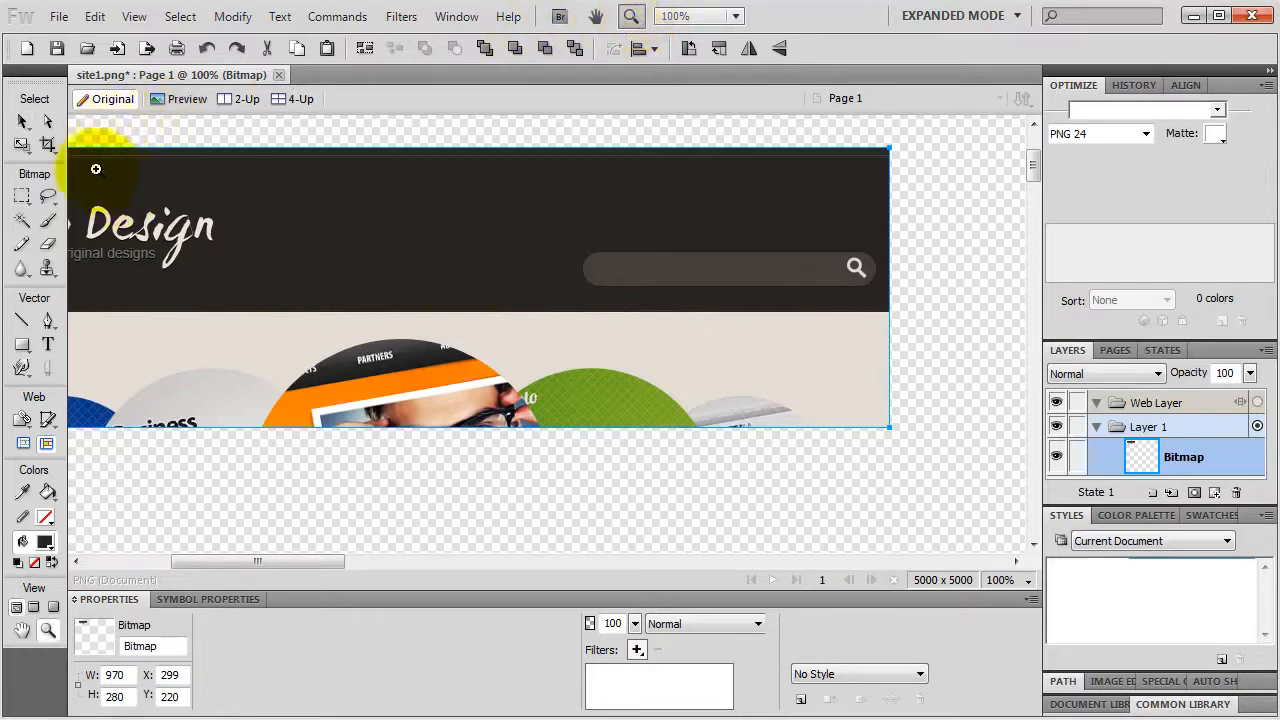
drag(97, 169, 939, 479)
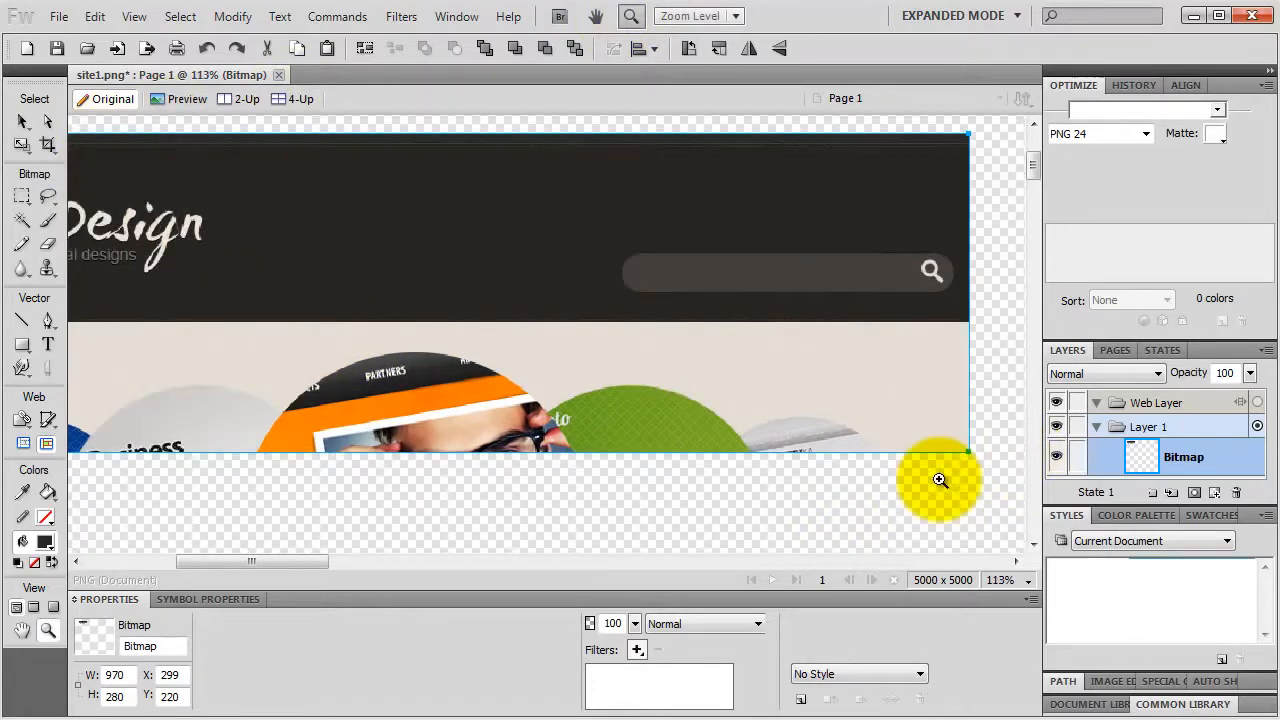
key(v)
key(ctrl+1)
key(ctrl+minus)
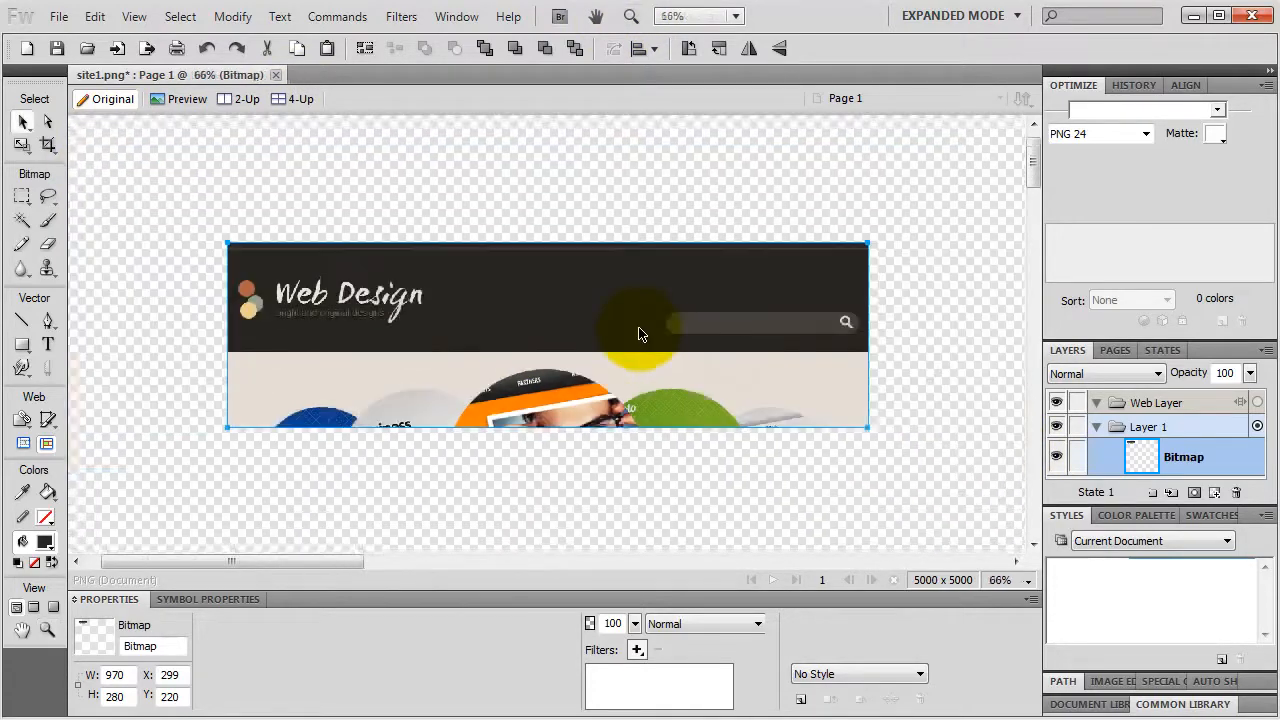
key(z)
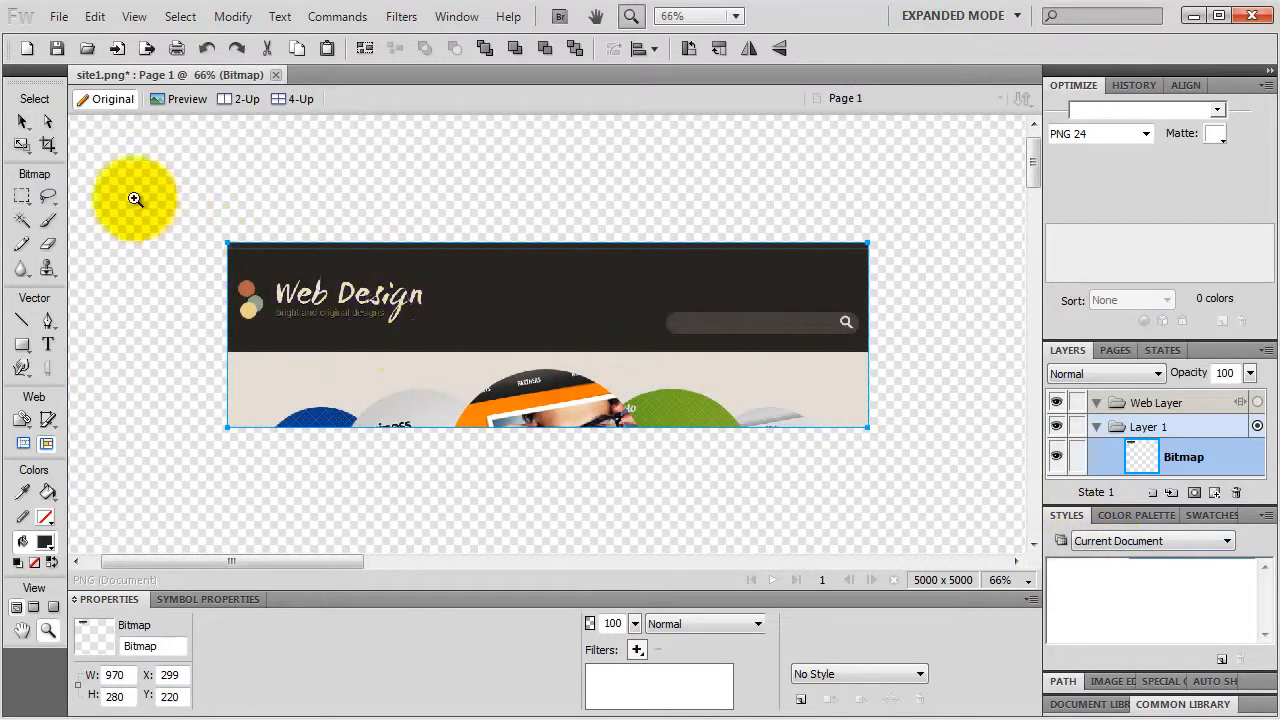
click(22, 121)
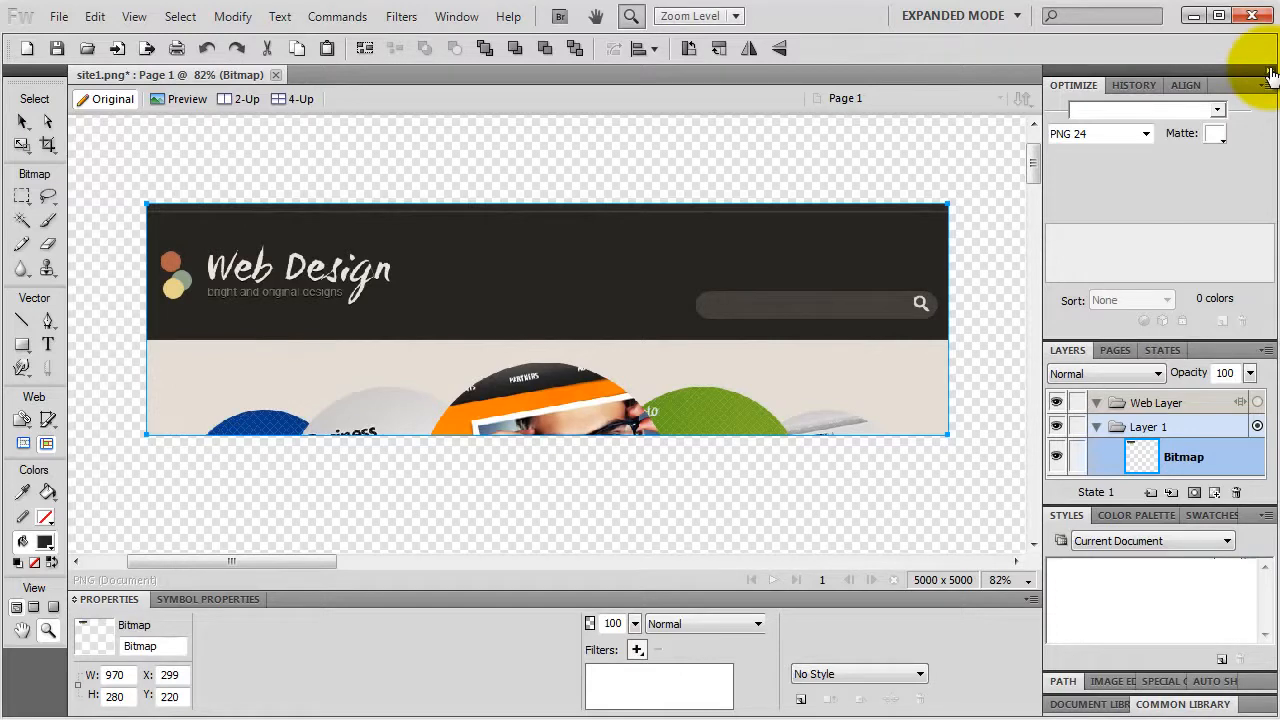
Step: Collapse the panels to icons and expand them again, and also hide and restore the panels
click(1268, 74)
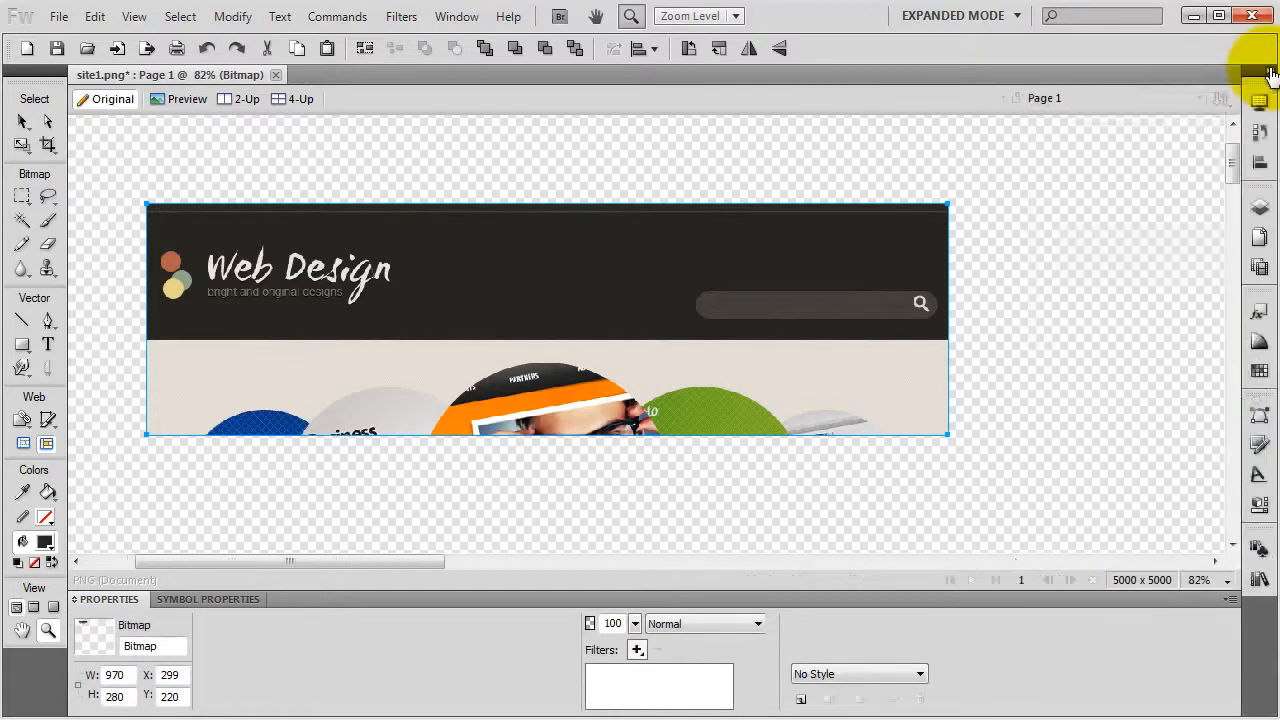
click(1268, 74)
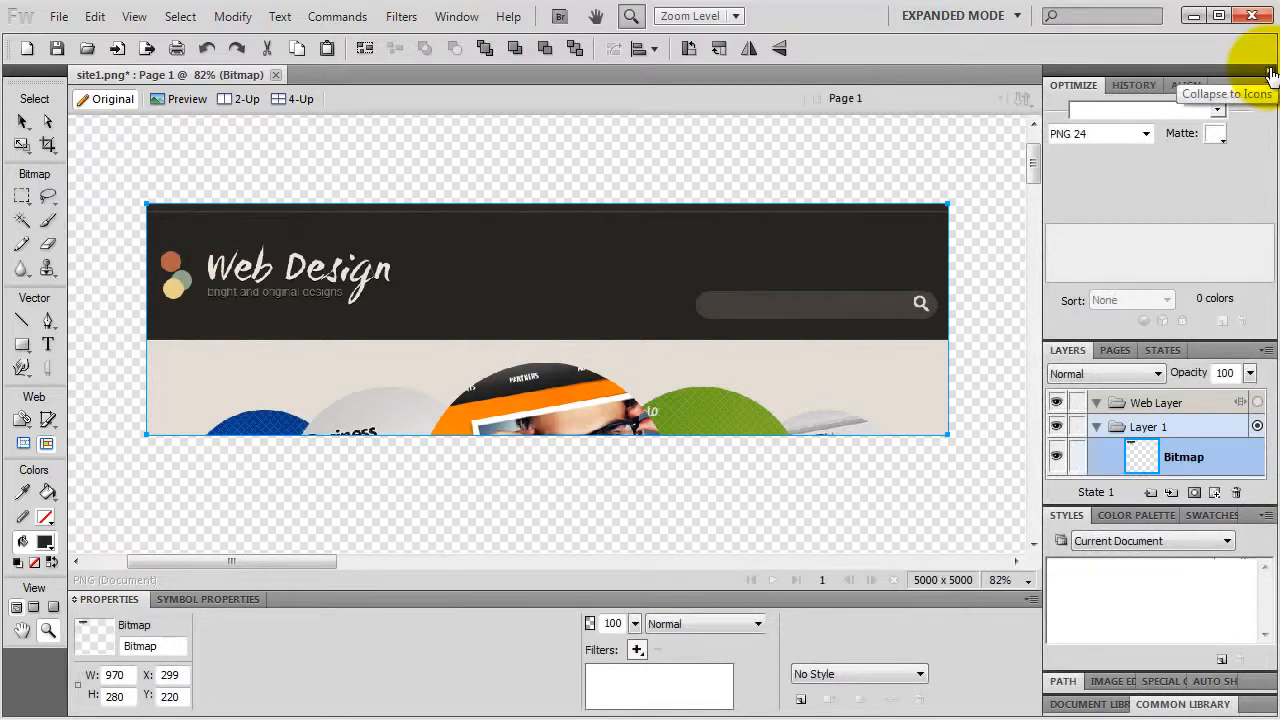
key(F4)
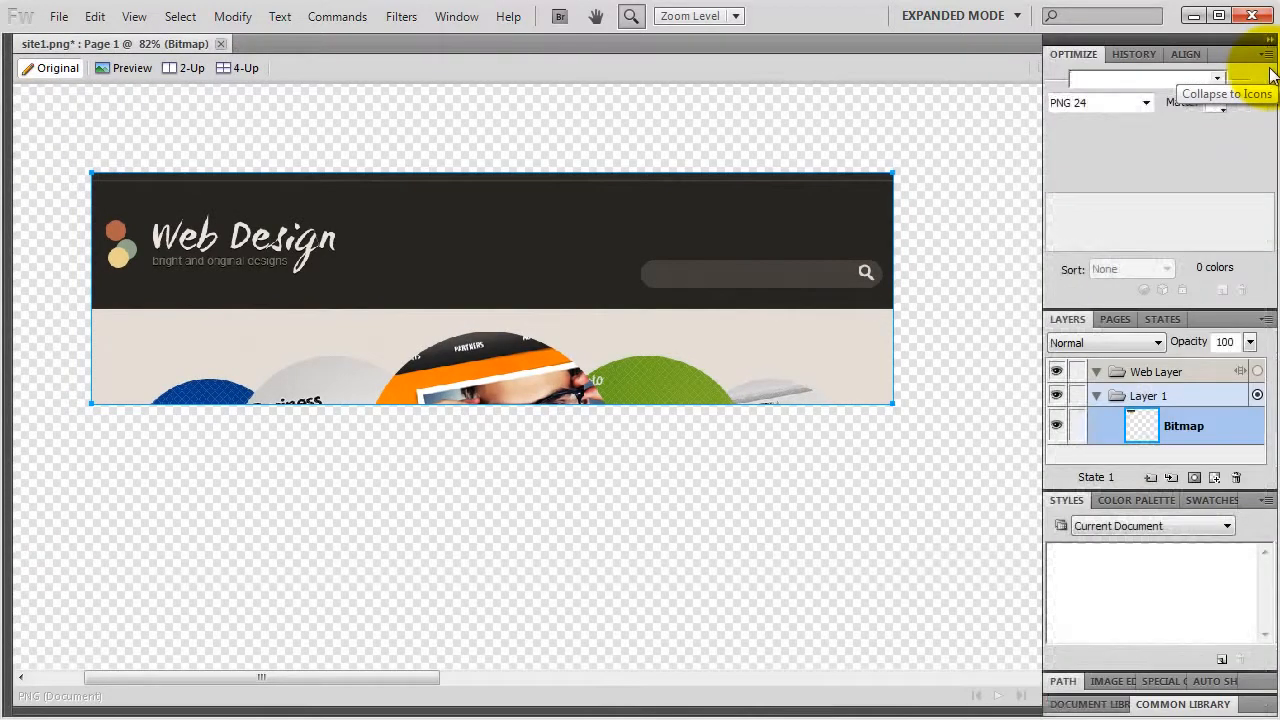
key(F4)
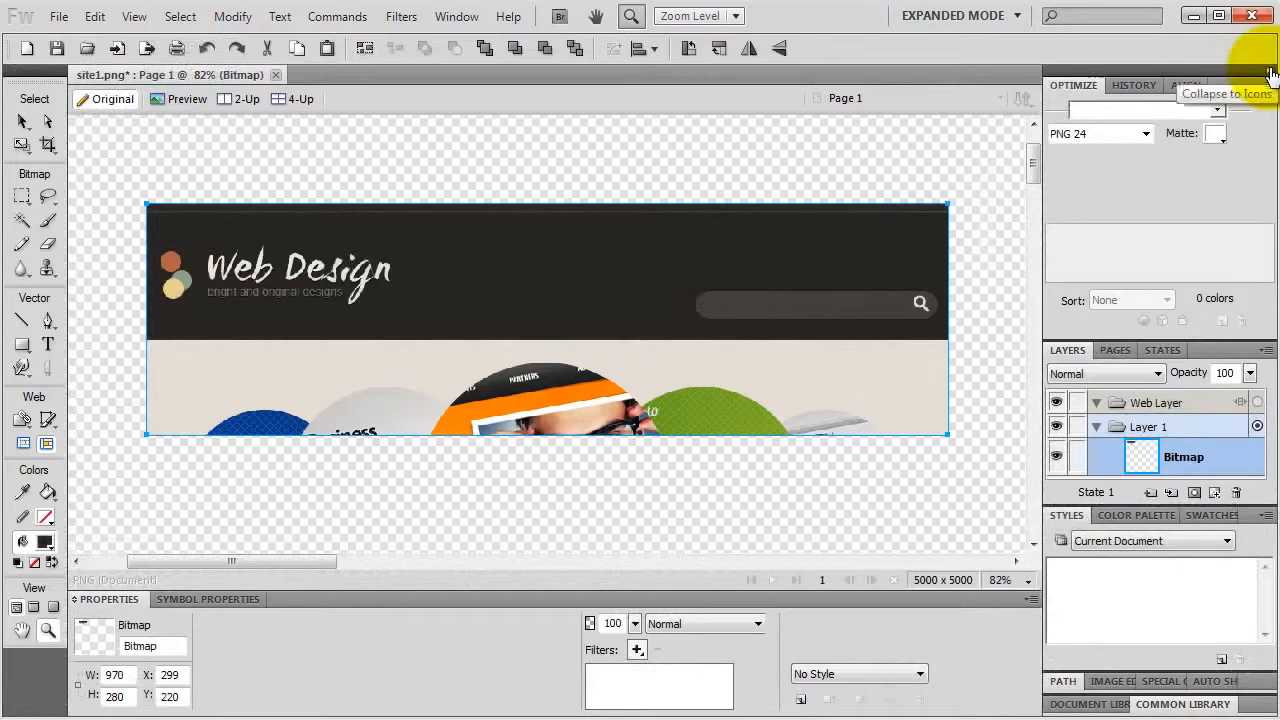
Step: Switch the document to full screen mode and return to the standard screen mode
key(f)
key(f)
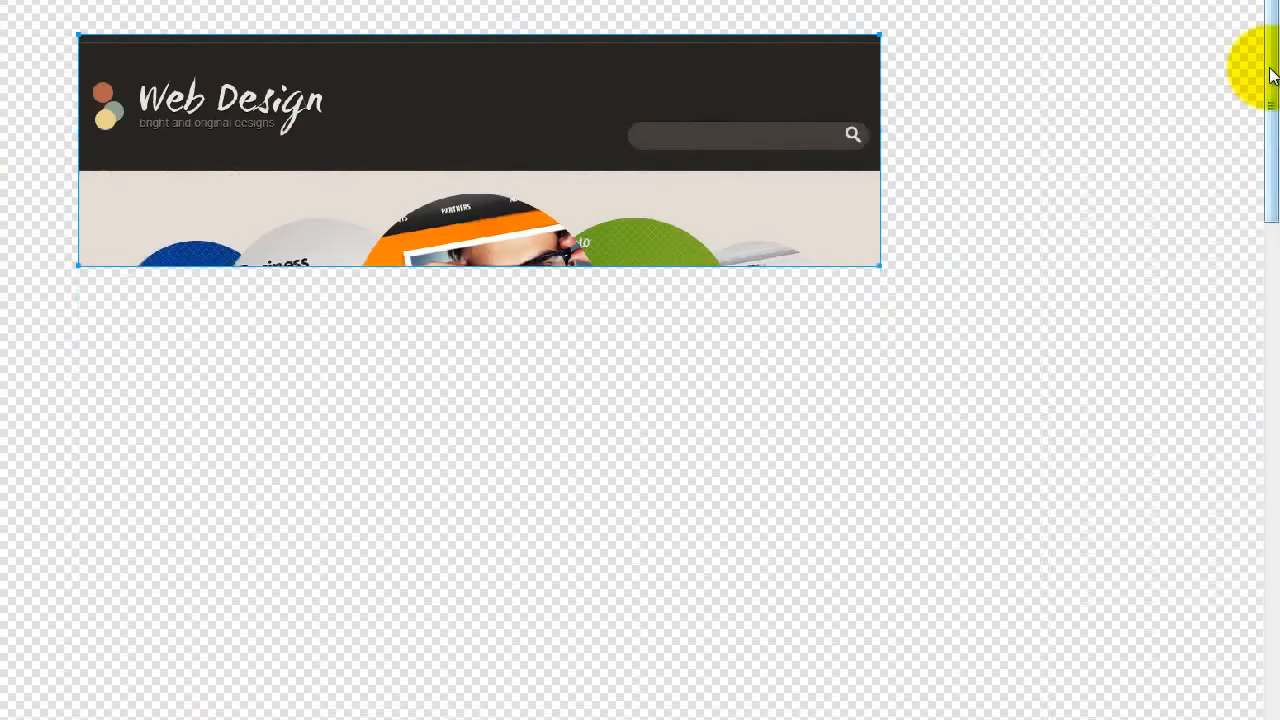
key(f)
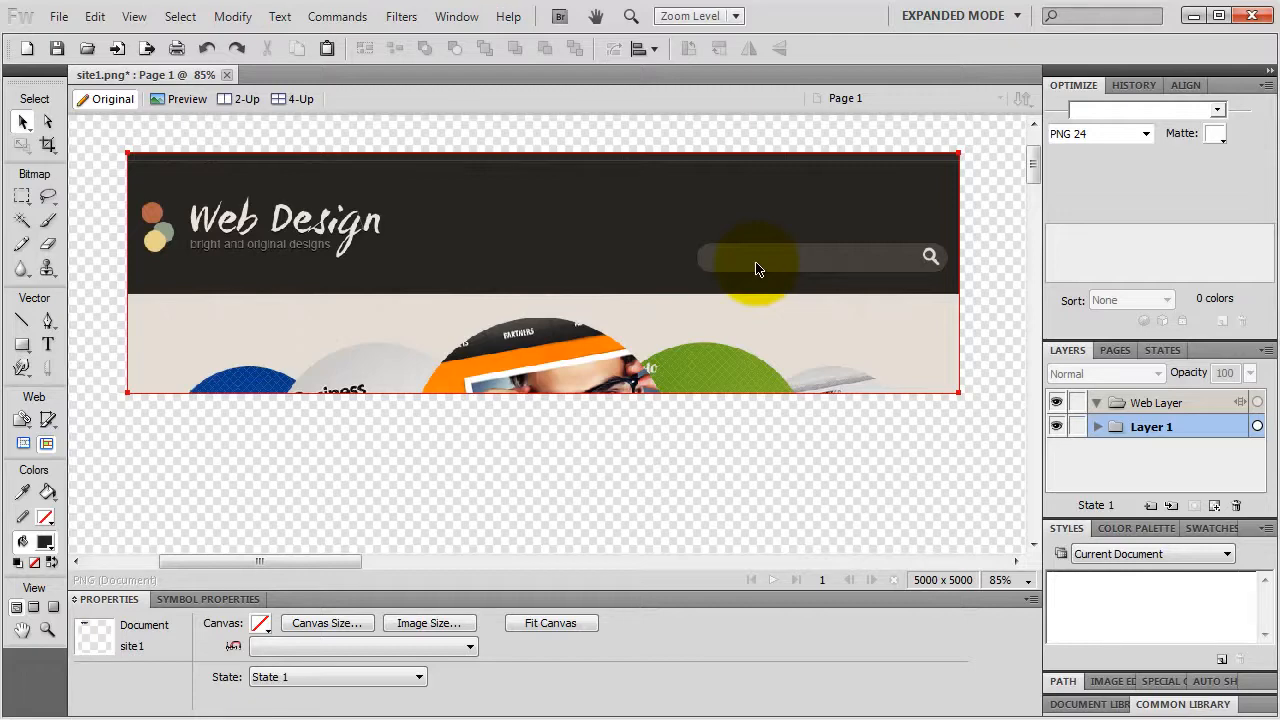
Step: Select the screenshot and marquee the area below the dark header, about 1053 x 209 px at X 426, Y 342
click(343, 255)
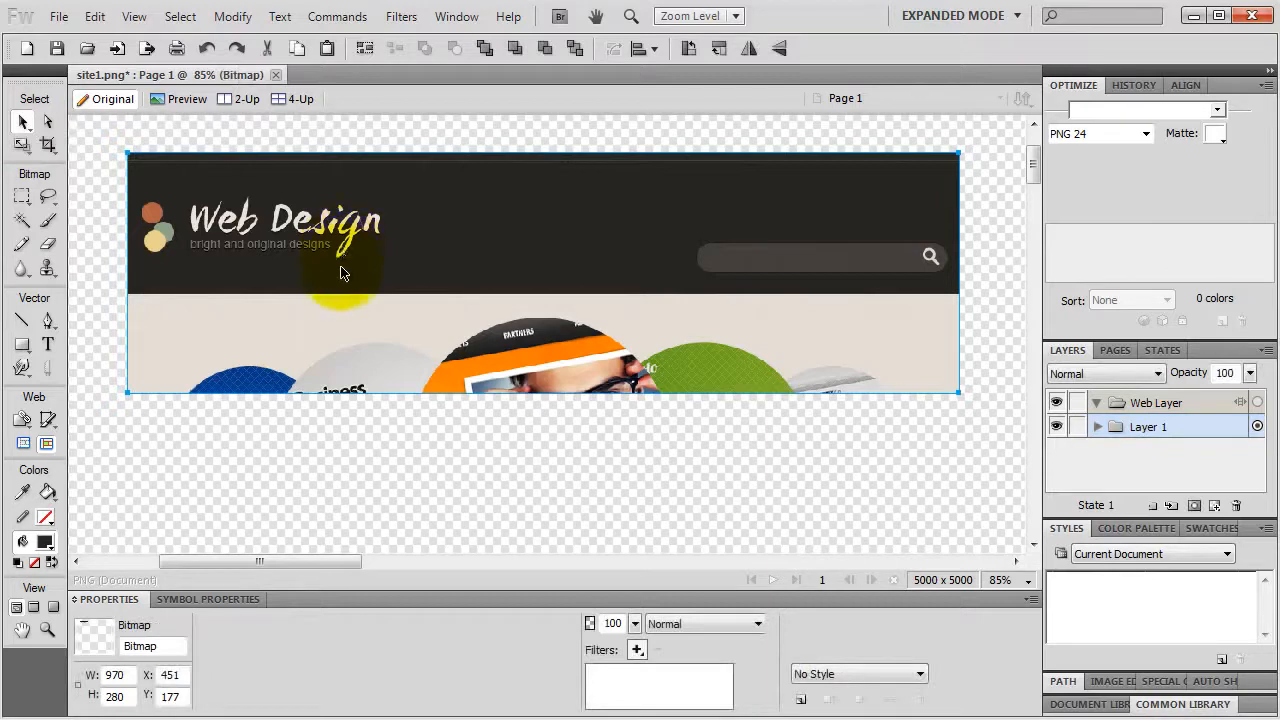
drag(22, 197, 75, 201)
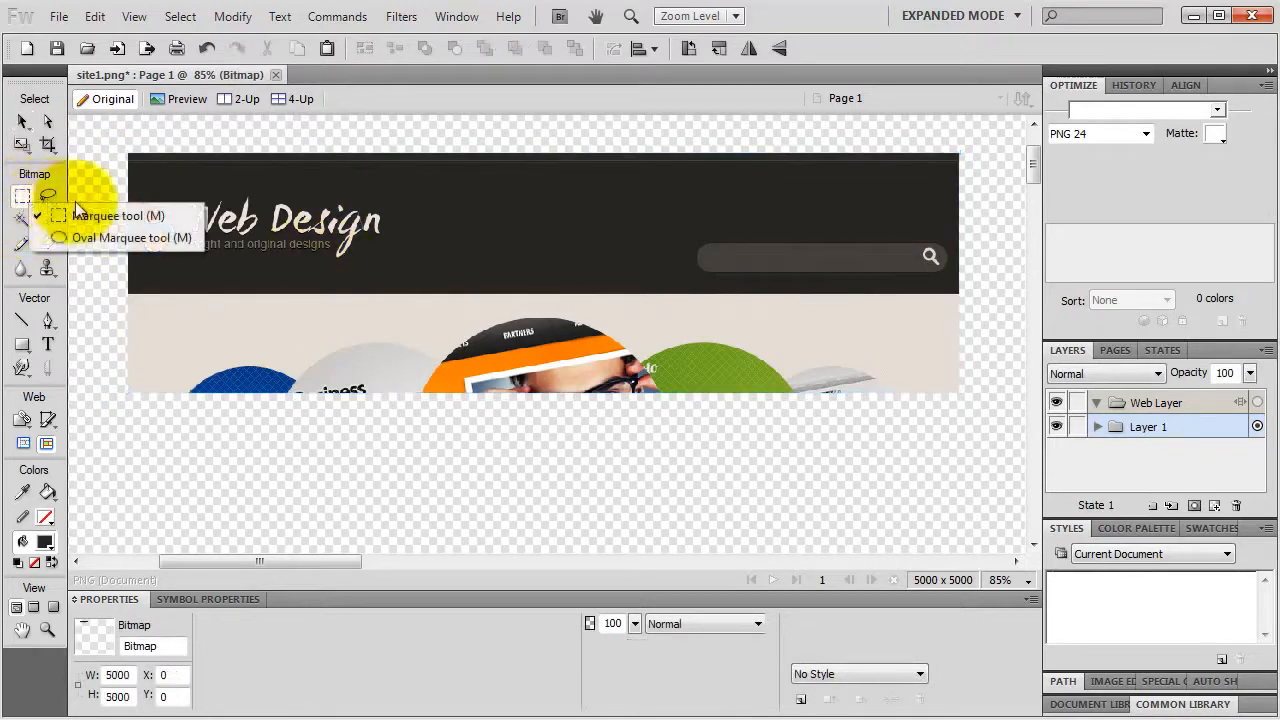
click(97, 213)
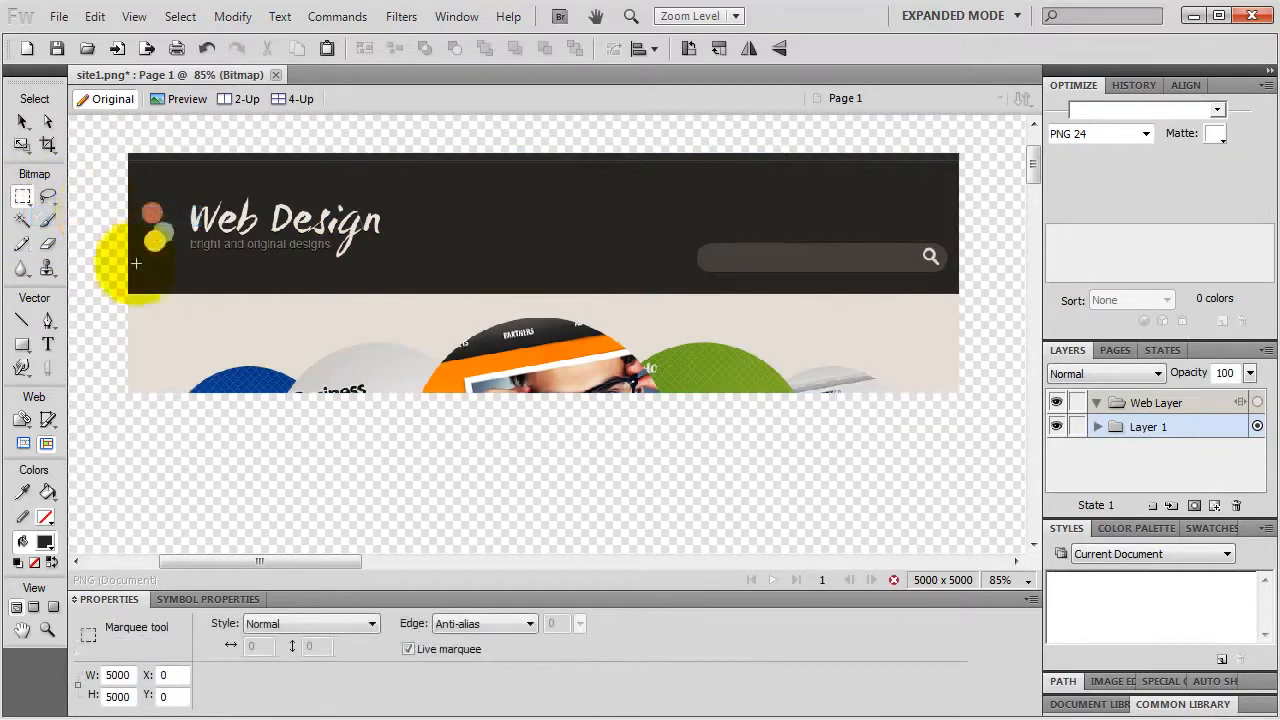
drag(106, 472, 1008, 294)
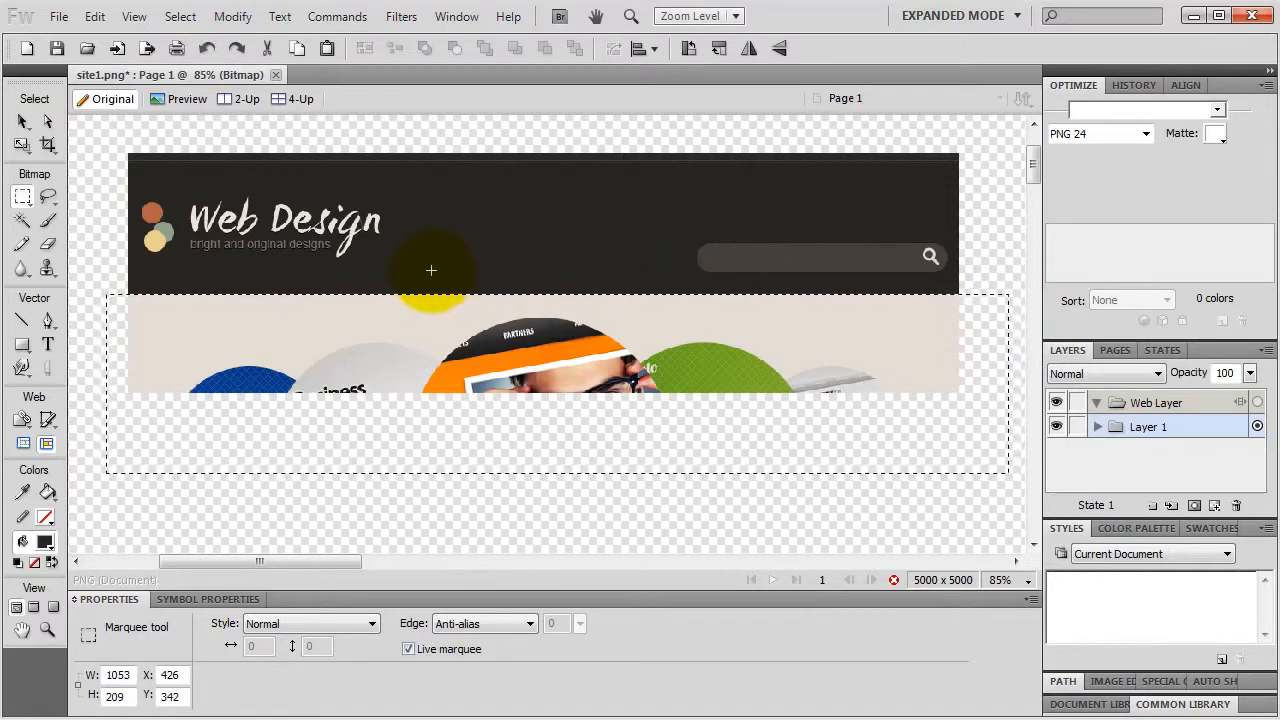
Step: Nudge the marquee selection down in small and large increments and return it to the header's lower edge
key(ctrl+equal)
key(ctrl+equal)
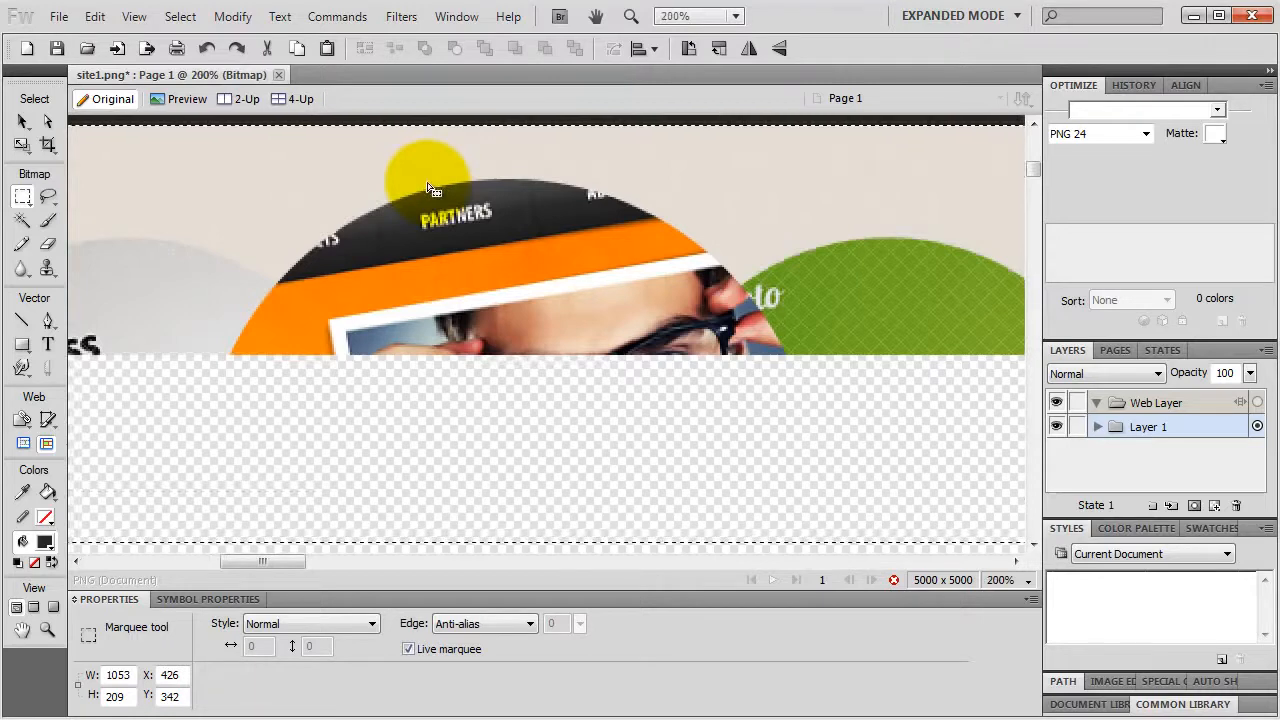
key(ctrl+minus)
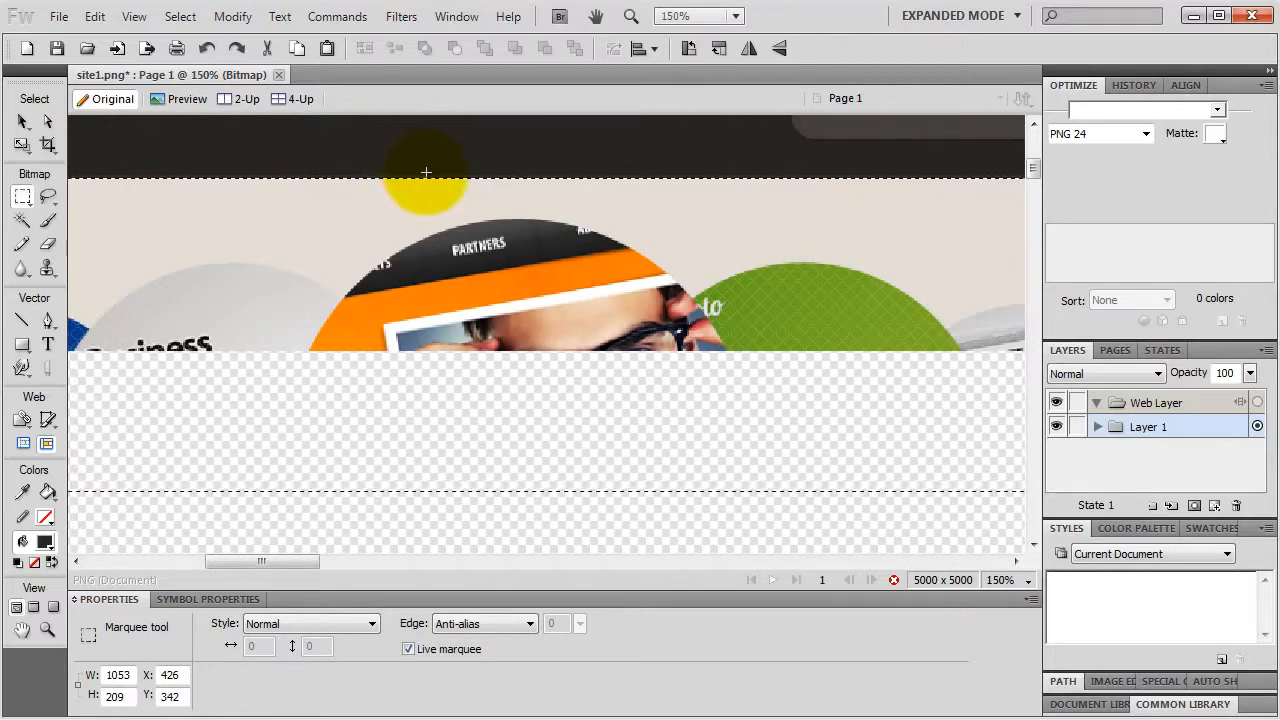
key(Down)
key(Down)
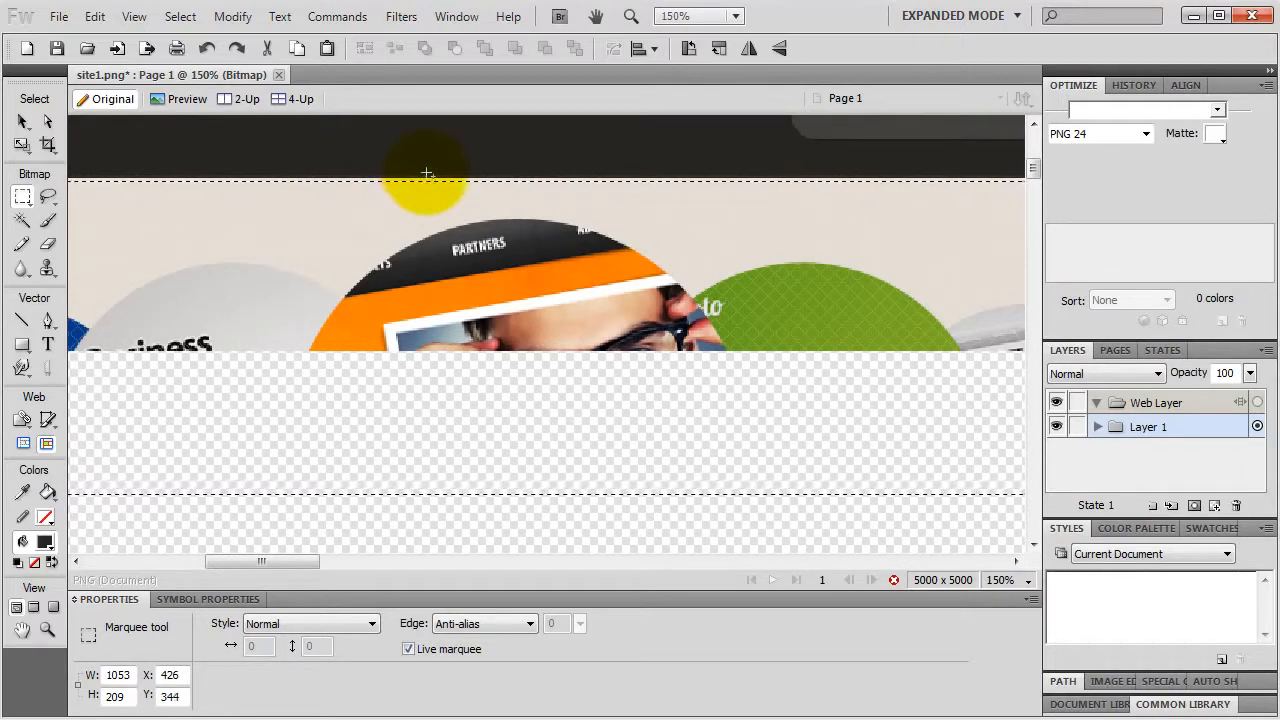
key(shift+Down)
key(shift+Up)
key(Up)
key(Up)
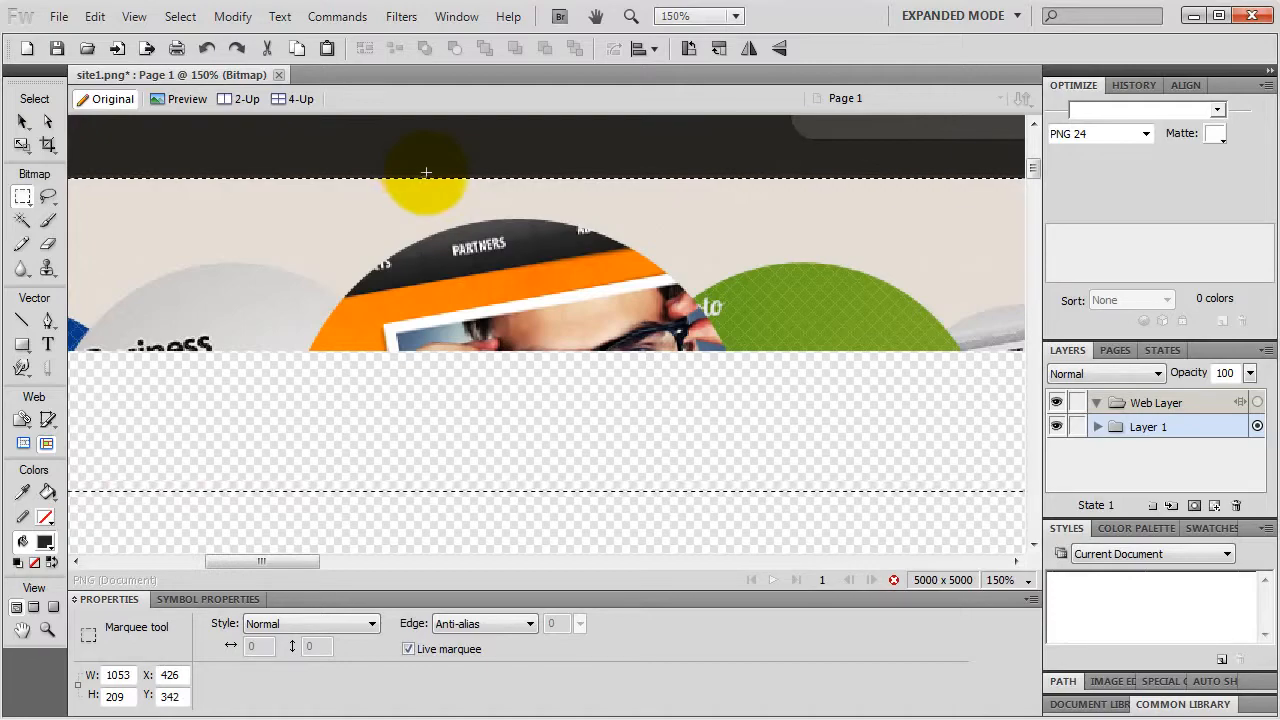
Step: Add a small rectangle to the marquee's lower edge and subtract another rectangle beside it
key(h)
drag(423, 210, 475, 252)
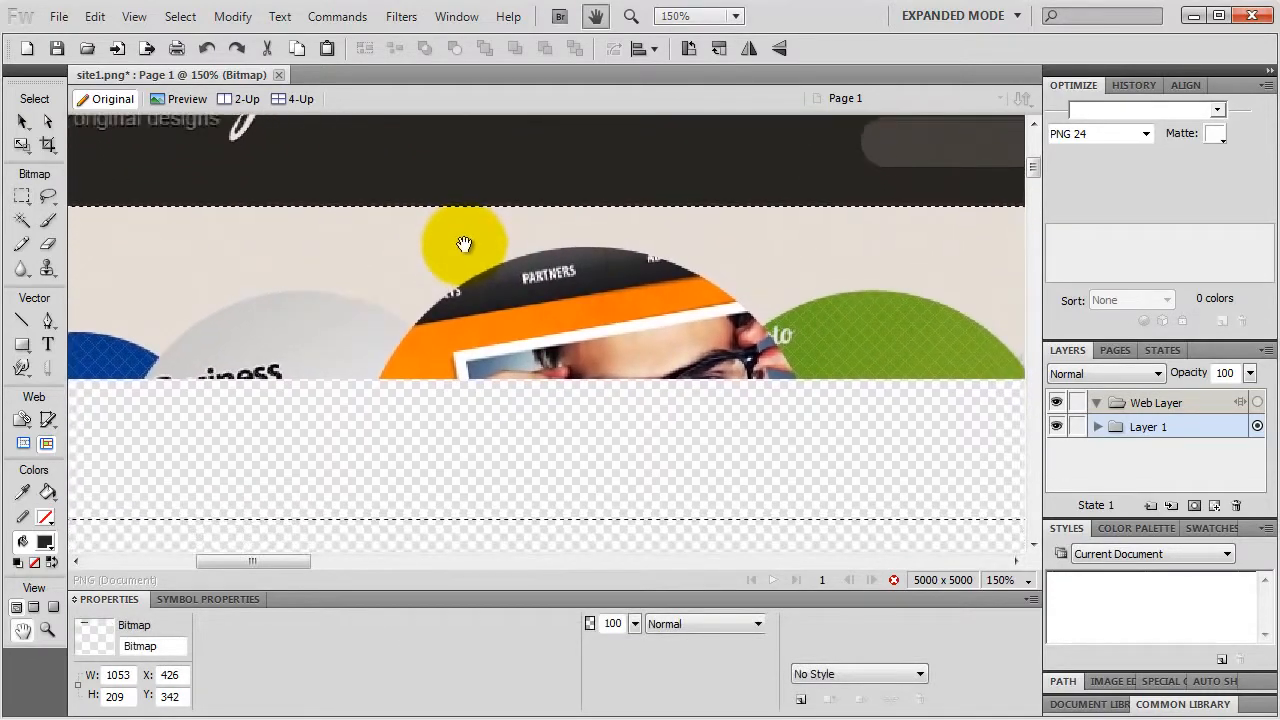
key(m)
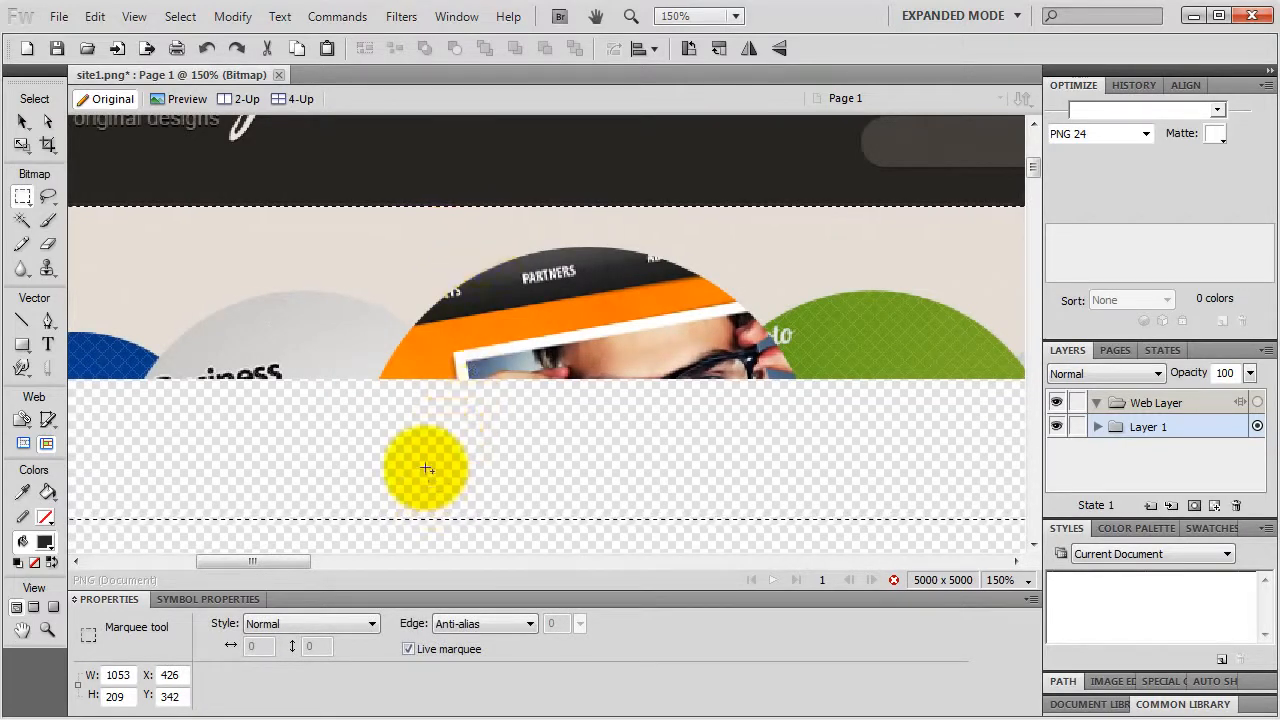
drag(426, 468, 475, 545)
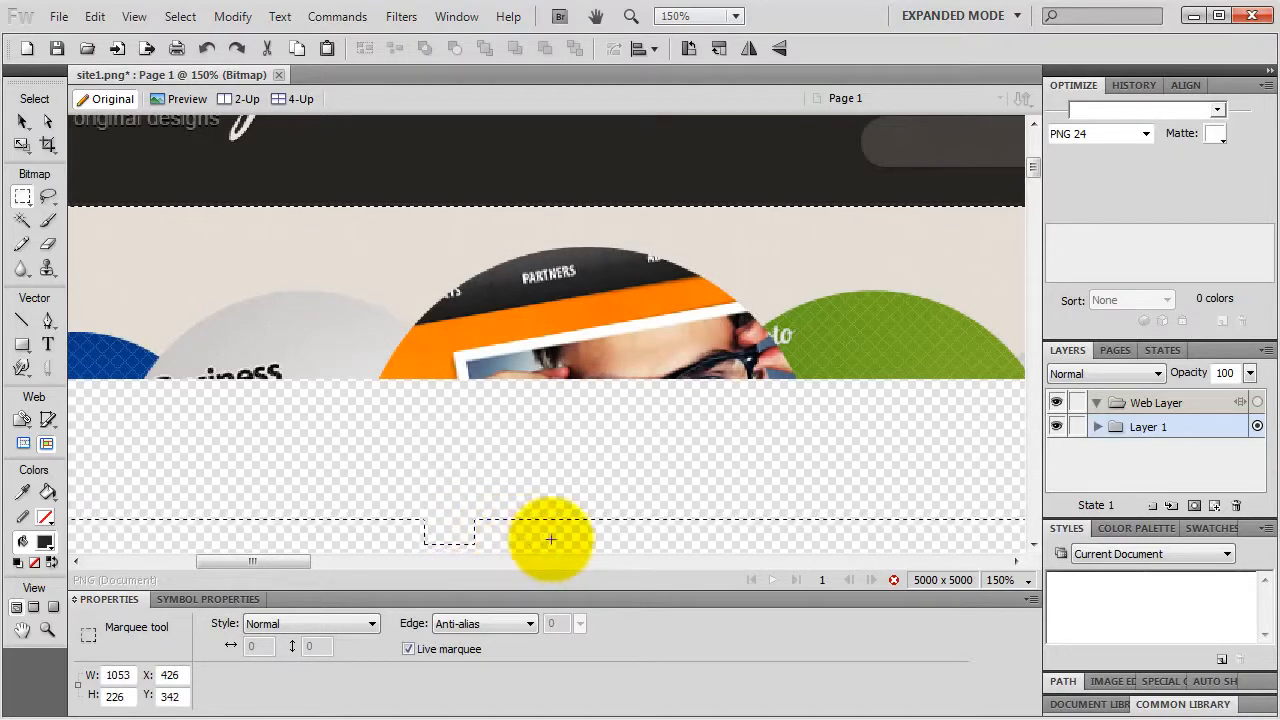
drag(523, 449, 586, 538)
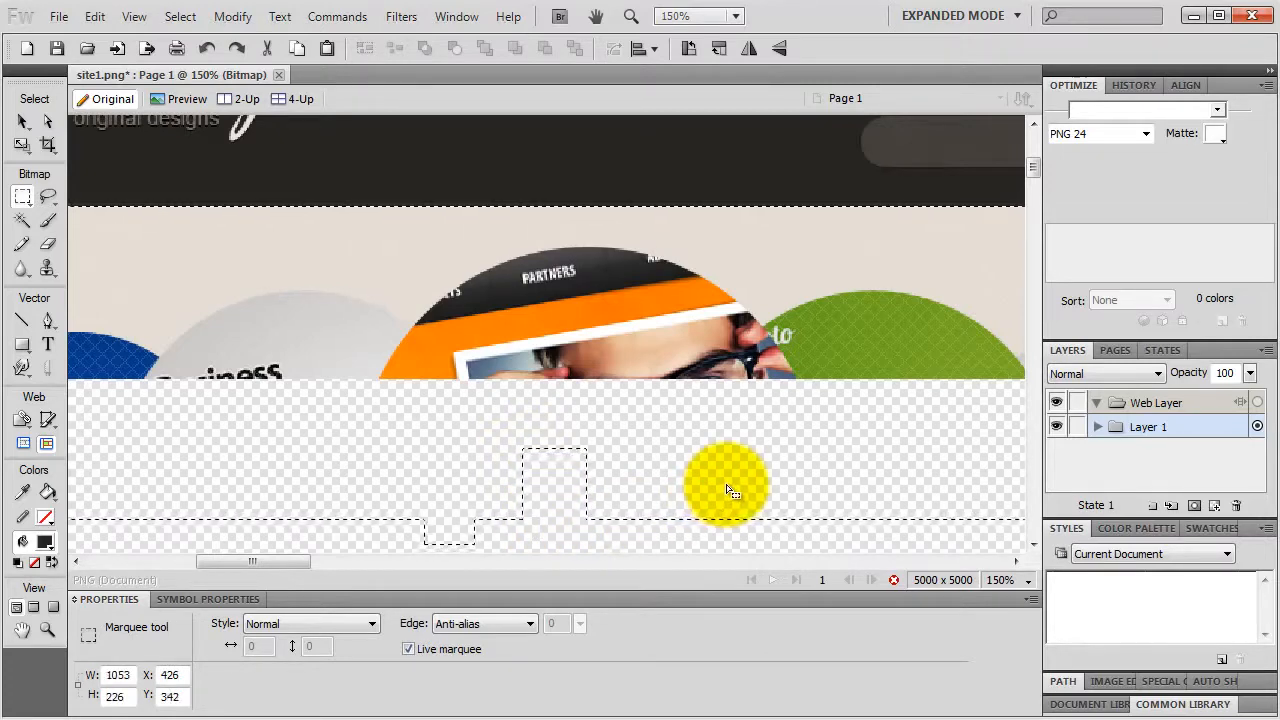
click(23, 196)
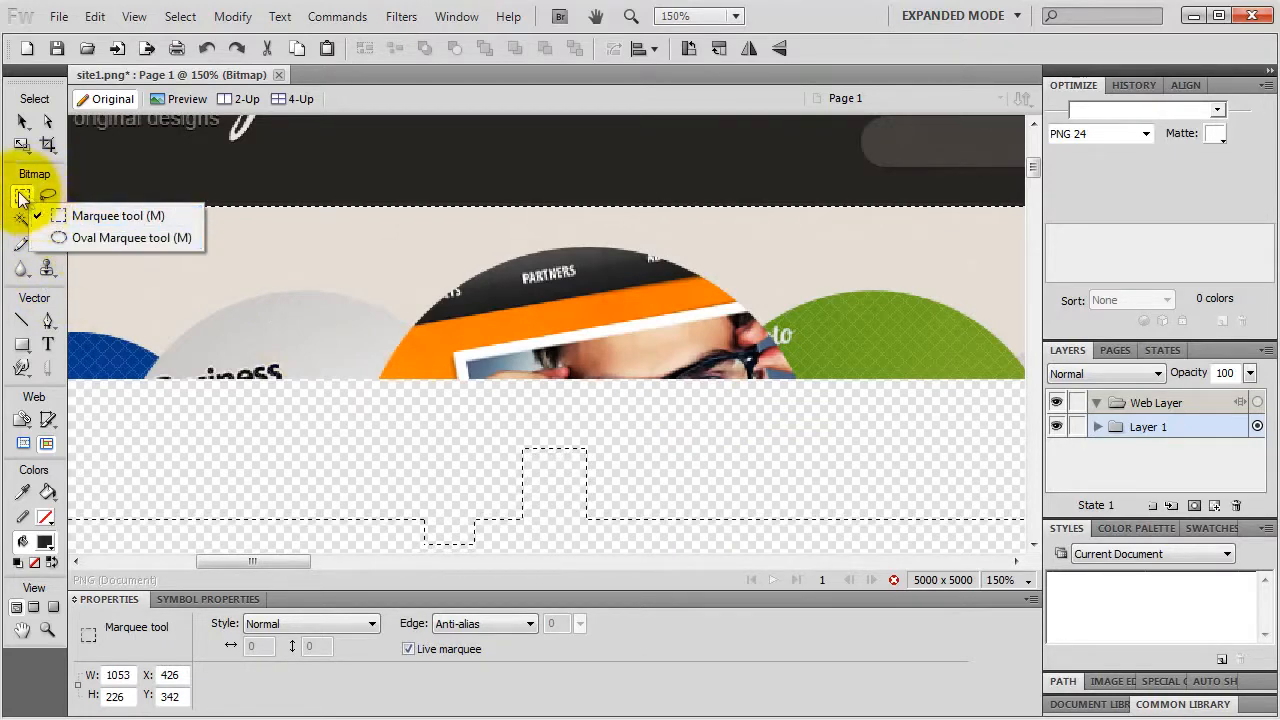
click(22, 197)
click(49, 198)
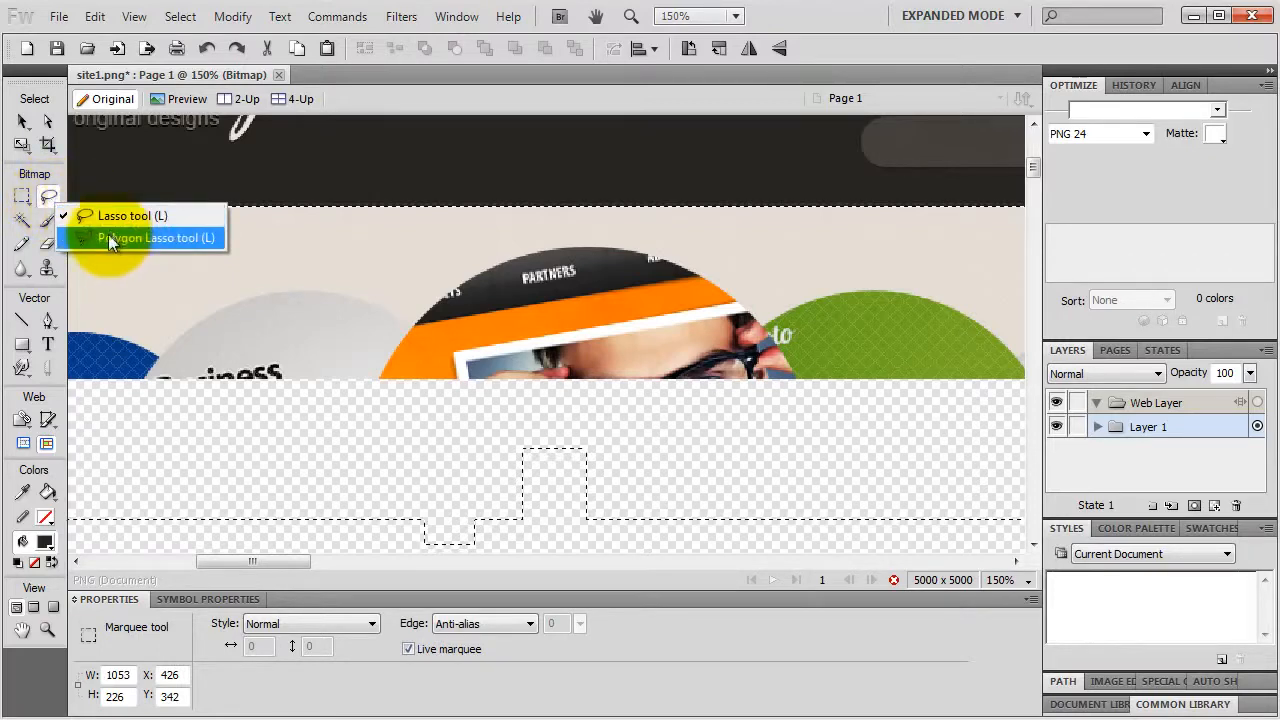
click(45, 196)
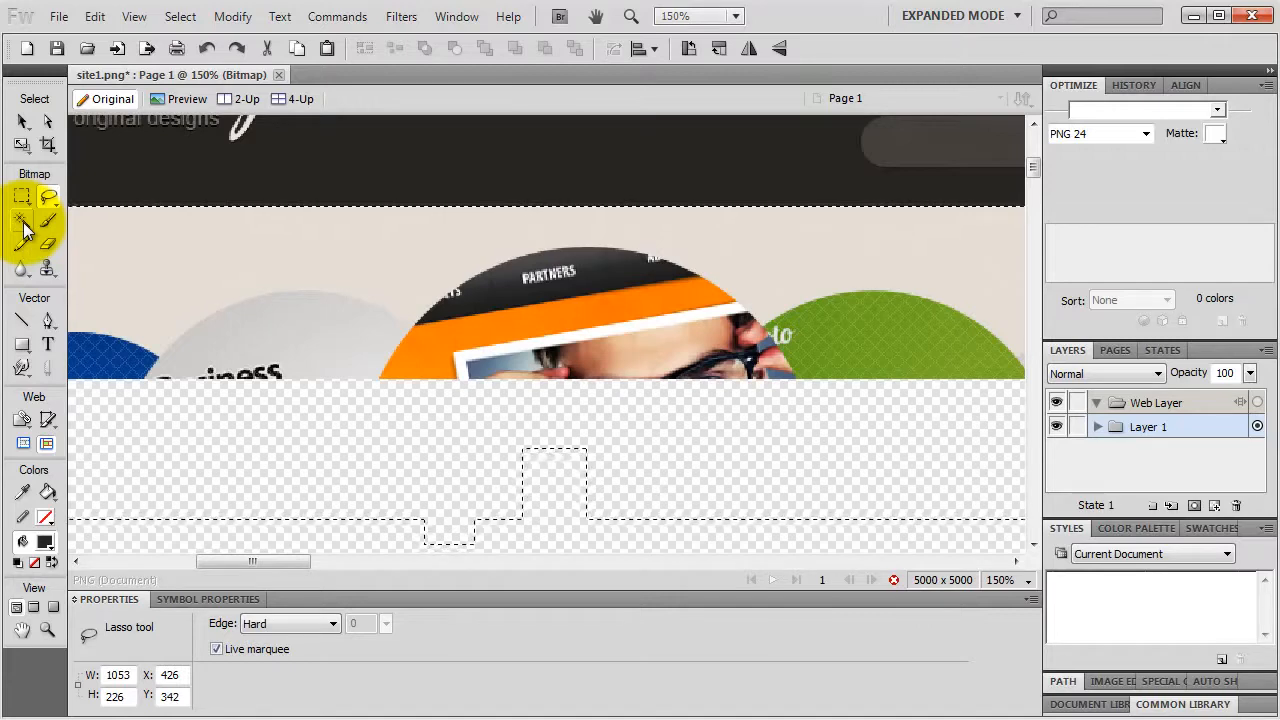
Step: Delete the marqueed image area below the header, deselect, and switch to the Pointer tool
key(Delete)
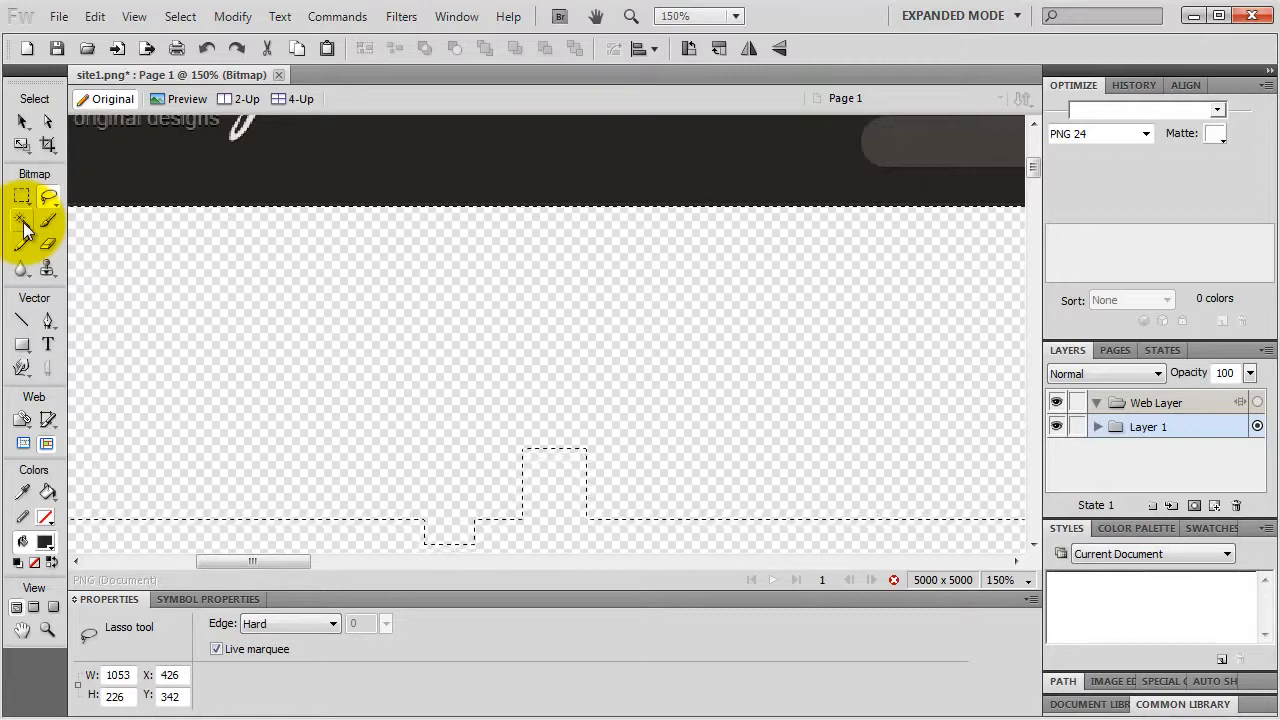
right_click(369, 343)
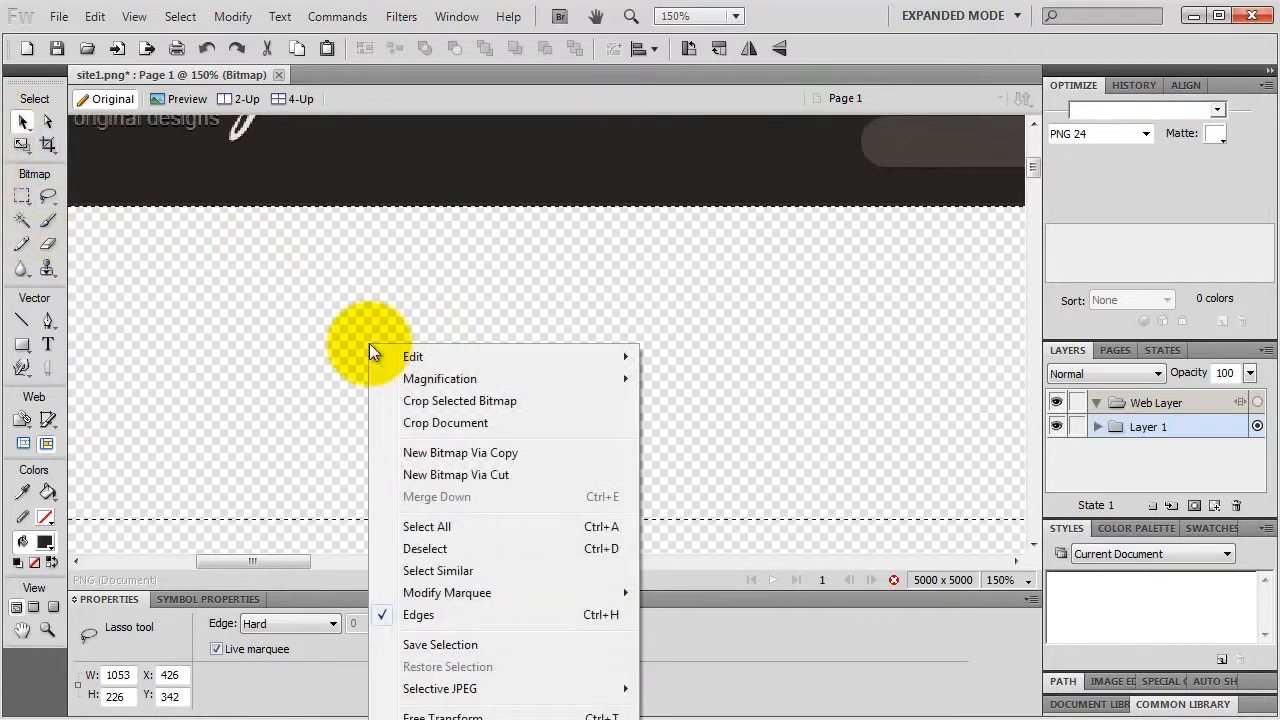
click(425, 548)
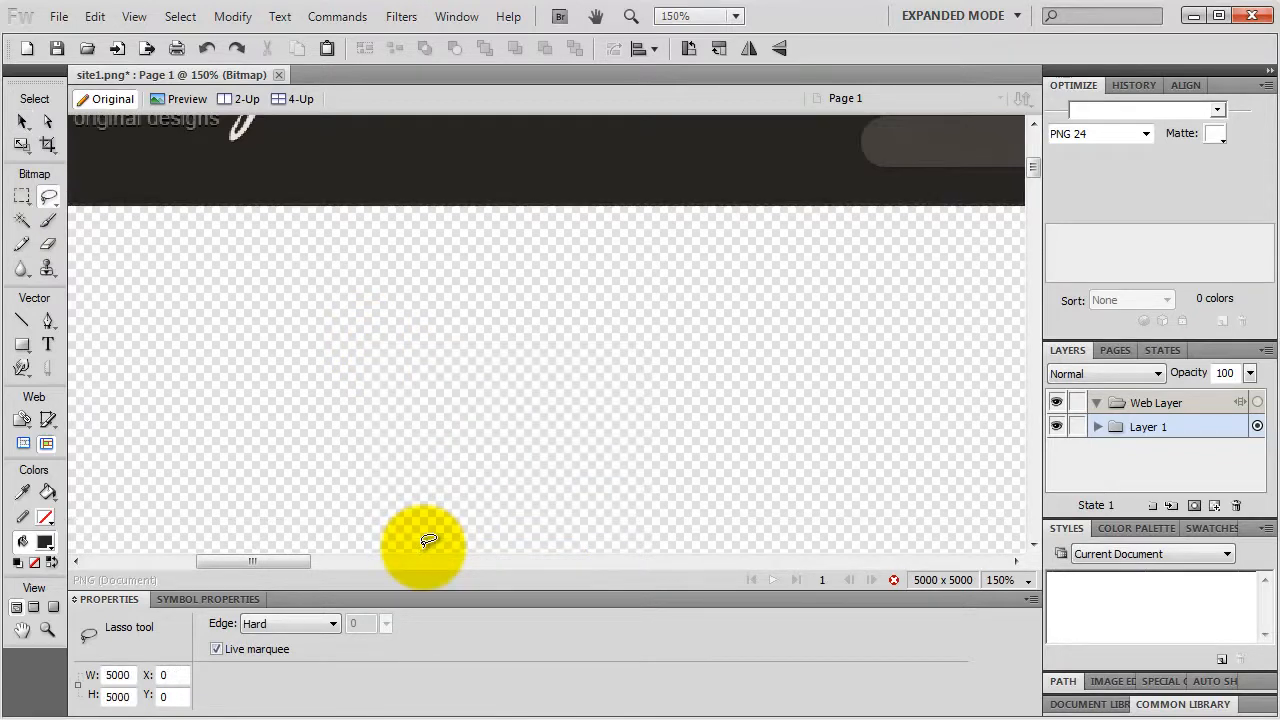
click(23, 122)
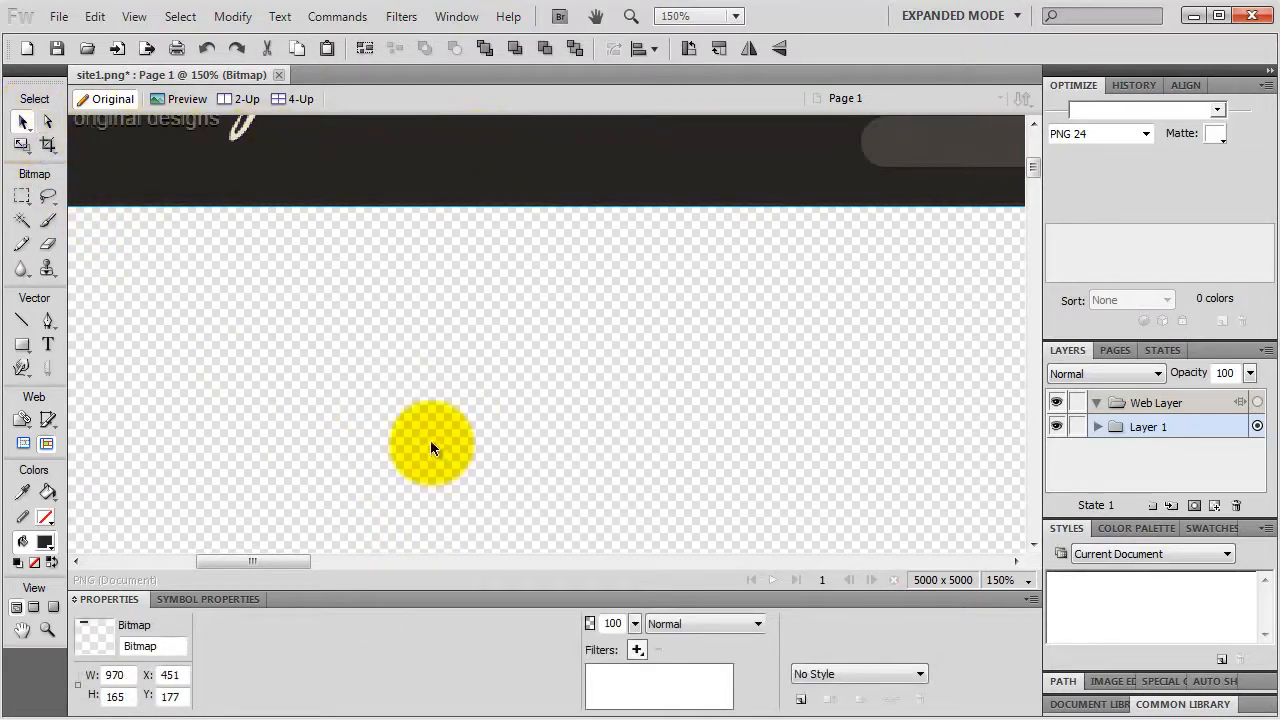
Step: Duplicate the header bitmap and place the copy just below the original, at about X 452, Y 396
key(ctrl+minus)
key(ctrl+minus)
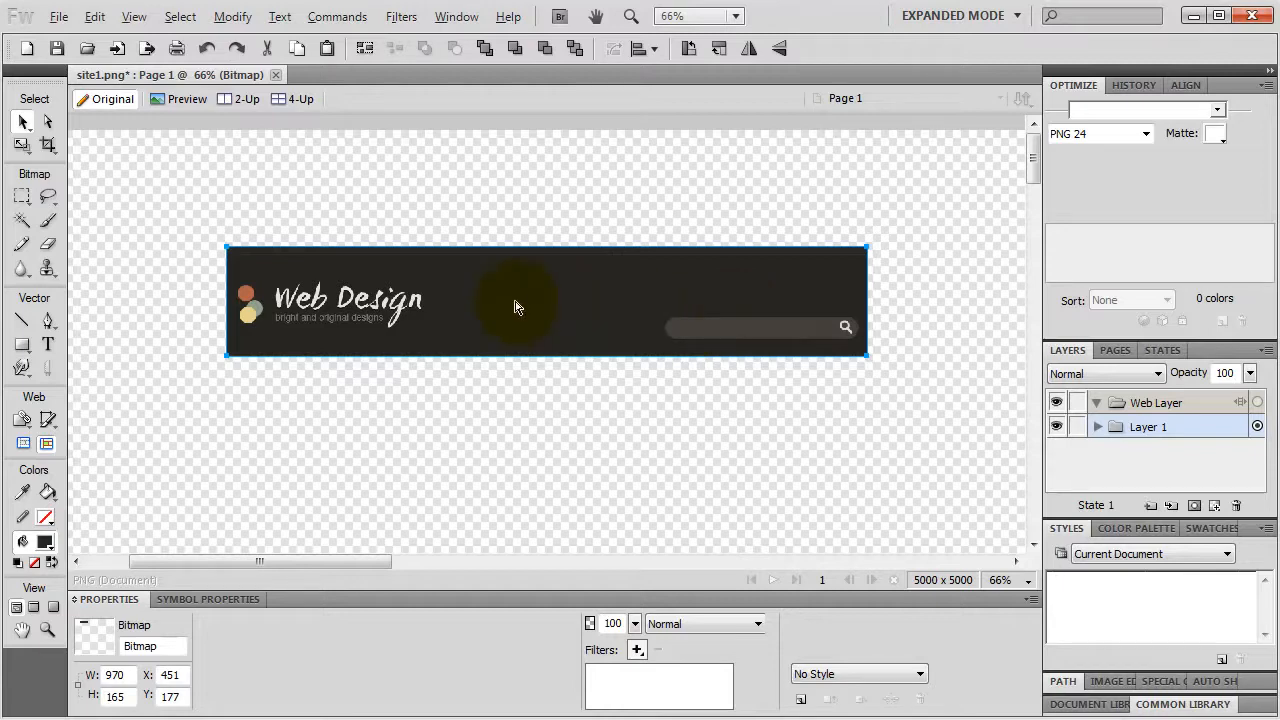
drag(515, 307, 517, 451)
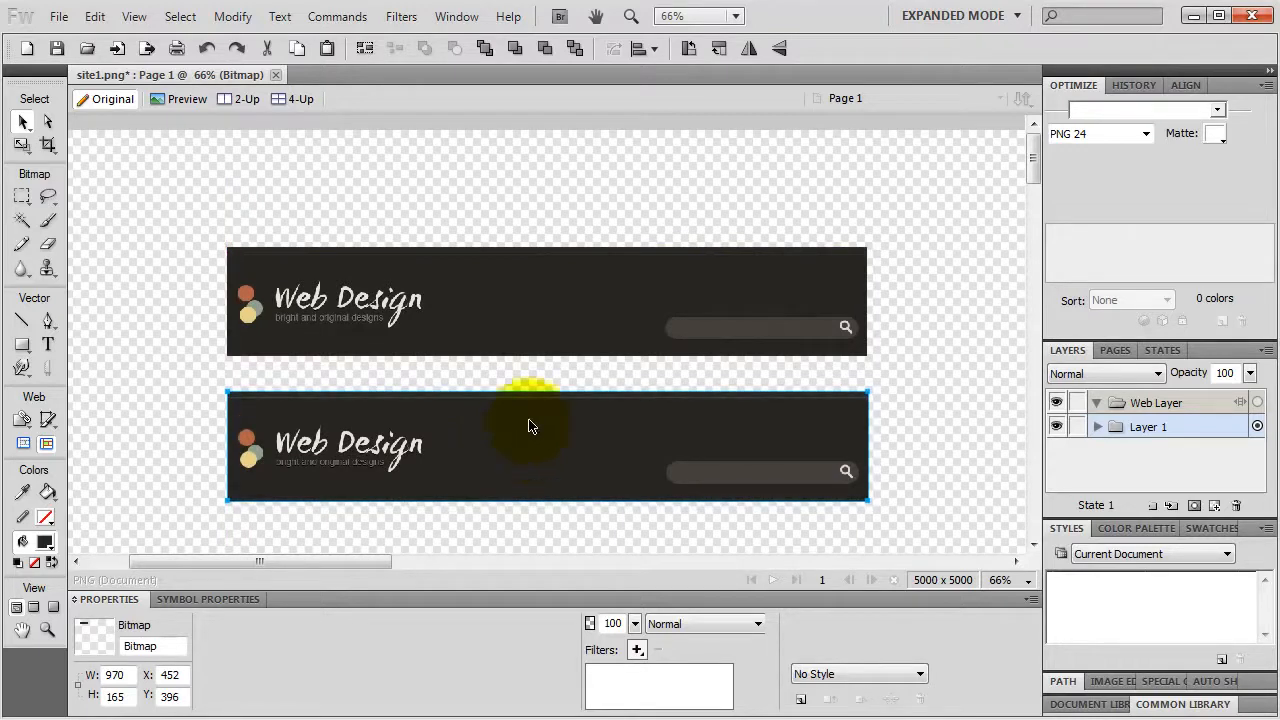
Step: Clone plain dark background over the logo, tagline and search box of the header copy with the Rubber Stamp tool, reducing the brush size to 50
key(ctrl+1)
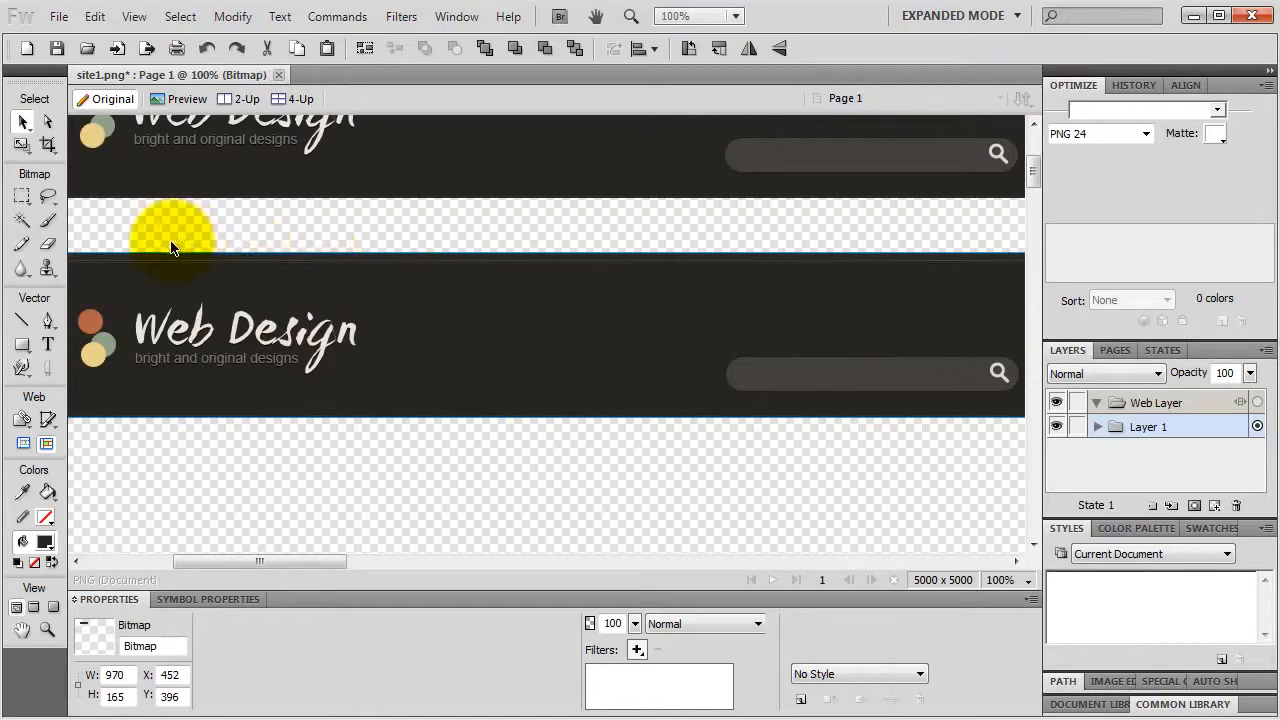
click(47, 268)
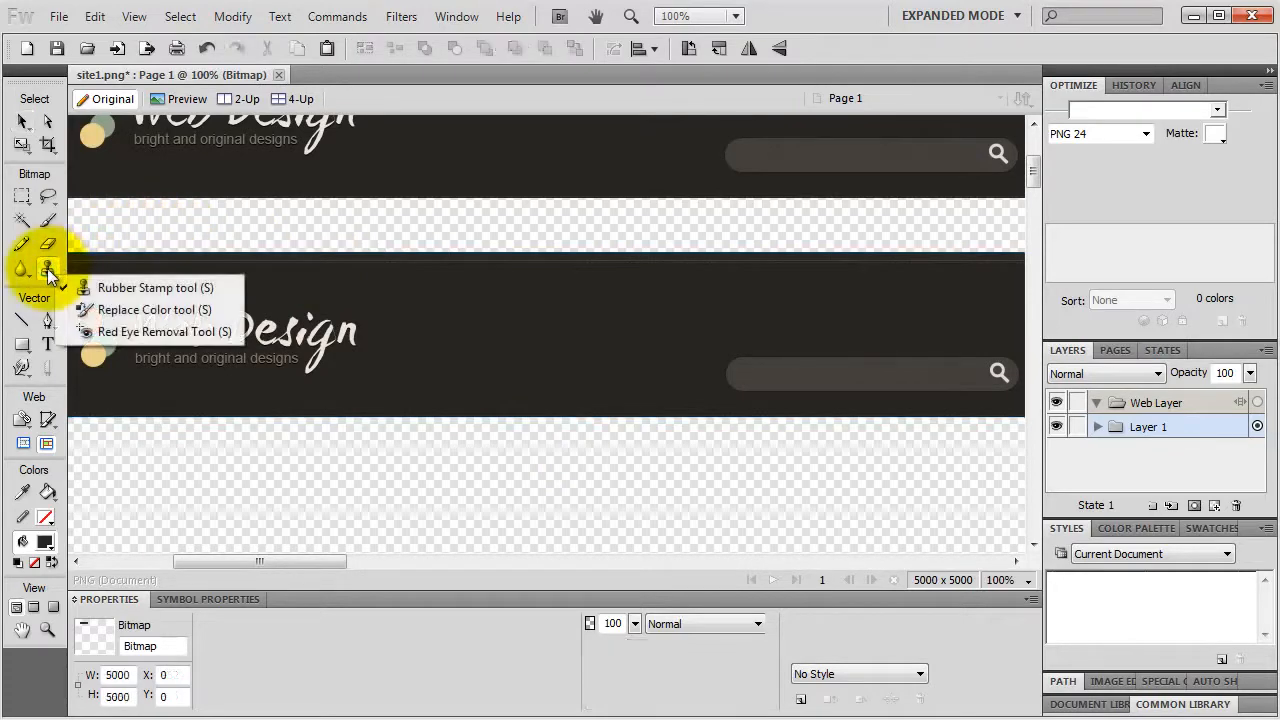
click(118, 287)
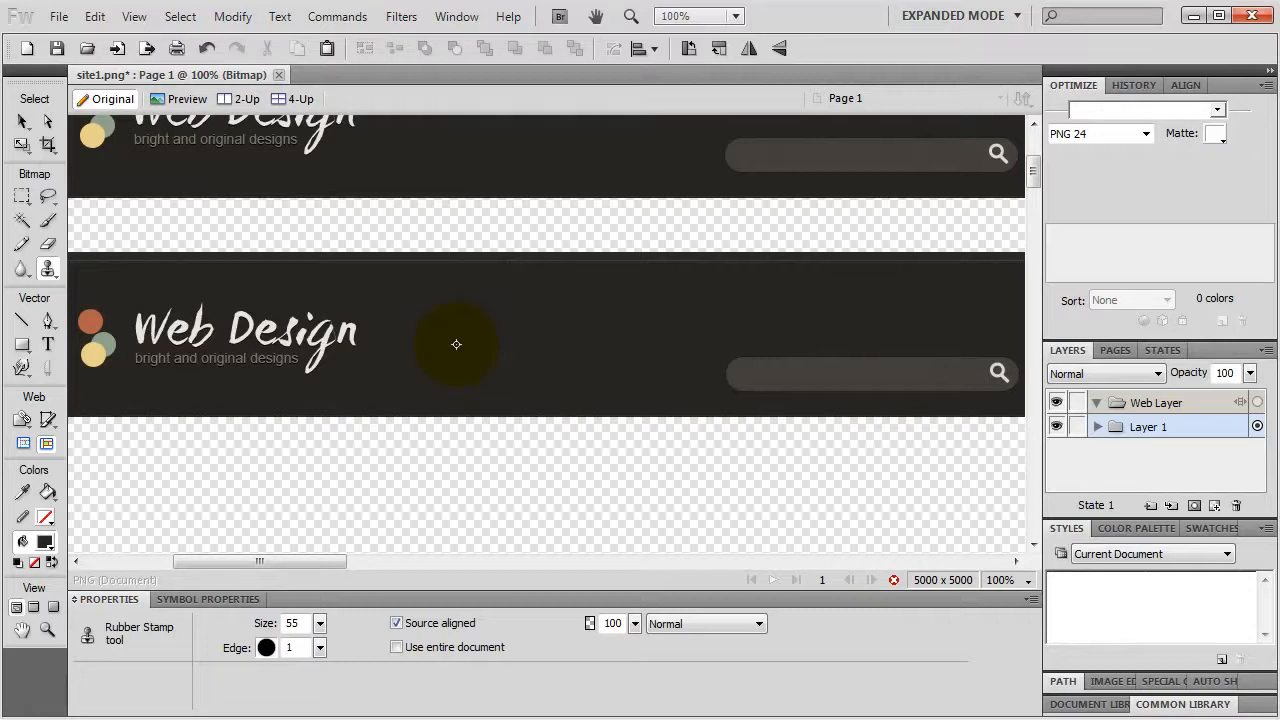
drag(456, 344, 343, 333)
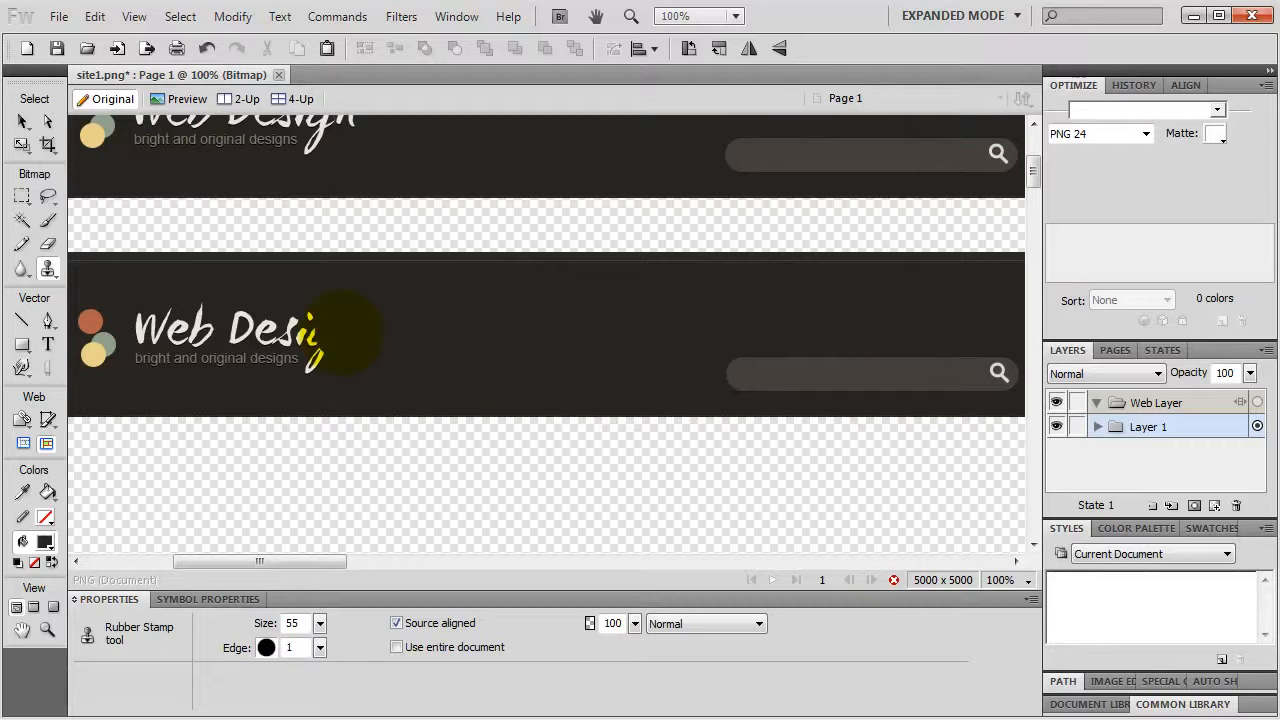
drag(314, 322, 314, 352)
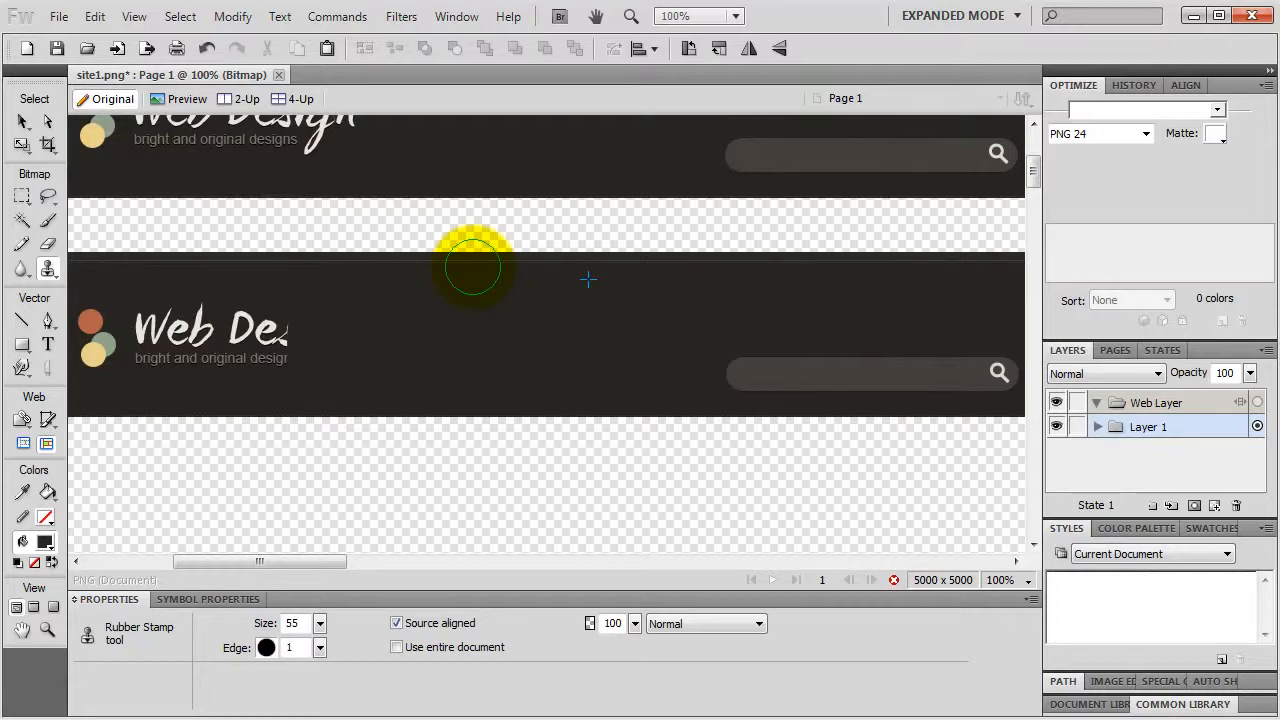
drag(320, 622, 321, 653)
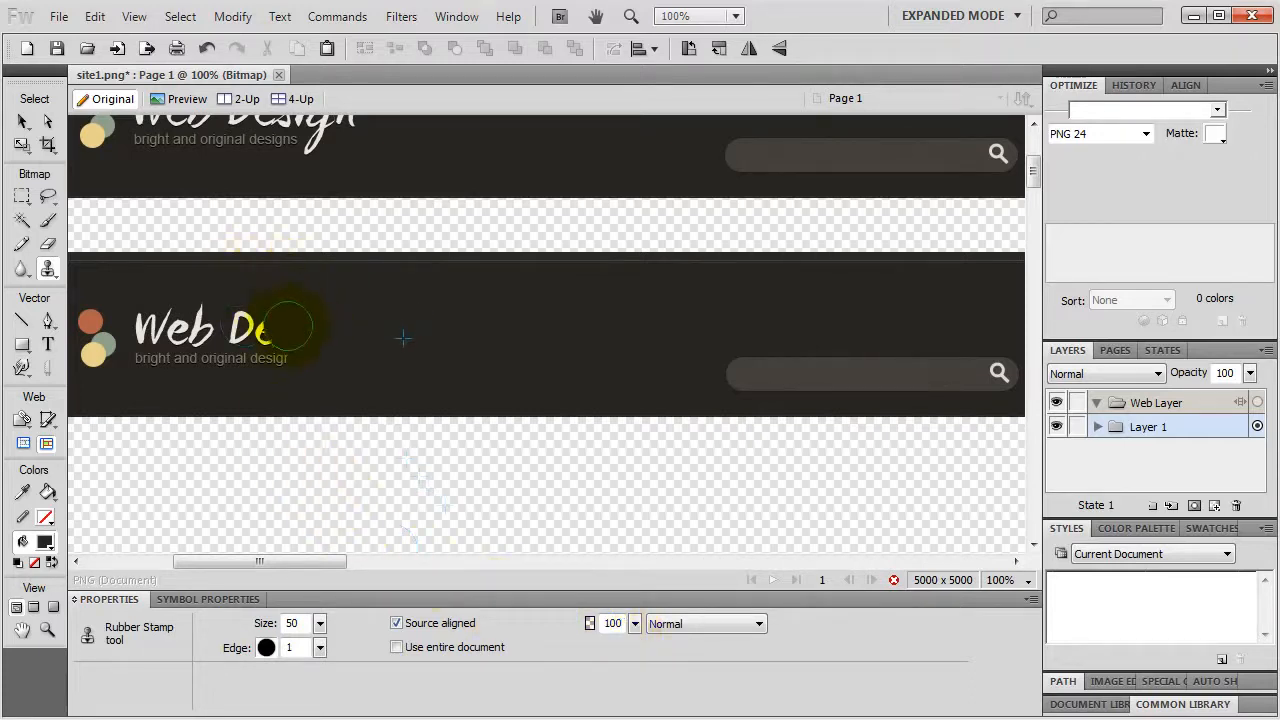
mouse_move(287, 352)
mouse_down()
mouse_move(244, 310)
mouse_move(242, 343)
mouse_move(210, 308)
mouse_move(210, 351)
mouse_move(185, 313)
mouse_move(178, 357)
mouse_move(153, 311)
mouse_move(135, 341)
mouse_move(92, 307)
mouse_move(102, 357)
mouse_up()
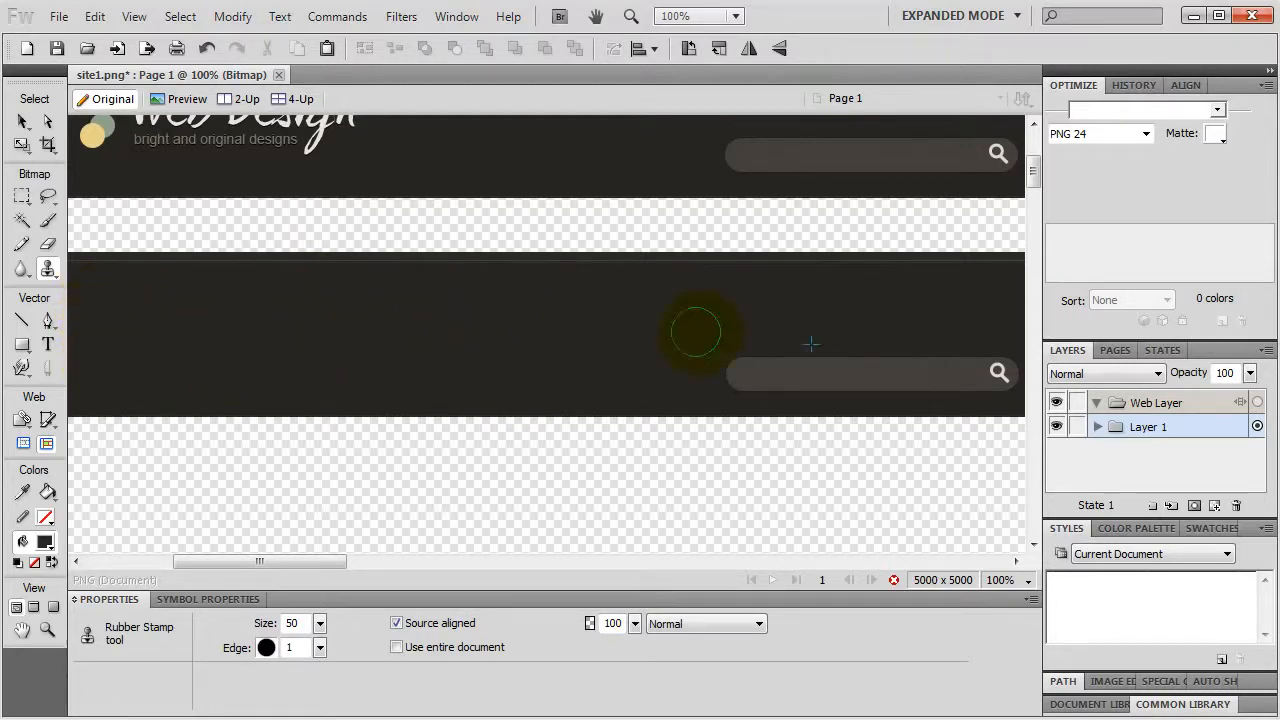
mouse_move(630, 320)
mouse_down()
mouse_move(756, 384)
mouse_move(721, 372)
mouse_move(998, 371)
mouse_move(928, 362)
mouse_up()
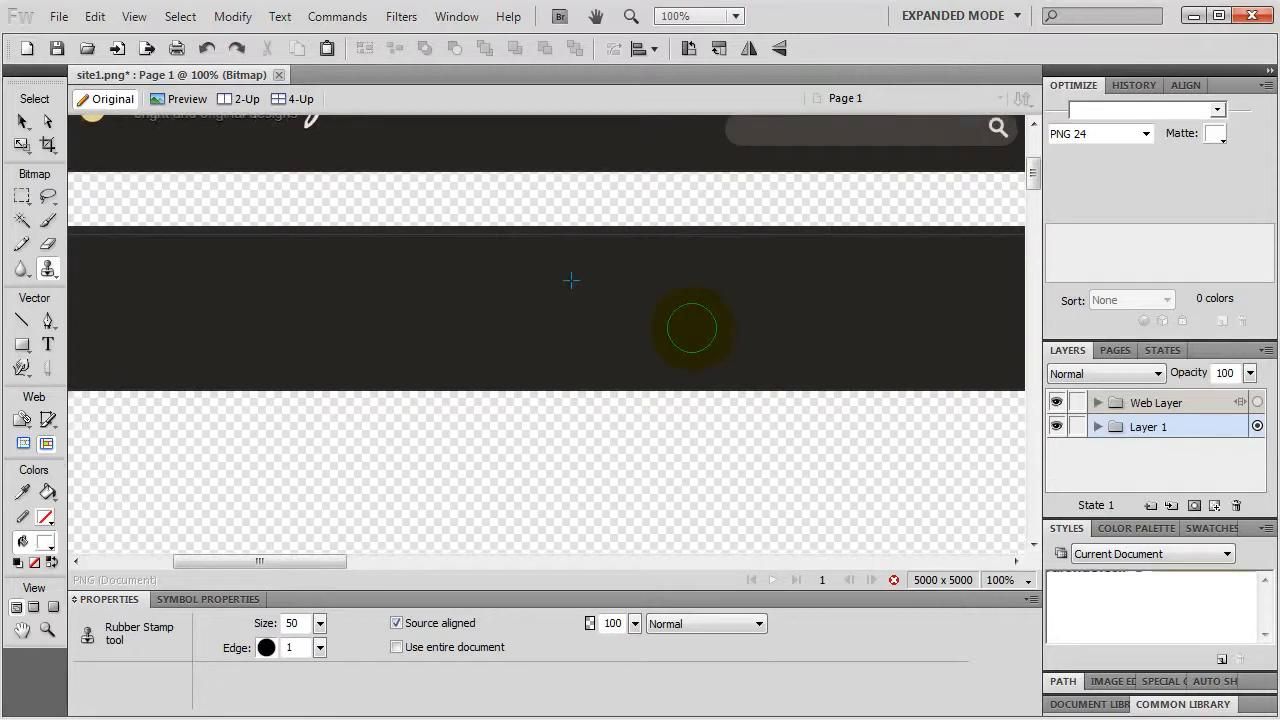
Step: Select the blank header copy, constrain its proportions and set its width to 950 px
click(22, 121)
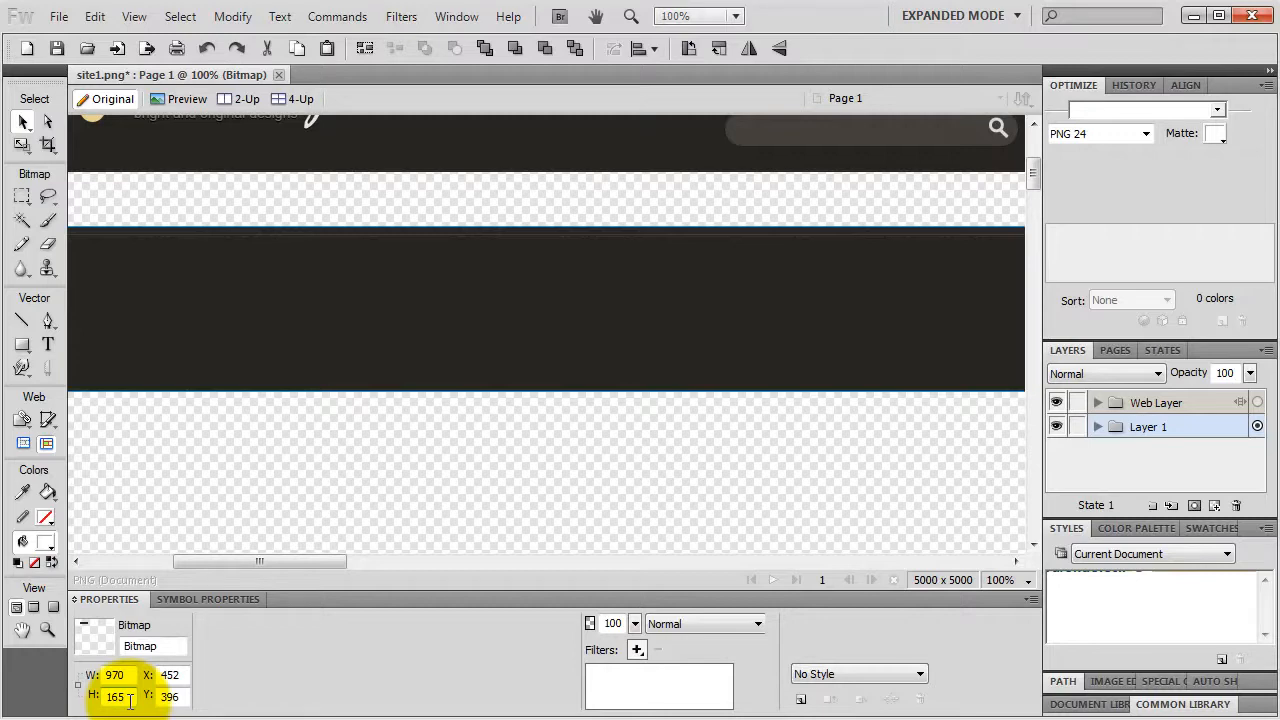
click(81, 685)
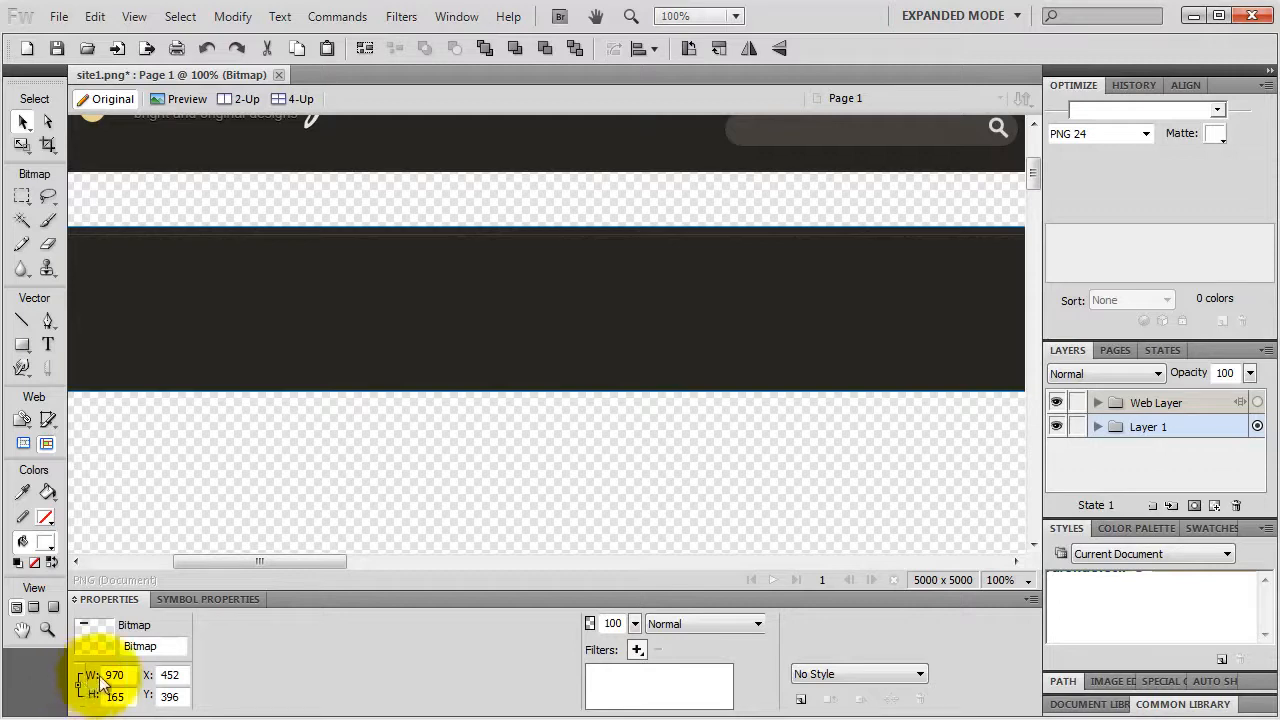
double_click(113, 676)
text(980)
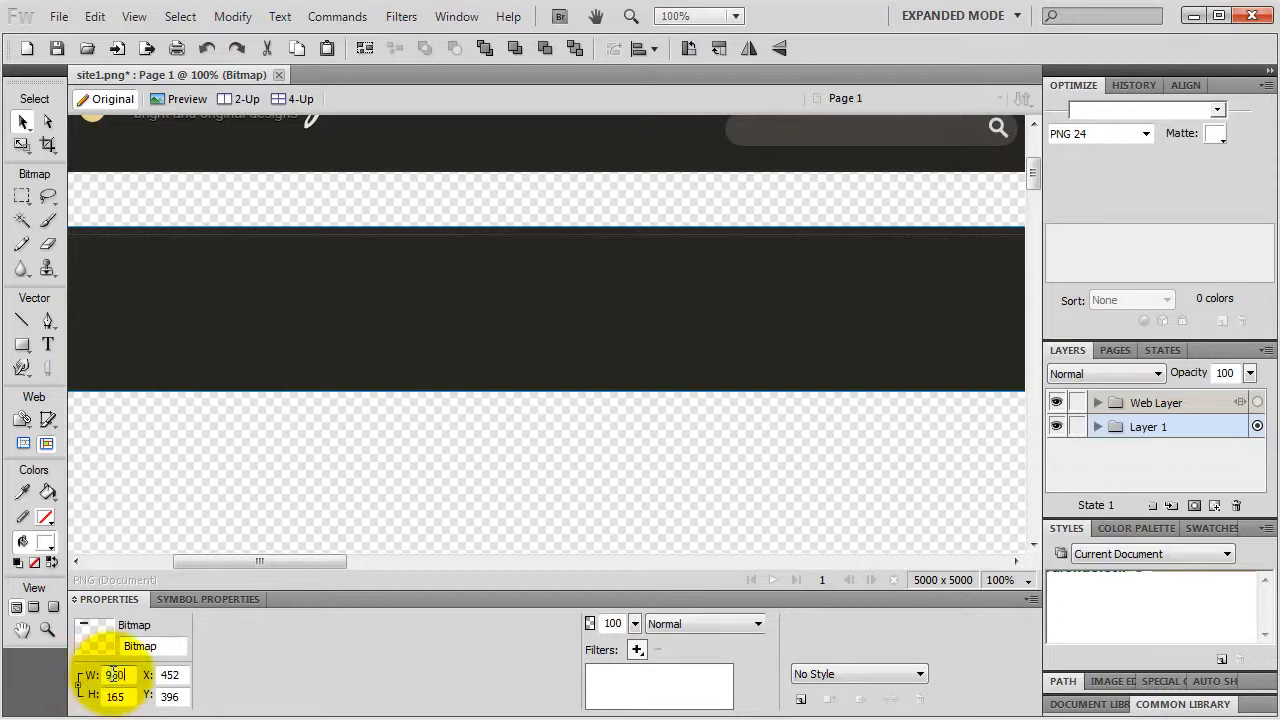
key(Return)
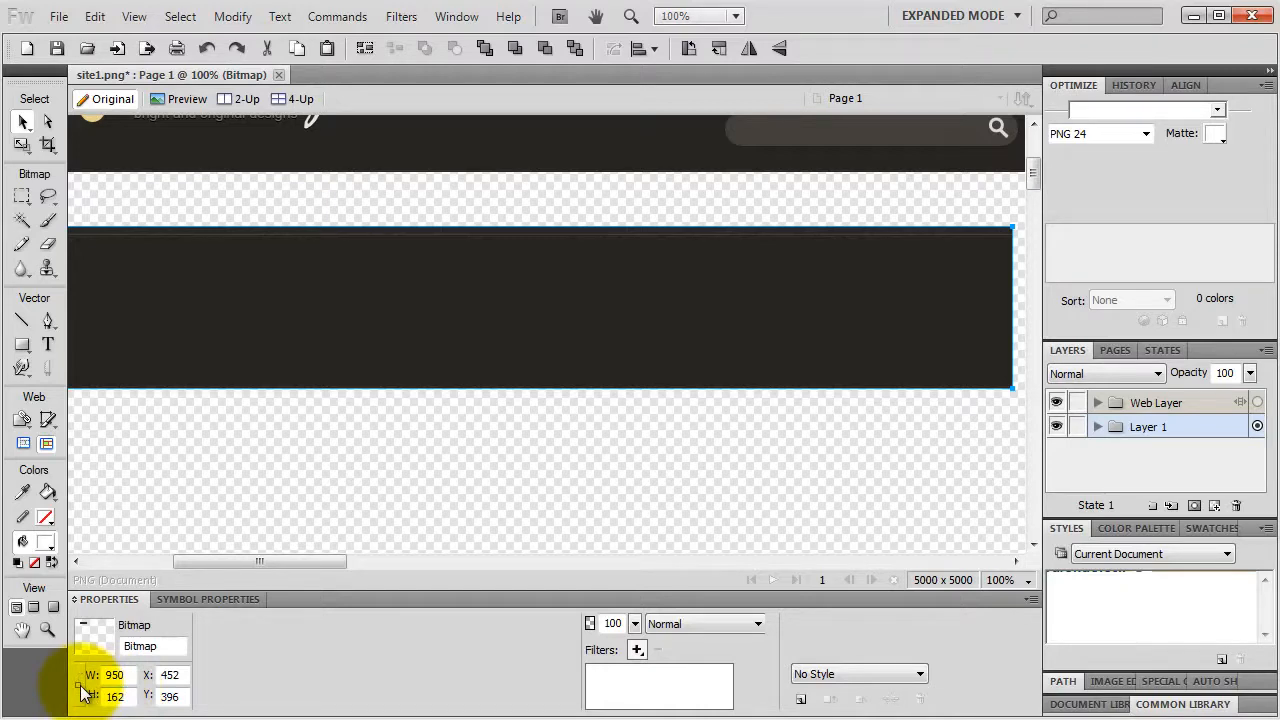
Step: Set the blank header's height to 150 px independently of its width
double_click(128, 692)
text(15)
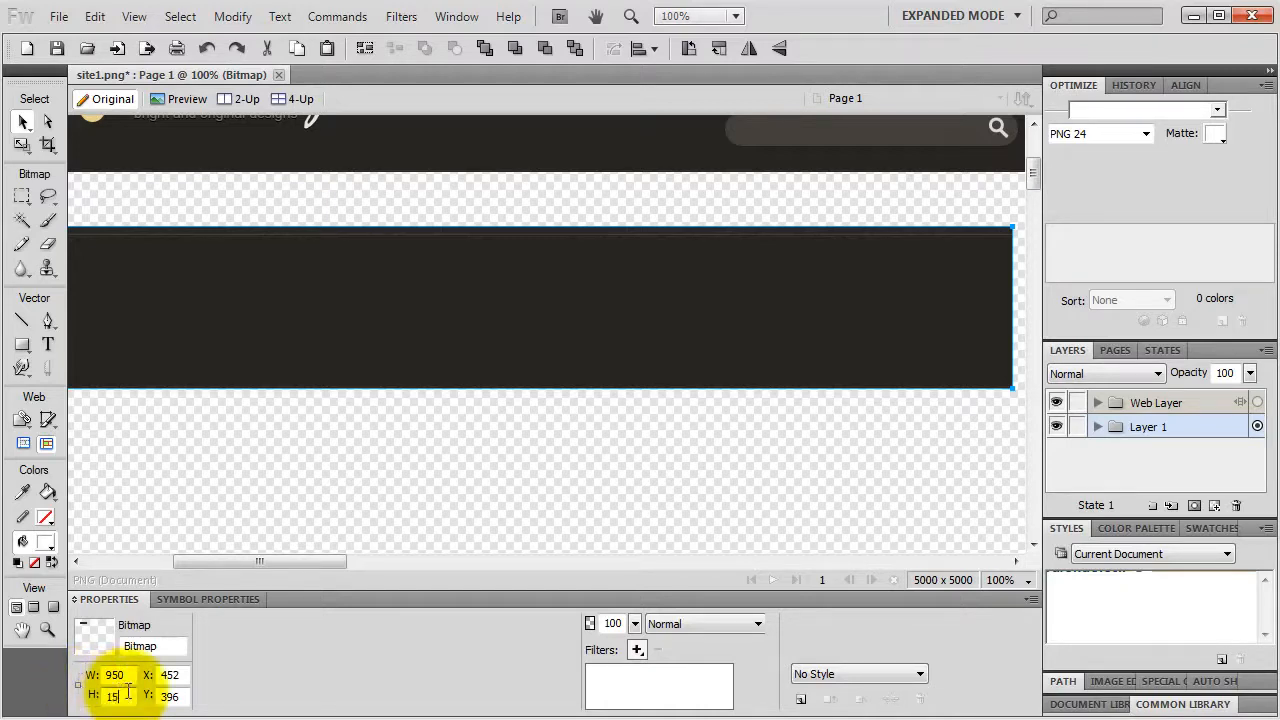
text(0)
key(Return)
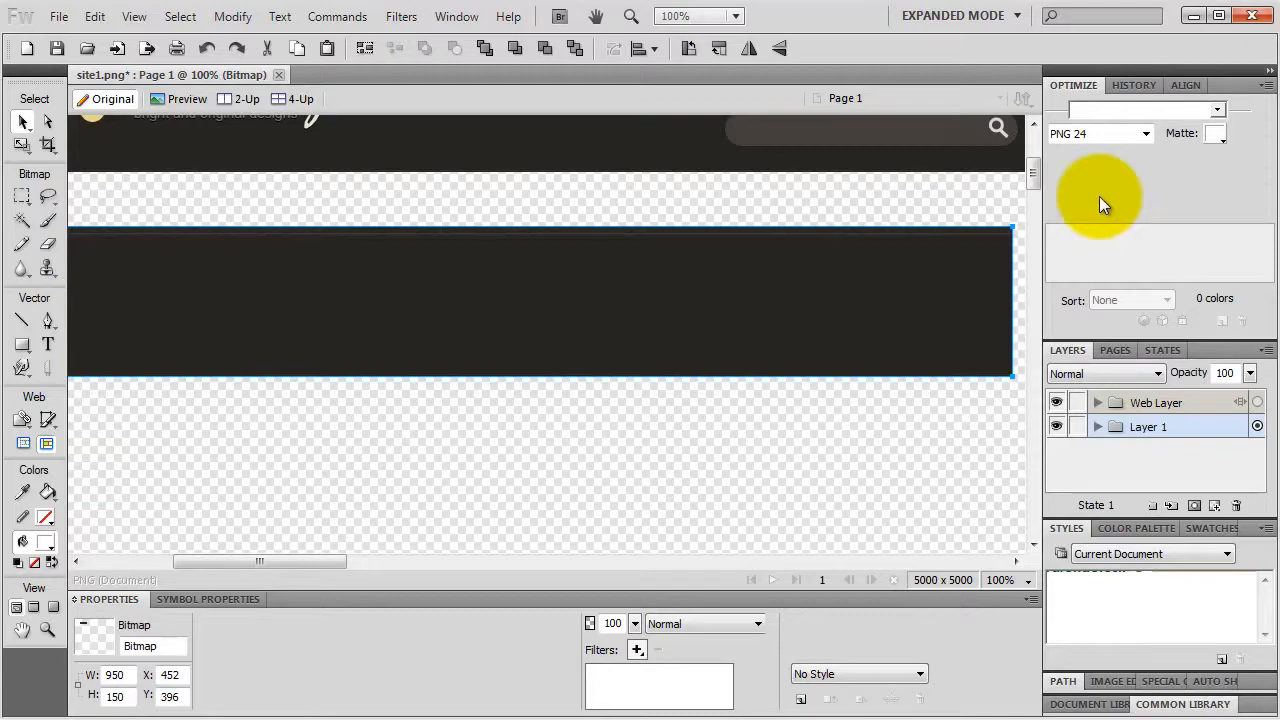
Step: Look through the list of available panels, float the Optimize panel over the canvas, and dock it back in its original group
click(456, 17)
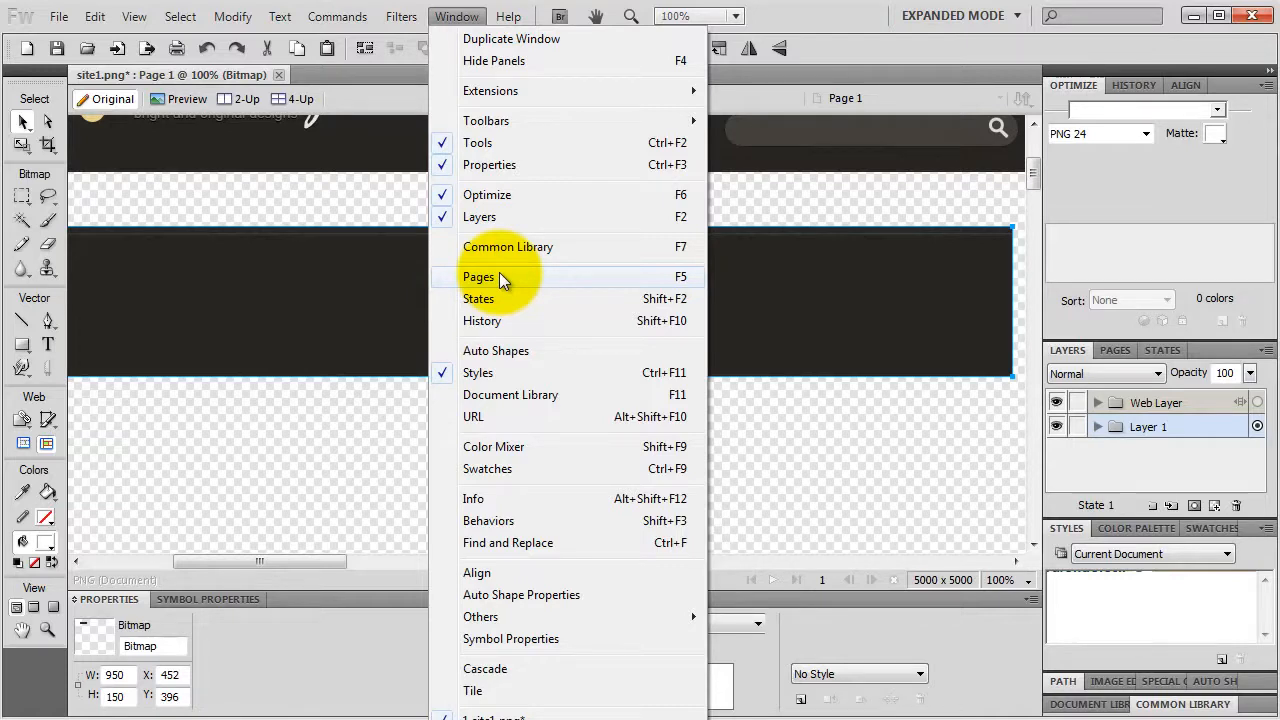
click(393, 402)
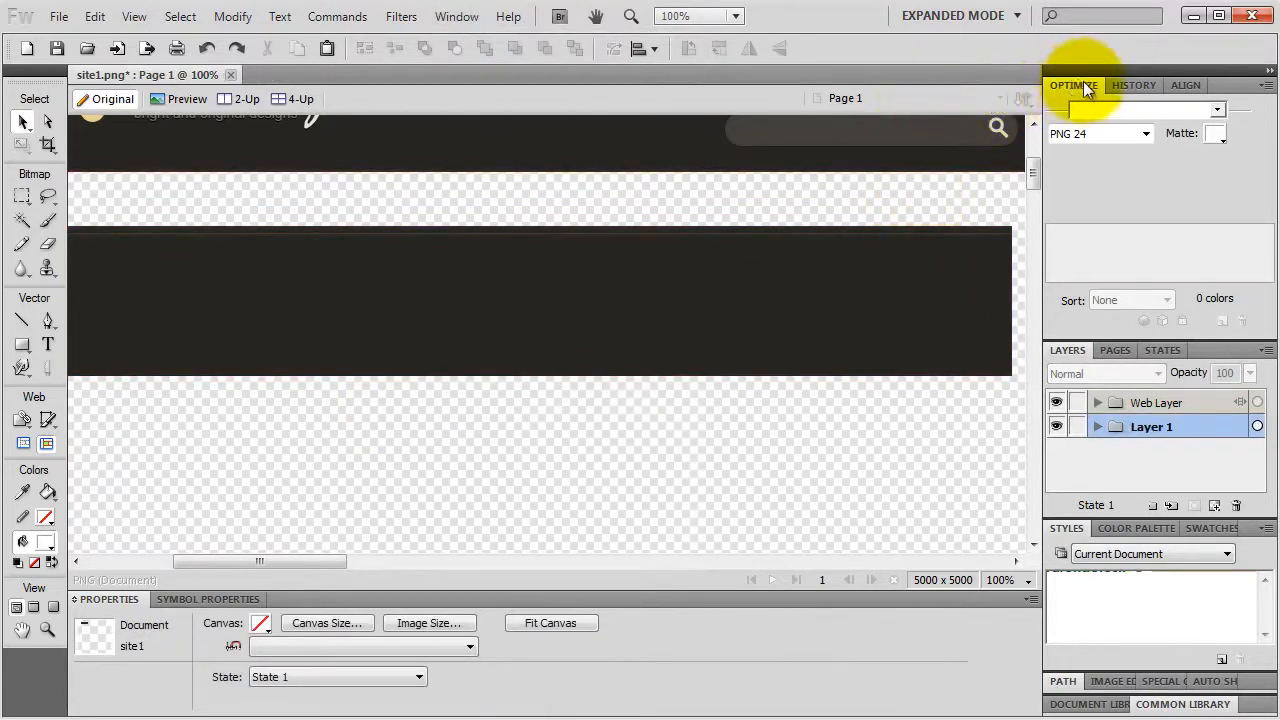
drag(1078, 85, 653, 256)
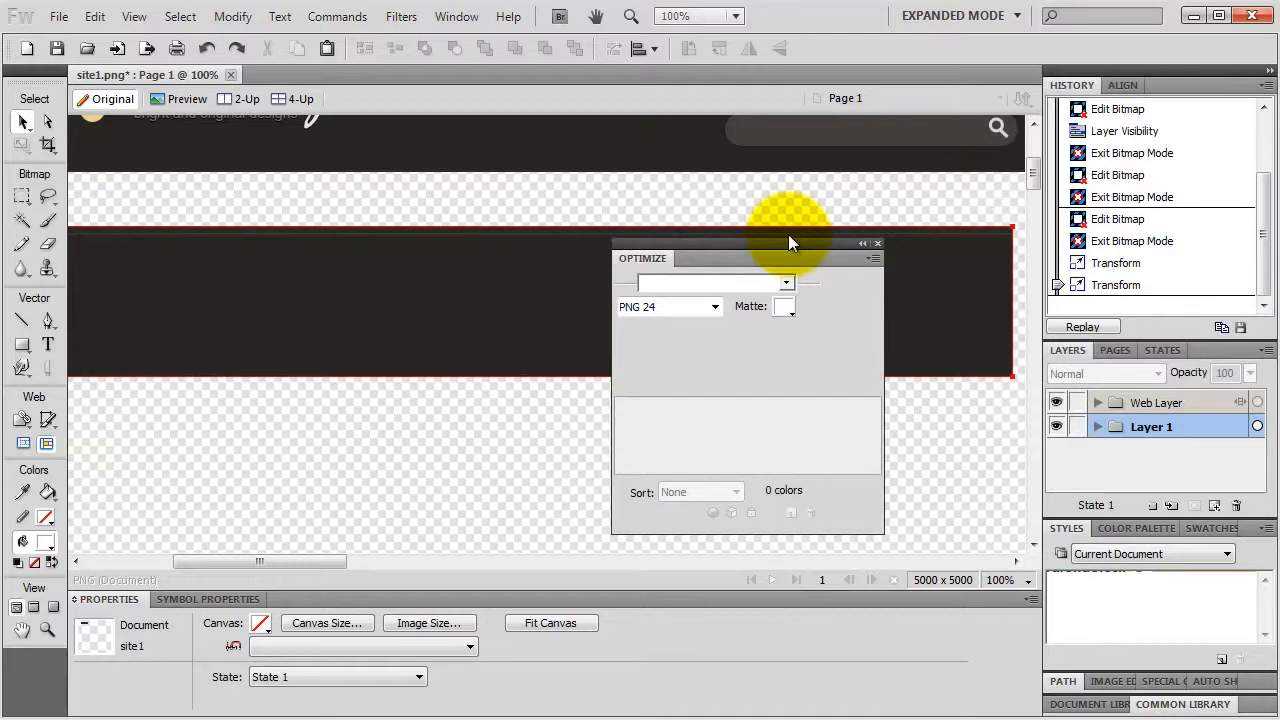
drag(789, 236, 1150, 94)
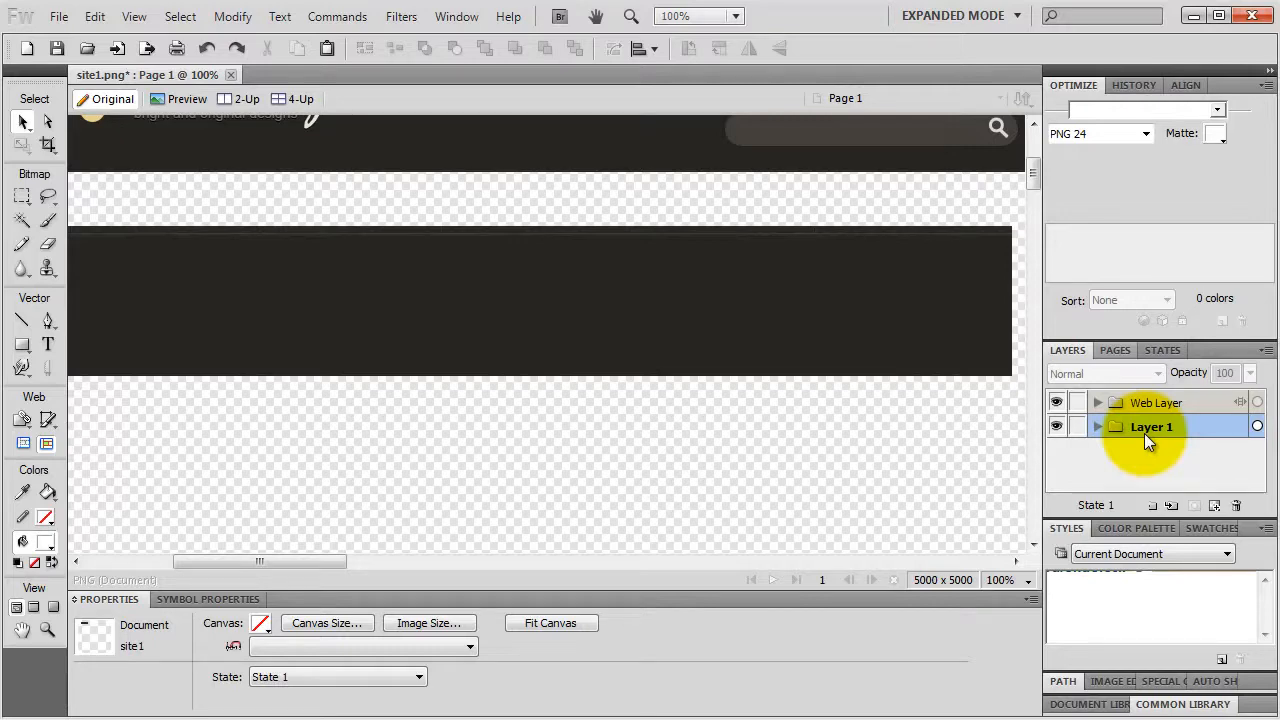
Step: Expand Layer 1 to show its bitmaps and rename the layer to "header"
click(1097, 427)
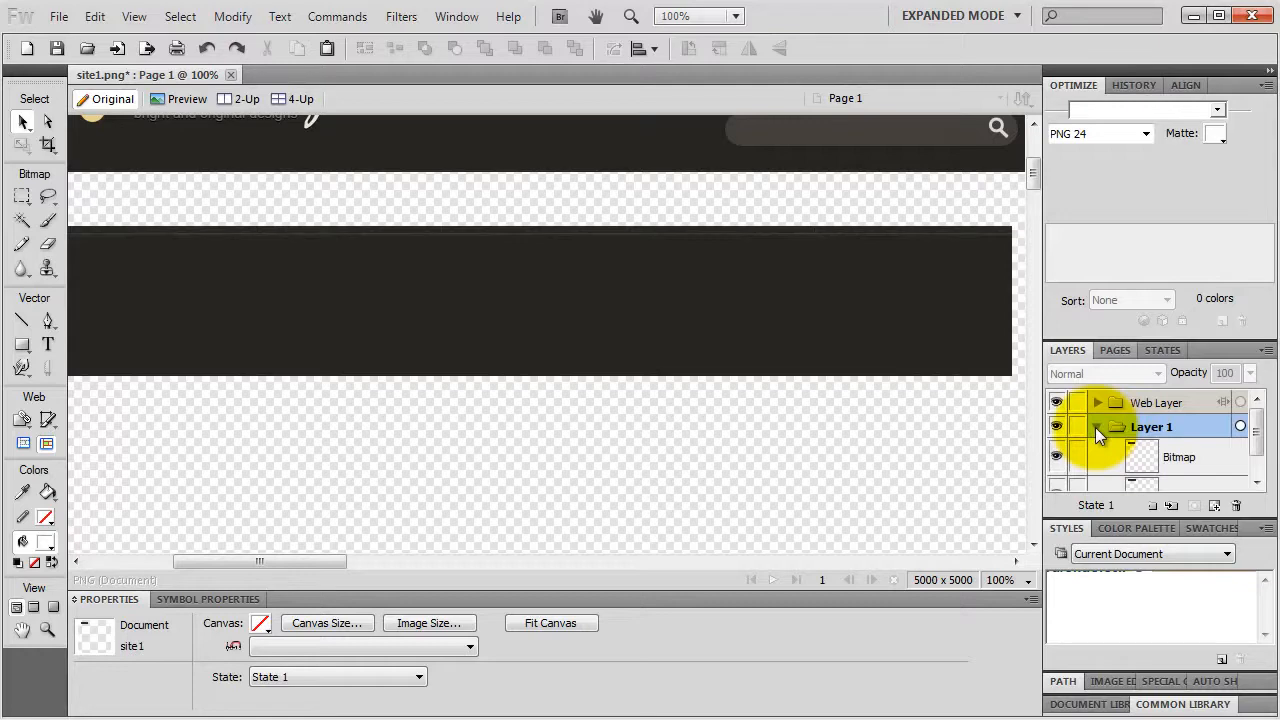
click(1154, 426)
double_click(1154, 426)
text(header)
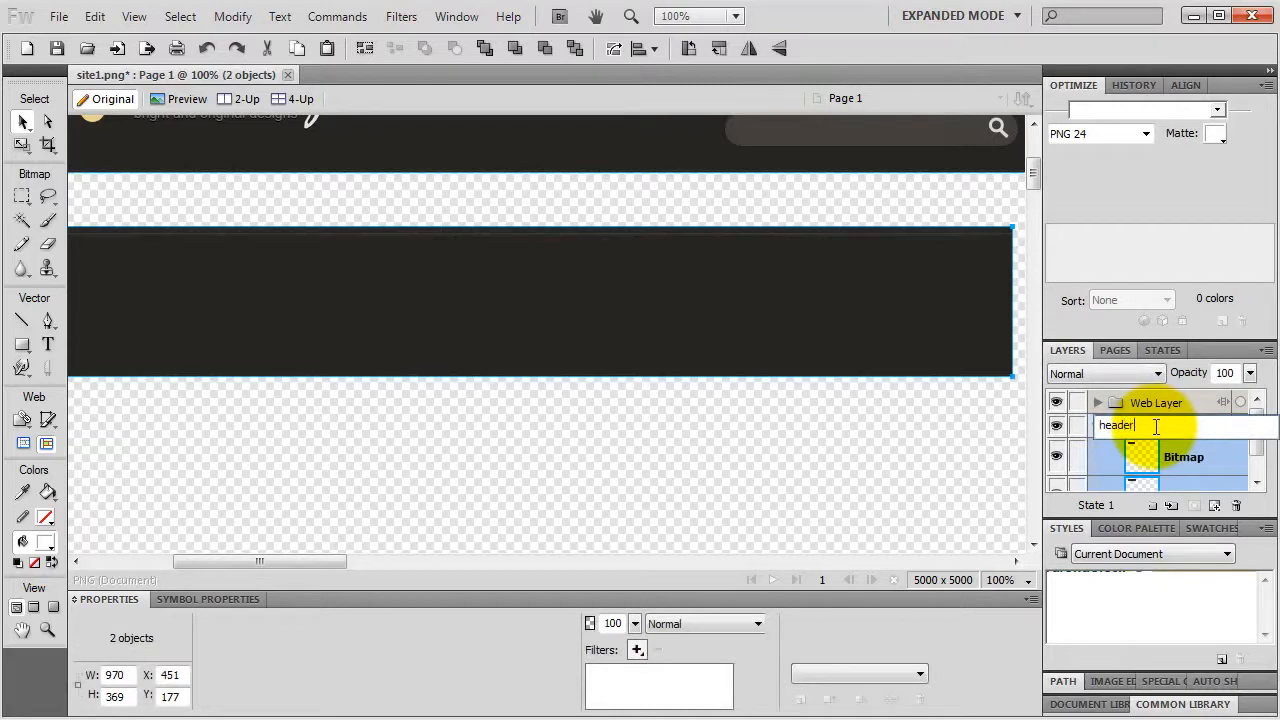
key(Return)
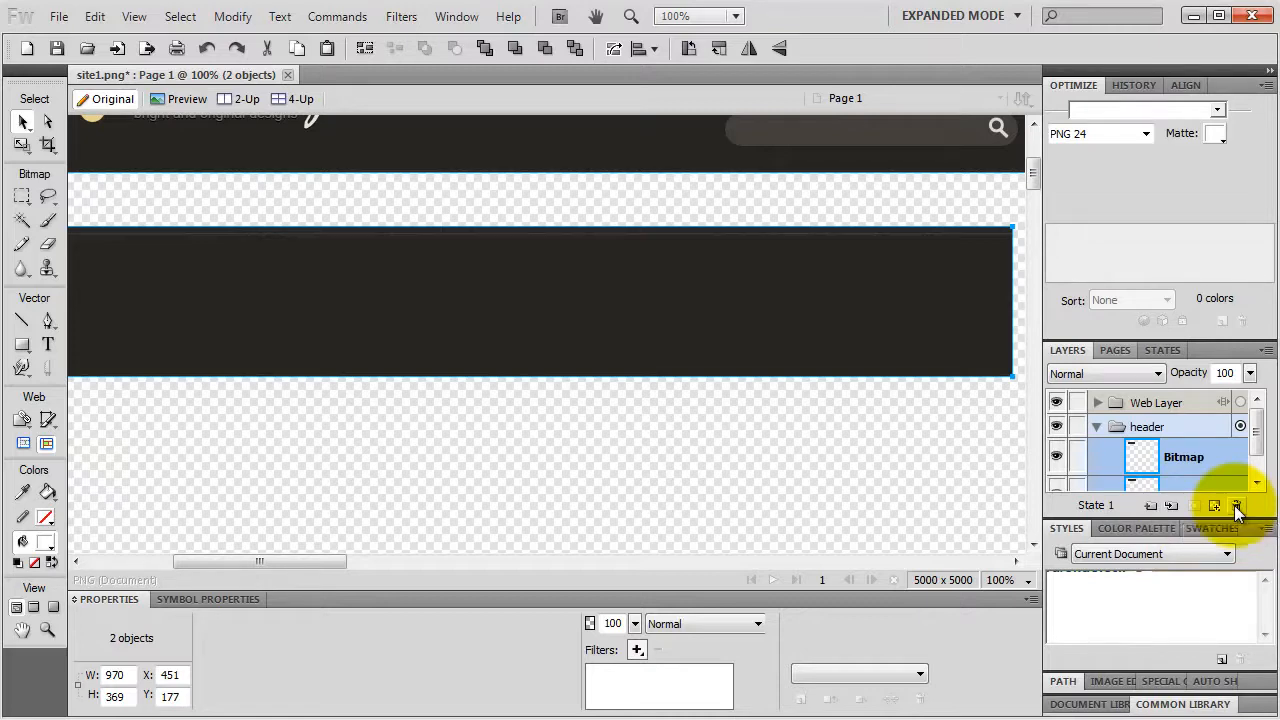
Step: Toggle the upper bitmap's visibility off and on, and lock both bitmaps in the header layer
click(1060, 460)
click(1060, 460)
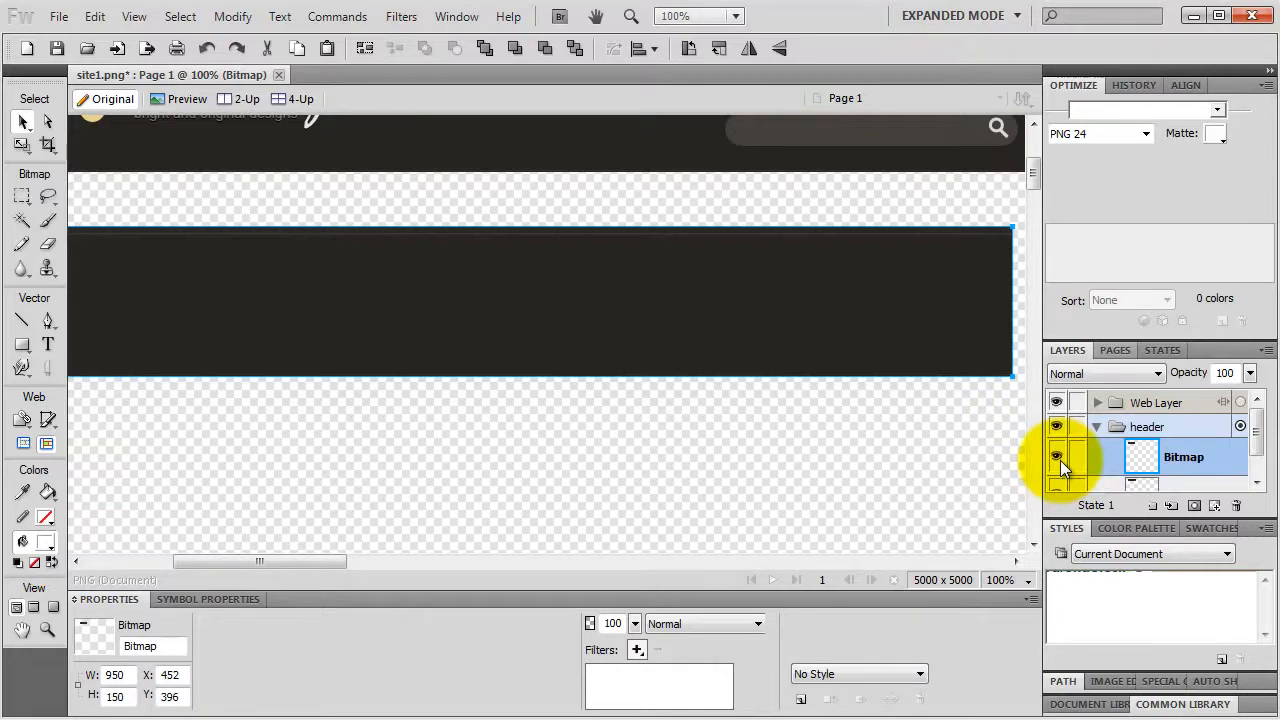
click(1078, 458)
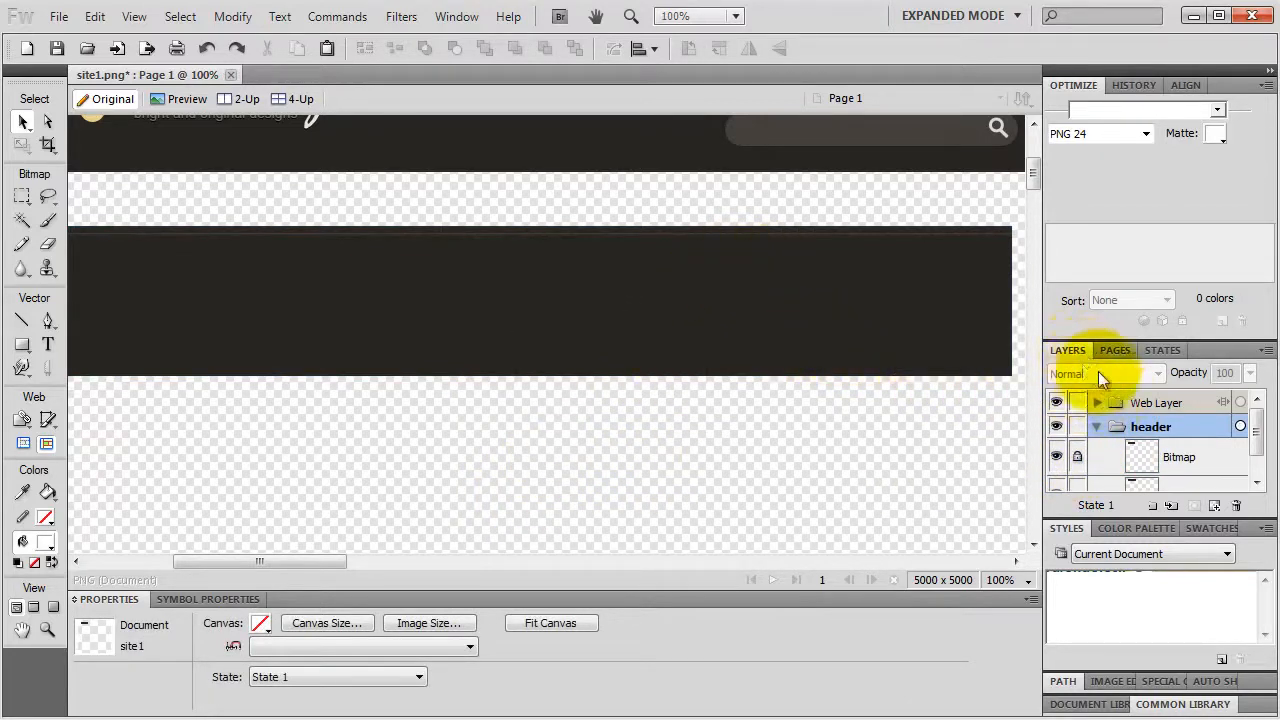
scroll(1144, 417, down, 1)
click(1077, 470)
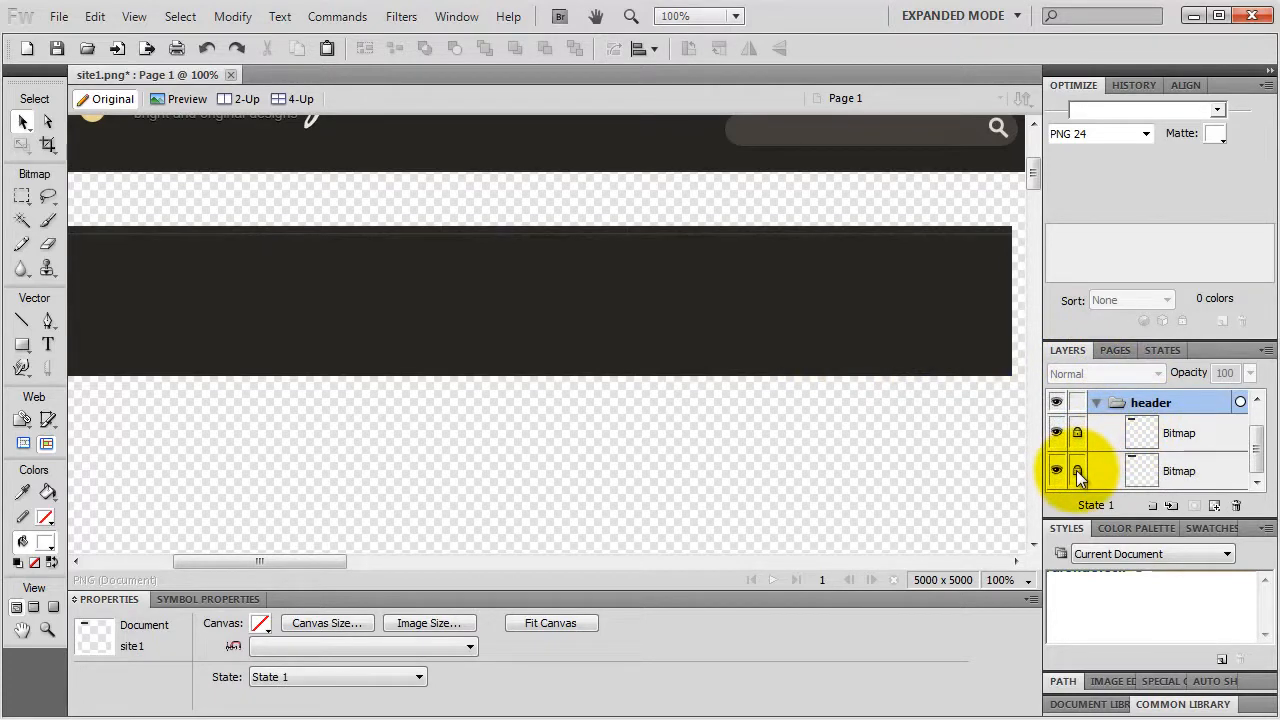
Step: Add a text block about 872 px wide across the upper part of the blank header, reading "Professional Web Design Made Easy"
click(48, 346)
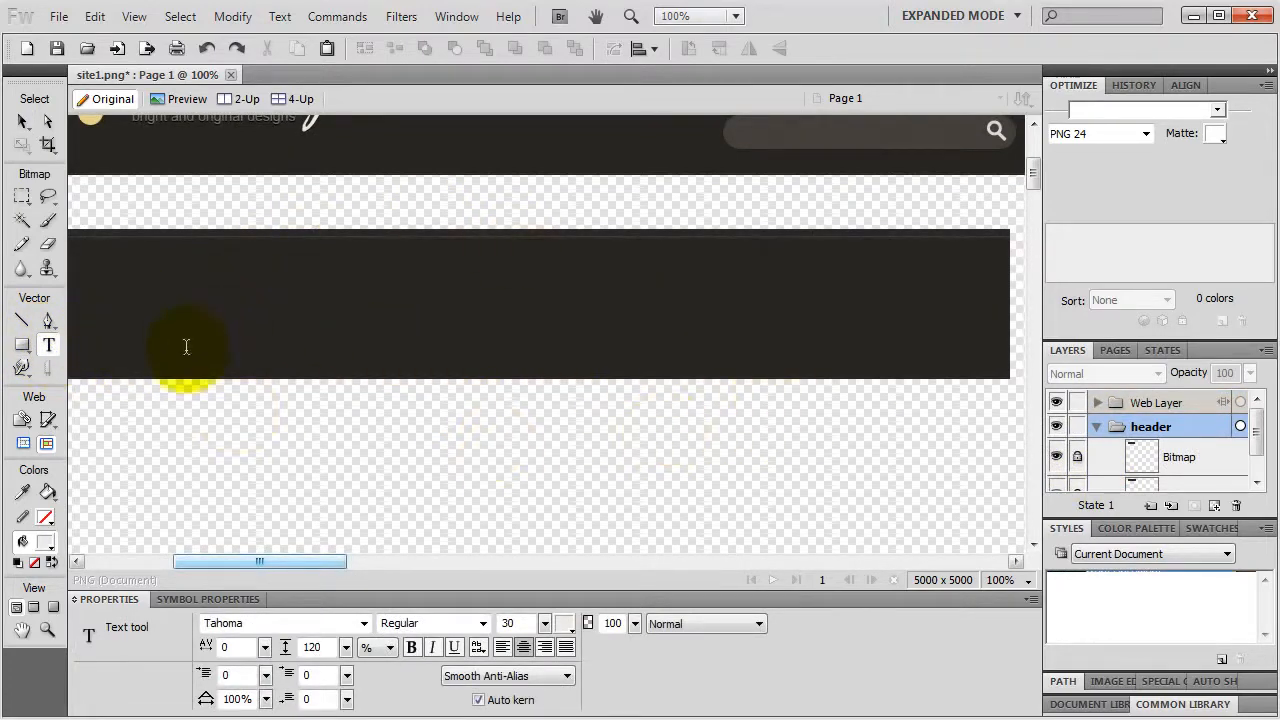
drag(104, 358, 972, 256)
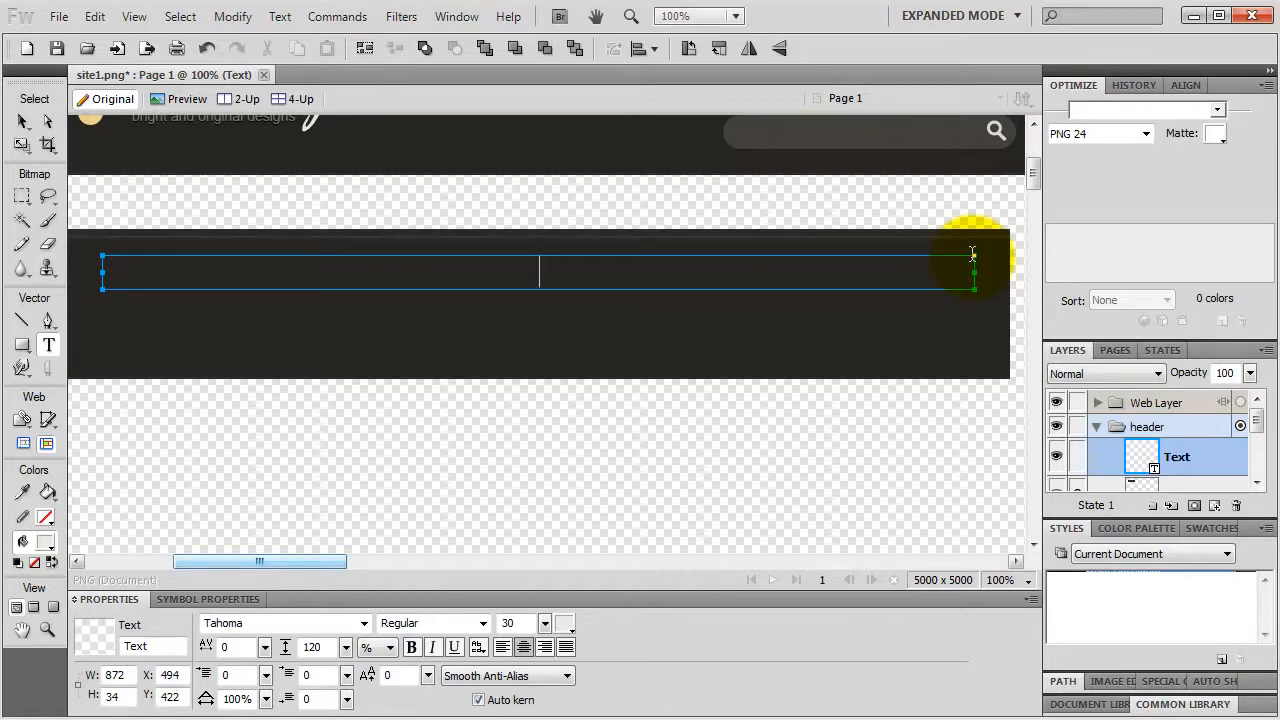
text(Professi)
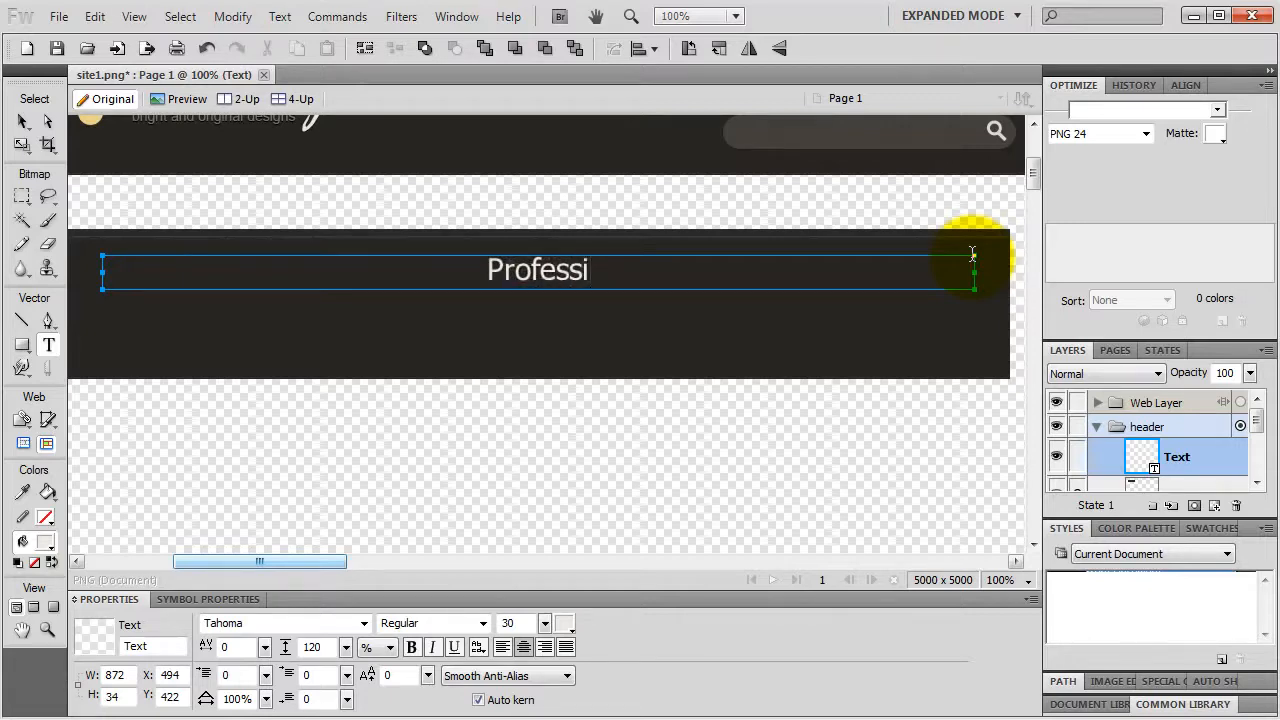
text(onal W)
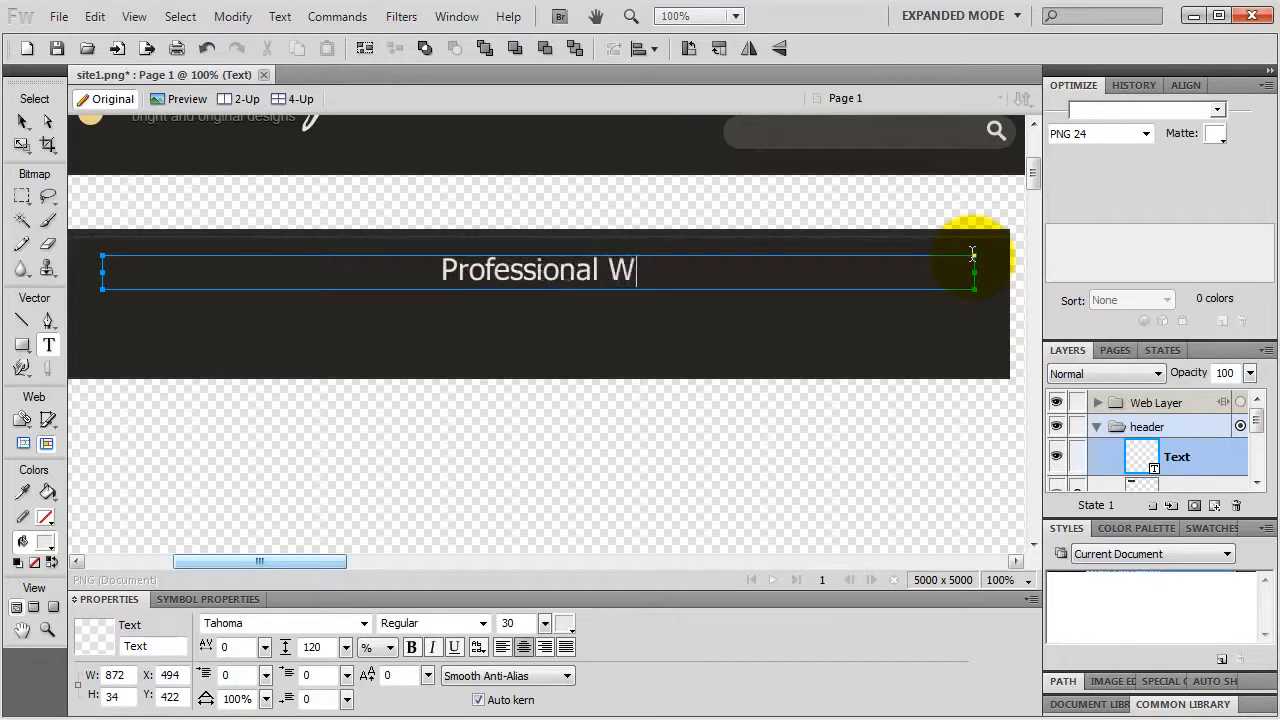
text(eb Des)
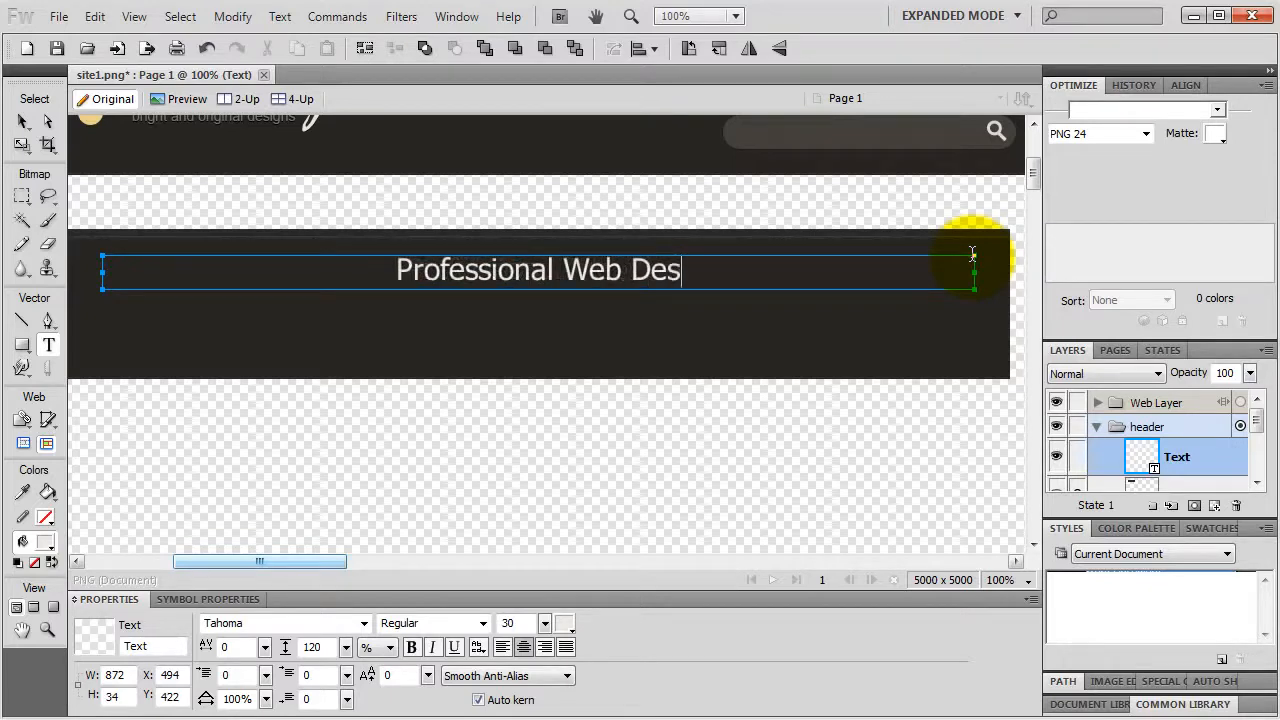
text(ign Ma)
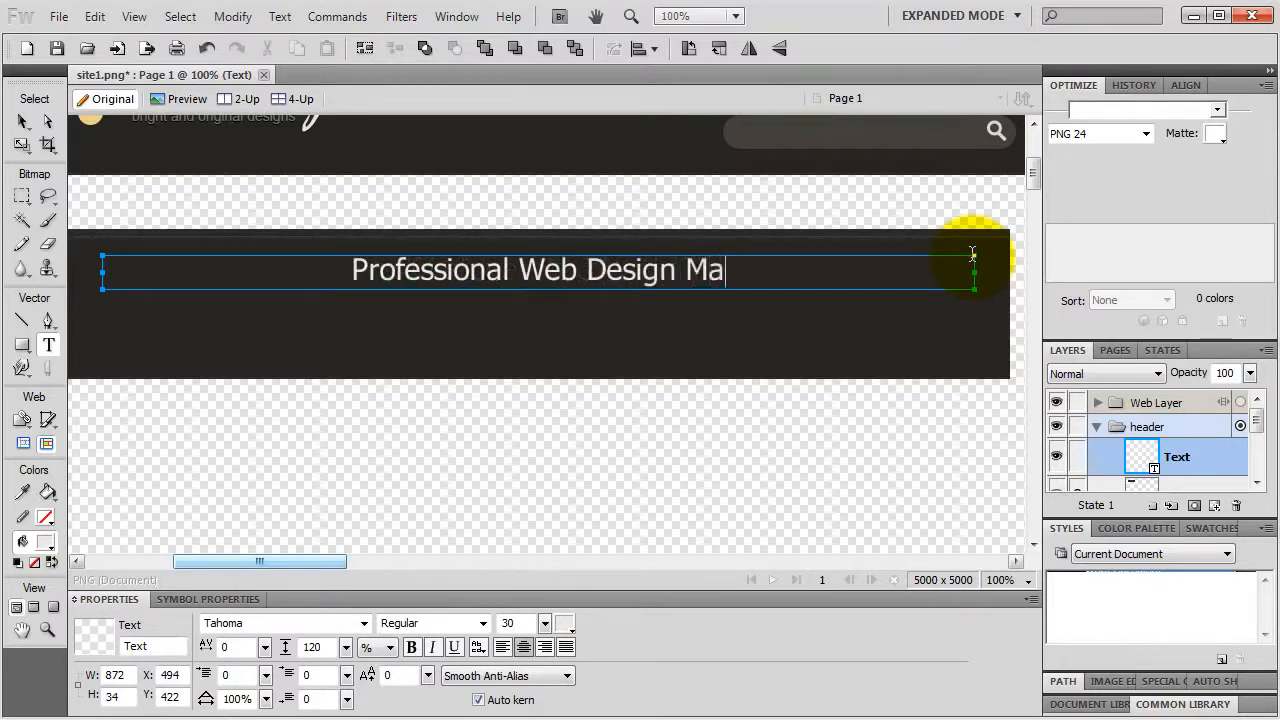
text(de Easy)
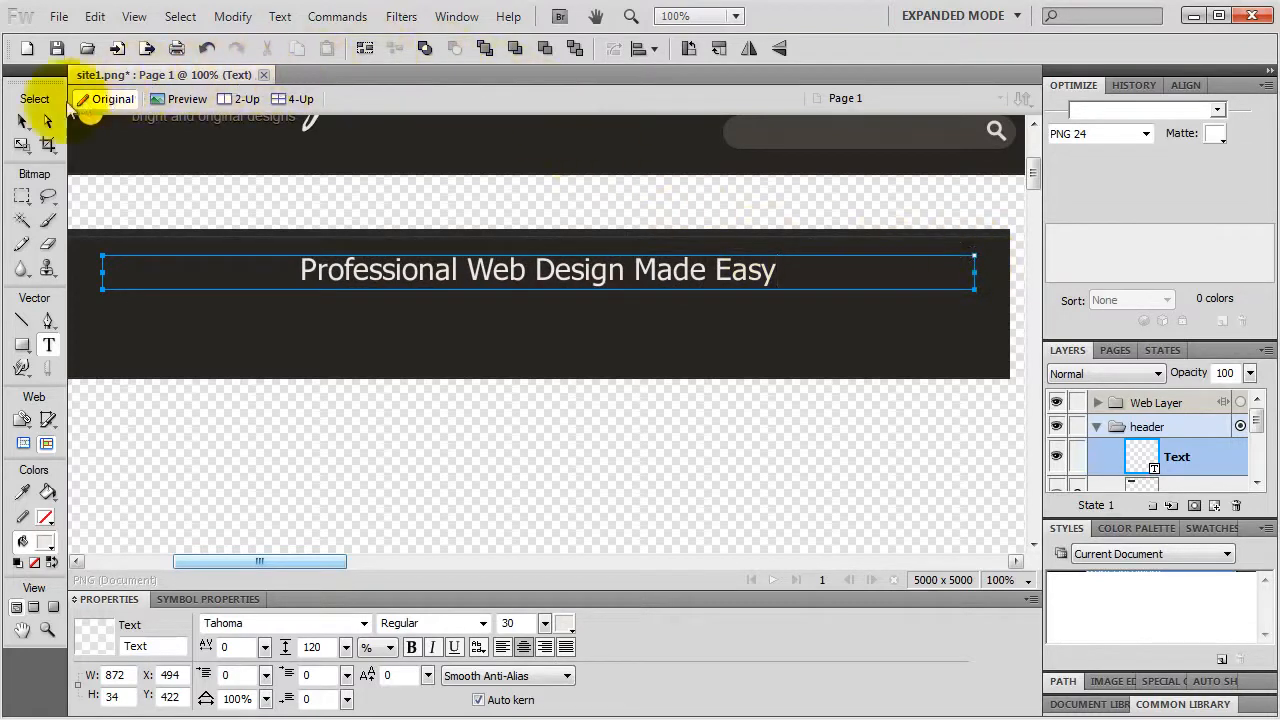
click(23, 121)
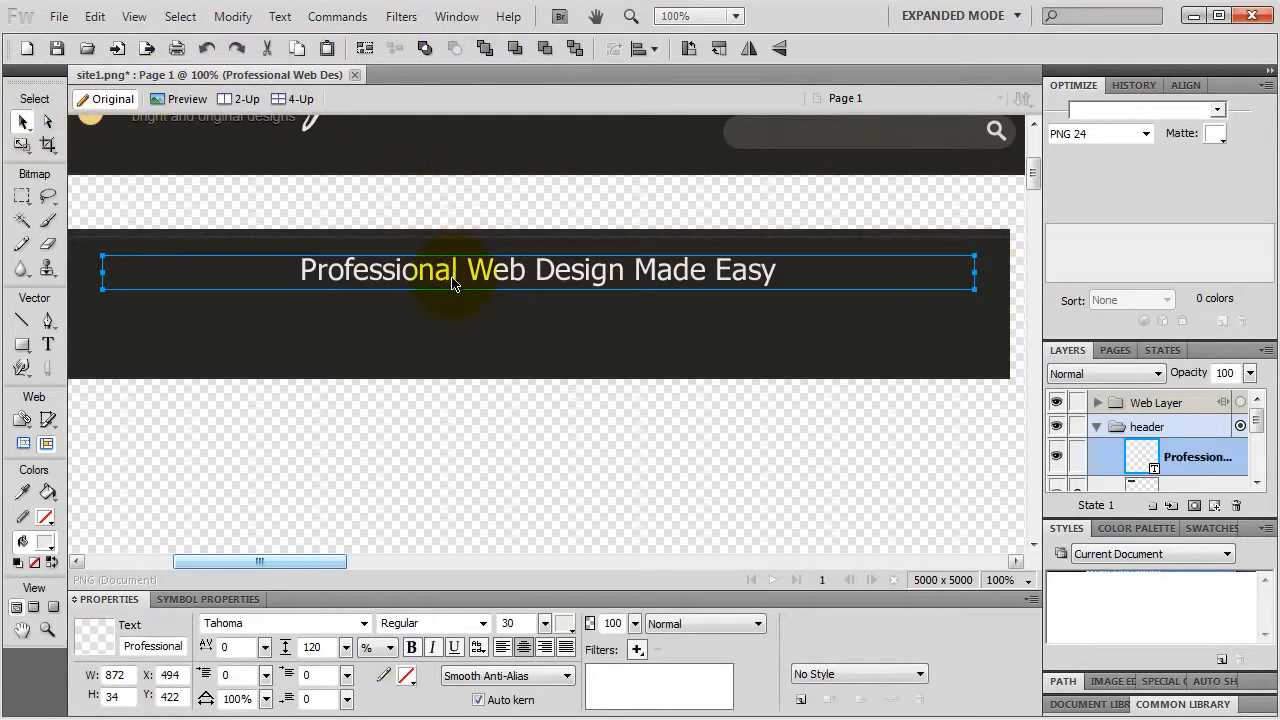
key(ctrl+minus)
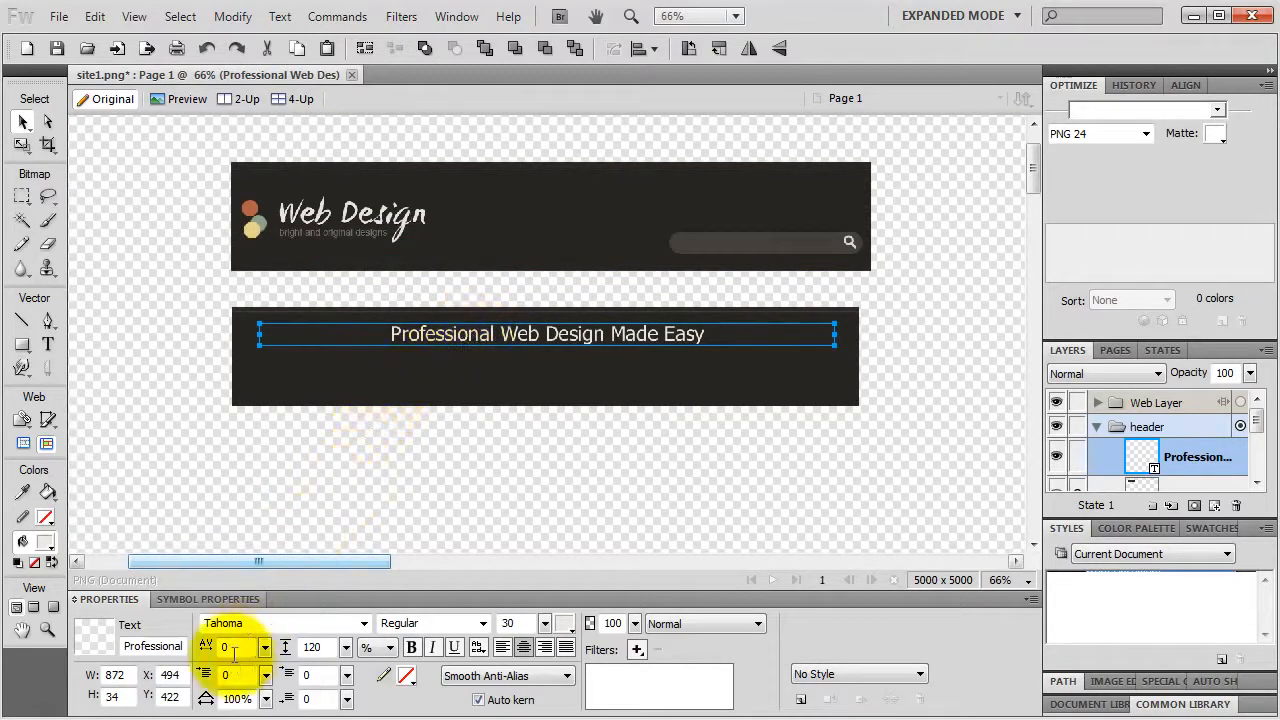
Step: Set the title text's font to Impact and its size to 35
double_click(258, 622)
text(Impact)
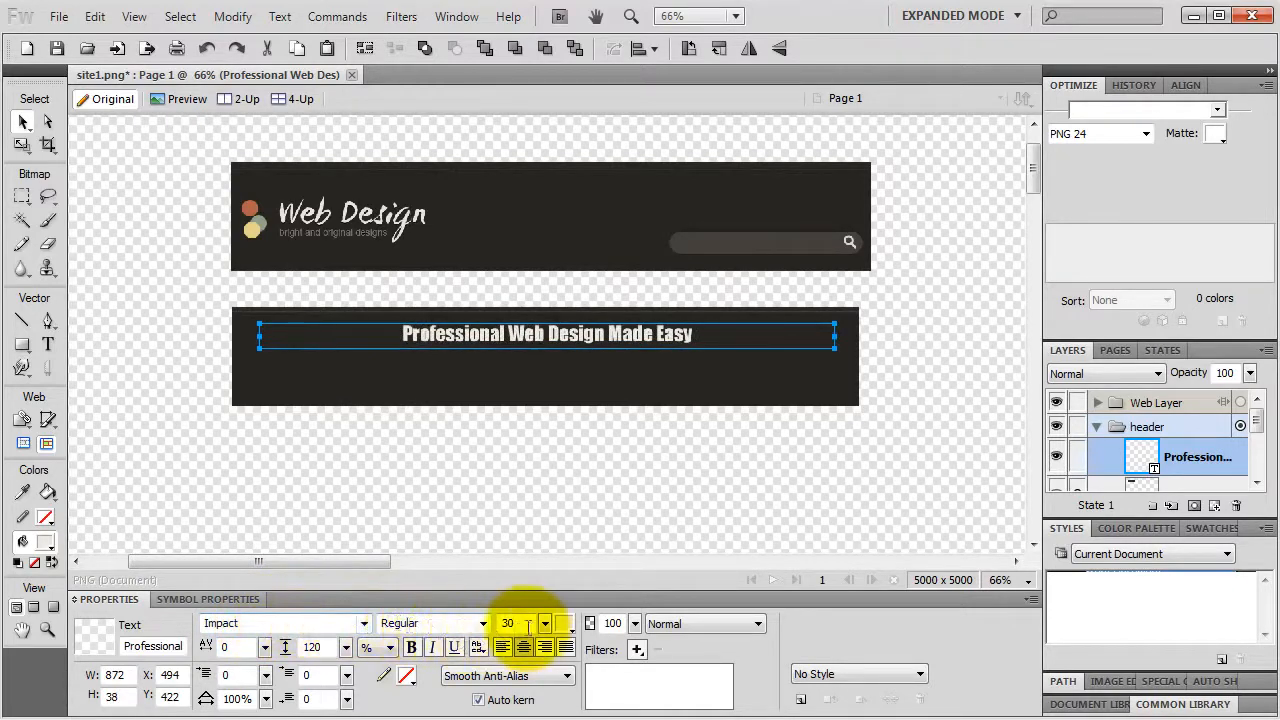
drag(549, 622, 550, 624)
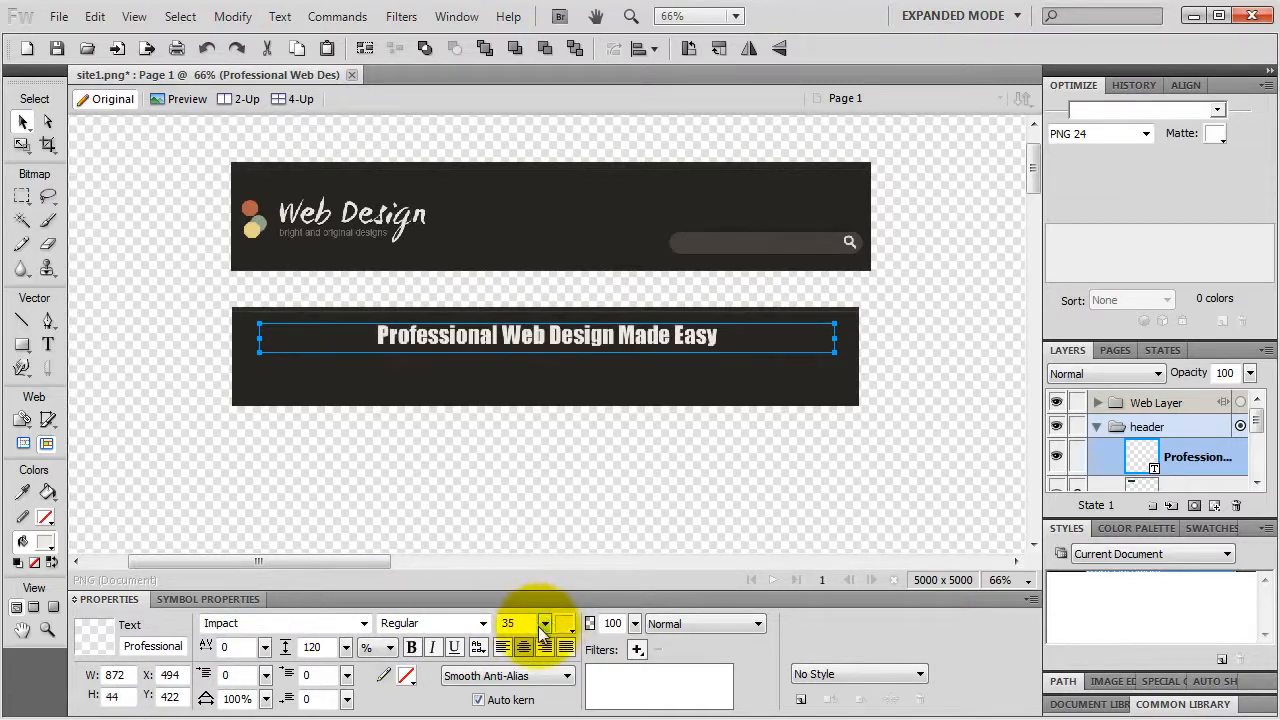
Step: Sample the title's fill color from the "Web Design" logo lettering in the original header
click(565, 623)
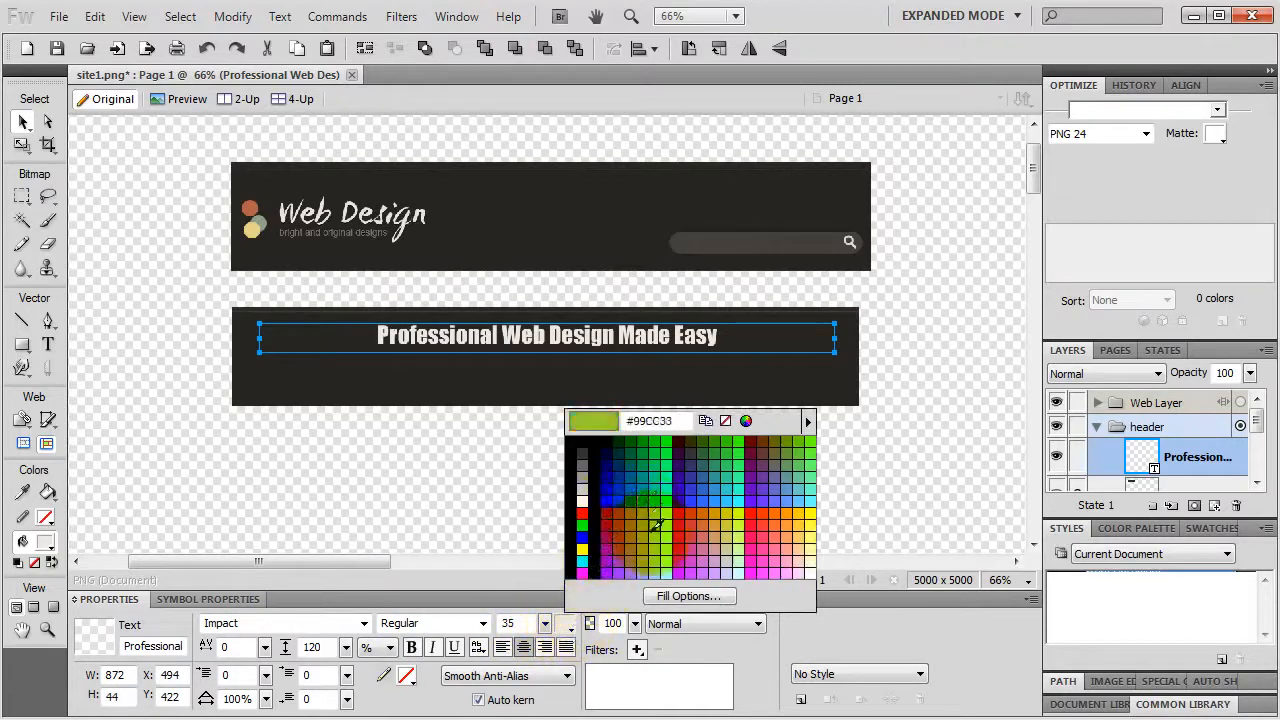
click(746, 420)
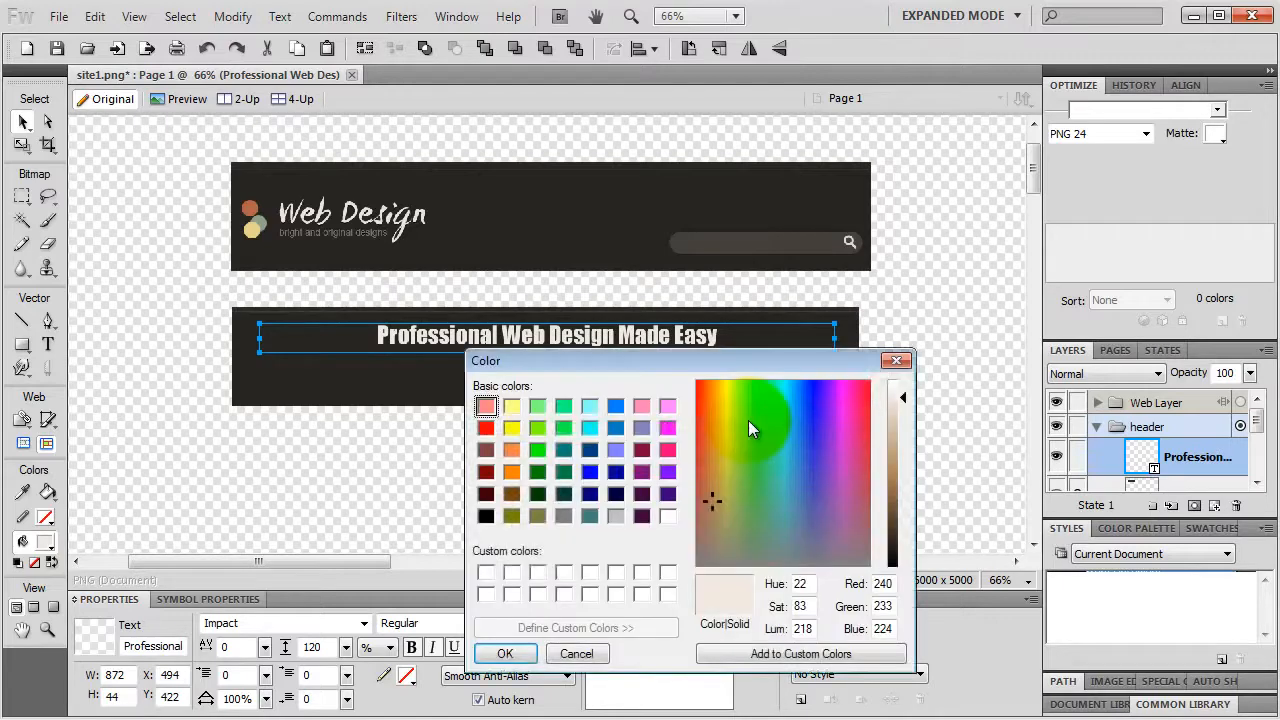
click(576, 654)
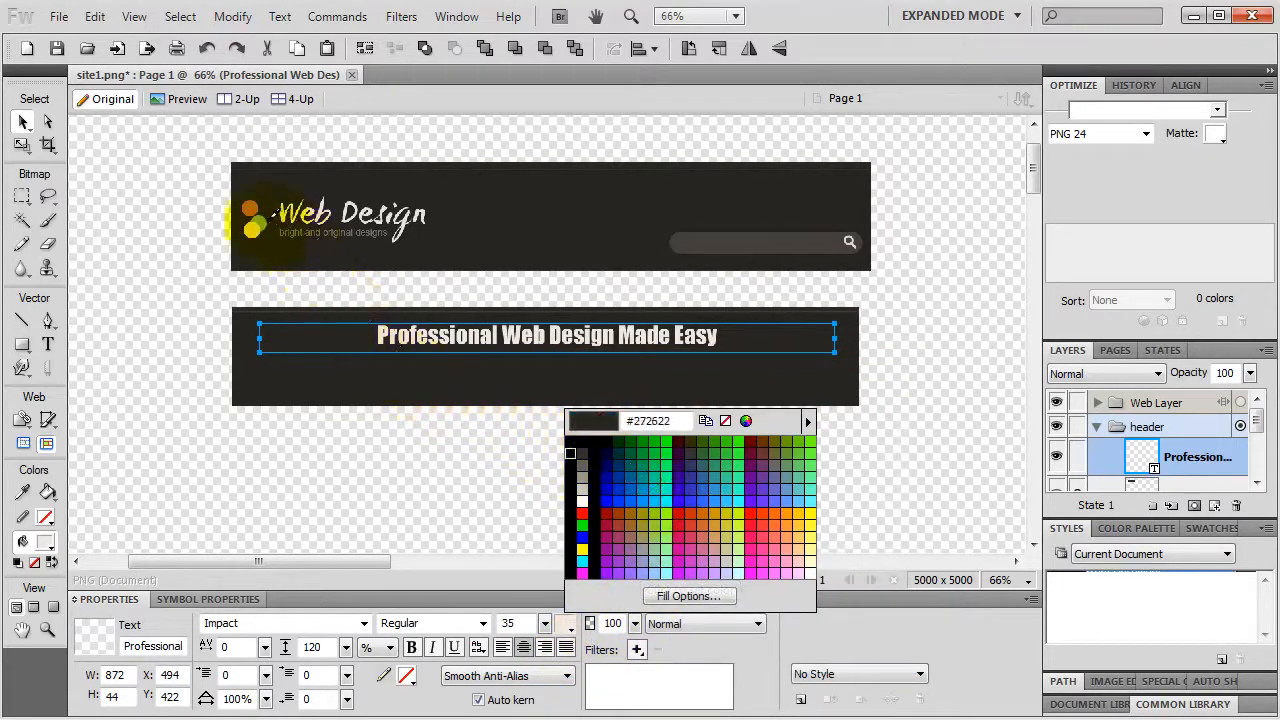
click(321, 211)
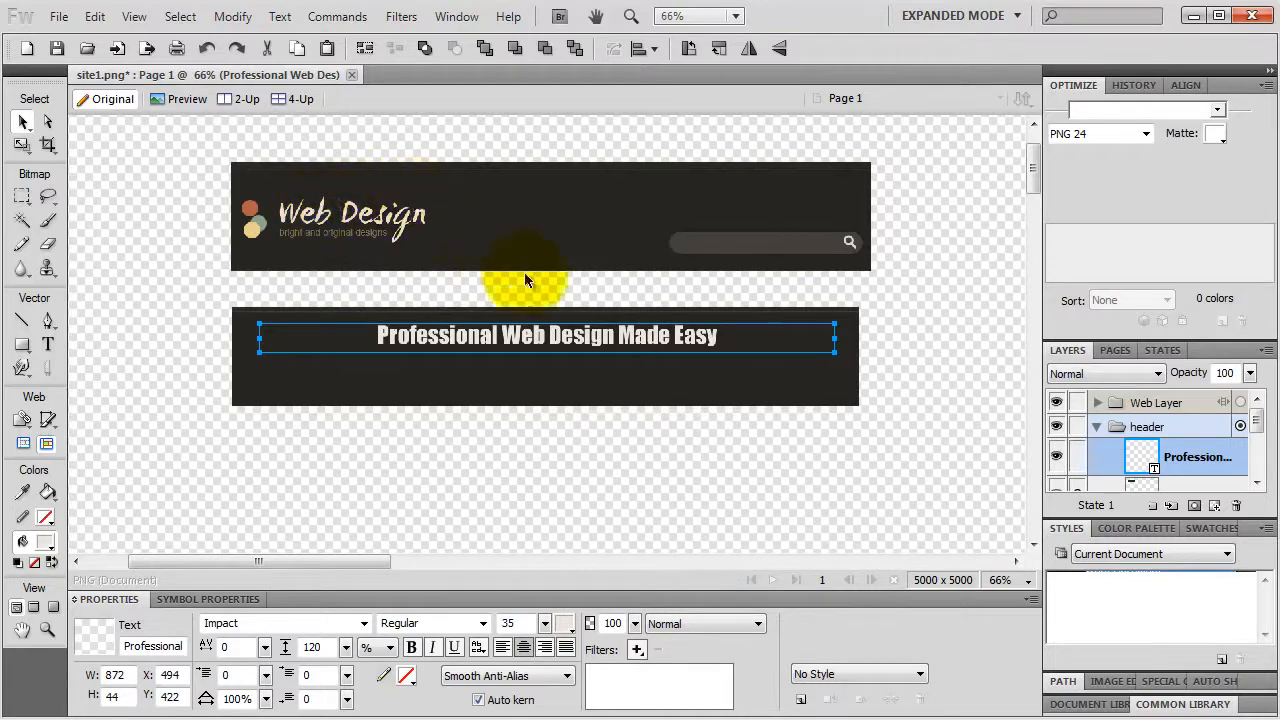
Step: Lighten the title's fill color to #F2EDE6 with the luminosity control of the system color dialog
click(565, 623)
click(746, 421)
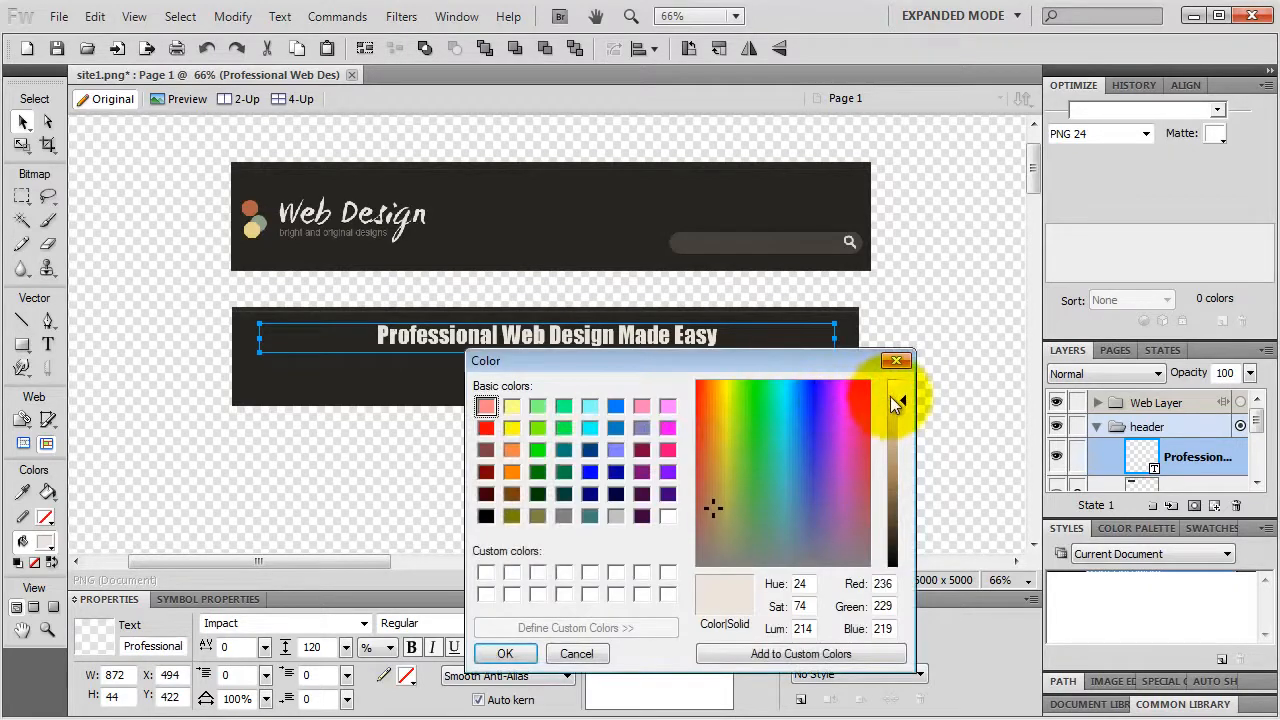
click(892, 394)
click(505, 654)
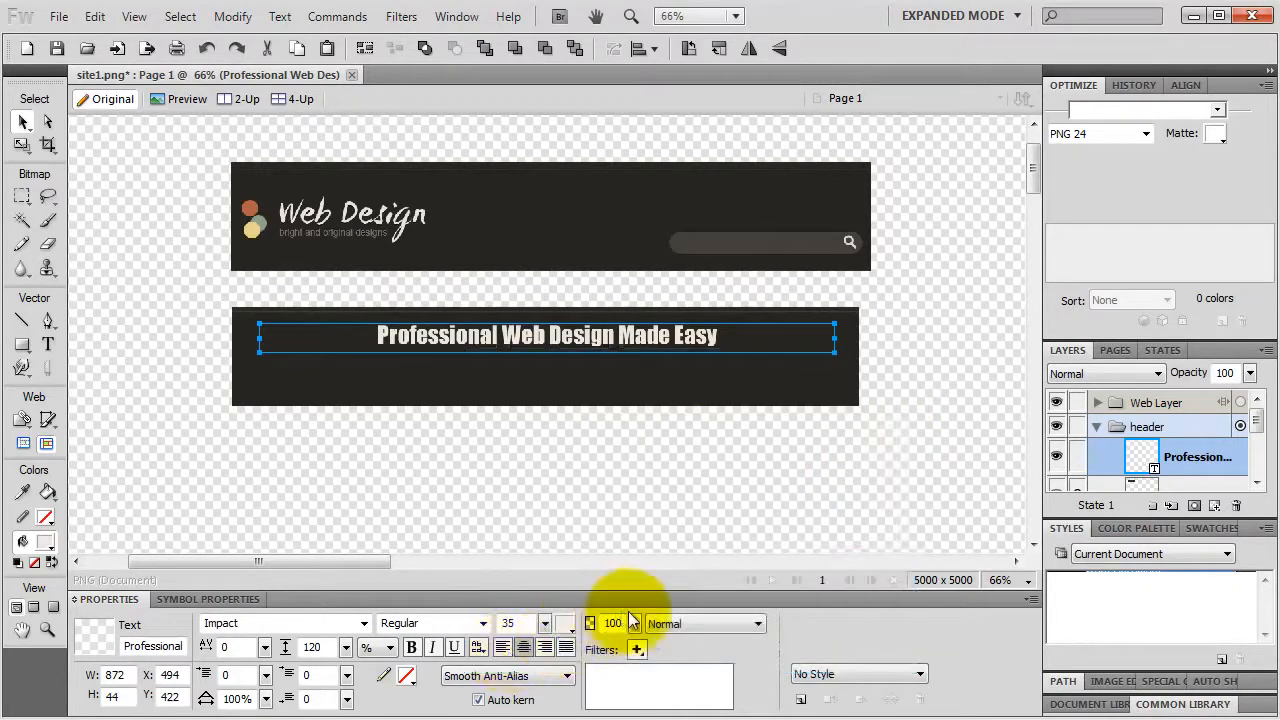
click(565, 628)
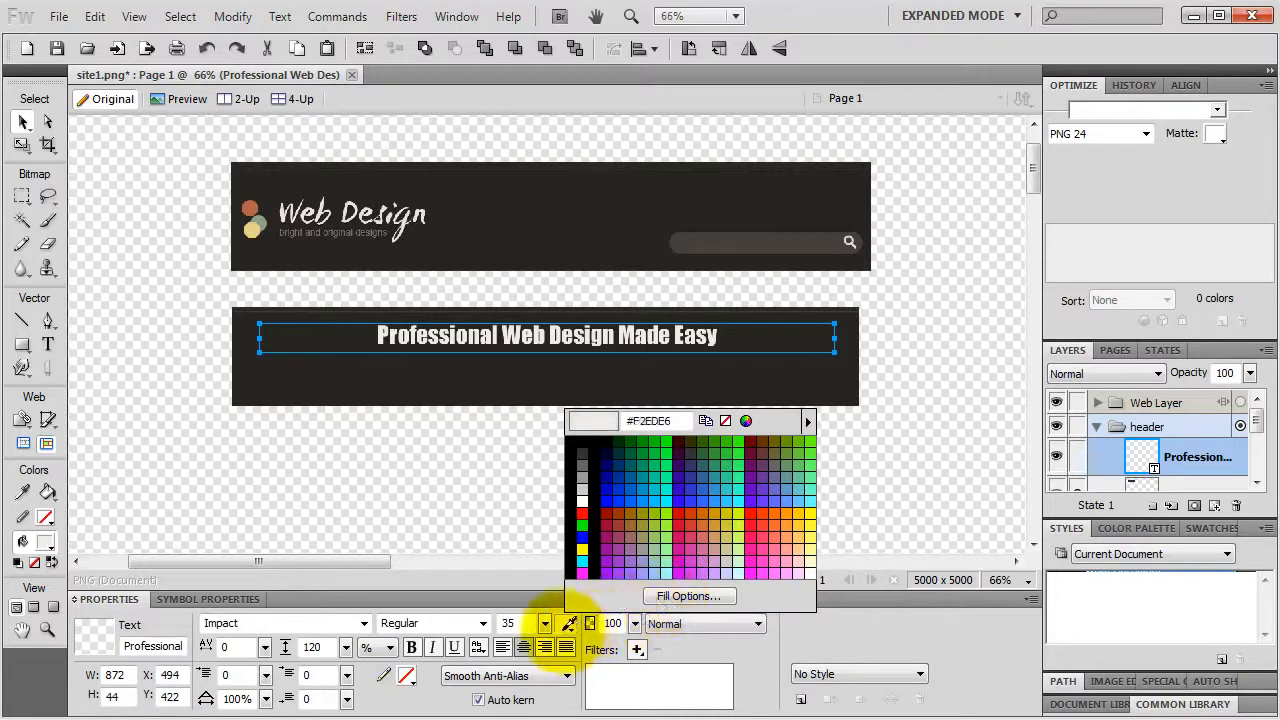
click(567, 624)
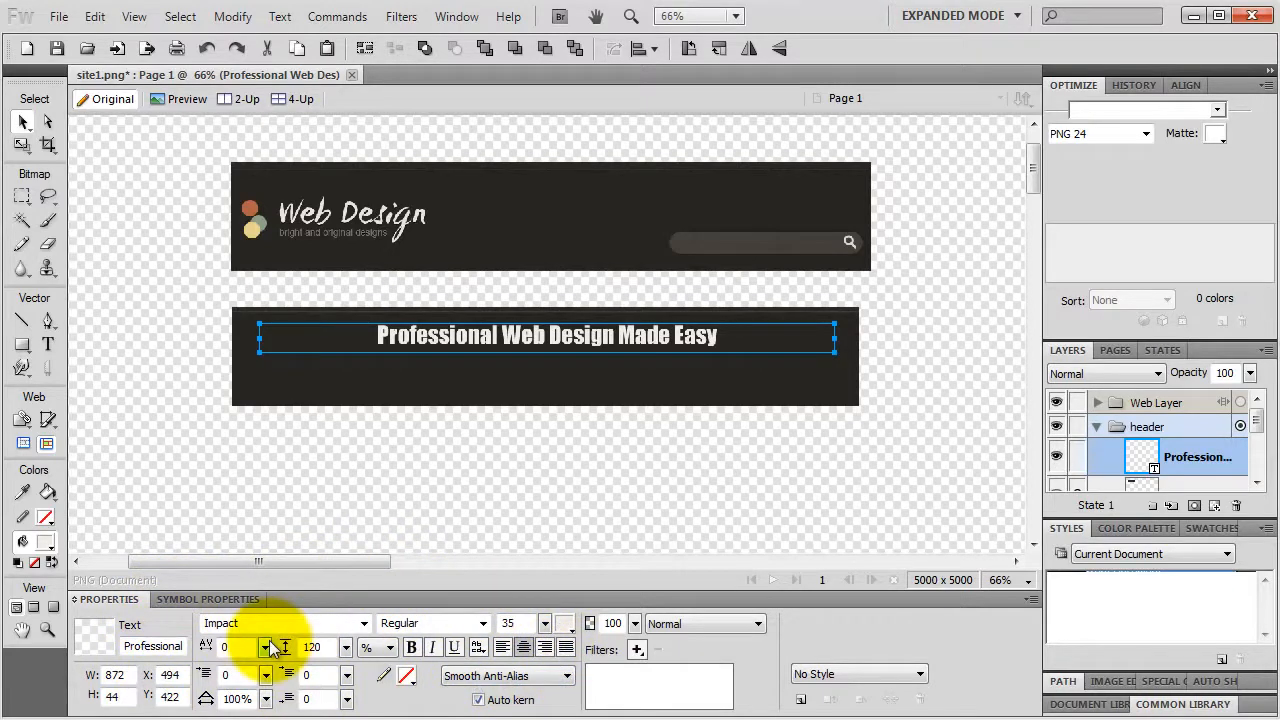
Step: Apply a red #FF0000 stroke outside the title text's path and remove the stroke again
click(406, 676)
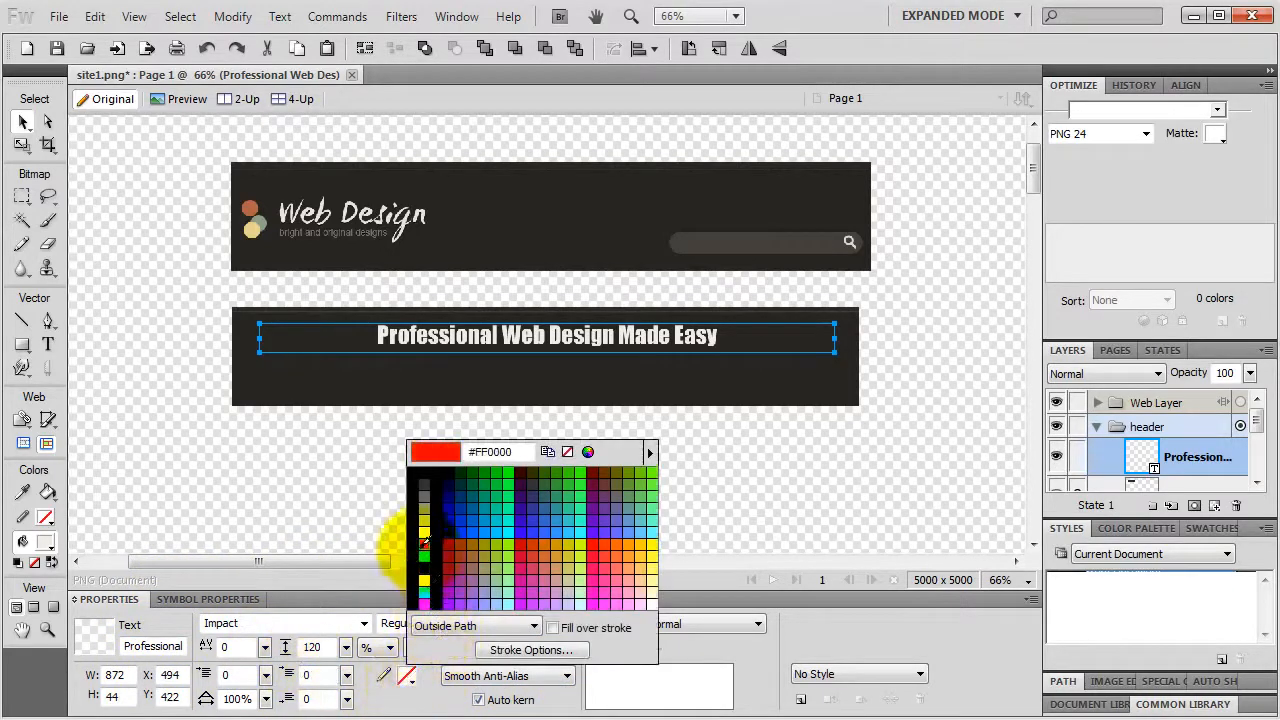
click(424, 544)
click(406, 676)
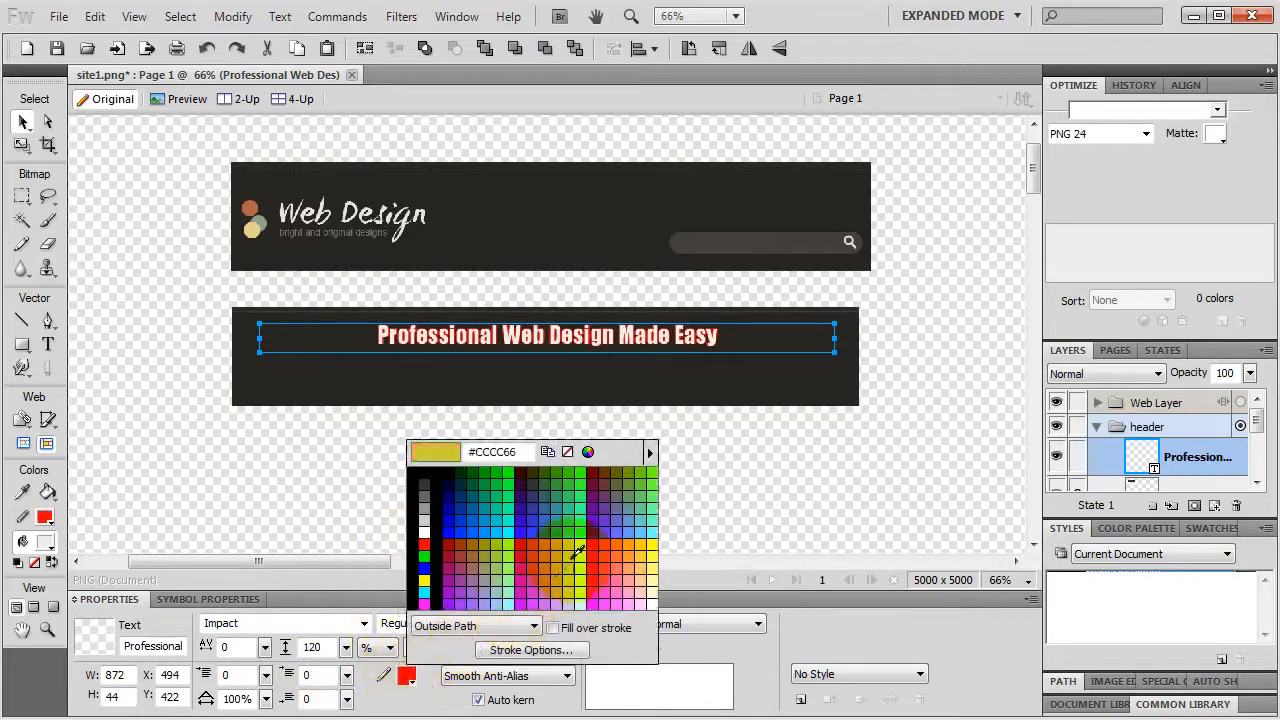
click(568, 451)
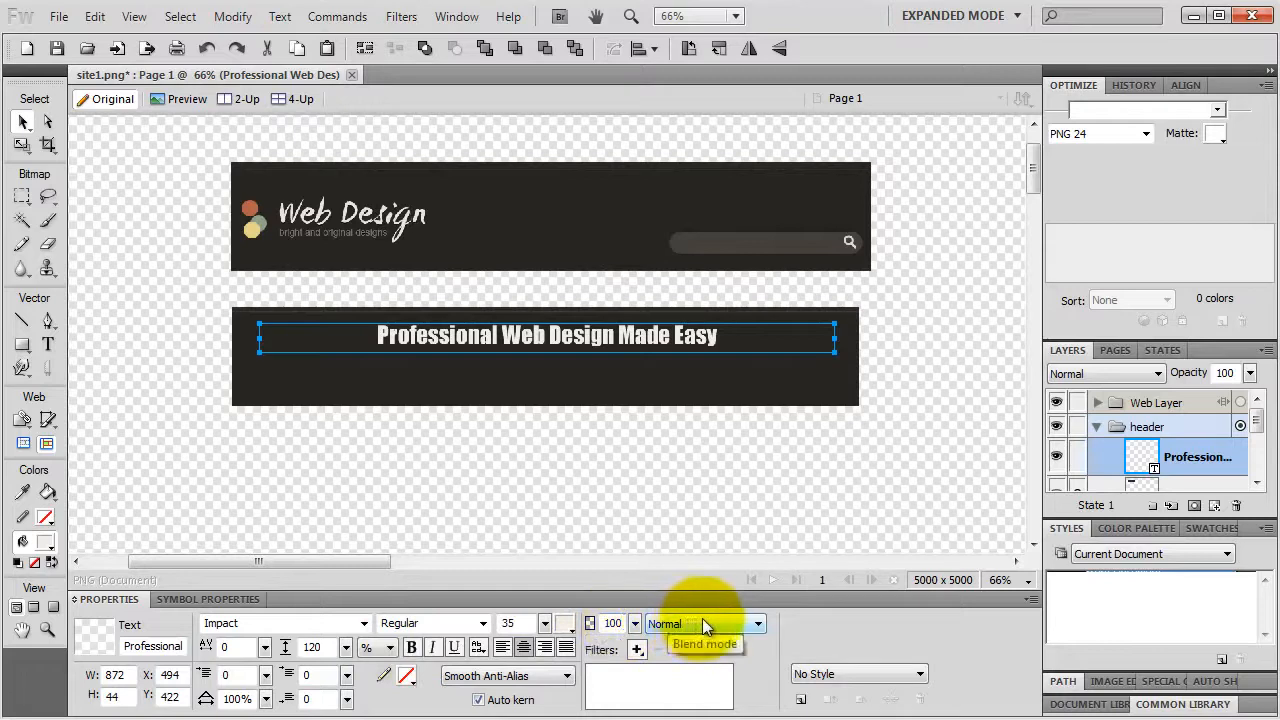
Step: Add a Drop Shadow filter with its default settings to the title and toggle the effect off and on
click(636, 651)
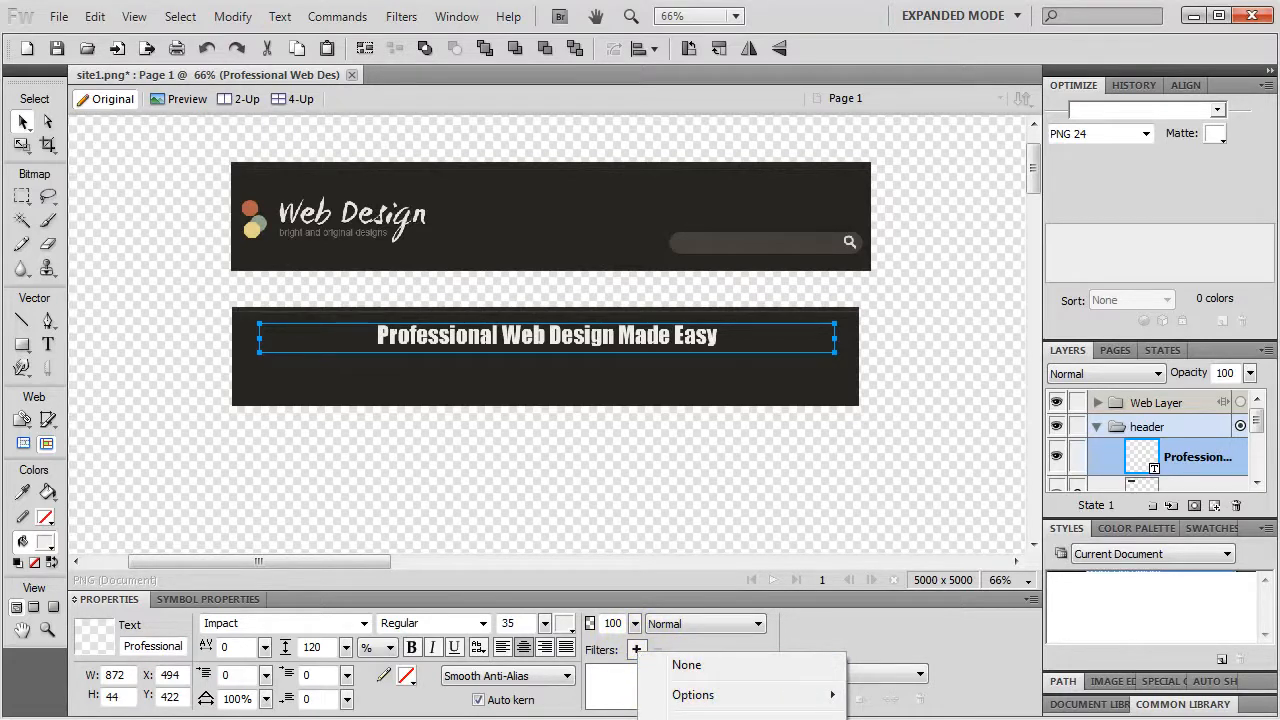
click(744, 719)
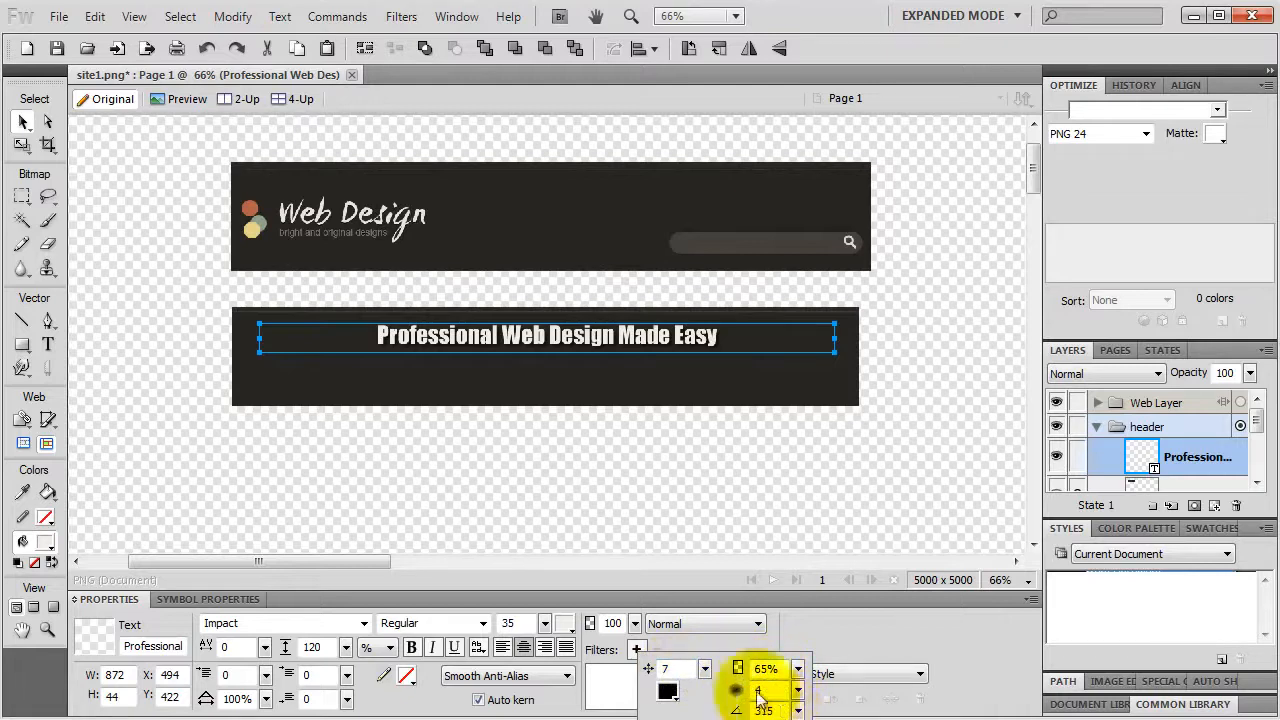
click(606, 680)
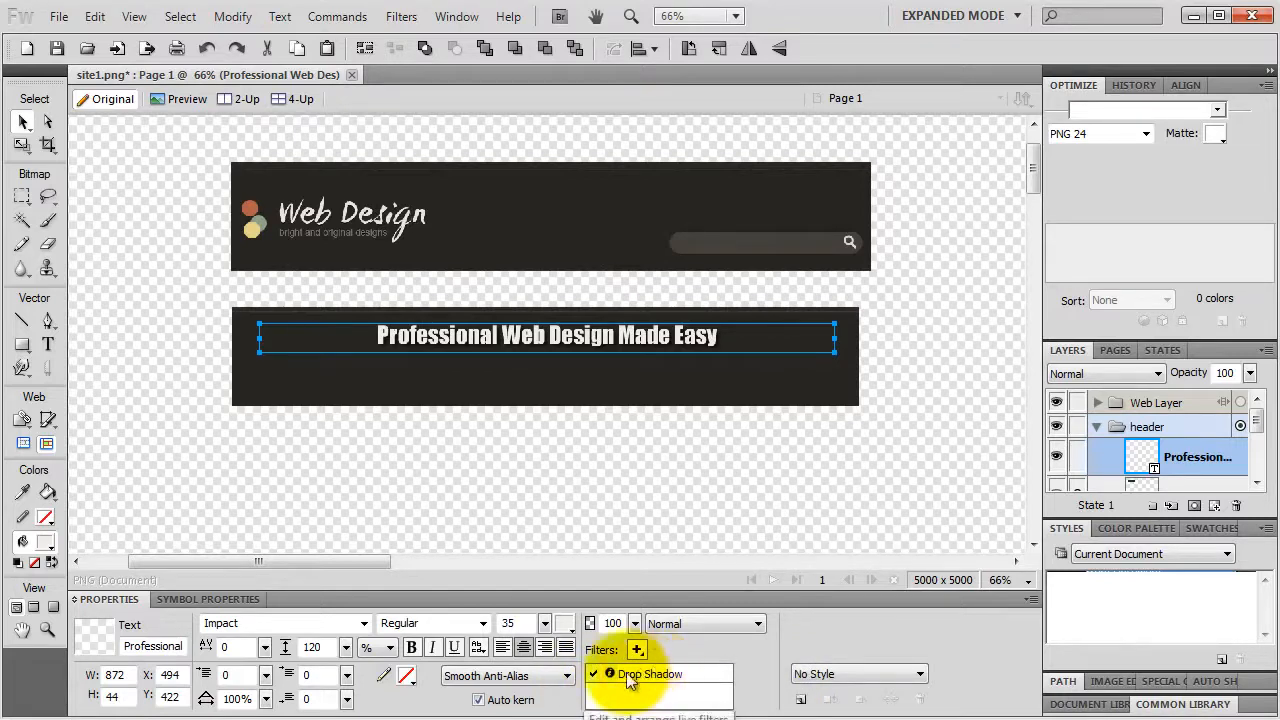
click(594, 674)
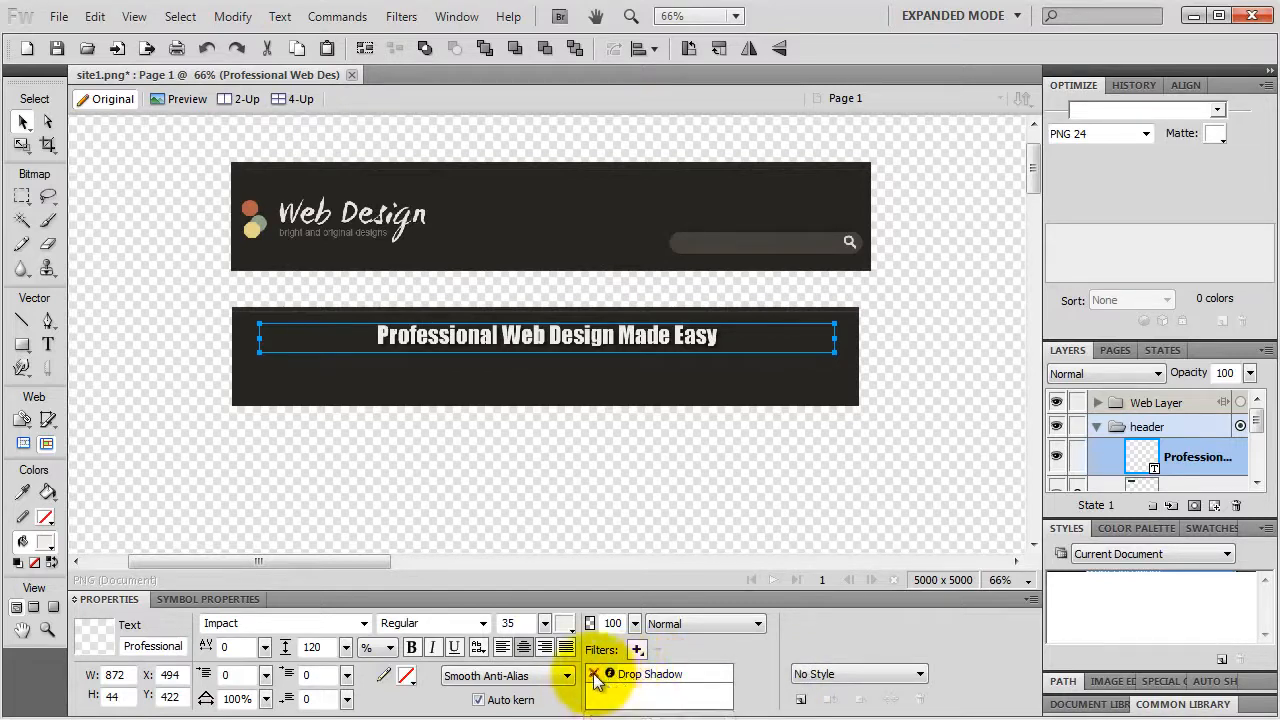
click(594, 674)
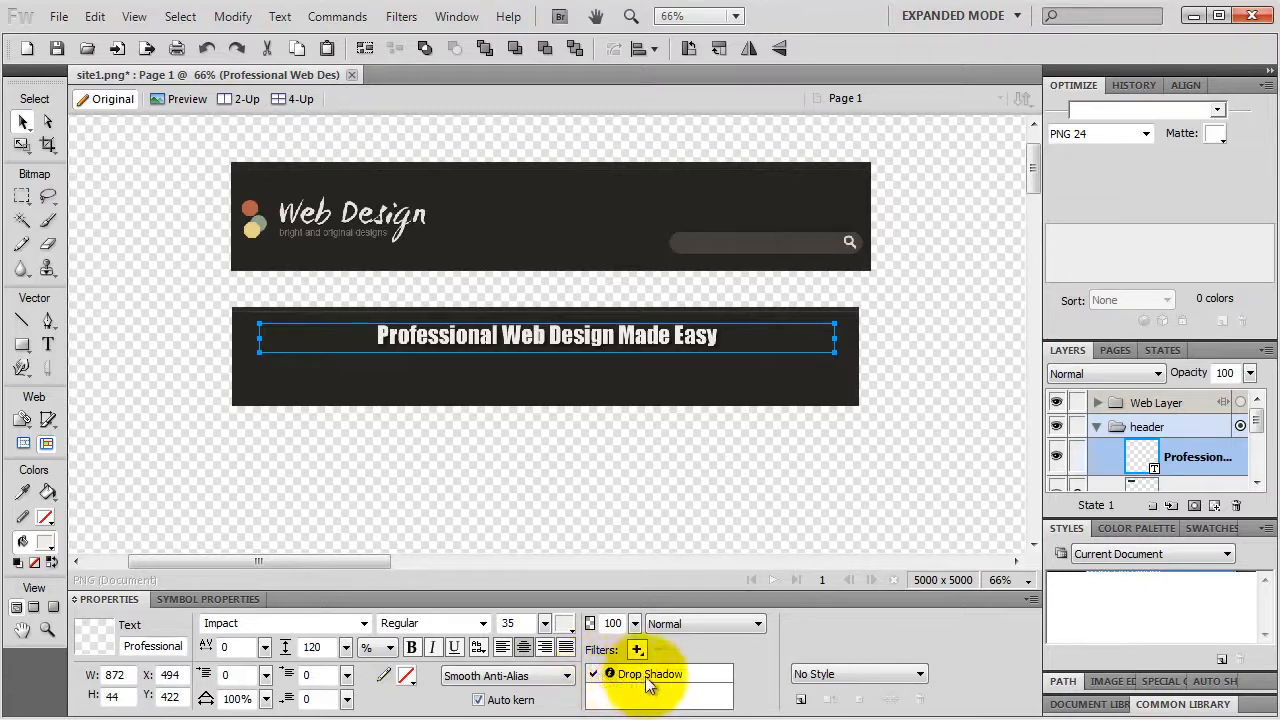
Step: Open the title's Drop Shadow settings again and delete the filter
click(643, 680)
double_click(640, 675)
click(577, 698)
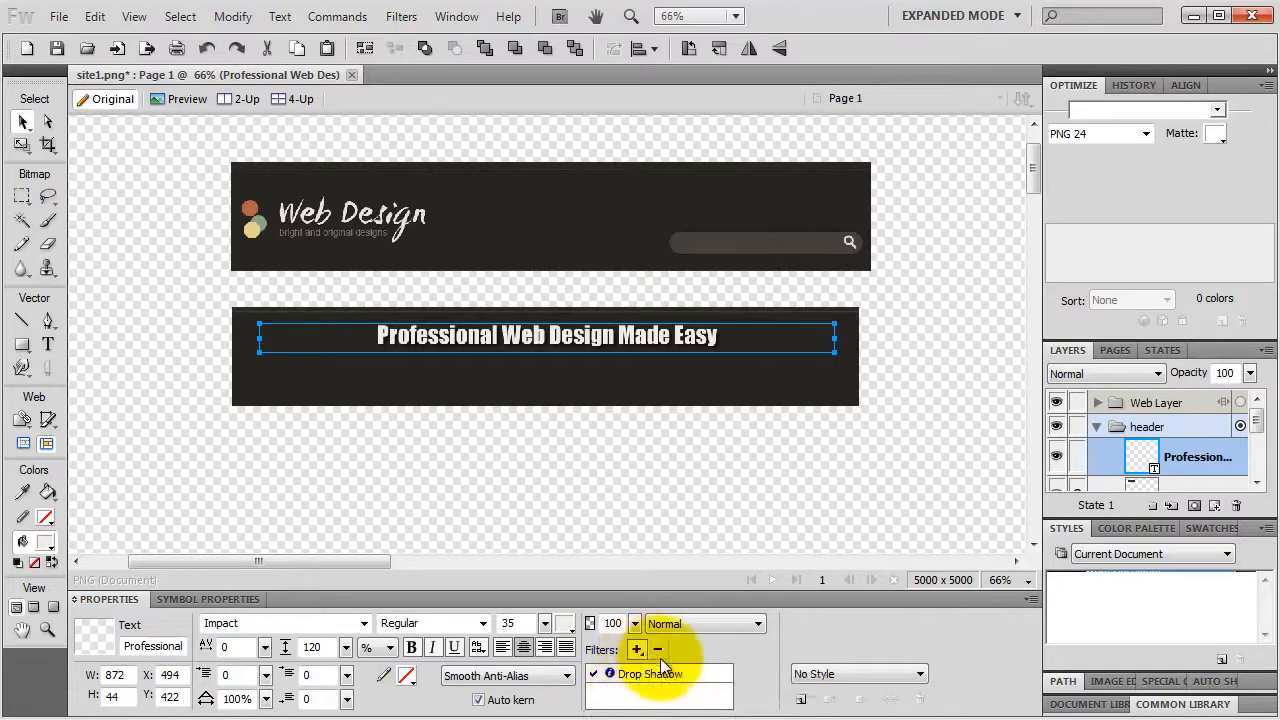
click(640, 676)
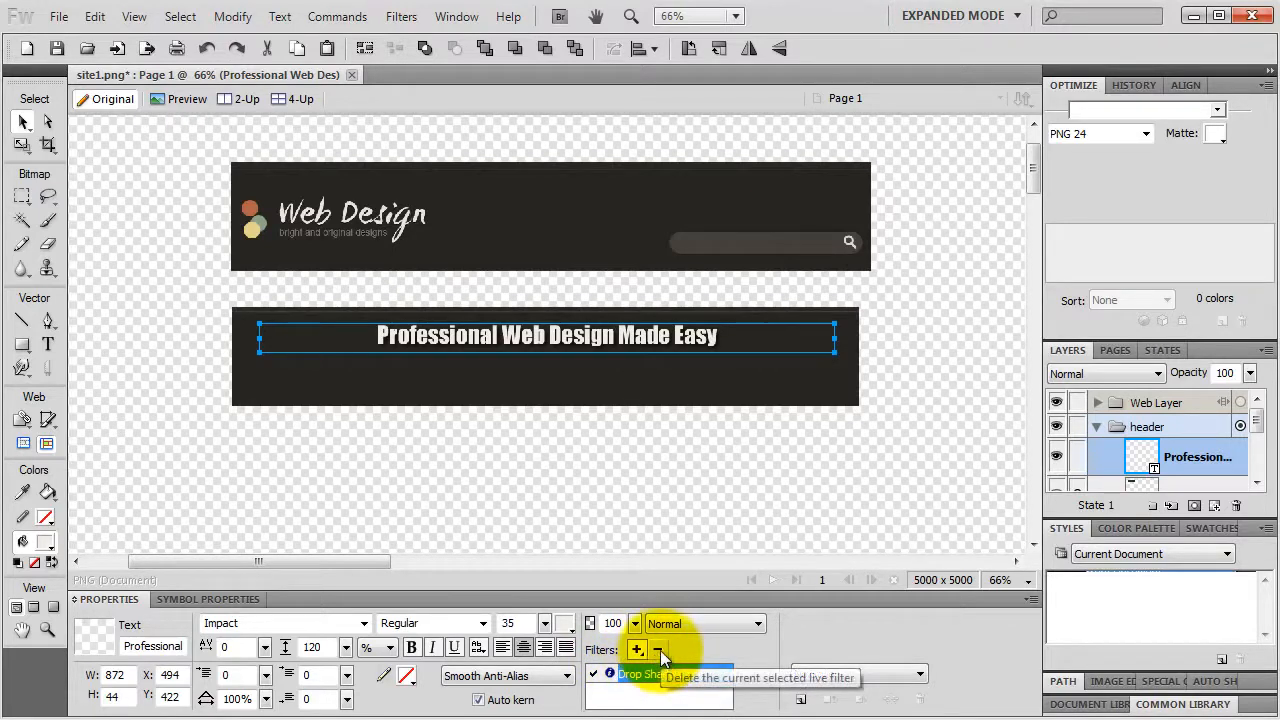
click(660, 650)
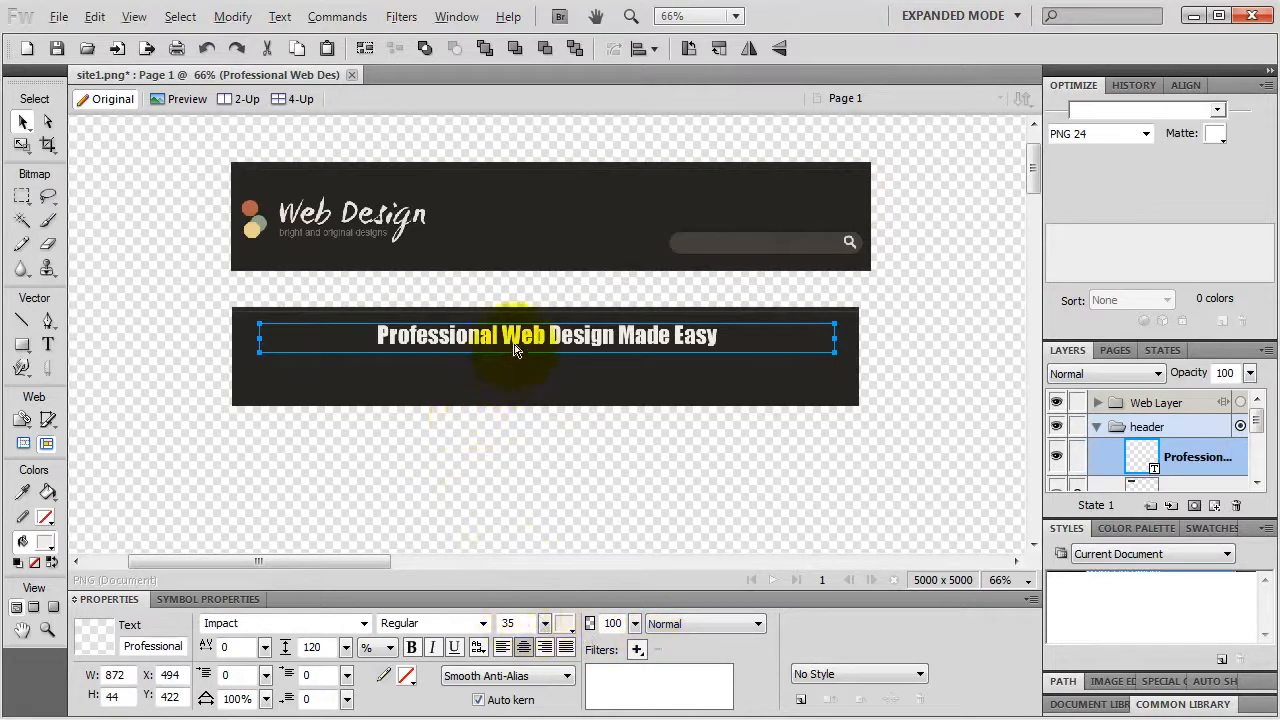
Step: Duplicate the title about 54 px below the original and apply the Wood 003 style from Wood Styles to the copy
alt+drag(514, 341, 514, 378)
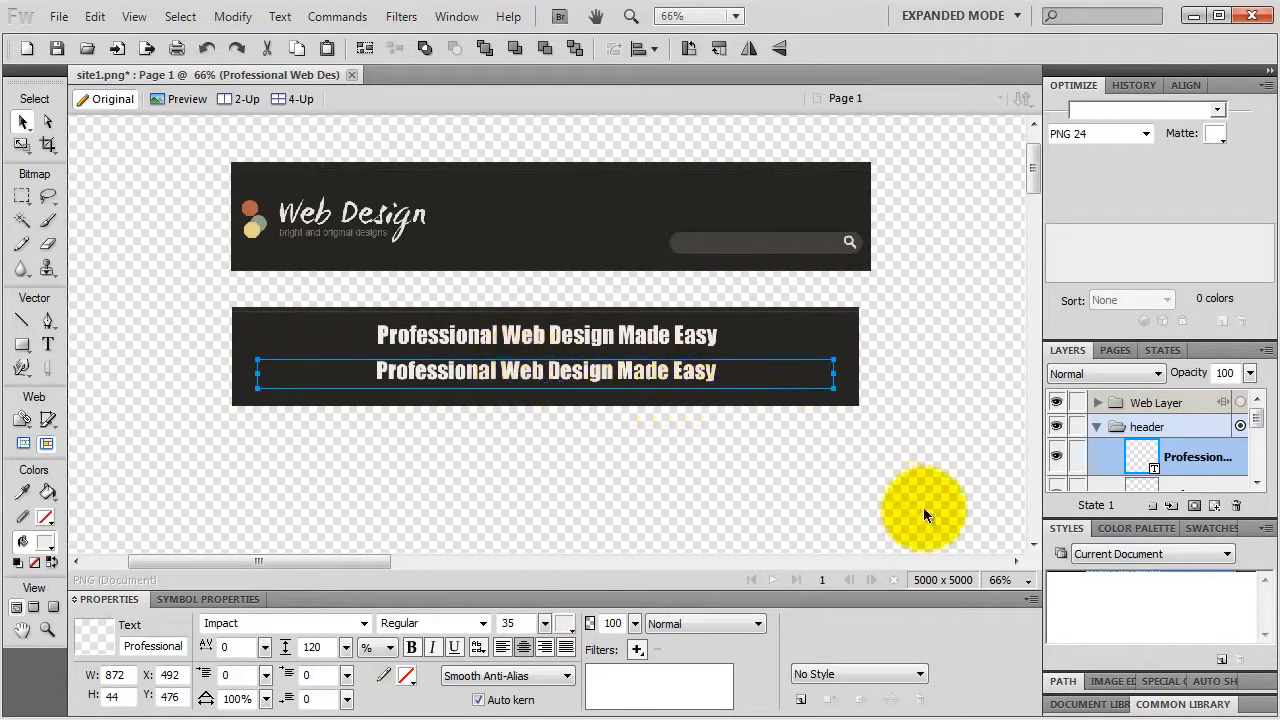
click(1150, 554)
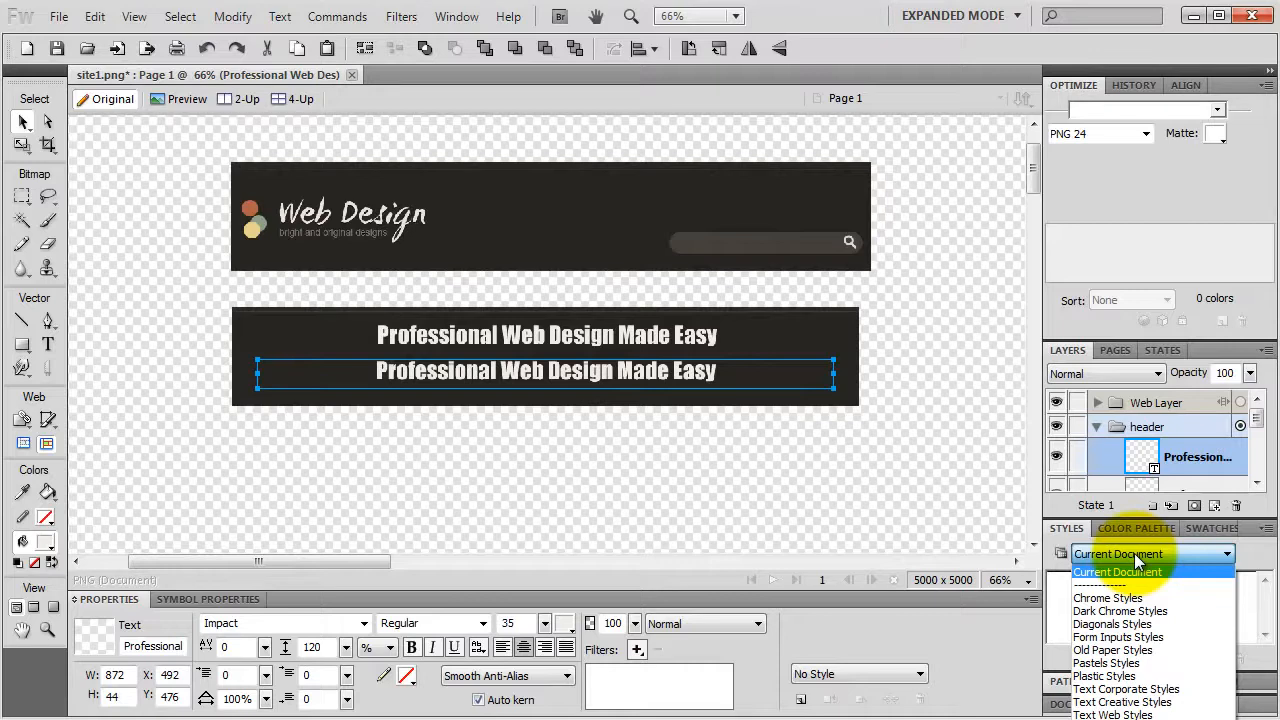
click(1110, 714)
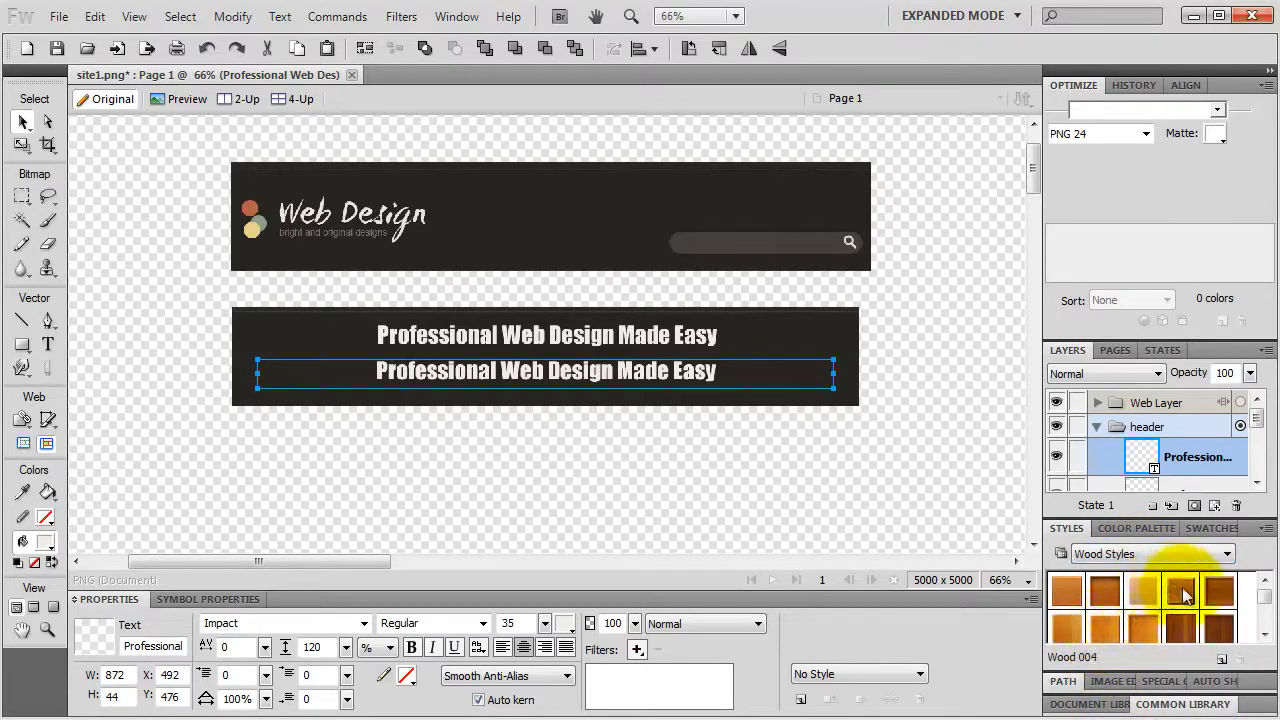
click(1143, 594)
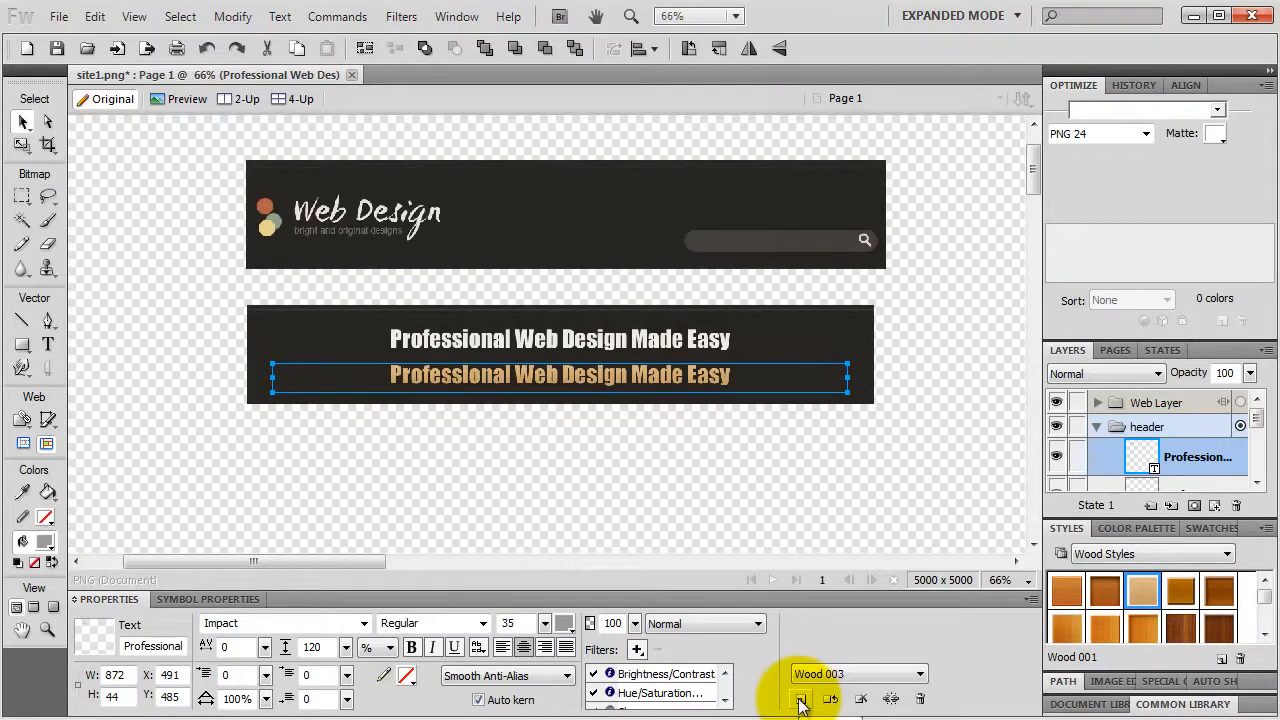
Step: Delete the plain white title and move the wood-styled title up to about Y 450 in the blank header
click(622, 340)
key(Delete)
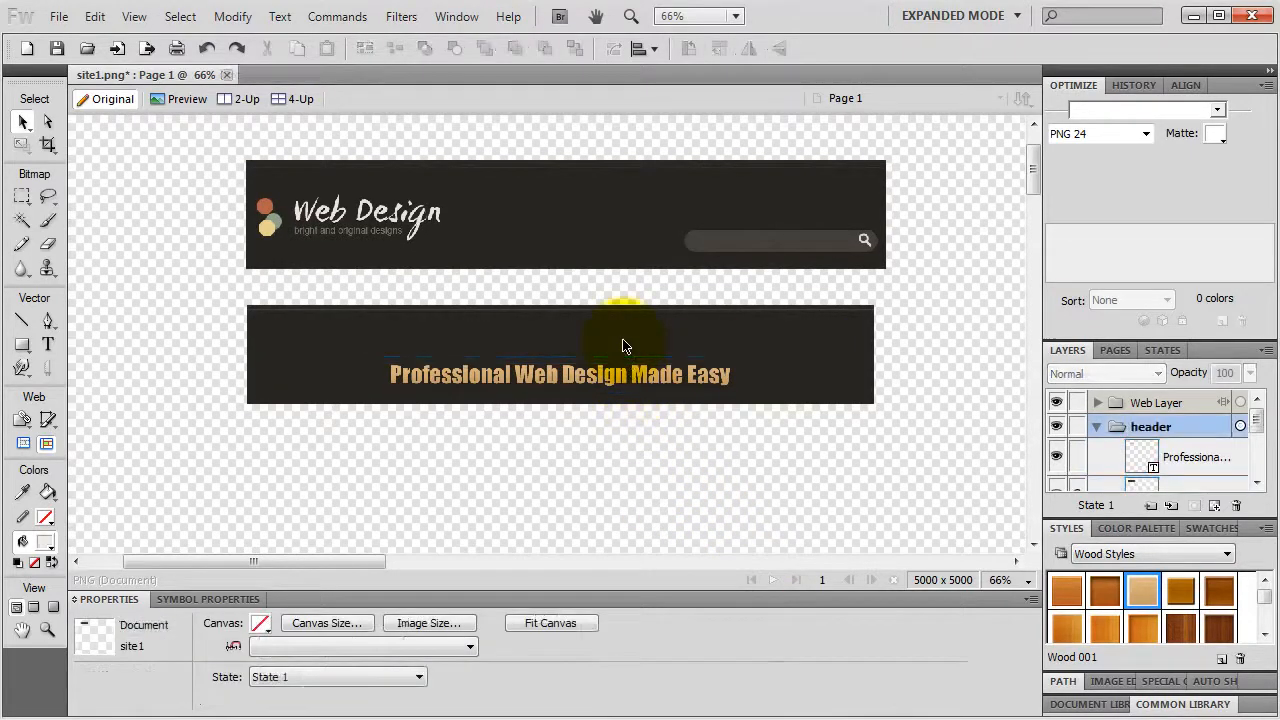
drag(560, 384, 551, 360)
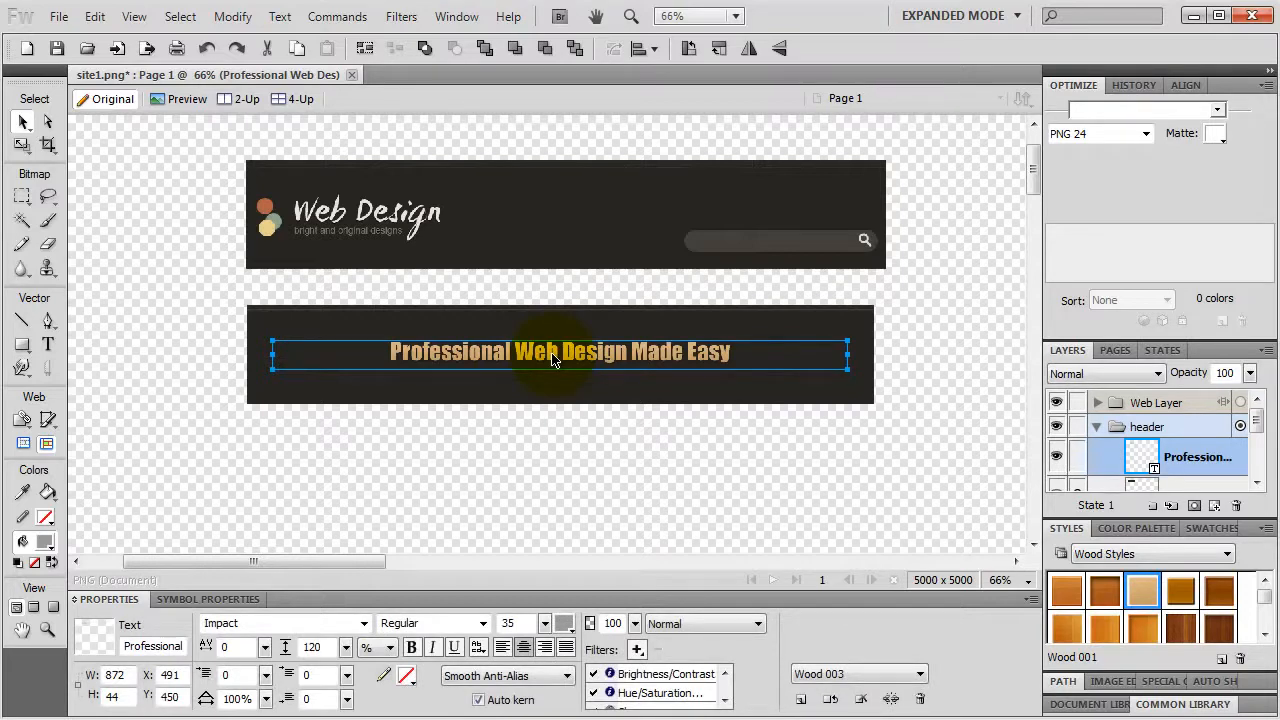
Step: Draw a textured rectangle about 950 x 489 px from the blank header's top-left corner and move it beneath the header layer's bitmaps
click(22, 344)
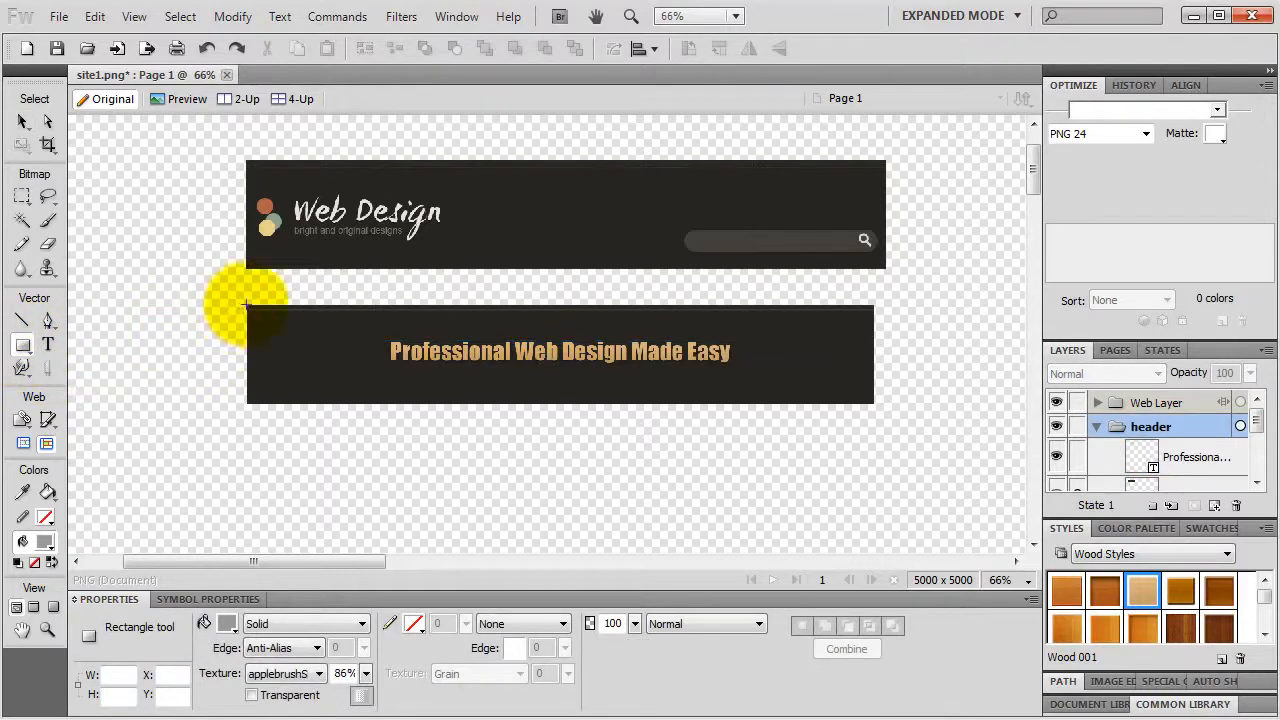
mouse_move(246, 303)
mouse_down()
mouse_move(477, 376)
mouse_move(817, 558)
mouse_move(869, 460)
mouse_move(880, 471)
mouse_up()
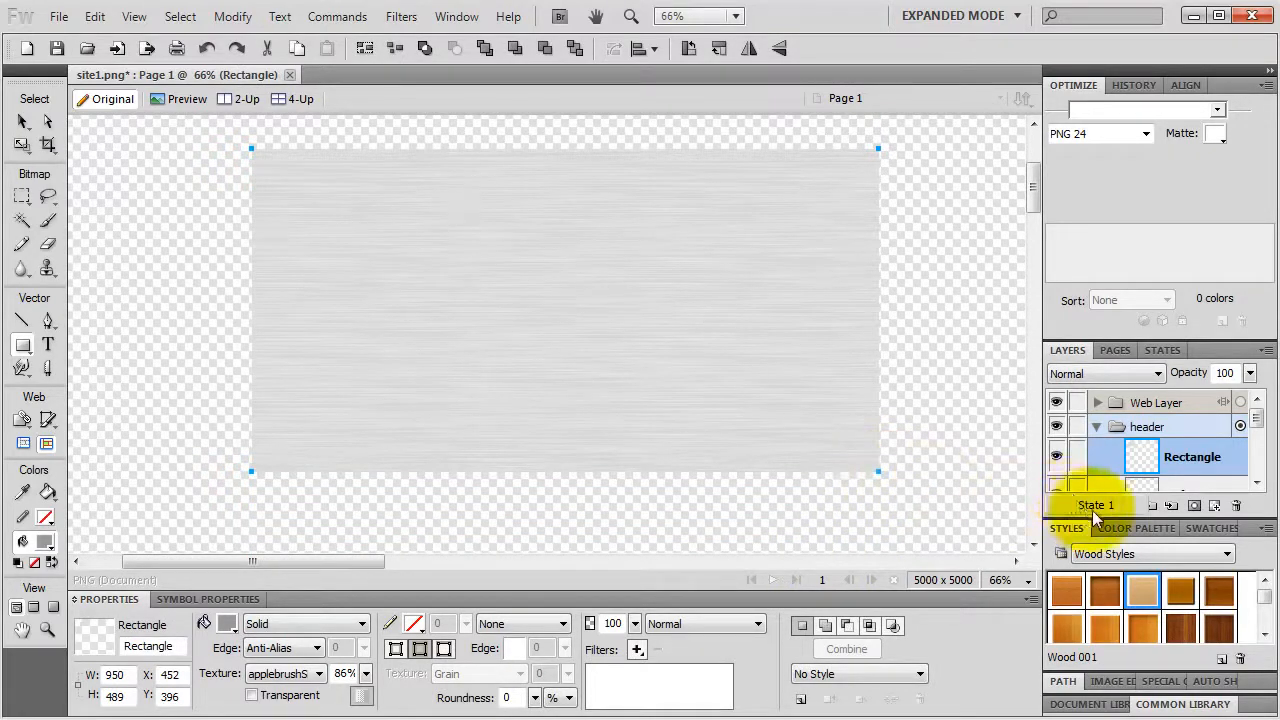
drag(1197, 457, 1191, 410)
double_click(1187, 418)
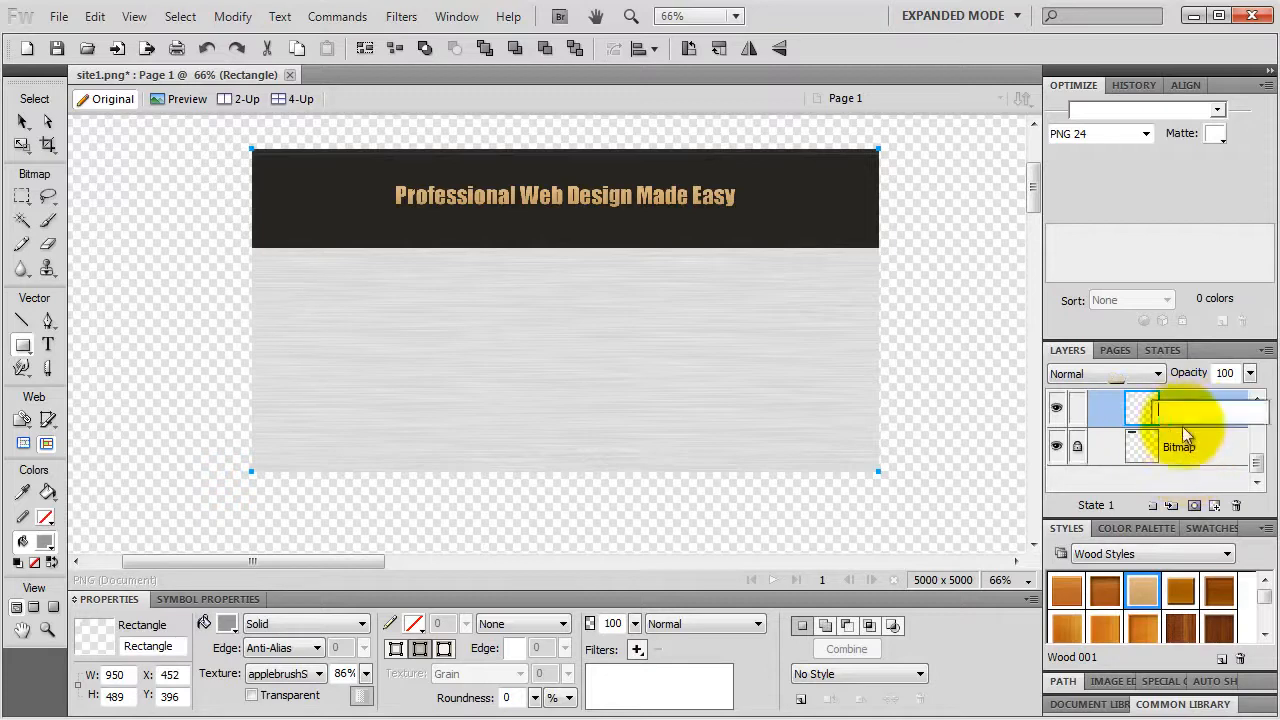
drag(1137, 416, 1185, 470)
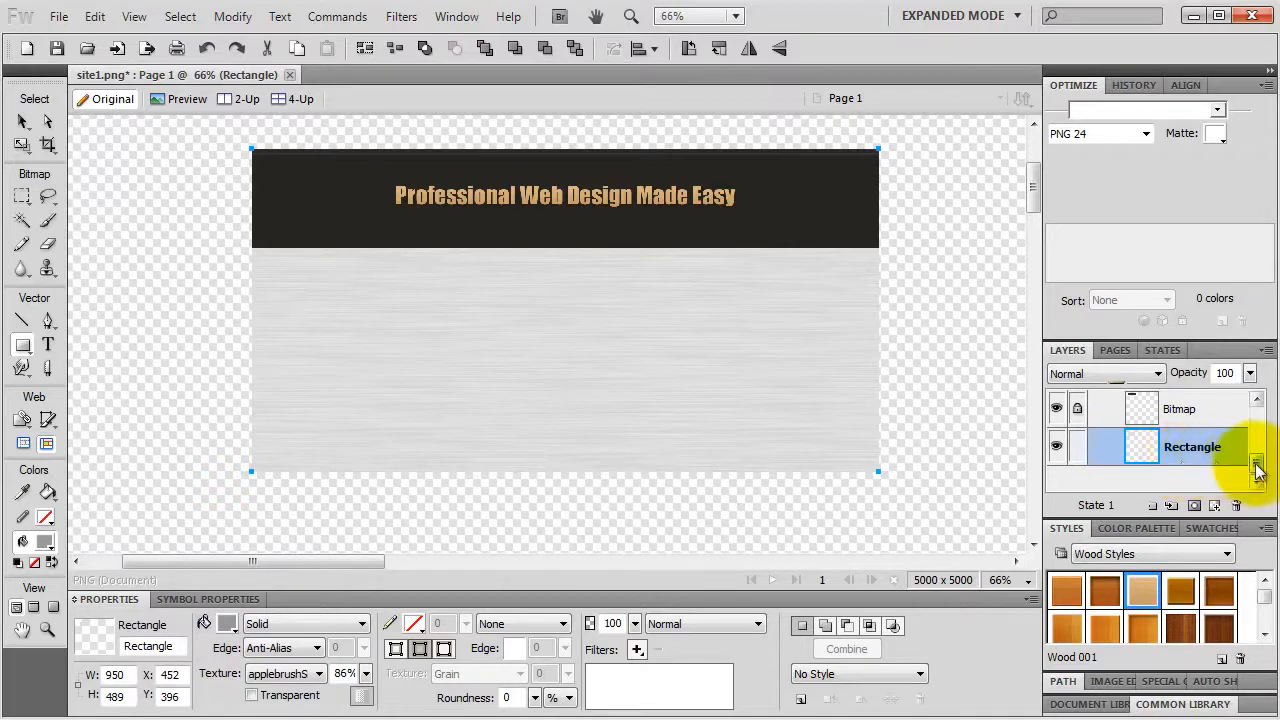
Step: Collapse the header layer and create a new layer above it named "background"
drag(1257, 466, 1252, 405)
click(1098, 427)
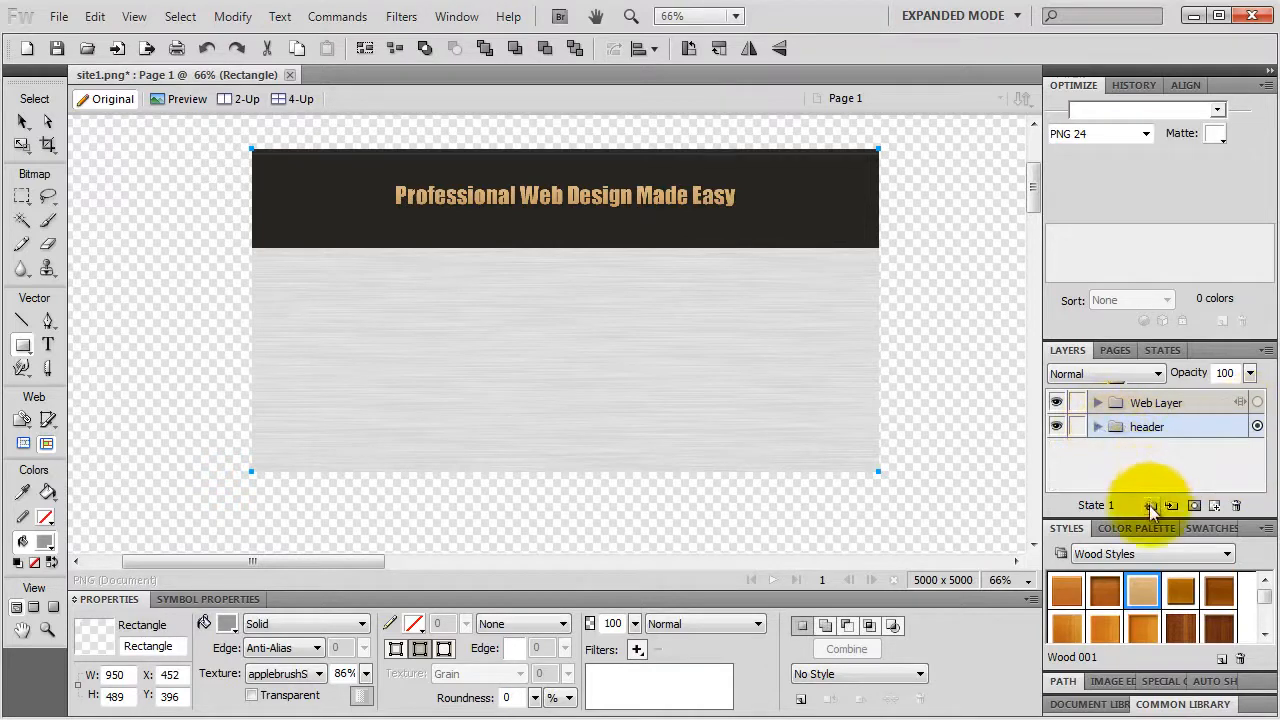
click(1168, 505)
double_click(1150, 427)
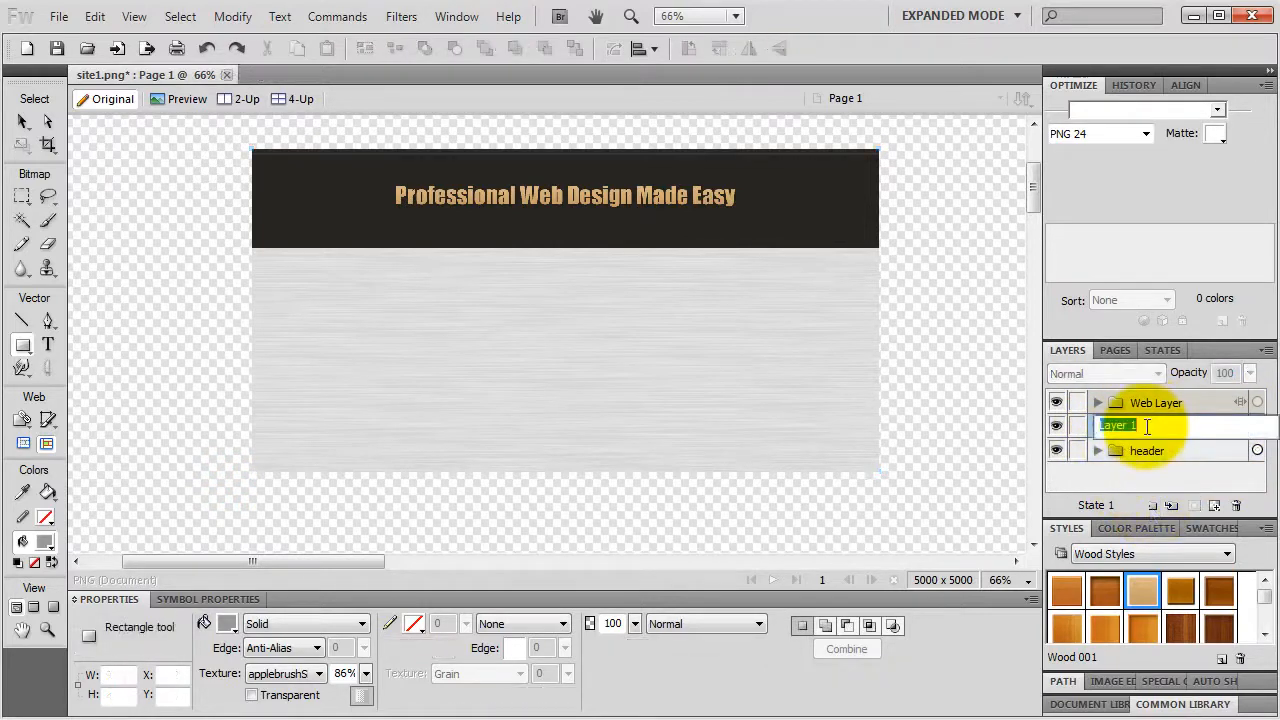
text(background)
key(Return)
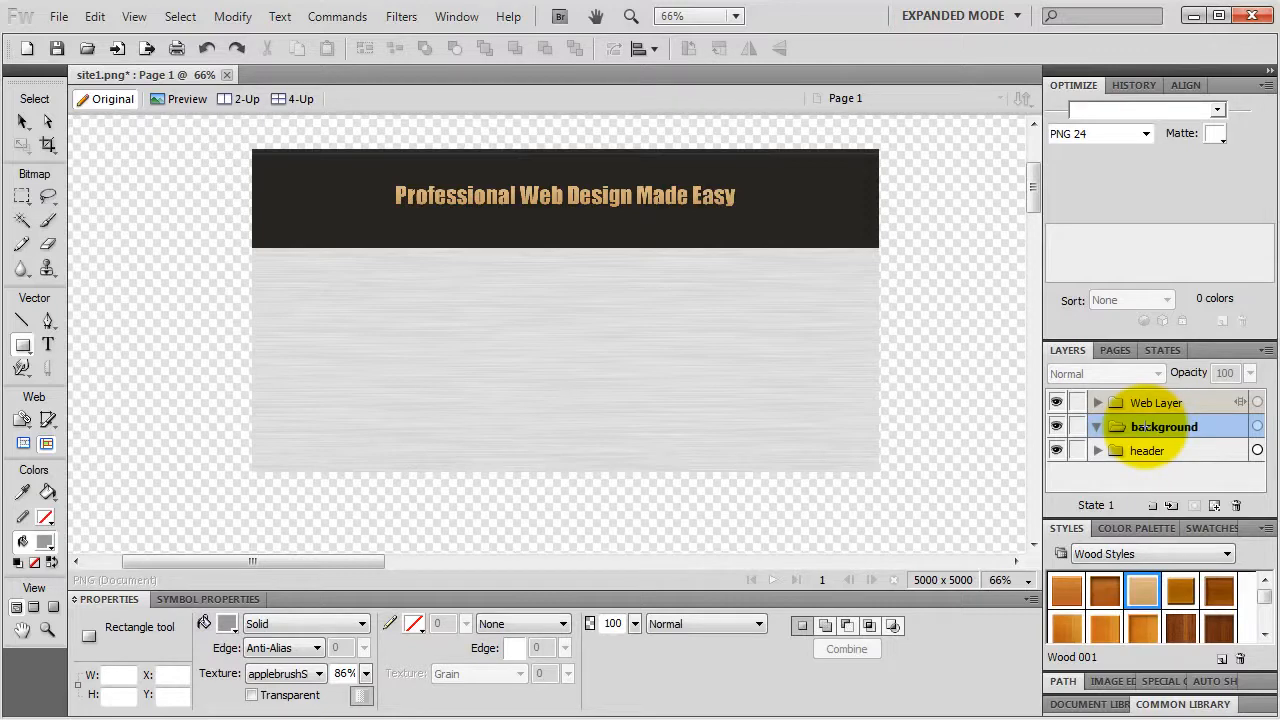
Step: Move the textured rectangle from the header layer into the background layer and place the header layer above the background layer
click(1097, 450)
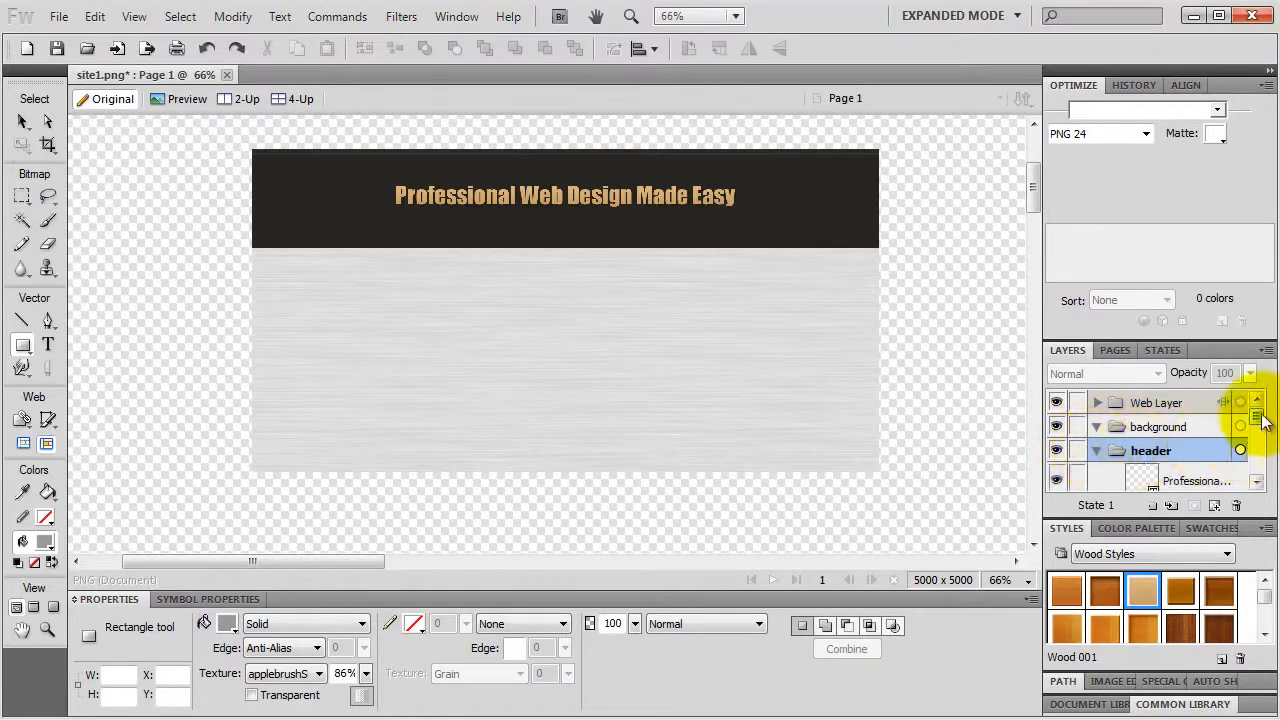
drag(1257, 412, 1200, 428)
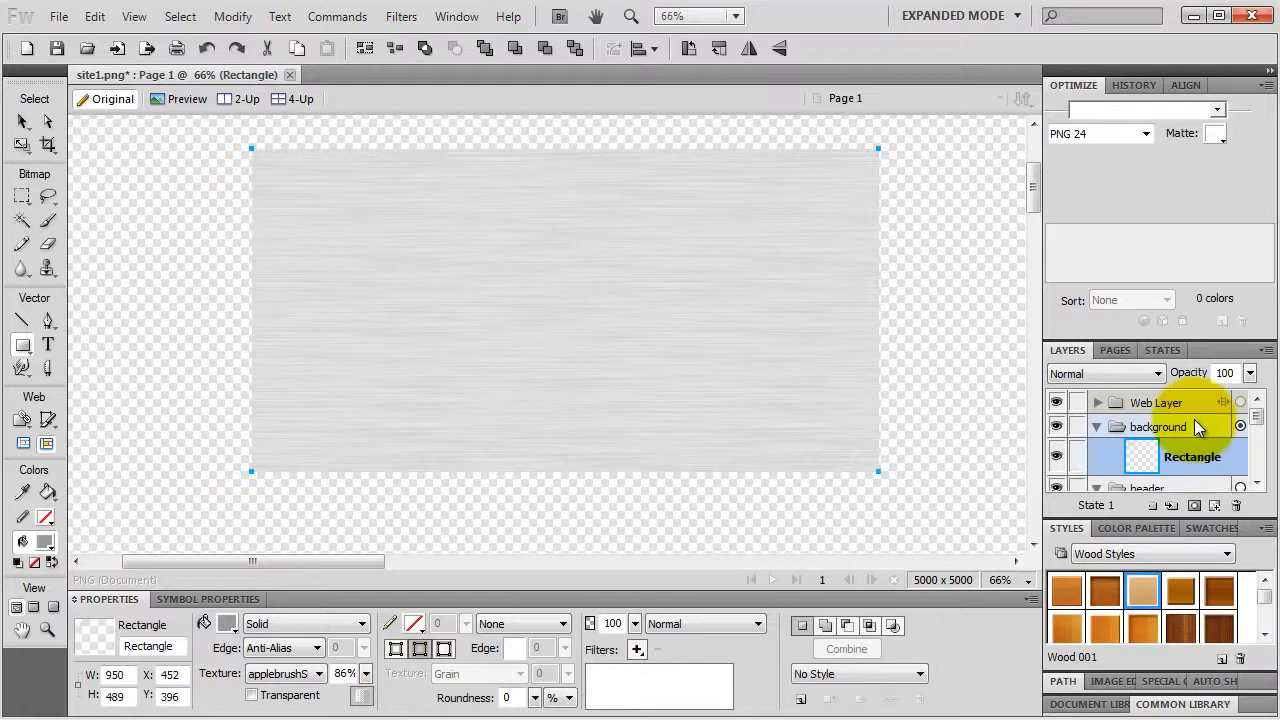
click(1096, 427)
drag(1146, 450, 1159, 422)
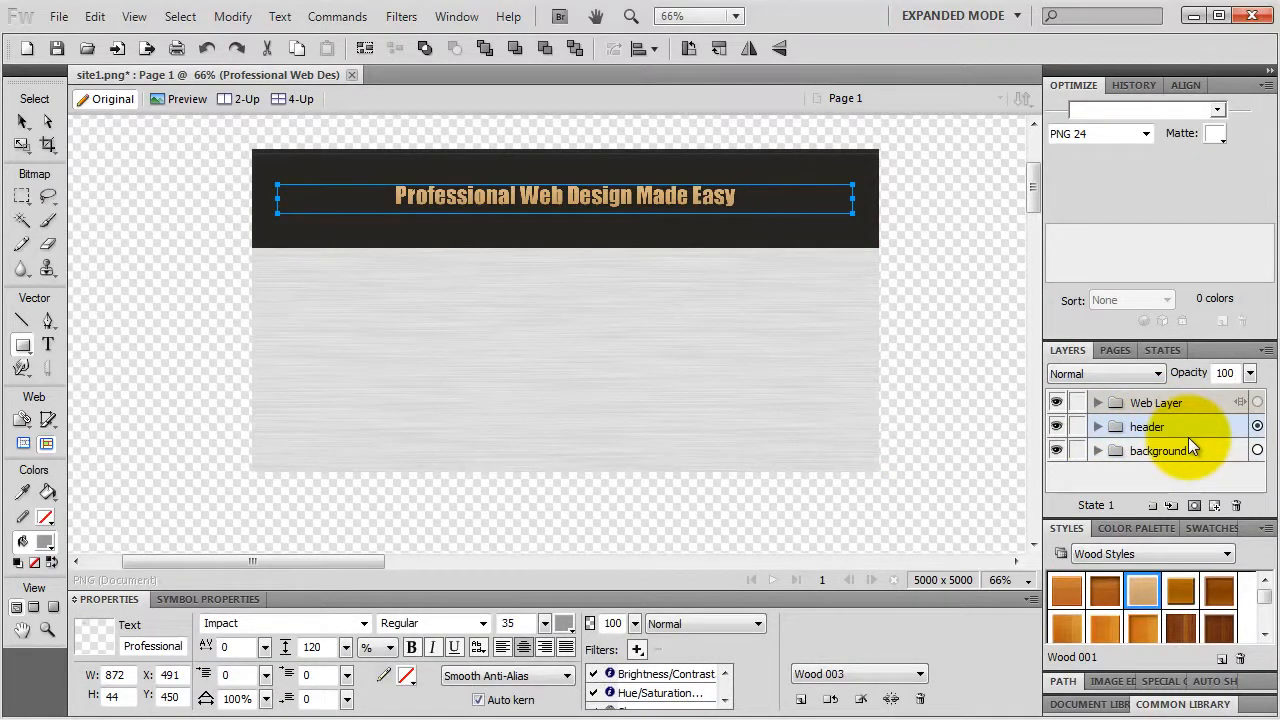
Step: Resize the background layer's rectangle to 920 px wide and 1500 px high
click(1097, 450)
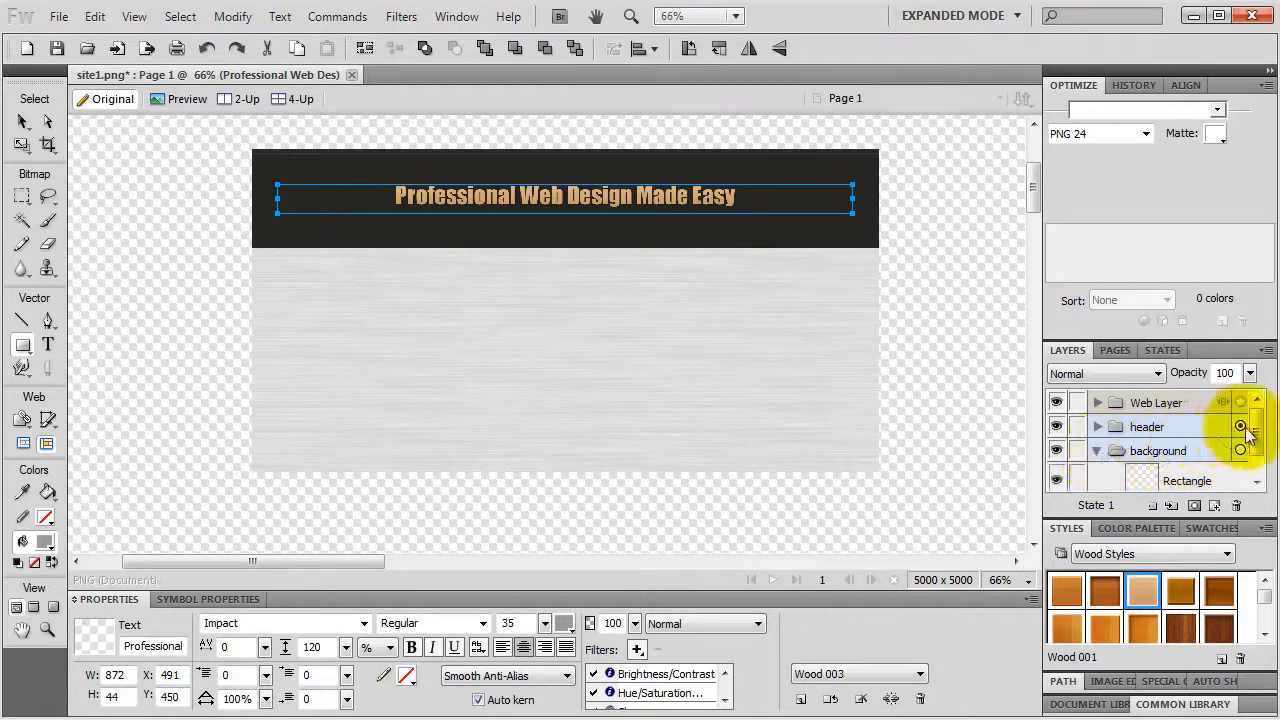
click(1190, 483)
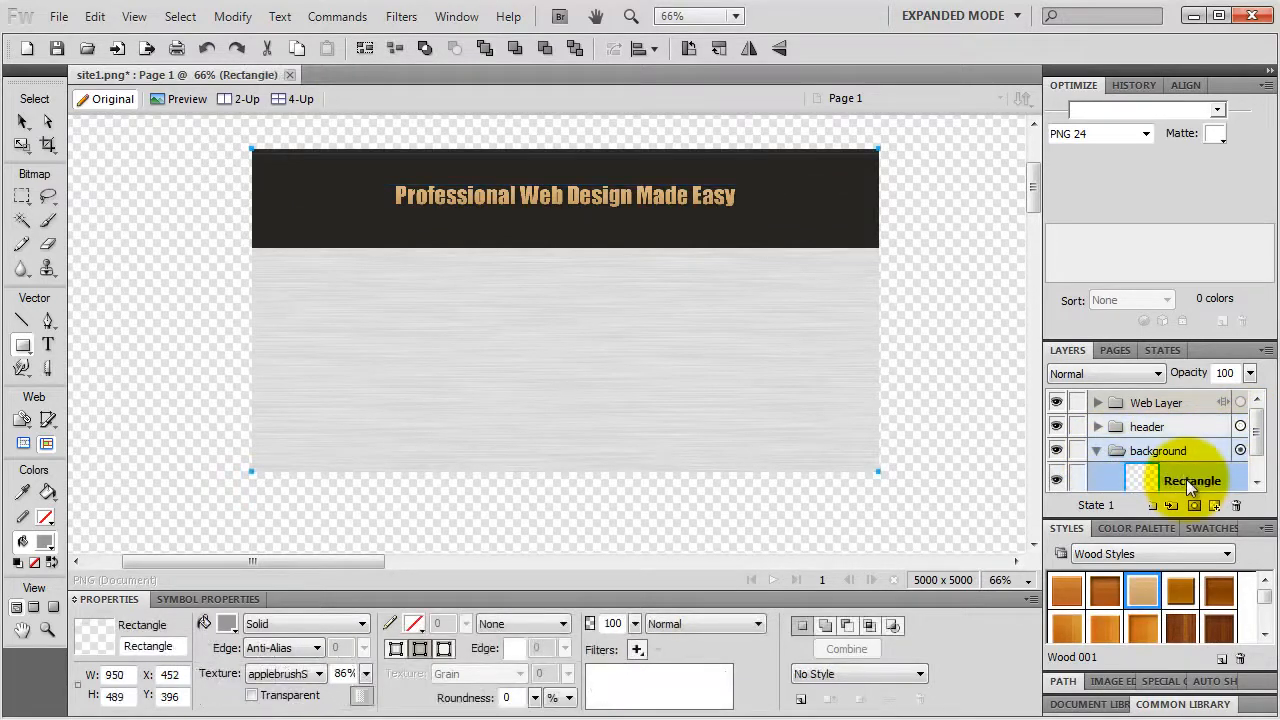
double_click(118, 675)
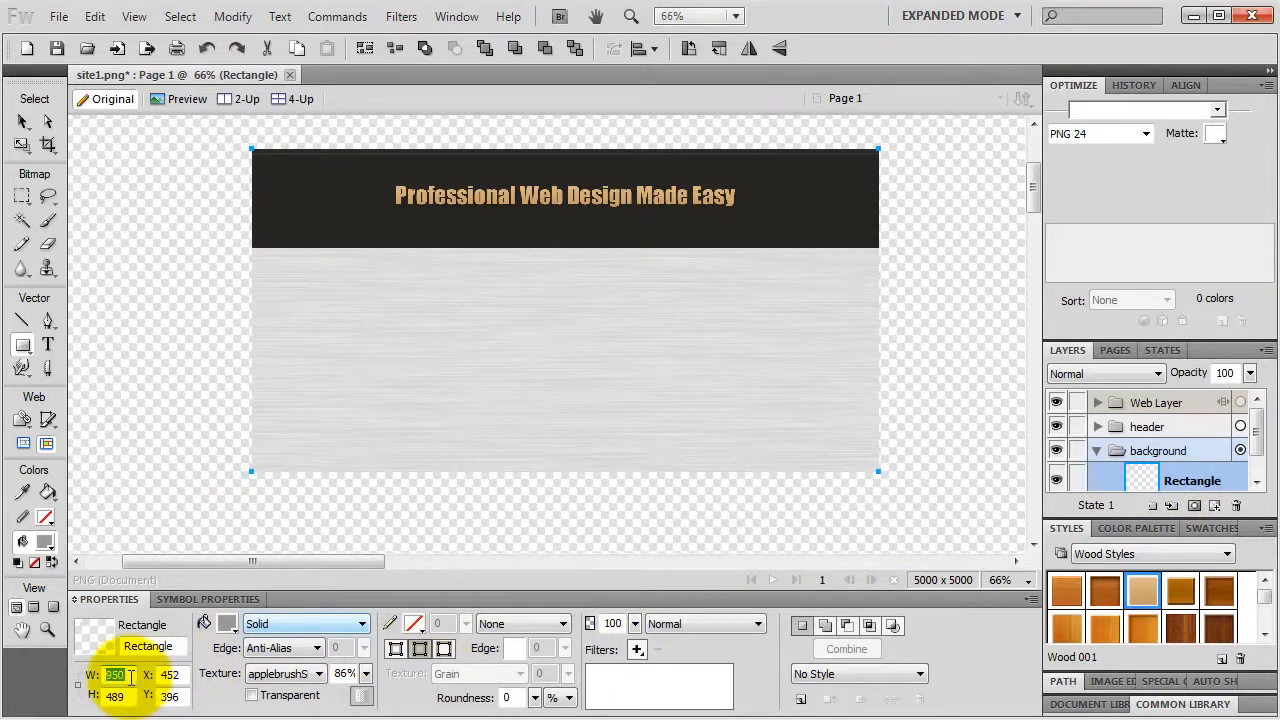
text(920)
key(Return)
double_click(116, 697)
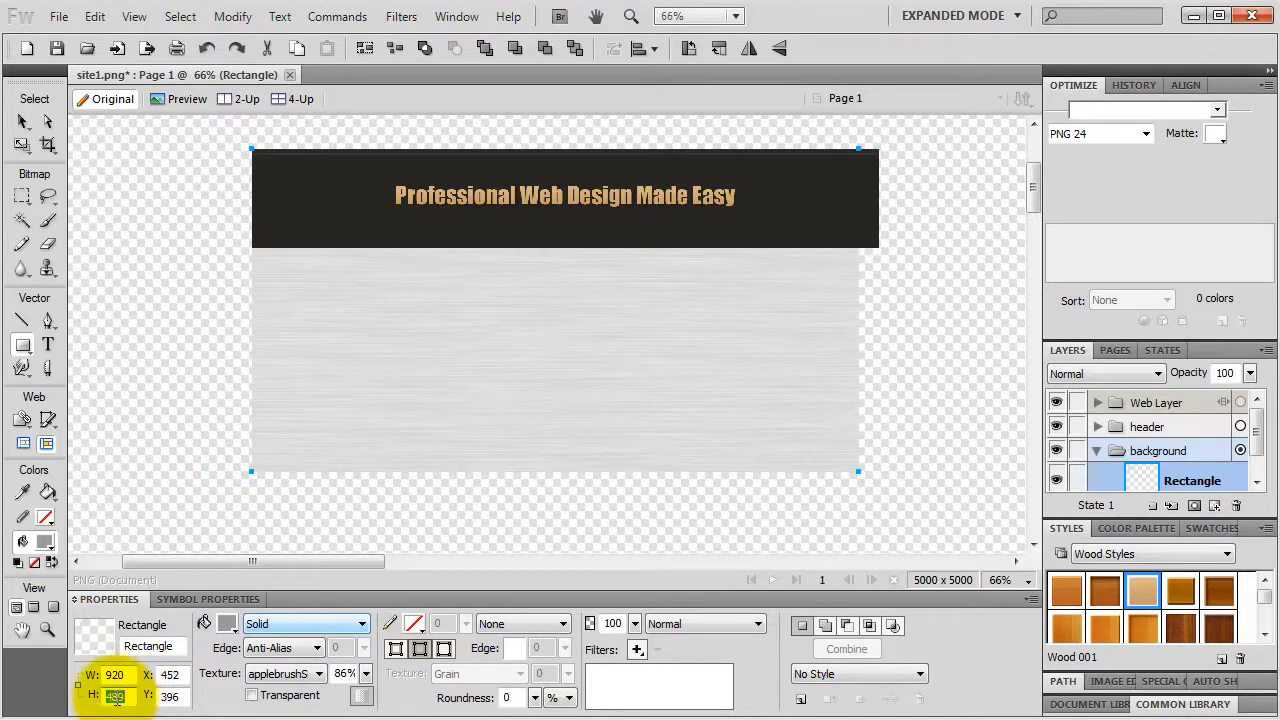
text(1500)
key(Return)
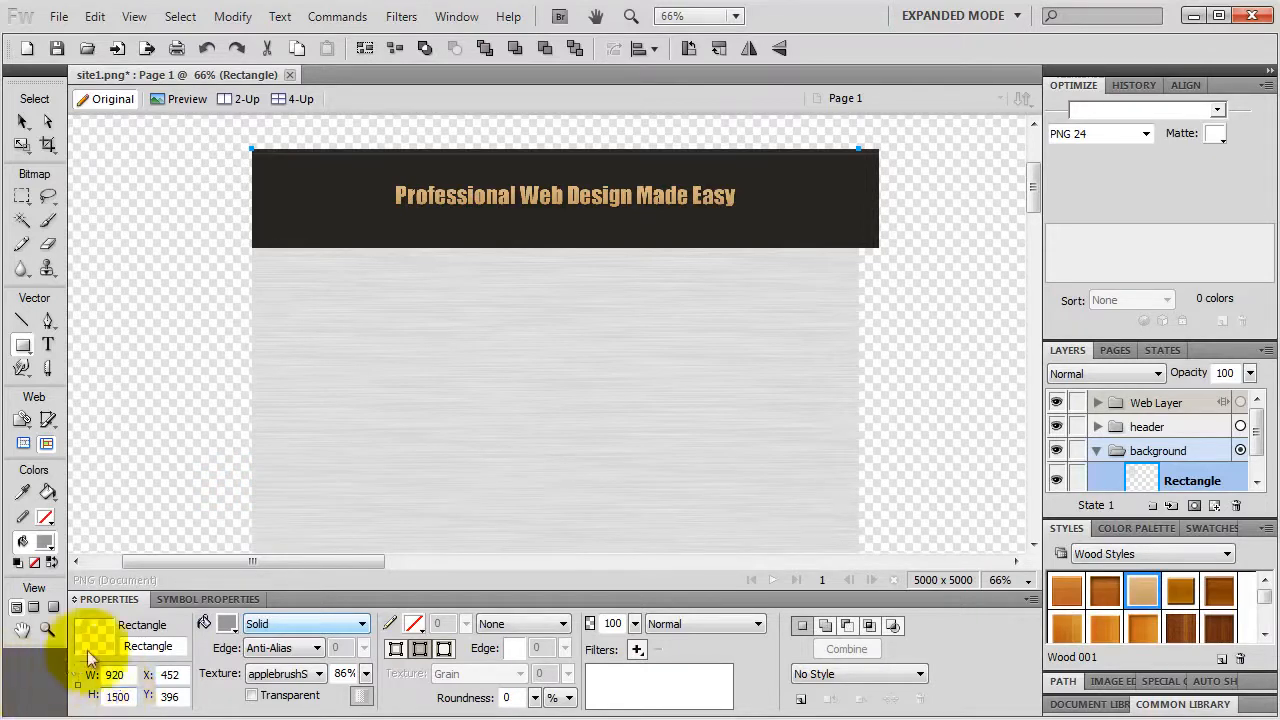
Step: Fill the background rectangle with solid white (#FFFFFF) and set its texture amount to 0
click(228, 623)
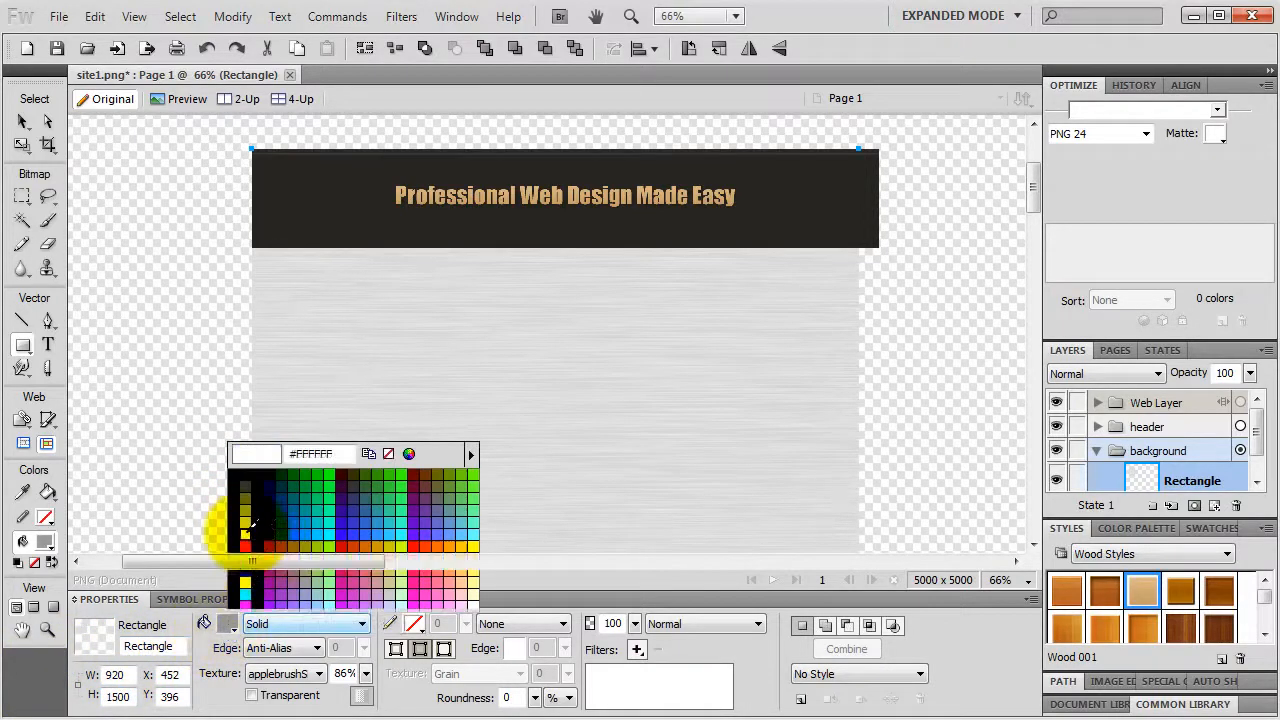
click(246, 532)
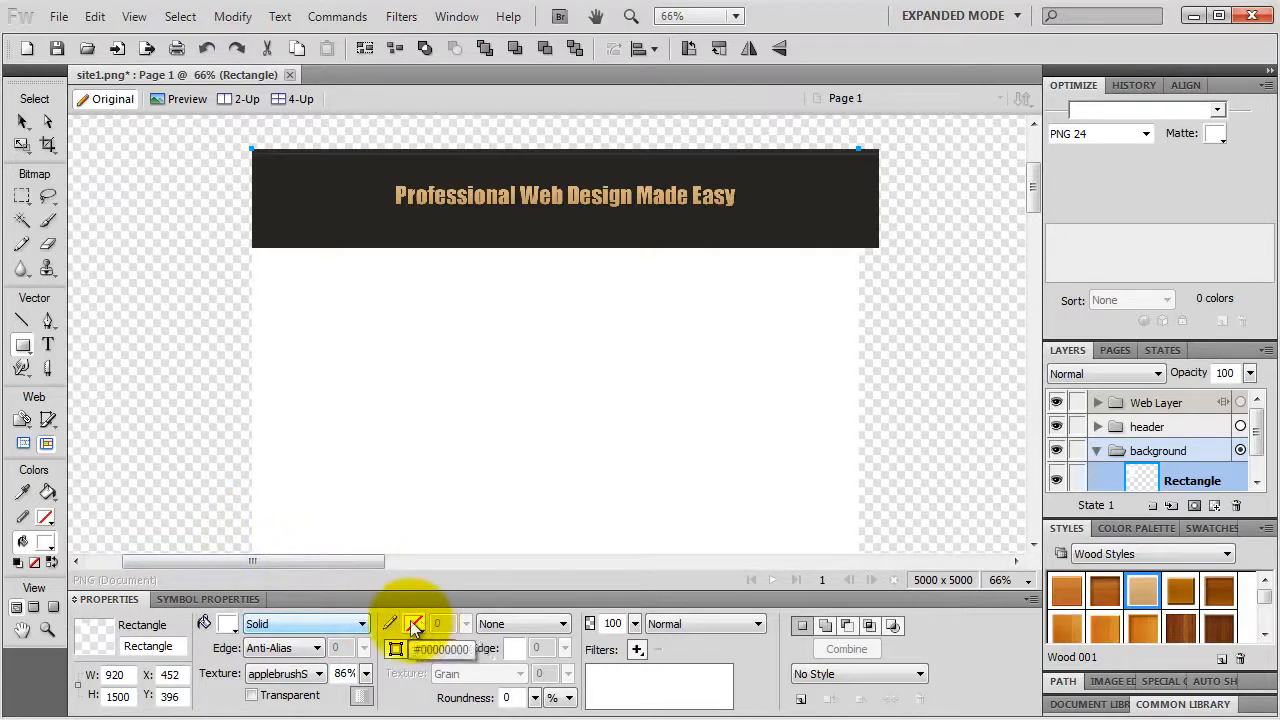
click(368, 674)
drag(366, 674, 371, 719)
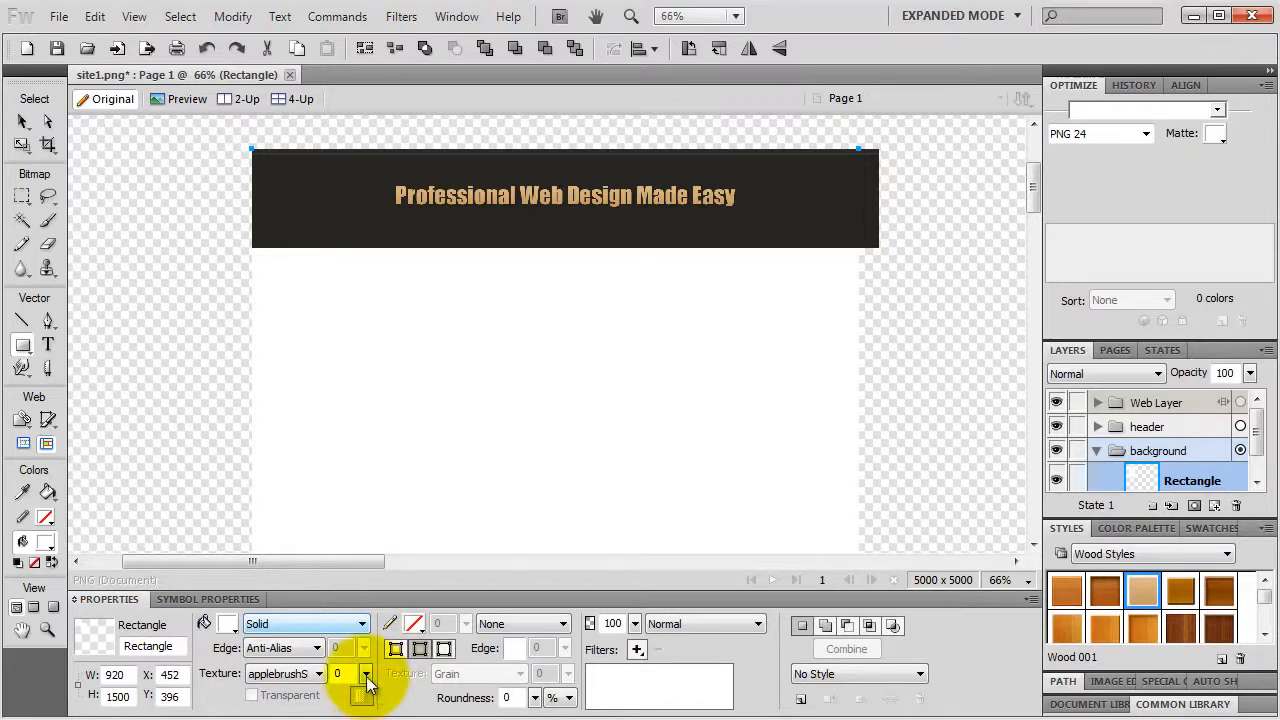
Step: Add a dark gray Glow filter to the background rectangle with width 2, opacity 75%, softness 10 and offset 0
click(637, 650)
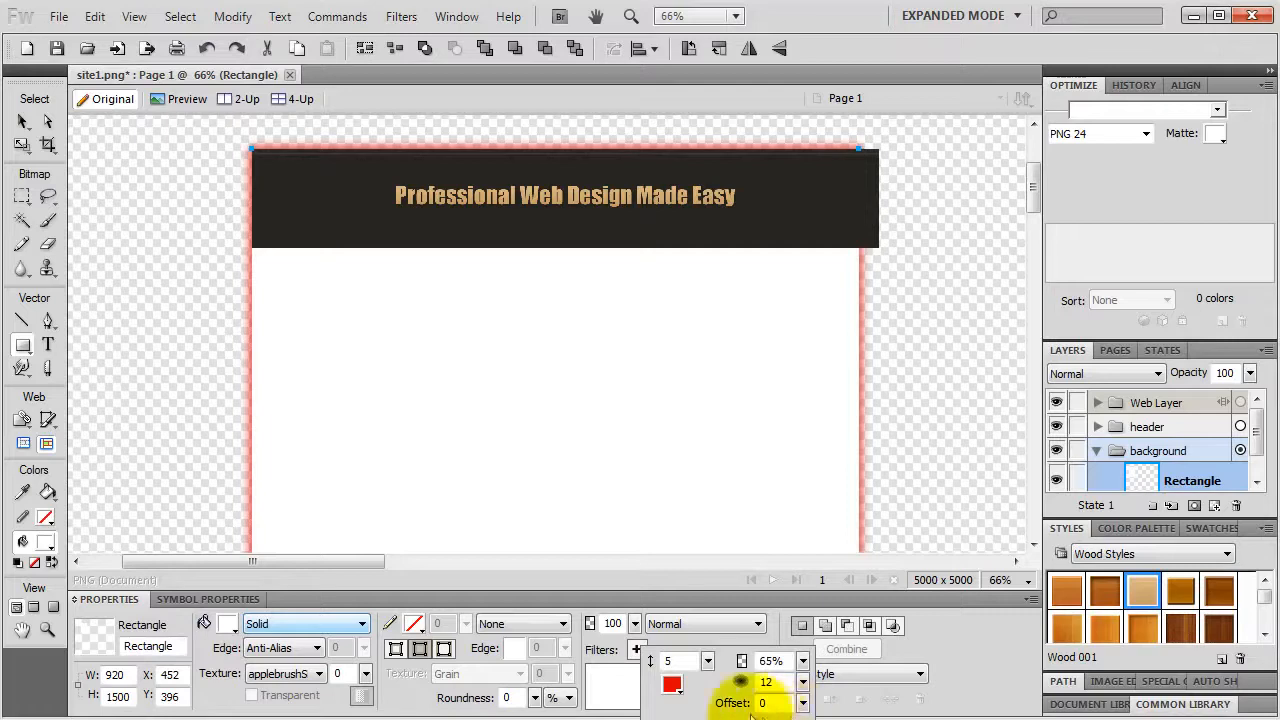
click(671, 684)
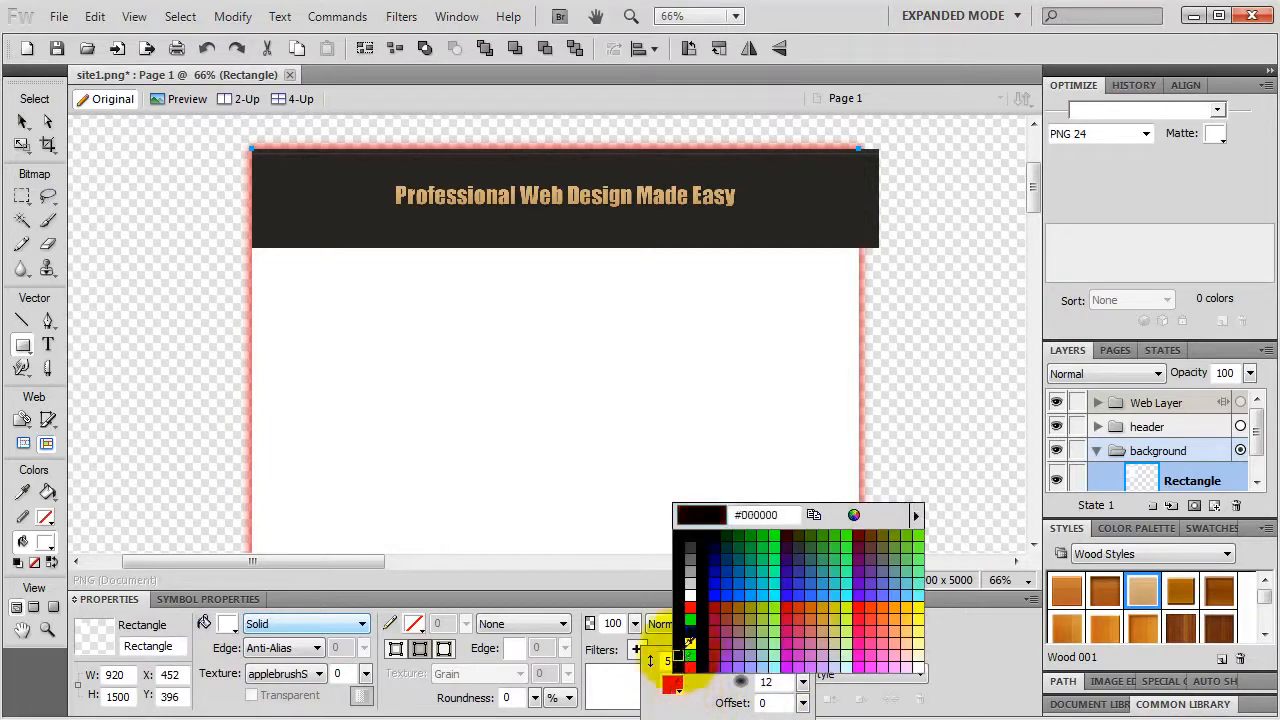
click(697, 548)
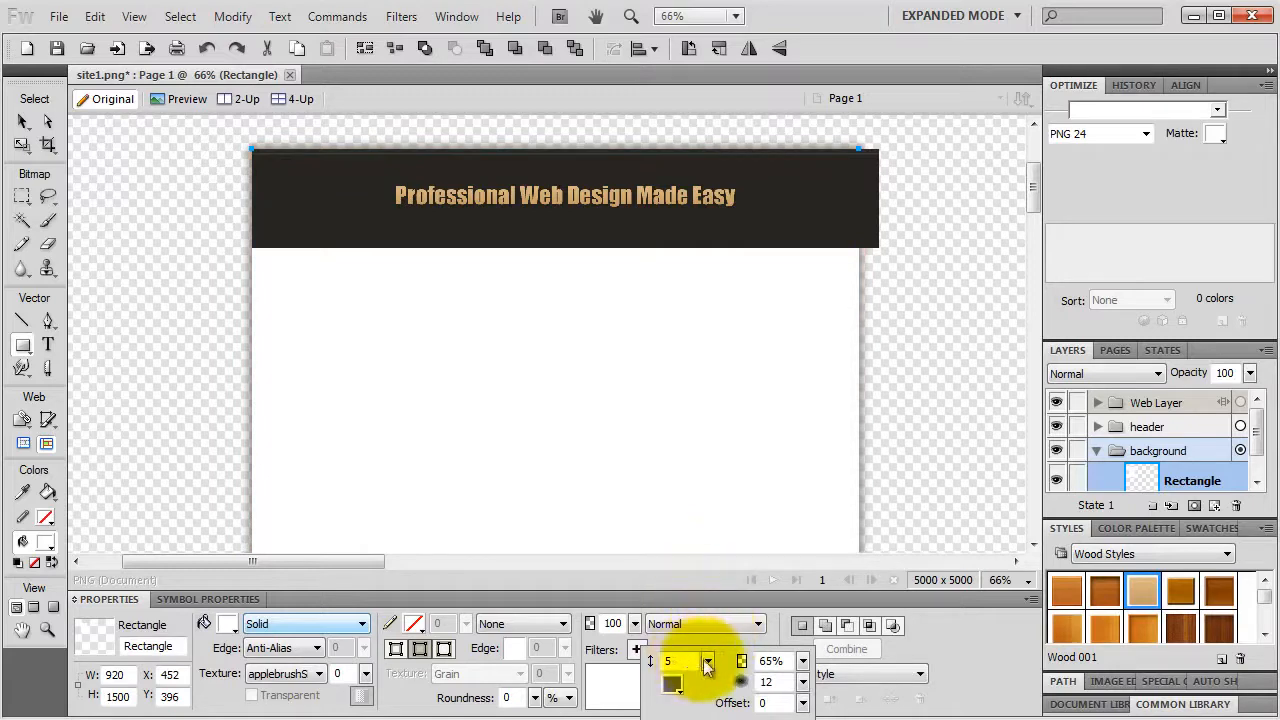
drag(708, 662, 713, 666)
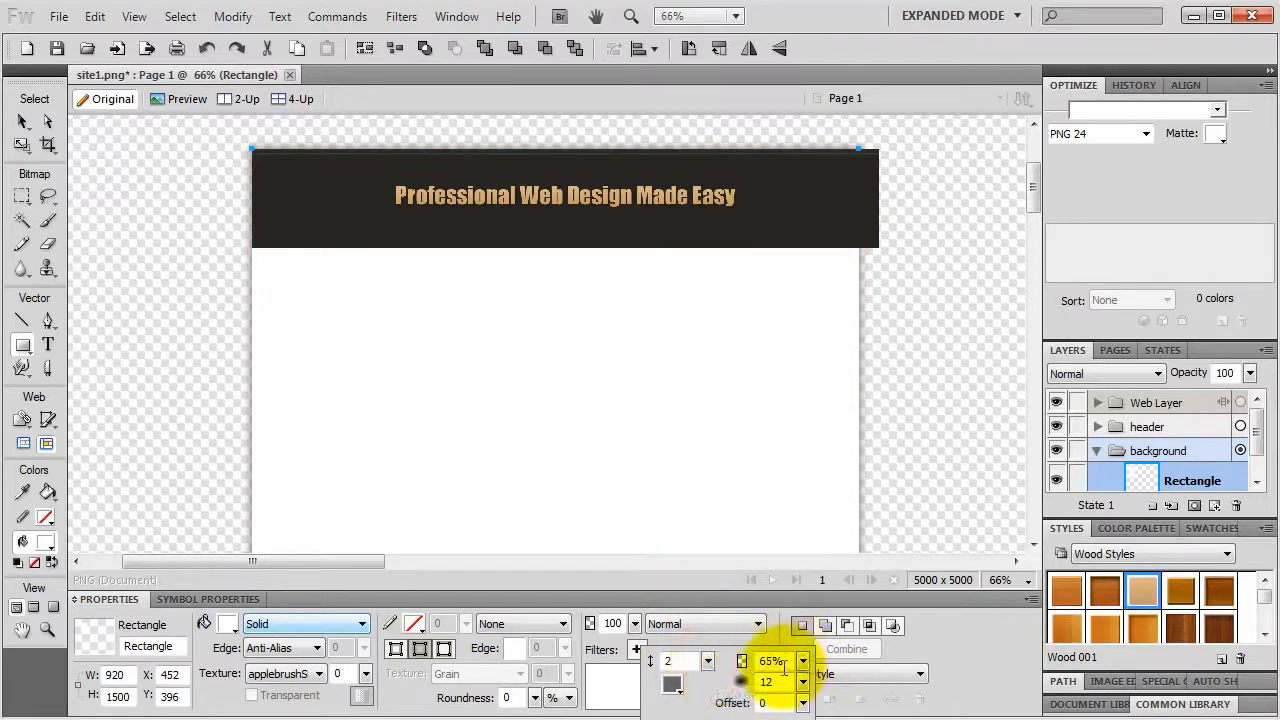
mouse_move(802, 661)
mouse_down()
mouse_move(808, 652)
mouse_move(808, 684)
mouse_up()
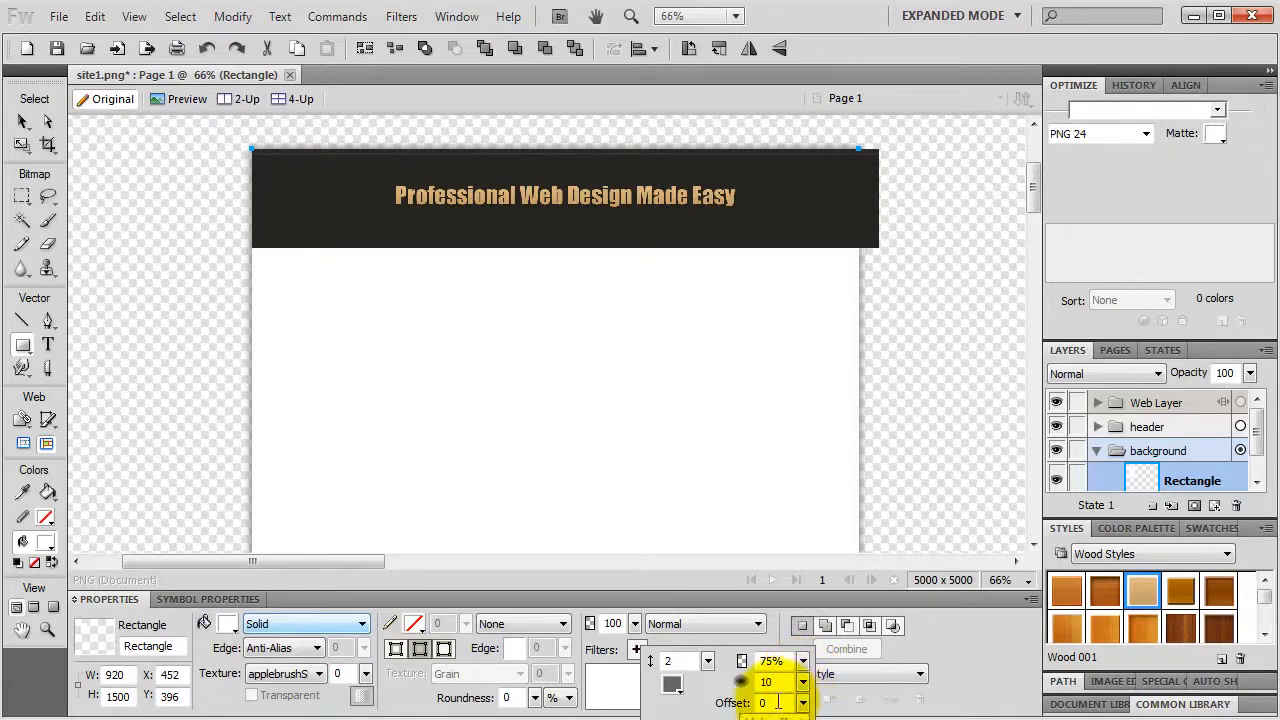
click(612, 684)
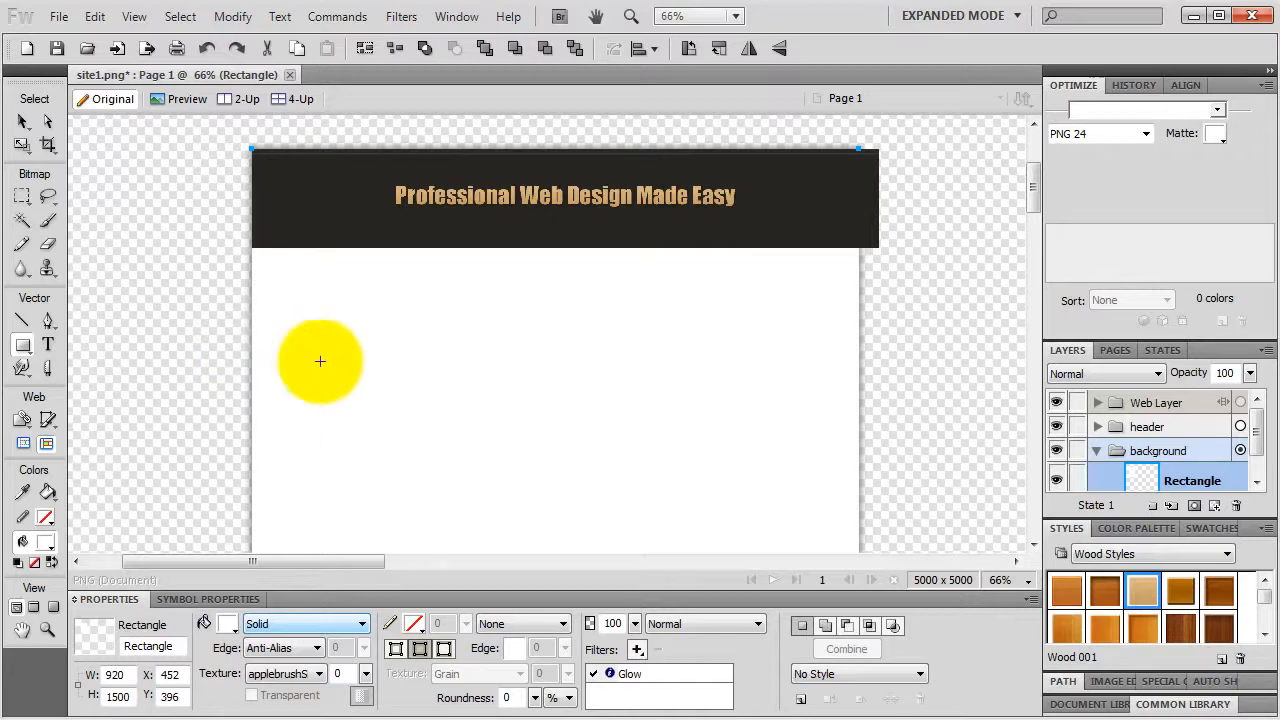
Step: Set the background rectangle's corner roundness to 5% and check its lower corner
click(508, 697)
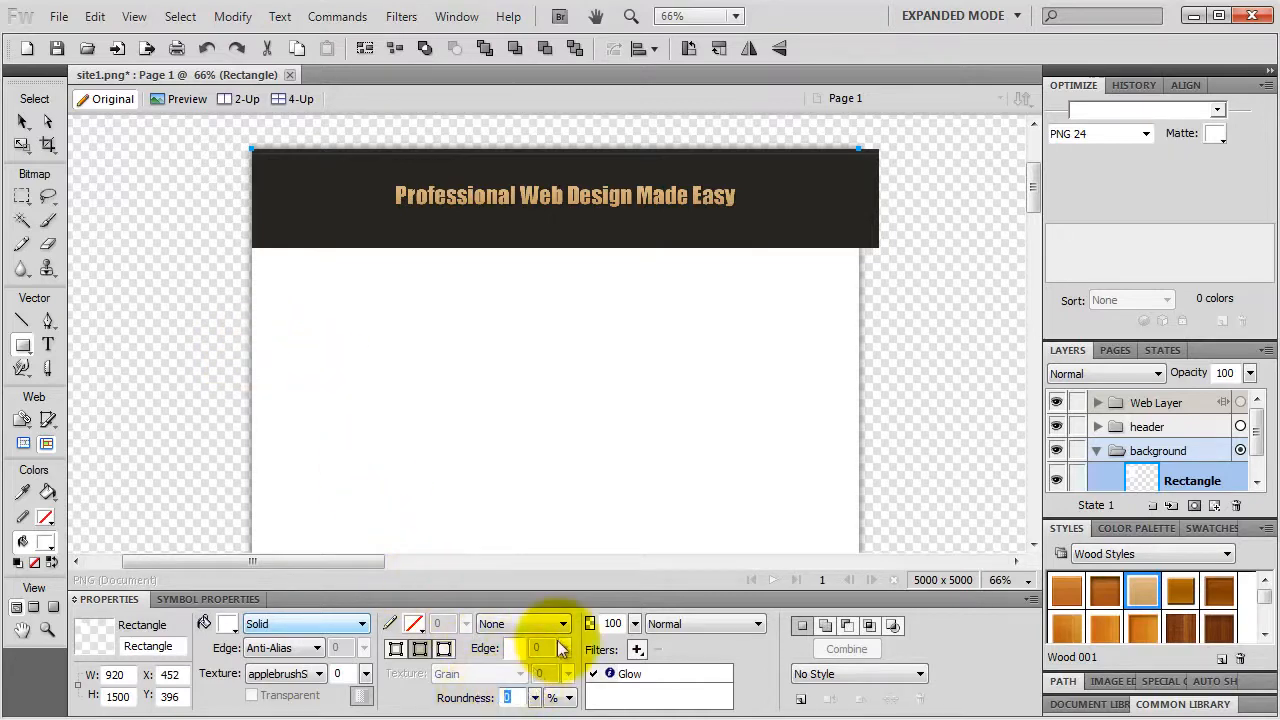
text(5)
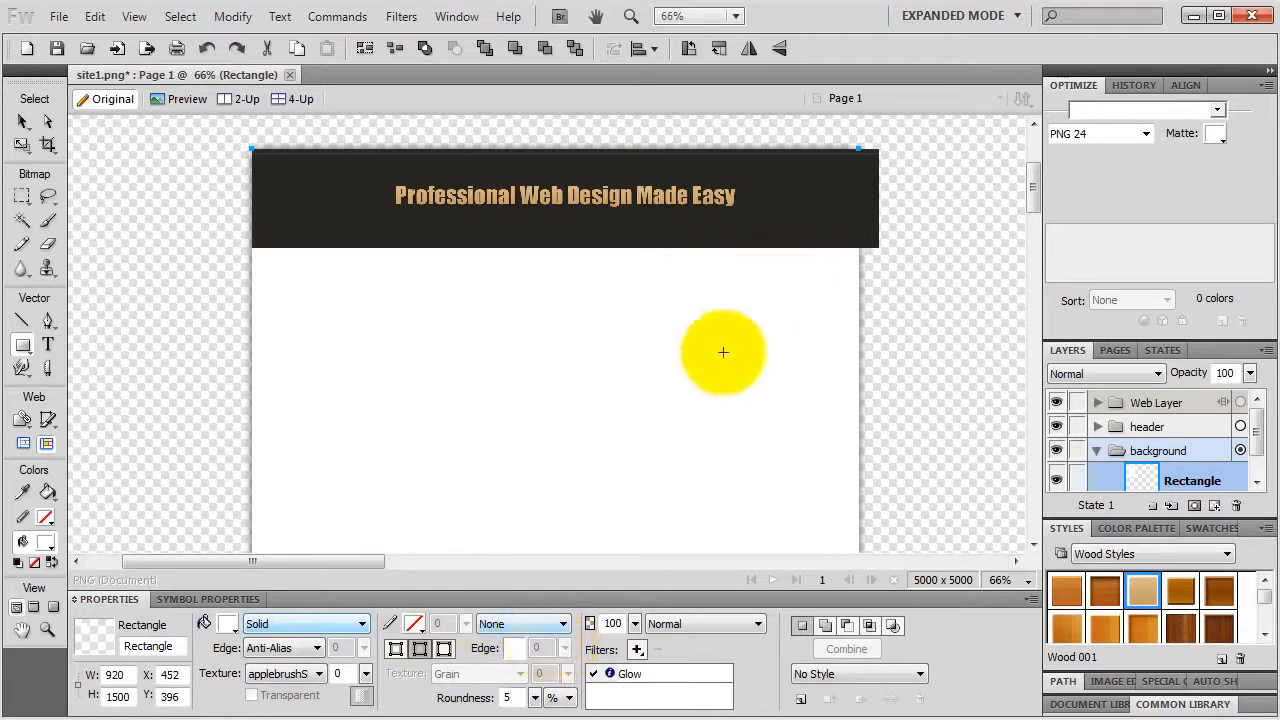
key(space)
drag(736, 460, 574, 150)
drag(674, 520, 612, 228)
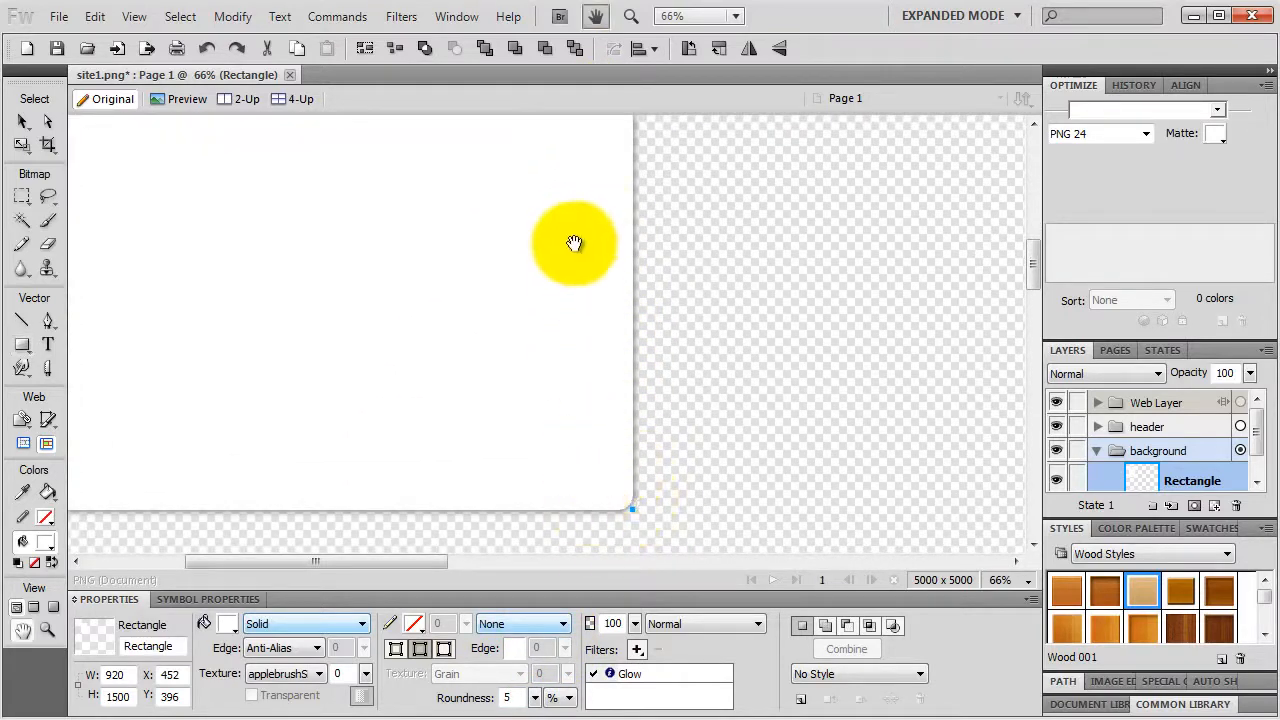
drag(532, 229, 675, 580)
drag(525, 160, 654, 446)
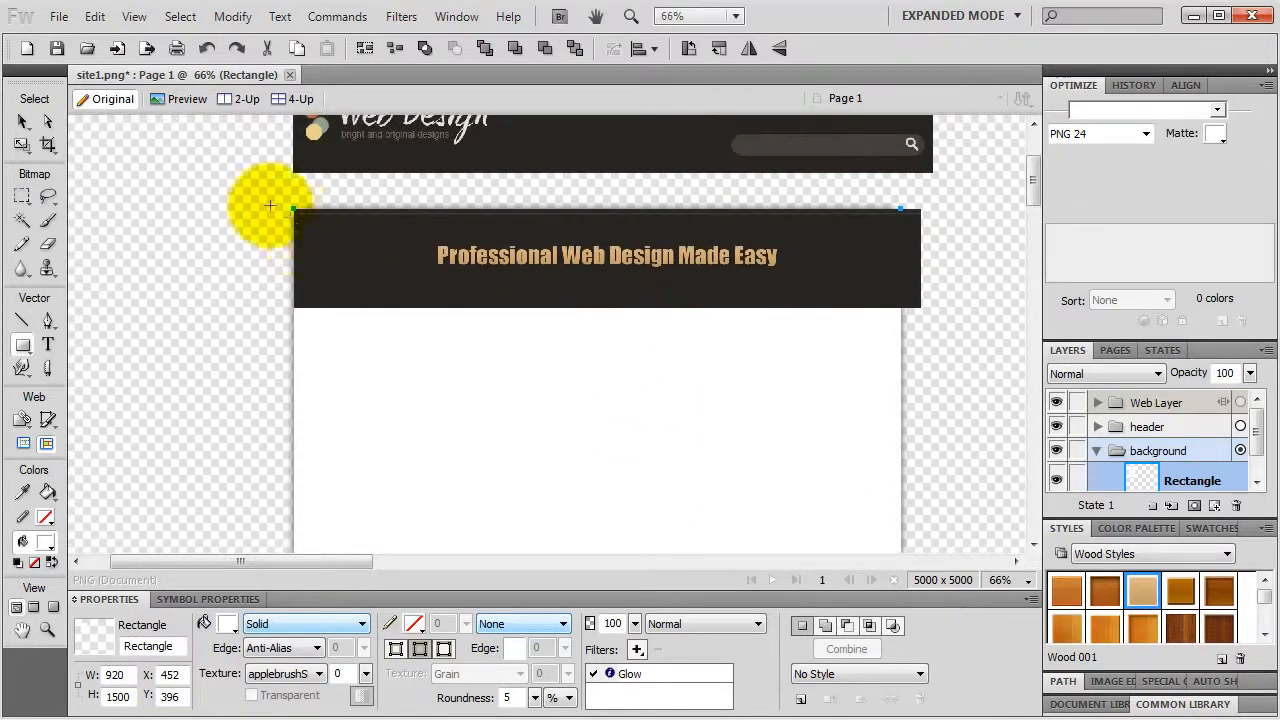
Step: Centre the white rectangle beneath the header at X 467, Y 437 and lock it in the background layer
click(20, 122)
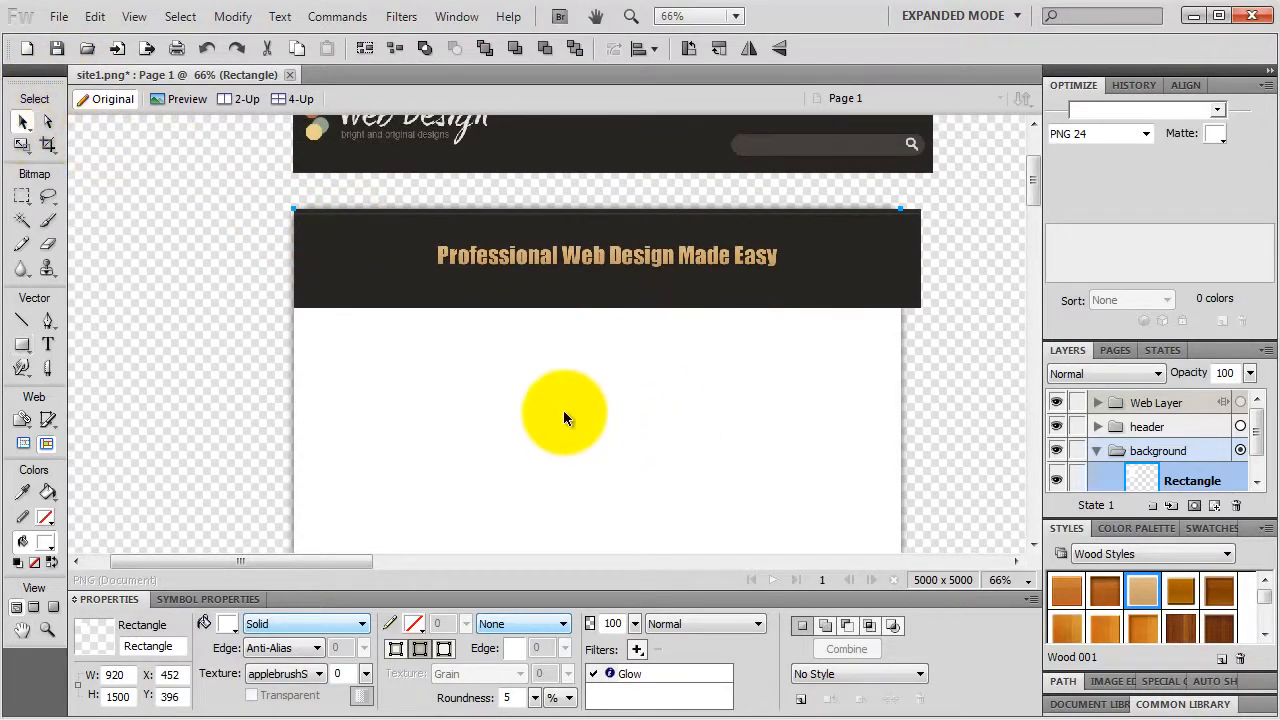
drag(563, 410, 573, 435)
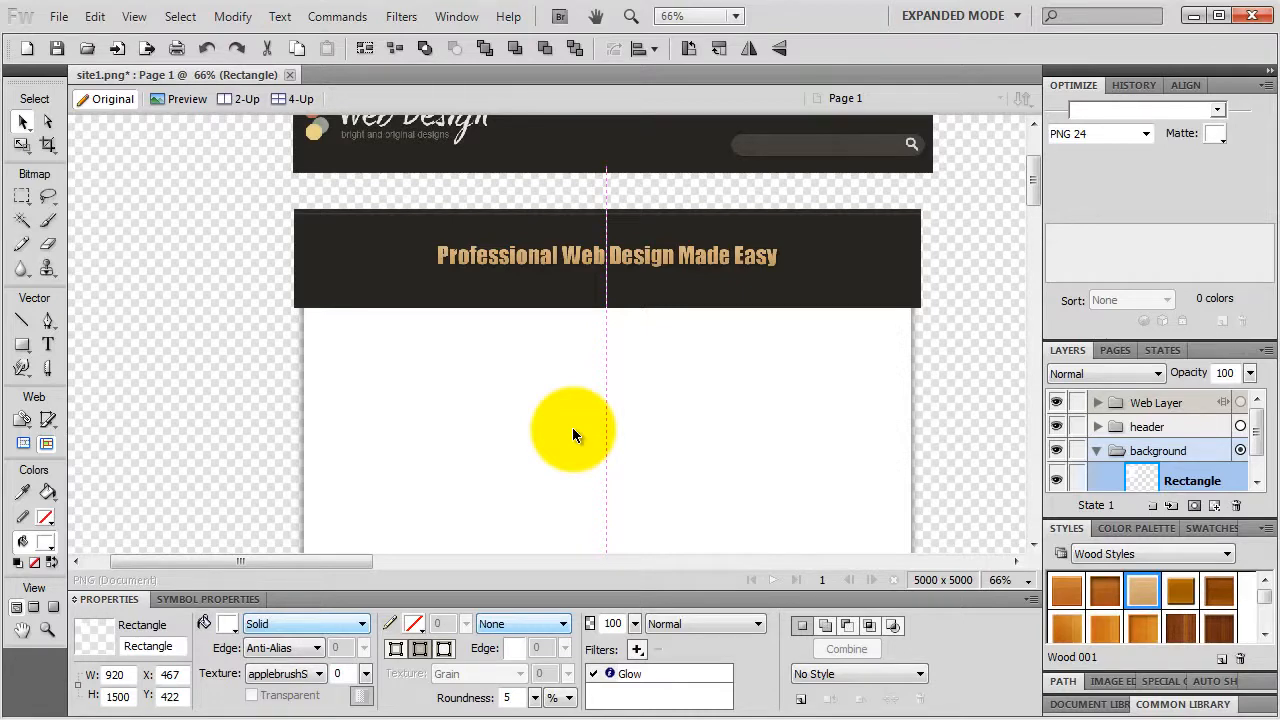
drag(573, 433, 570, 443)
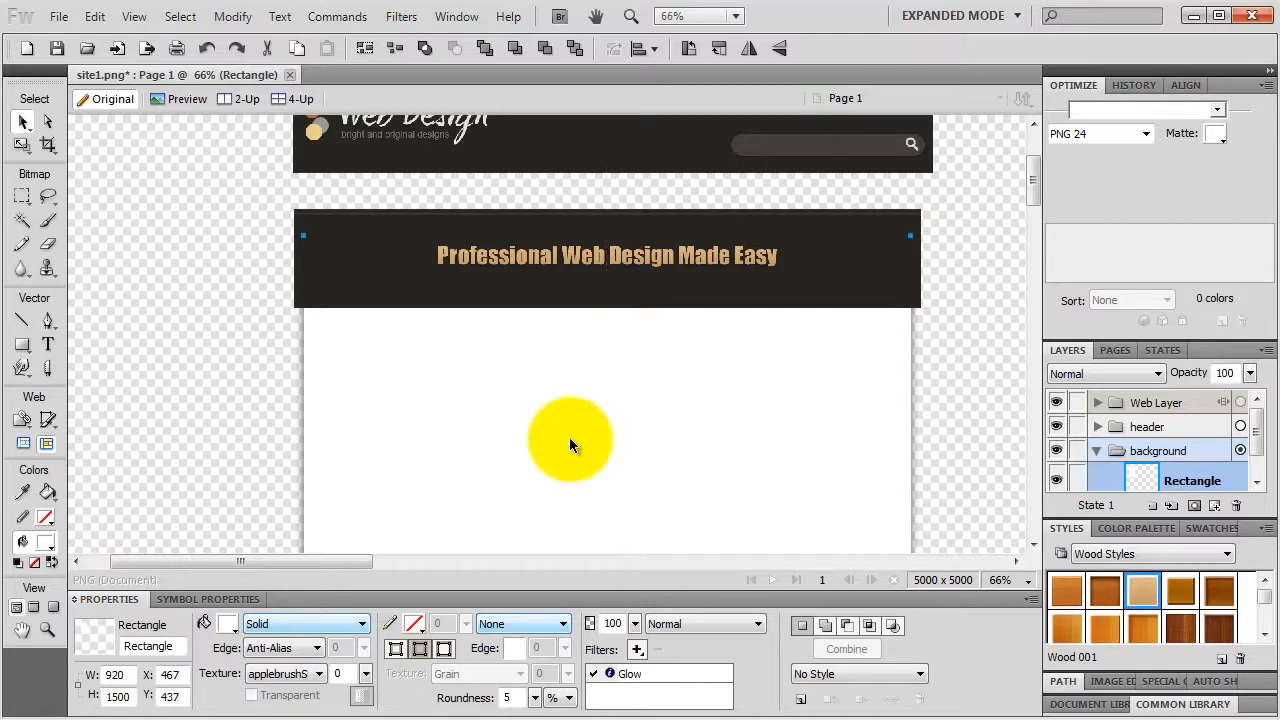
click(1076, 480)
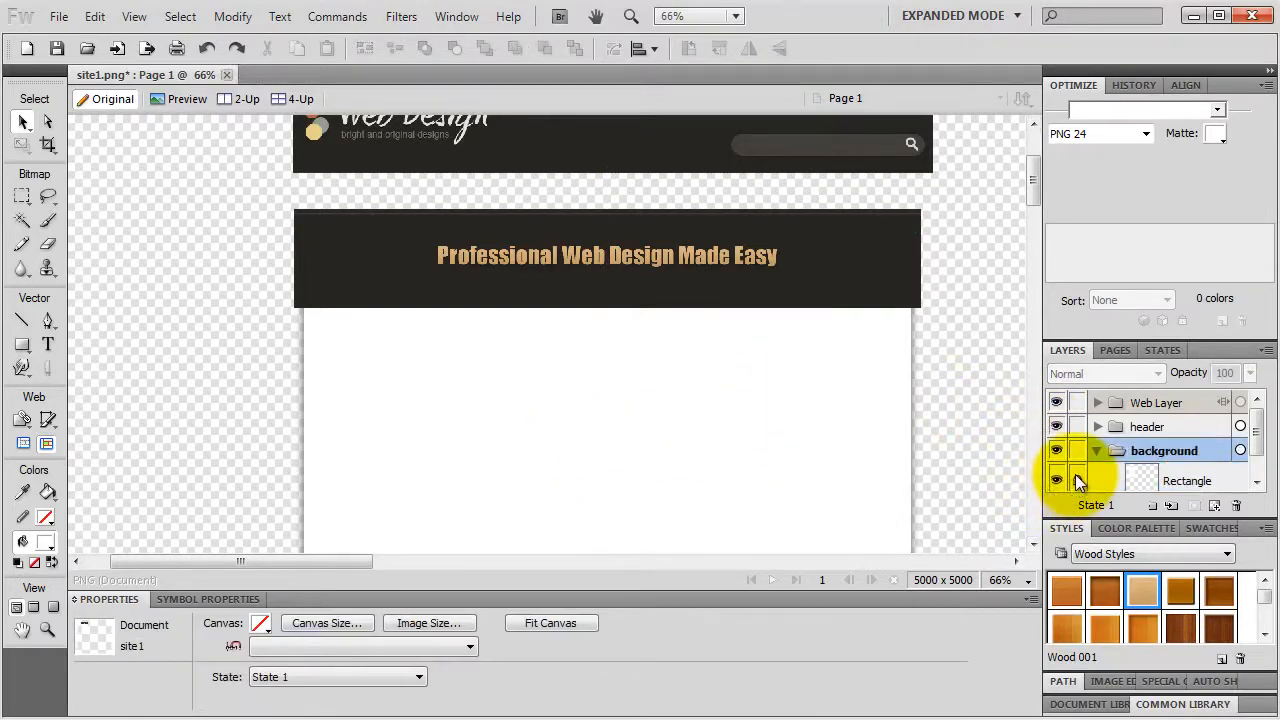
click(1077, 481)
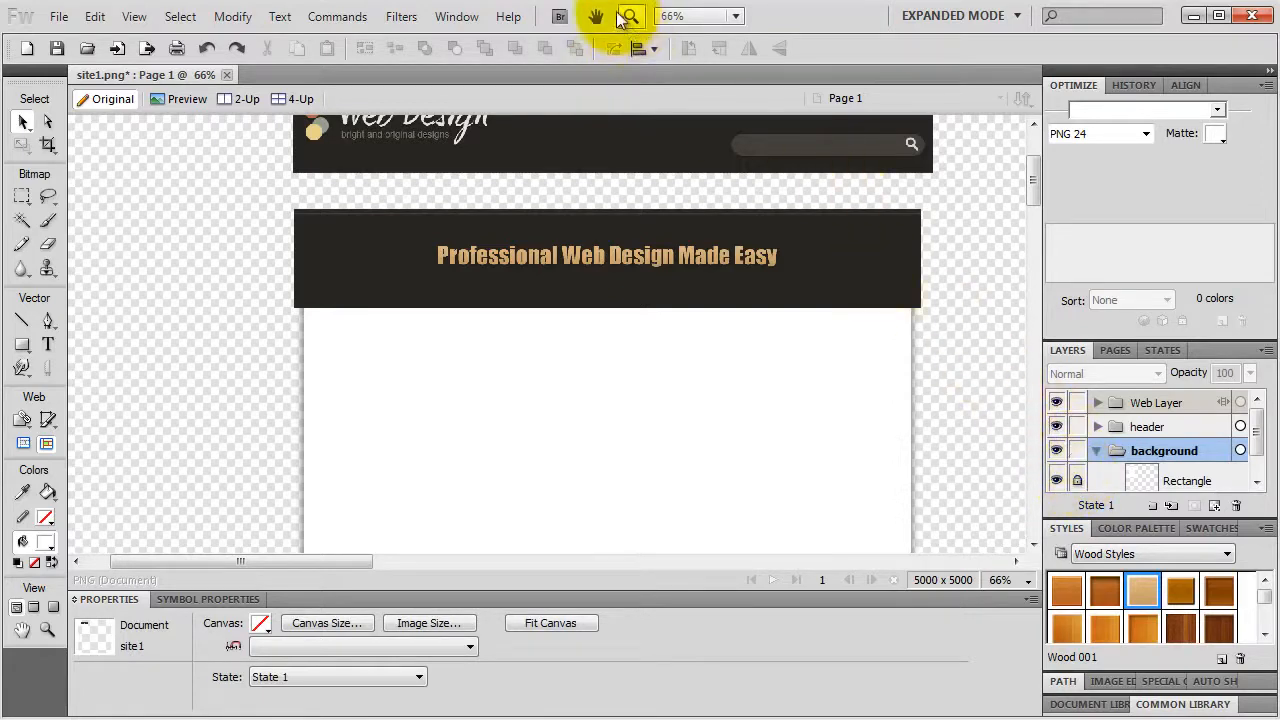
Step: Draw an arrow shape about 125 x 75 px just below the header near the page's right edge and fill it dark gray
drag(826, 440, 1003, 255)
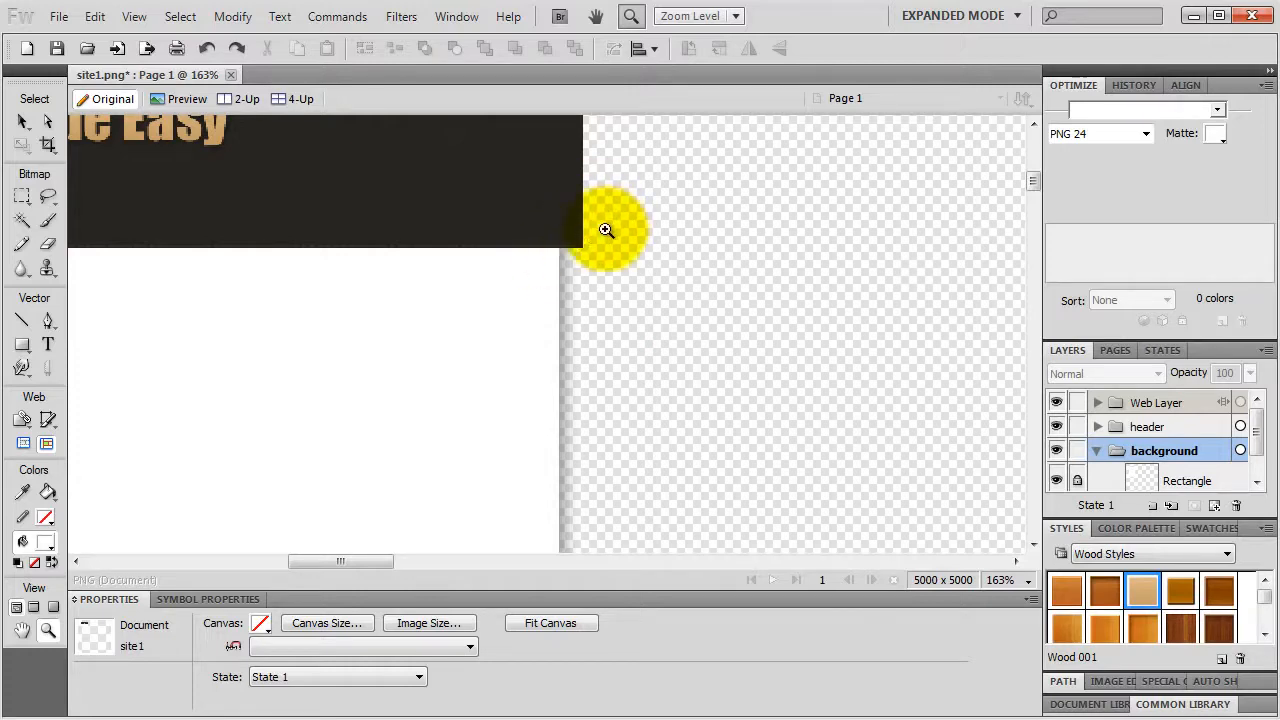
click(22, 344)
click(93, 434)
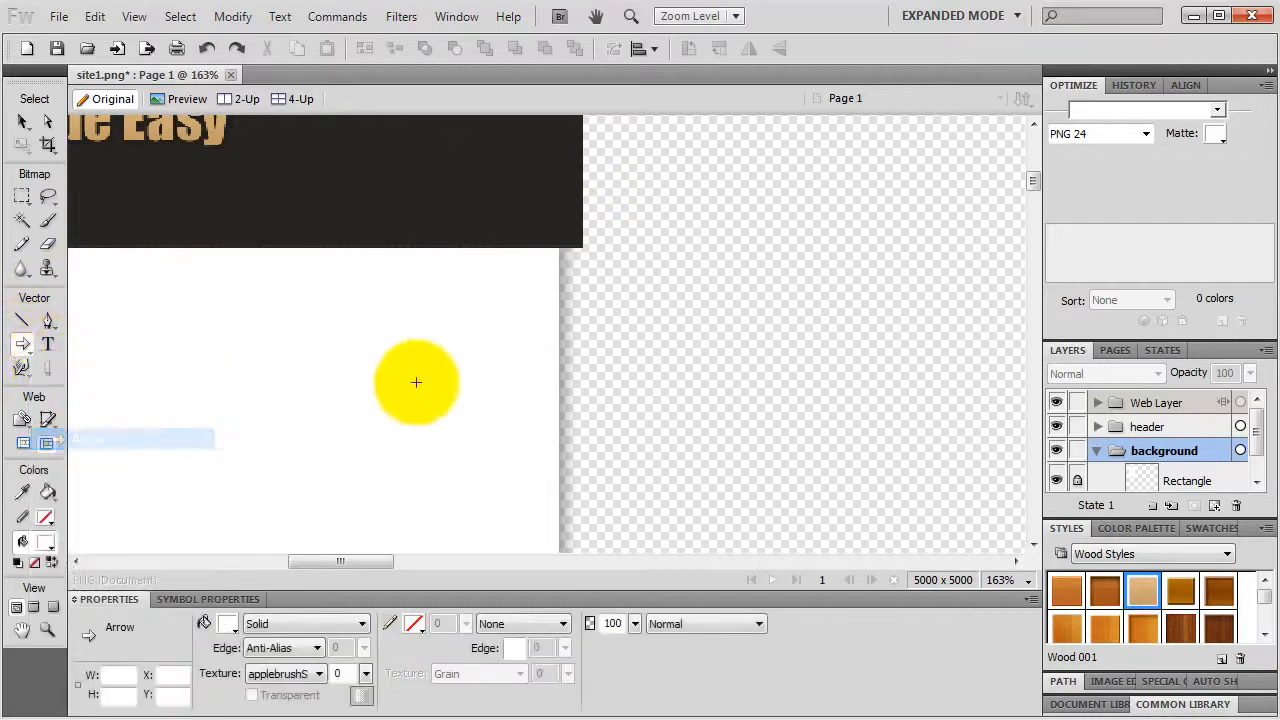
mouse_move(272, 394)
mouse_down()
mouse_move(338, 370)
mouse_move(476, 272)
mouse_up()
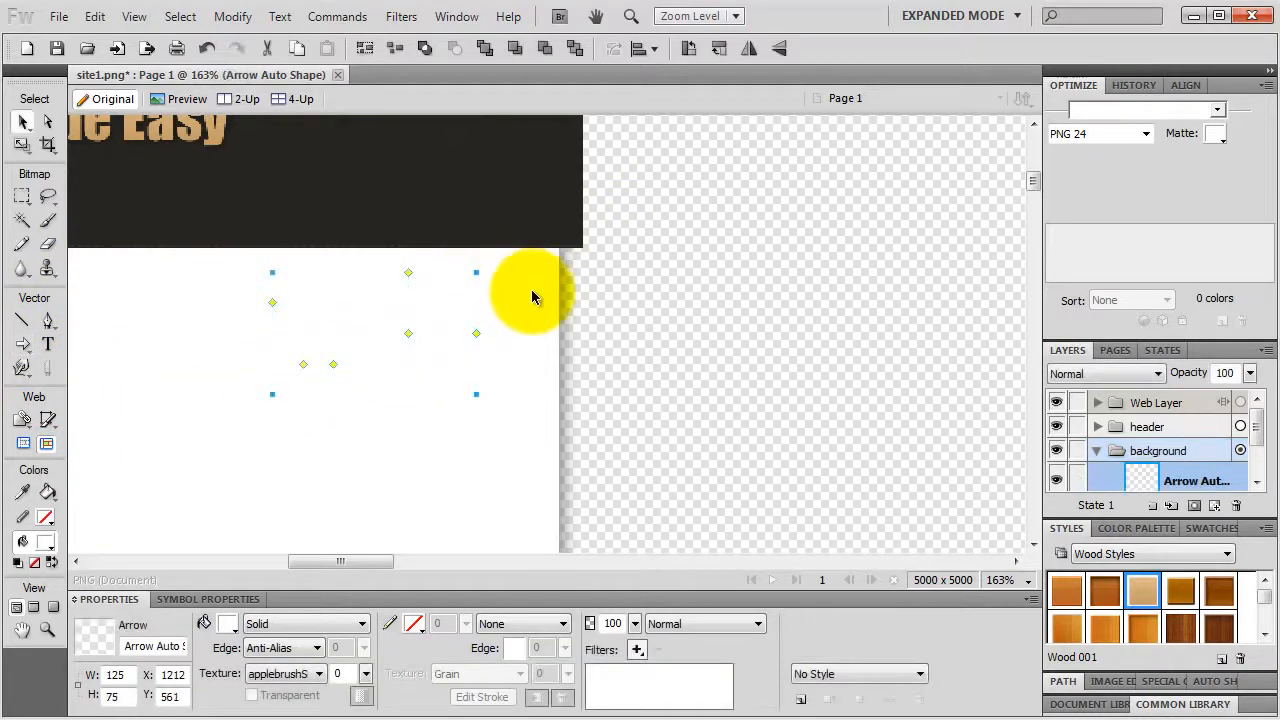
click(232, 628)
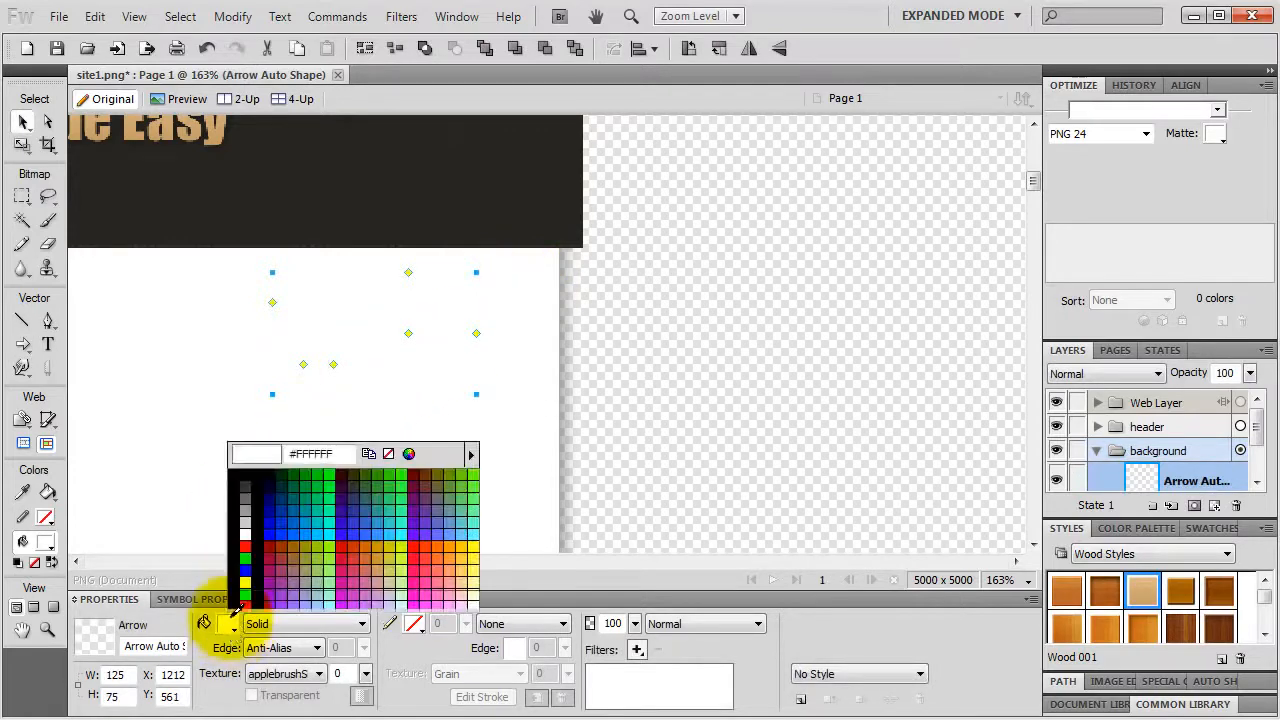
click(232, 617)
click(234, 625)
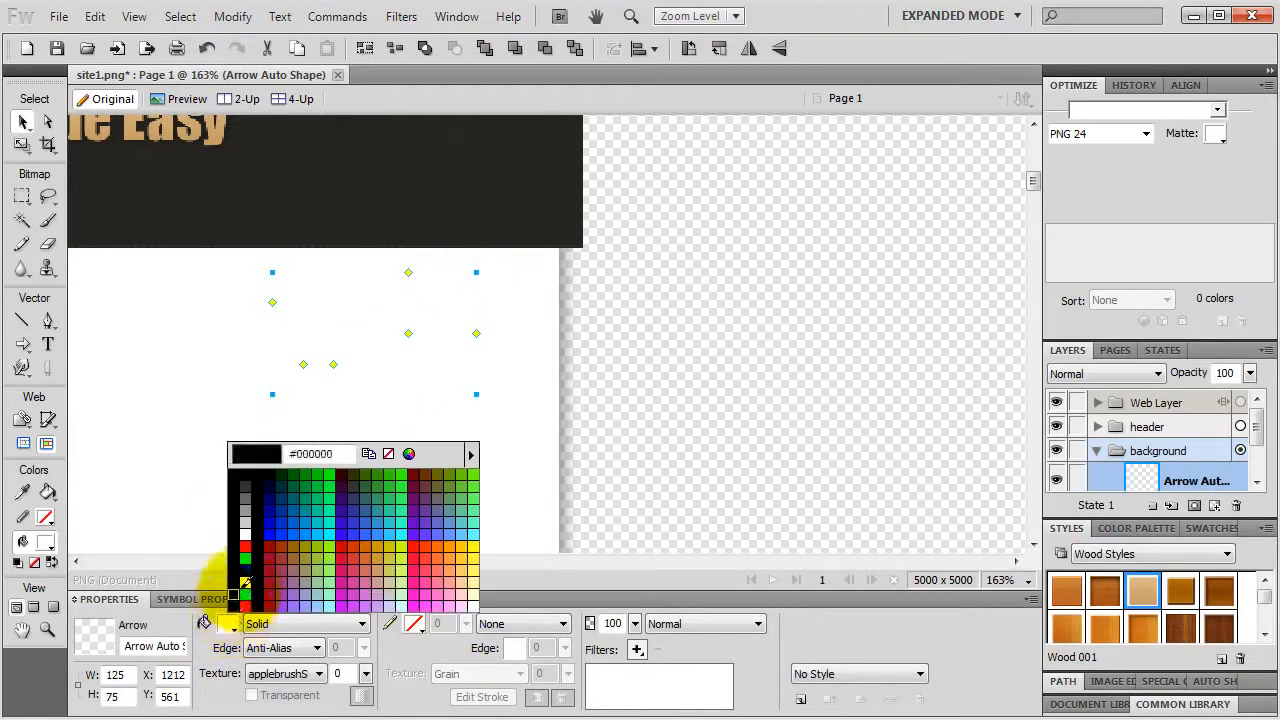
click(245, 487)
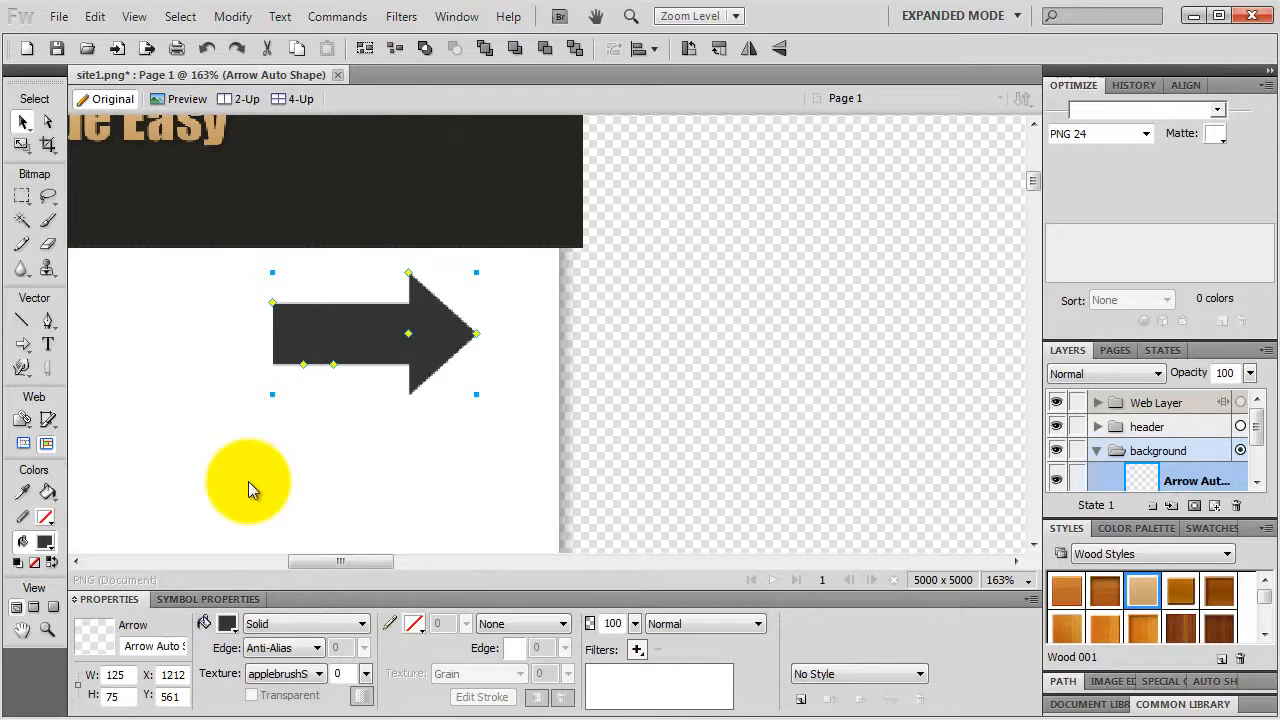
Step: Resize the dark gray arrow below the header to 100 px wide and 50 px high
click(115, 675)
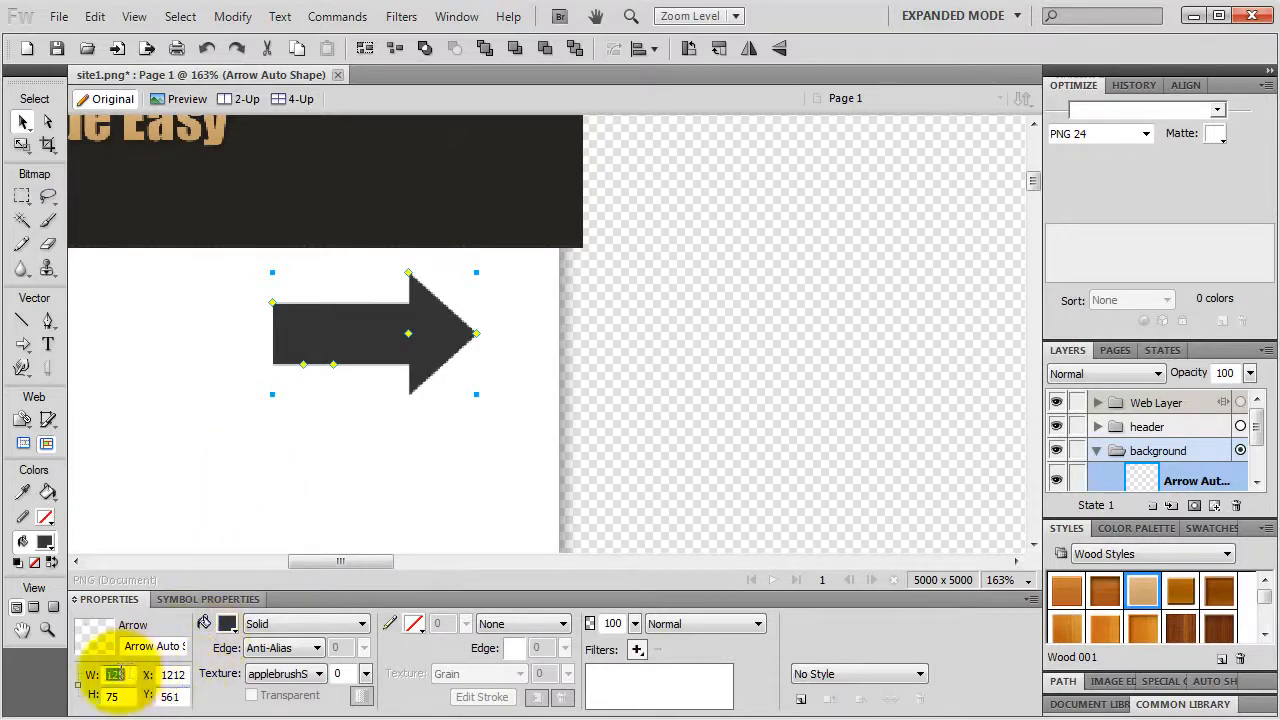
text(100)
key(Return)
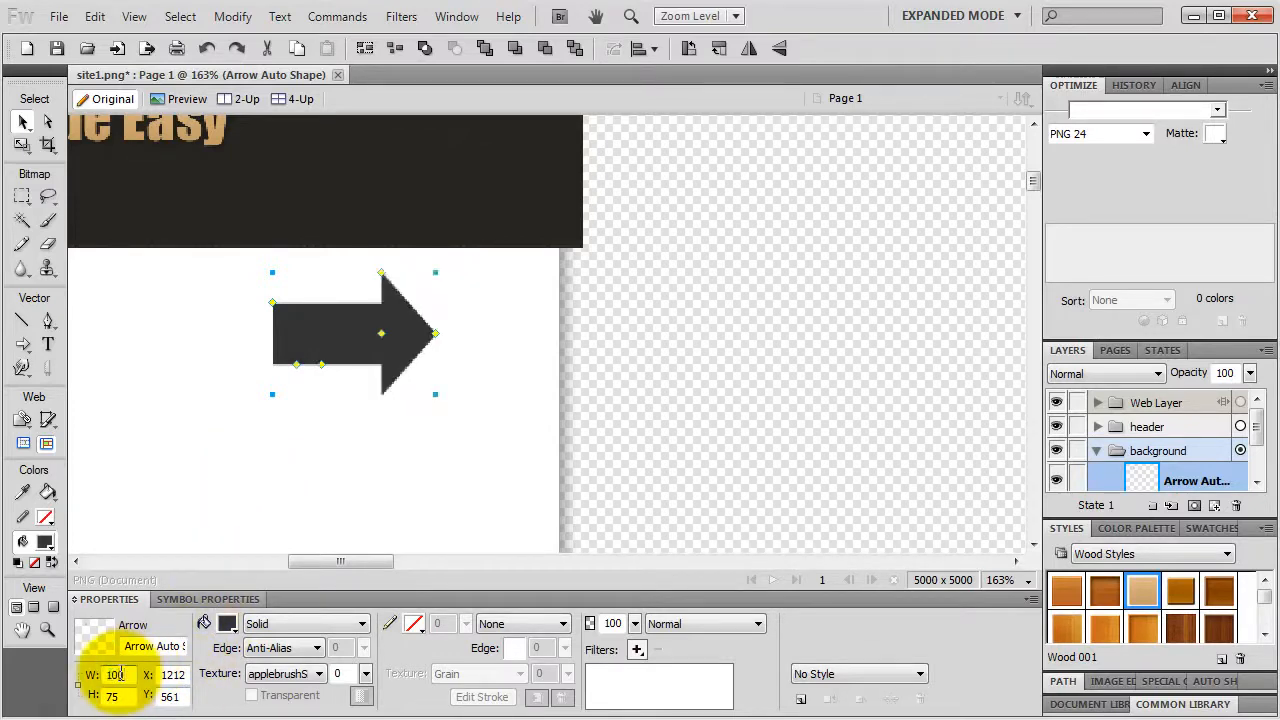
click(118, 696)
text(50)
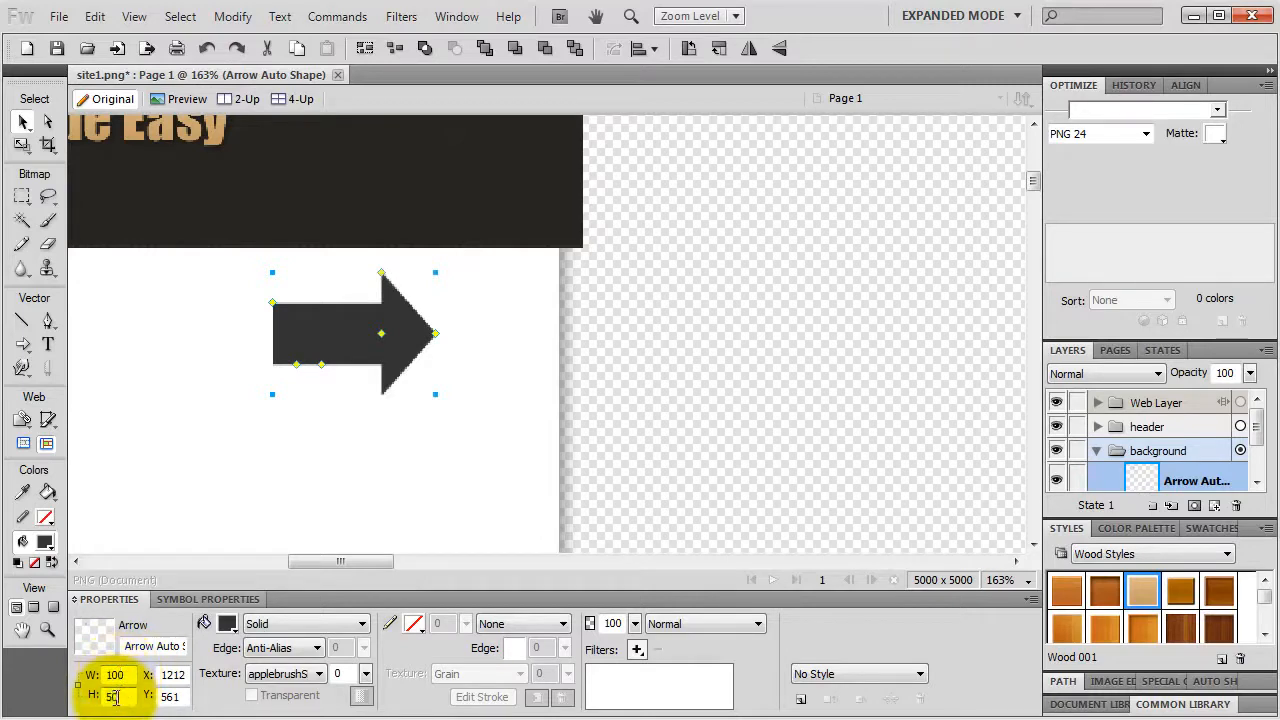
key(Return)
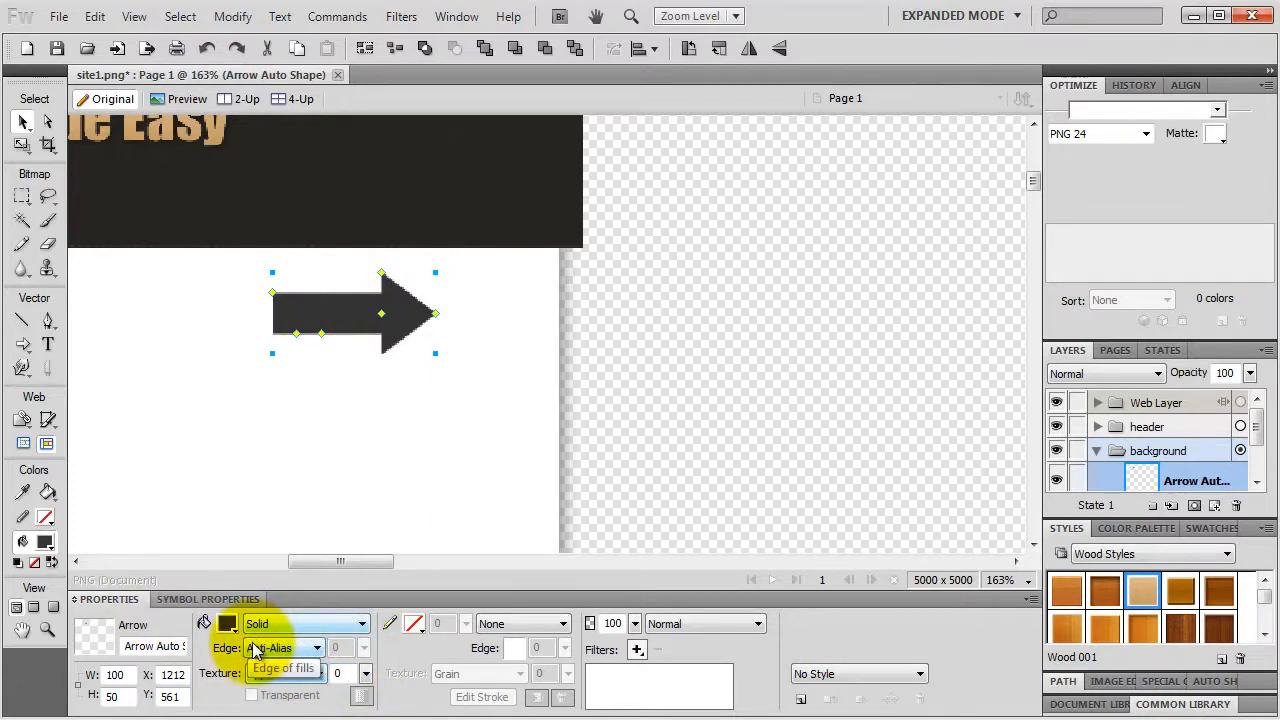
click(231, 16)
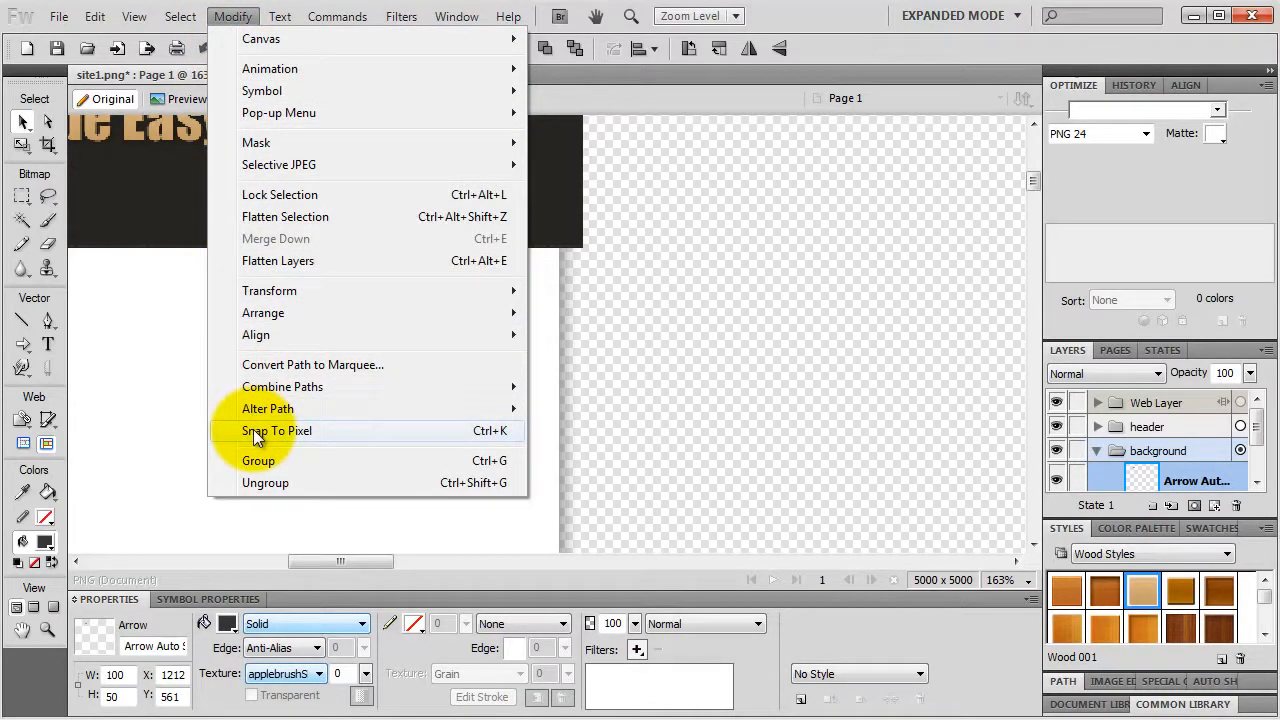
click(138, 424)
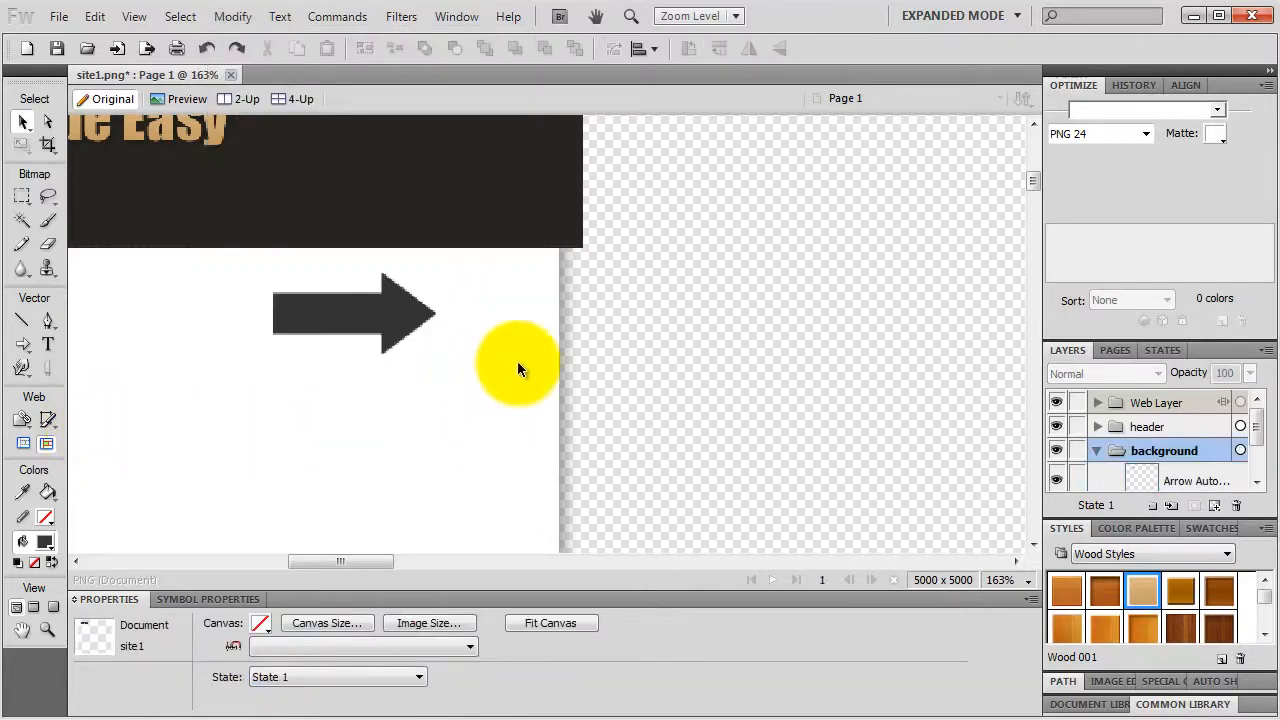
Step: Nudge the arrow up and to the right until its tip reaches the header's lower-right corner, about X 1302, Y 520
click(400, 316)
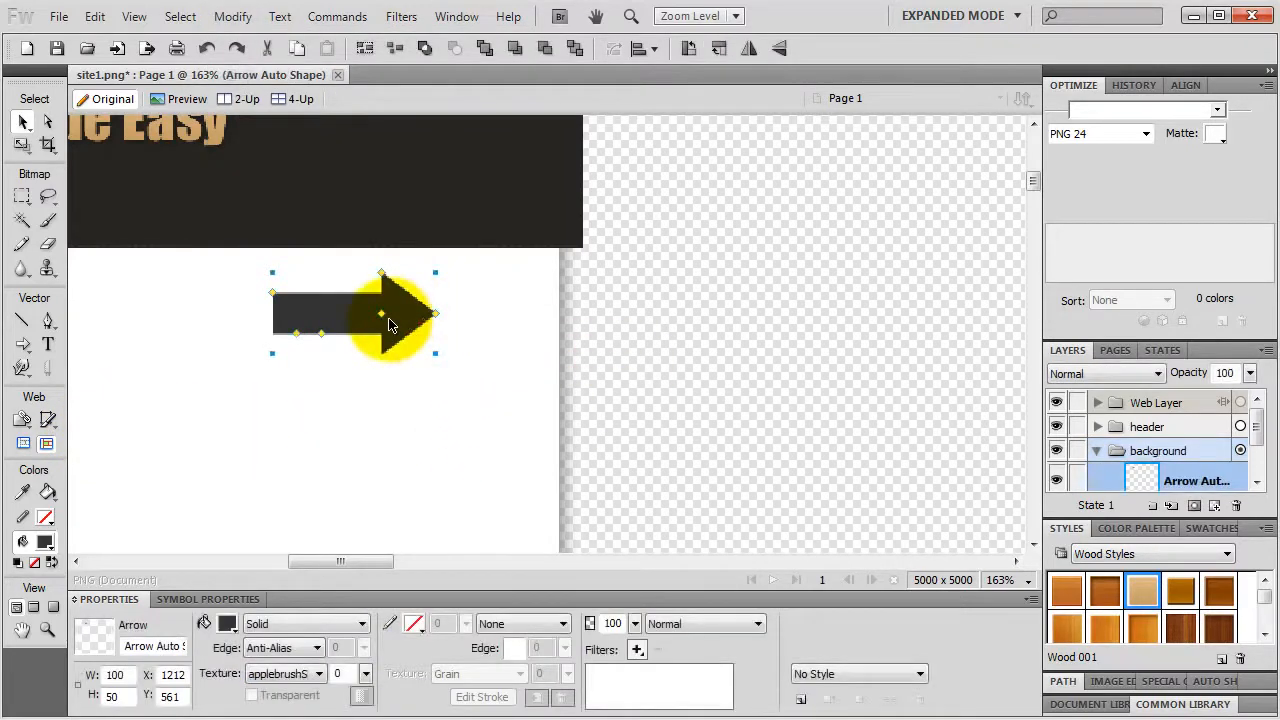
key(Right)
key(Up)
key(Up)
key(Right)
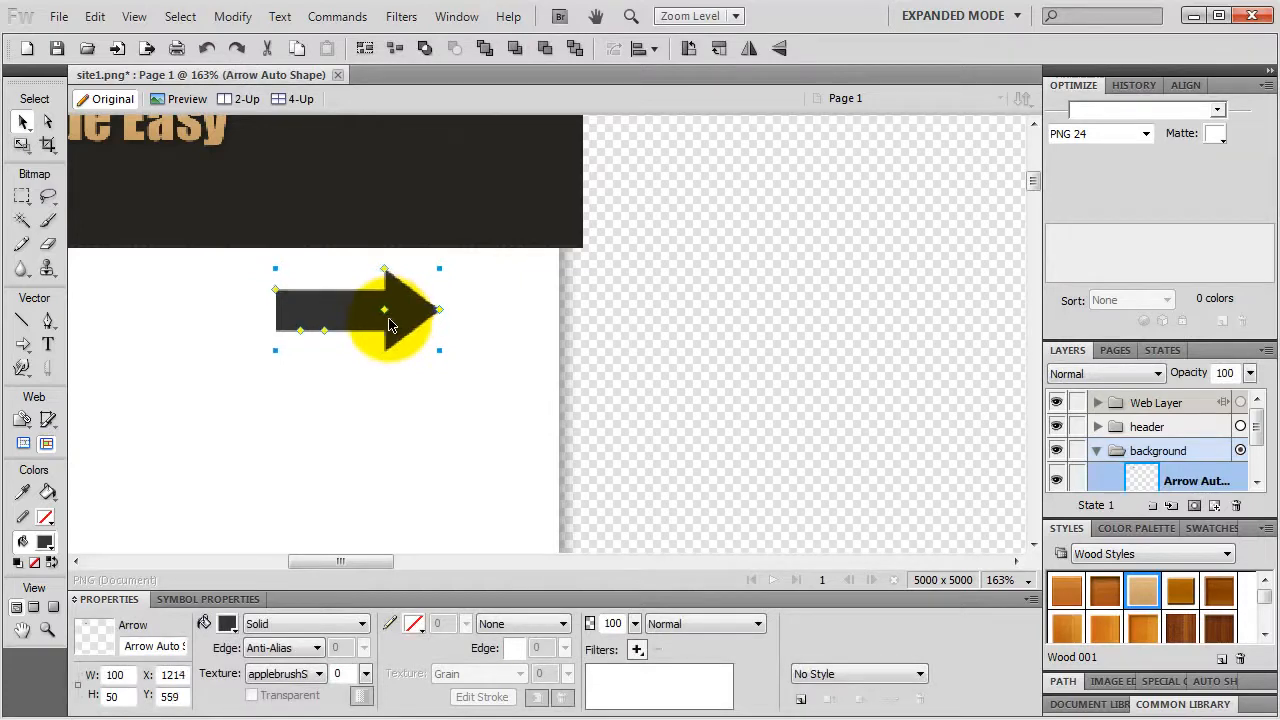
key(shift+Right)
key(shift+Right)
key(shift+Right)
key(shift+Right)
key(shift+Right)
key(shift+Right)
key(shift+Right)
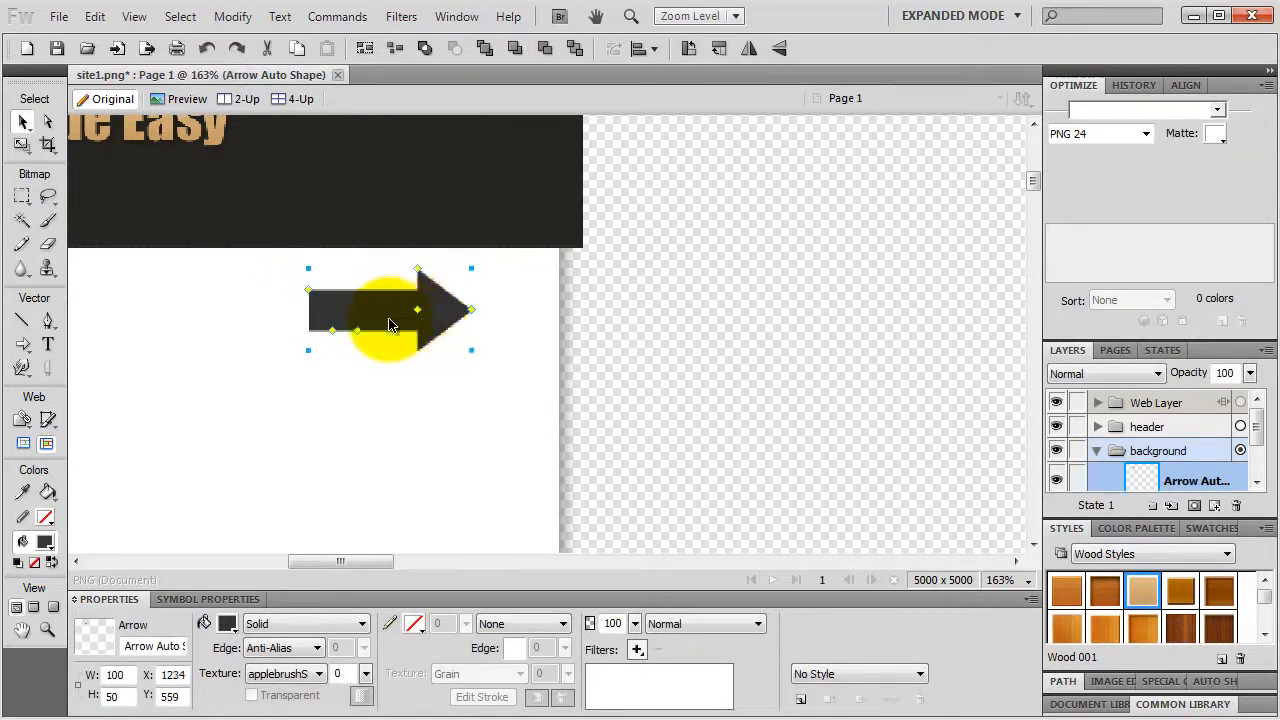
key(shift+Up)
key(shift+Up)
key(shift+Up)
key(shift+Up)
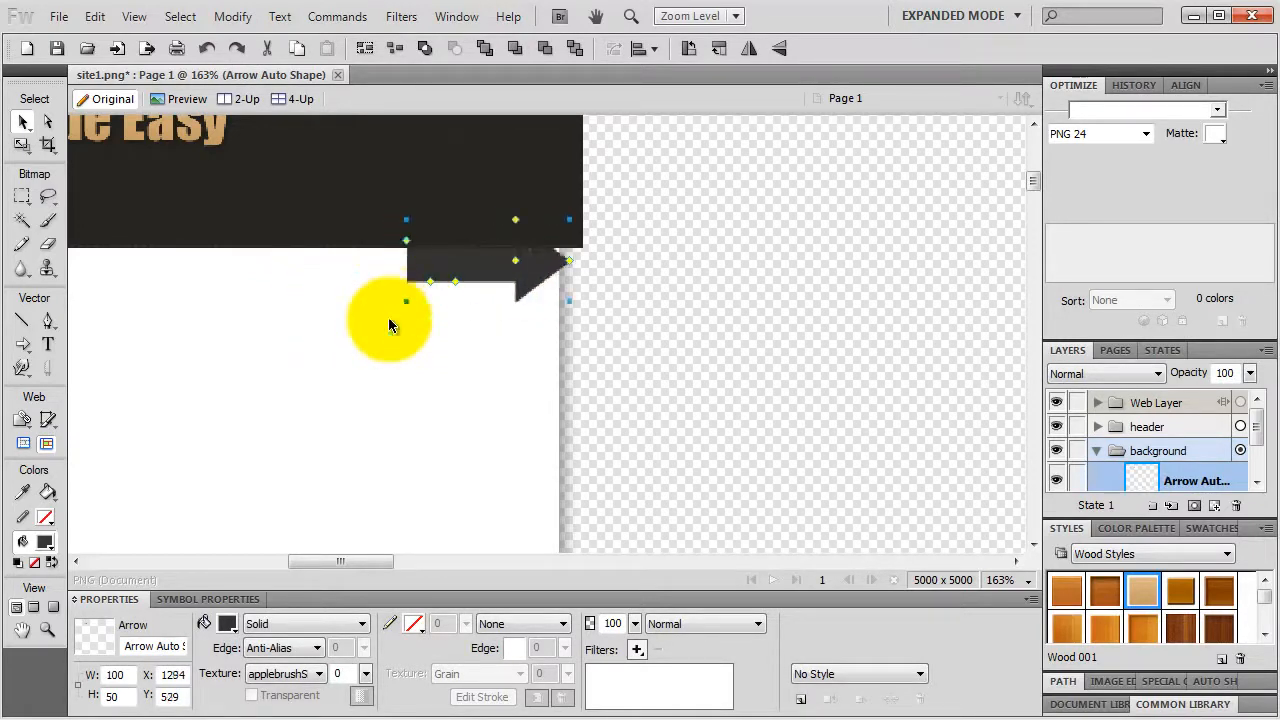
key(shift+Right)
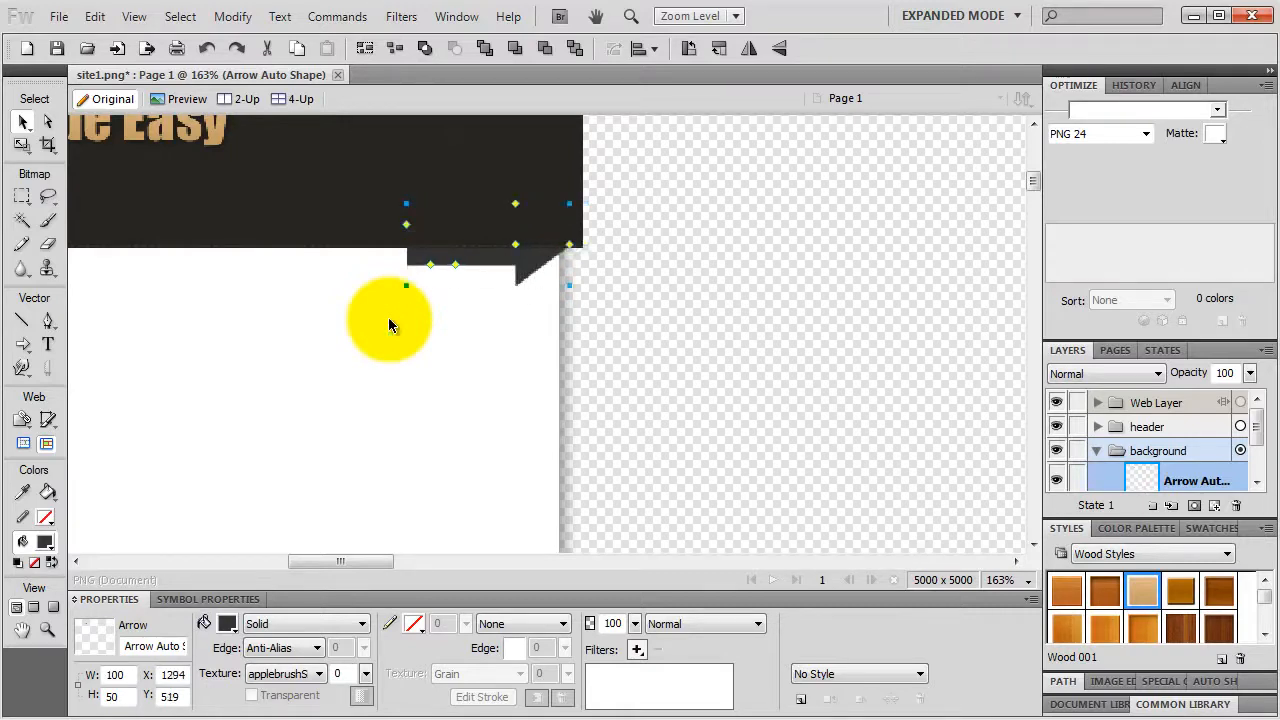
key(shift+Right)
key(Left)
key(Left)
key(Down)
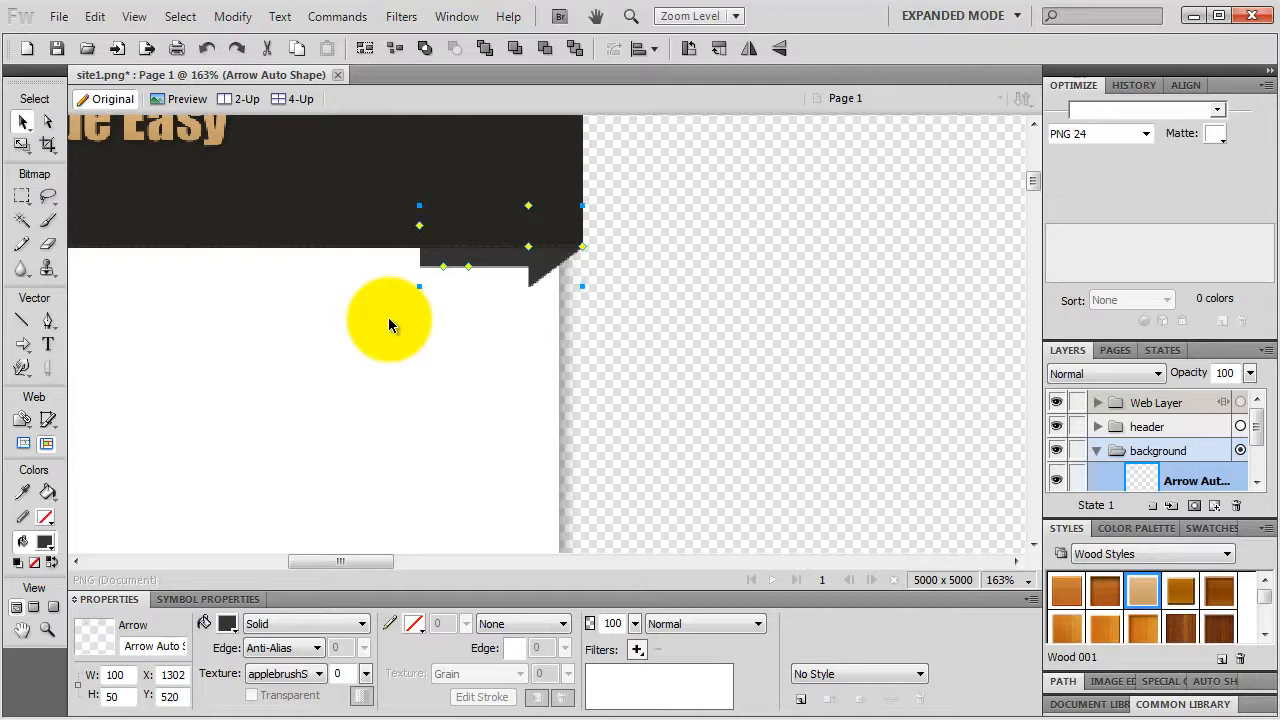
Step: Fine-tune the arrow's position to X 1302, Y 521 so its tip lines up with the header's right edge
key(ctrl+=)
key(ctrl+=)
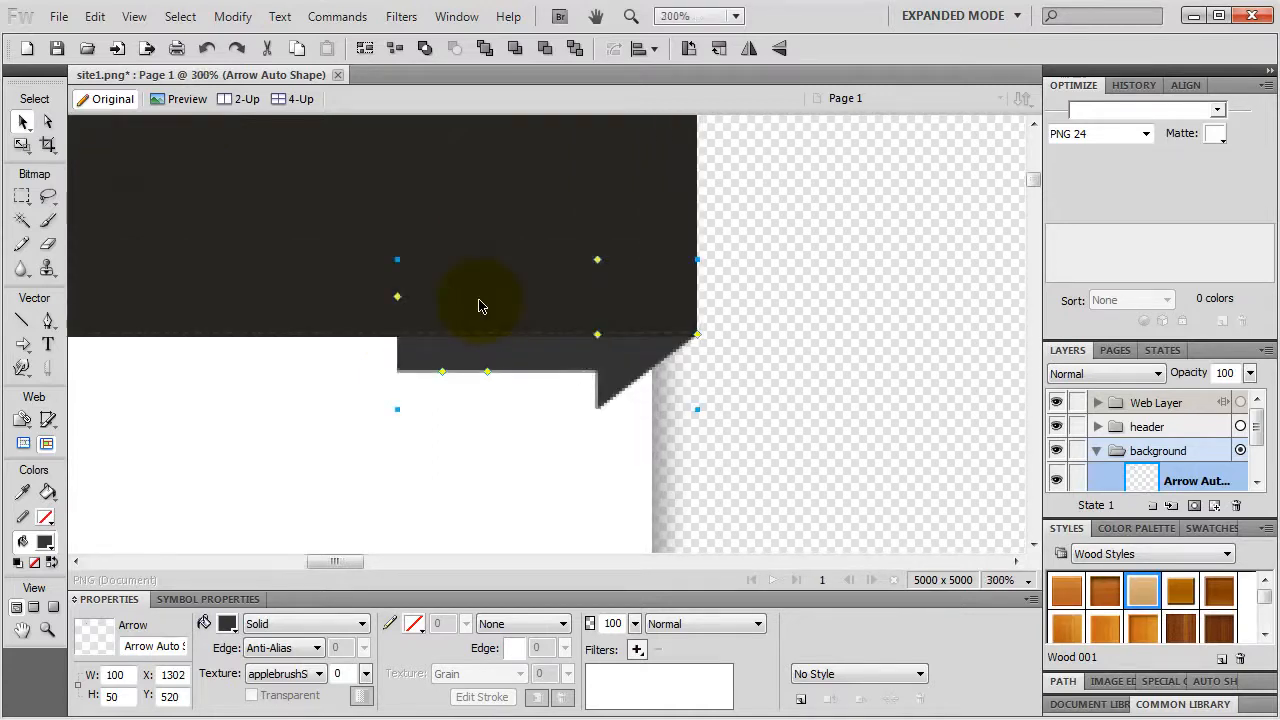
key(Left)
key(Left)
key(Left)
key(Left)
key(Down)
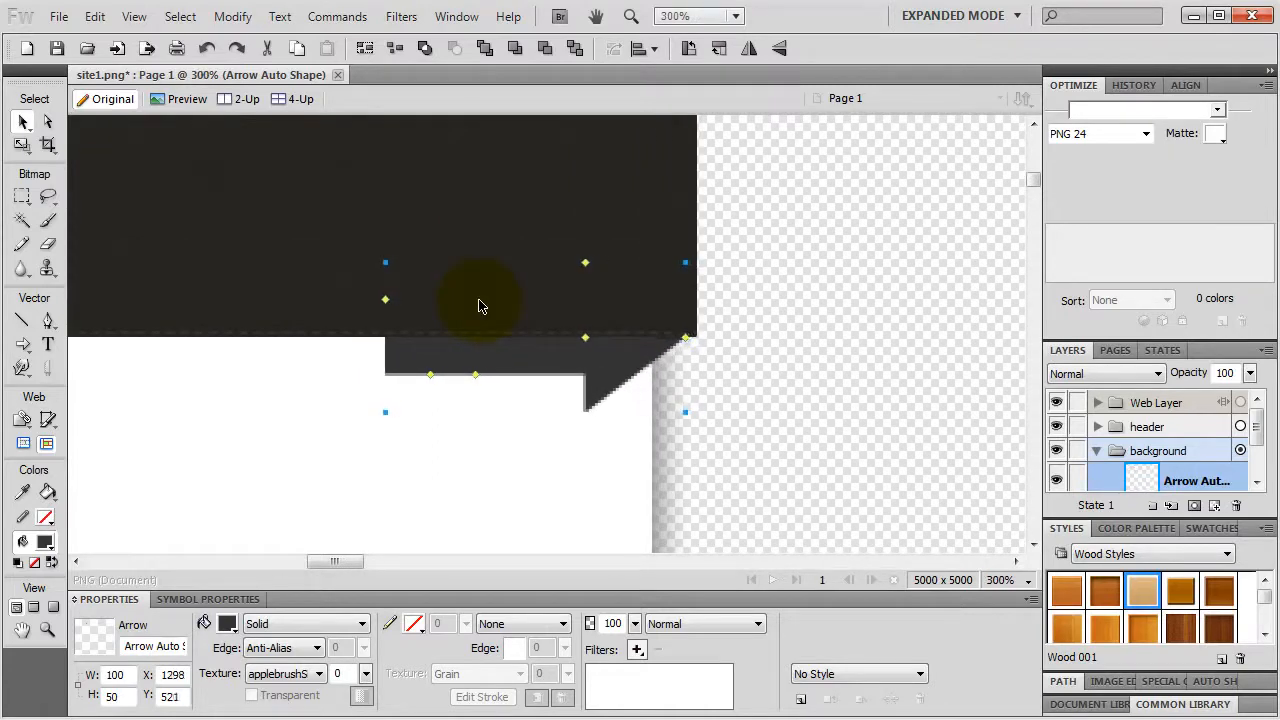
key(Right)
key(Right)
key(Right)
click(640, 389)
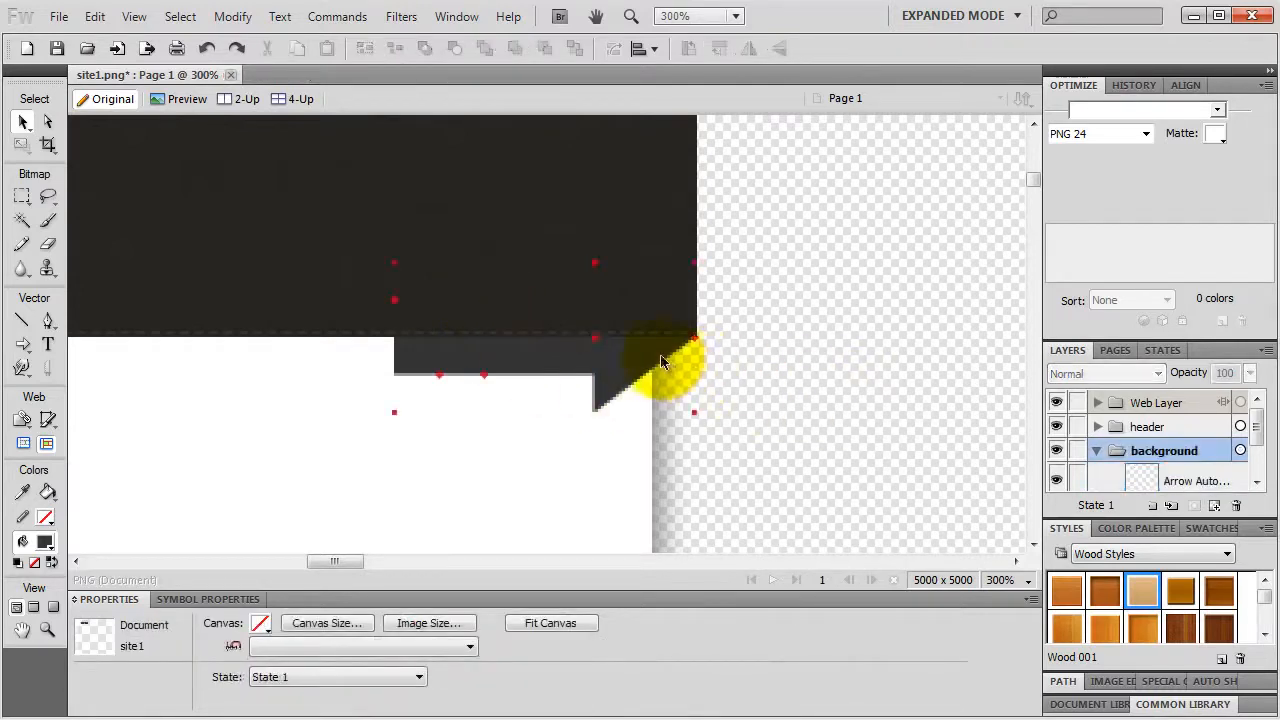
click(660, 362)
key(Right)
click(803, 330)
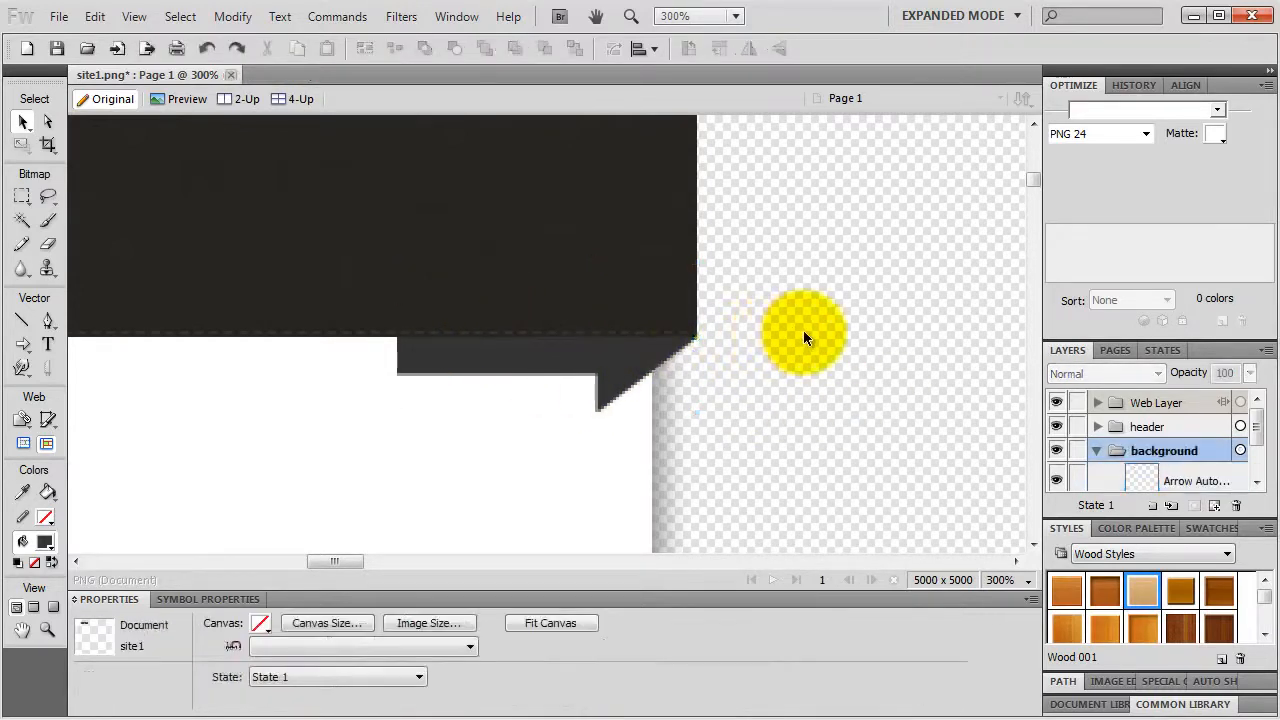
click(680, 354)
click(815, 340)
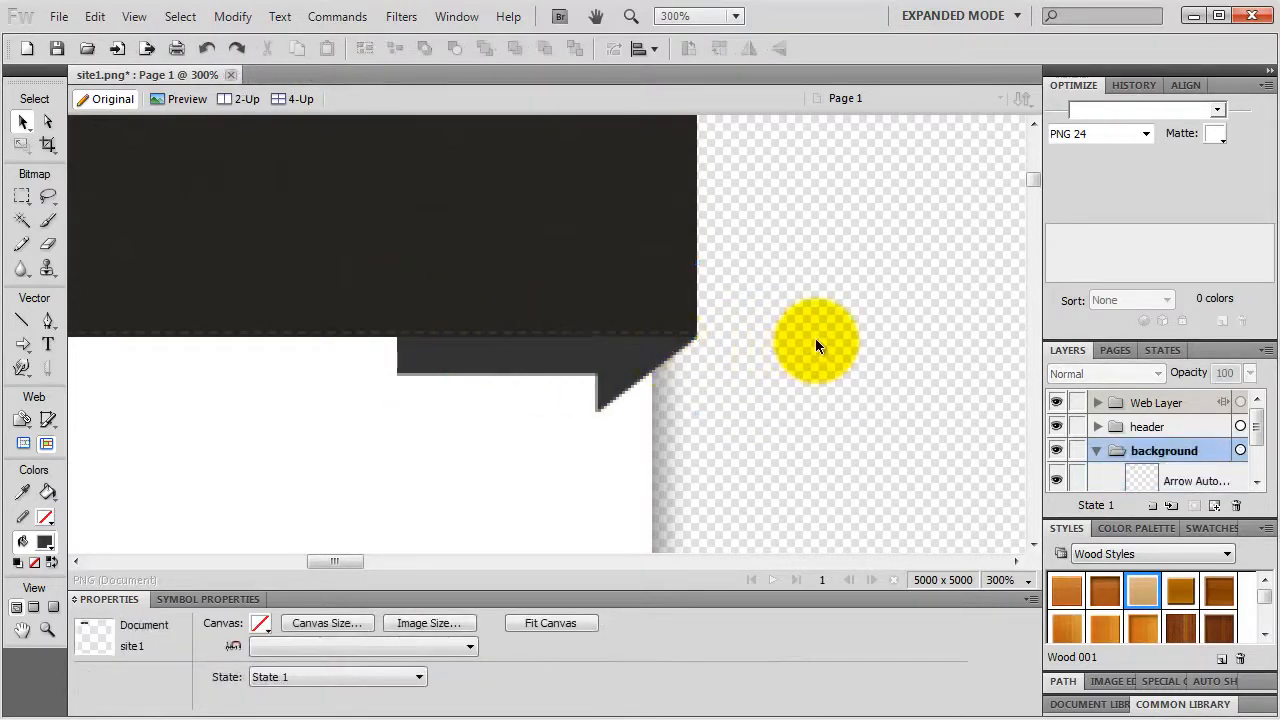
Step: Move the arrow below the locked white rectangle in the background layer's stacking order
drag(1259, 426, 1200, 485)
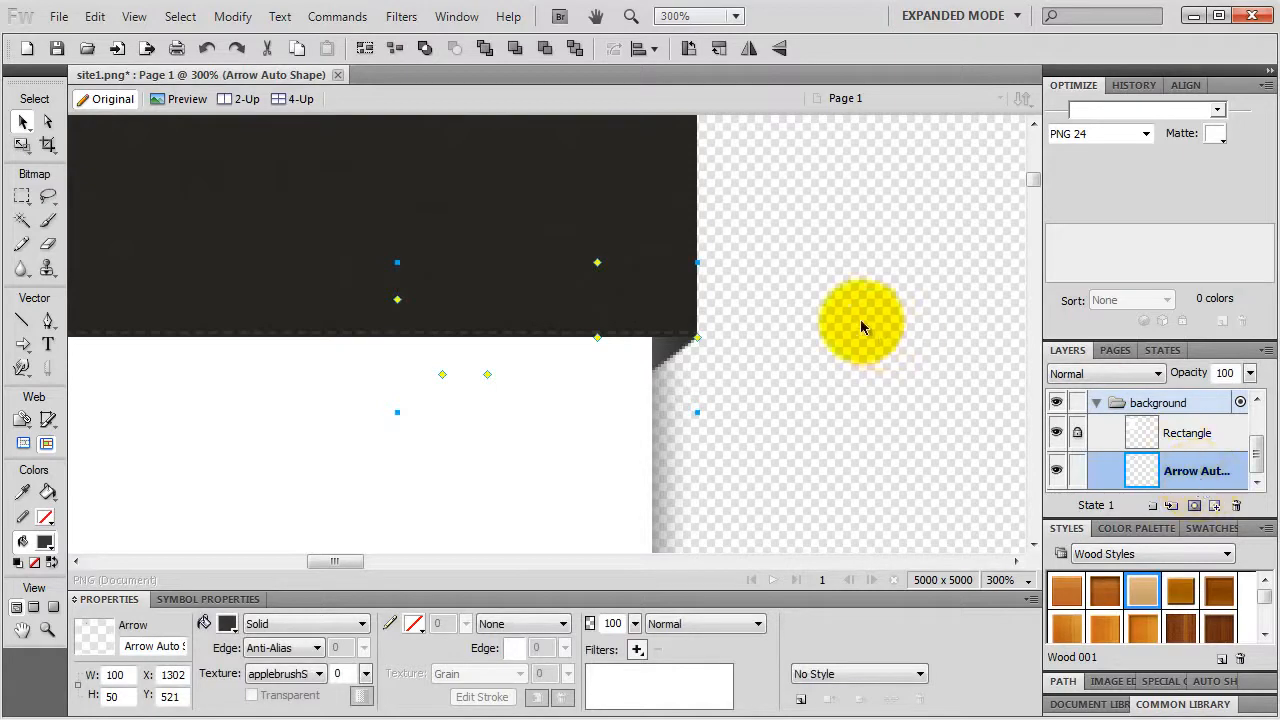
click(800, 318)
click(678, 348)
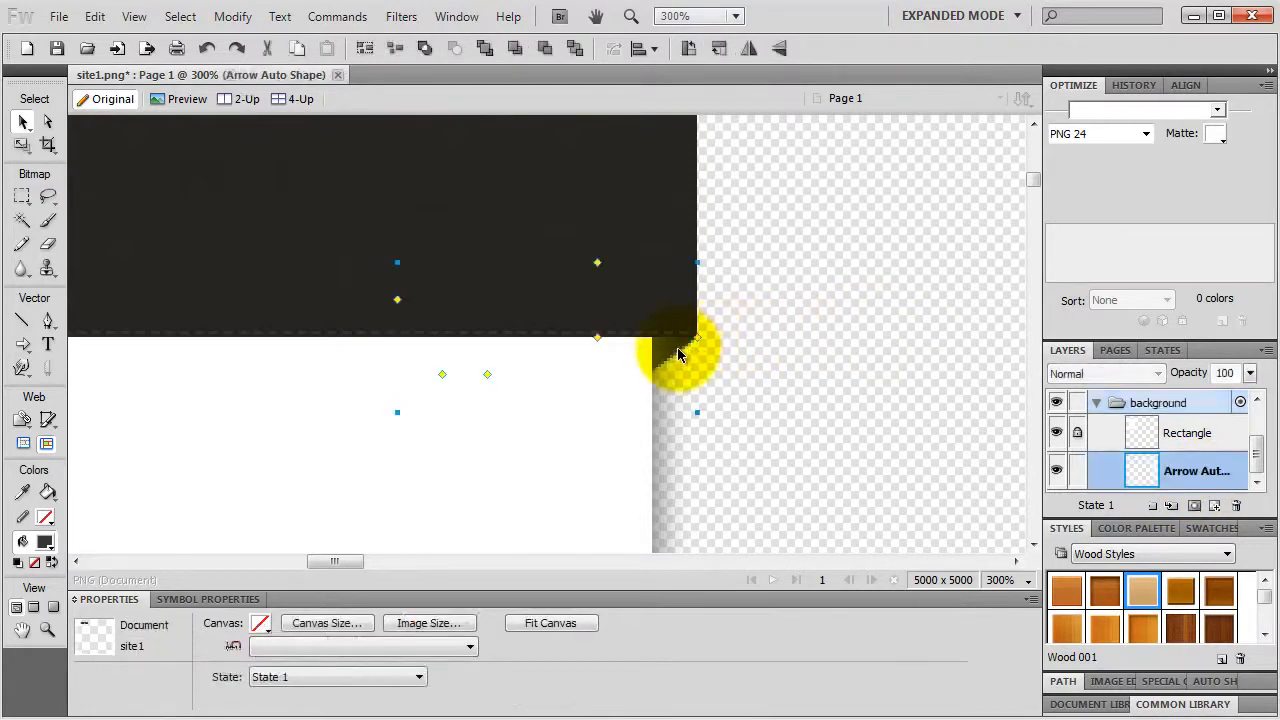
key(Up)
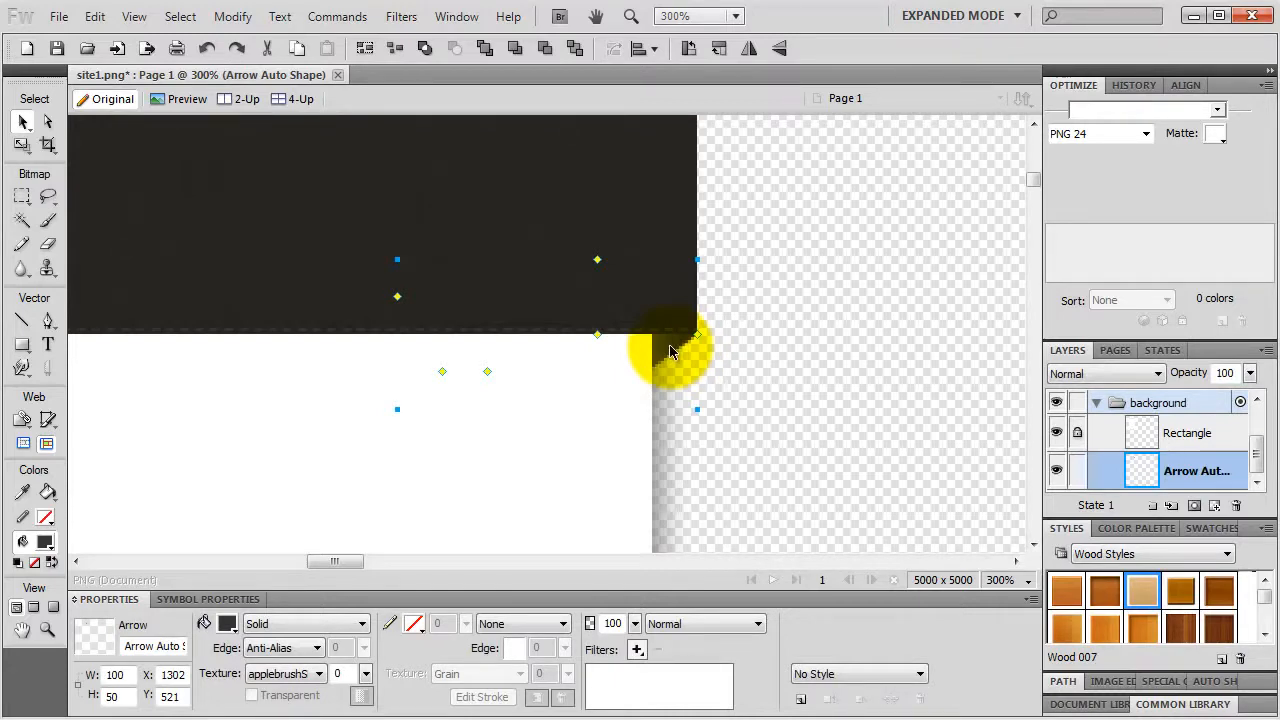
Step: Duplicate the arrow and move the copy beyond the header's left edge, to about X 337, Y 546
click(95, 18)
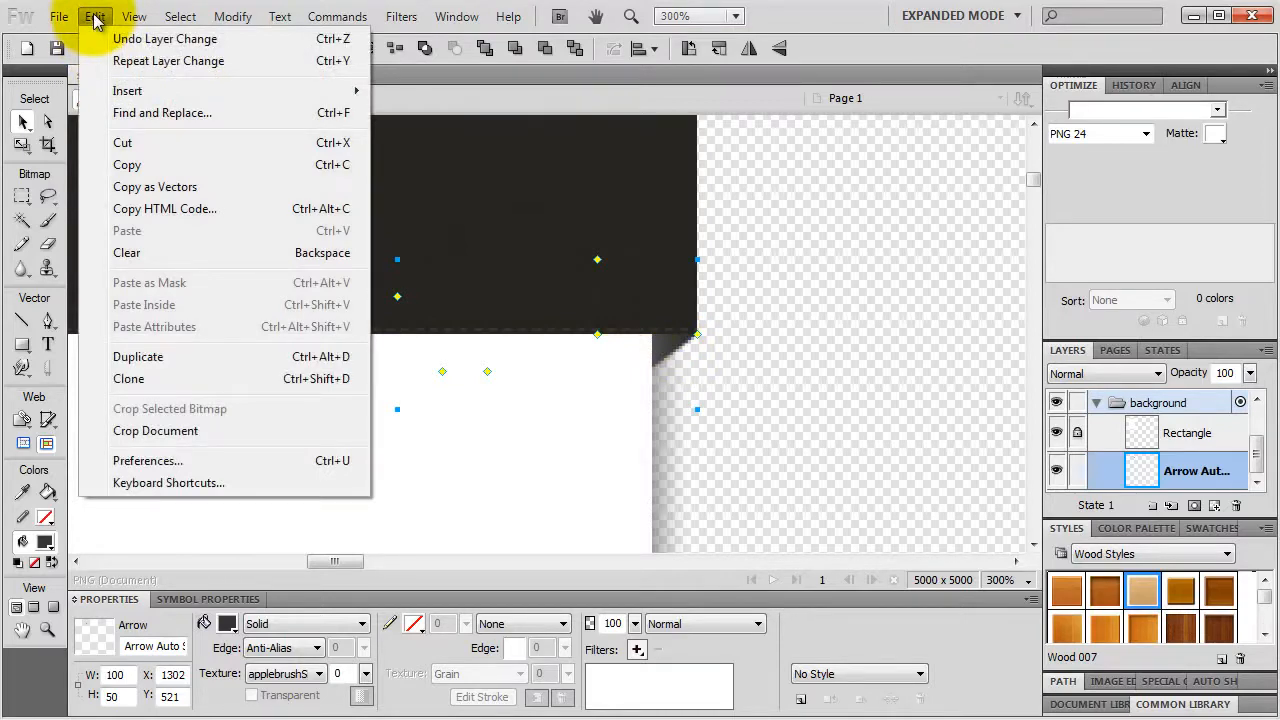
click(148, 358)
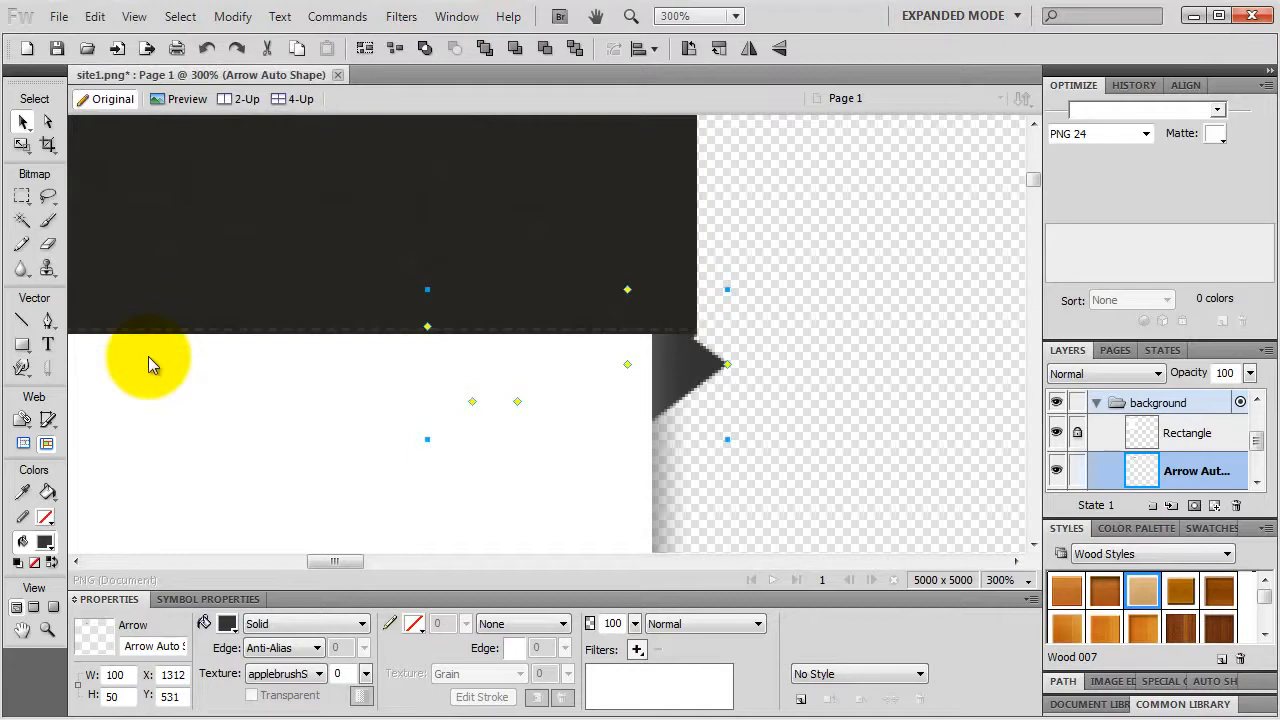
drag(686, 380, 900, 383)
key(space)
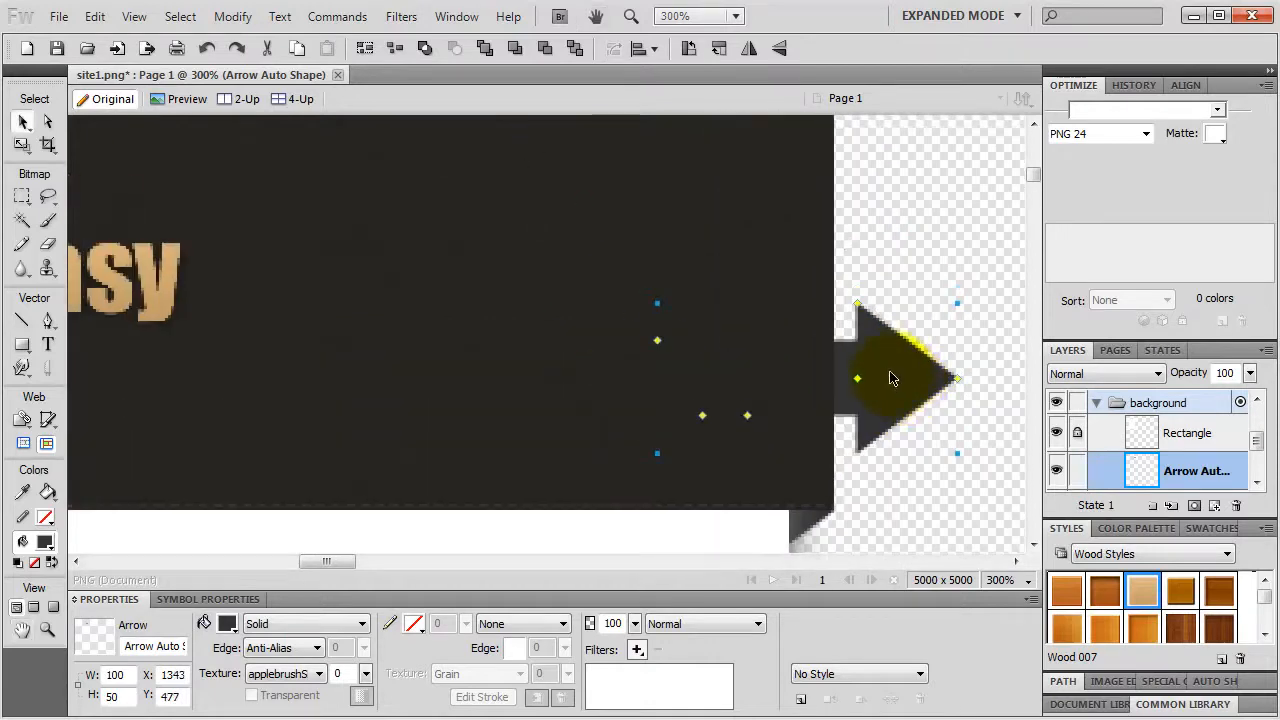
key(ctrl+minus)
key(ctrl+minus)
drag(583, 334, 332, 328)
key(space)
key(space)
key(space)
key(ctrl+equal)
key(ctrl+equal)
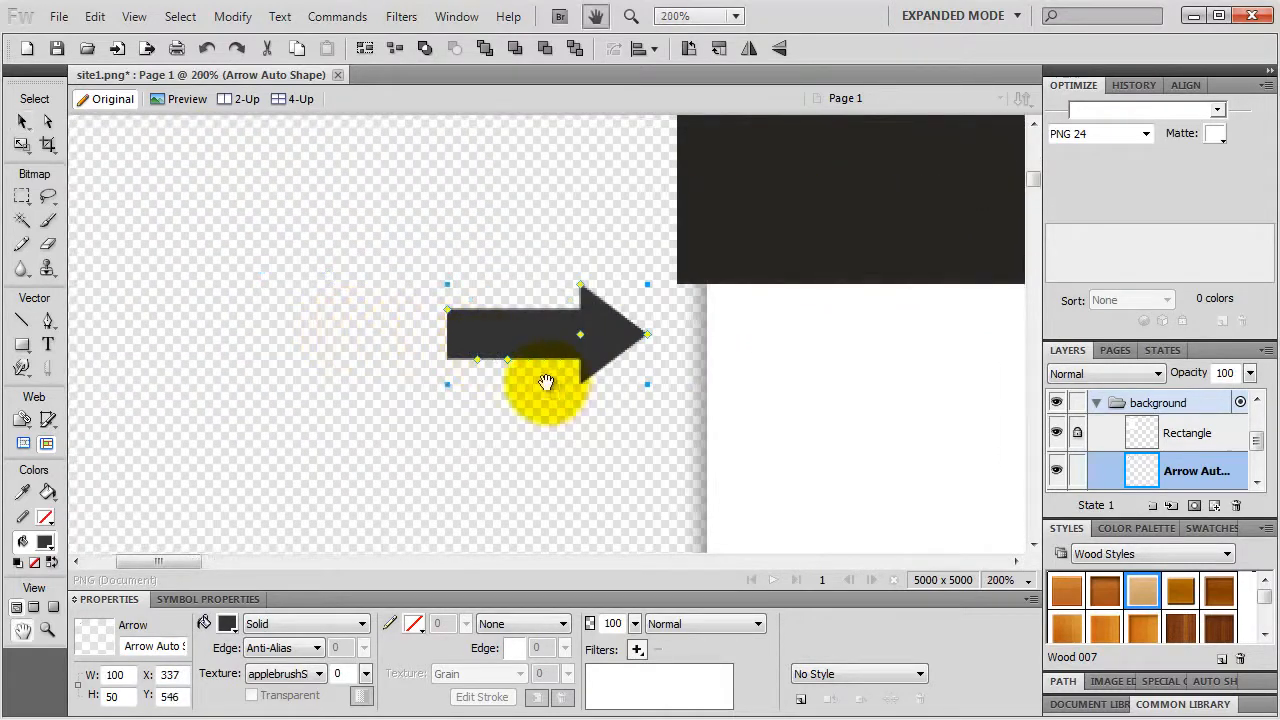
key(space)
drag(543, 380, 405, 298)
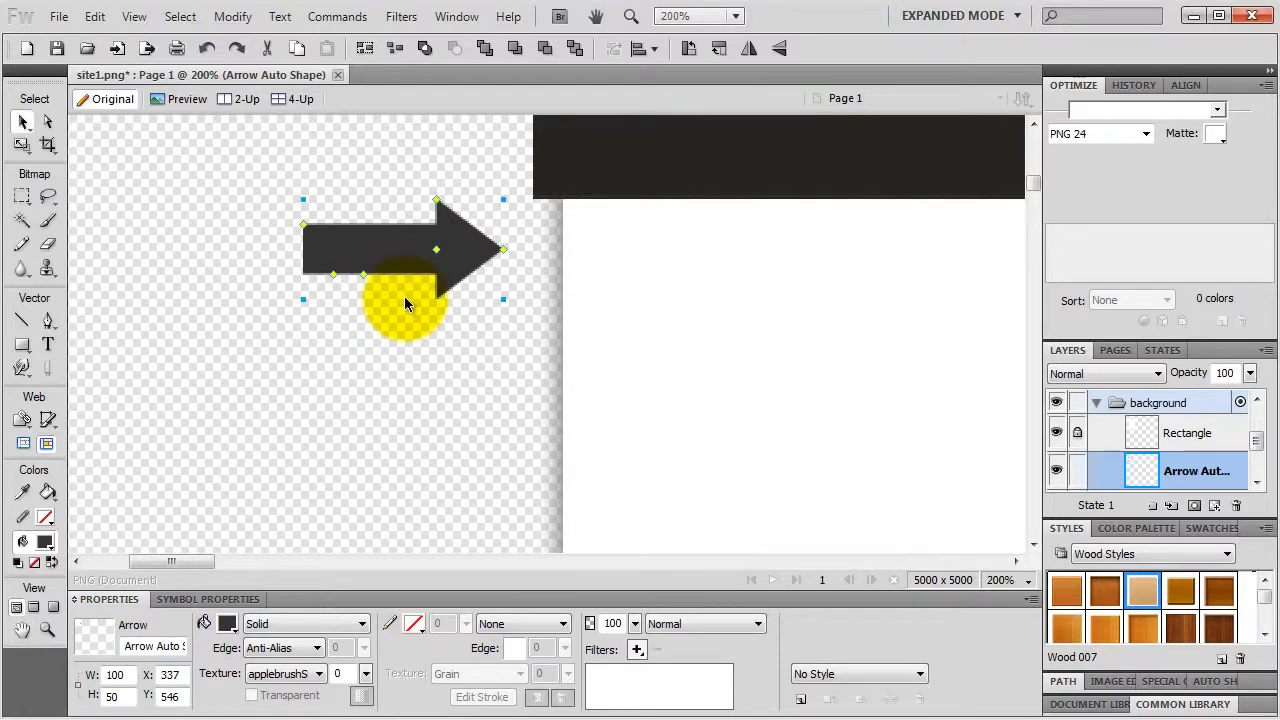
click(24, 146)
click(100, 164)
mouse_move(380, 171)
mouse_down()
mouse_move(366, 149)
mouse_move(266, 163)
mouse_move(244, 195)
mouse_move(294, 320)
mouse_move(425, 346)
mouse_up()
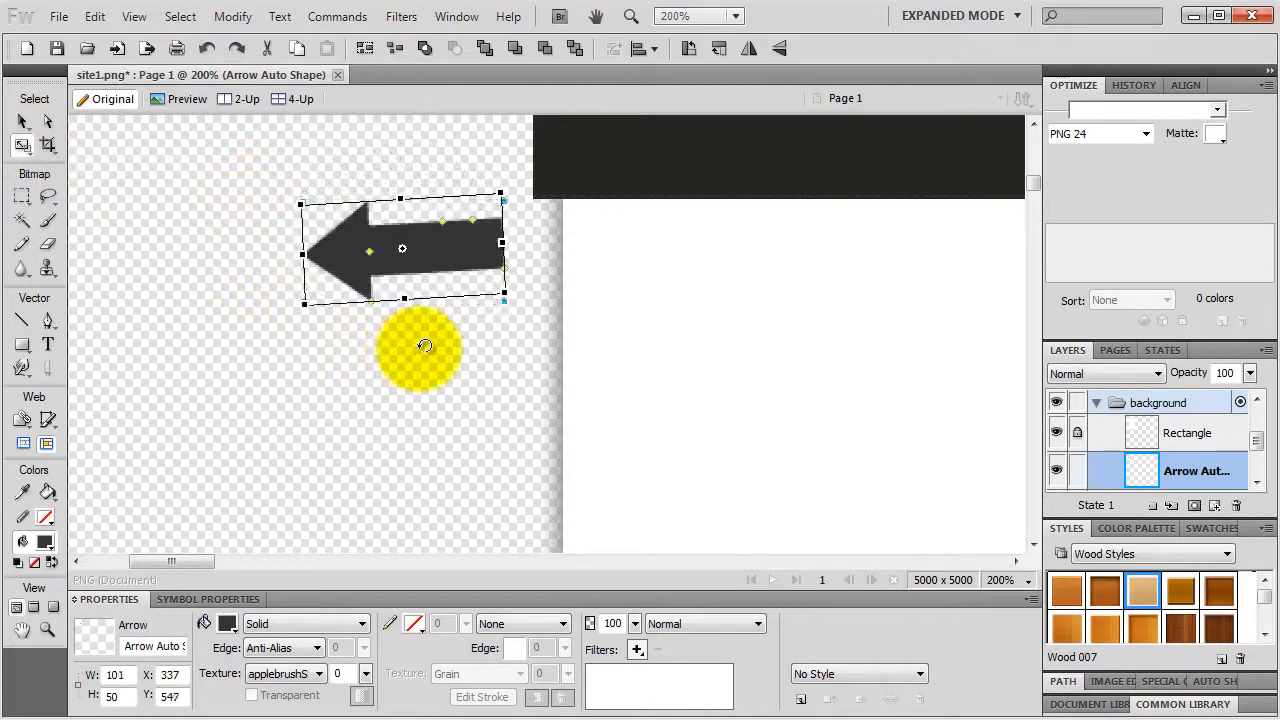
key(Escape)
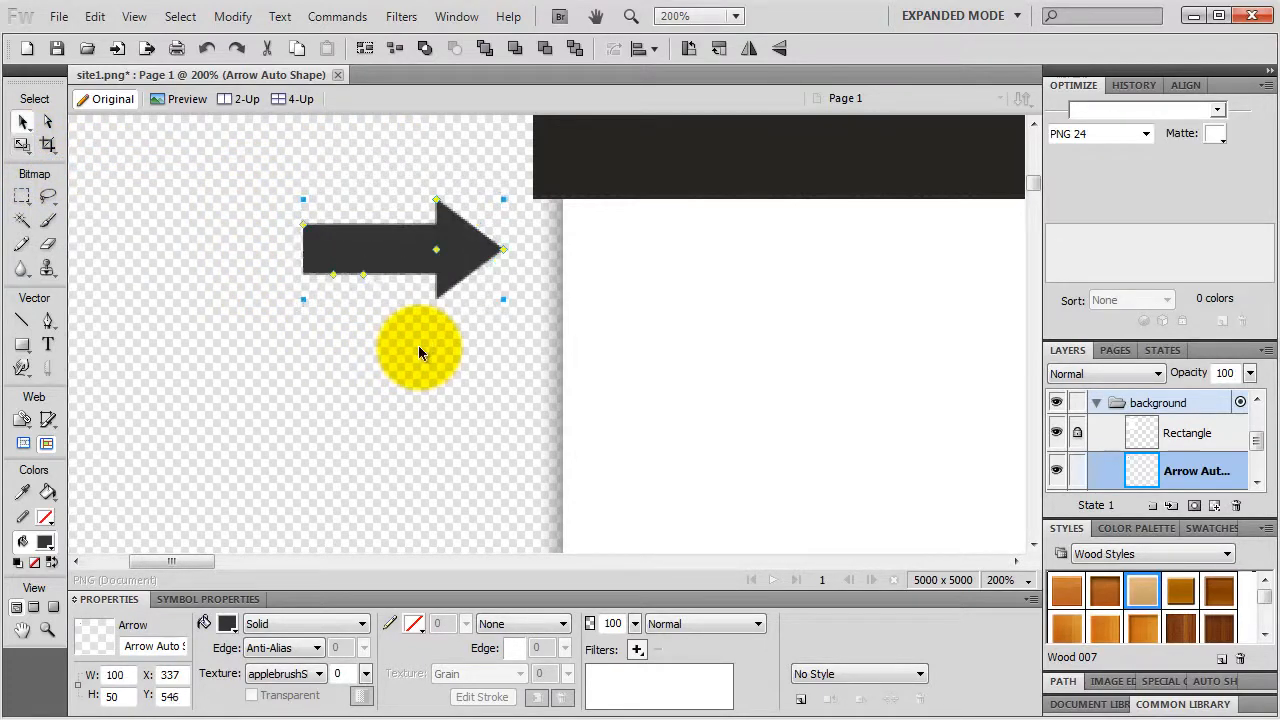
Step: Flip the arrow copy horizontally so it points left
click(236, 20)
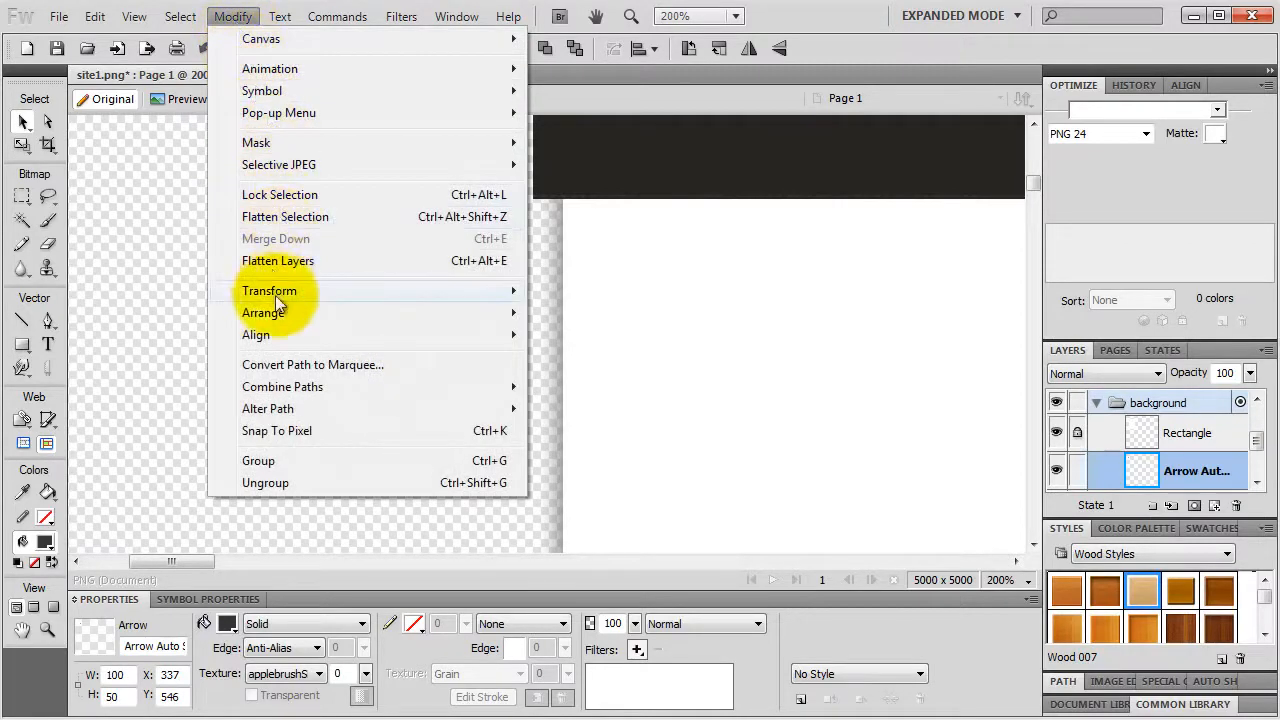
mouse_move(282, 290)
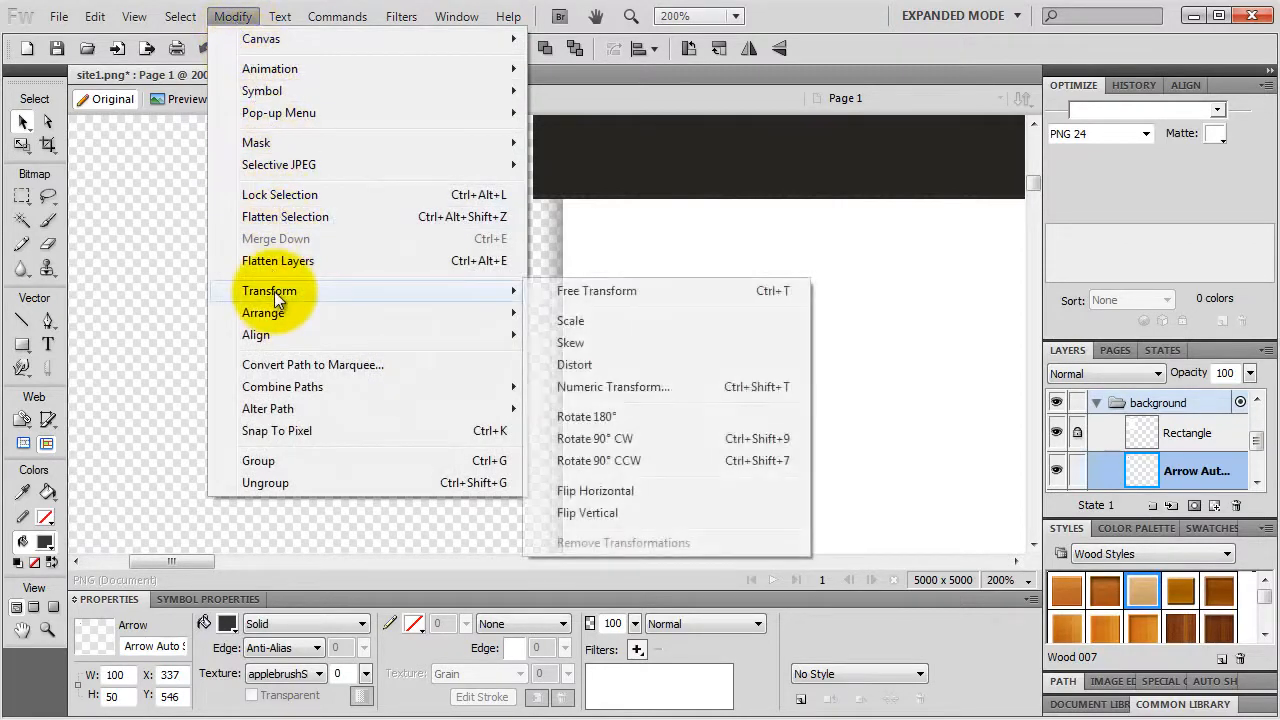
click(604, 491)
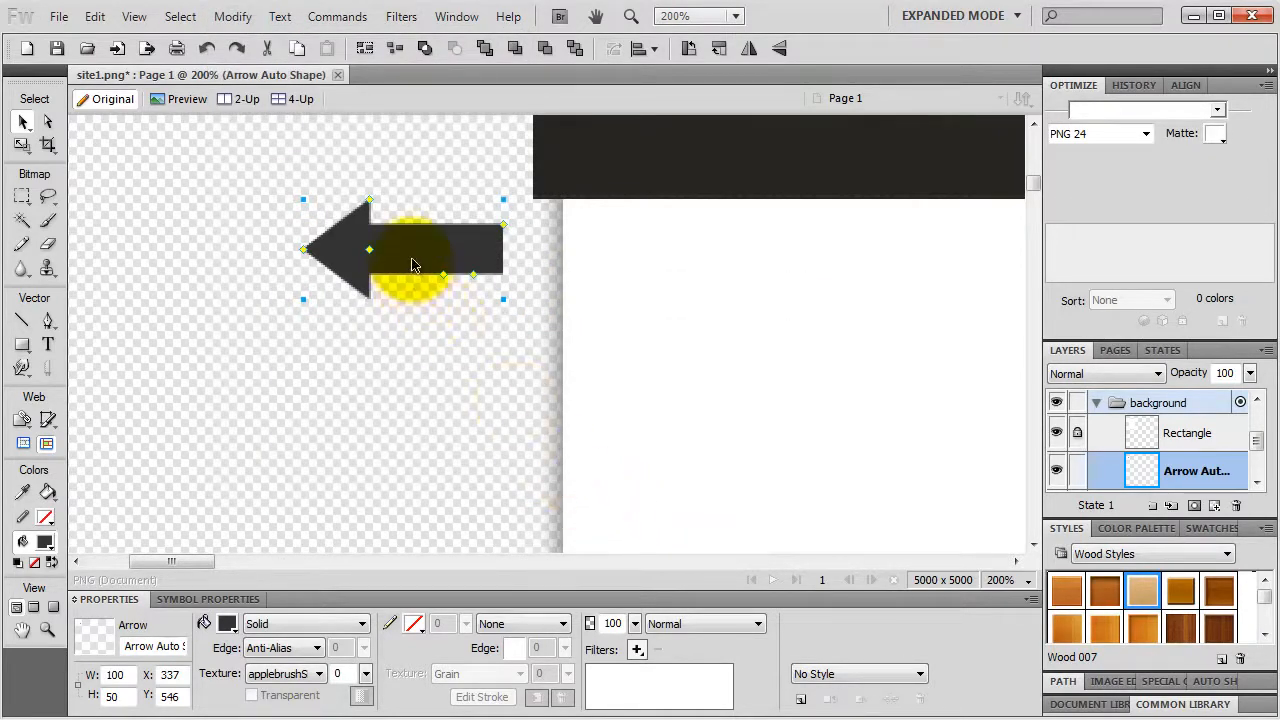
Step: Position the flipped arrow at X 452, Y 521 so its tip meets the header's lower-left corner behind the white rectangle
drag(412, 258, 628, 222)
key(ctrl+=)
key(ctrl+=)
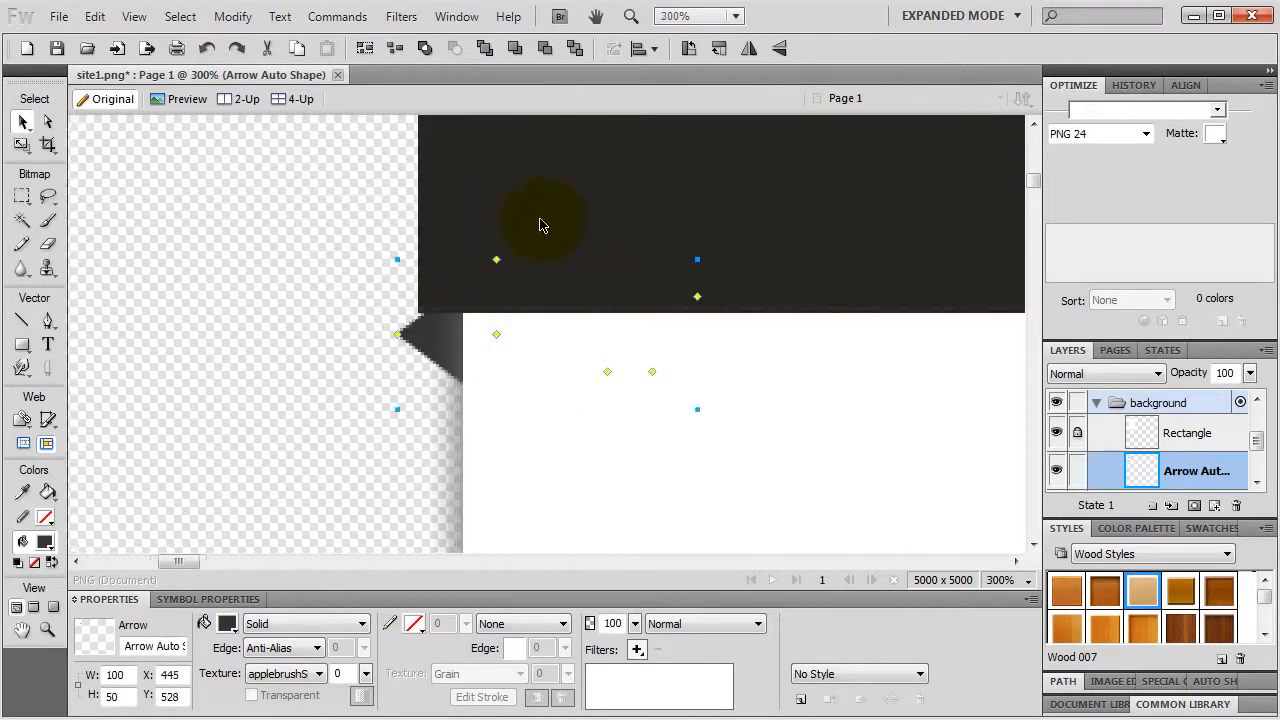
key(Up)
key(Up)
key(Up)
key(Up)
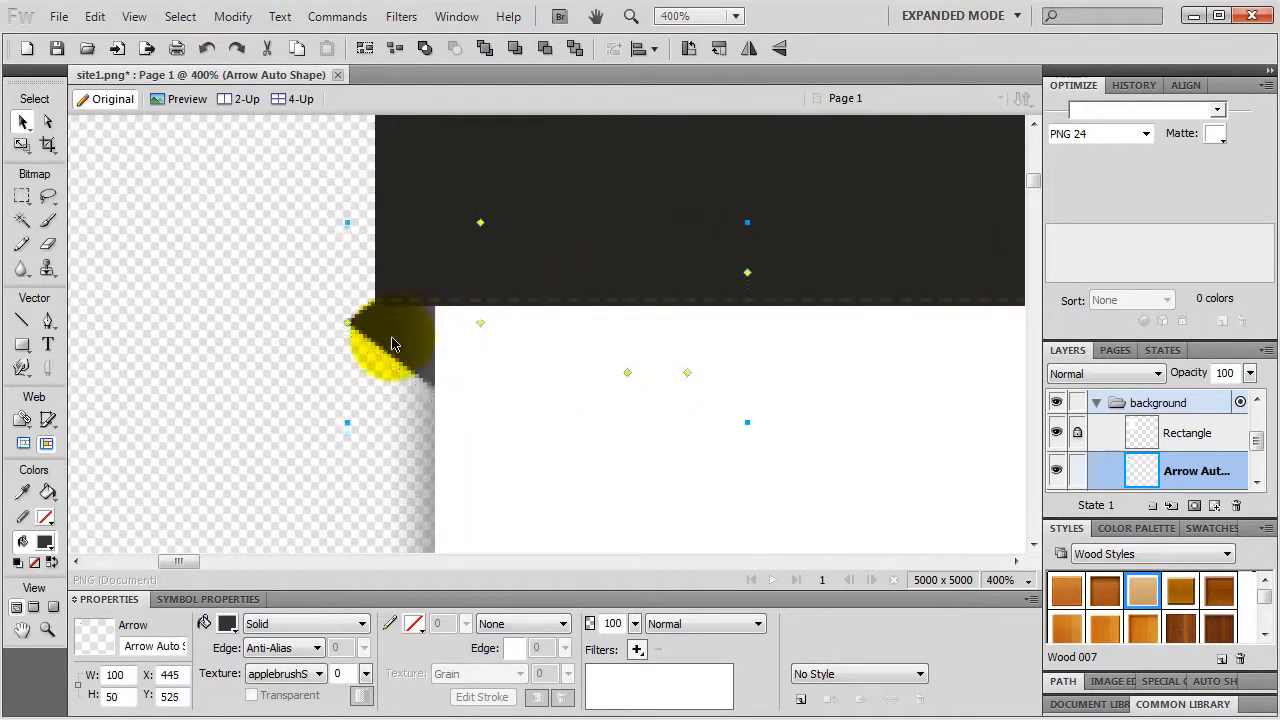
key(shift+Right)
key(Up)
key(Up)
key(Up)
key(Left)
key(Left)
key(Left)
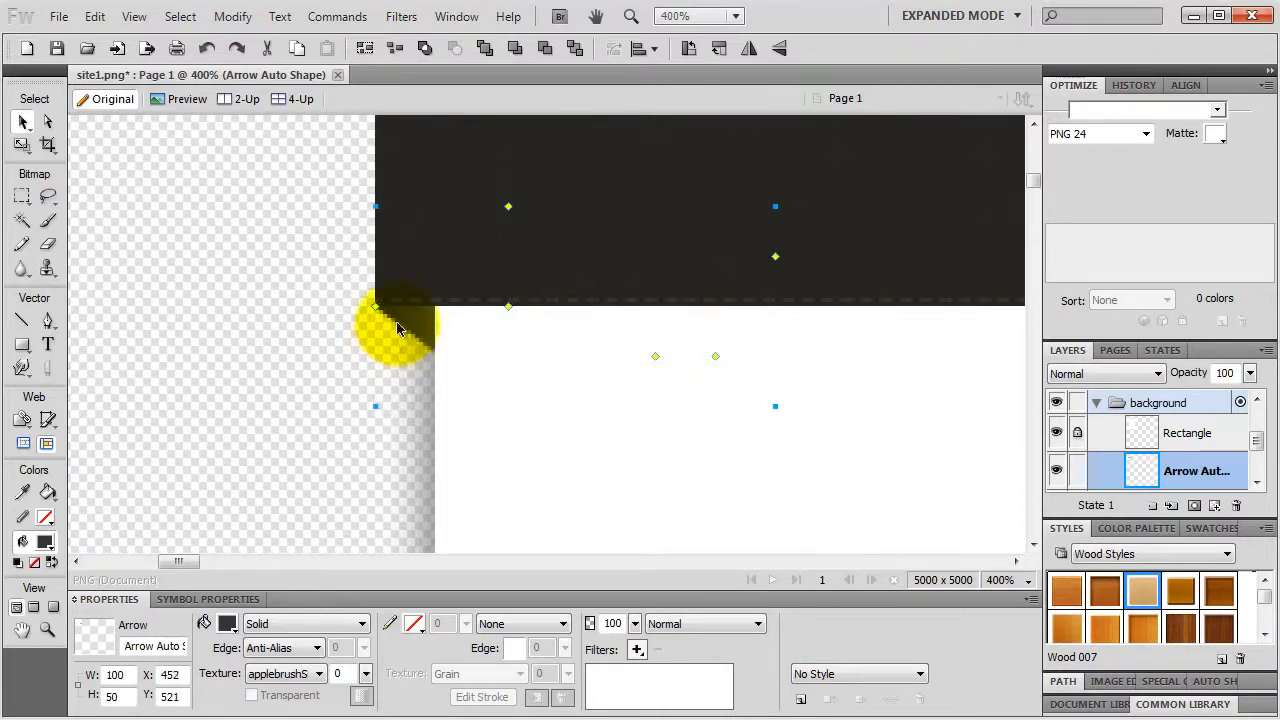
Step: Lock both arrow shapes in the background layer and check the whole page layout
click(1078, 470)
scroll(1140, 455, down, 1)
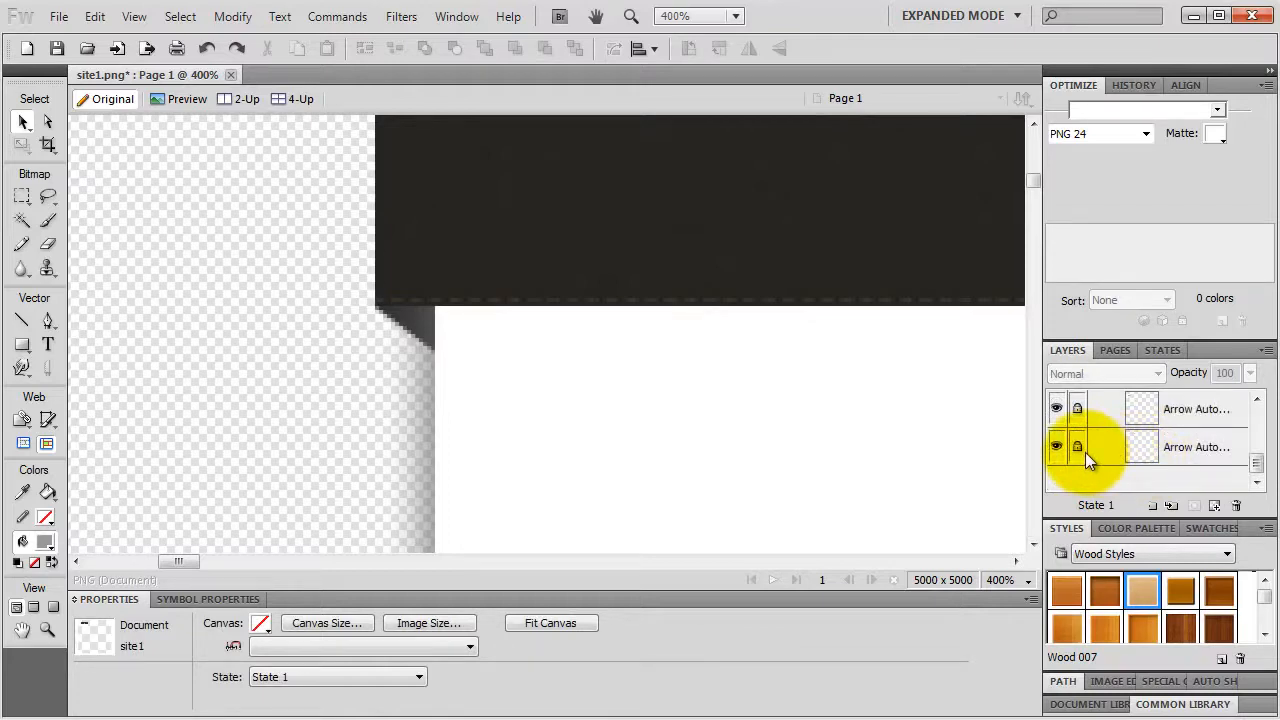
scroll(645, 297, down, 6)
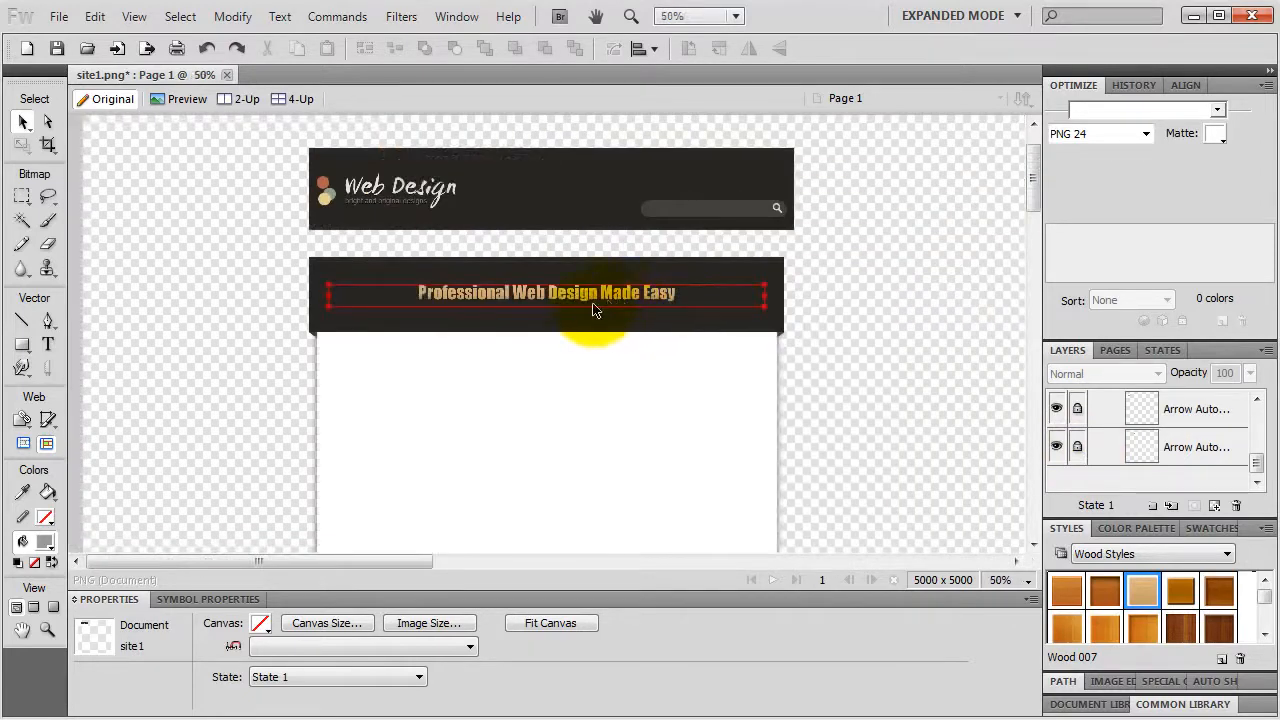
Step: Draw a textured grey rectangle about 1568 by 708 px from the header's top edge, extending past both sides of the page
scroll(543, 380, down, 1)
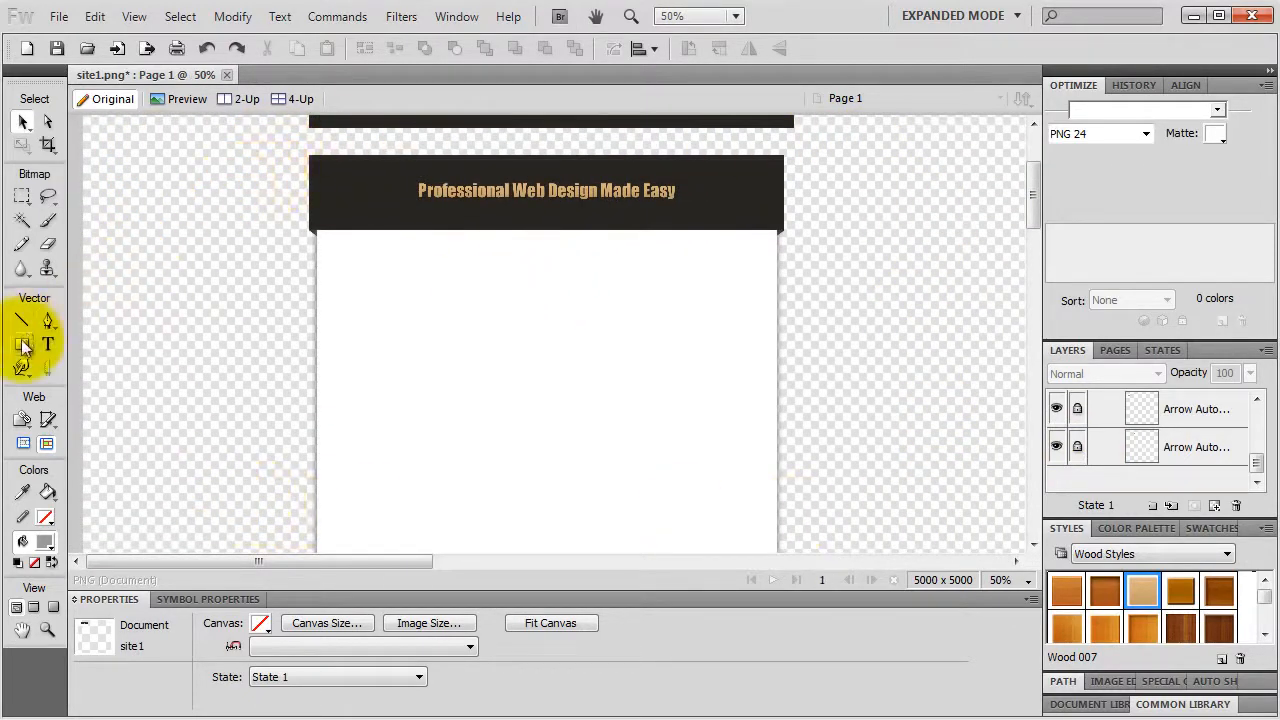
drag(24, 346, 82, 361)
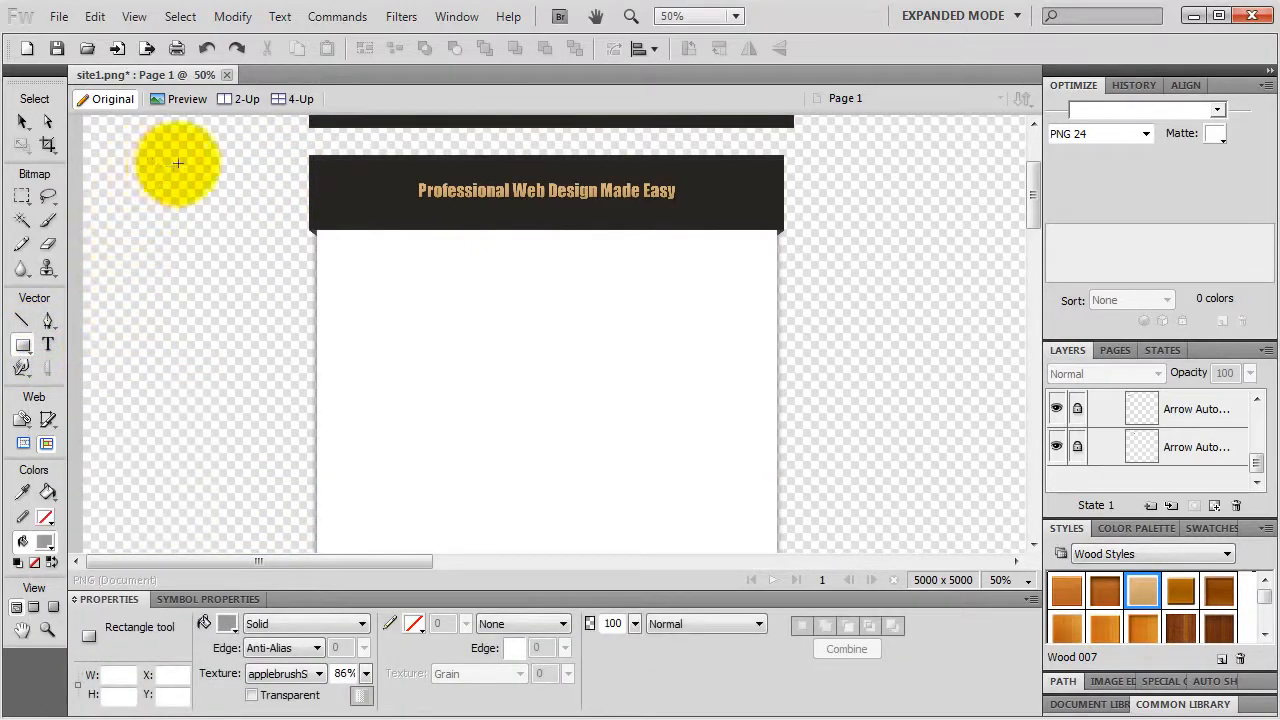
mouse_move(172, 155)
mouse_down()
mouse_move(846, 337)
mouse_move(957, 480)
mouse_move(956, 510)
mouse_up()
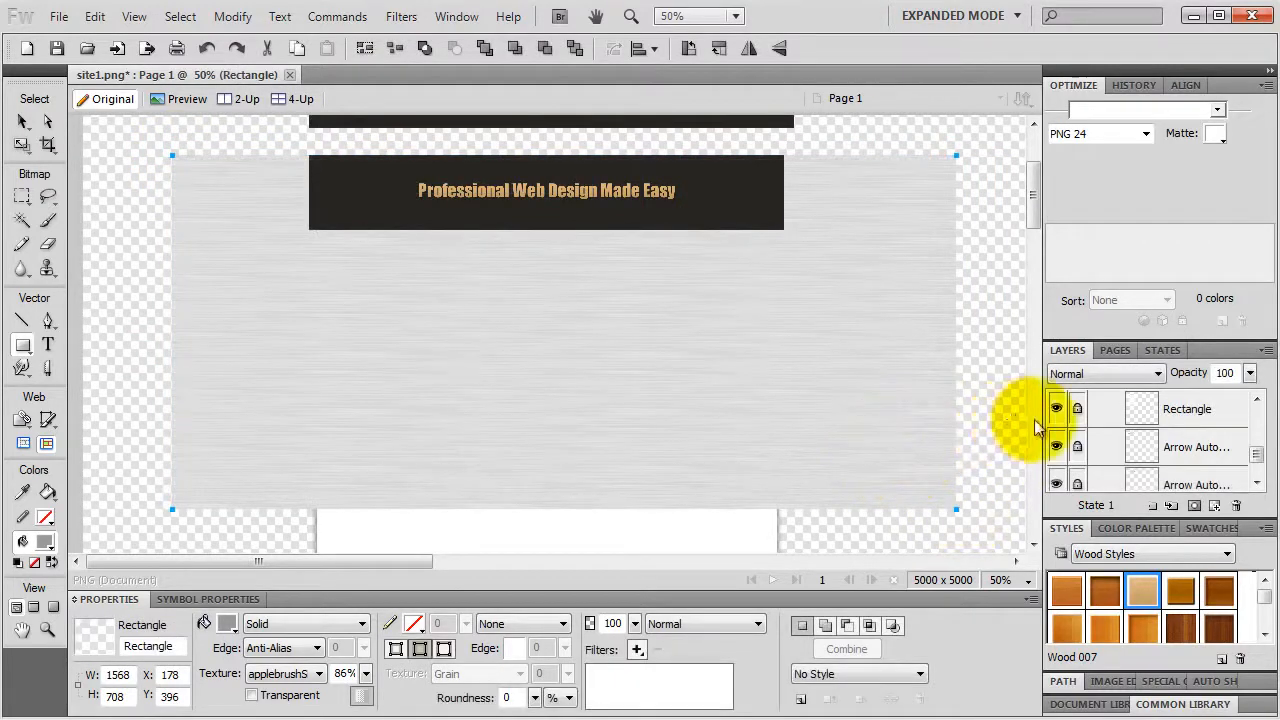
Step: Move the new rectangle to the bottom of the background layer, behind the header, white page and arrows
drag(1255, 463, 1257, 437)
scroll(1188, 460, down, 5)
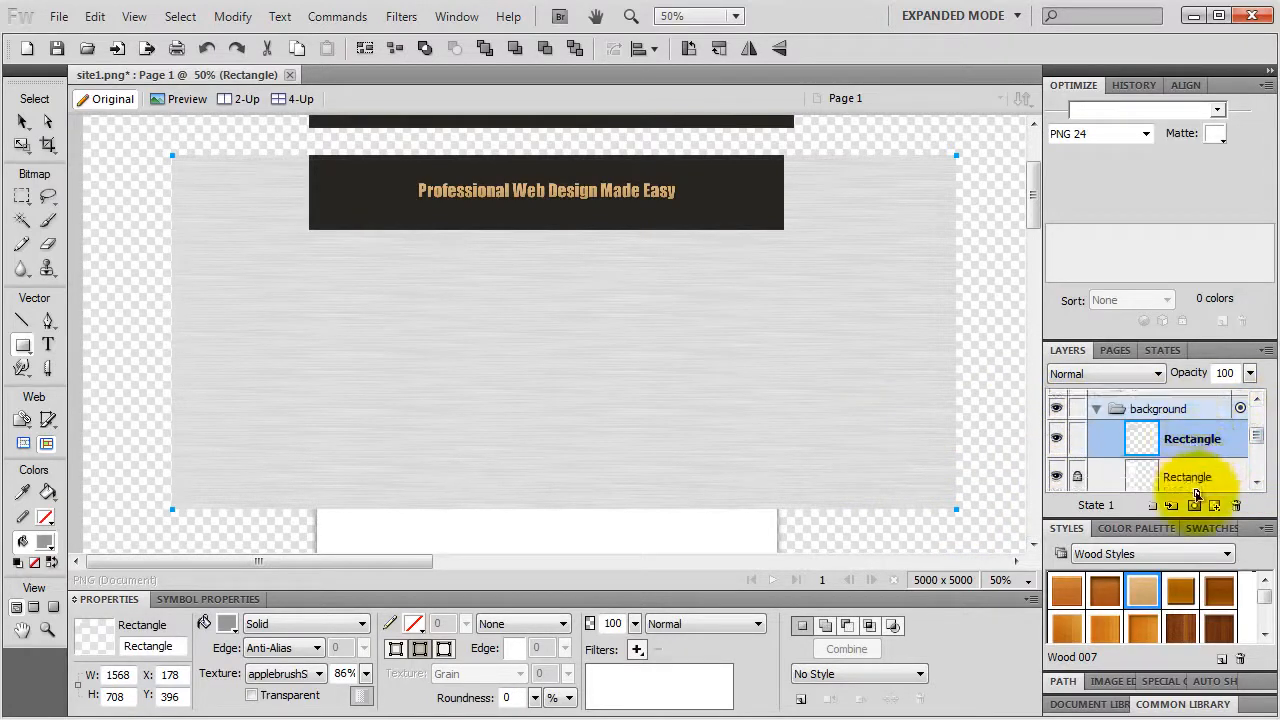
mouse_move(1191, 466)
mouse_down()
mouse_move(1191, 425)
mouse_move(1191, 460)
mouse_up()
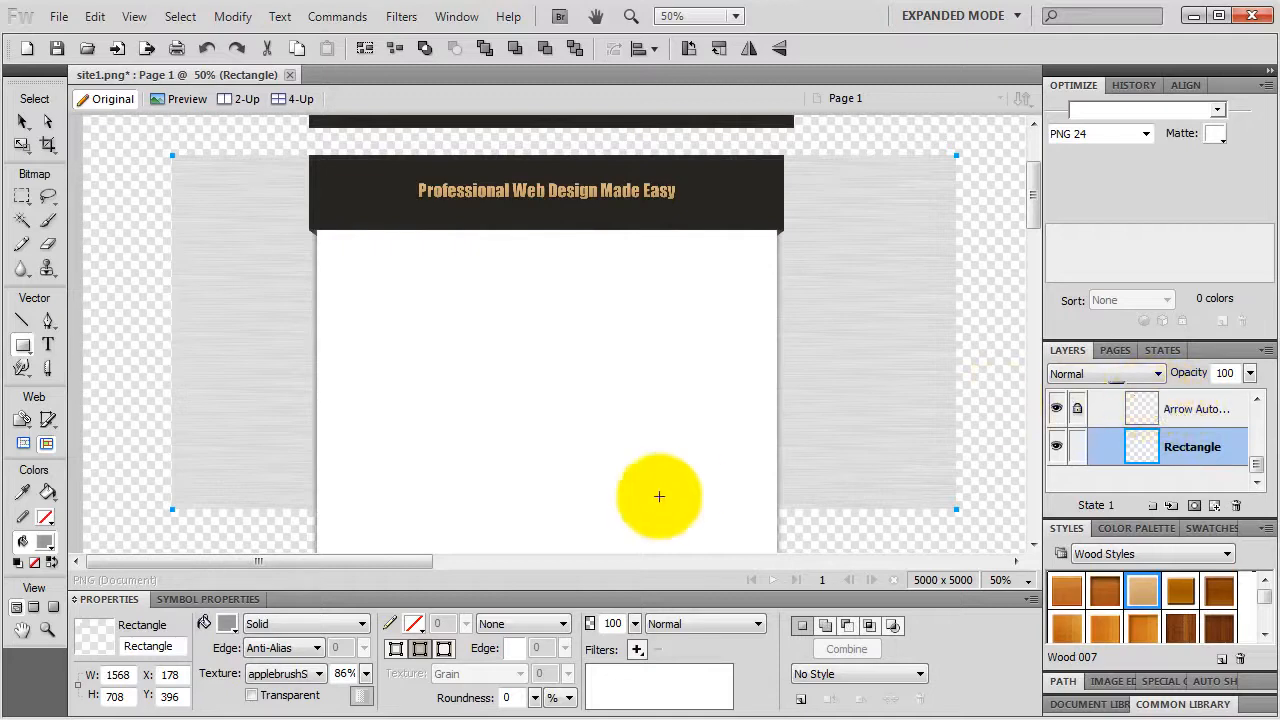
Step: Resize the rectangle to 1600 px wide and 600 px high
click(113, 675)
text(1)
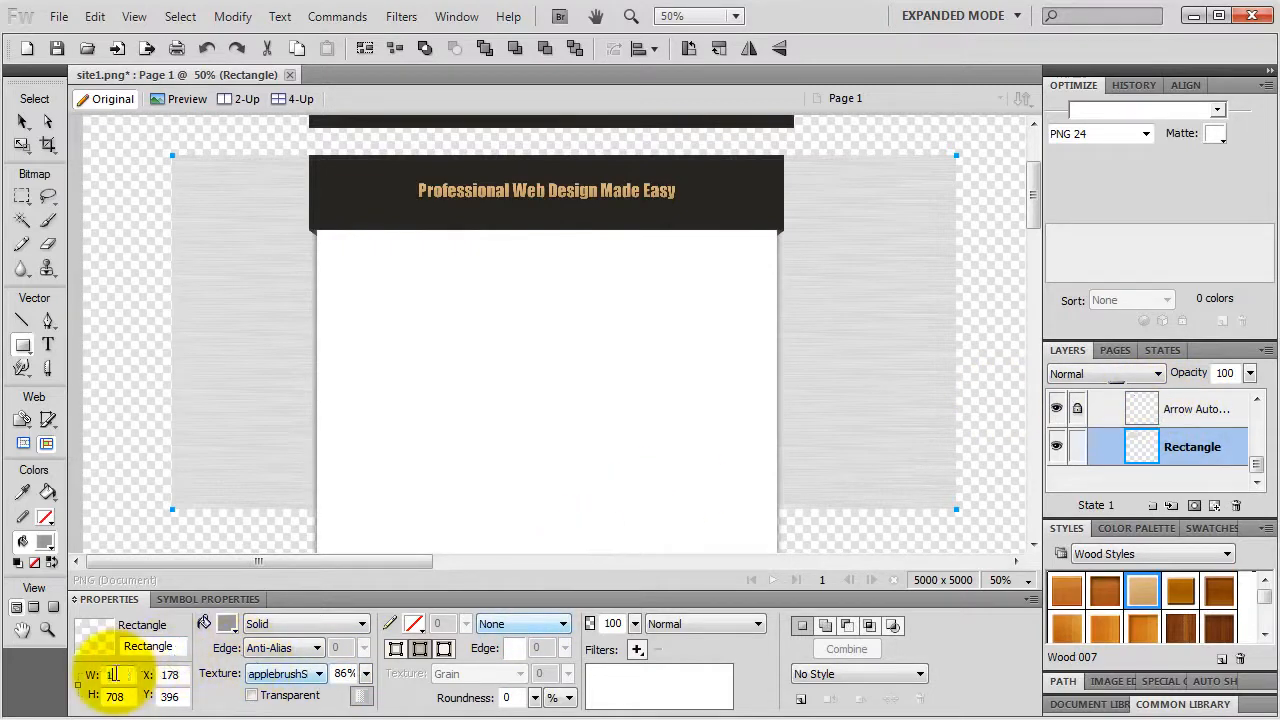
text(600)
key(Return)
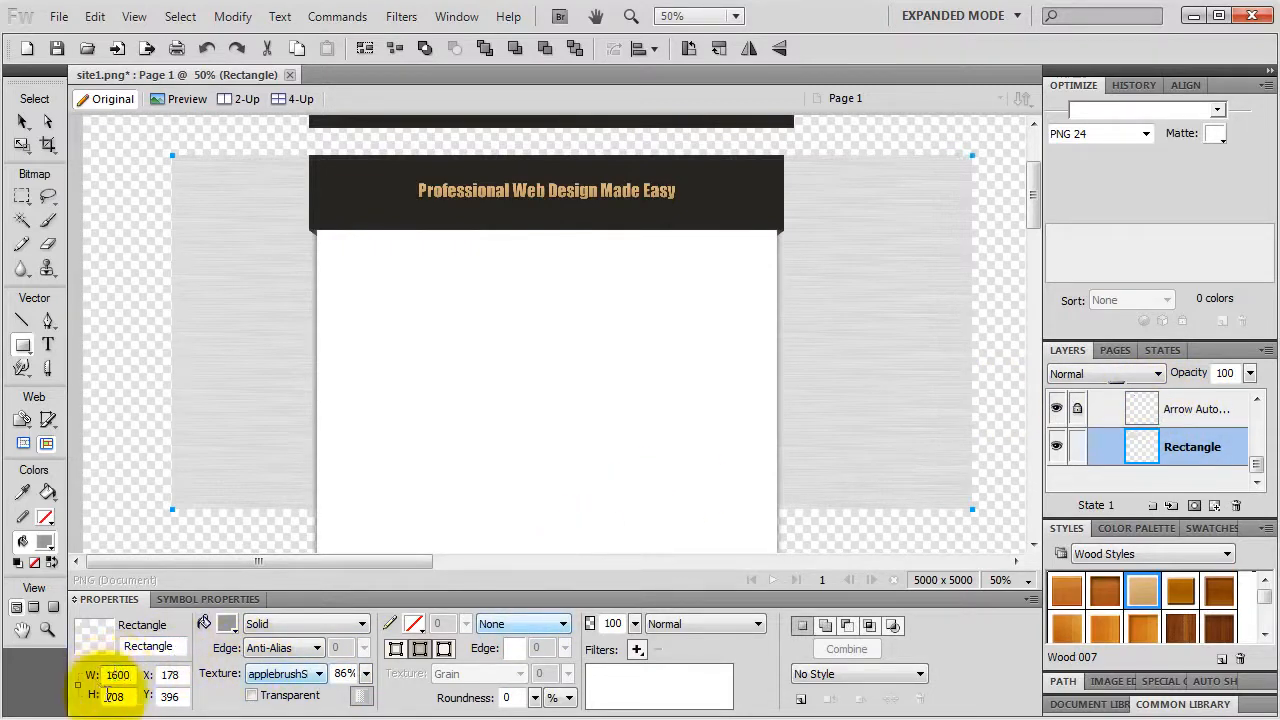
click(112, 694)
text(8)
key(Return)
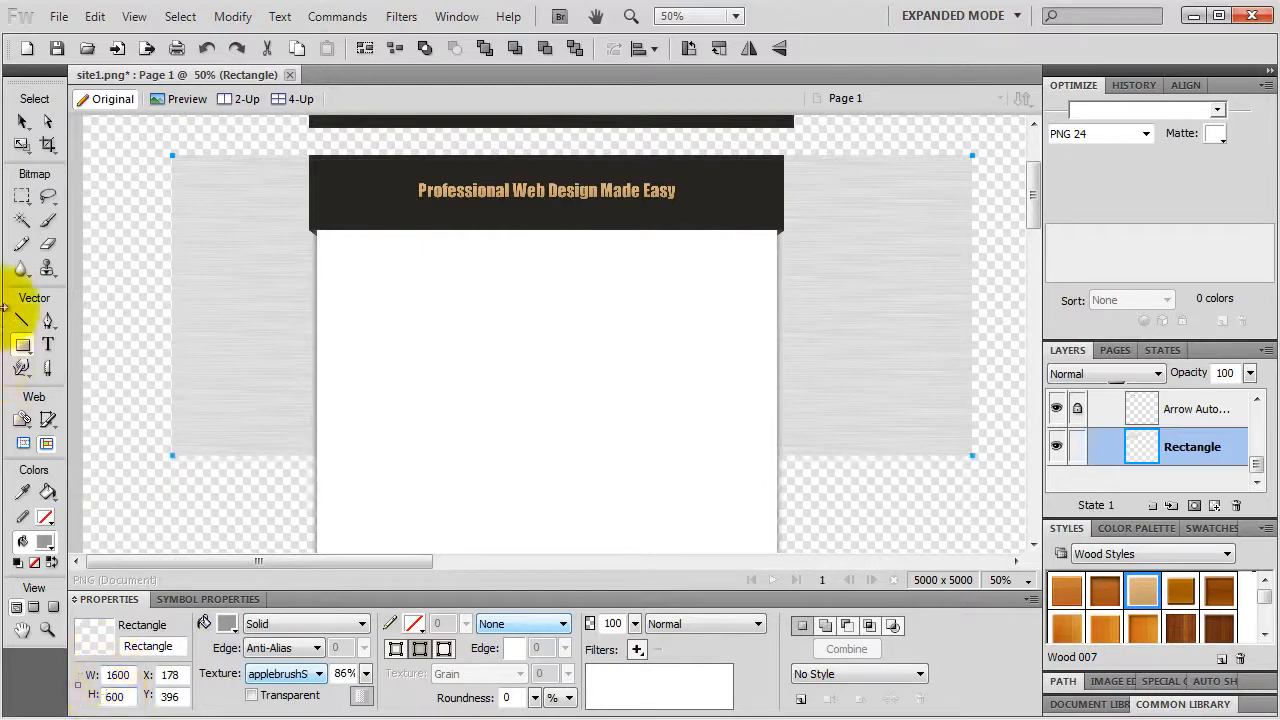
Step: Position the rectangle at X 160, Y 396 so its top edge aligns with the header's top edge
click(22, 121)
mouse_move(230, 233)
mouse_down()
mouse_move(214, 206)
mouse_move(220, 228)
mouse_up()
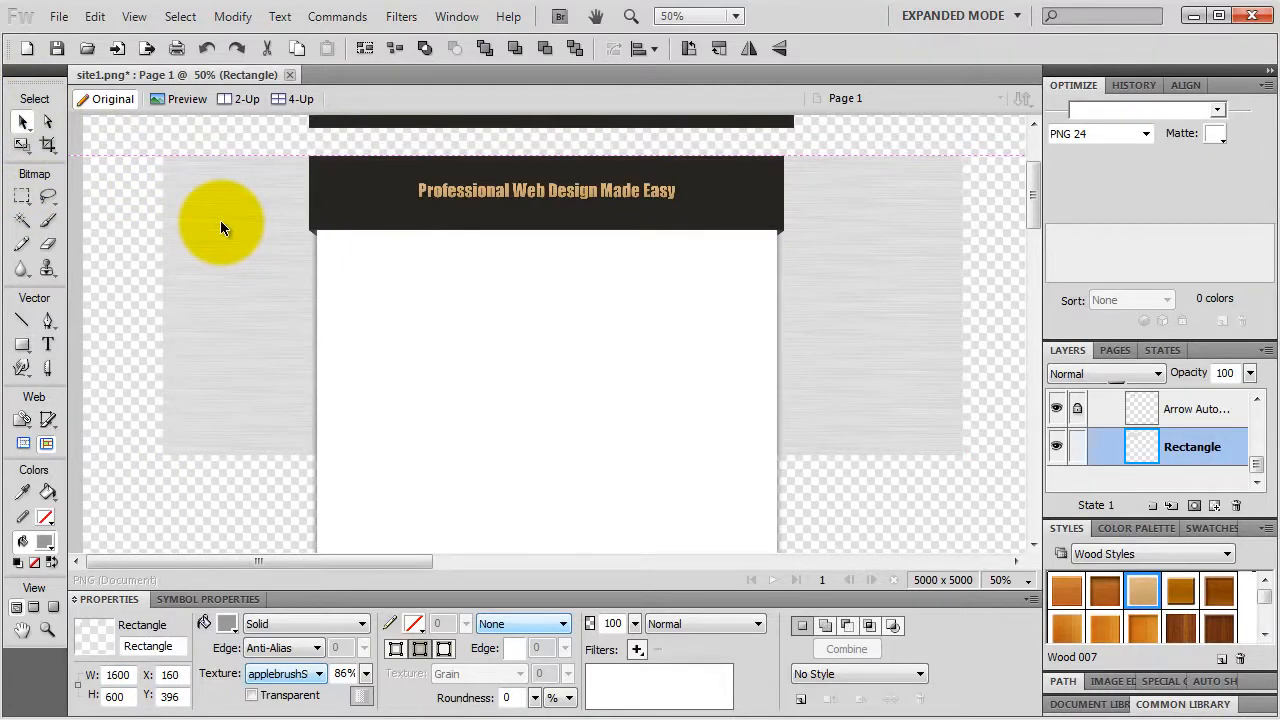
drag(221, 228, 221, 228)
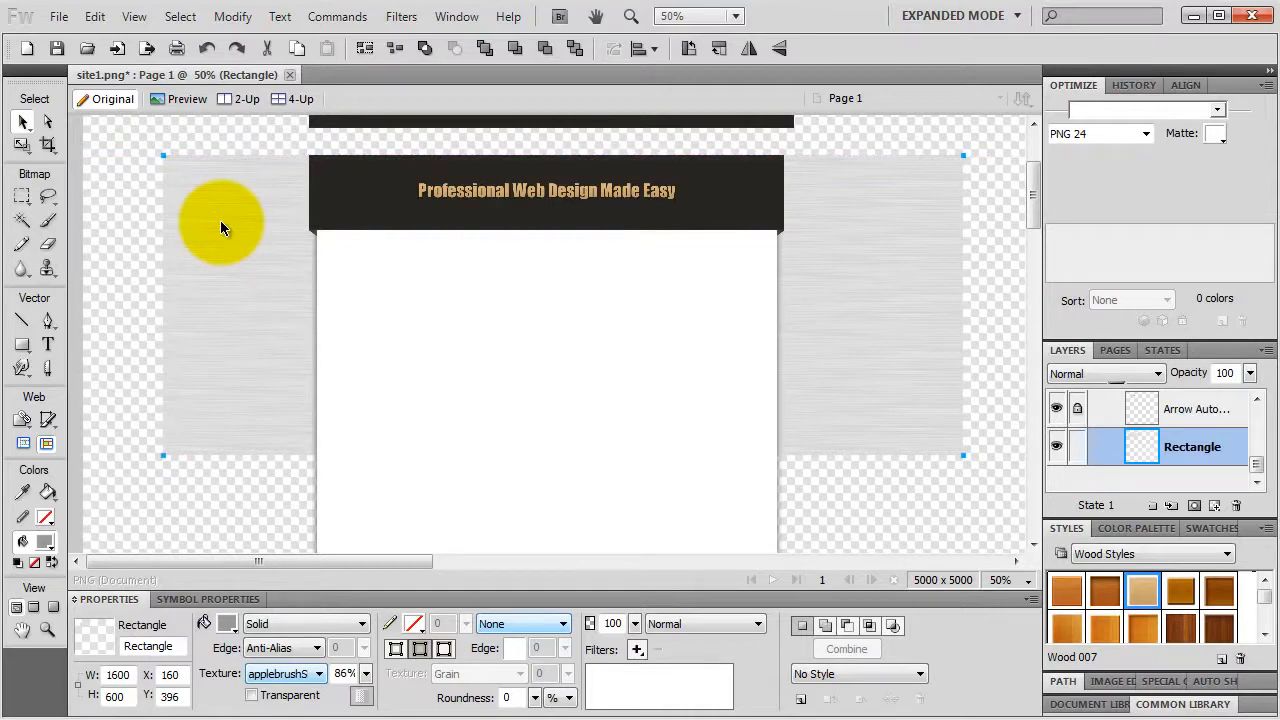
Step: Fill the rectangle with solid grey #999999 and set its texture amount to 0%
click(228, 624)
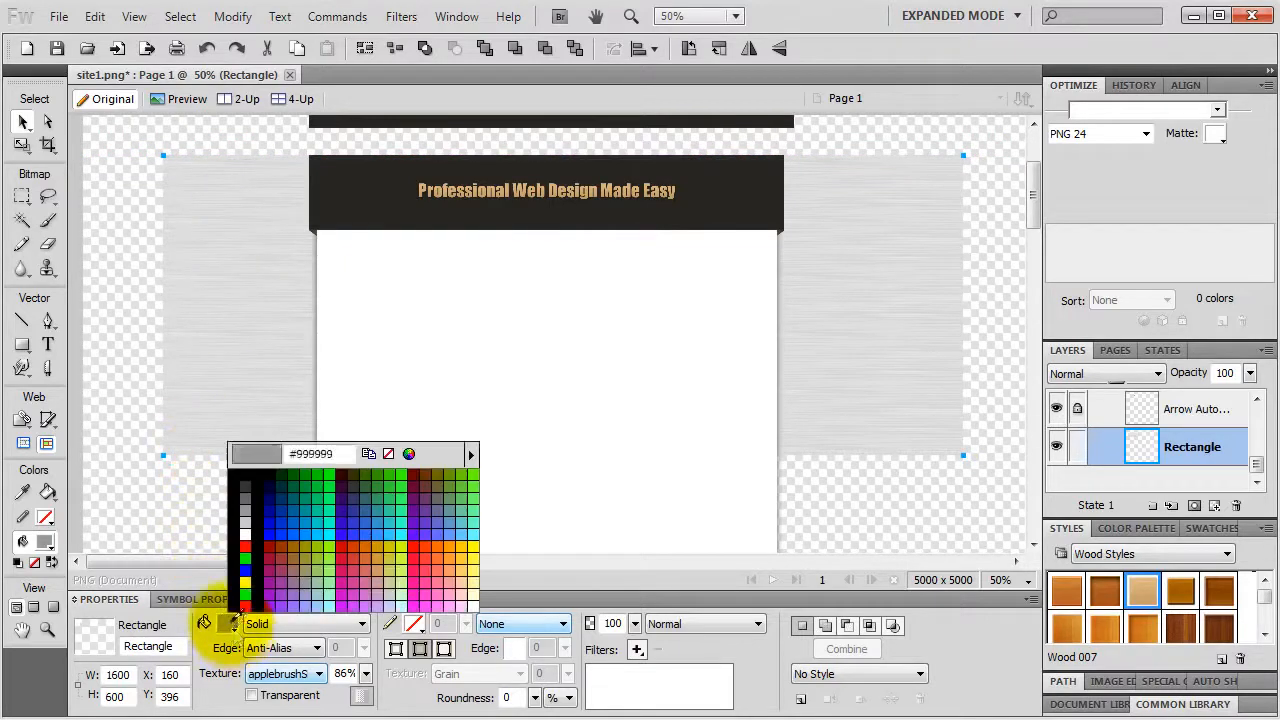
click(250, 507)
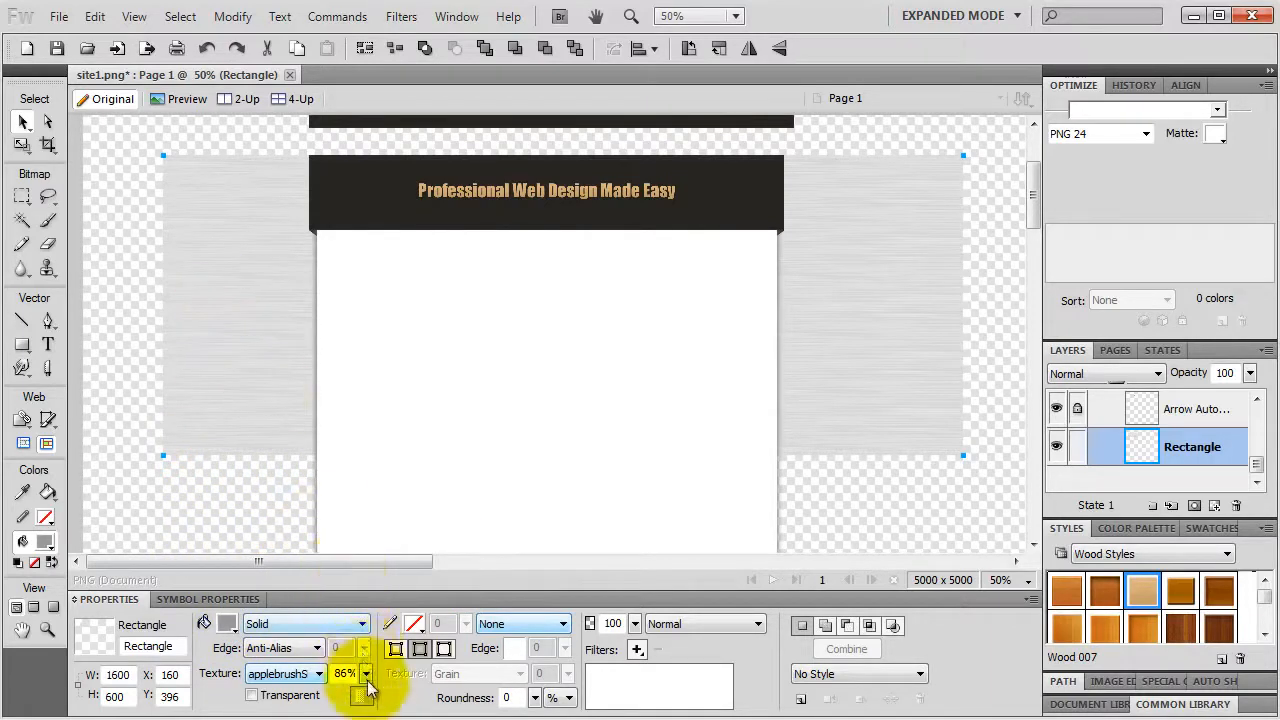
drag(366, 673, 357, 715)
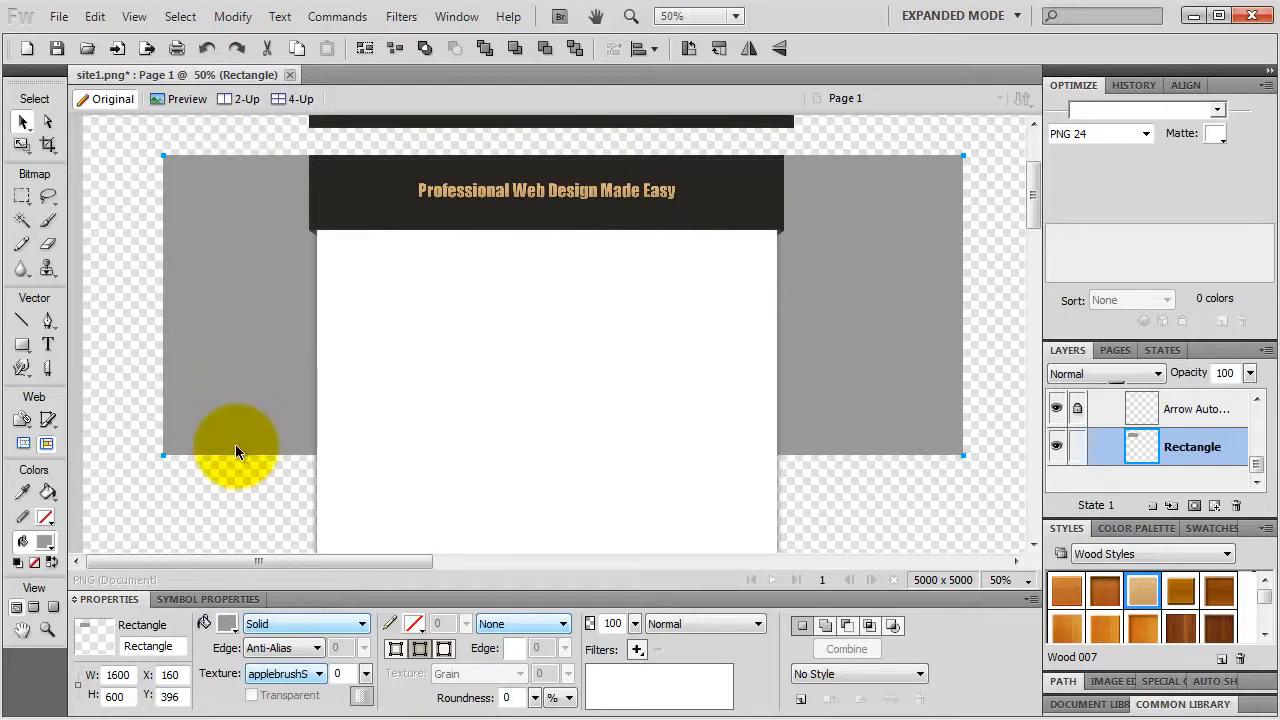
Step: Apply an Auto Vector Mask to the grey rectangle with the linear fade that turns transparent toward the bottom
click(337, 18)
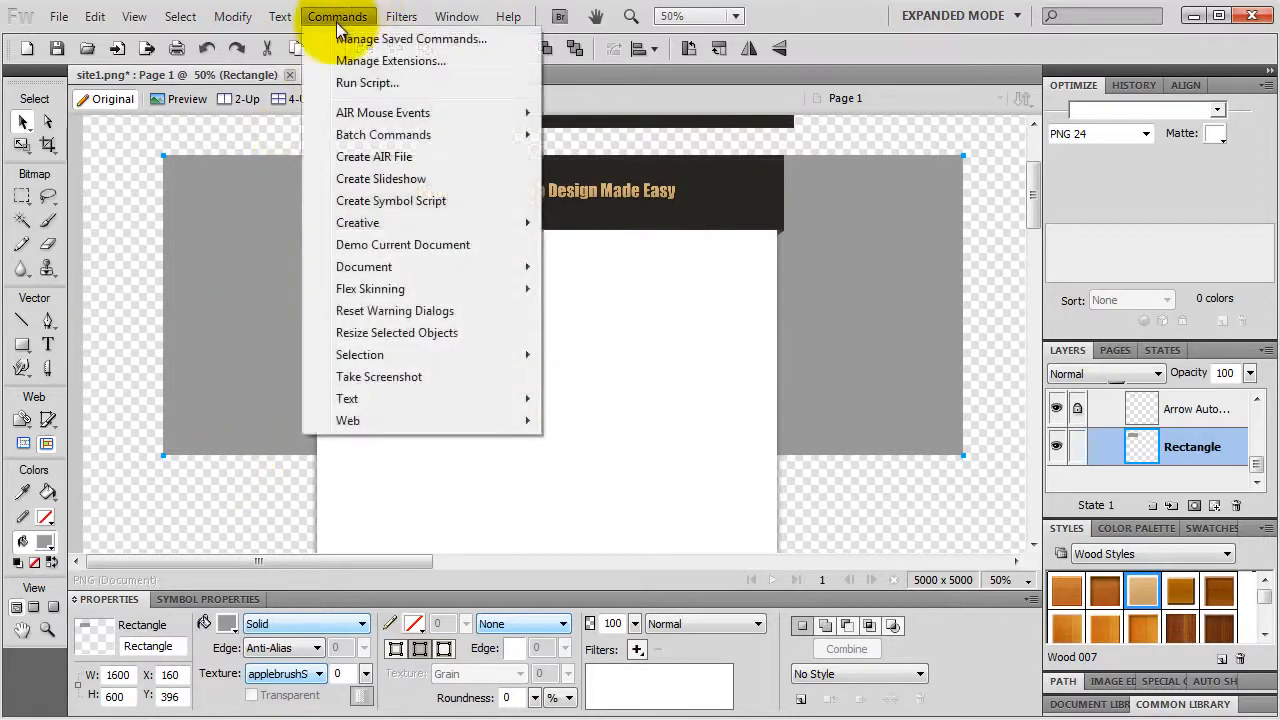
mouse_move(345, 223)
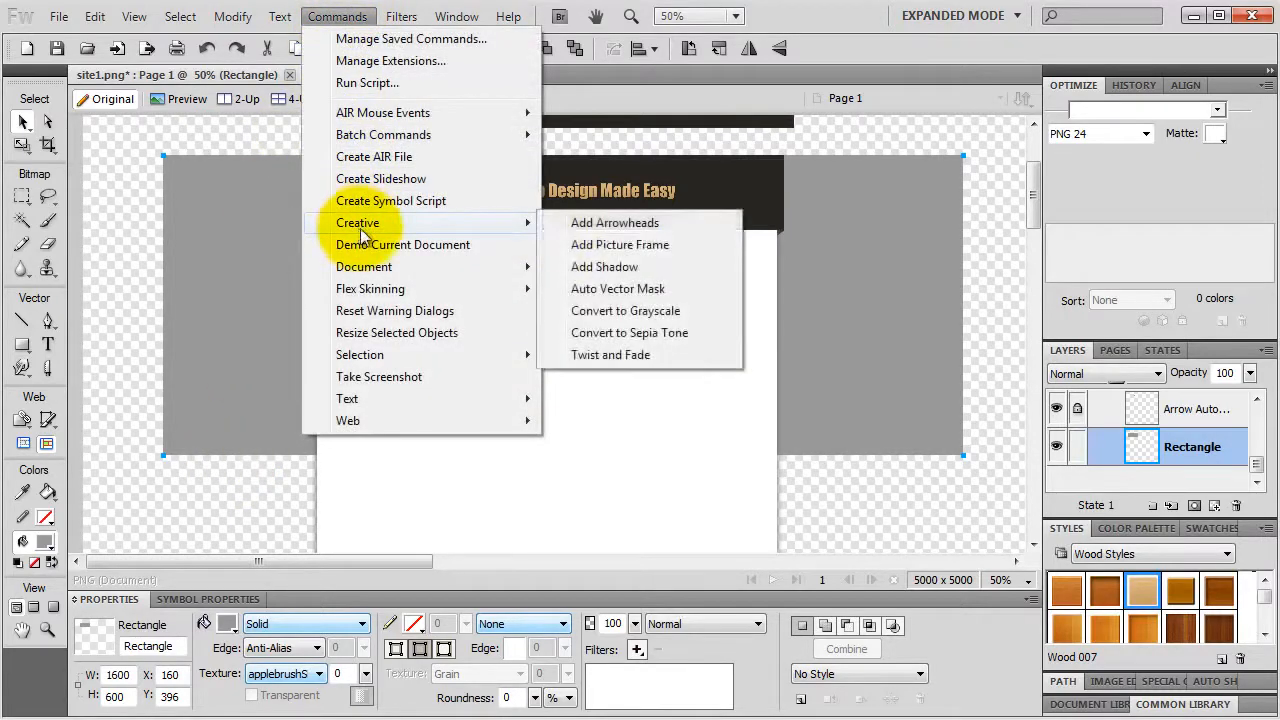
click(616, 289)
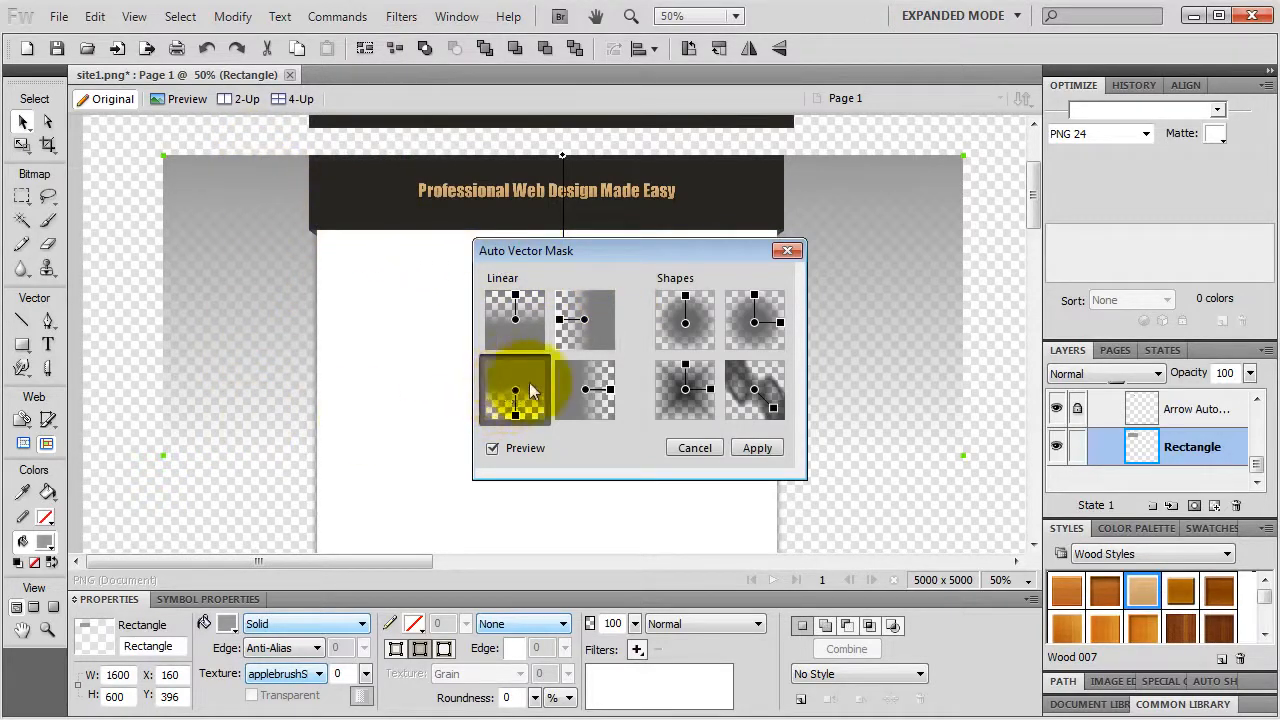
click(748, 449)
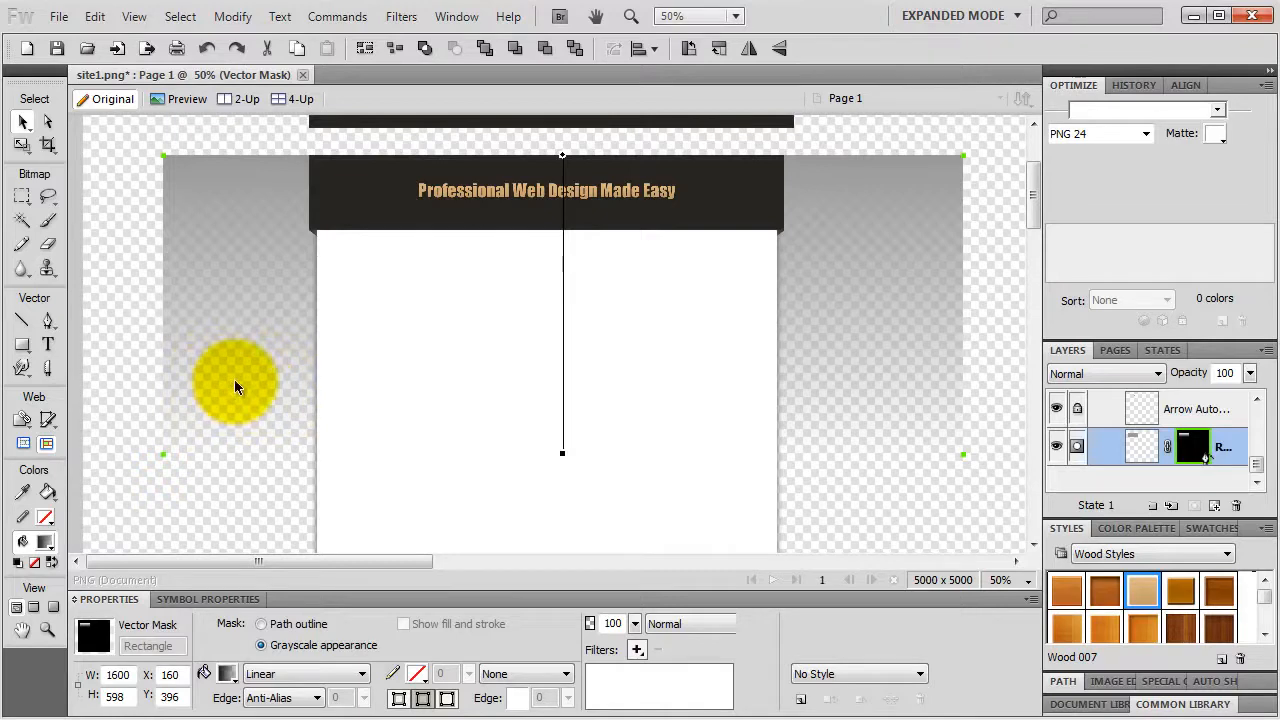
Step: Deselect the masked rectangle and set the document's canvas colour to white
click(113, 373)
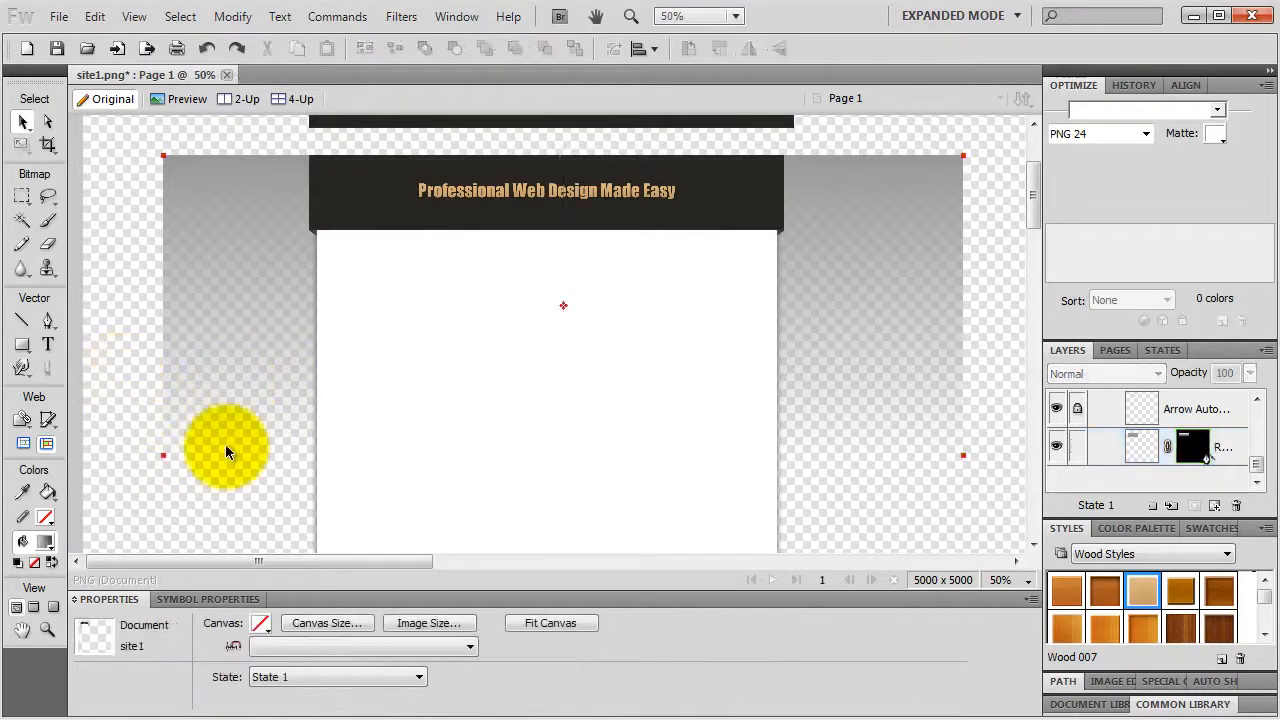
click(260, 623)
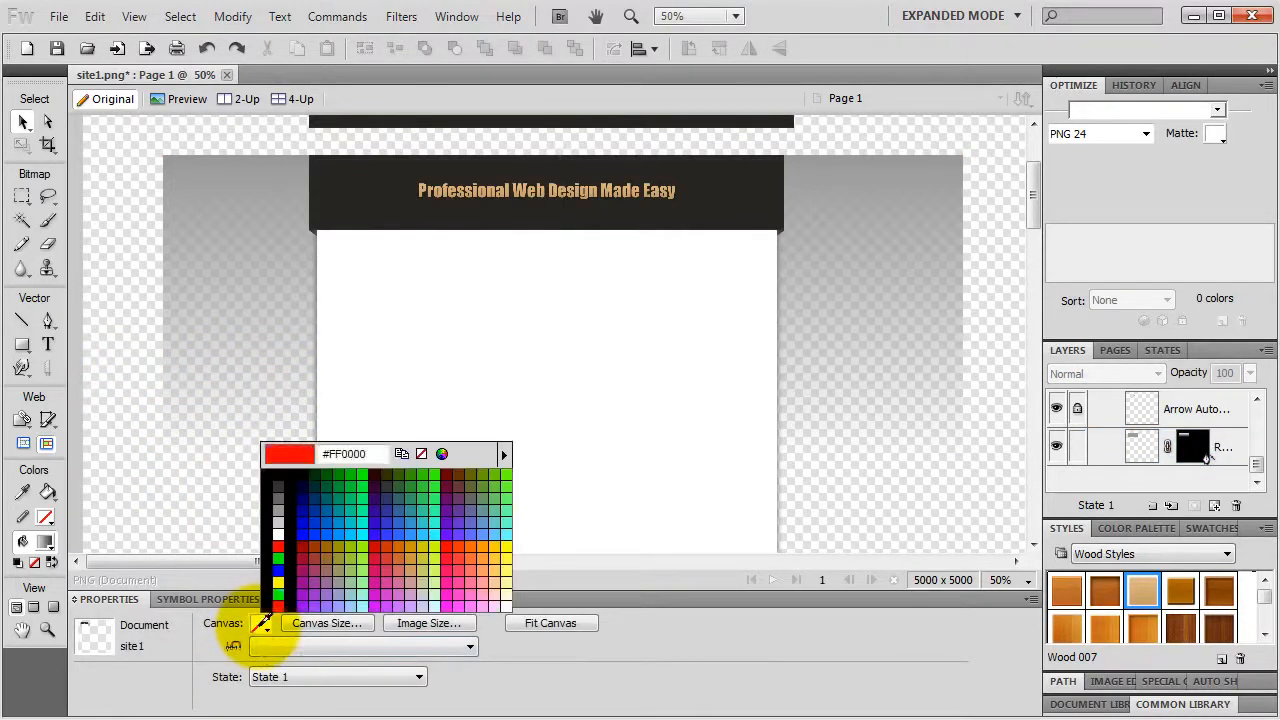
click(283, 531)
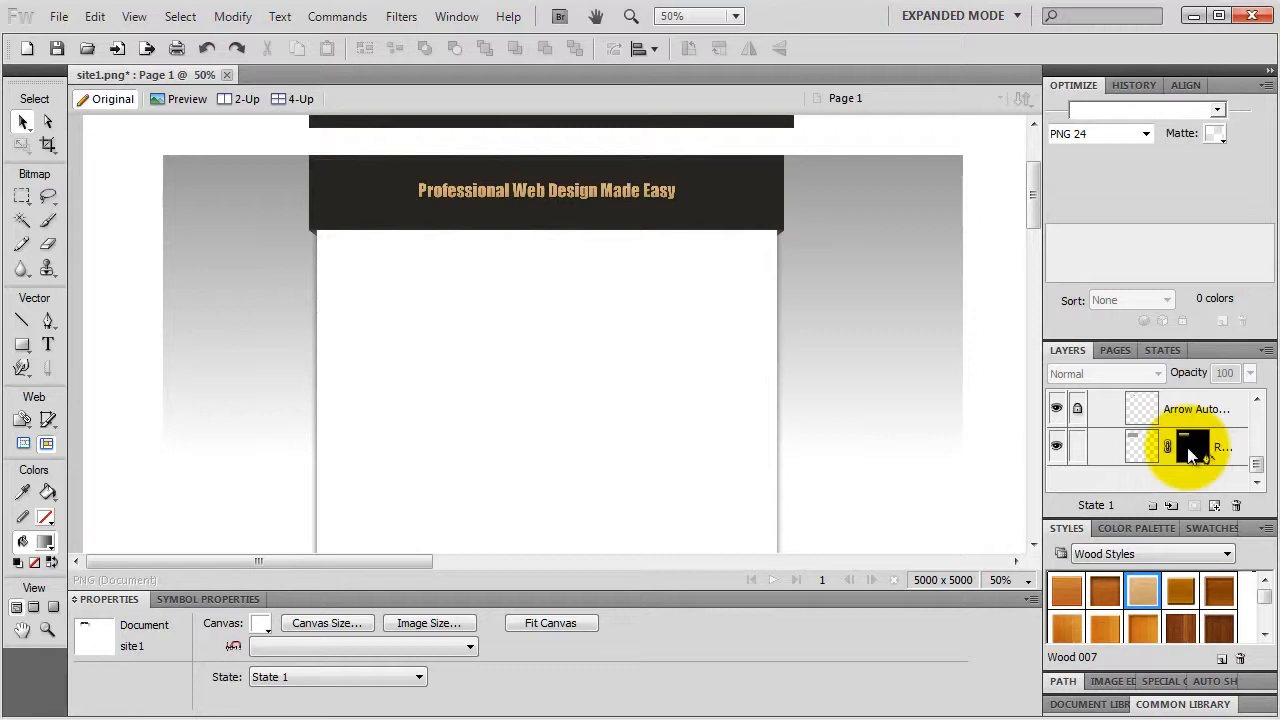
Step: Try moving the mask's gradient line beside the header's left edge and extending its end below the rectangle
click(1190, 455)
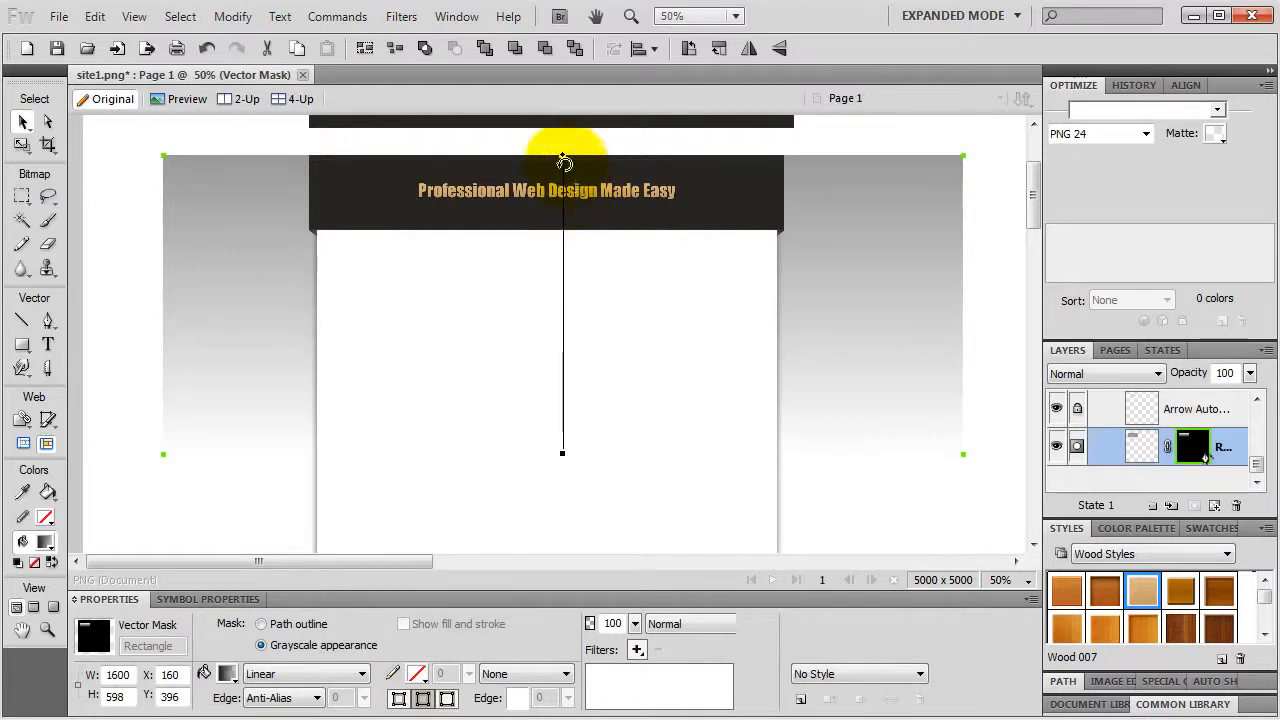
drag(564, 160, 279, 145)
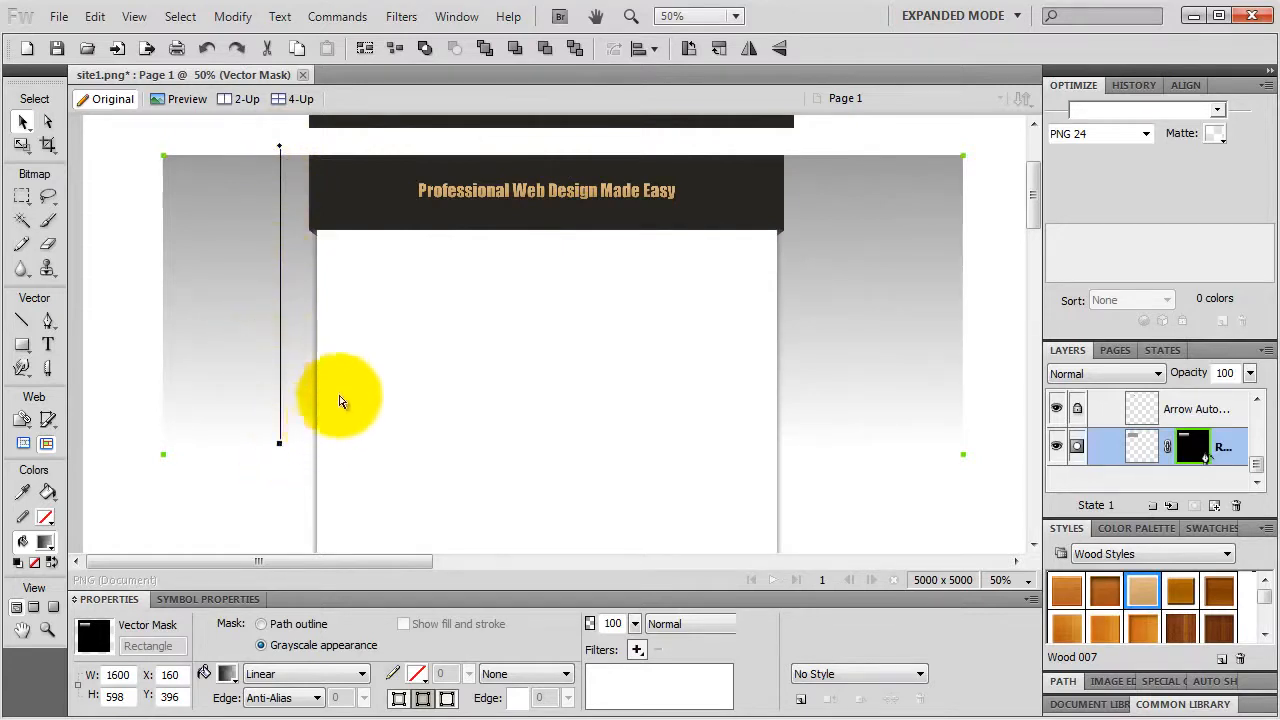
drag(282, 445, 281, 528)
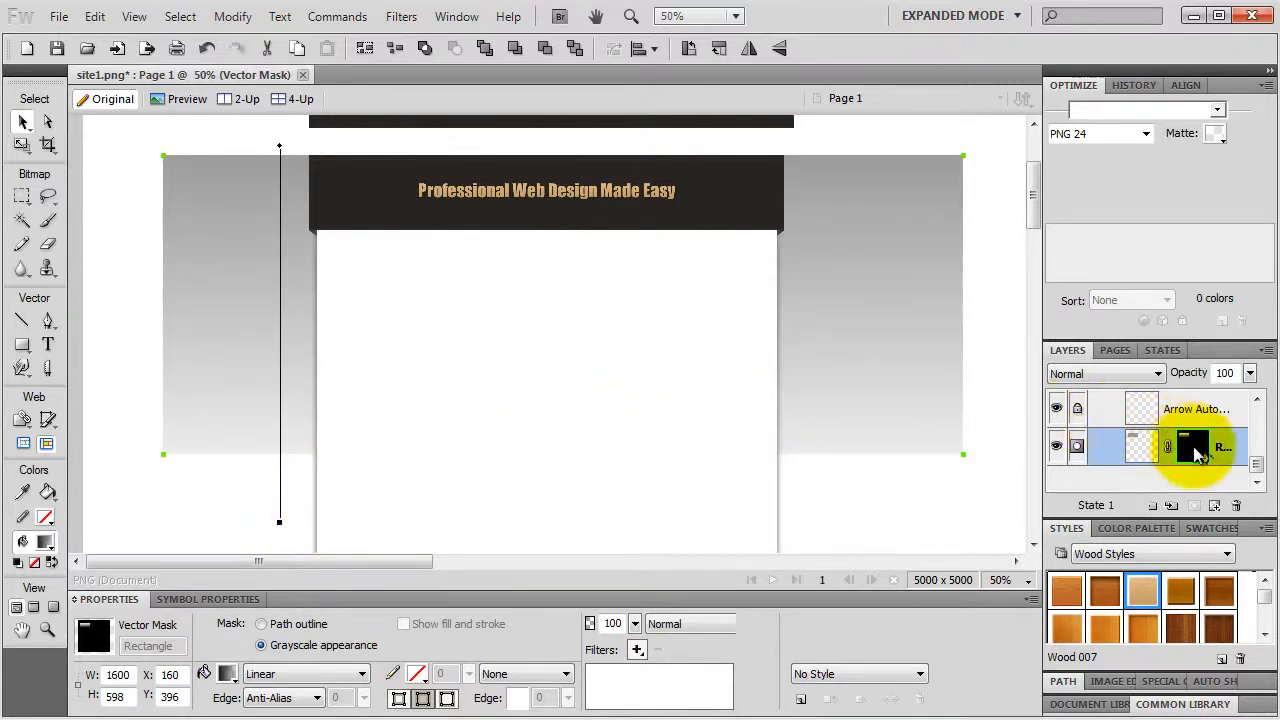
Step: Remove the vector mask without applying it, and undo the removal along with the gradient changes
key(Delete)
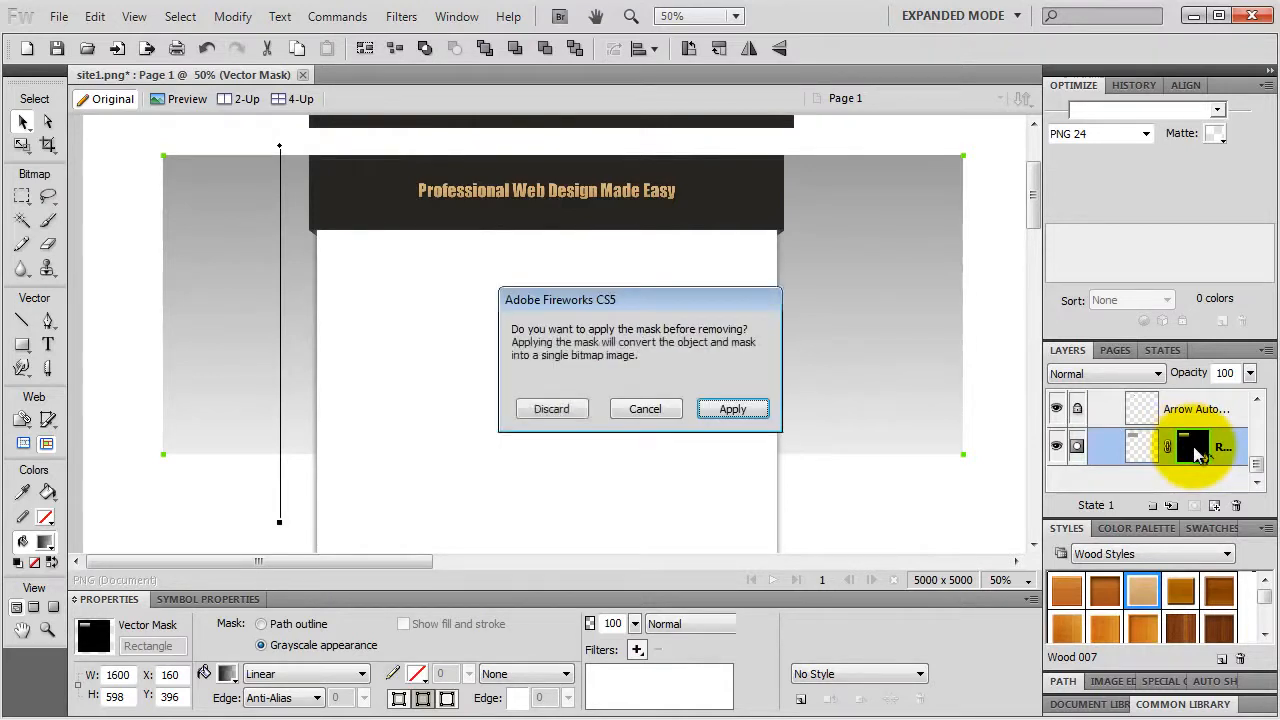
click(549, 410)
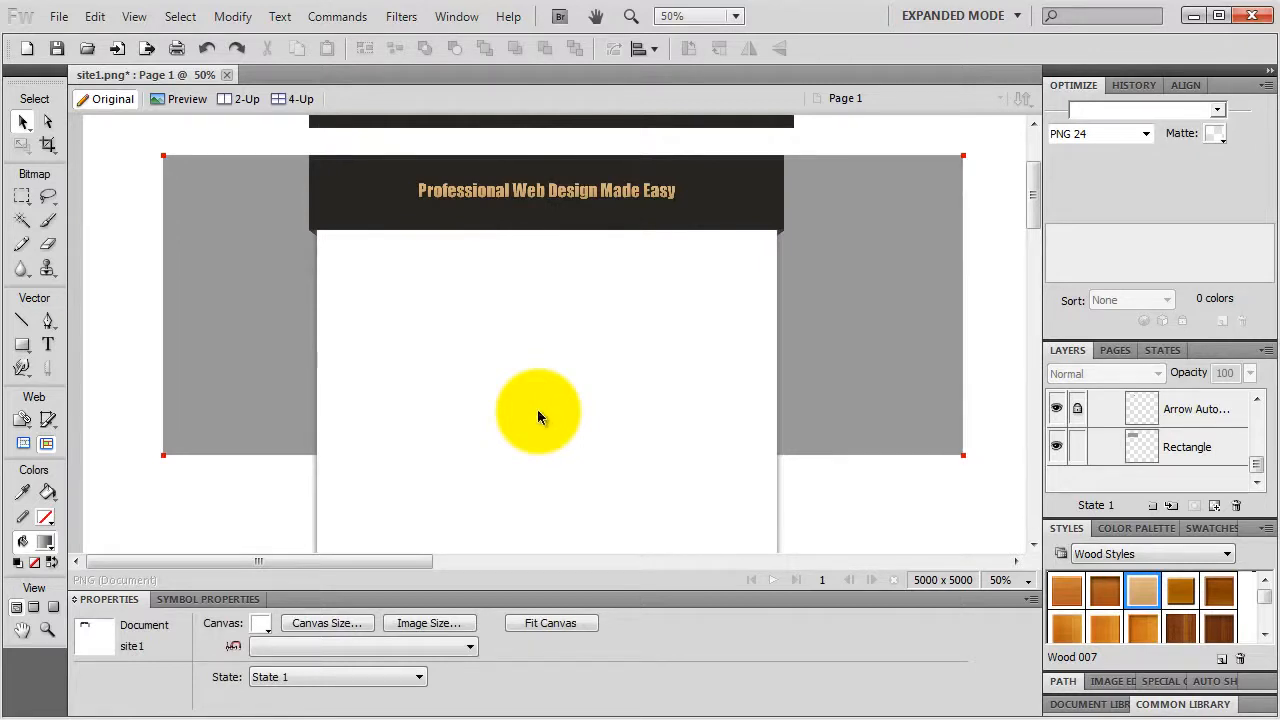
key(ctrl+z)
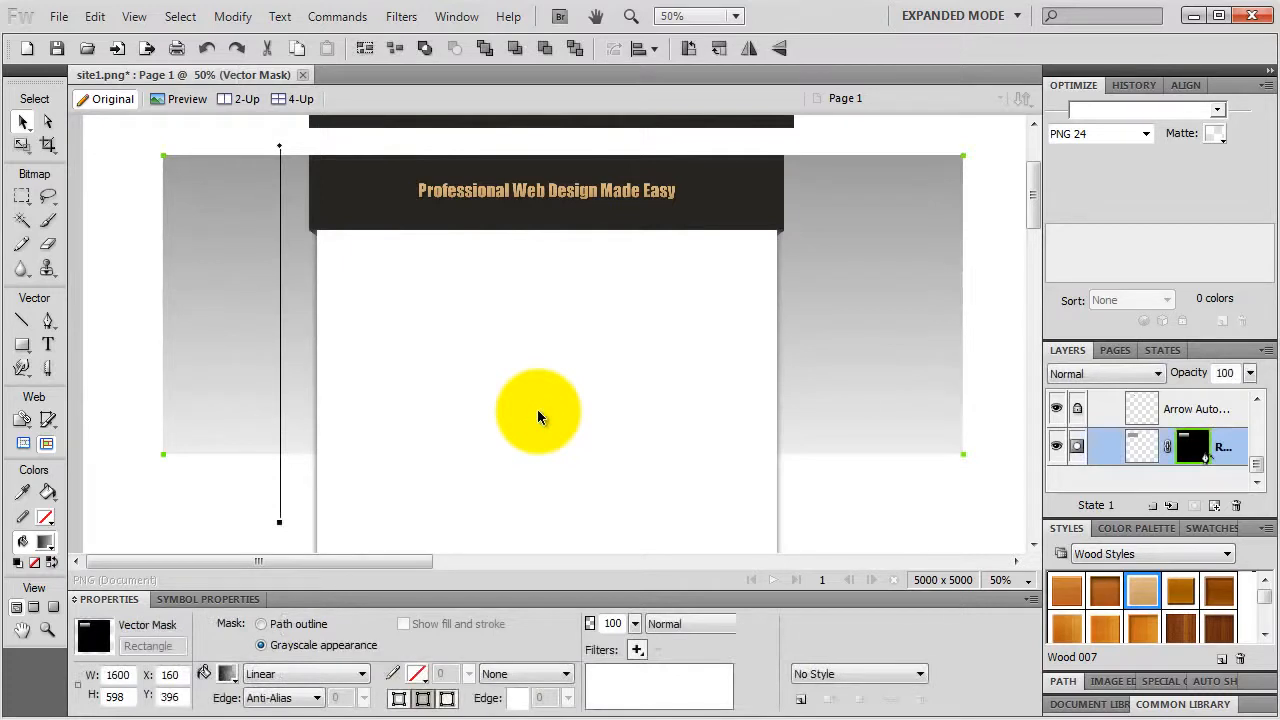
key(ctrl+z)
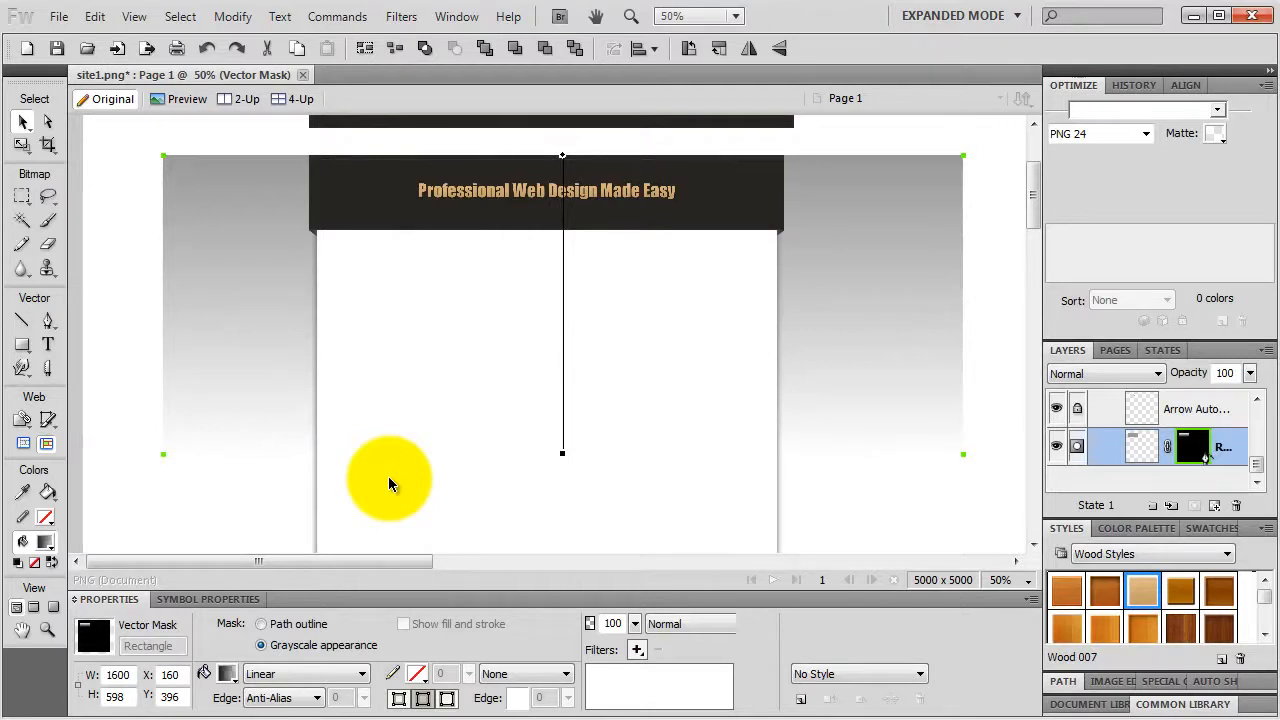
Step: Adjust the mask gradient's end to just above the rectangle's lower edge and shift the masked rectangle to X 110
drag(564, 477, 571, 575)
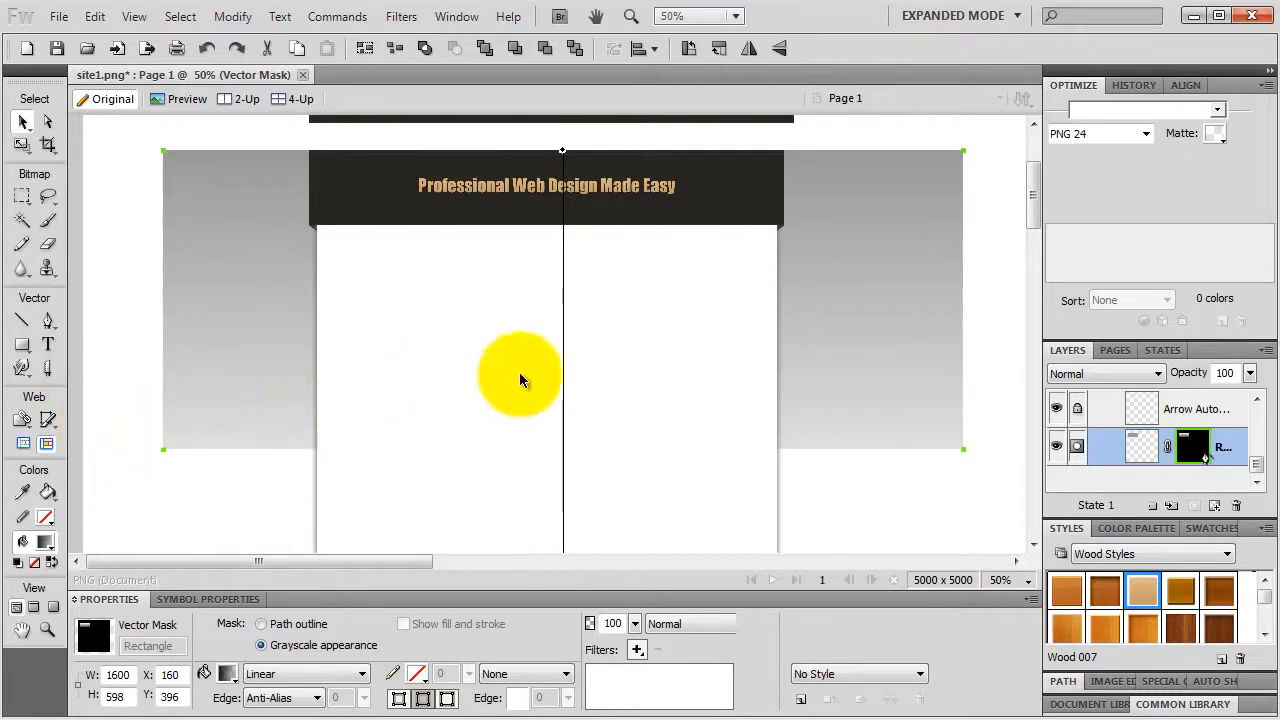
scroll(540, 400, down, 2)
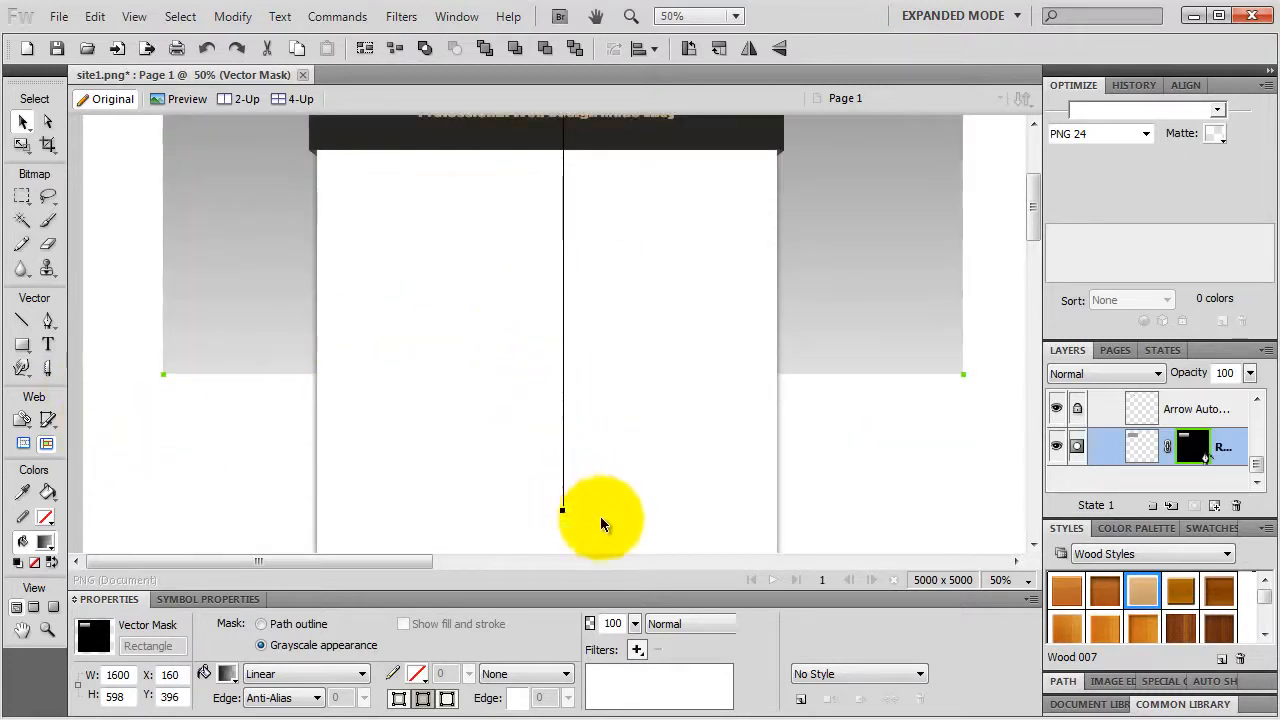
drag(563, 515, 562, 352)
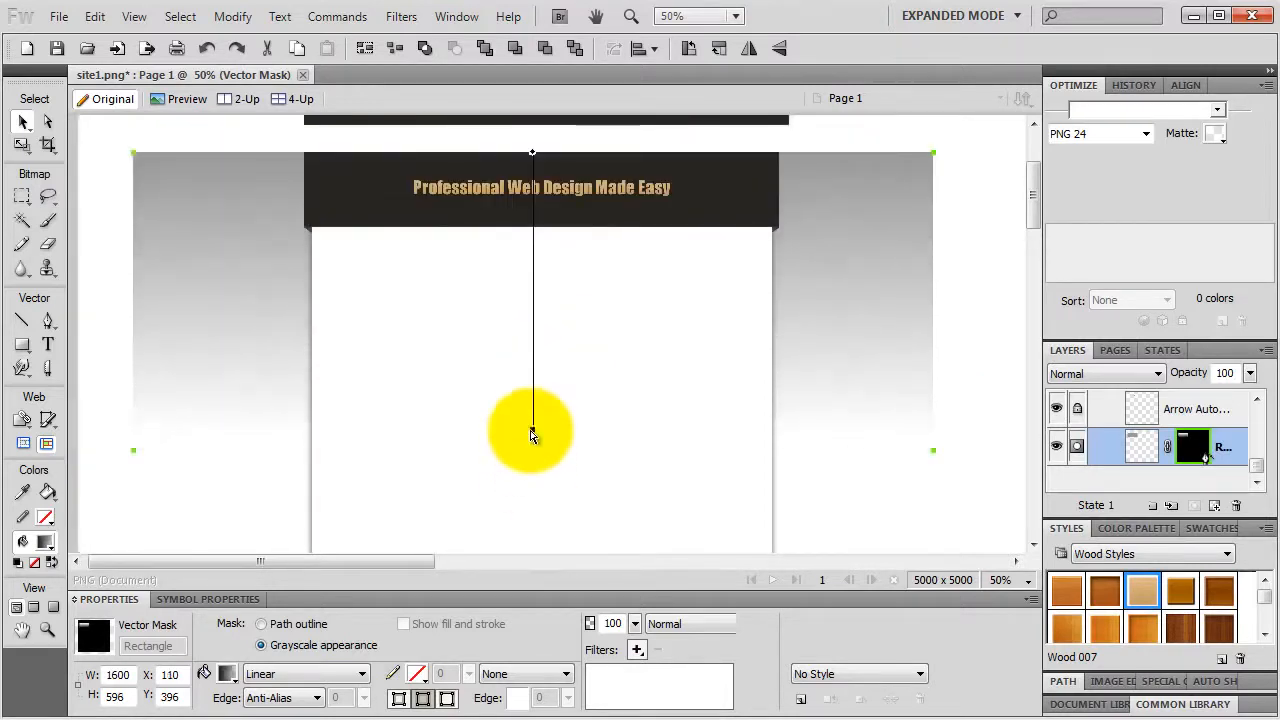
Step: Move the mask's gradient line to the rectangle's left part, ending near its lower edge, and deselect the mask
drag(532, 146, 200, 149)
drag(199, 421, 201, 440)
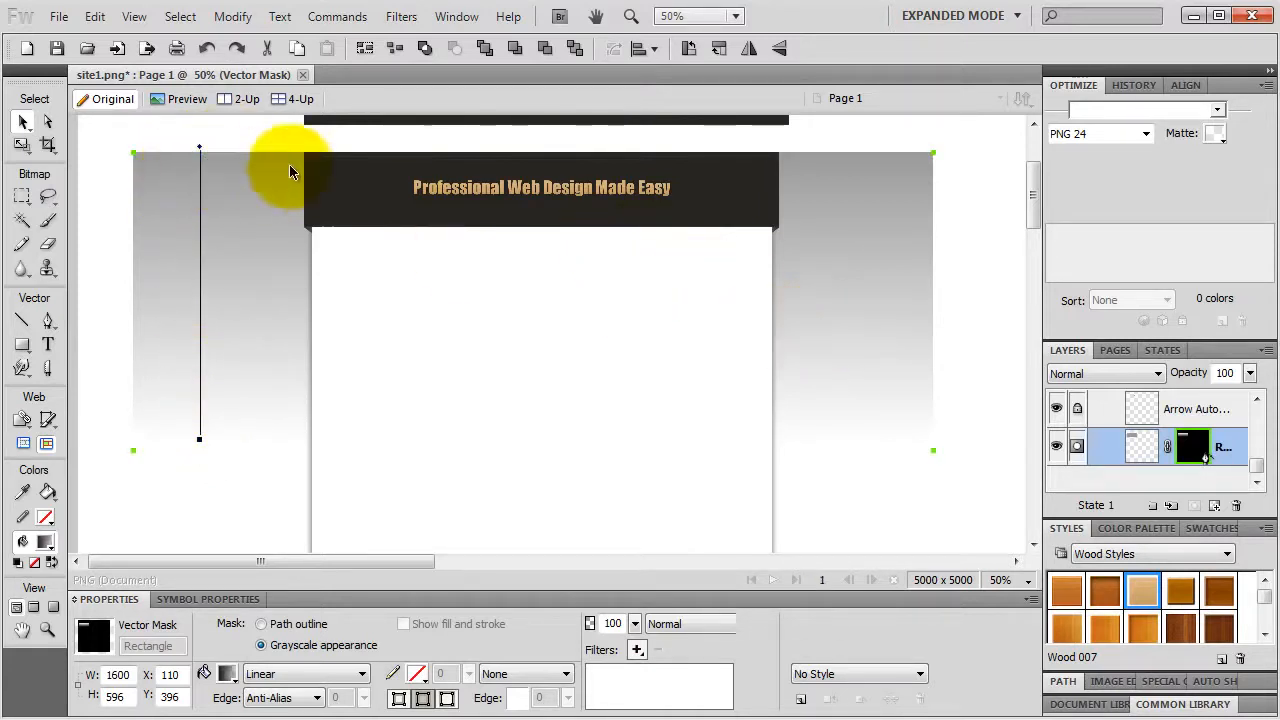
click(146, 127)
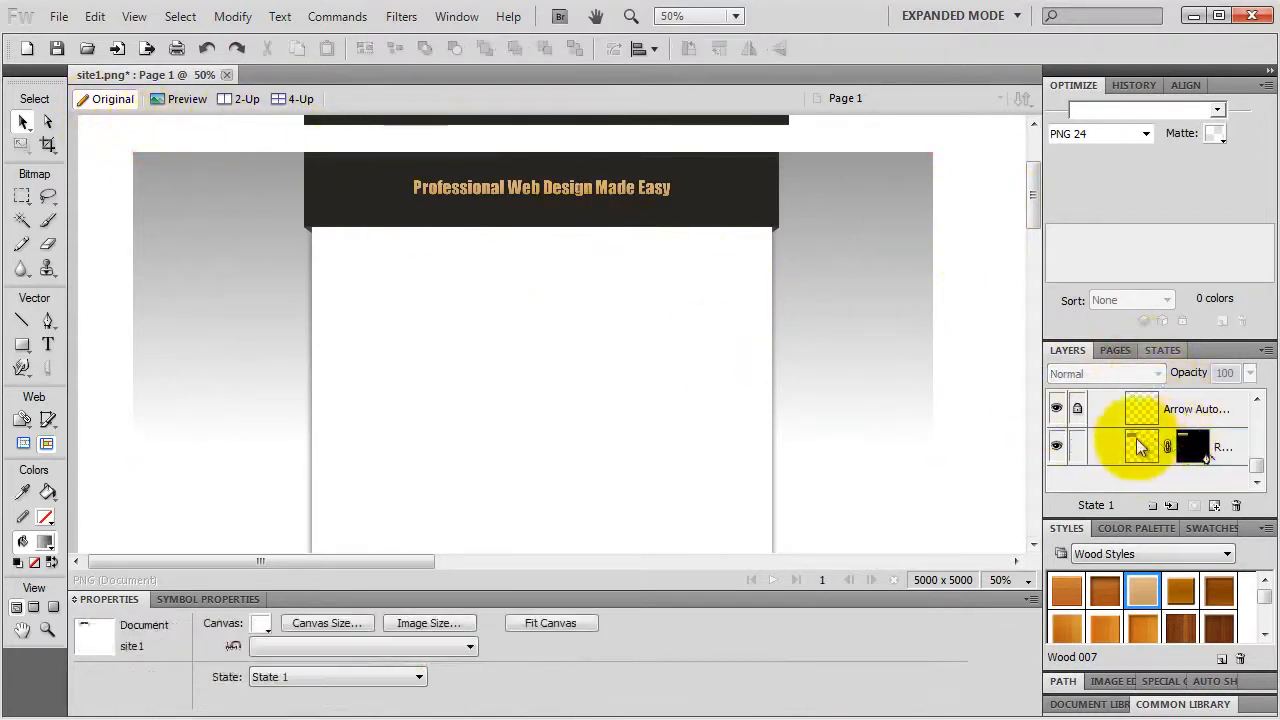
Step: Lock the masked rectangle in the background layer
click(1078, 448)
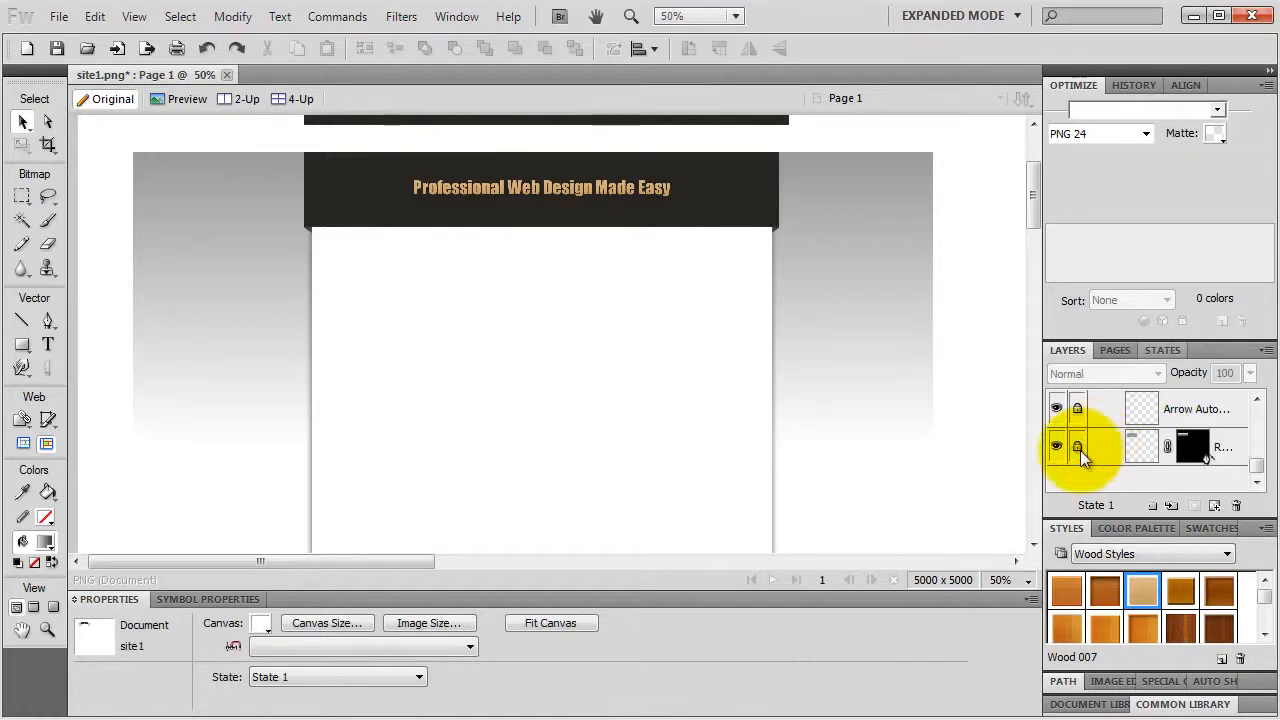
click(1078, 448)
click(1078, 448)
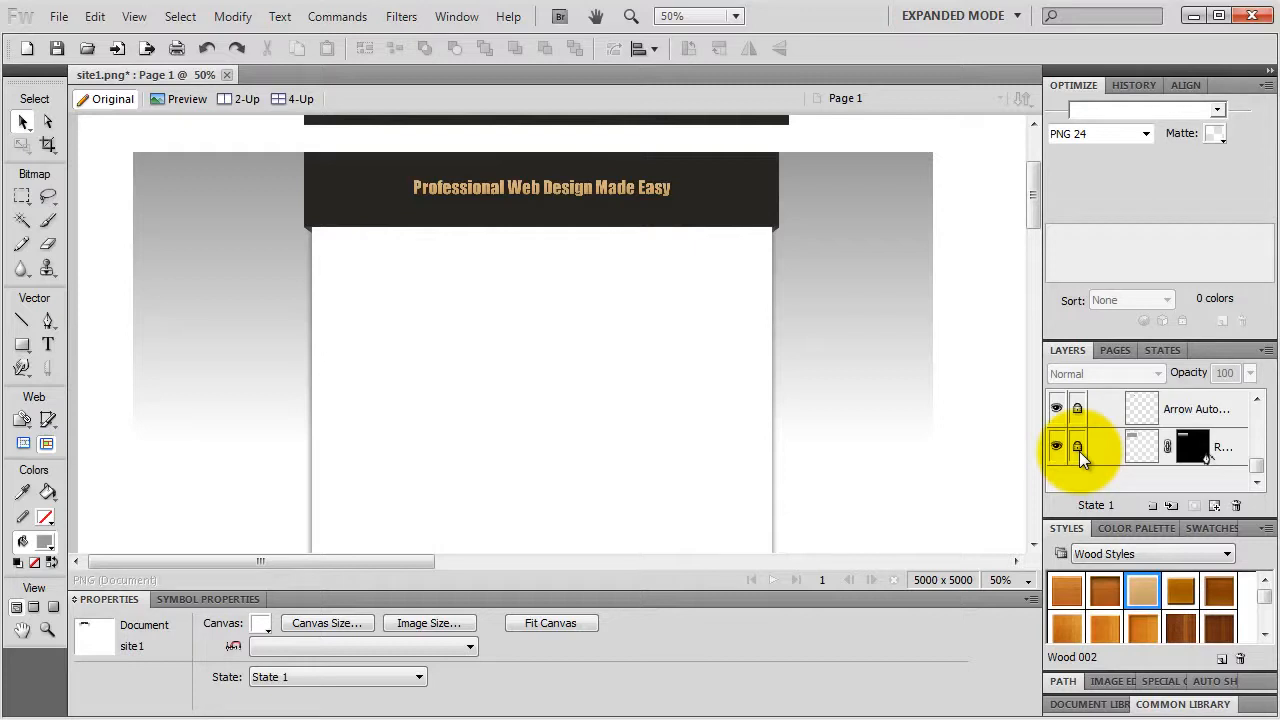
click(1078, 447)
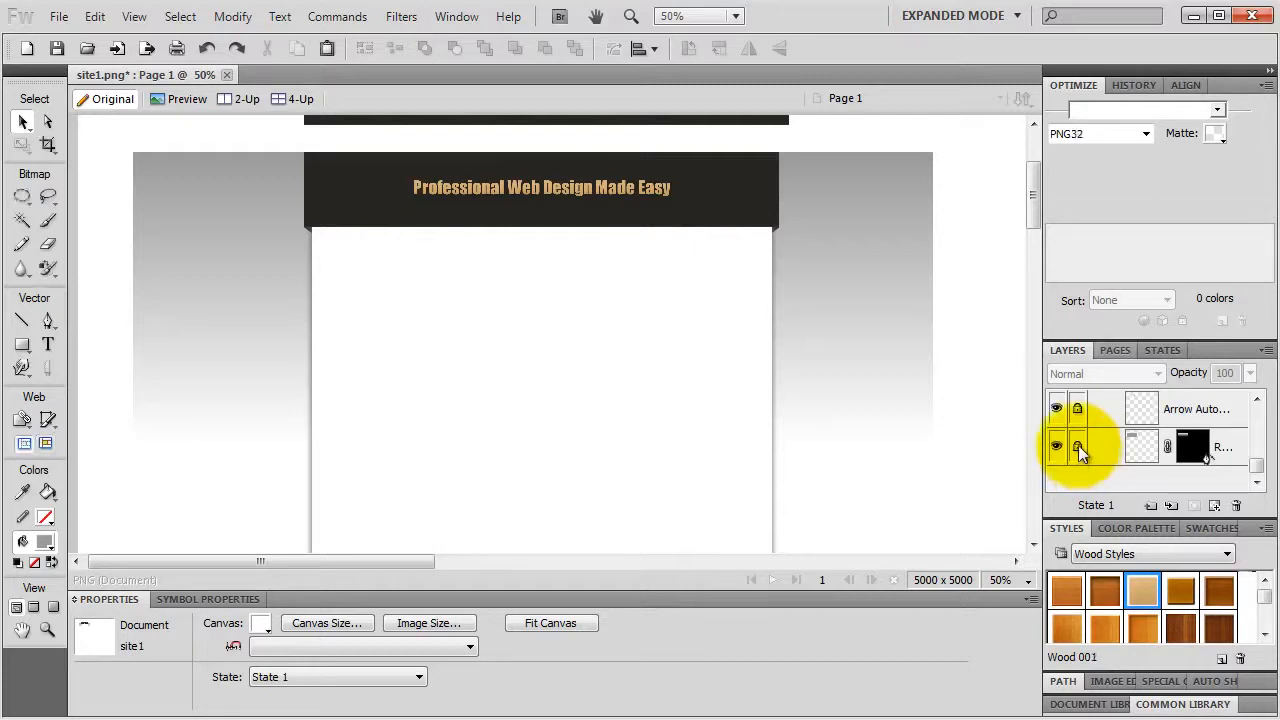
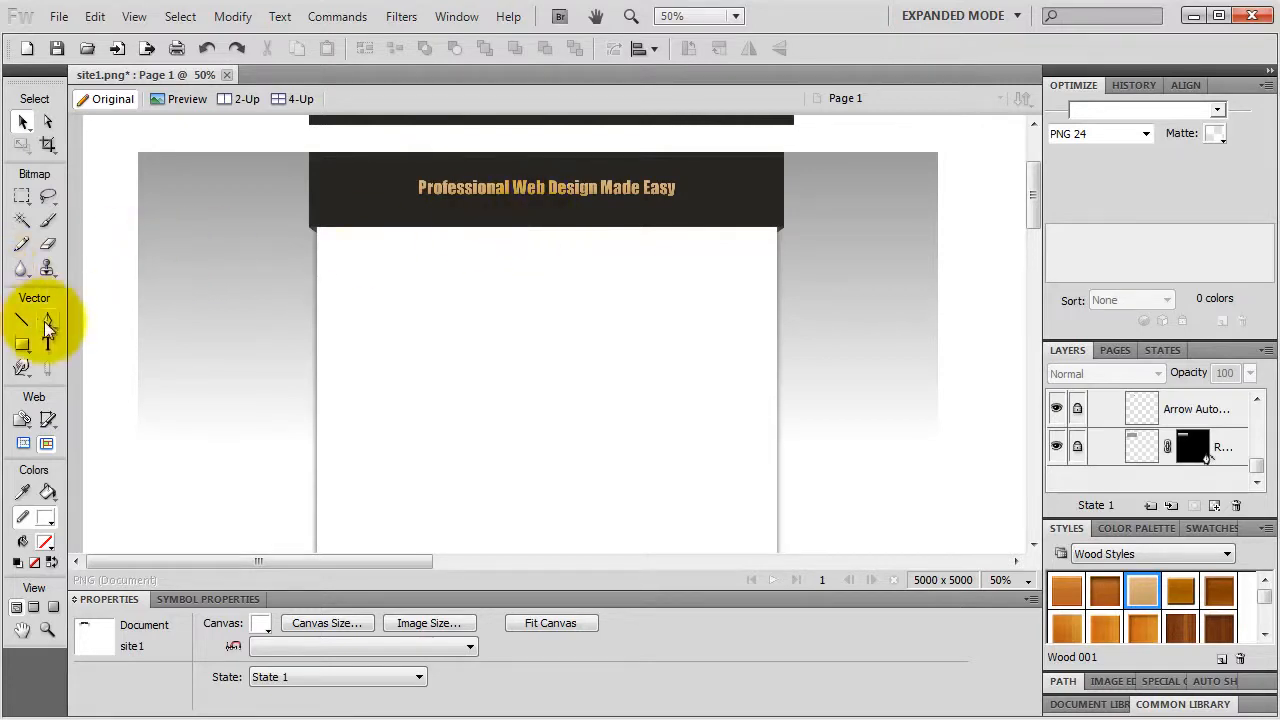
Step: Draw a closed, irregular path about 314 by 293 px on the white page with the Pen tool, rounding its lower corner
drag(47, 321, 86, 339)
click(86, 340)
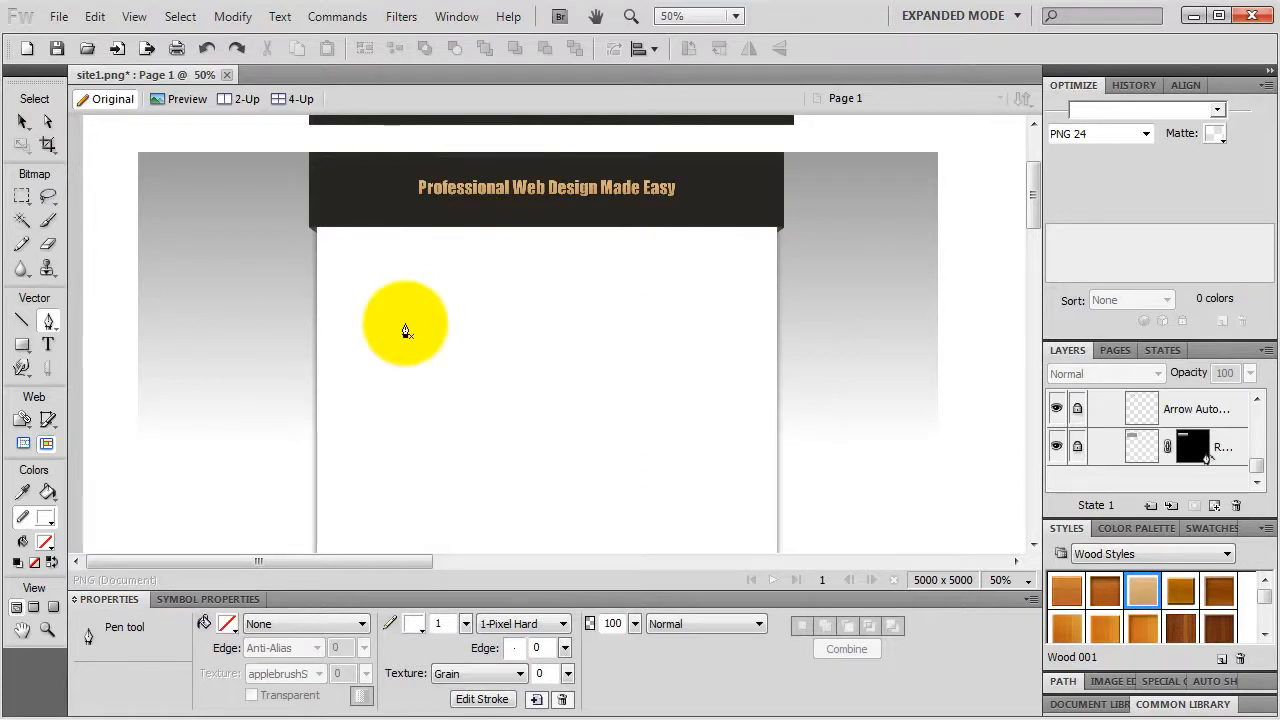
click(405, 330)
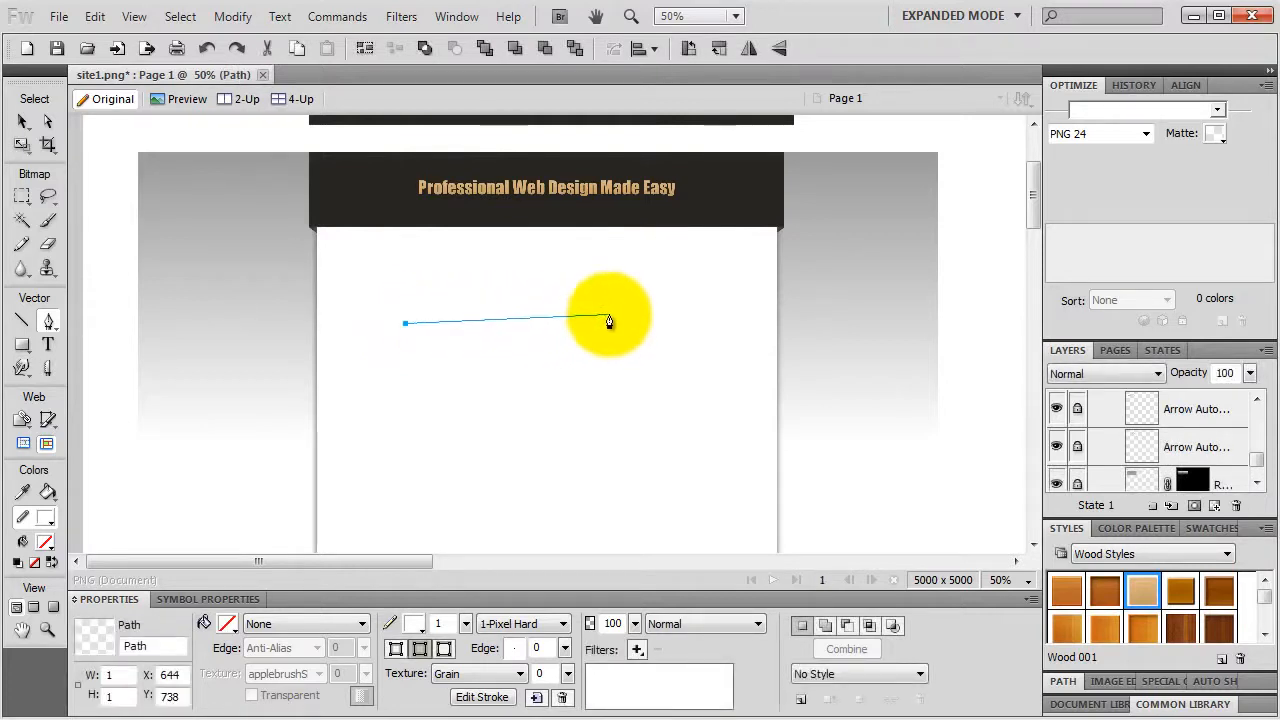
click(555, 326)
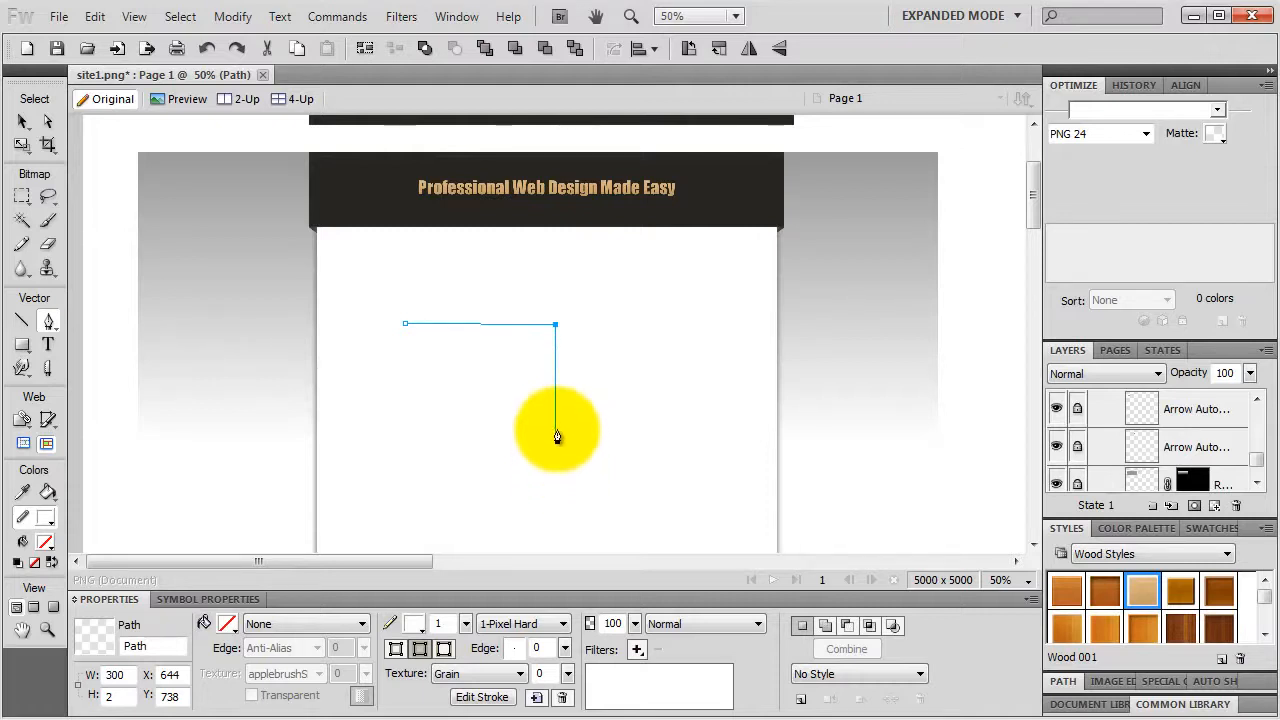
click(556, 436)
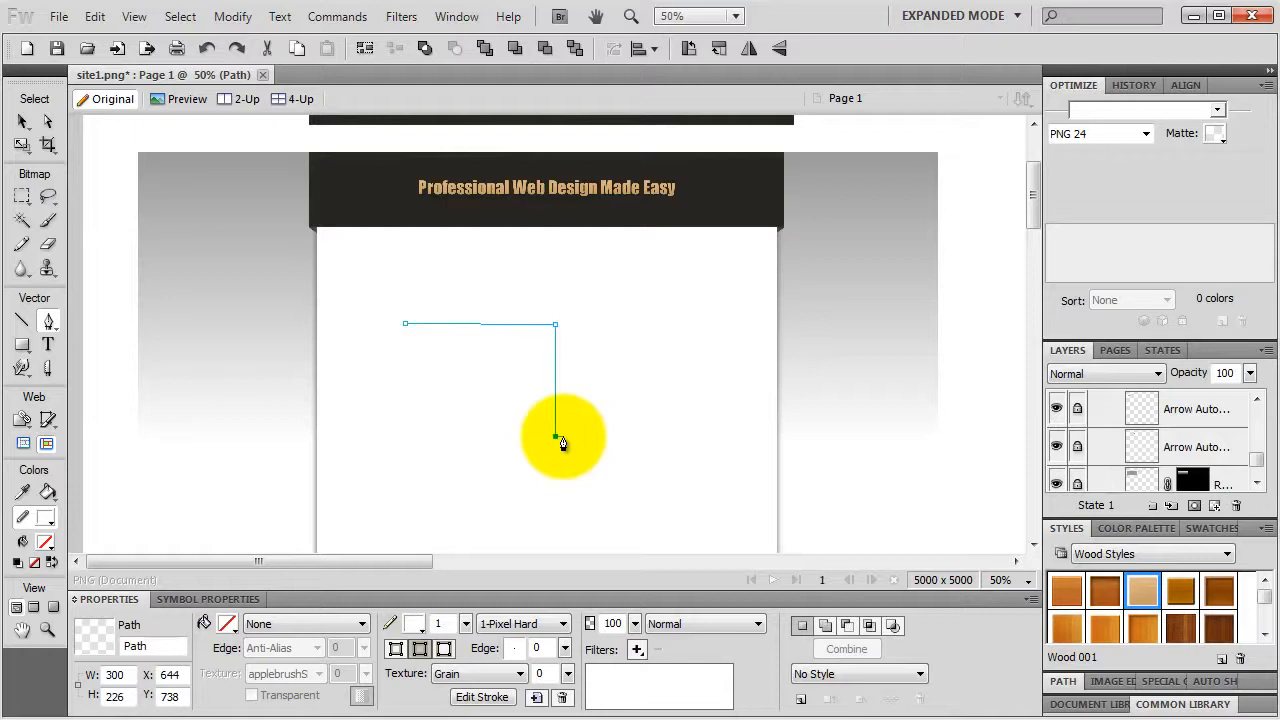
drag(561, 441, 441, 426)
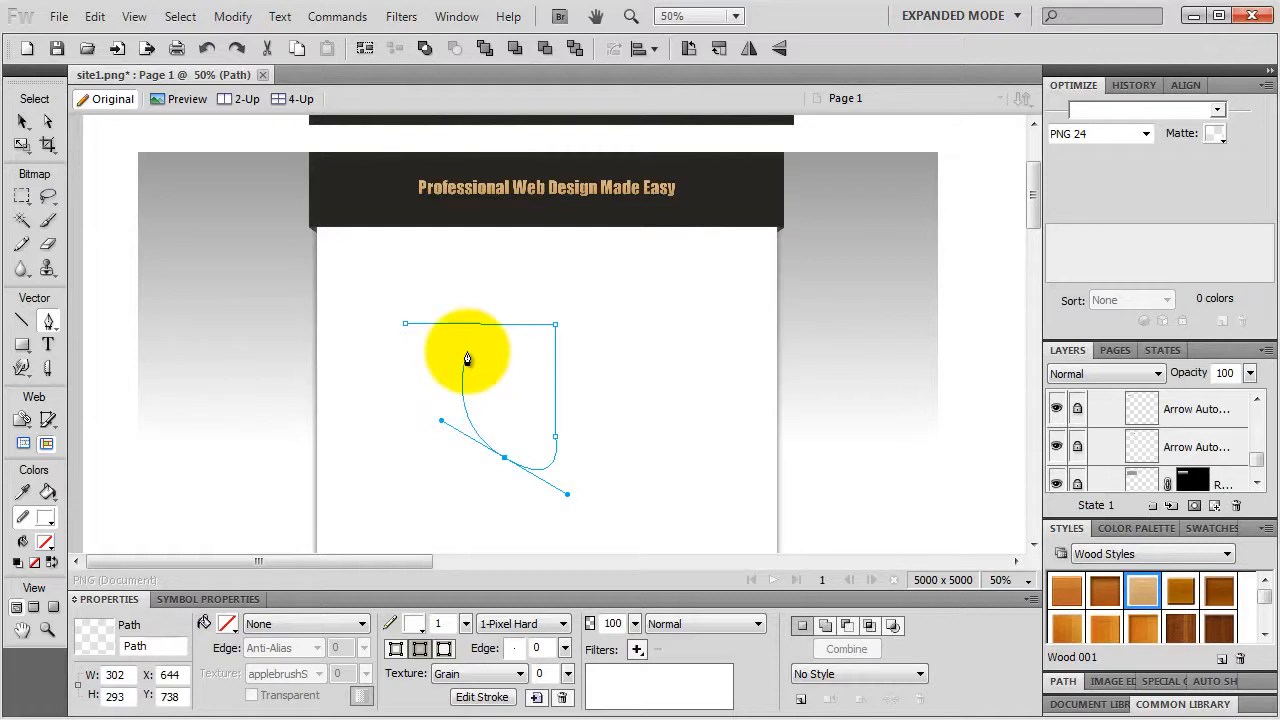
click(505, 460)
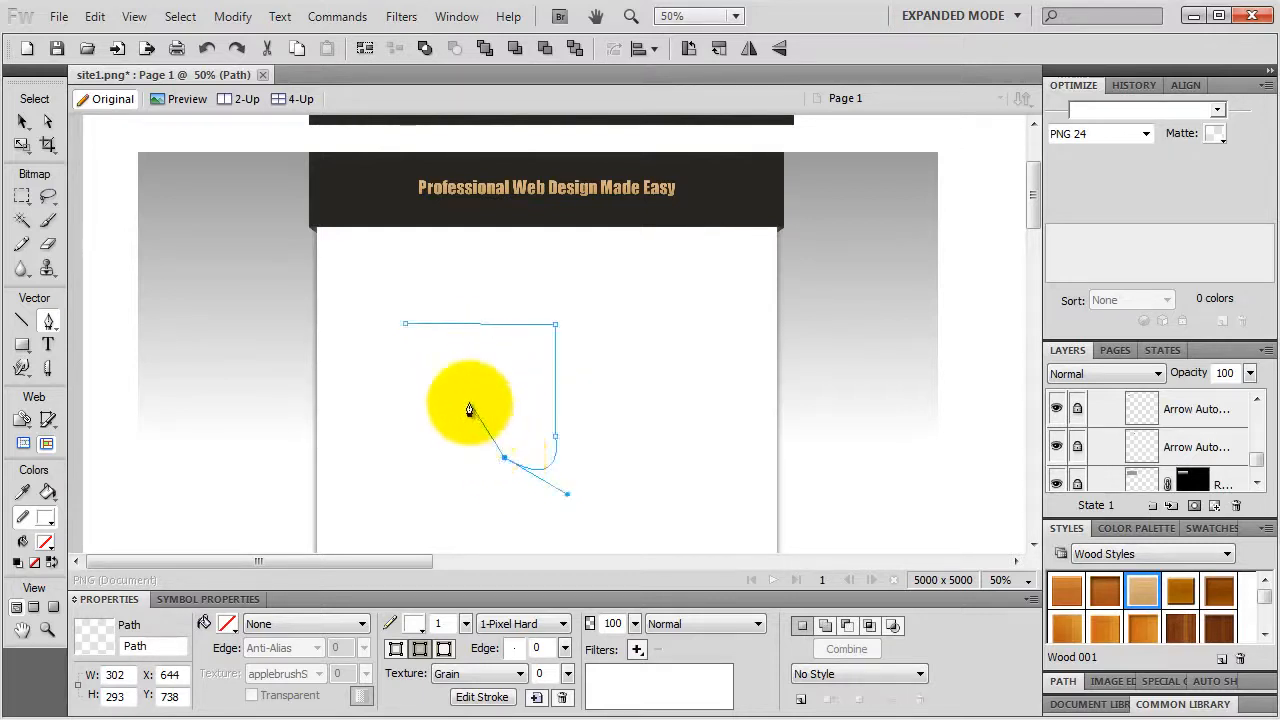
click(415, 402)
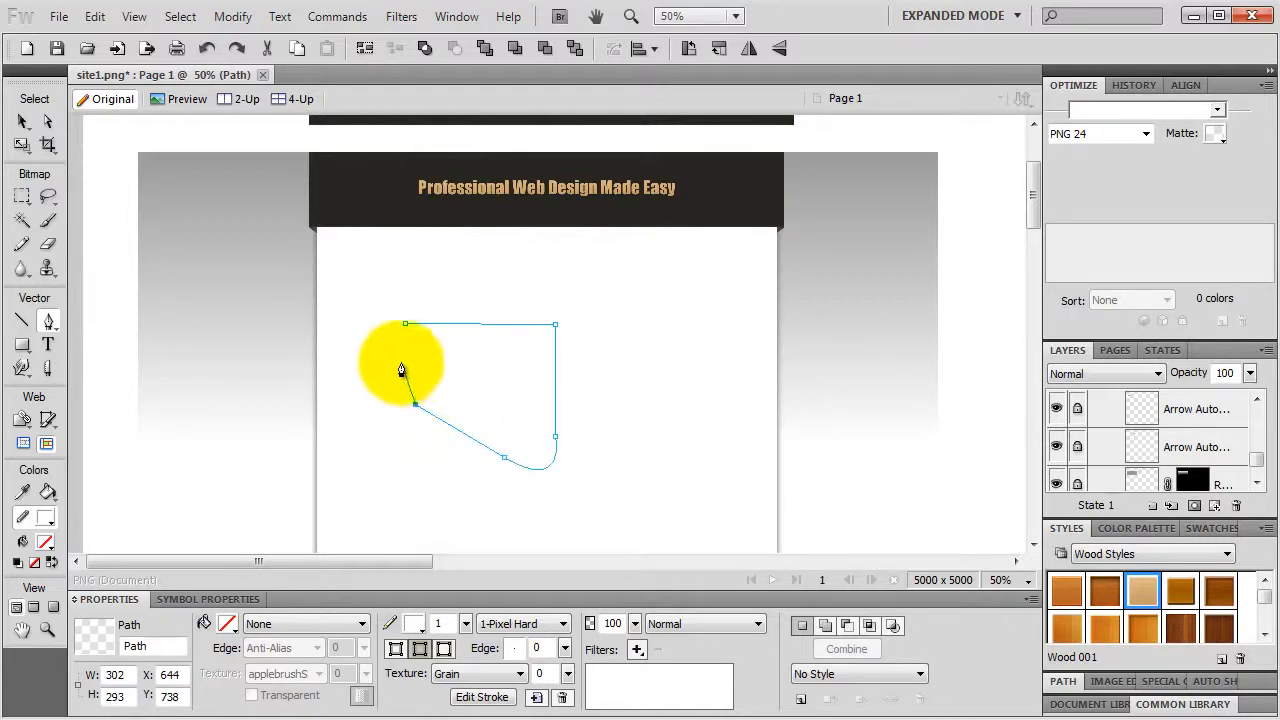
click(405, 325)
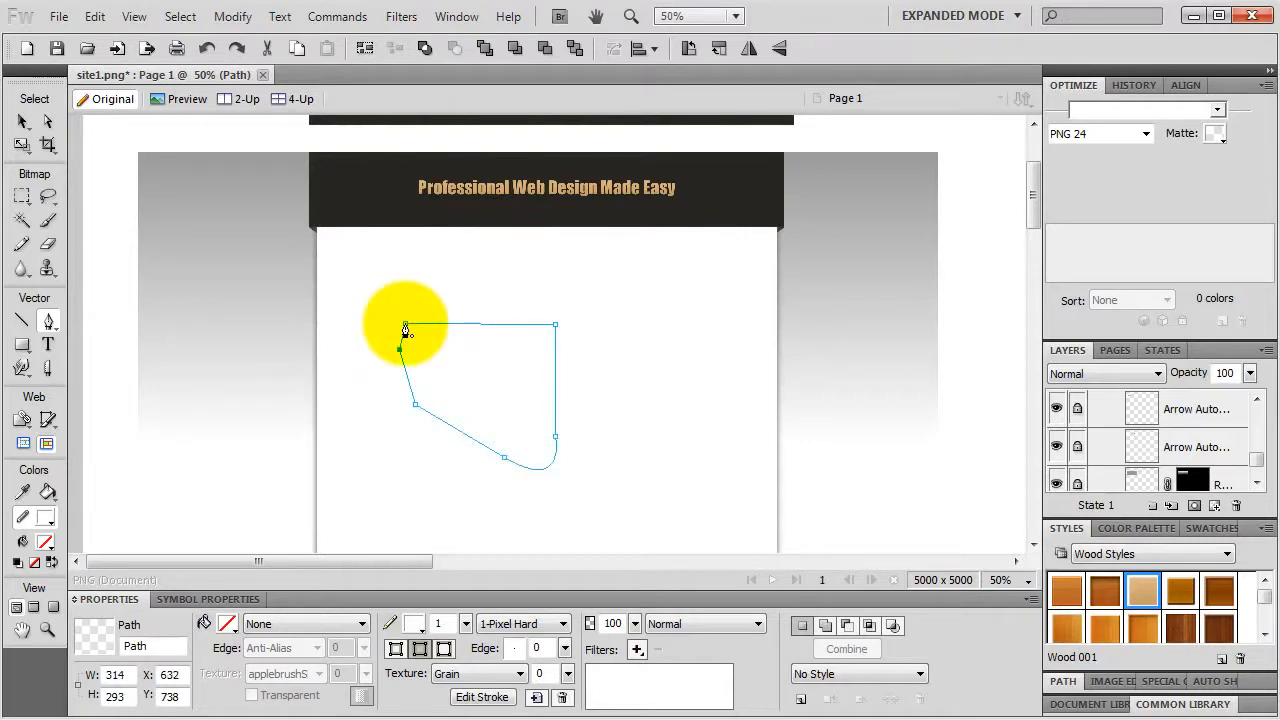
click(405, 325)
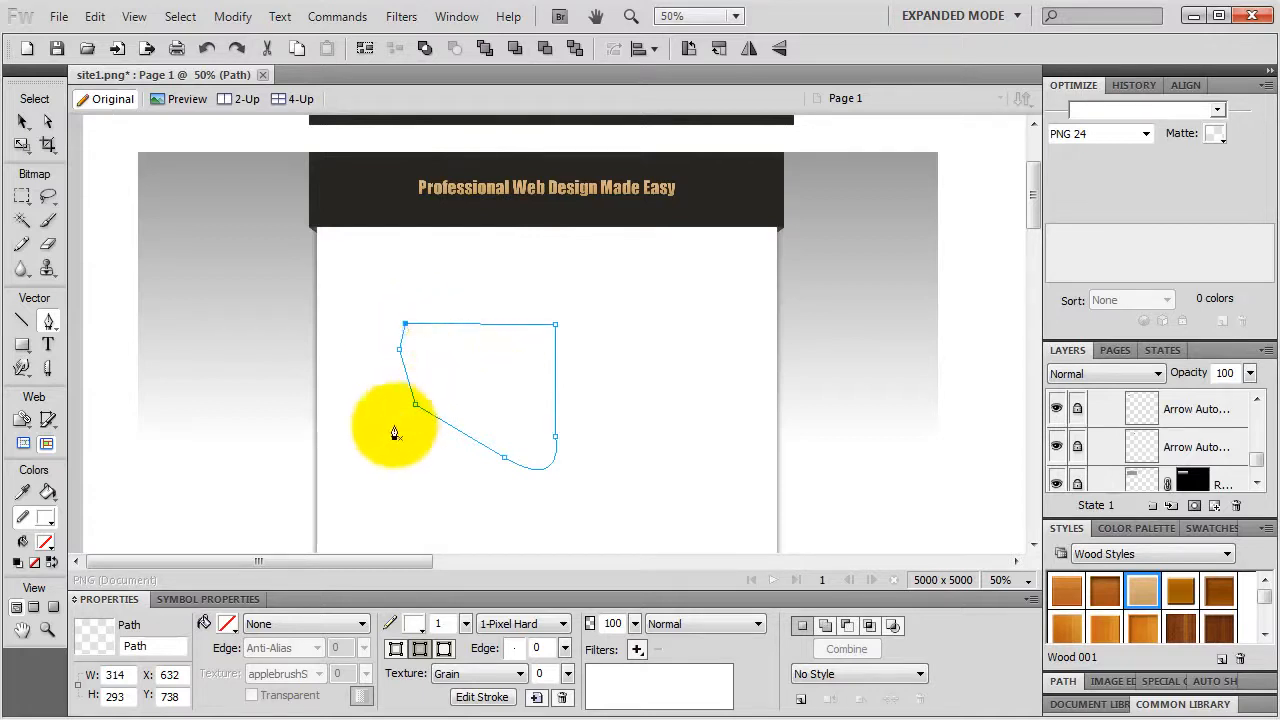
Step: Give the drawn path a dark grey stroke of size 18 and a solid medium grey fill
click(414, 624)
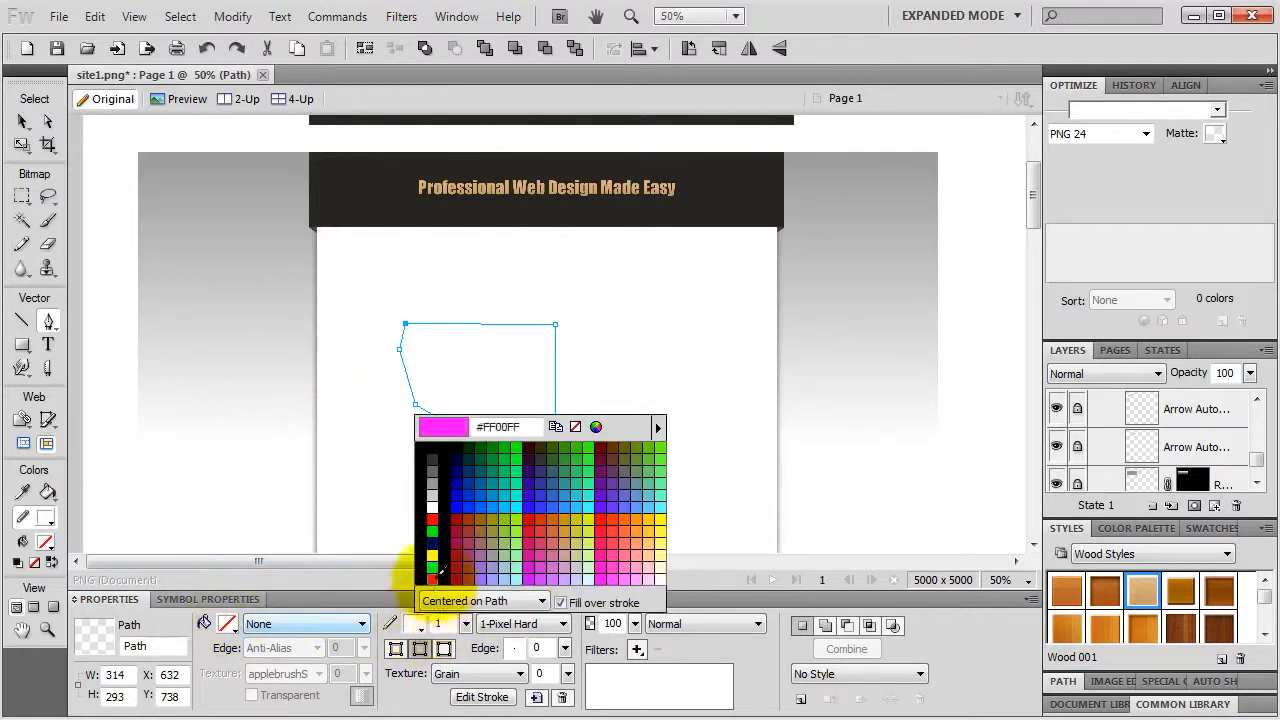
click(440, 453)
drag(465, 624, 470, 604)
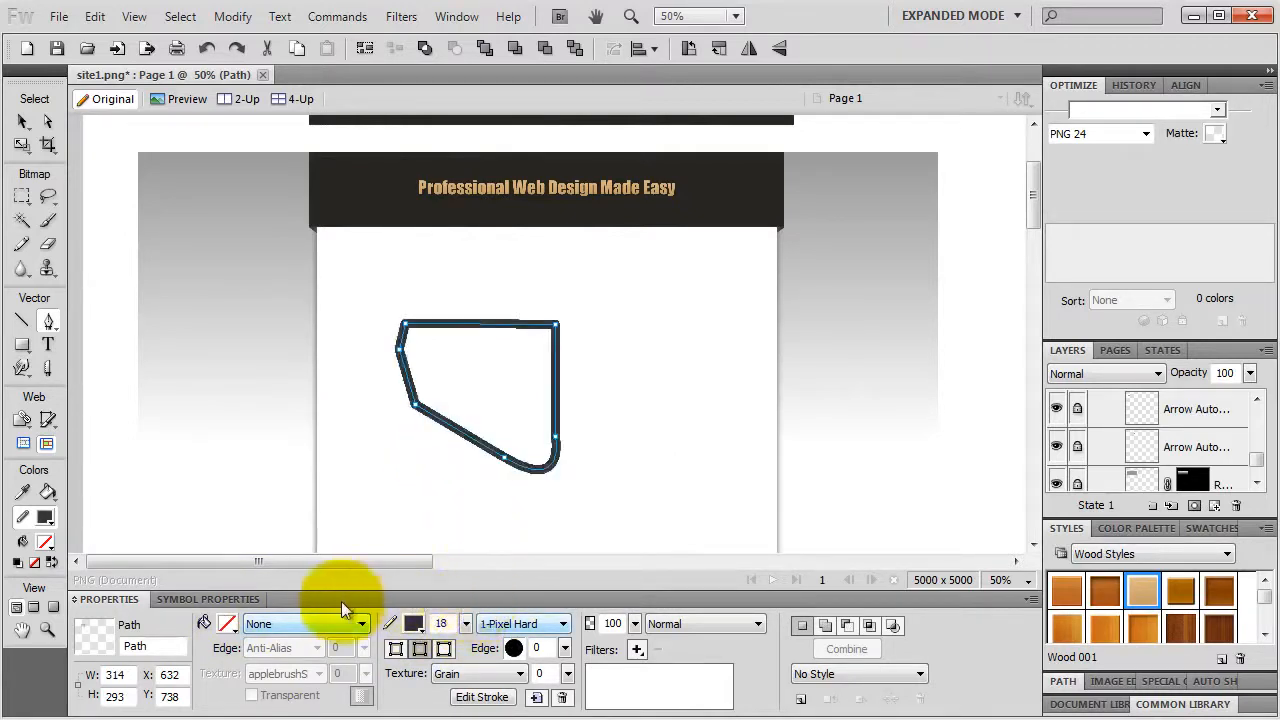
click(227, 624)
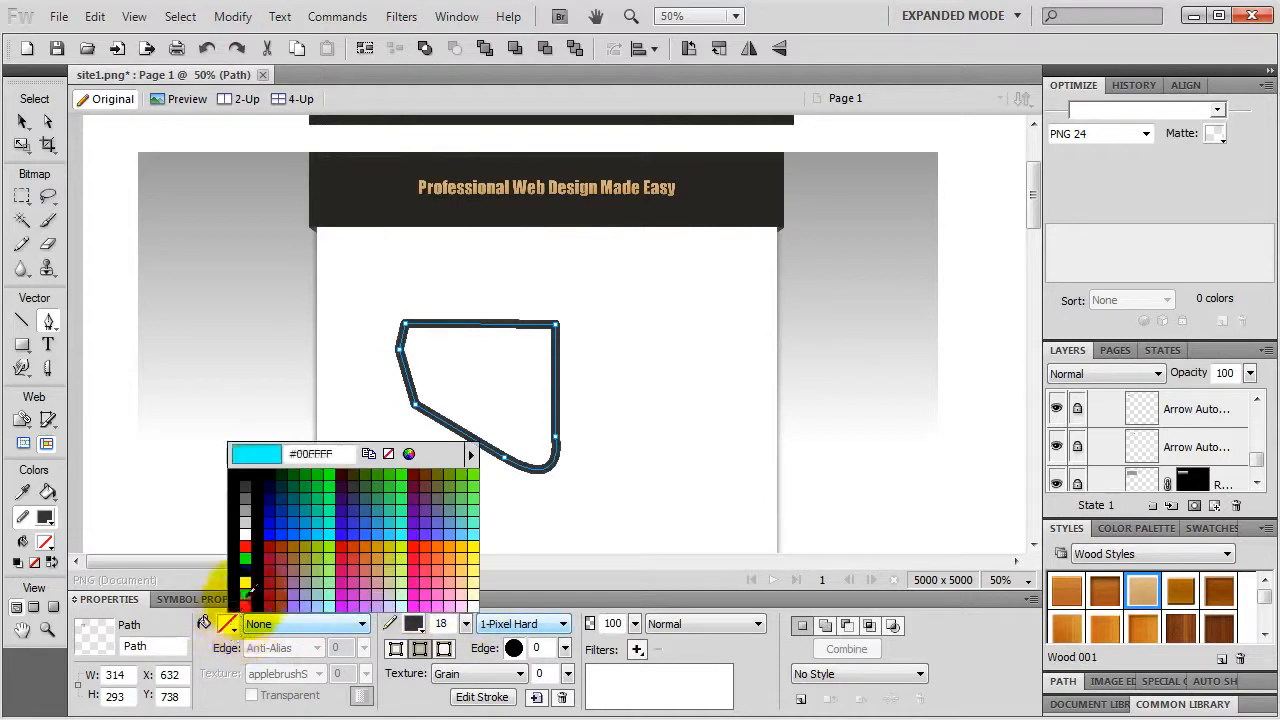
click(245, 500)
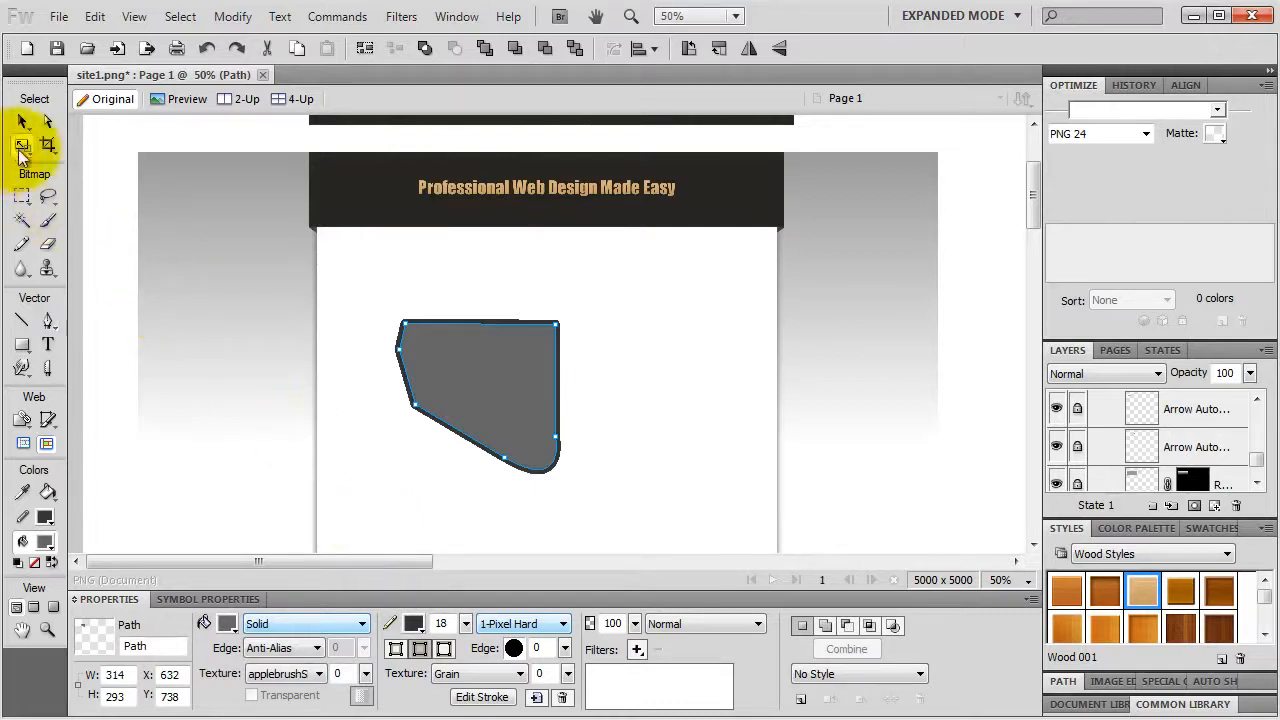
Step: Enlarge the grey shape and rotate it clockwise until it spans about 377 by 440 px
drag(23, 146, 157, 175)
drag(538, 262, 617, 341)
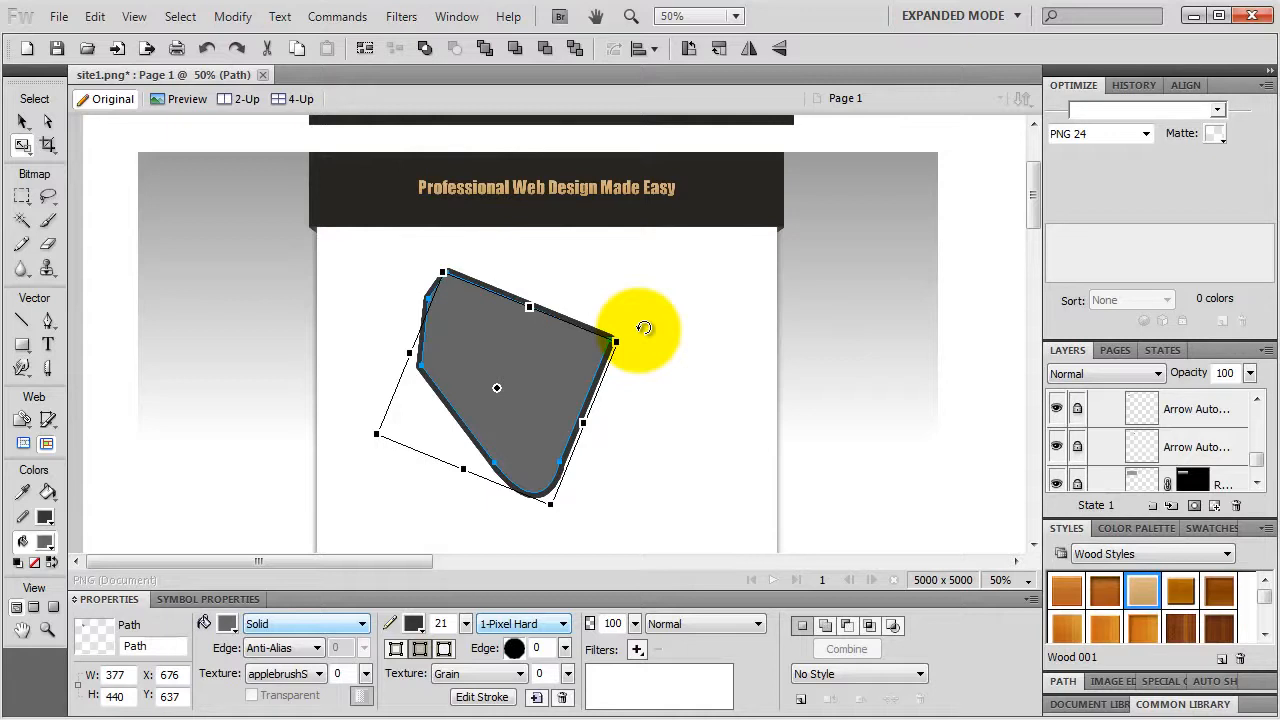
Step: Add a rectangle to the grey shape's lower side edge and punch a second rectangle out of its upper edge
click(23, 343)
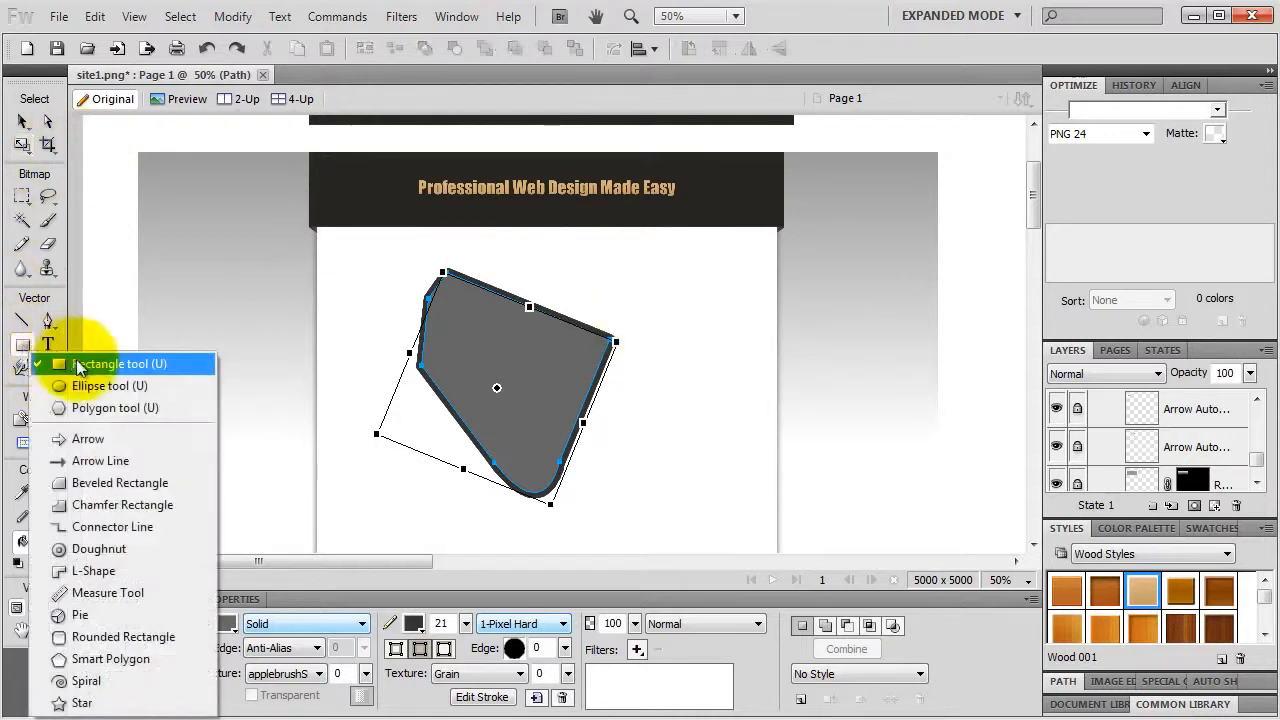
click(114, 363)
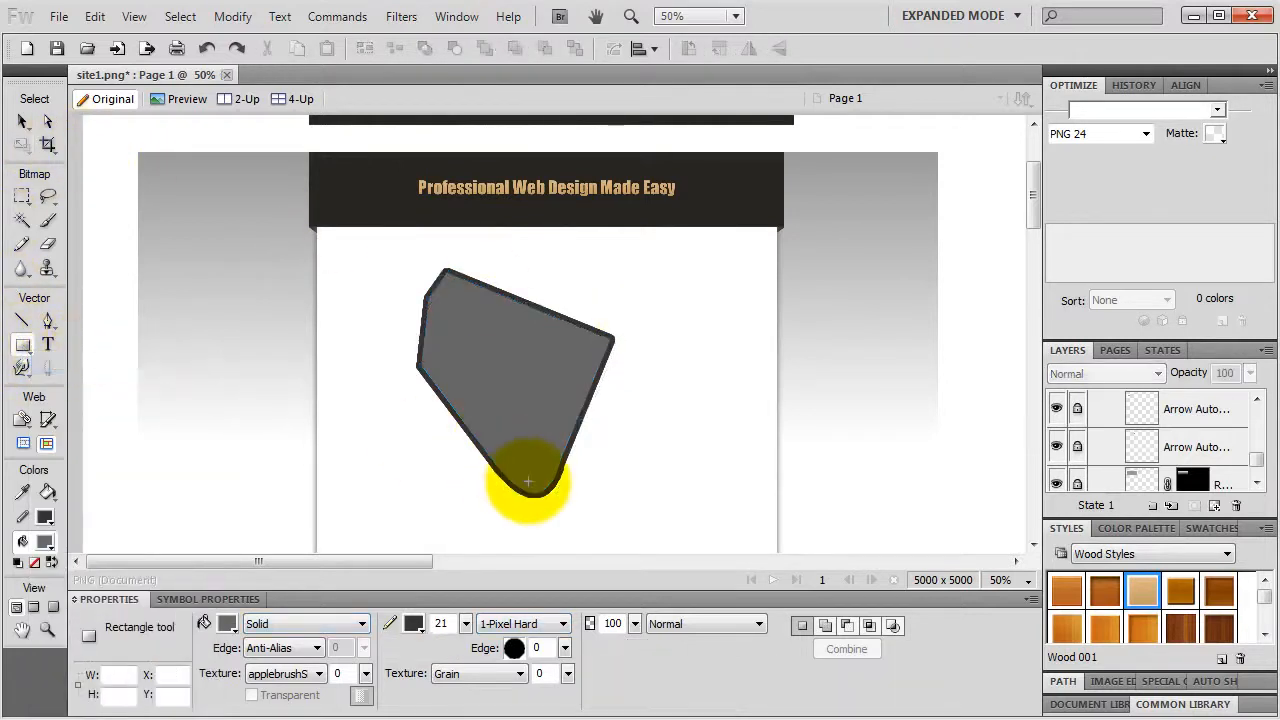
click(826, 627)
drag(538, 406, 650, 459)
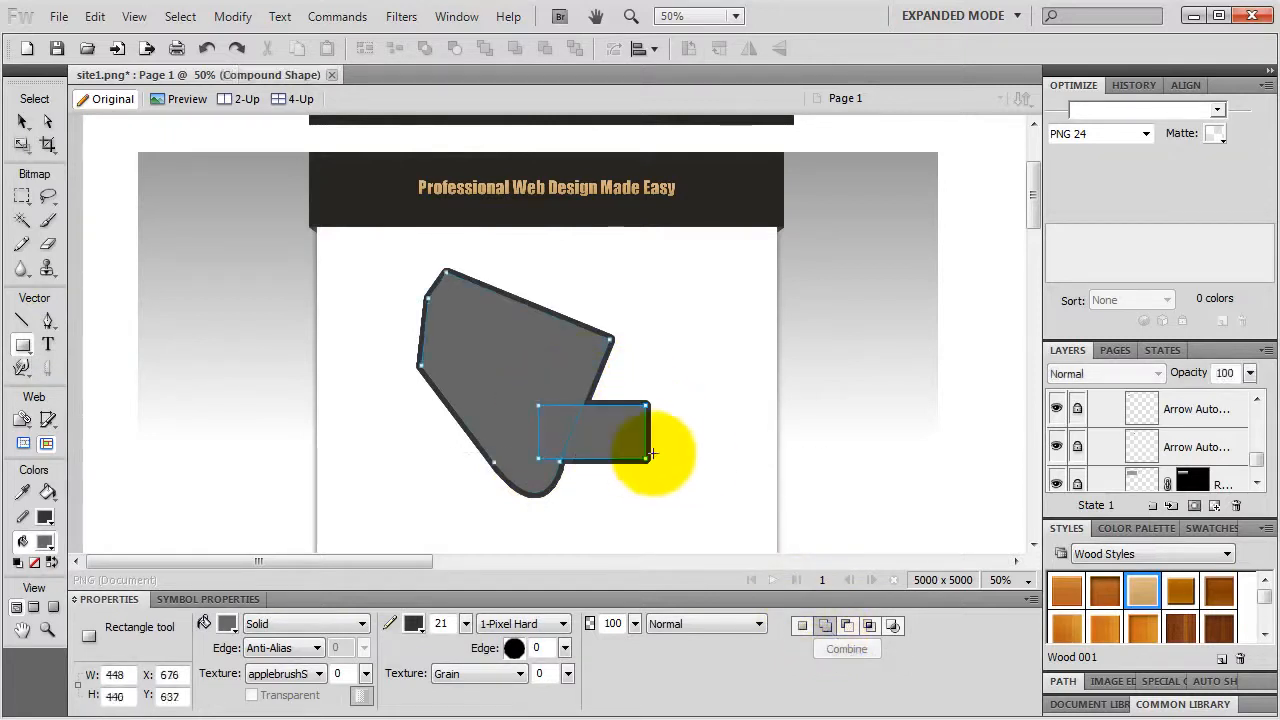
click(850, 623)
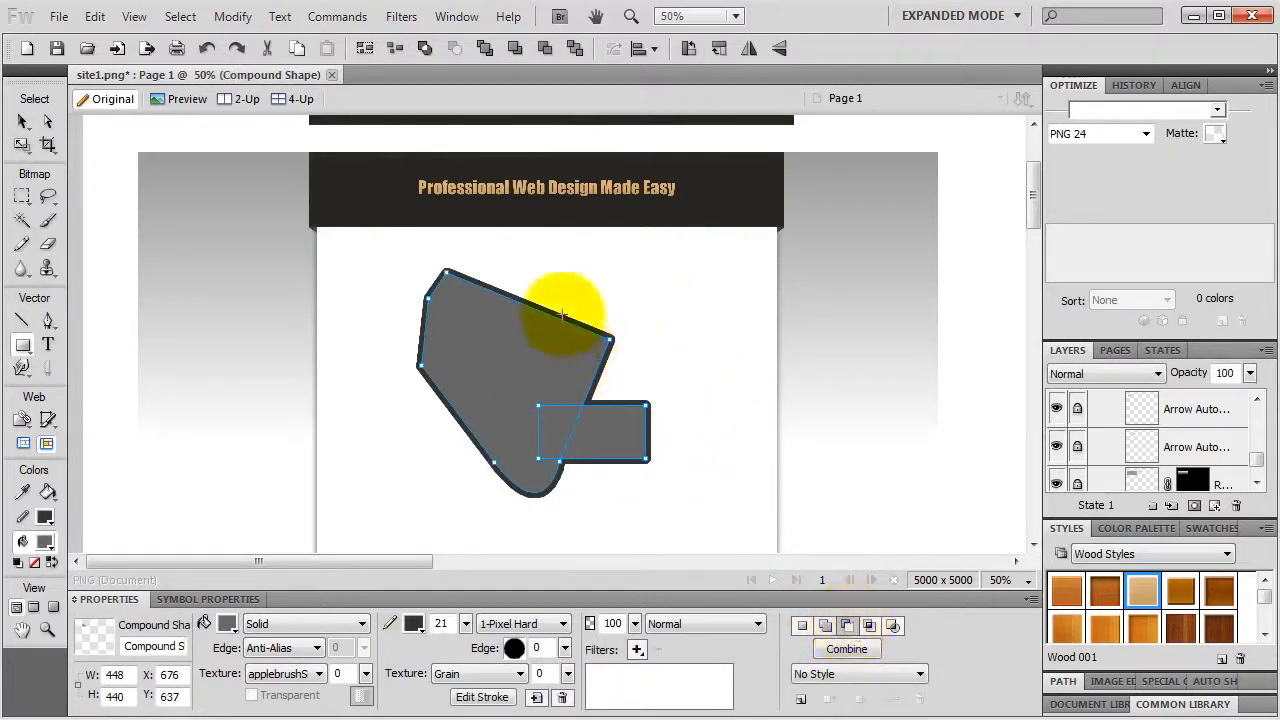
drag(579, 279, 491, 334)
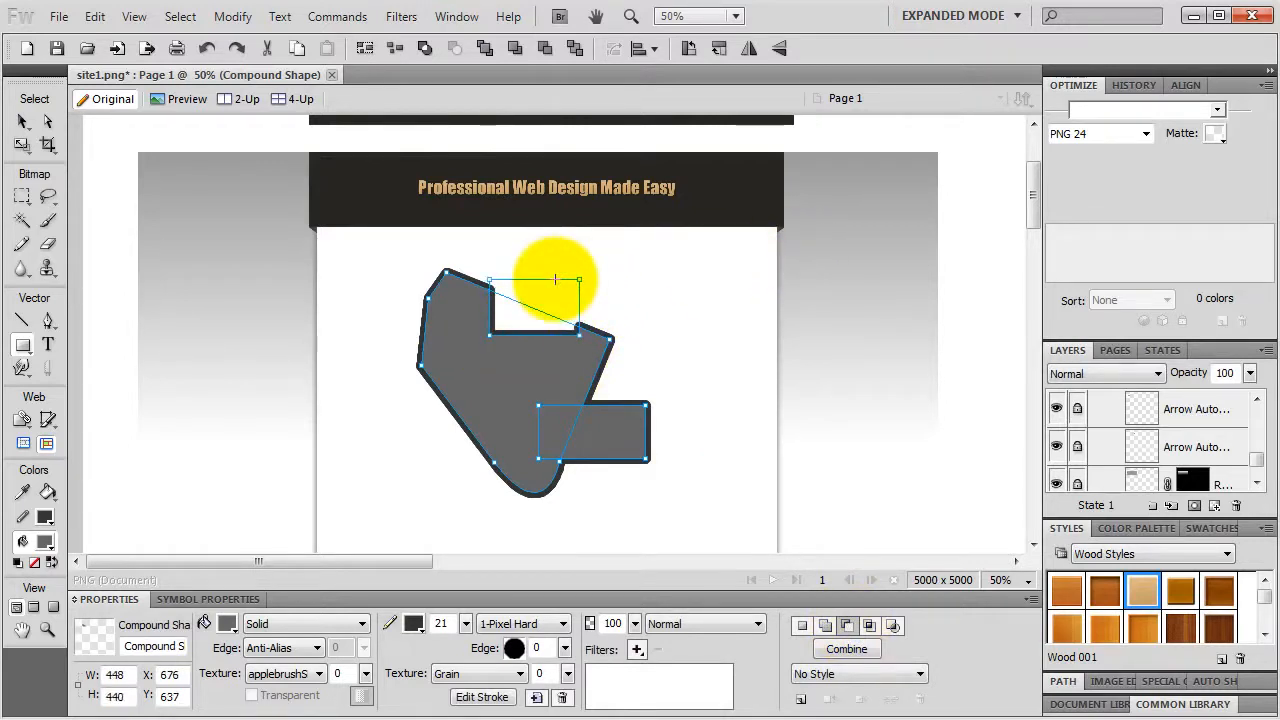
Step: Reposition the cut-out rectangle and the added rectangle slightly down and inward within the compound shape using the Subselection tool
click(47, 122)
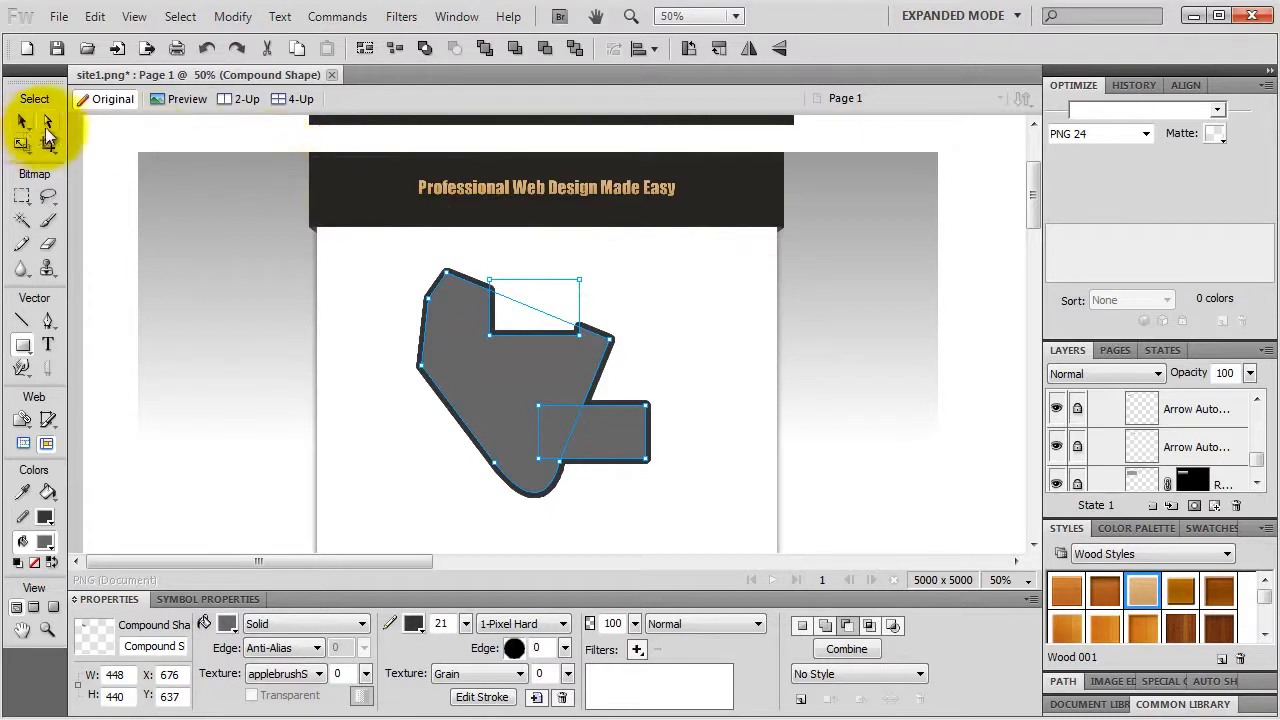
click(535, 330)
drag(533, 330, 512, 346)
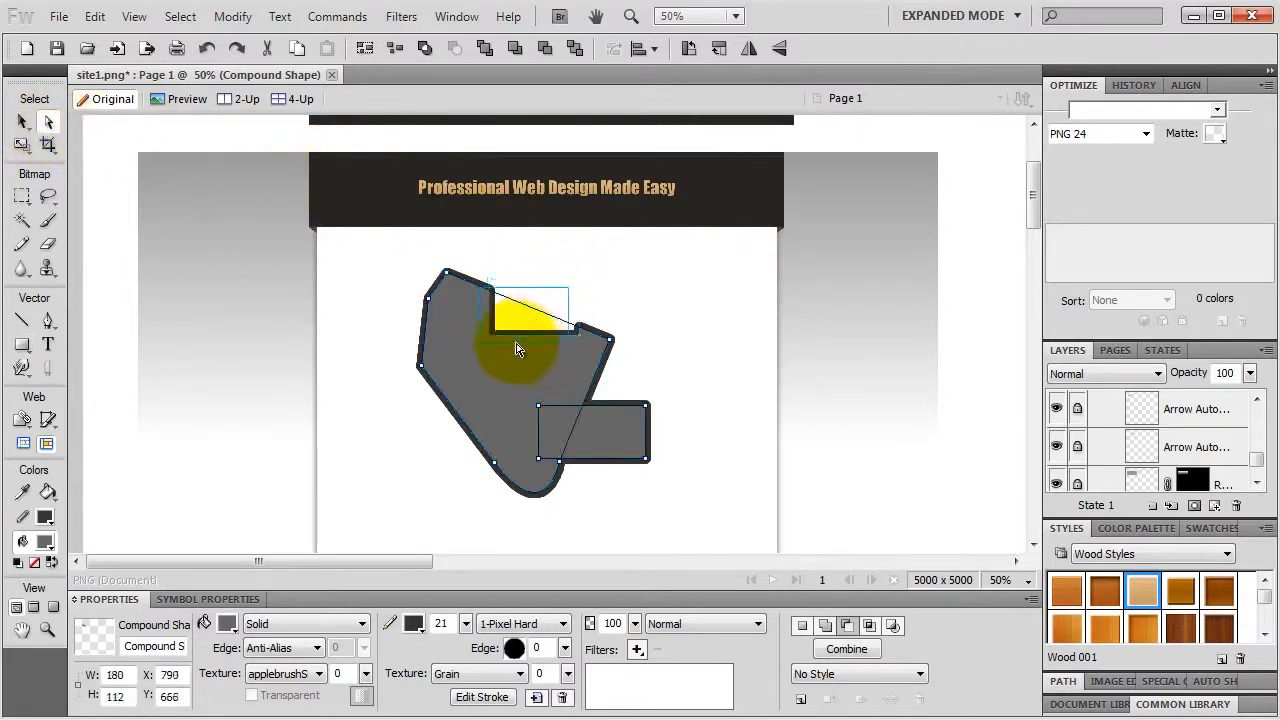
click(618, 415)
drag(628, 407, 615, 420)
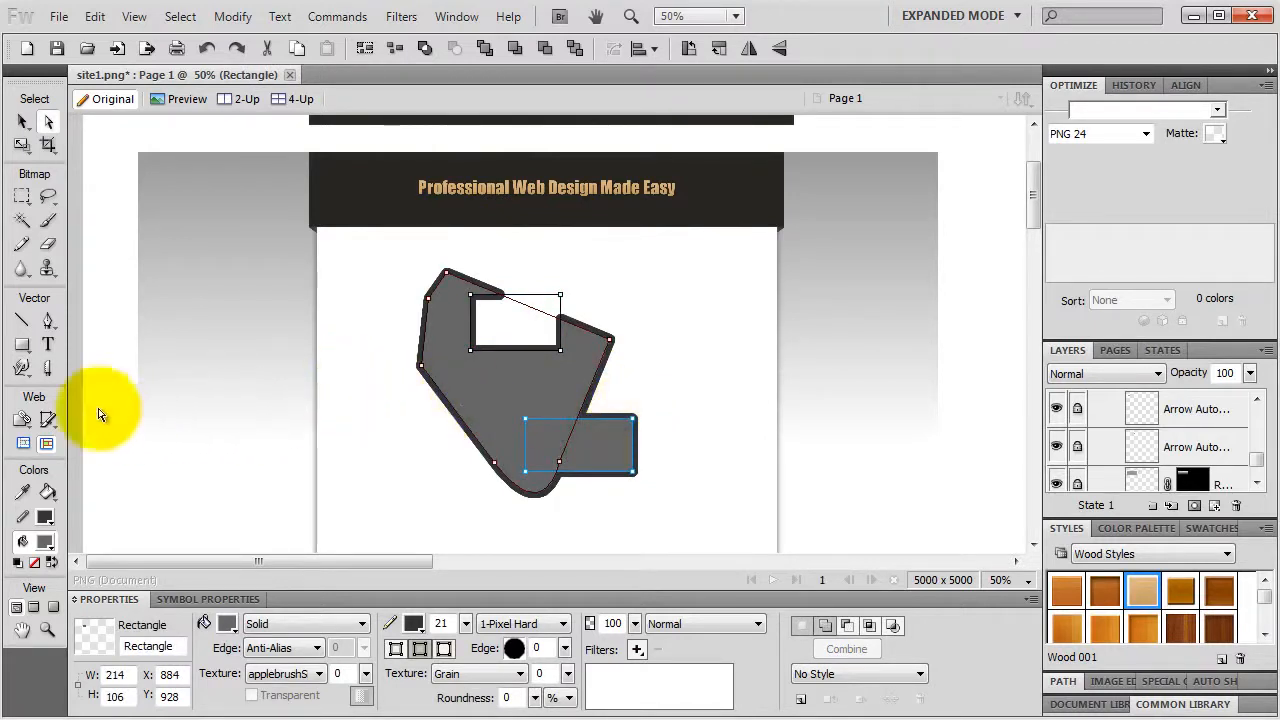
Step: Distort the compound shape's rounded lower end and side edge using the Freeform tool at size 40
click(24, 369)
click(60, 387)
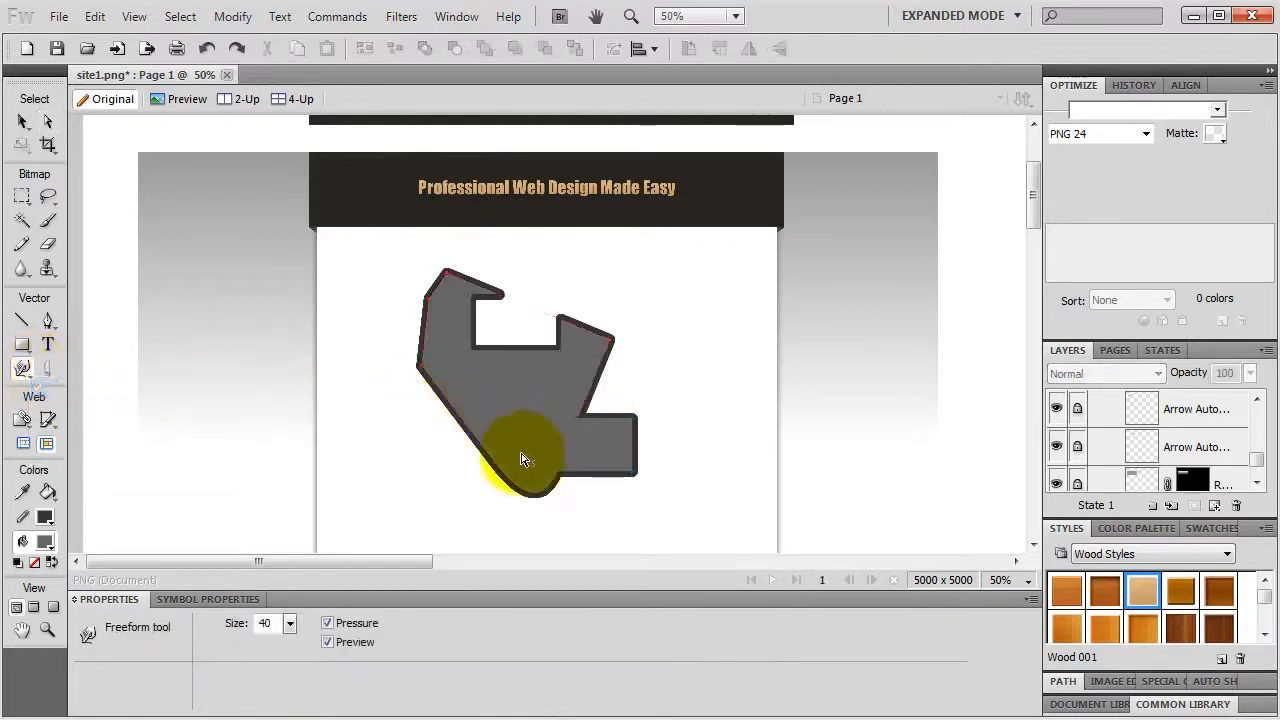
mouse_move(507, 468)
mouse_down()
mouse_move(537, 509)
mouse_move(563, 489)
mouse_move(562, 462)
mouse_up()
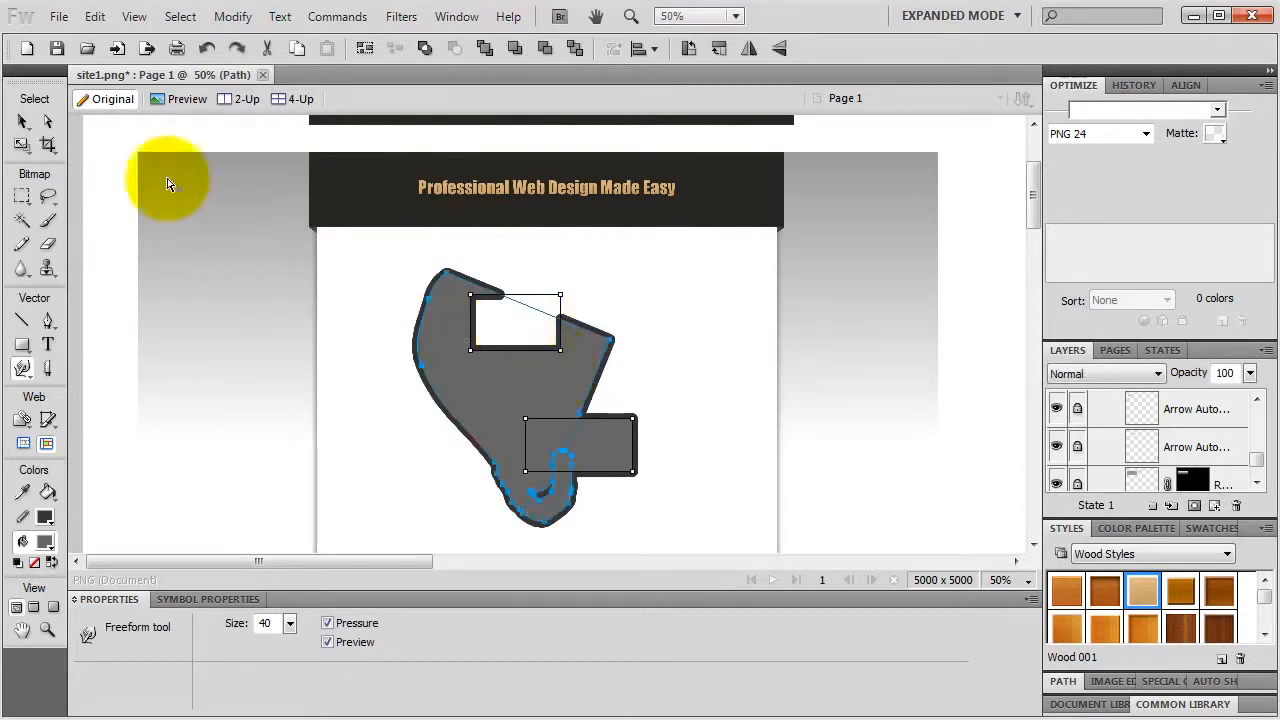
Step: Delete the whole compound shape from the white page
click(22, 121)
click(556, 390)
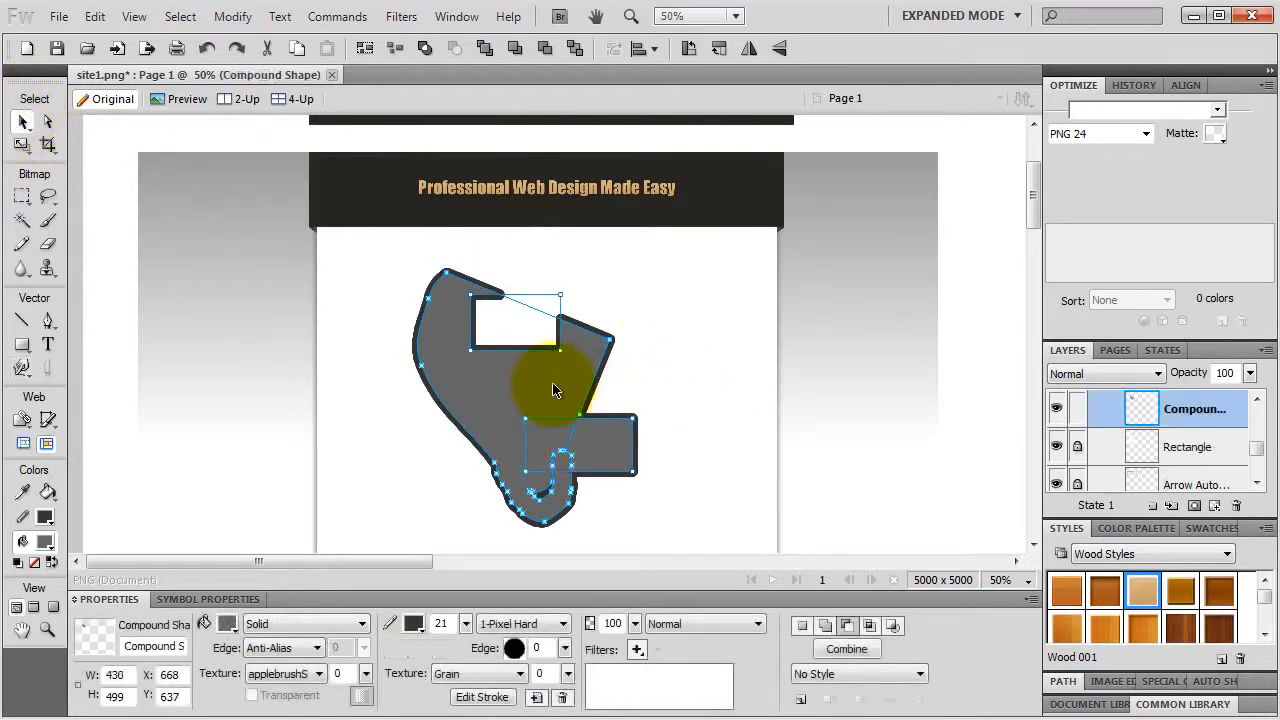
key(Delete)
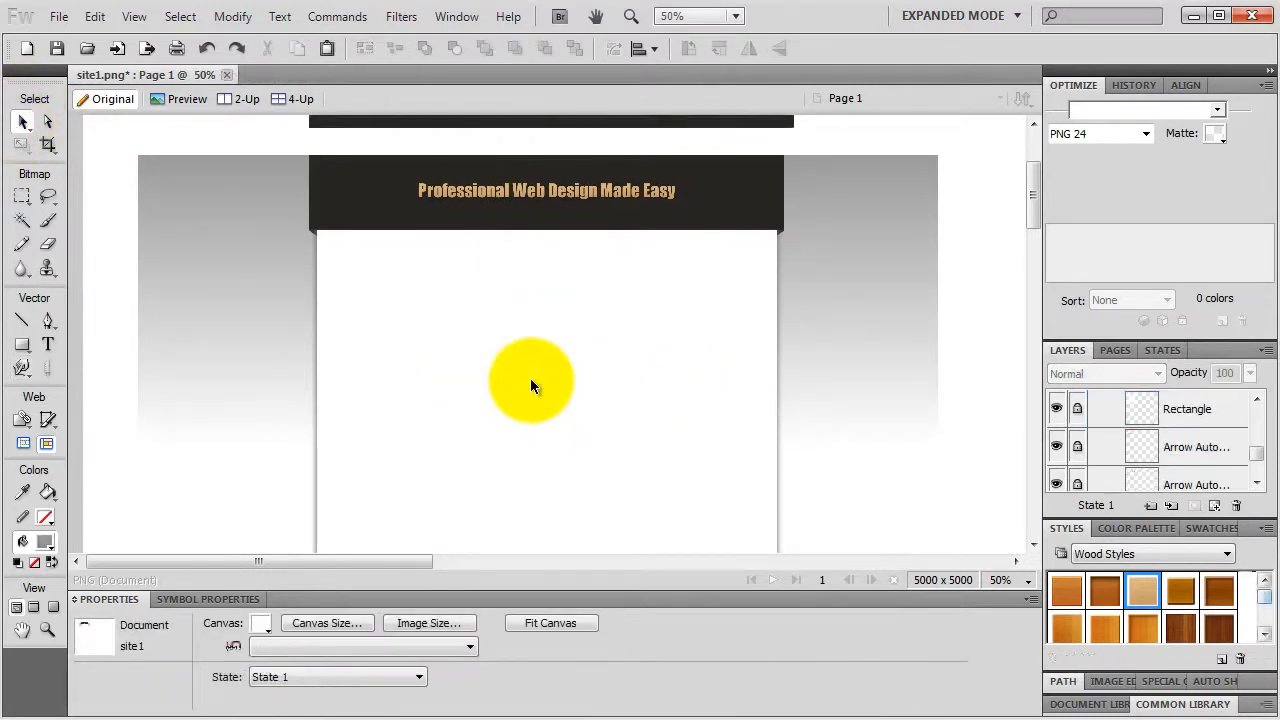
Step: Place the Gears symbol from the Common Library's 2D Objects in the dark header beside the title, at about X 506, Y 450
click(1191, 705)
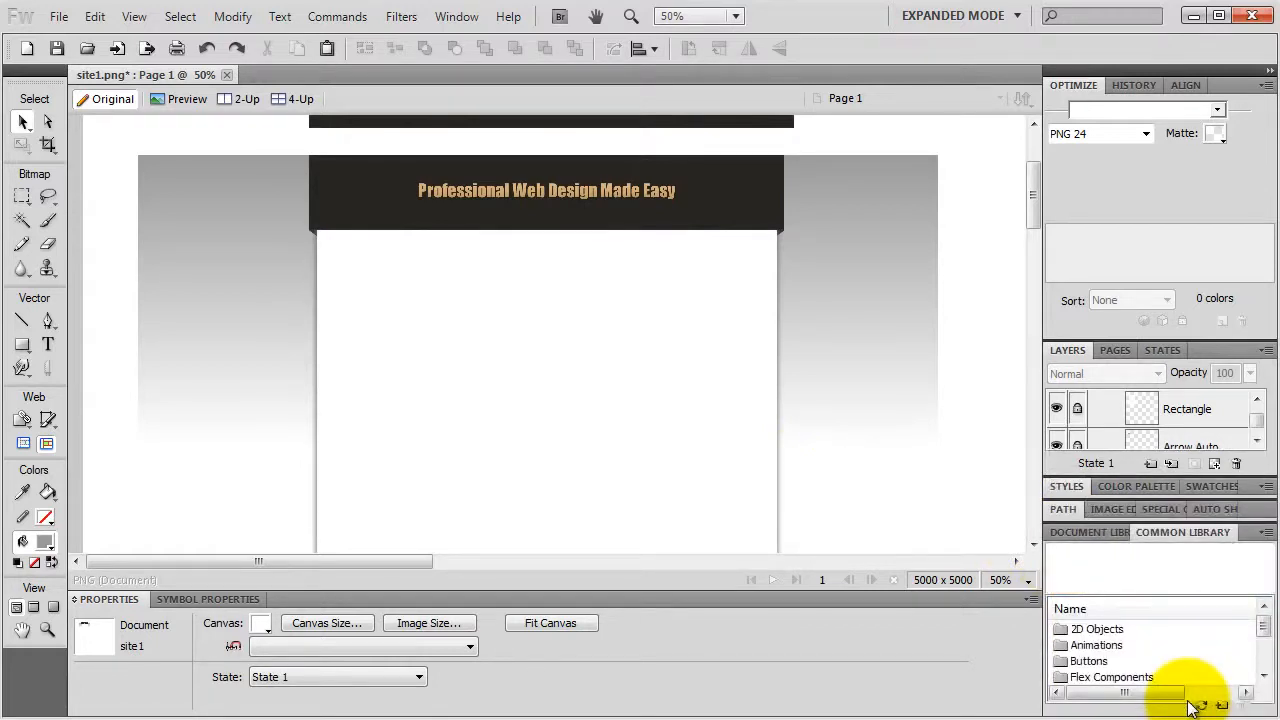
double_click(1100, 629)
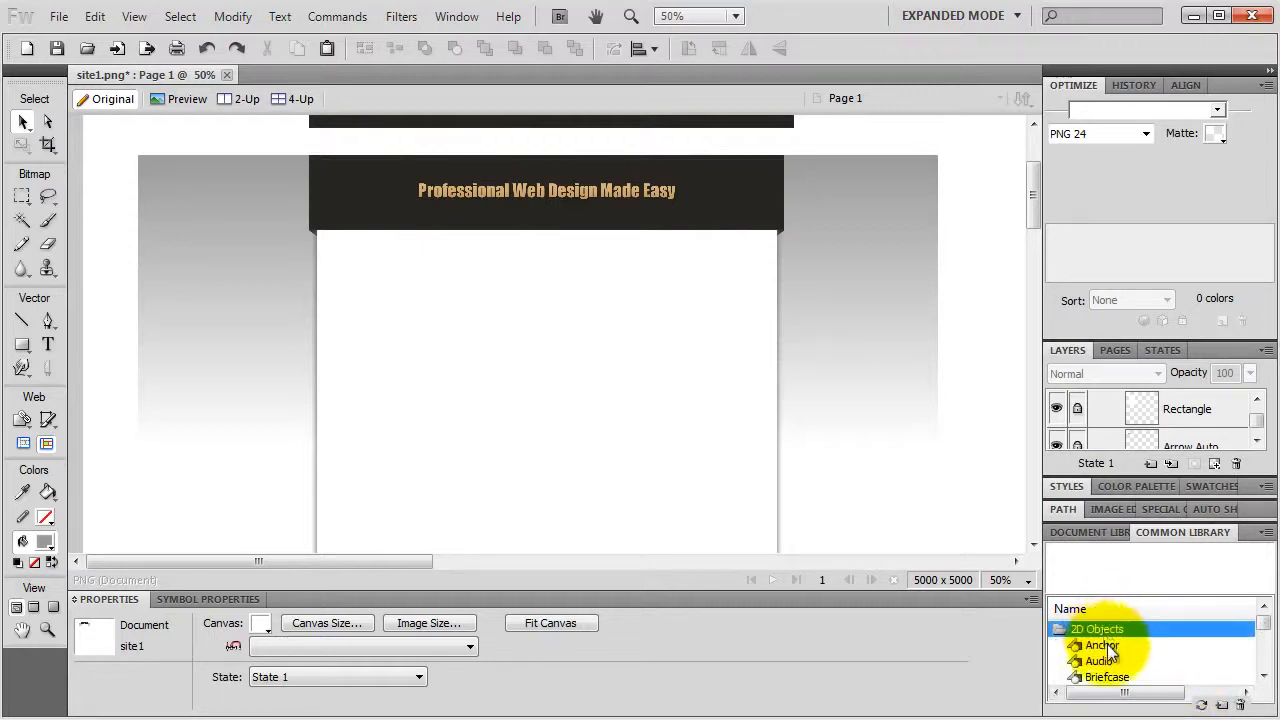
click(1108, 647)
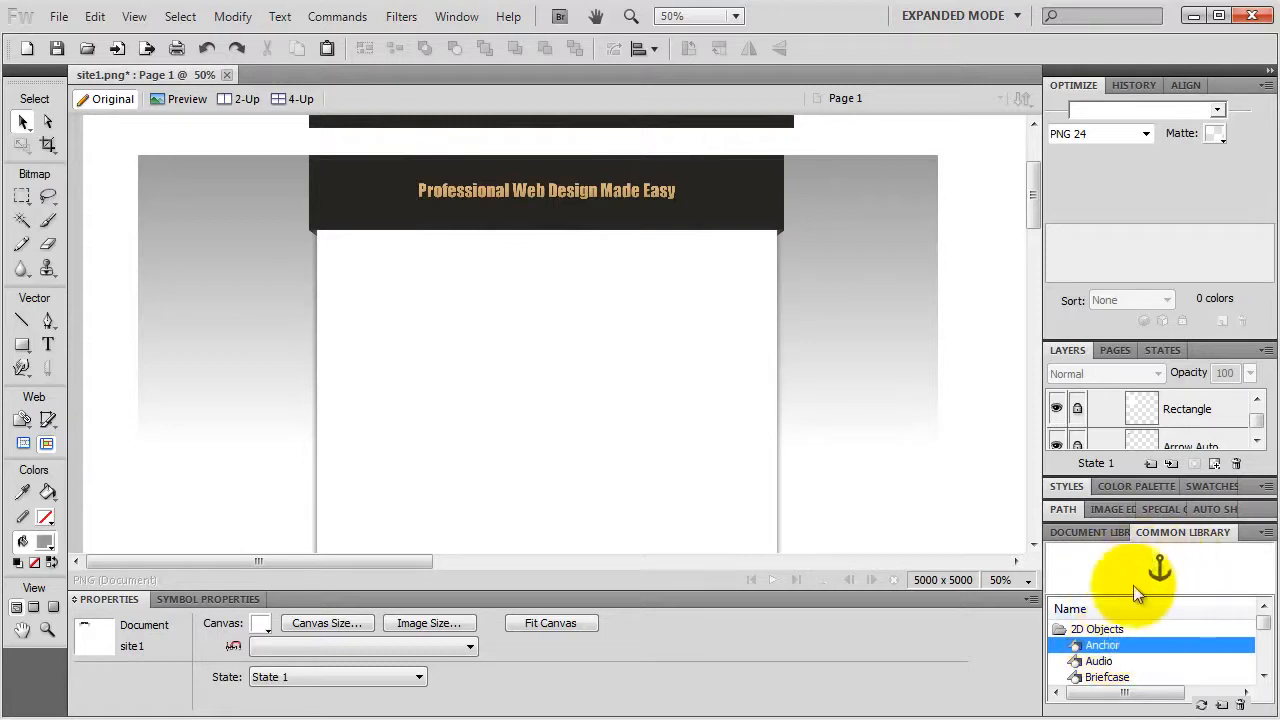
scroll(1112, 647, down, 1)
click(1111, 645)
scroll(1112, 645, down, 1)
click(1114, 648)
scroll(1116, 652, down, 1)
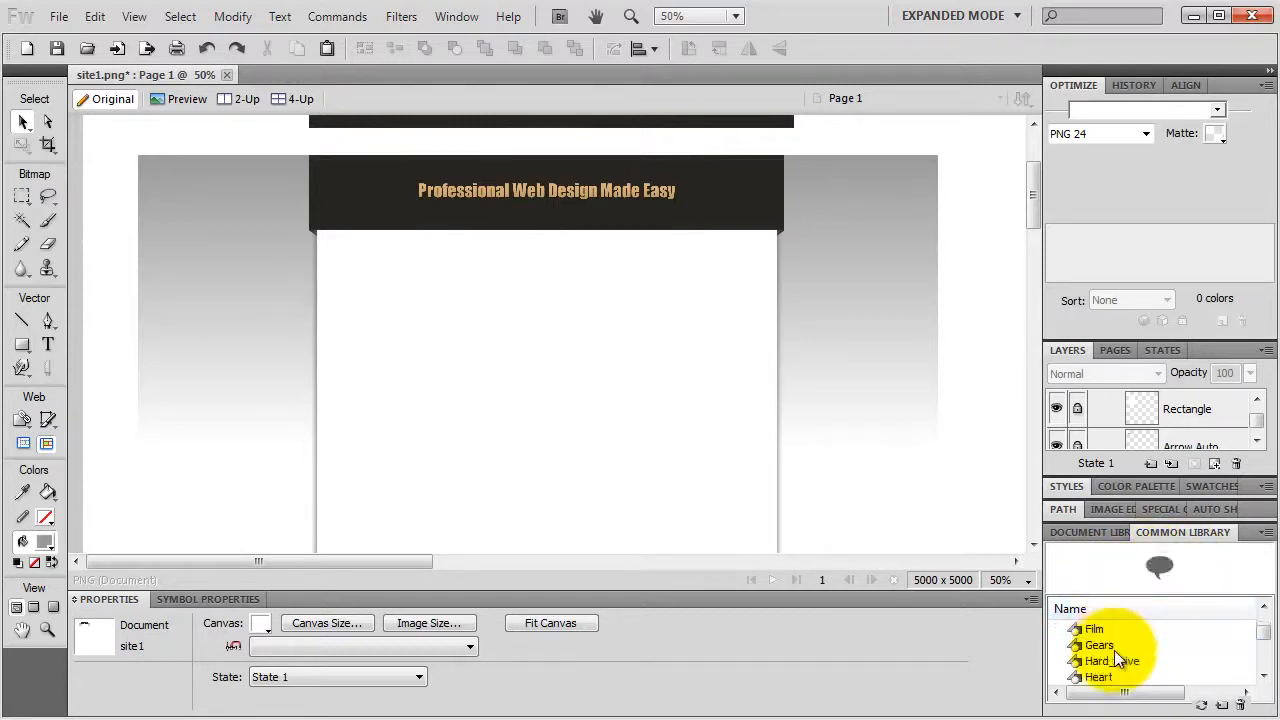
click(1116, 648)
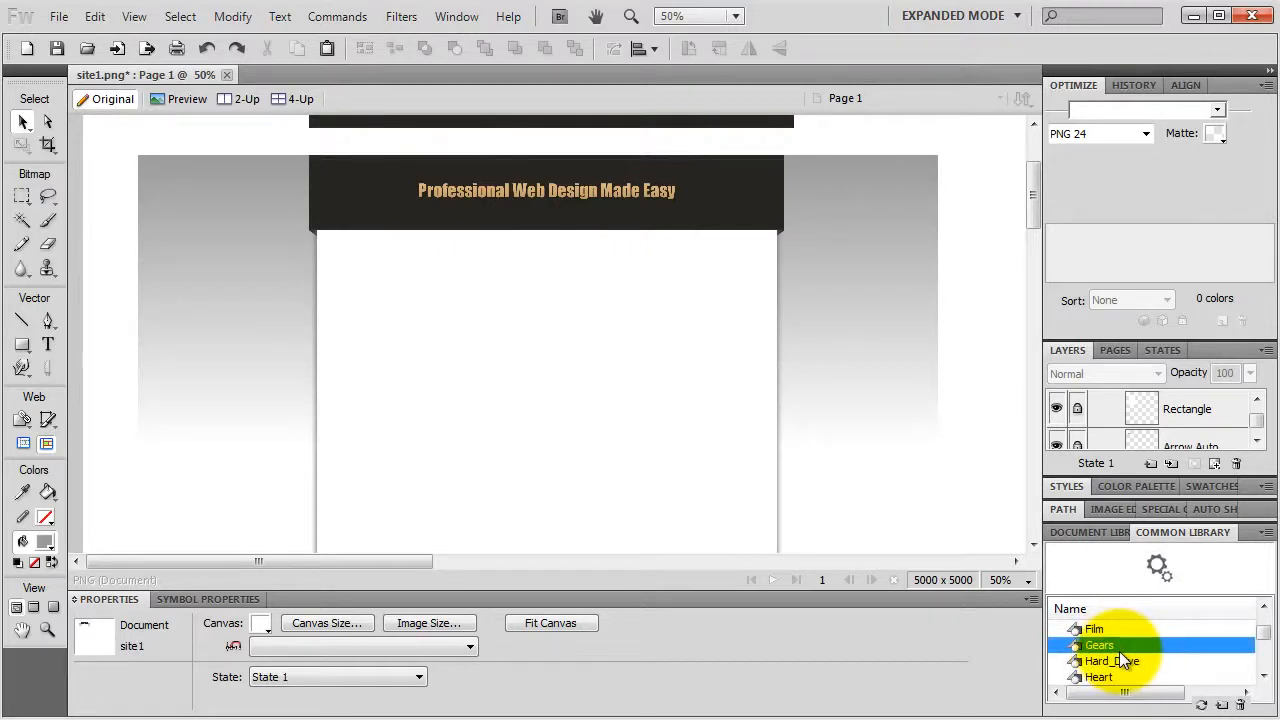
drag(1117, 648, 345, 199)
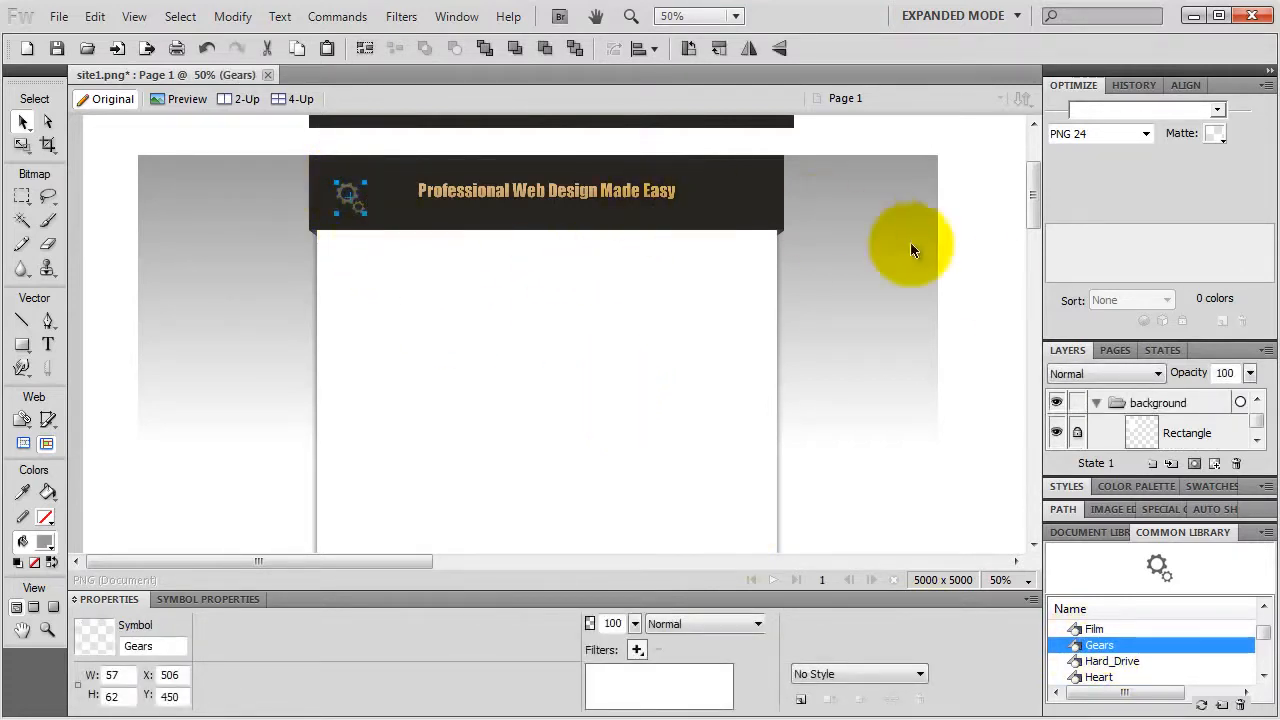
scroll(1258, 425, up, 3)
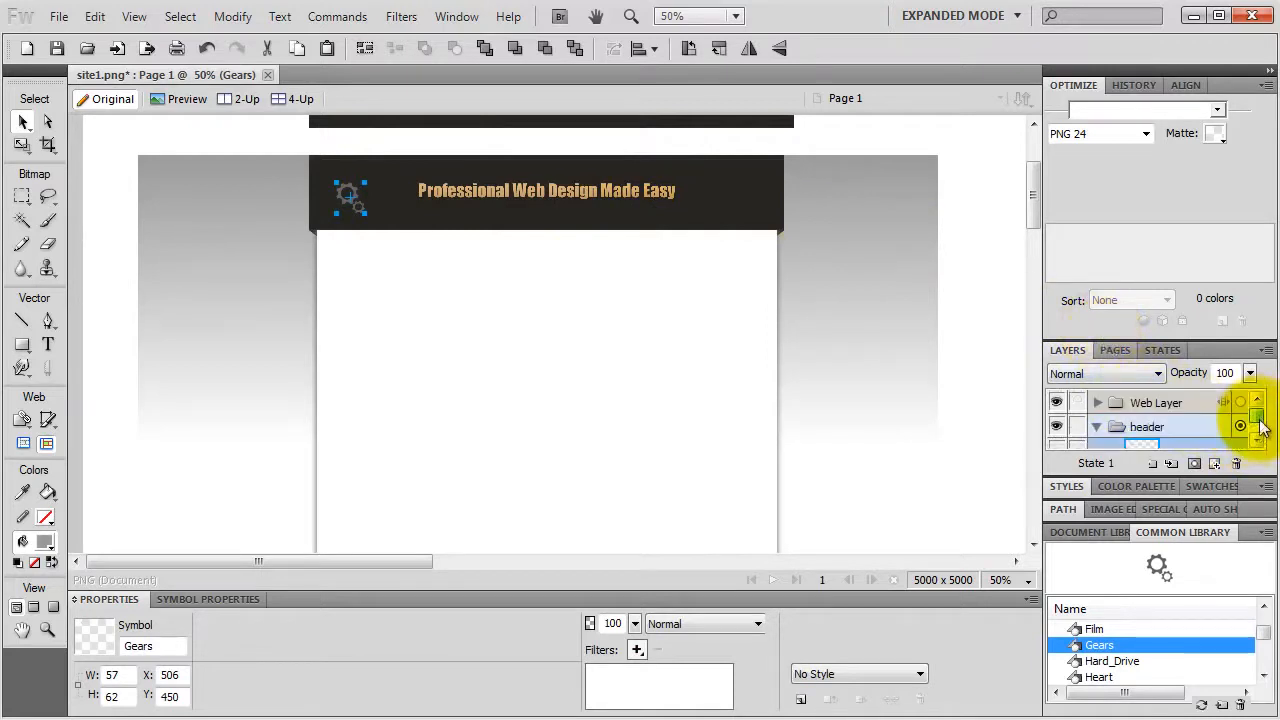
scroll(1260, 425, down, 3)
scroll(1255, 430, up, 3)
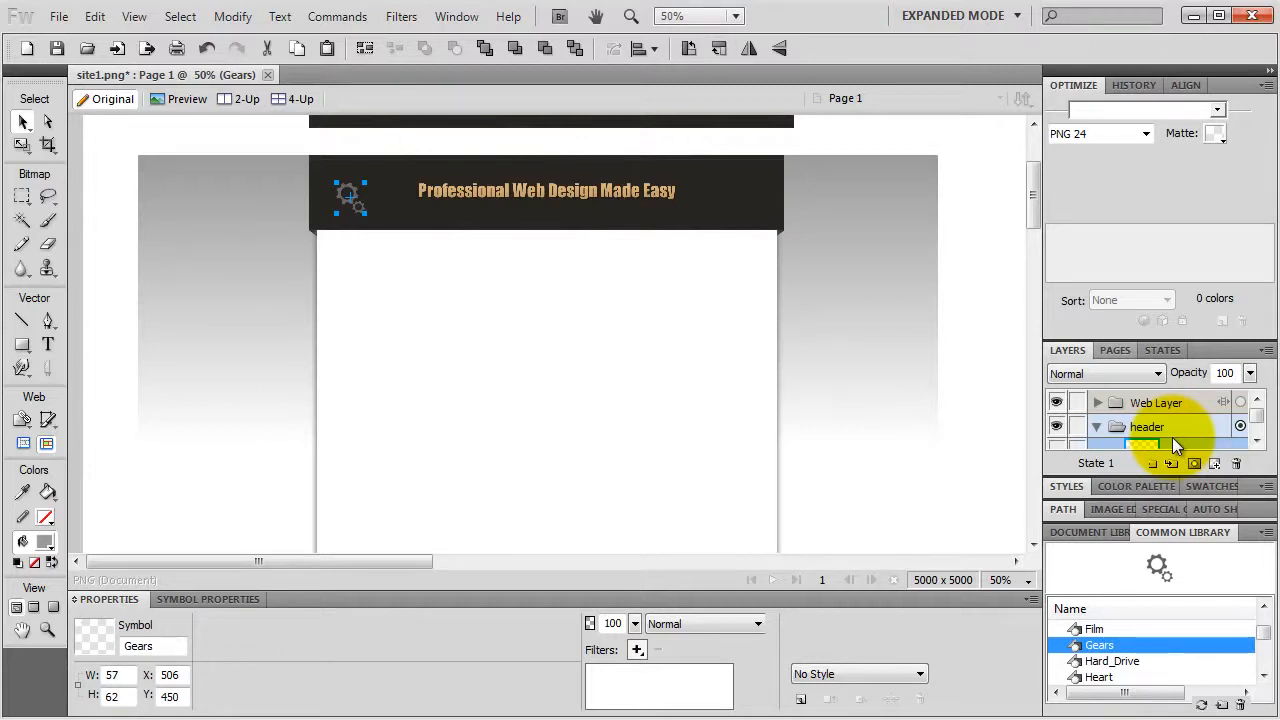
Step: Apply the Wood 002 style to the Gears symbol in the header
click(1068, 490)
click(1144, 594)
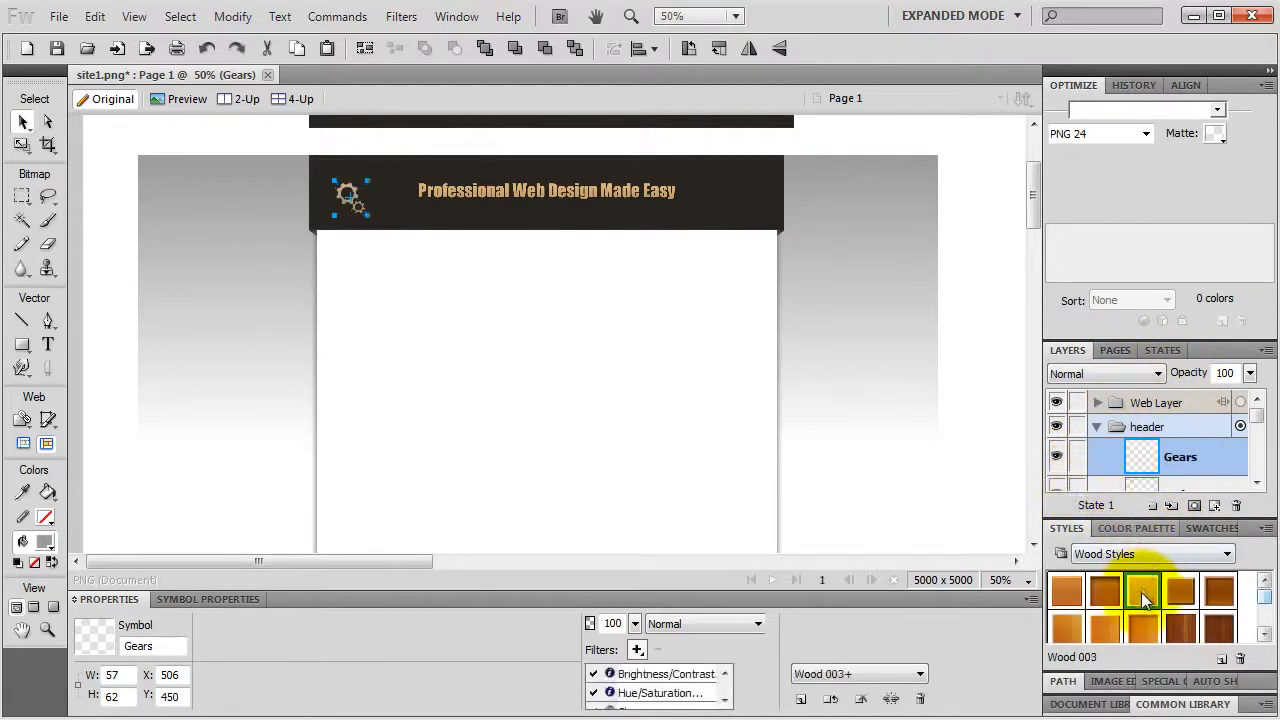
click(1105, 598)
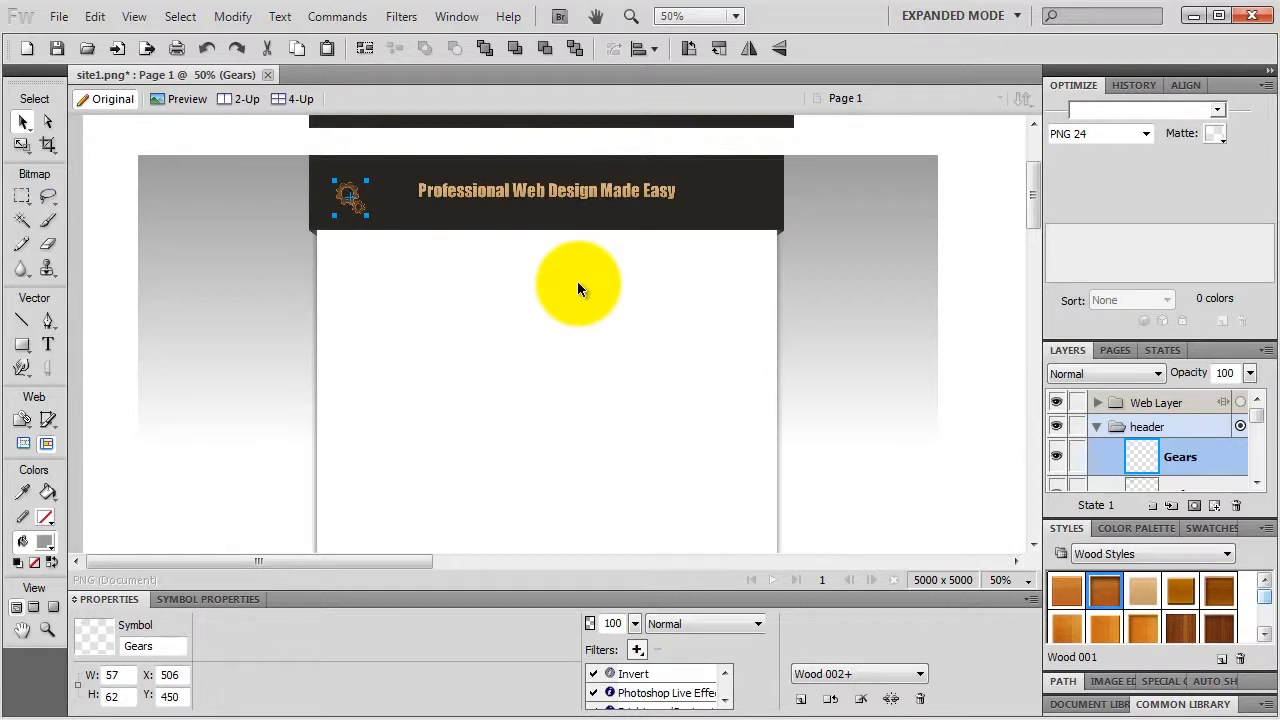
Step: Try out a Lorem ipsum text block on the white page and delete it
click(337, 16)
mouse_move(373, 401)
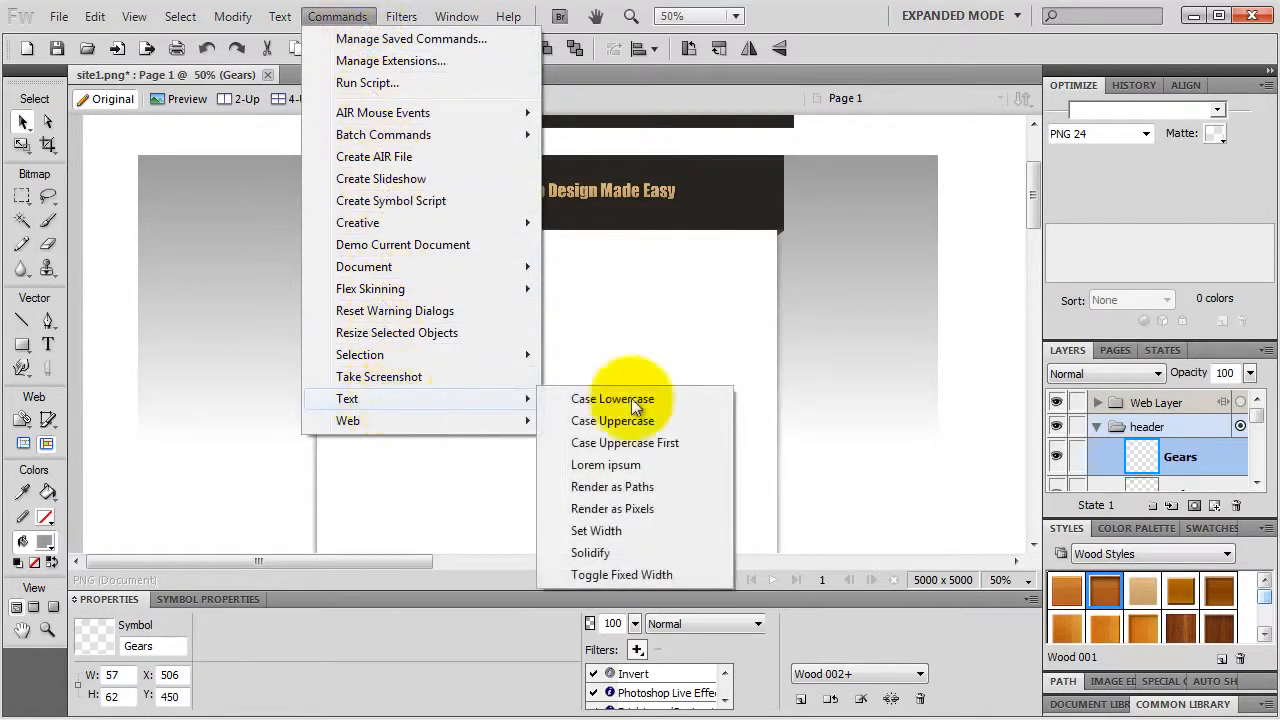
click(602, 466)
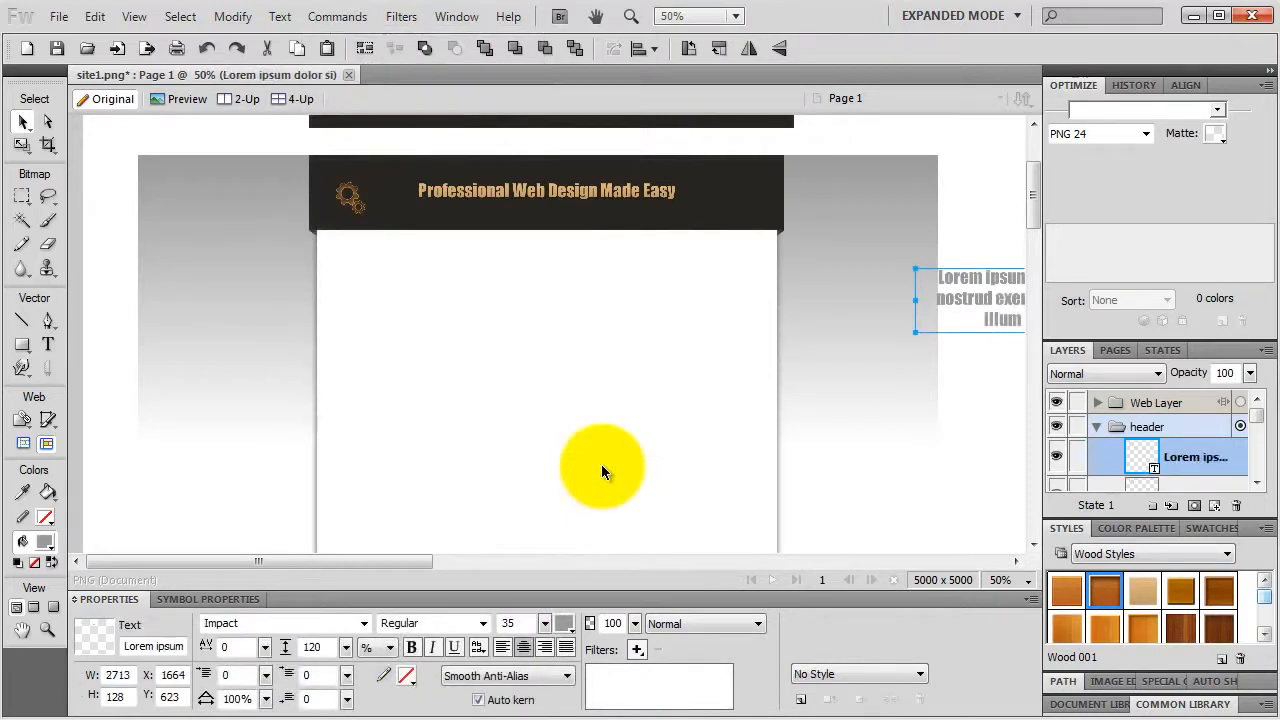
drag(978, 296, 433, 300)
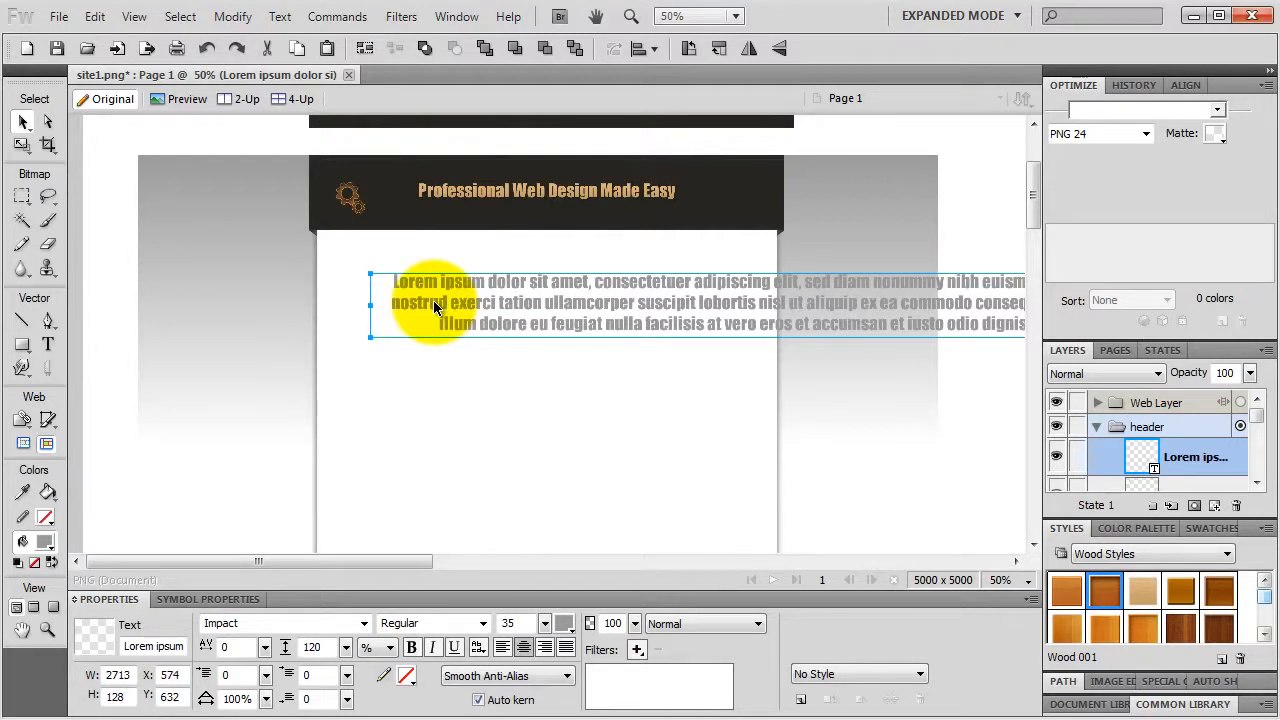
key(Delete)
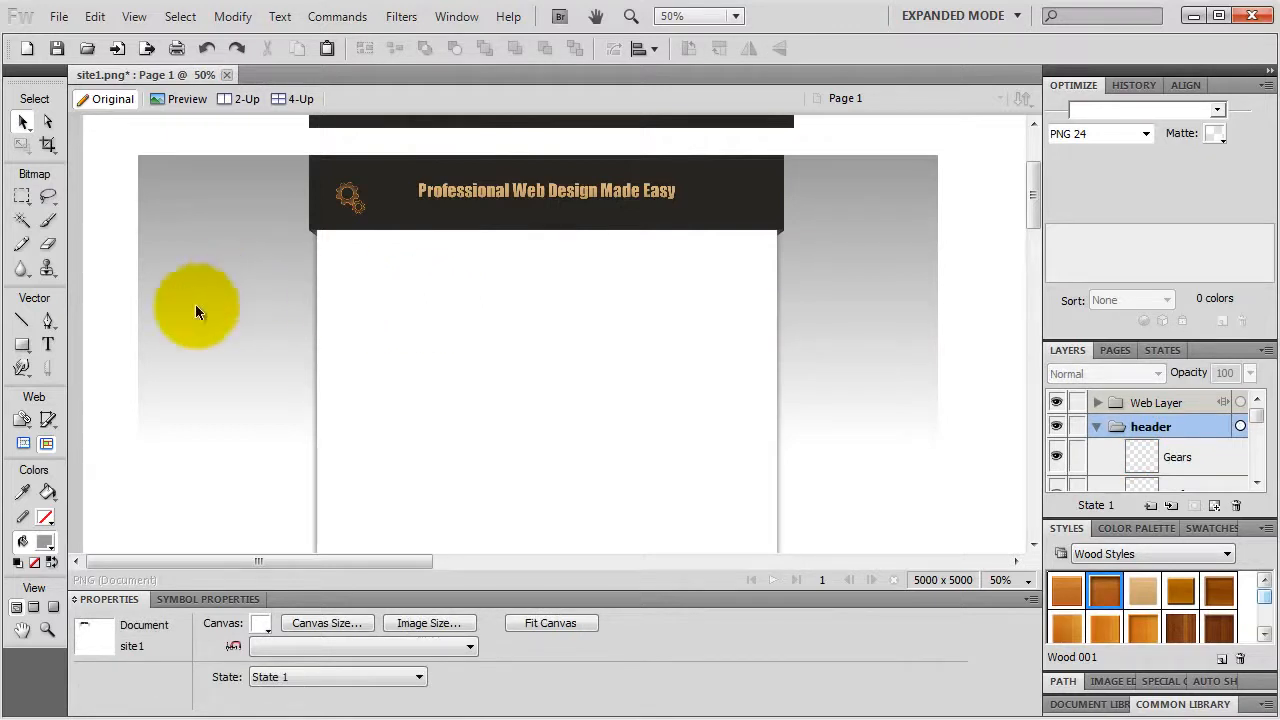
Step: Draw a rectangle on the white page below the header at about X 638, Y 712, and size it to 240 by 60
click(23, 344)
click(90, 364)
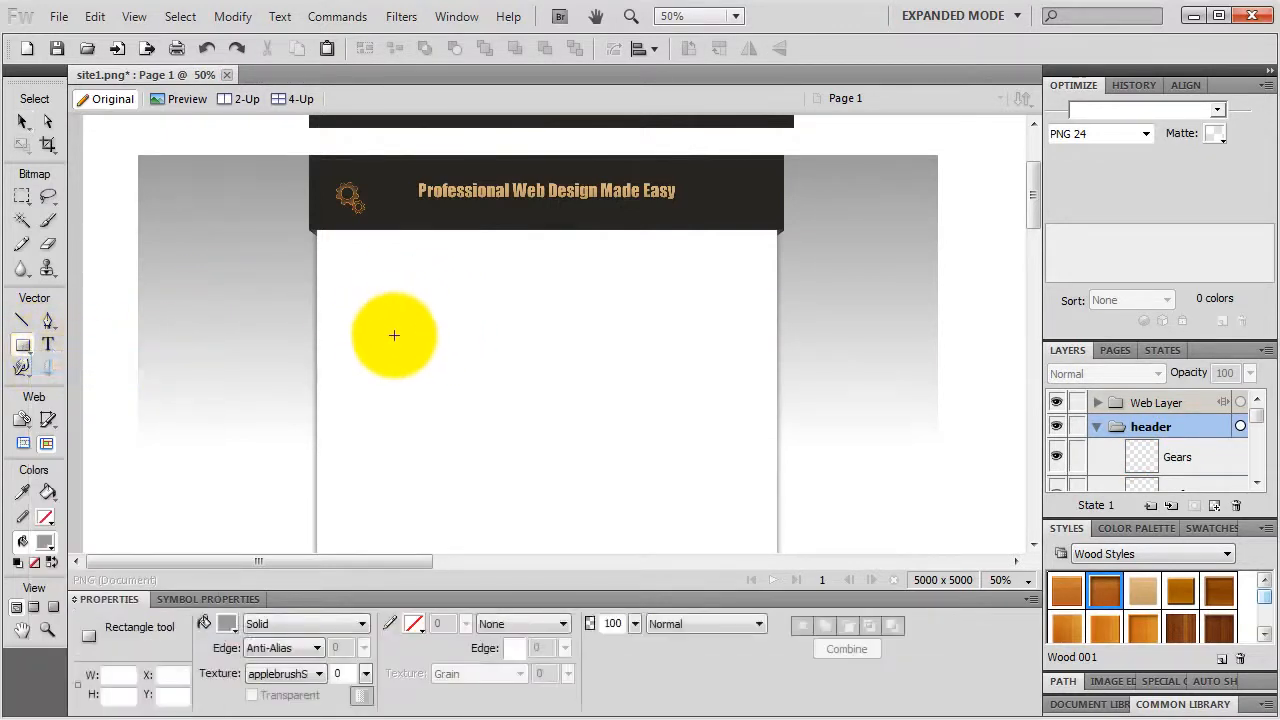
drag(402, 342, 538, 314)
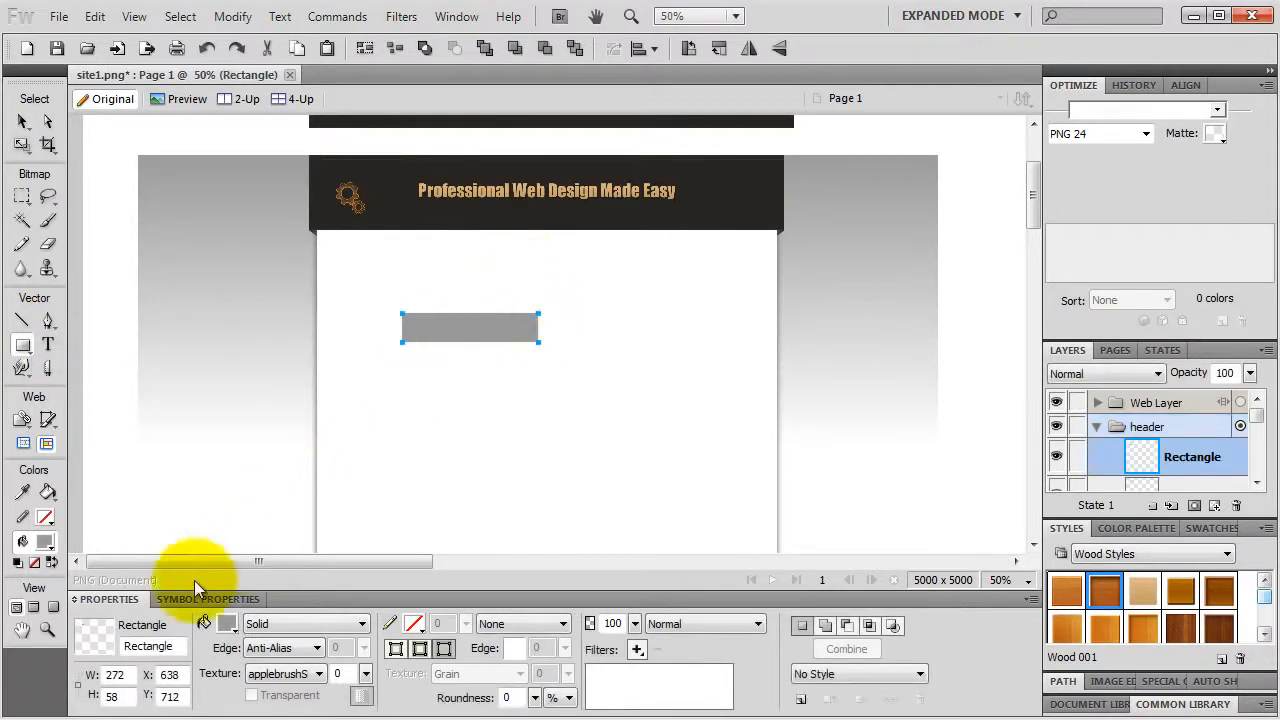
double_click(117, 675)
text(240)
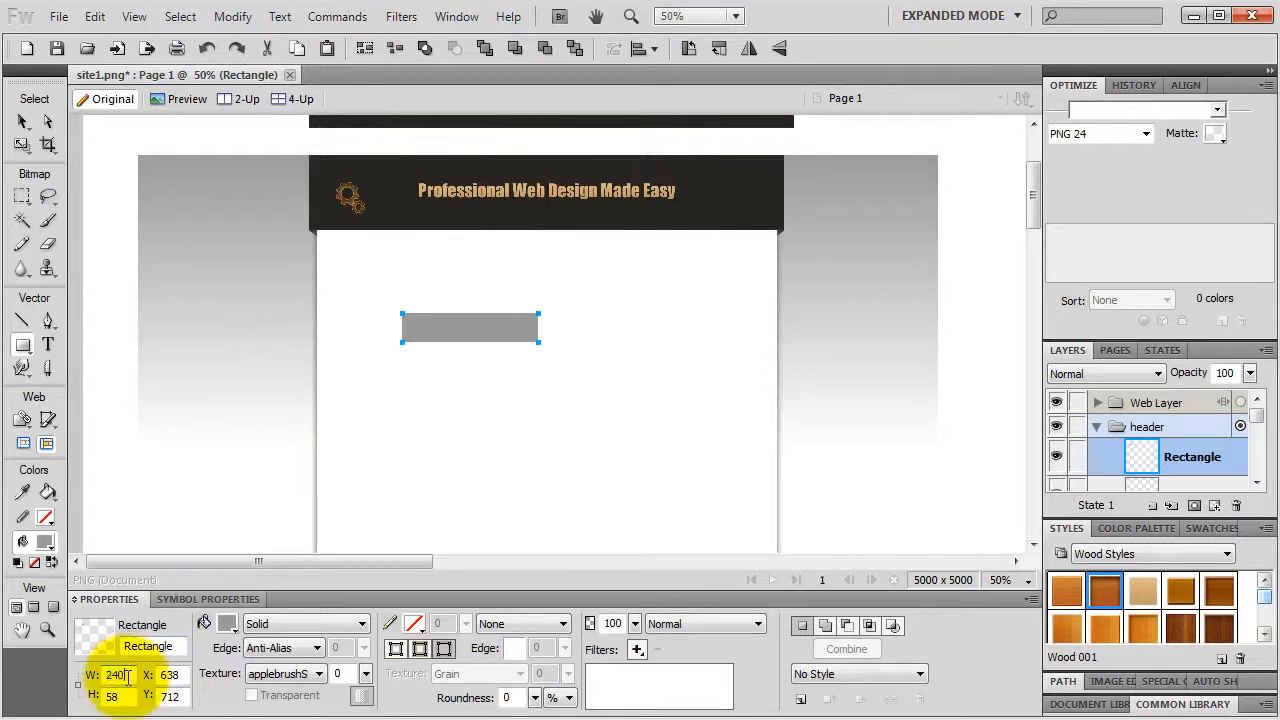
key(Return)
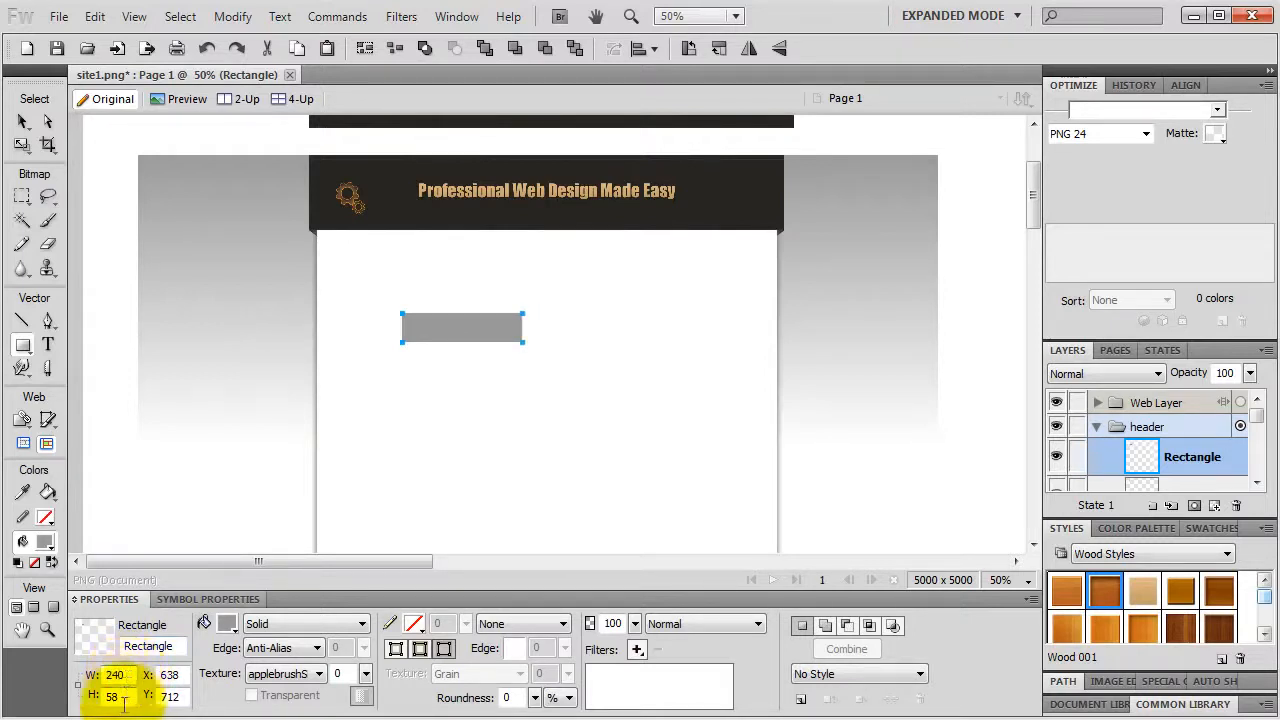
double_click(115, 697)
text(60)
key(Return)
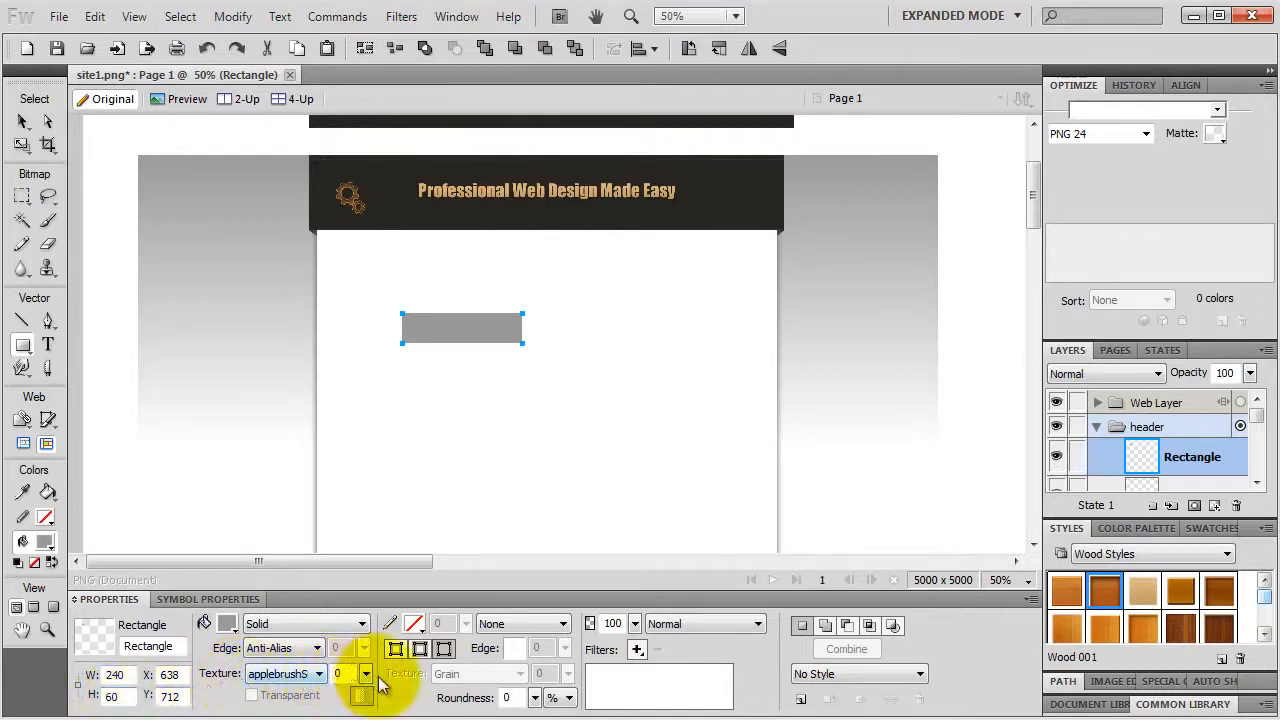
Step: Set the rectangle's corner roundness to 60% and fill it with solid yellow
double_click(510, 697)
text(6)
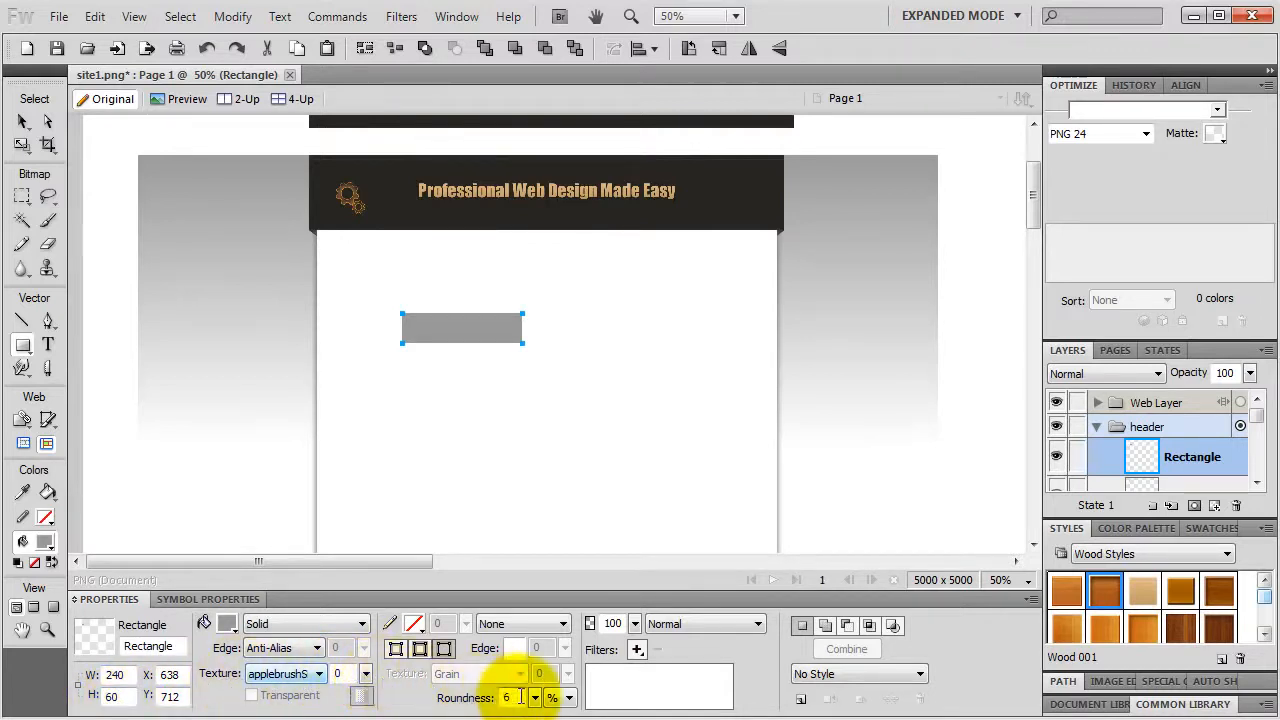
text(0)
click(227, 623)
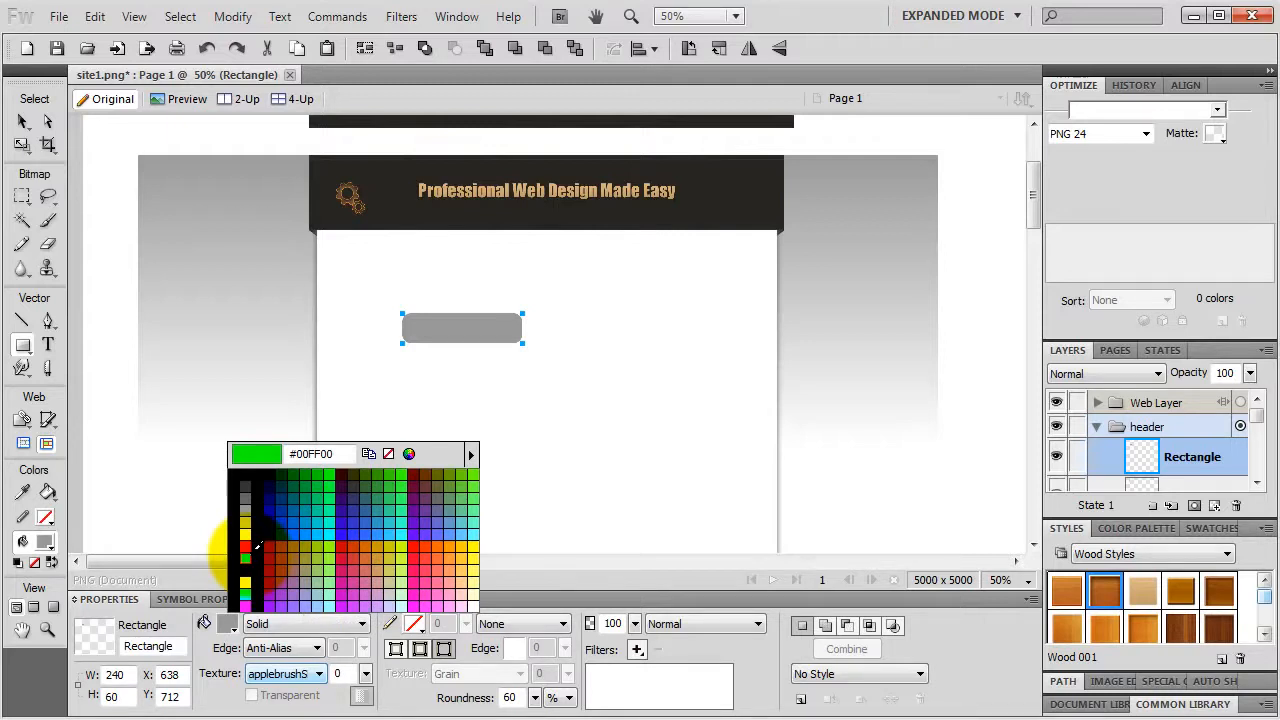
click(245, 582)
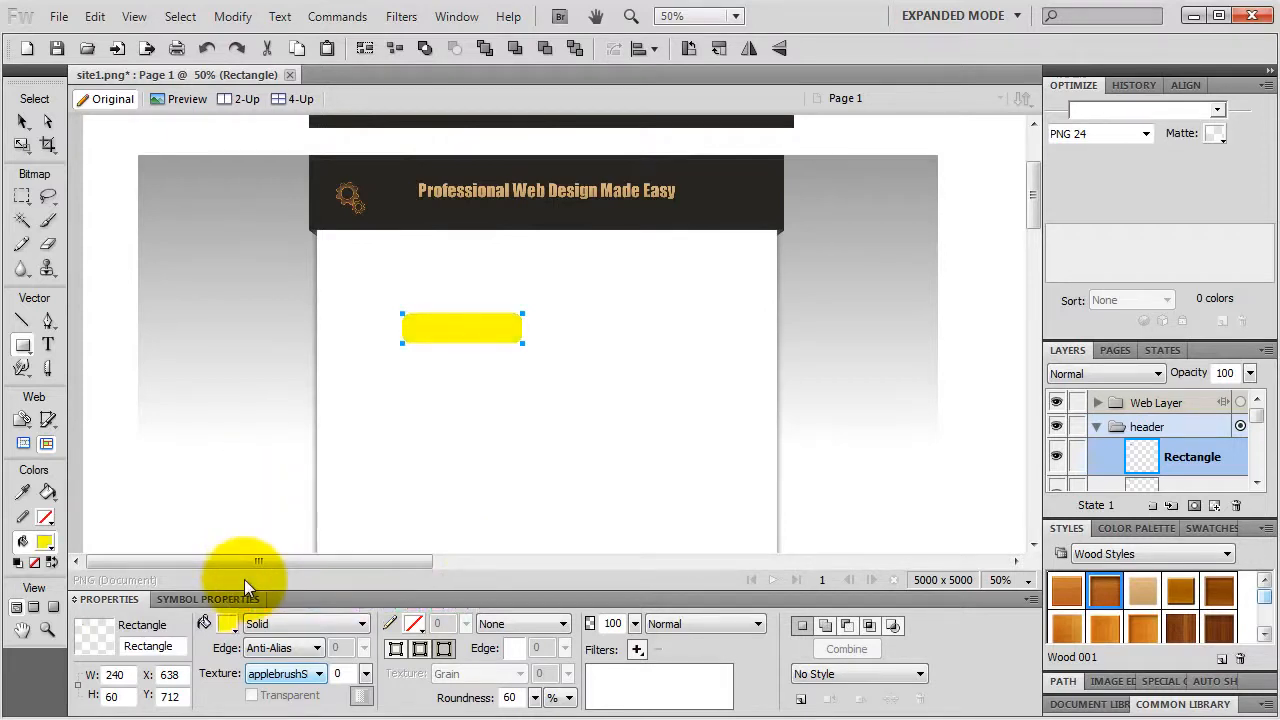
Step: Add the text "Add to Cart" over the yellow rectangle and shift it to about X 616, Y 724
click(48, 344)
drag(393, 340, 557, 318)
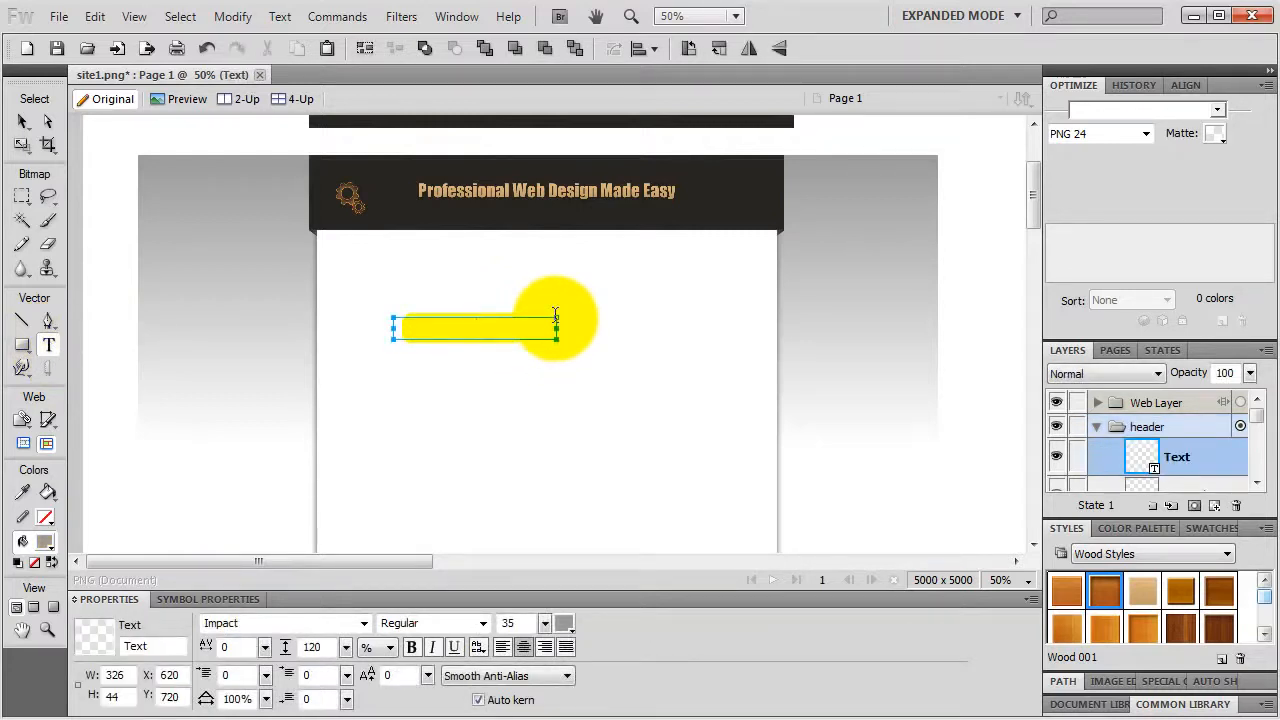
text(Add to)
text( Cae)
click(22, 122)
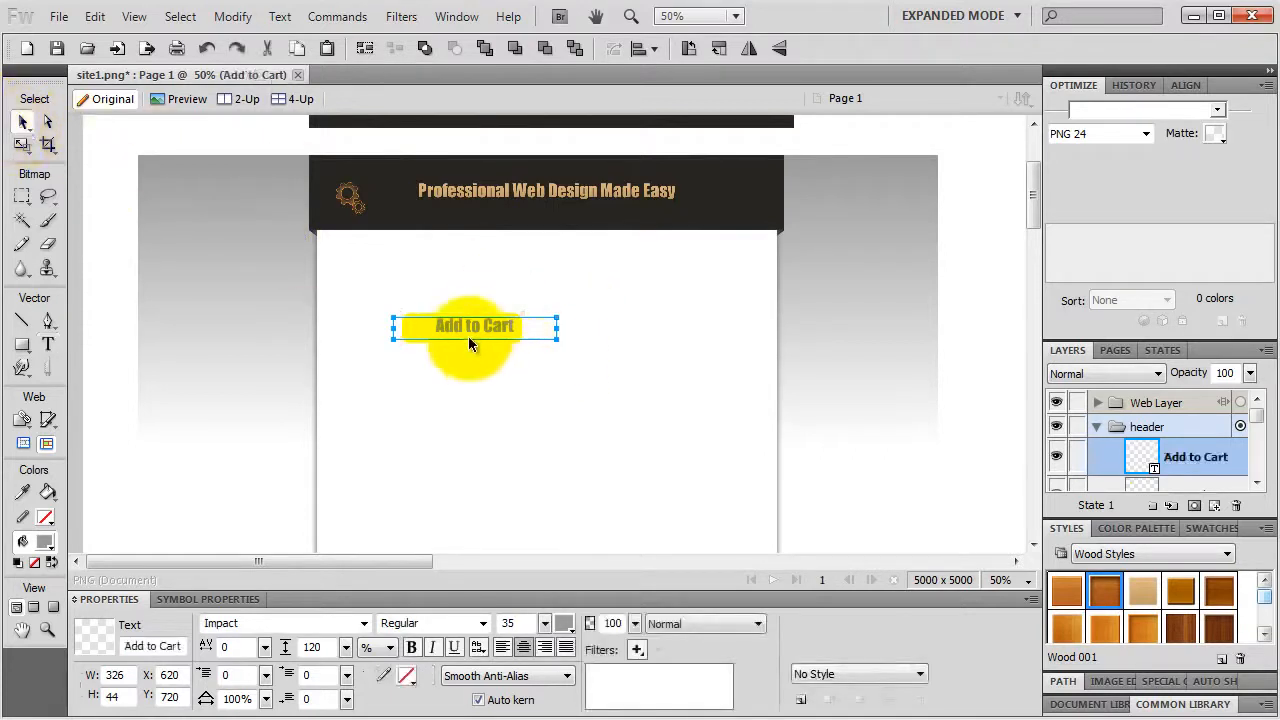
drag(471, 329, 469, 331)
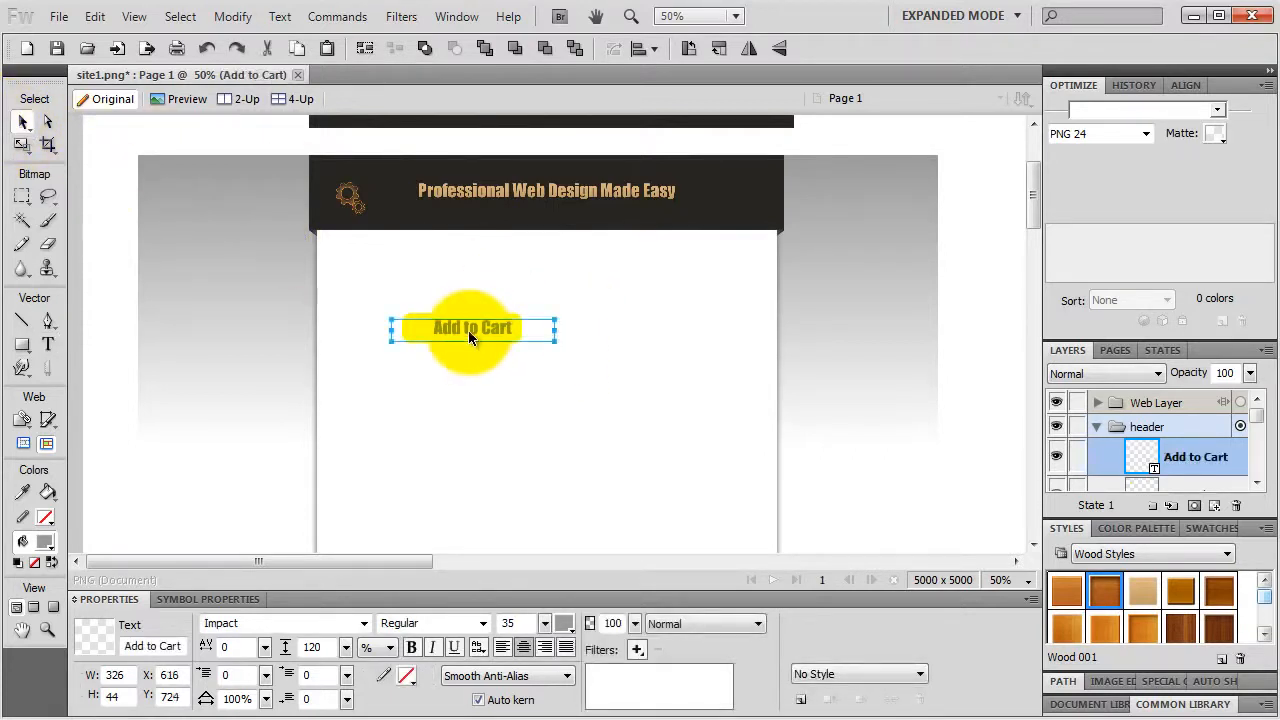
Step: Set the "Add to Cart" text to the Tahoma font in its Bold style, without extra faux bold
double_click(256, 623)
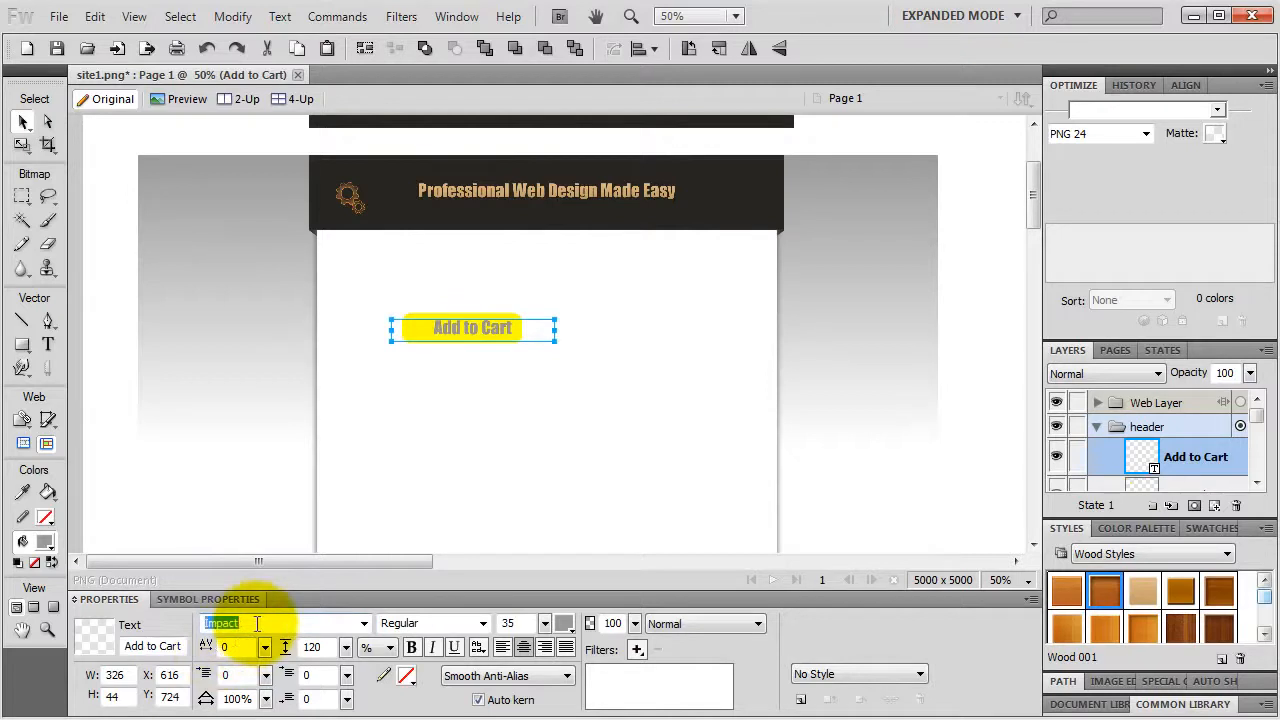
text(Tahoma)
key(Return)
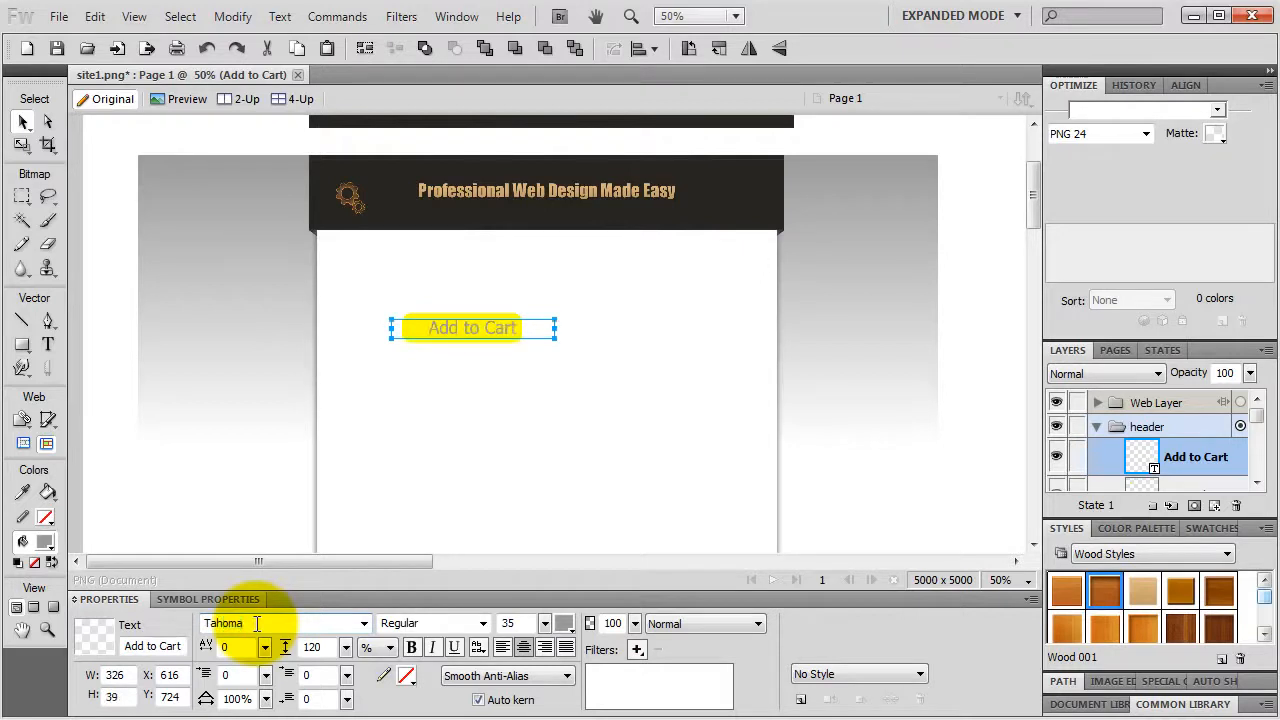
click(411, 647)
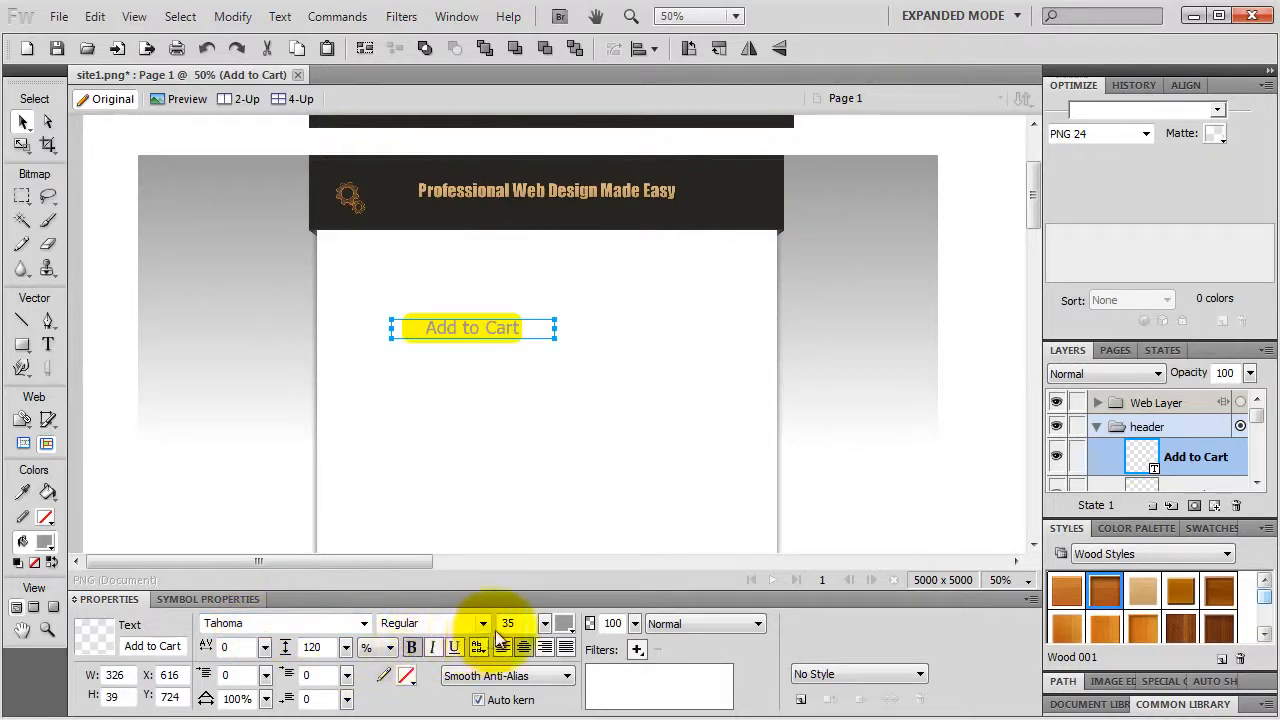
click(483, 623)
click(452, 652)
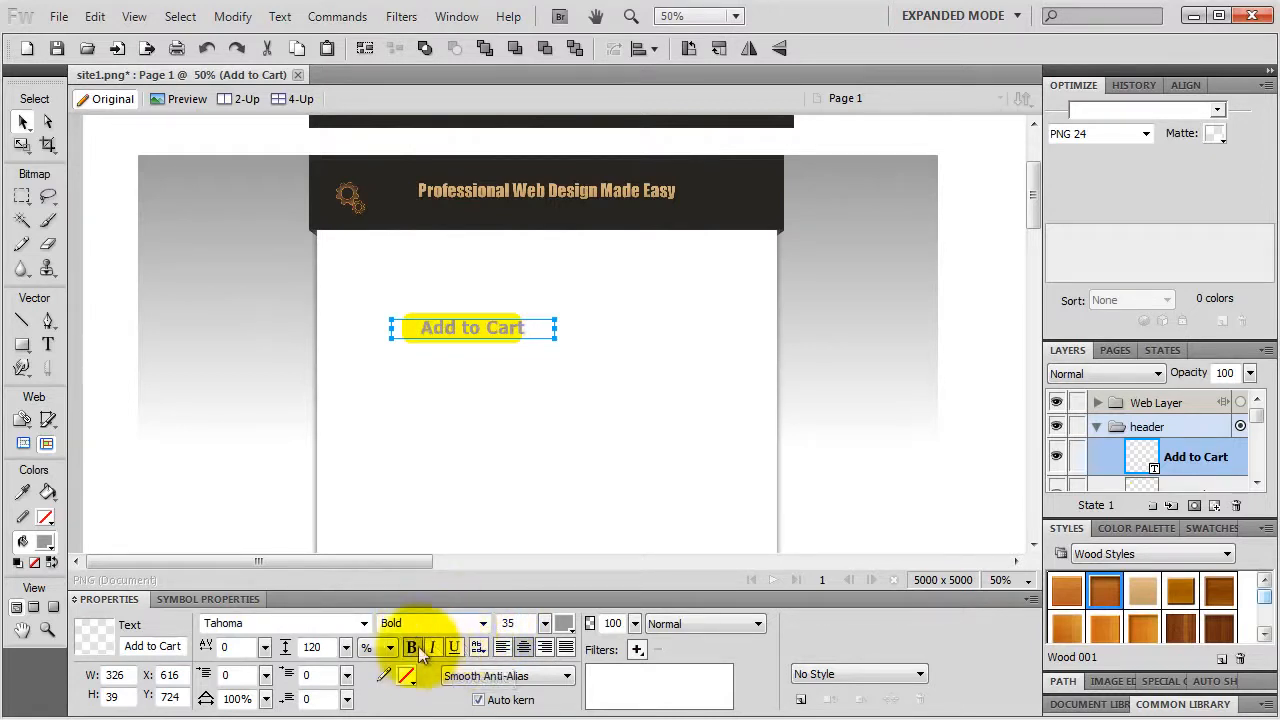
click(413, 648)
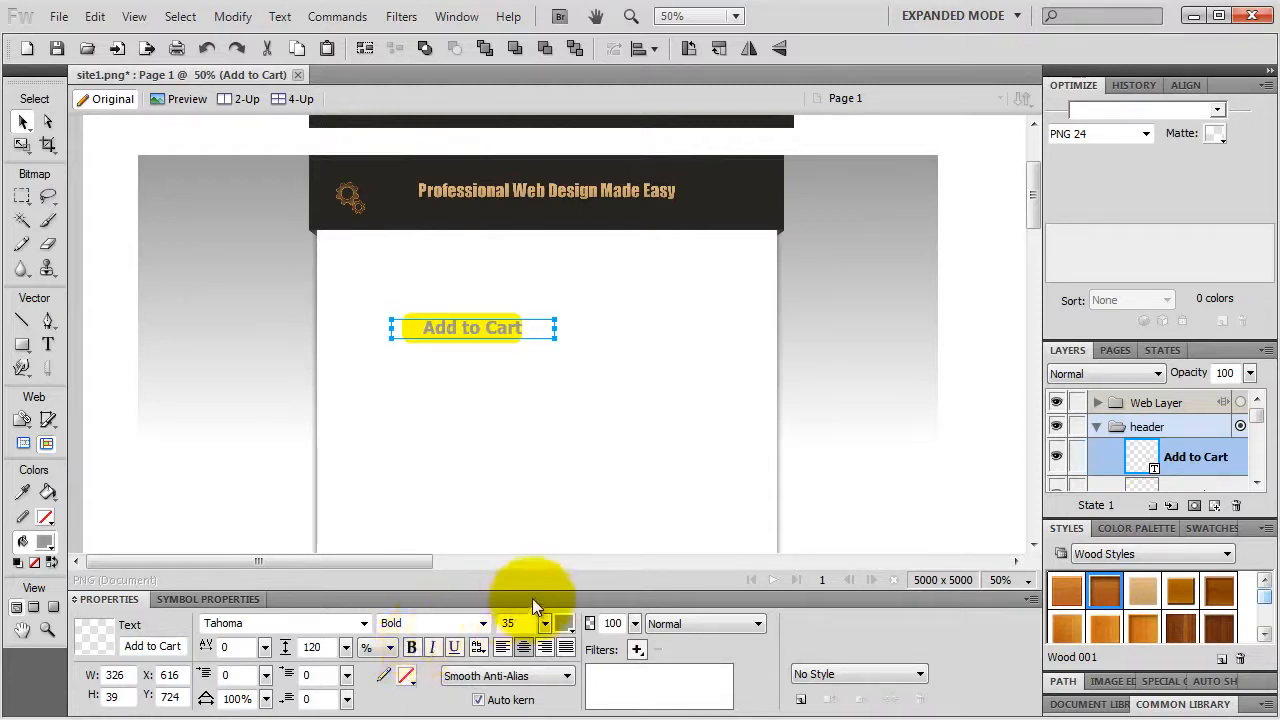
Step: Set the "Add to Cart" text size to 28 and colour it dark blue
double_click(512, 623)
text(28)
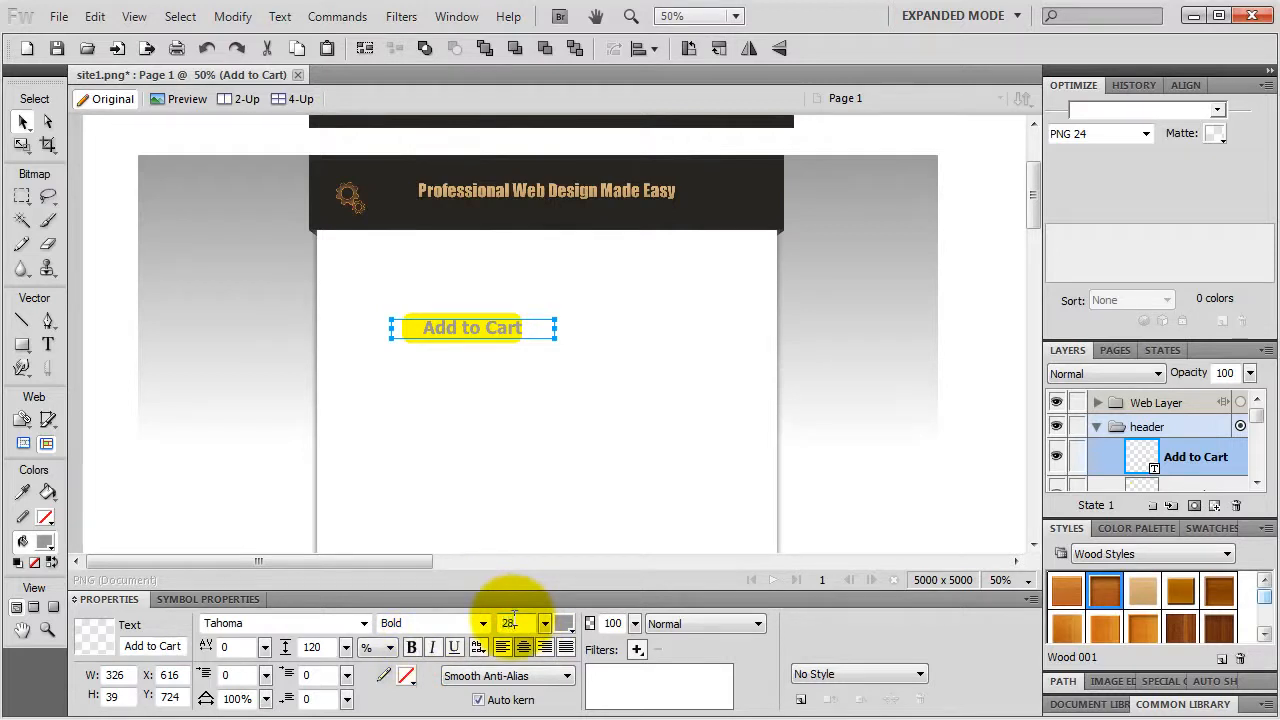
key(Return)
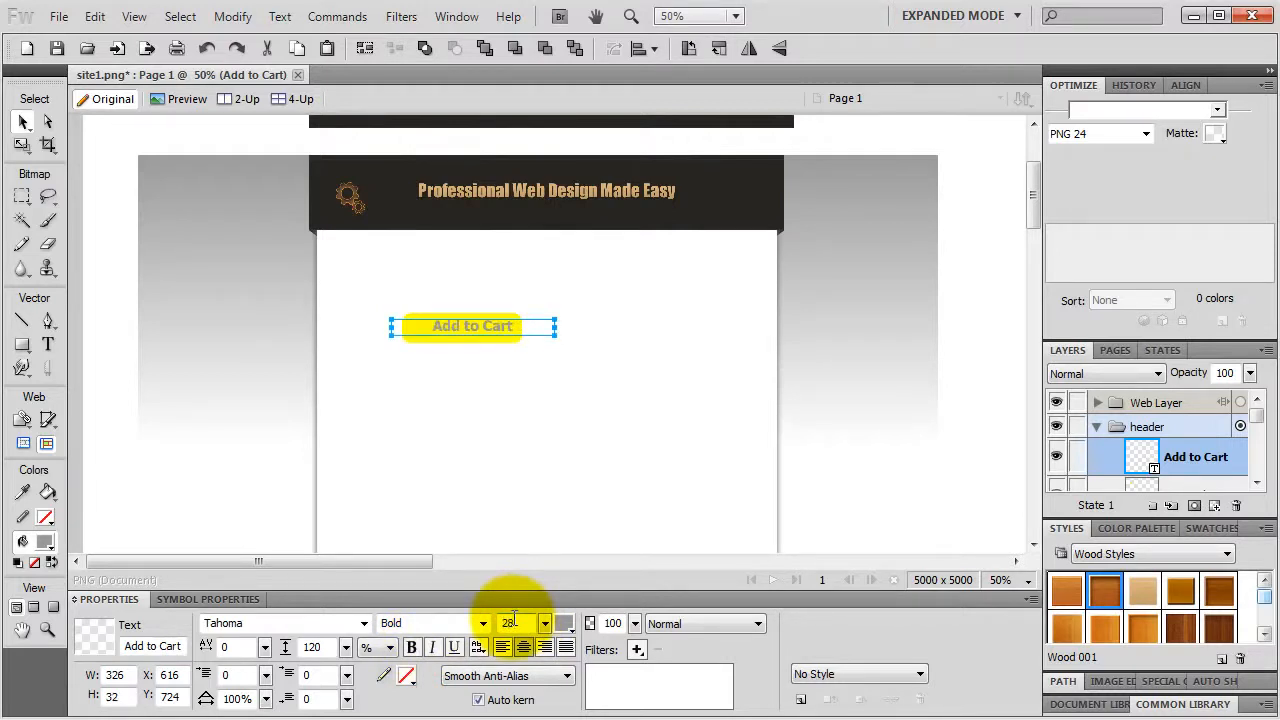
click(564, 623)
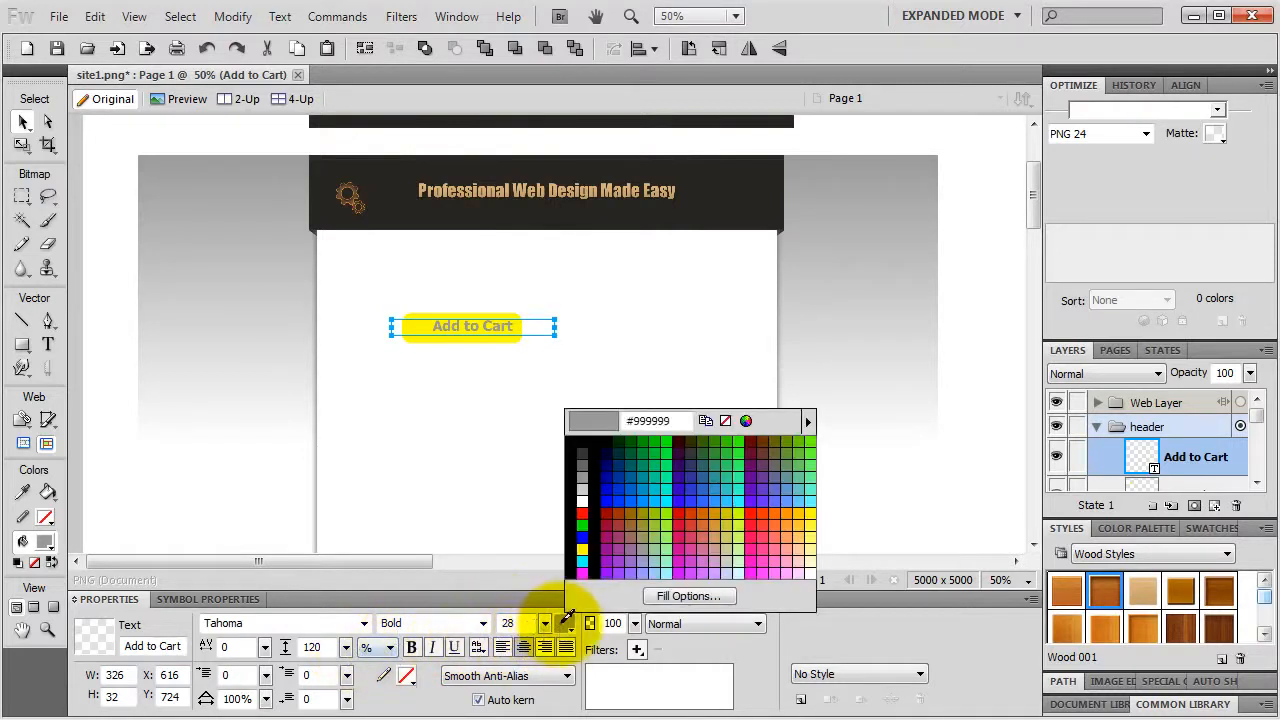
click(619, 464)
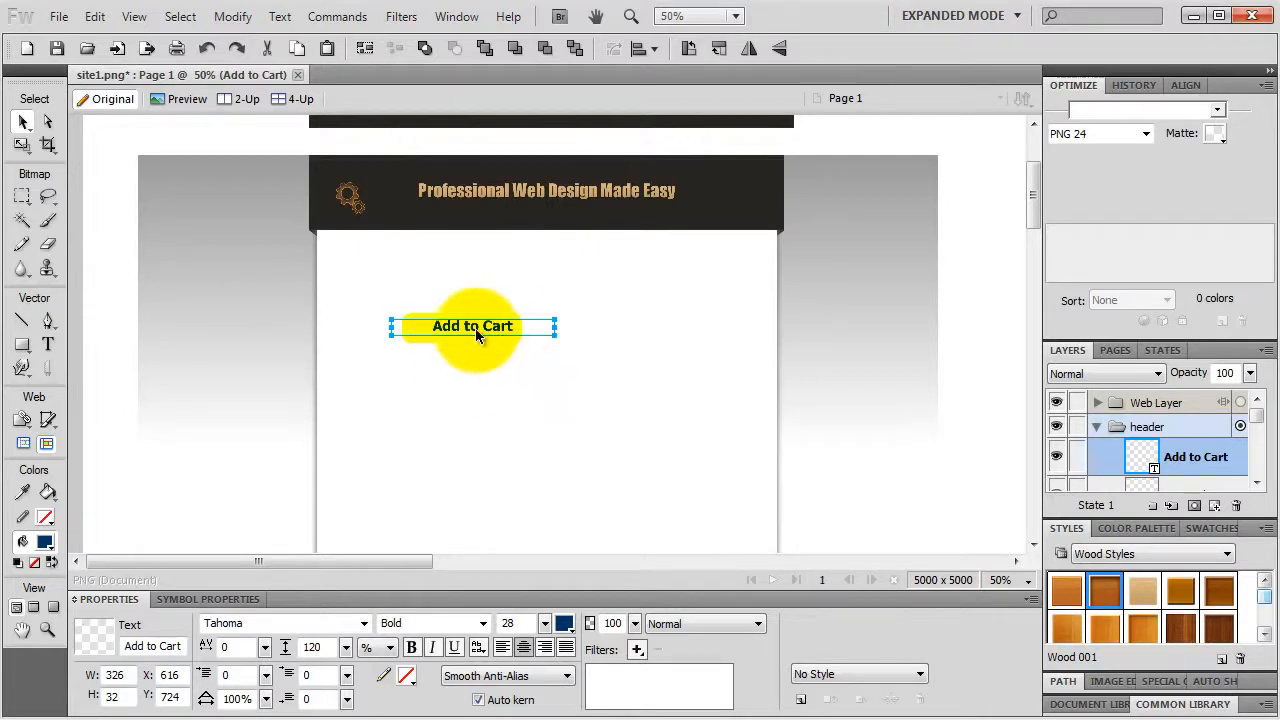
Step: Narrow the "Add to Cart" text box to about 241 wide and centre it on the yellow rectangle at X 637, Y 729
key(ctrl+equal)
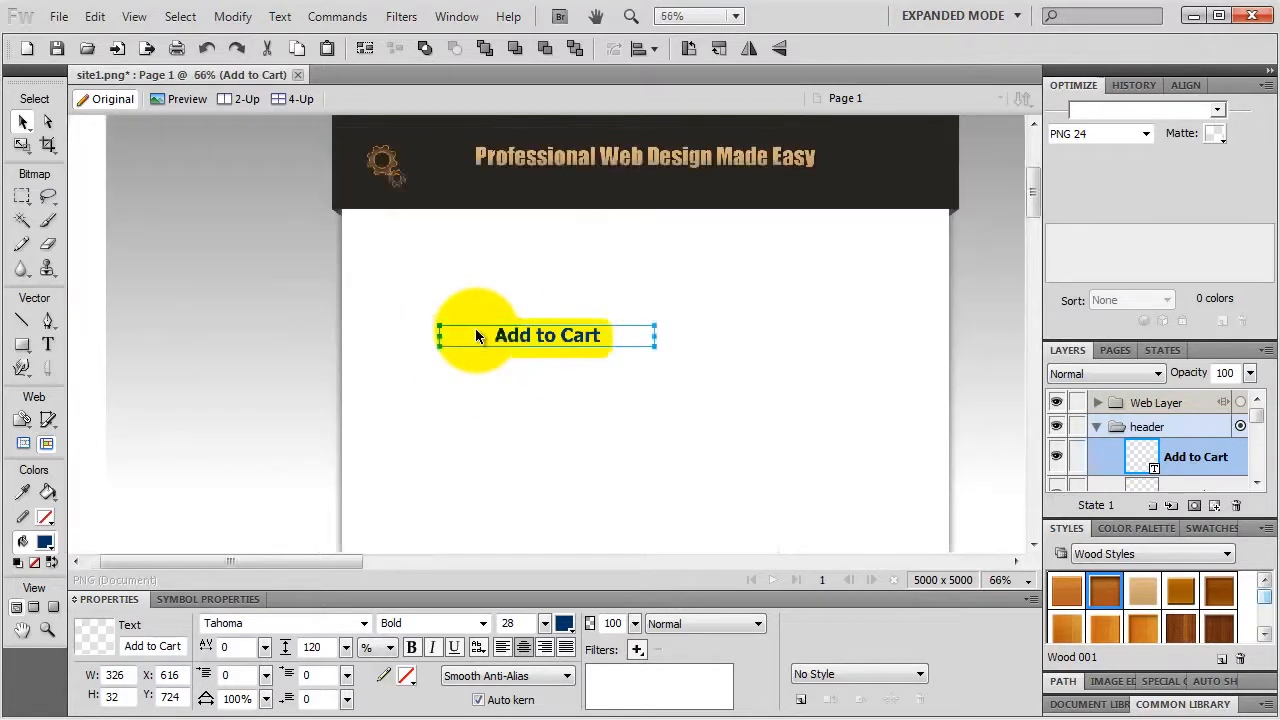
key(ctrl+equal)
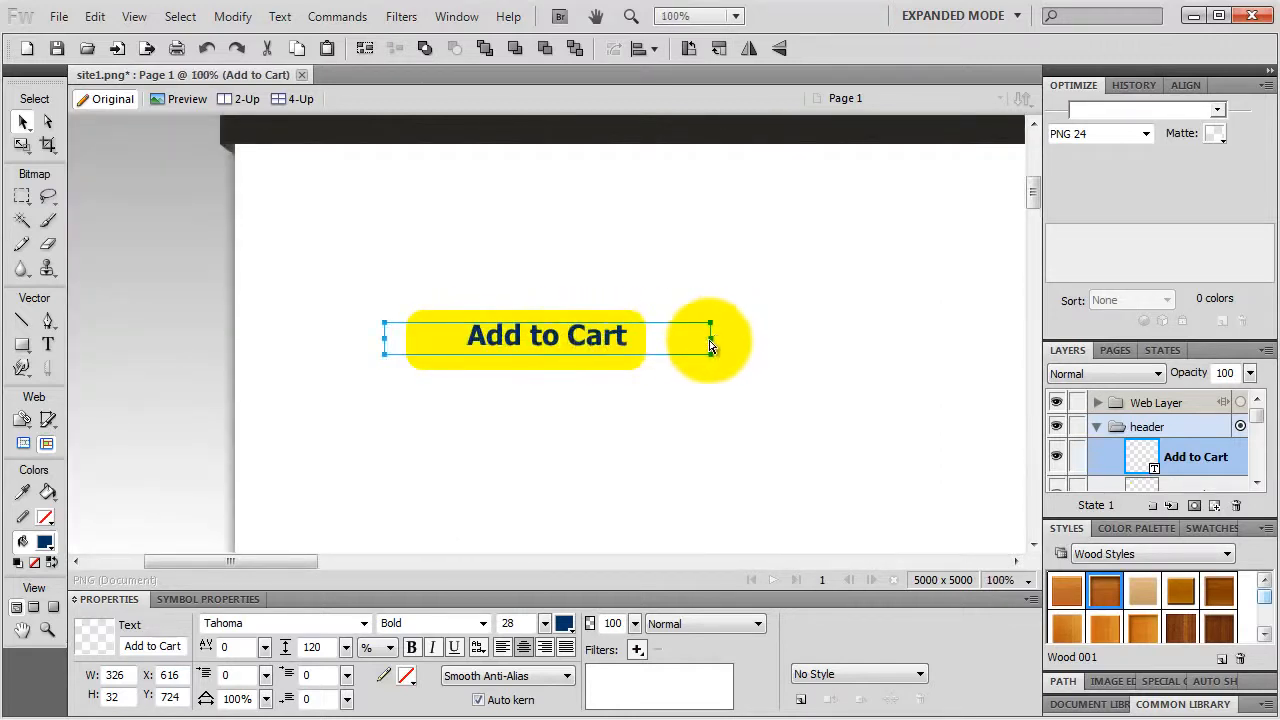
drag(710, 346, 646, 340)
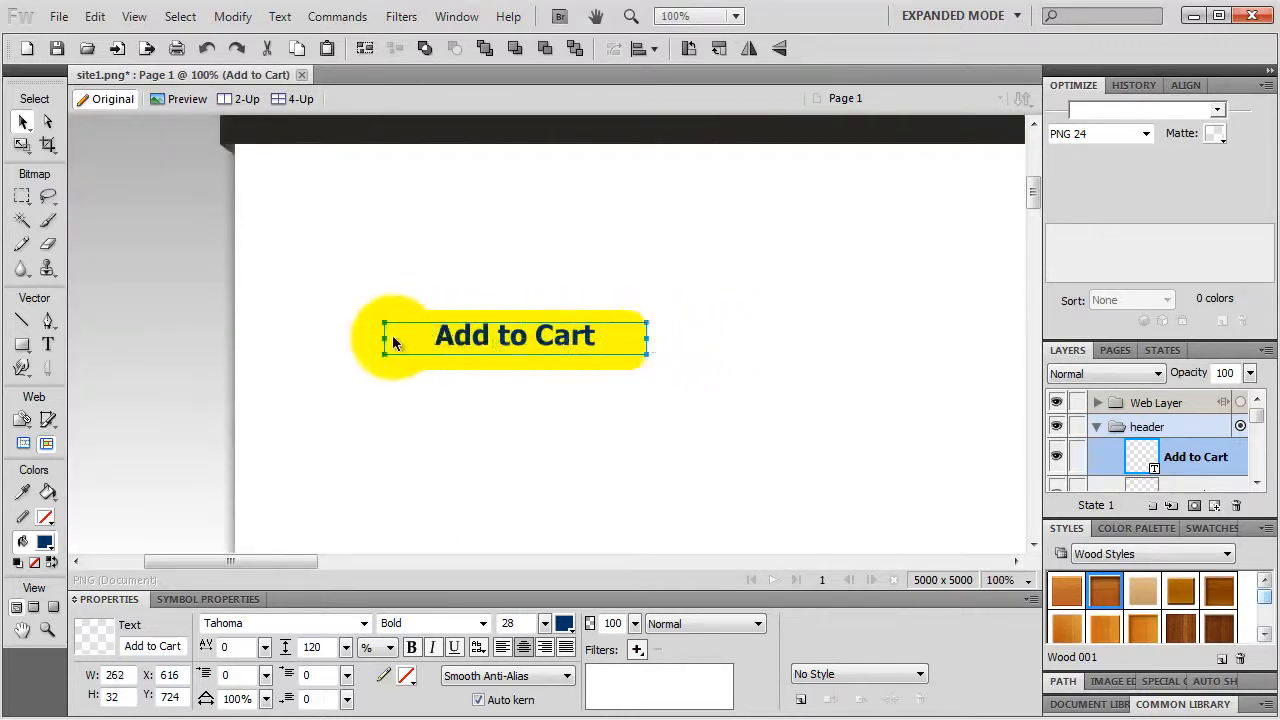
drag(393, 343, 408, 338)
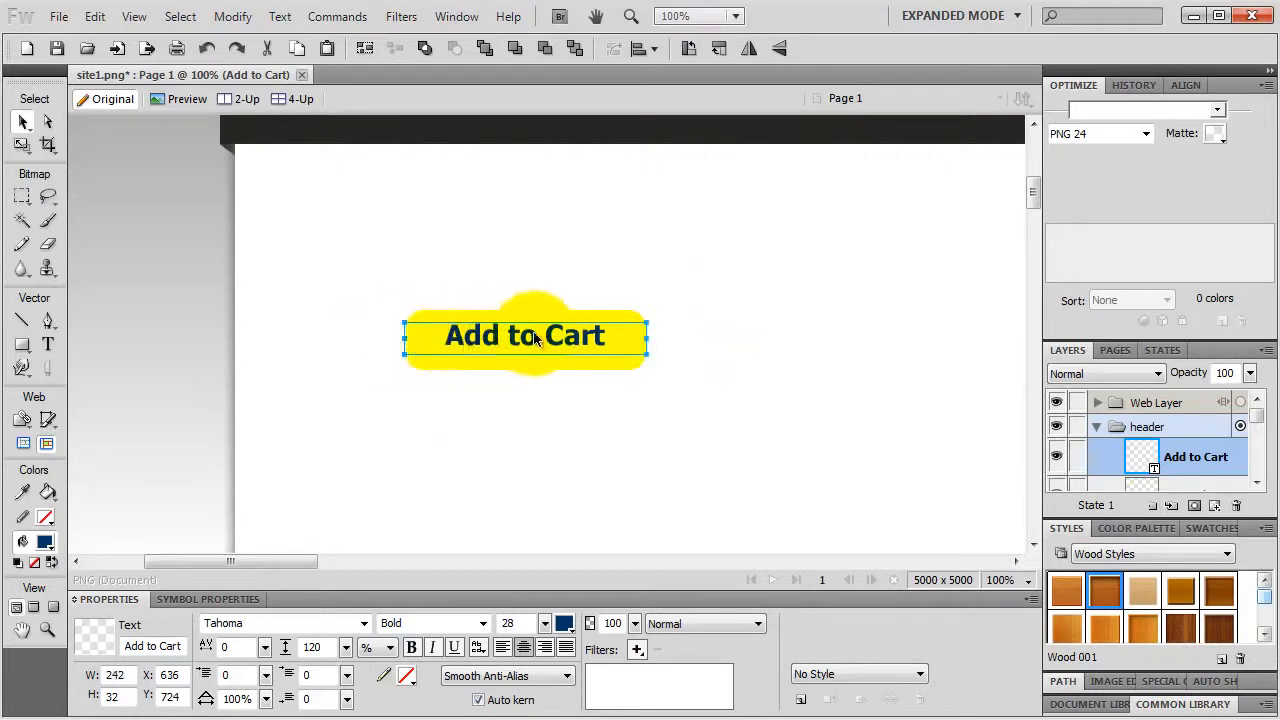
drag(535, 339, 532, 344)
mouse_move(406, 338)
mouse_down()
mouse_move(420, 345)
mouse_move(408, 338)
mouse_up()
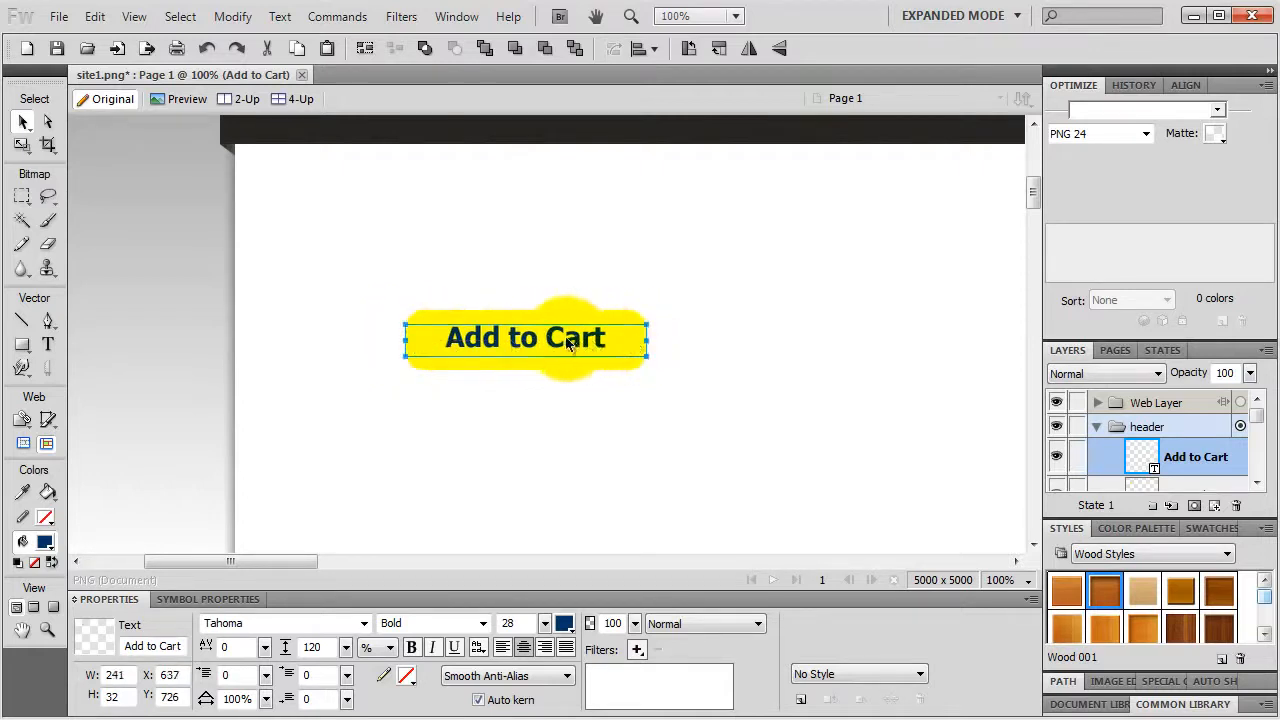
key(Down)
key(Down)
key(Down)
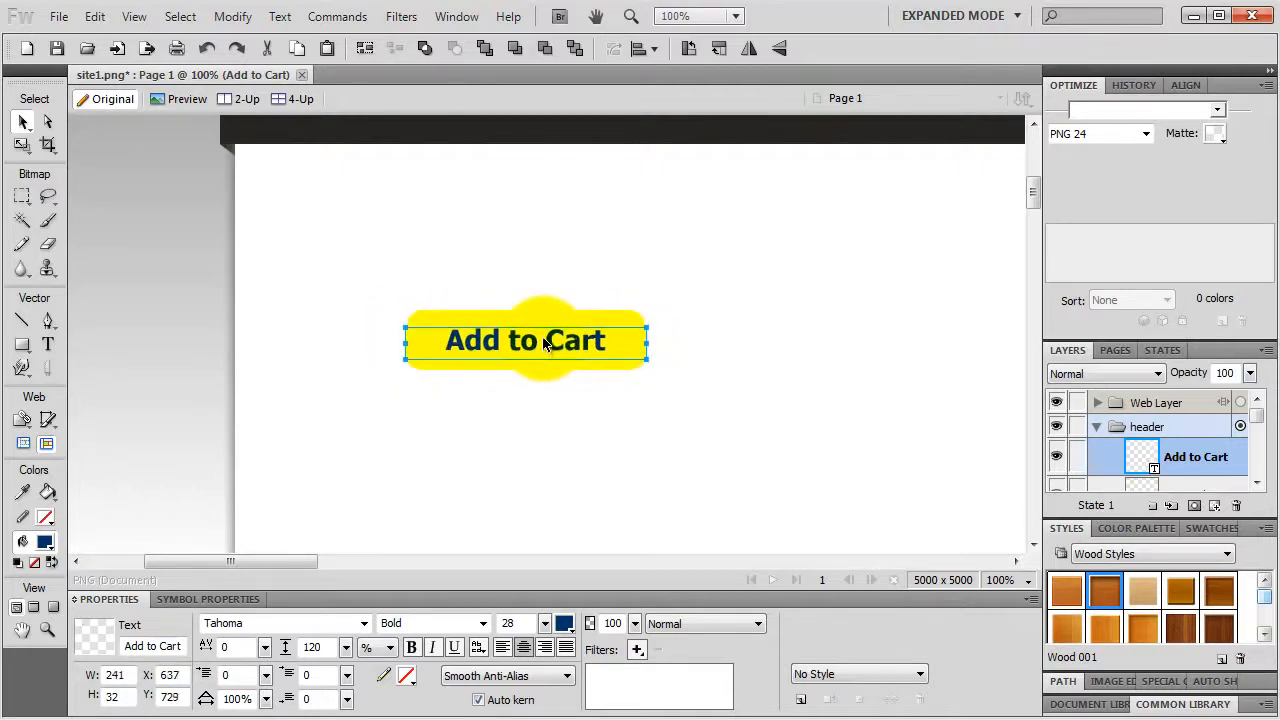
click(529, 272)
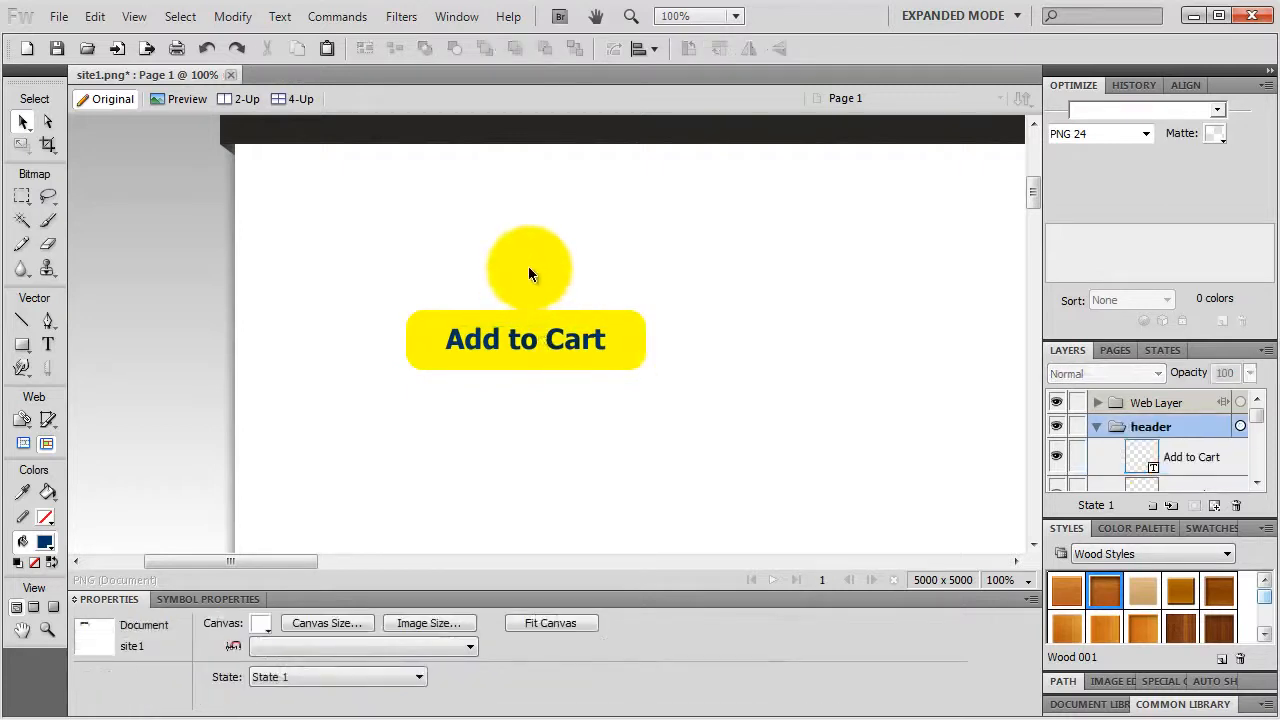
Step: Select the yellow button rectangle and bring up the Creative commands for it
drag(530, 275, 552, 323)
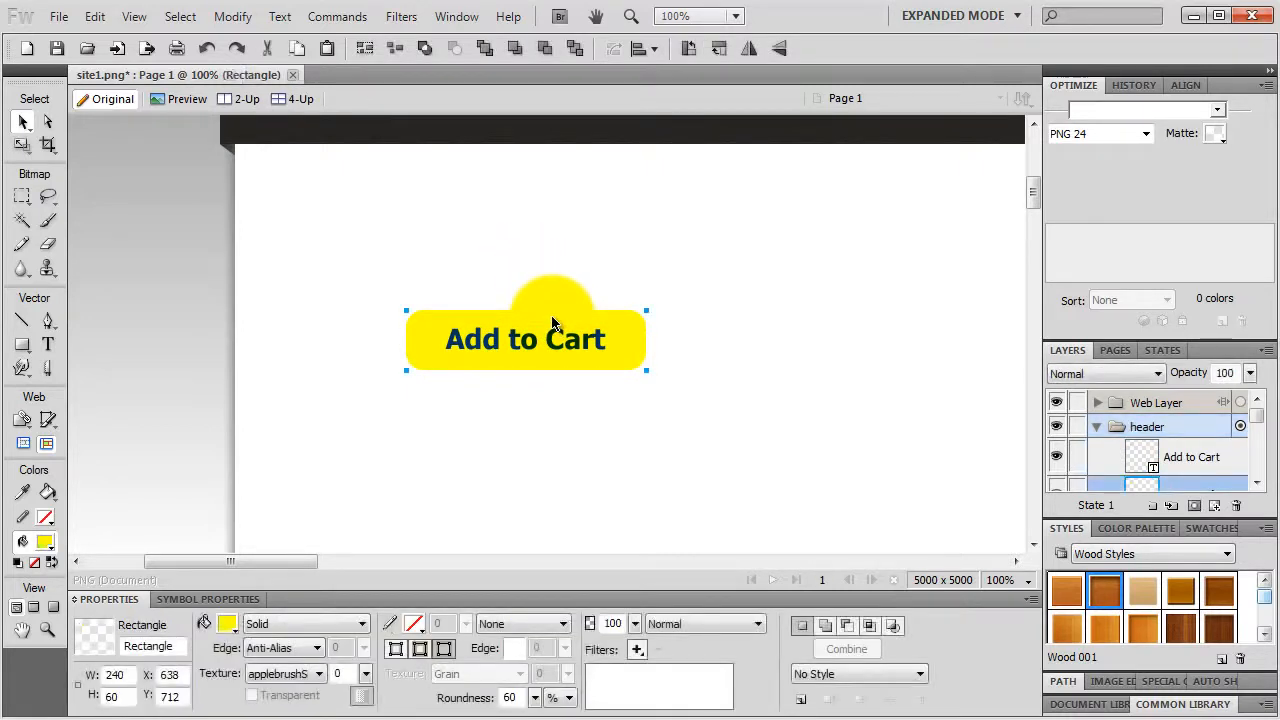
click(337, 17)
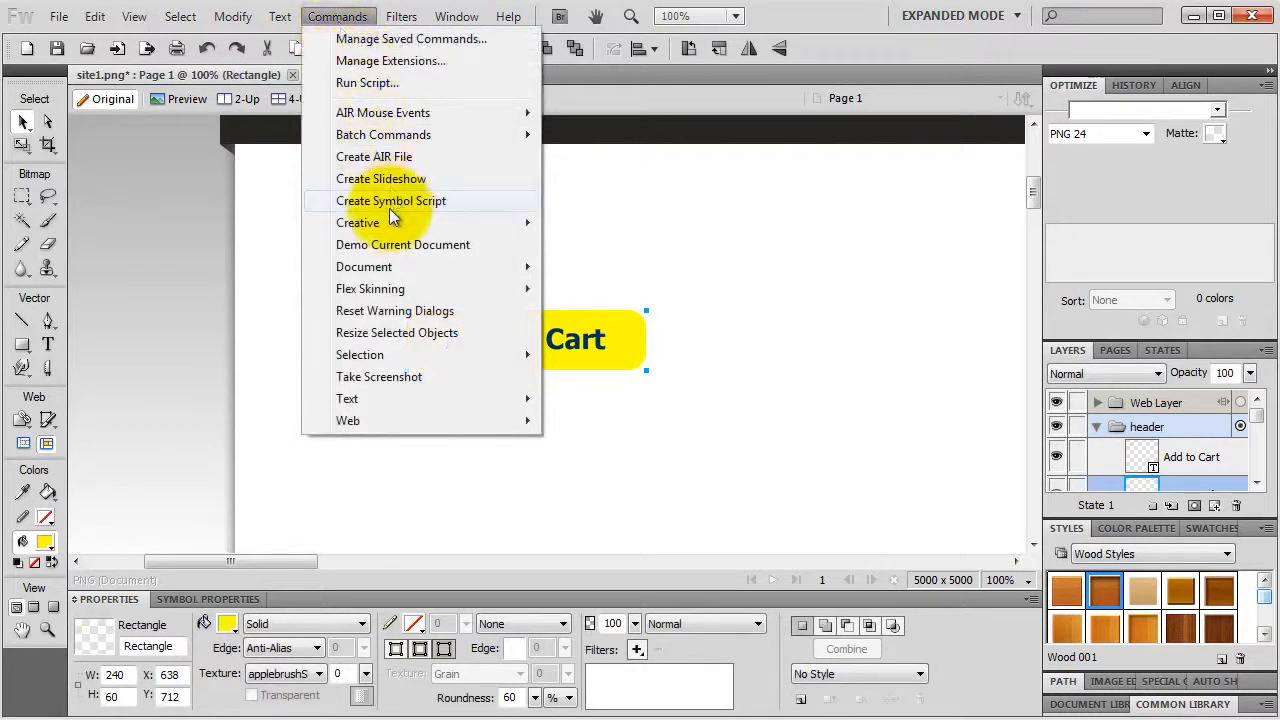
mouse_move(388, 219)
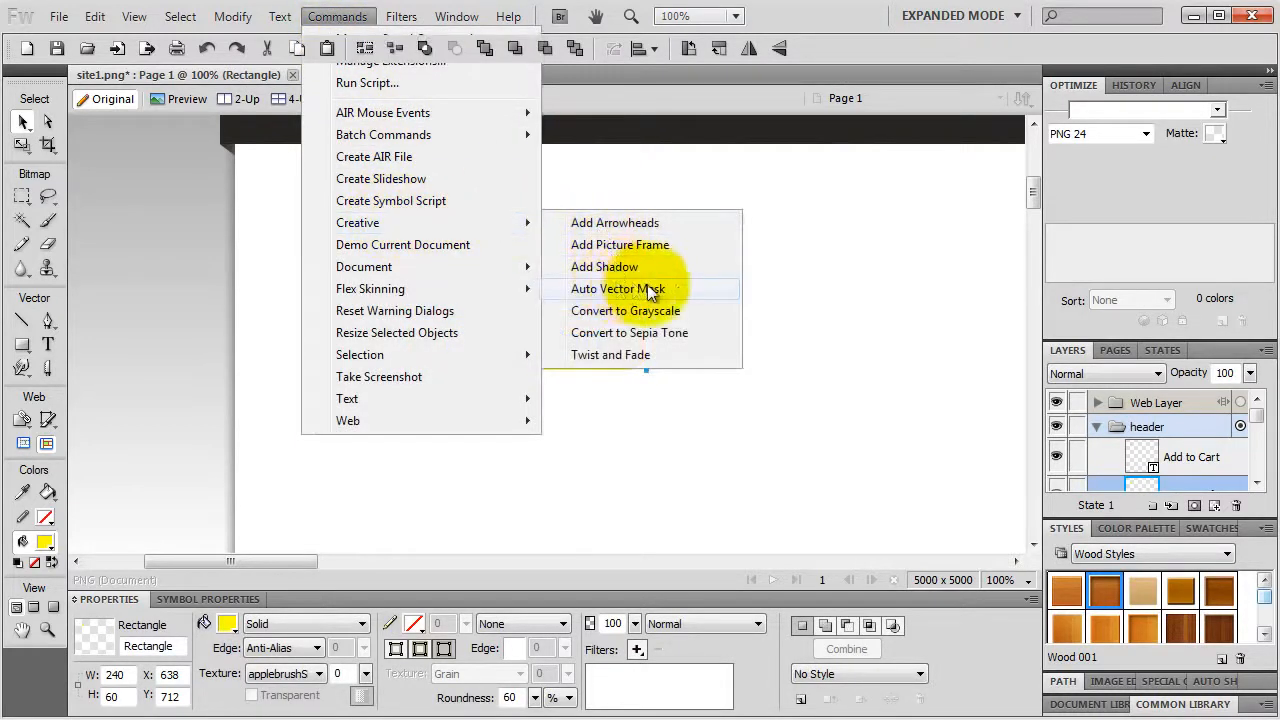
Step: Apply a linear Auto Vector Mask fading toward the bottom to the yellow button rectangle, and lengthen its gradient for a subtle fade
click(647, 289)
drag(651, 250, 787, 245)
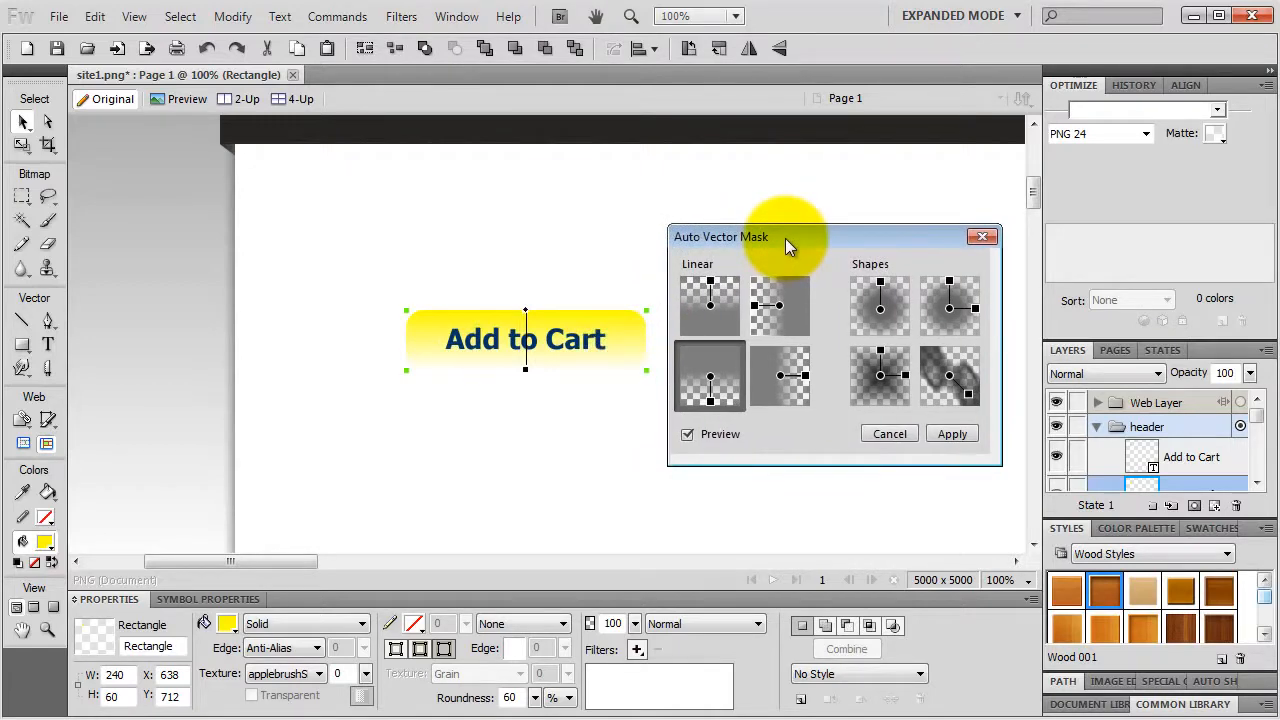
click(712, 362)
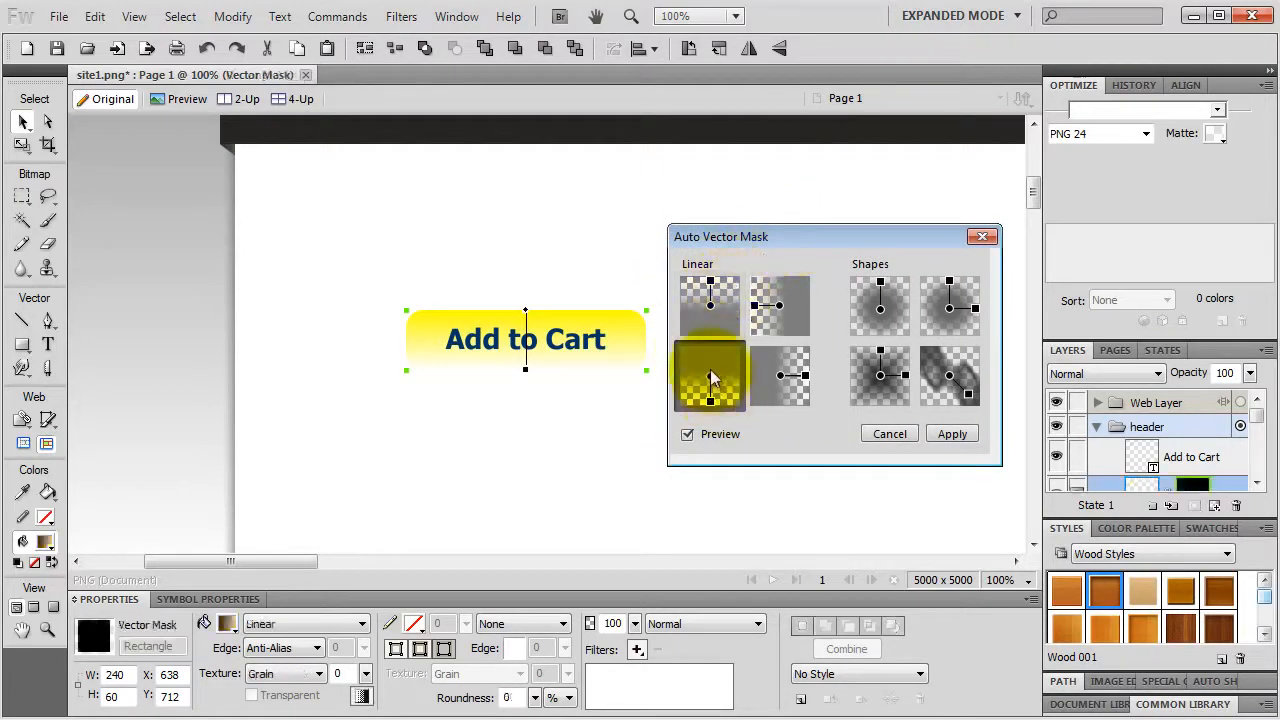
click(954, 433)
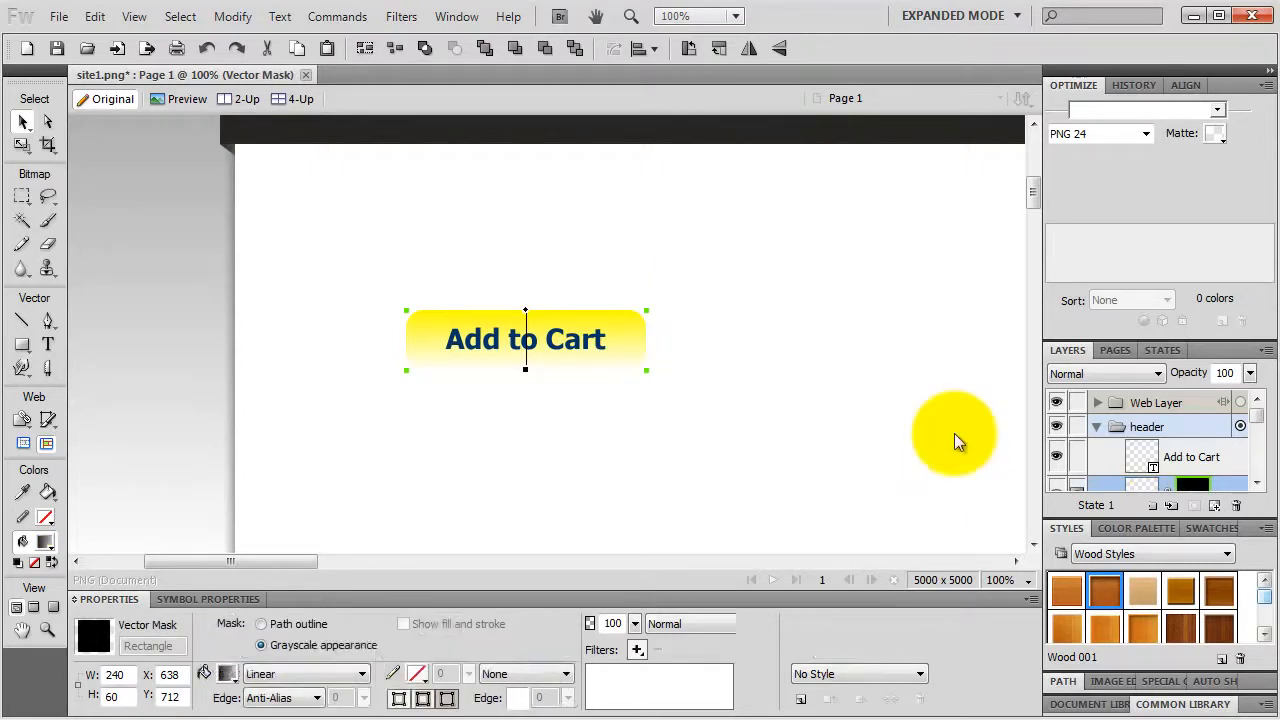
drag(528, 314, 724, 504)
mouse_move(726, 279)
mouse_down()
mouse_move(713, 329)
mouse_move(711, 257)
mouse_move(707, 302)
mouse_move(708, 290)
mouse_up()
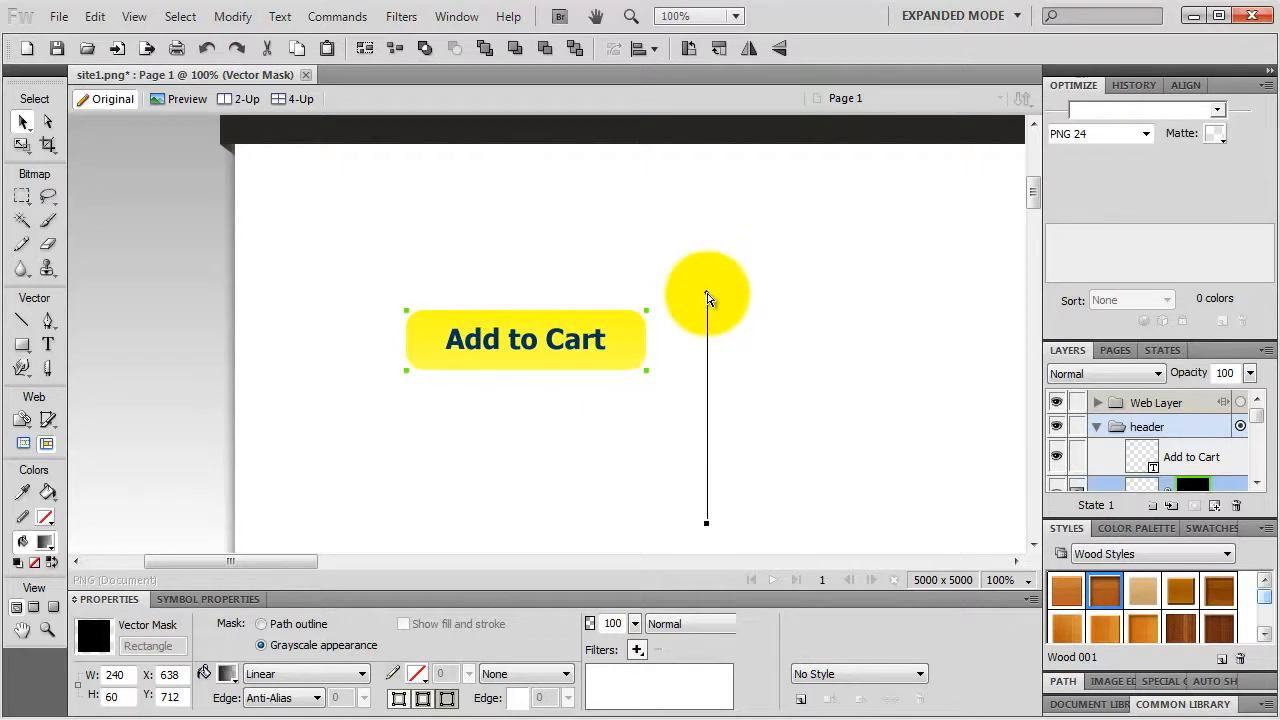
Step: Apply a linear Auto Vector Mask to the "Add to Cart" text and stretch its gradient downward for a slight fade
click(570, 342)
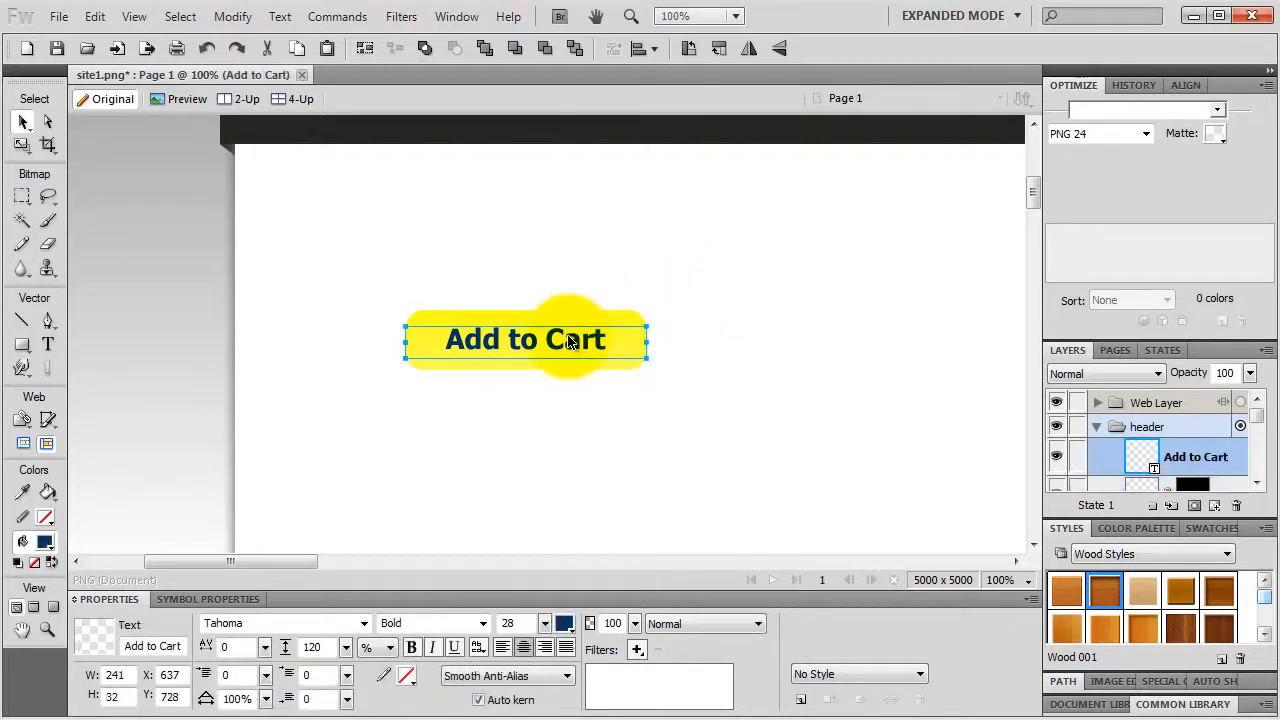
click(337, 16)
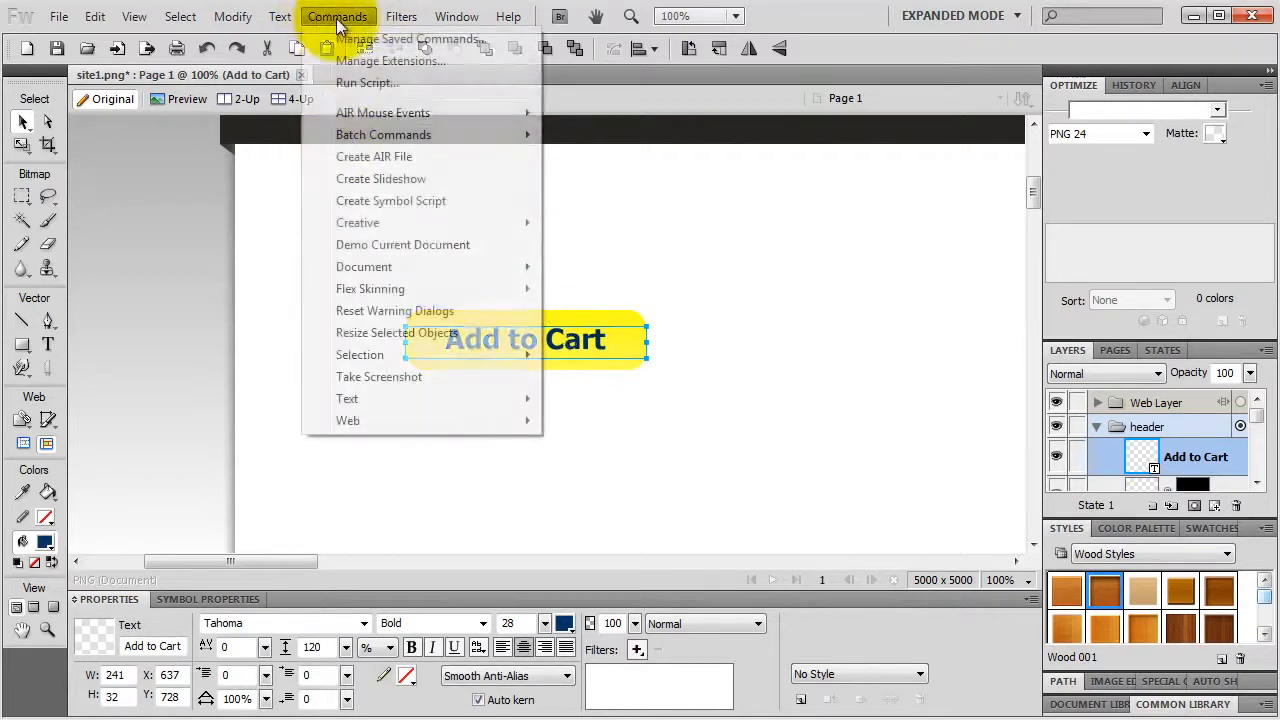
mouse_move(398, 222)
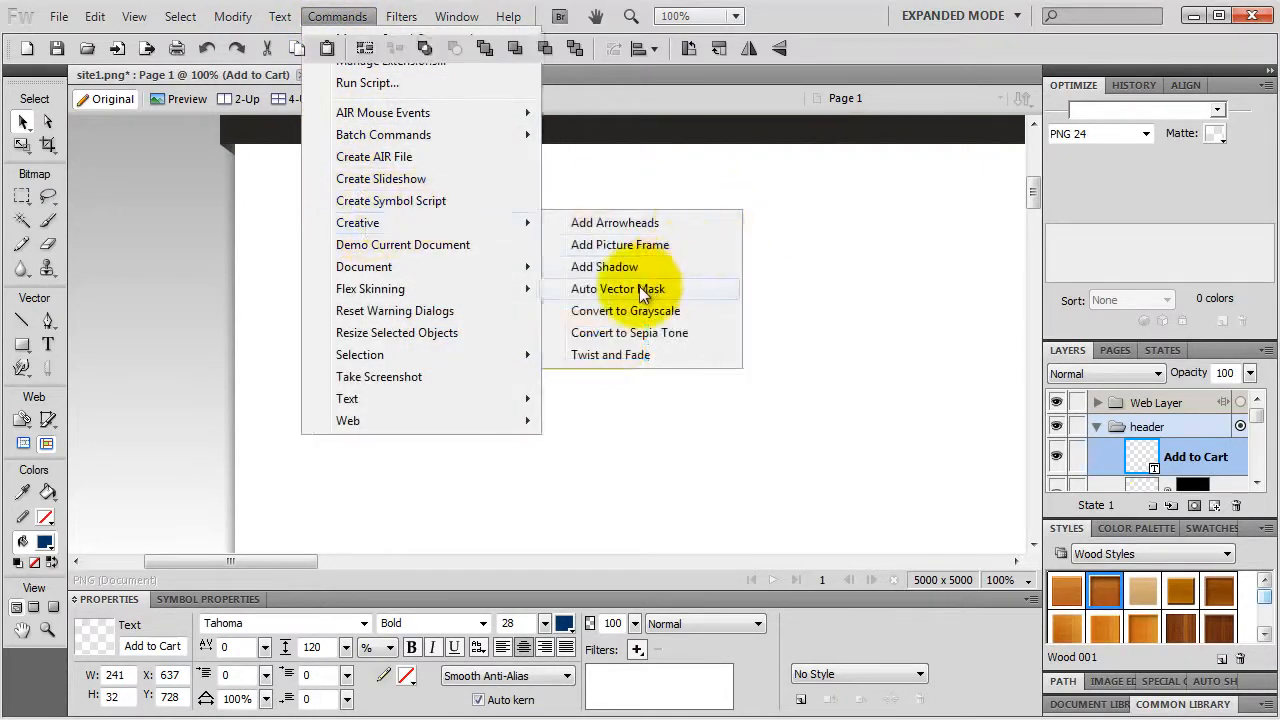
click(639, 288)
drag(658, 250, 806, 240)
double_click(667, 420)
drag(525, 338, 688, 436)
mouse_move(688, 318)
mouse_down()
mouse_move(697, 283)
mouse_move(697, 328)
mouse_up()
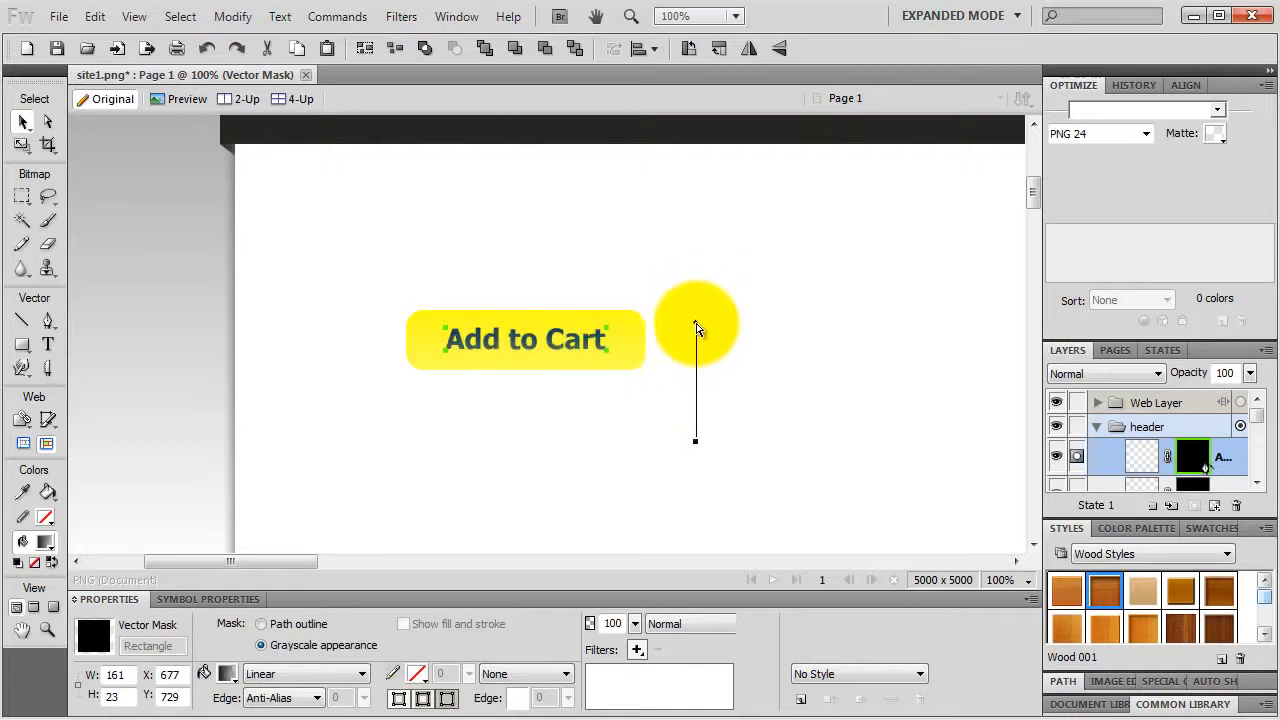
click(677, 244)
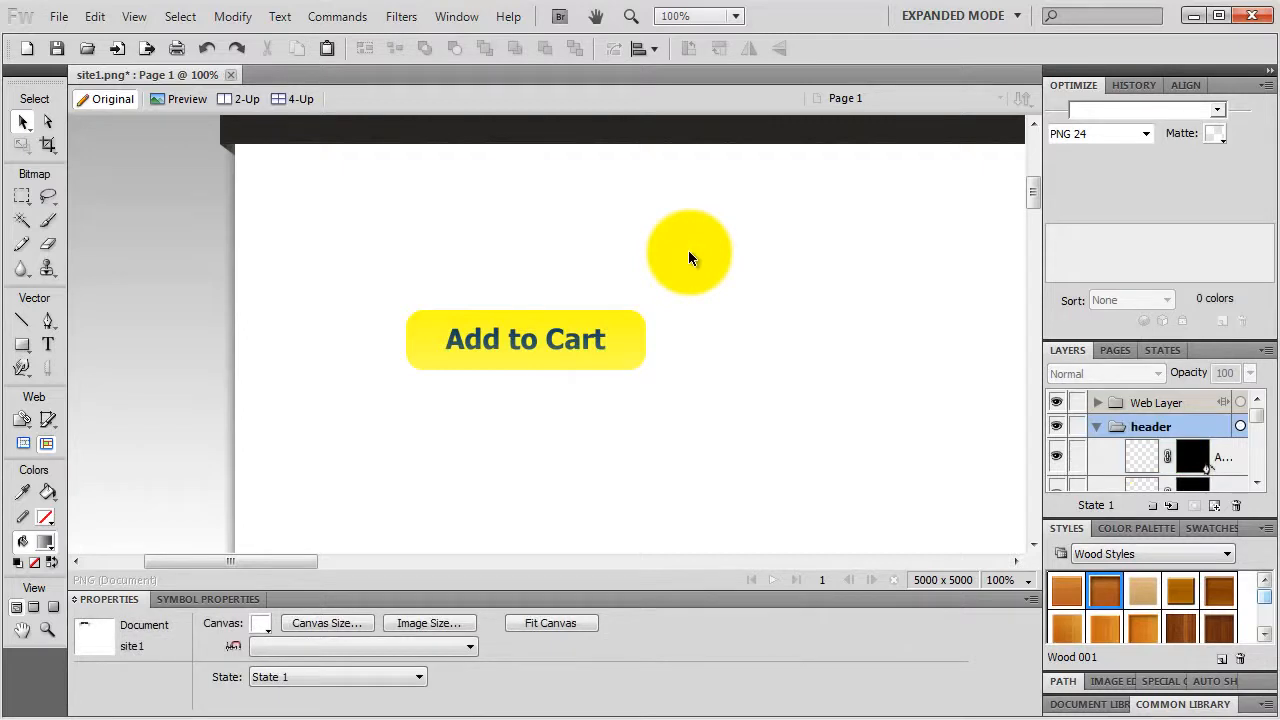
Step: Duplicate the yellow button rectangle and align the copy directly beneath the original at X 638, Y 772
click(621, 314)
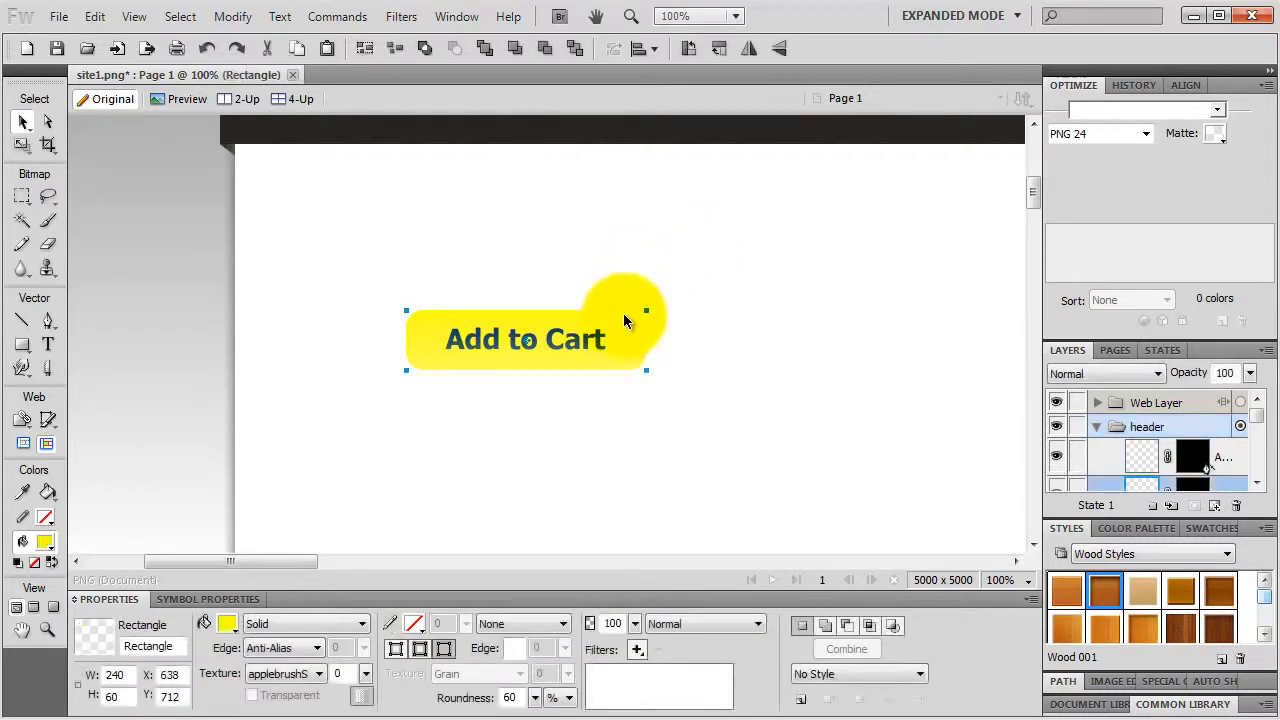
click(95, 17)
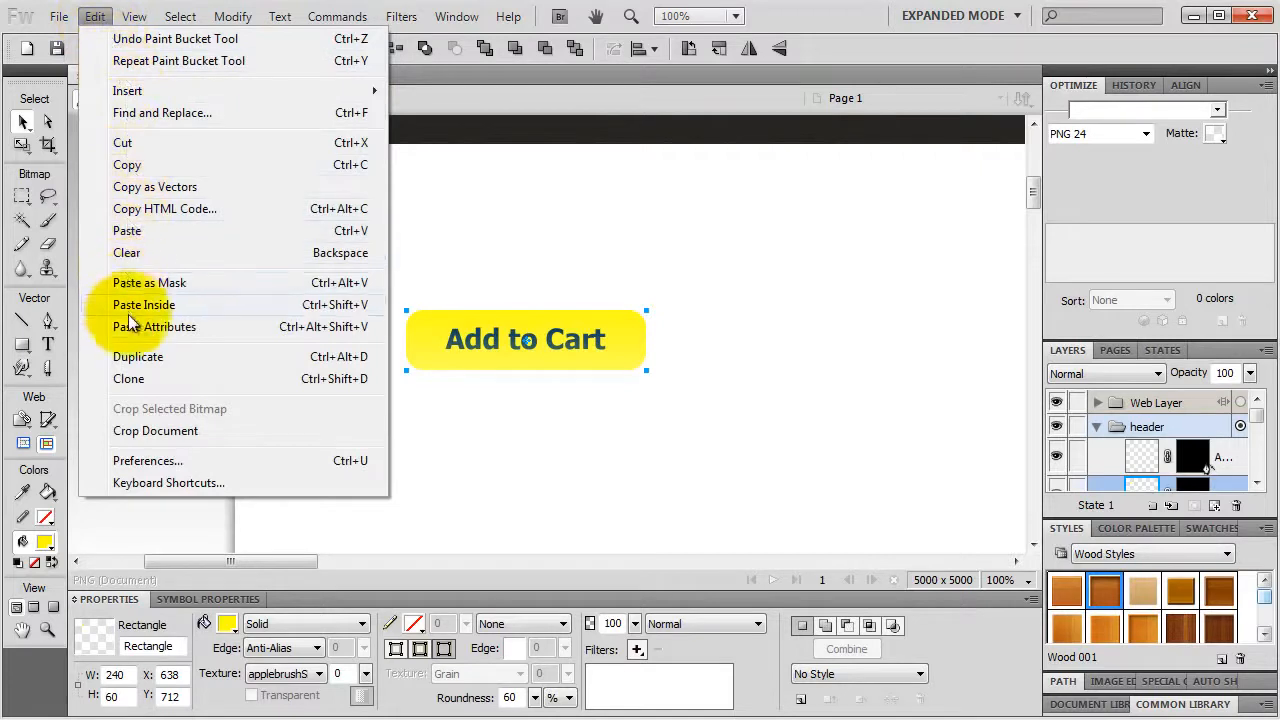
click(158, 358)
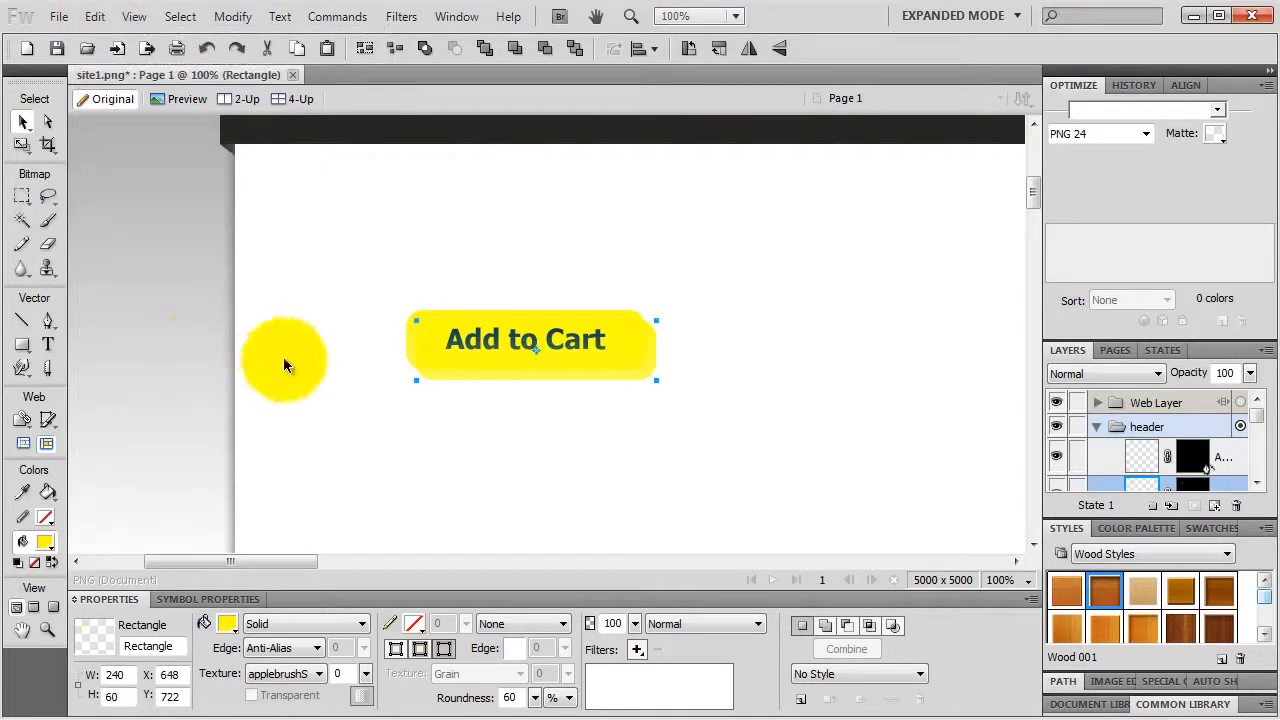
drag(501, 368, 493, 424)
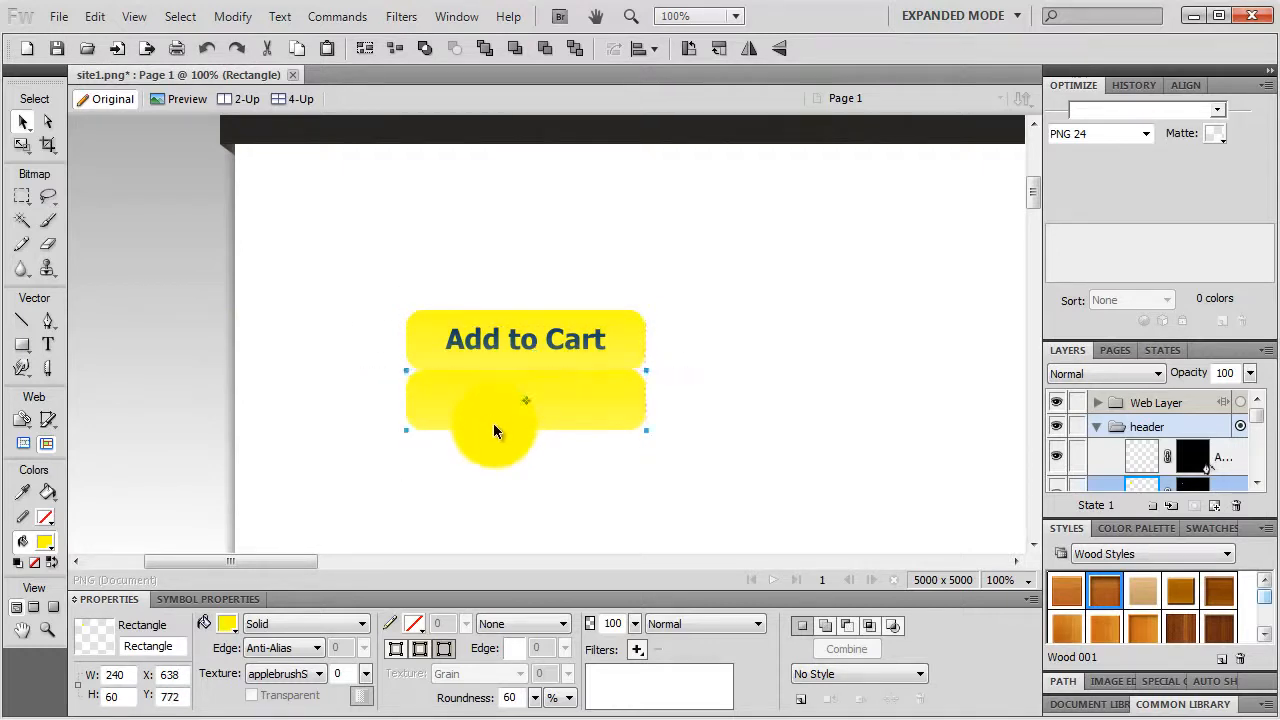
Step: Fill the lower rectangle with gray and adjust its mask gradient so it fades out before its bottom edge like a reflection
click(227, 623)
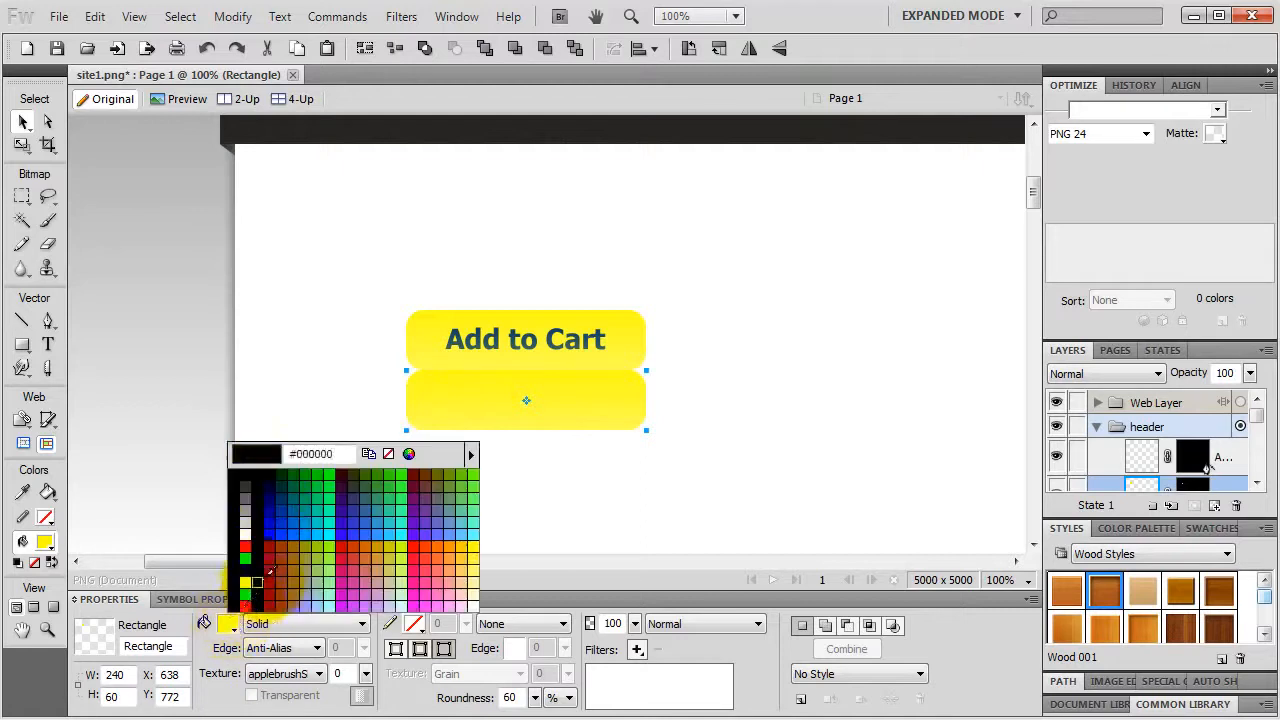
click(249, 506)
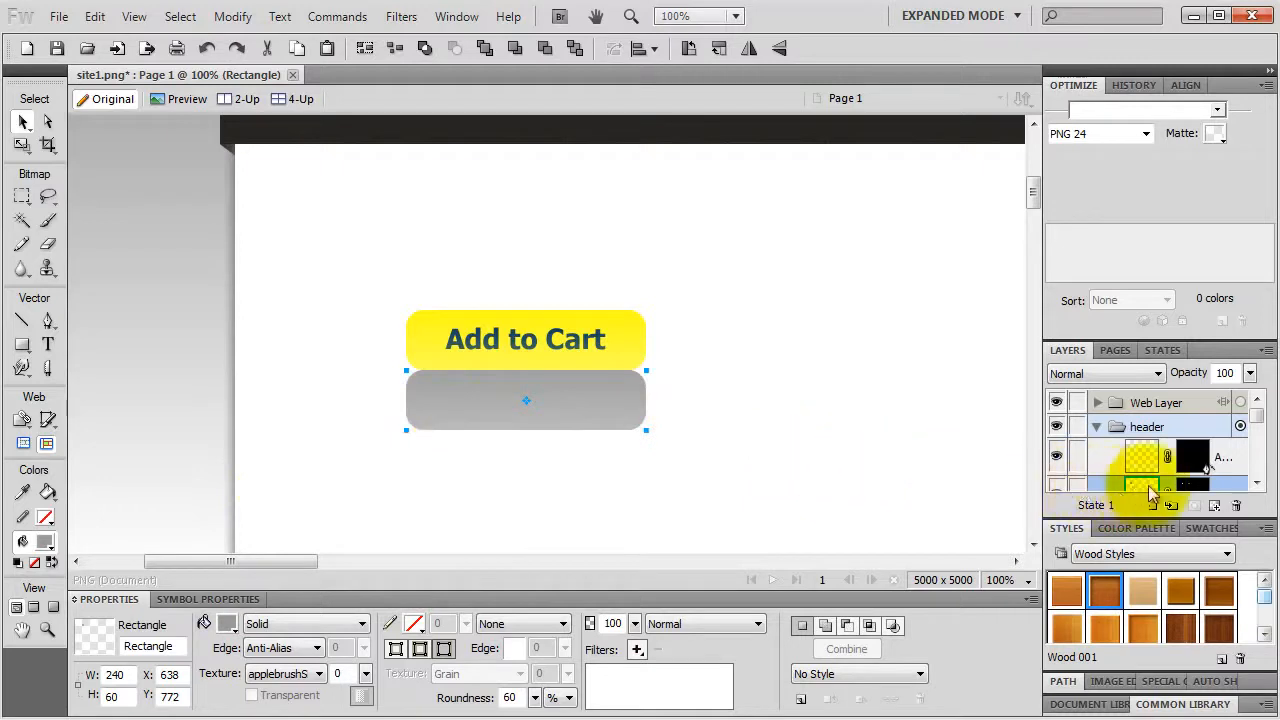
click(1190, 484)
drag(708, 357, 709, 251)
drag(707, 477, 707, 323)
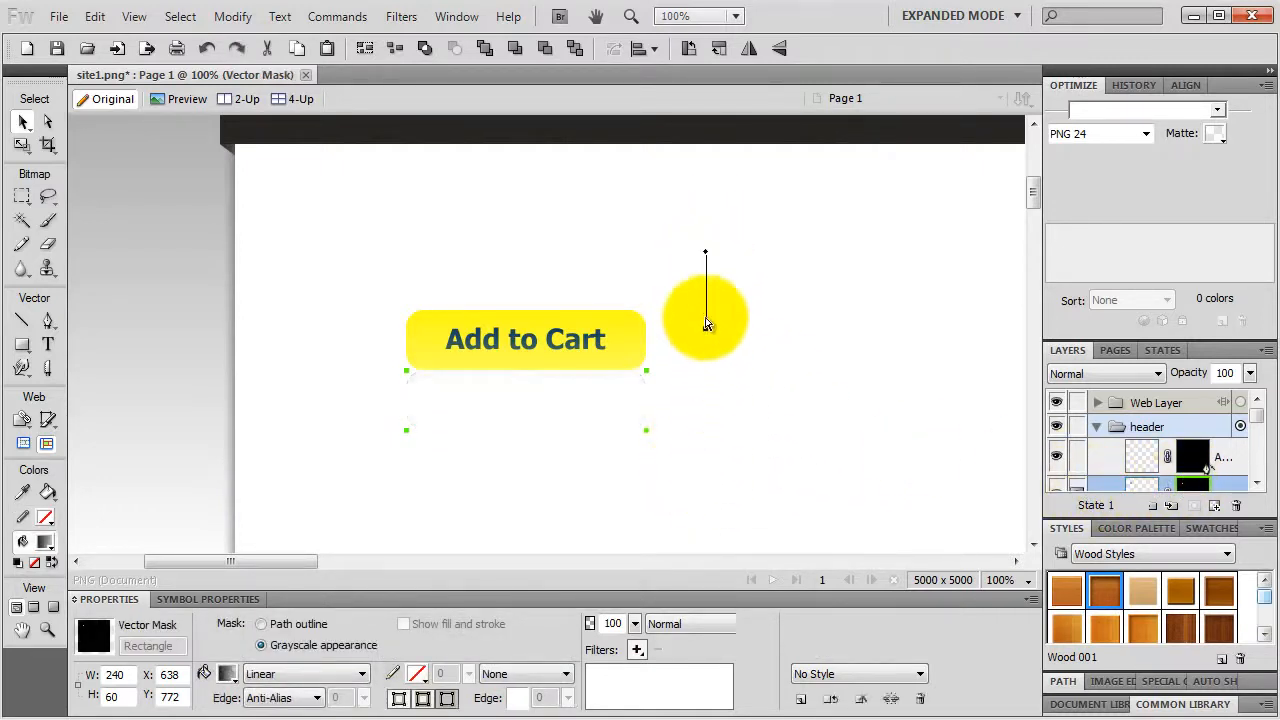
drag(709, 251, 716, 343)
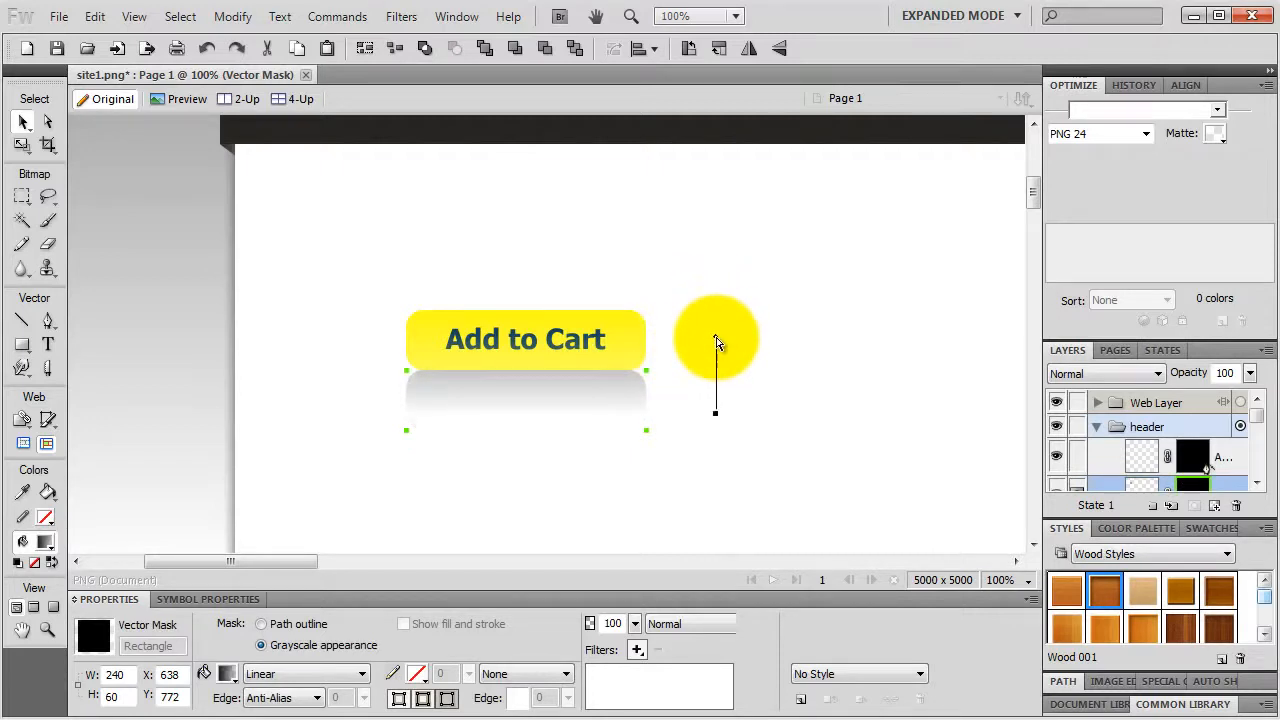
click(788, 374)
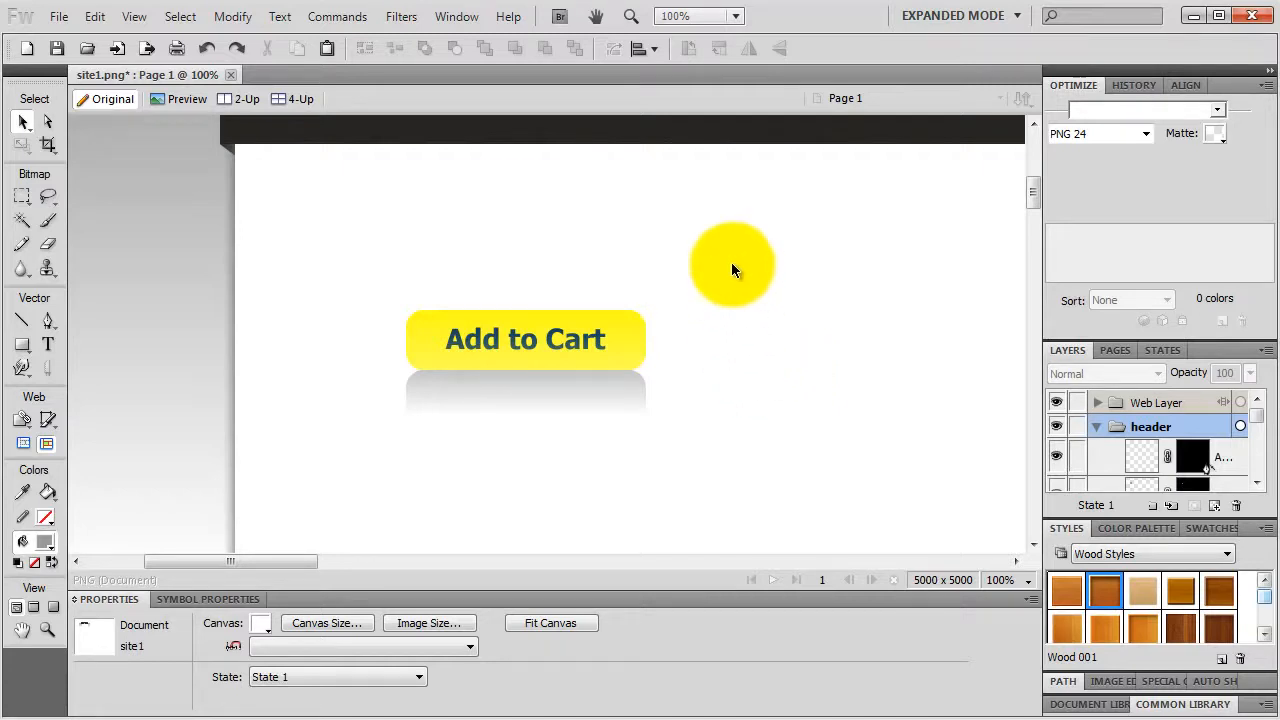
Step: Copy the button's rectangle, text and gray reflection together, placing the copy beside the original at X 923, Y 712
drag(731, 264, 540, 465)
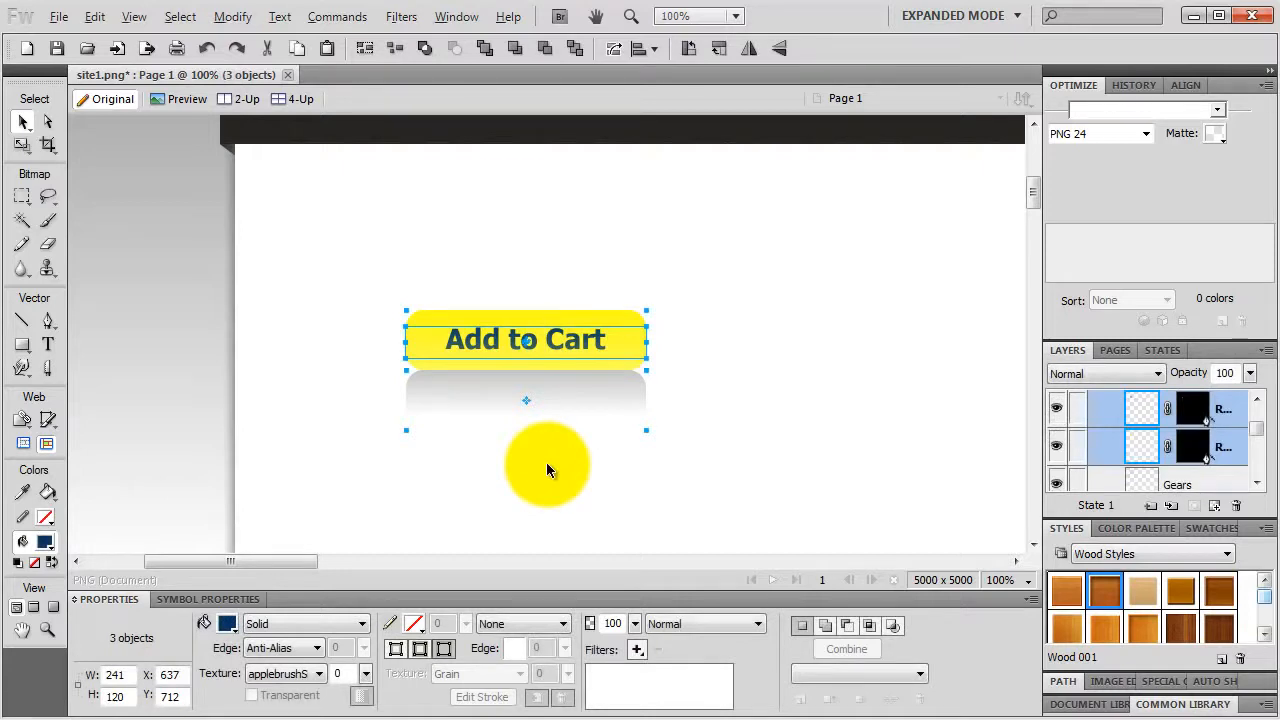
drag(477, 325, 746, 313)
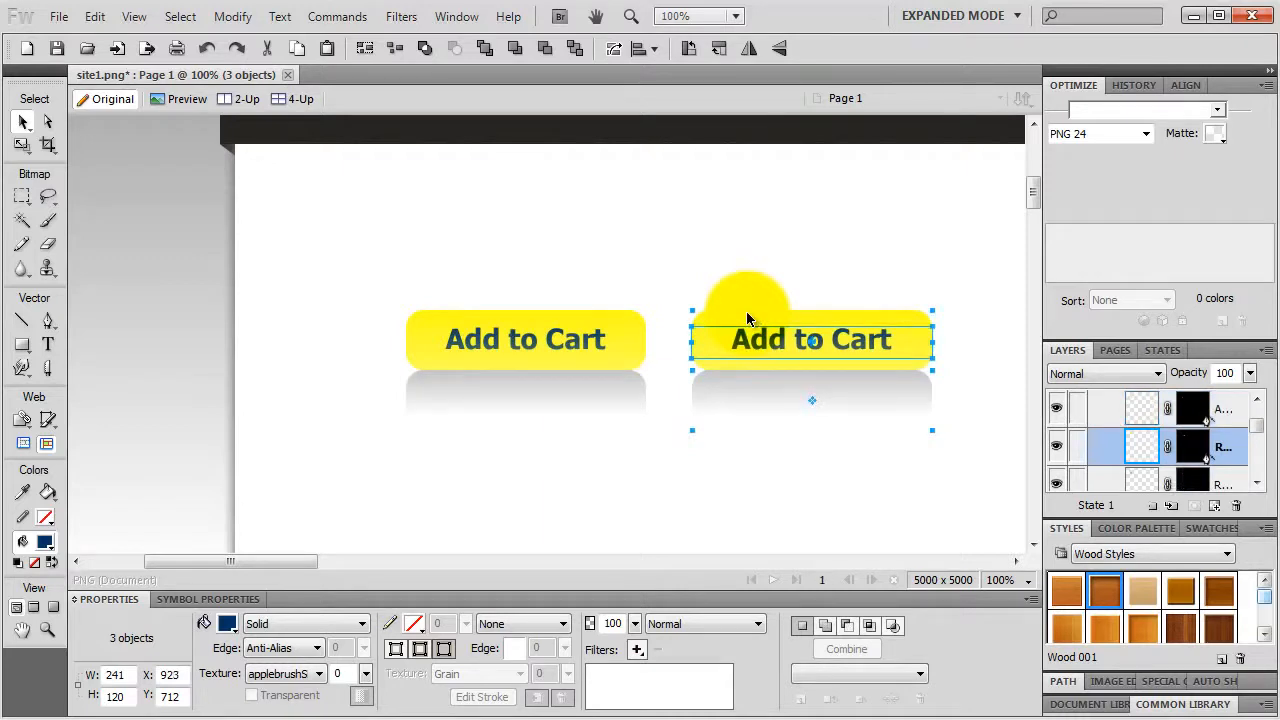
click(796, 478)
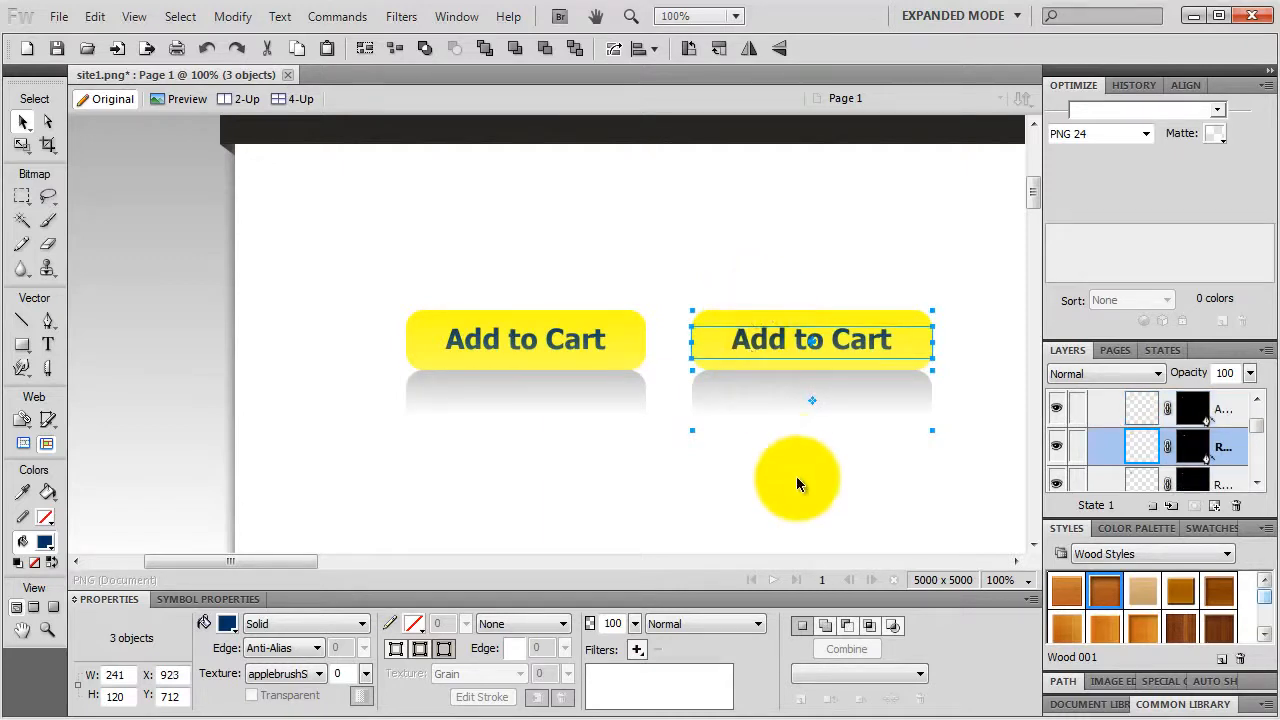
Step: Delete the gray reflection from the copied button and remove the vector mask from its yellow rectangle
click(778, 390)
key(Delete)
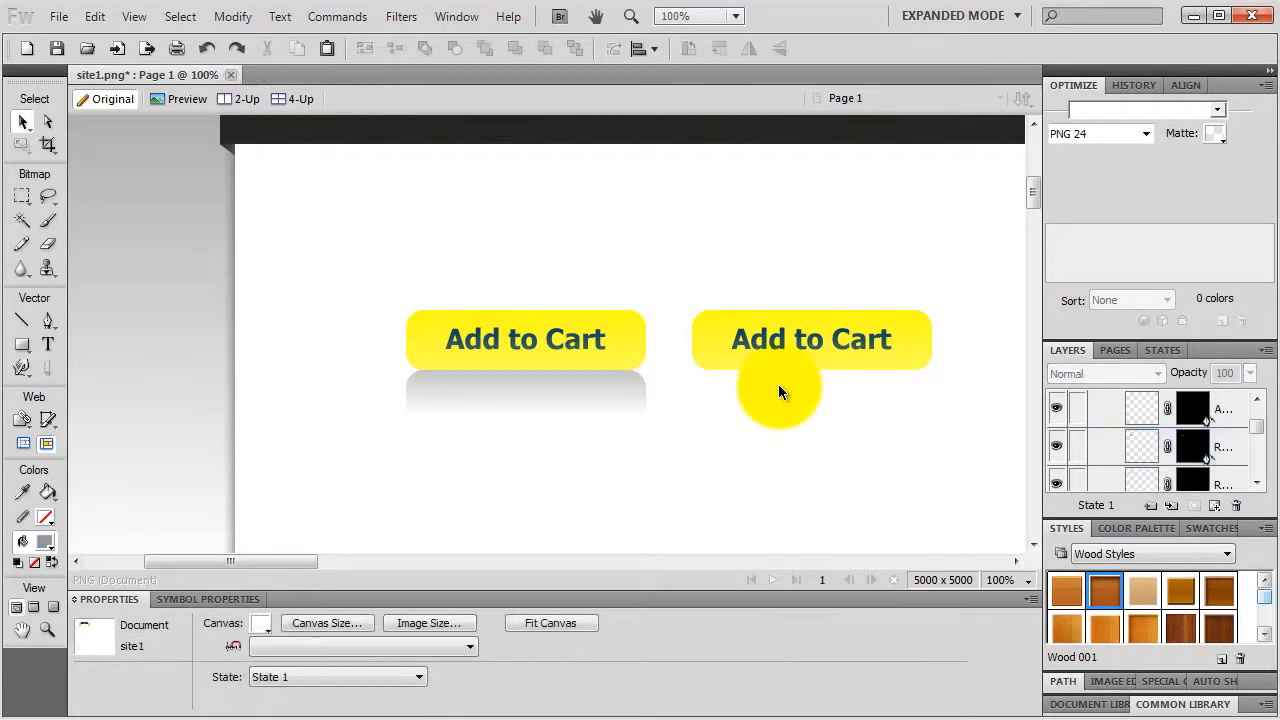
click(735, 320)
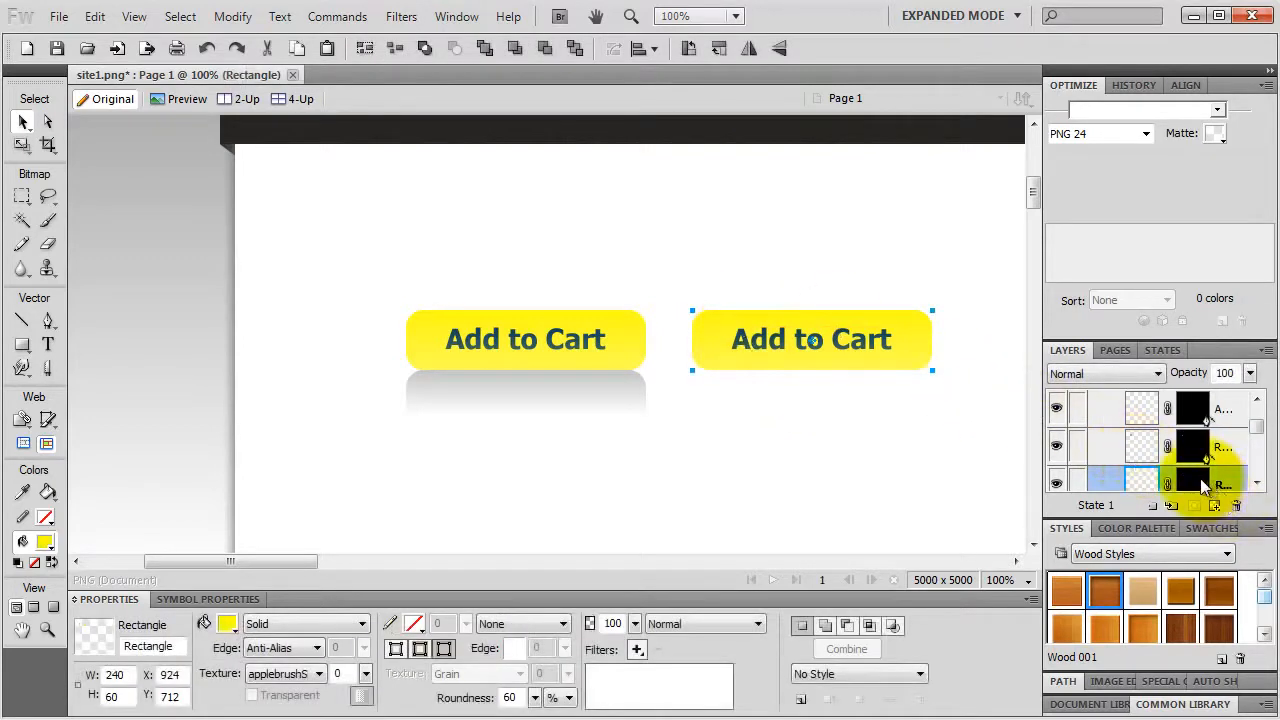
click(1203, 486)
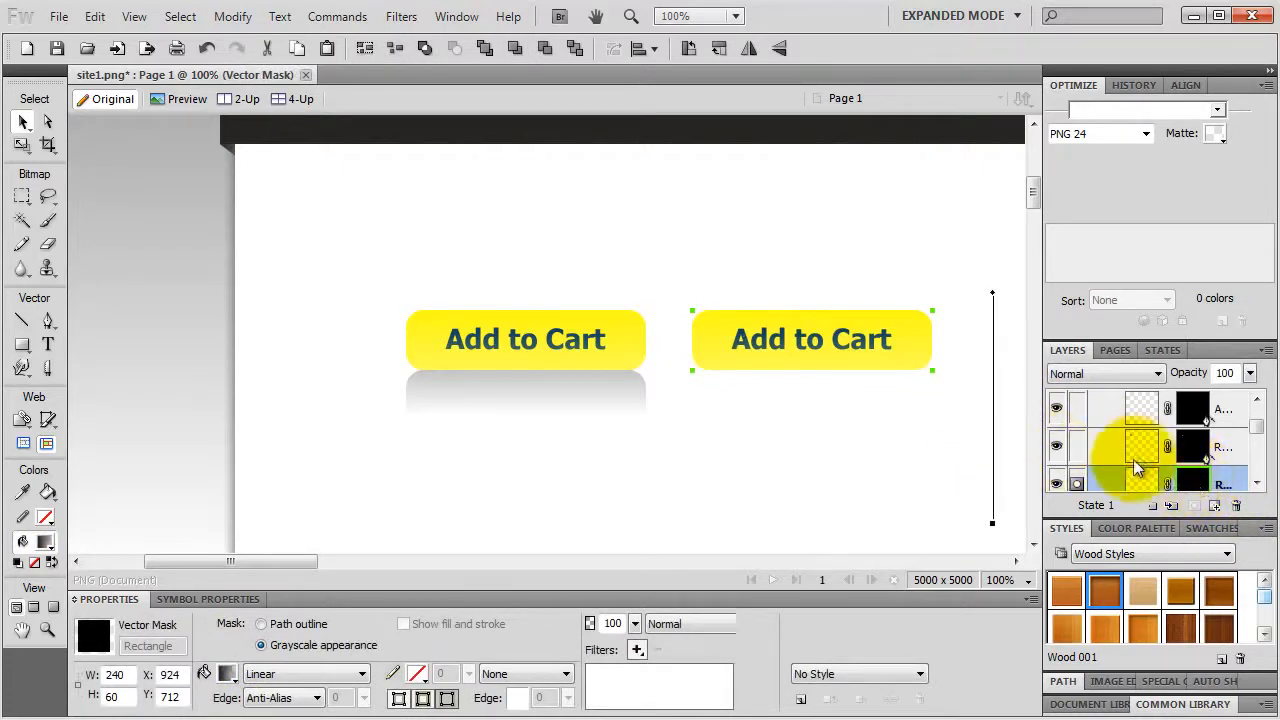
key(Delete)
click(555, 410)
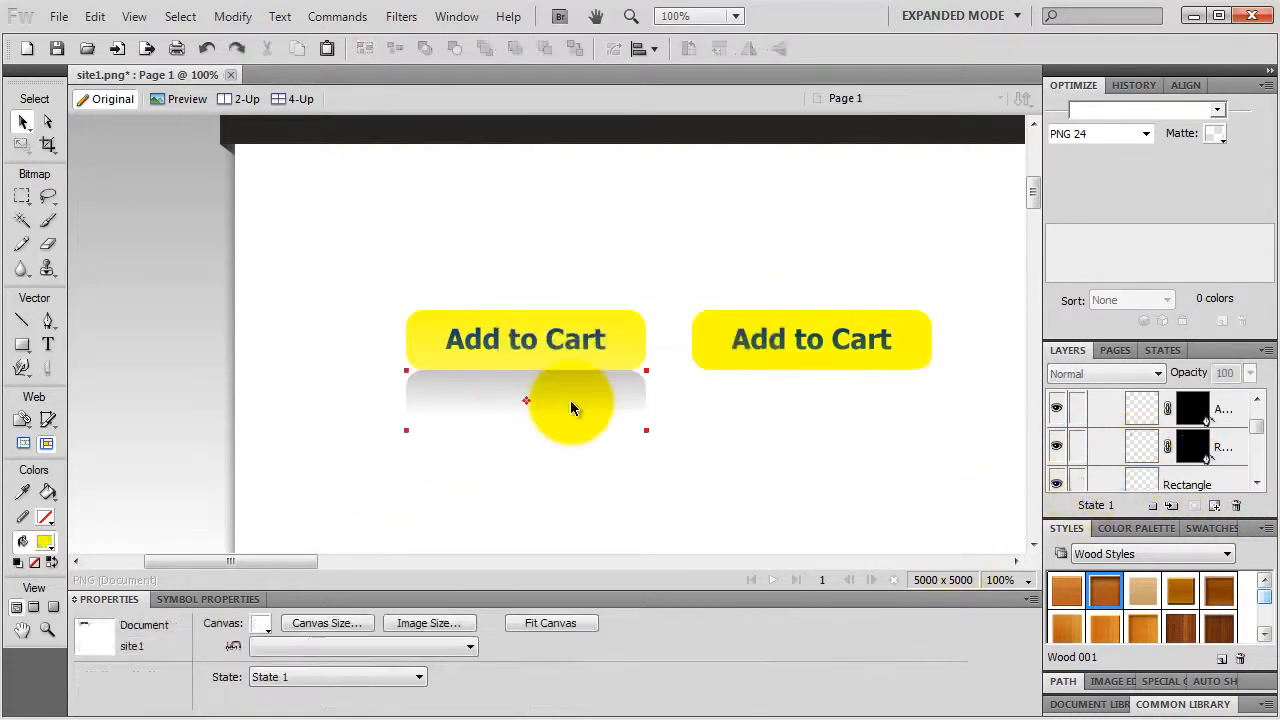
click(732, 318)
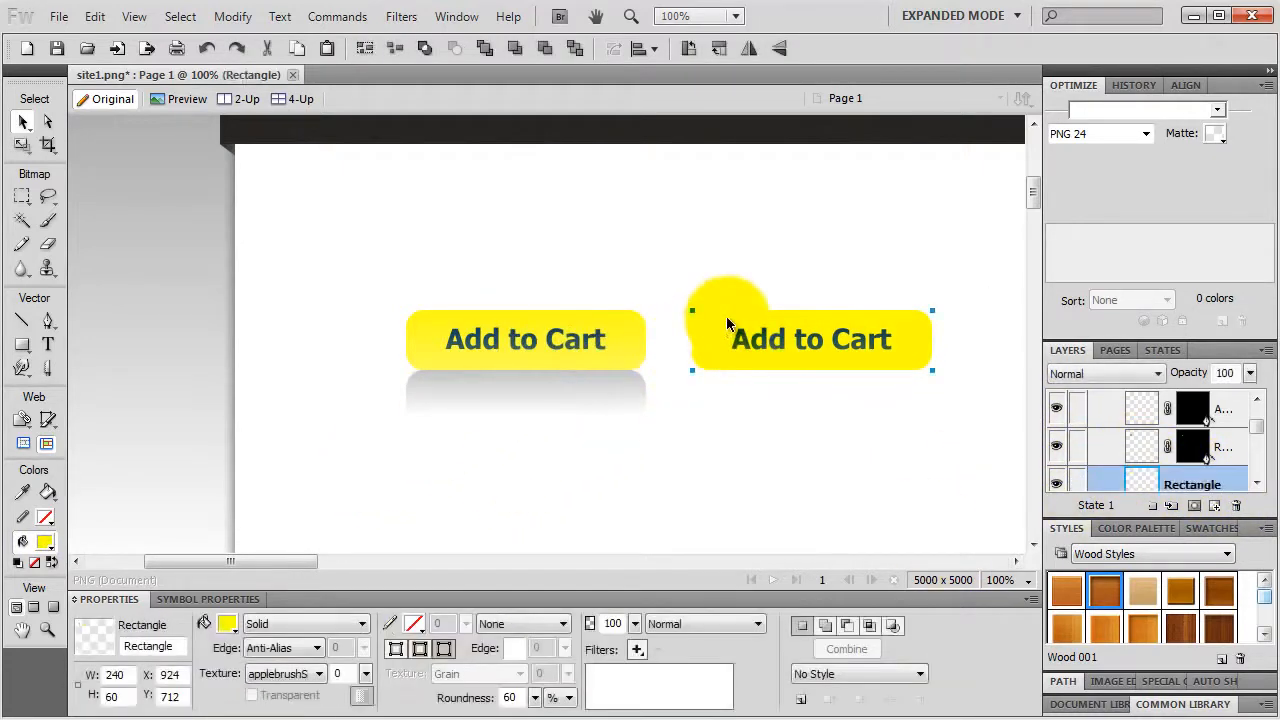
click(794, 440)
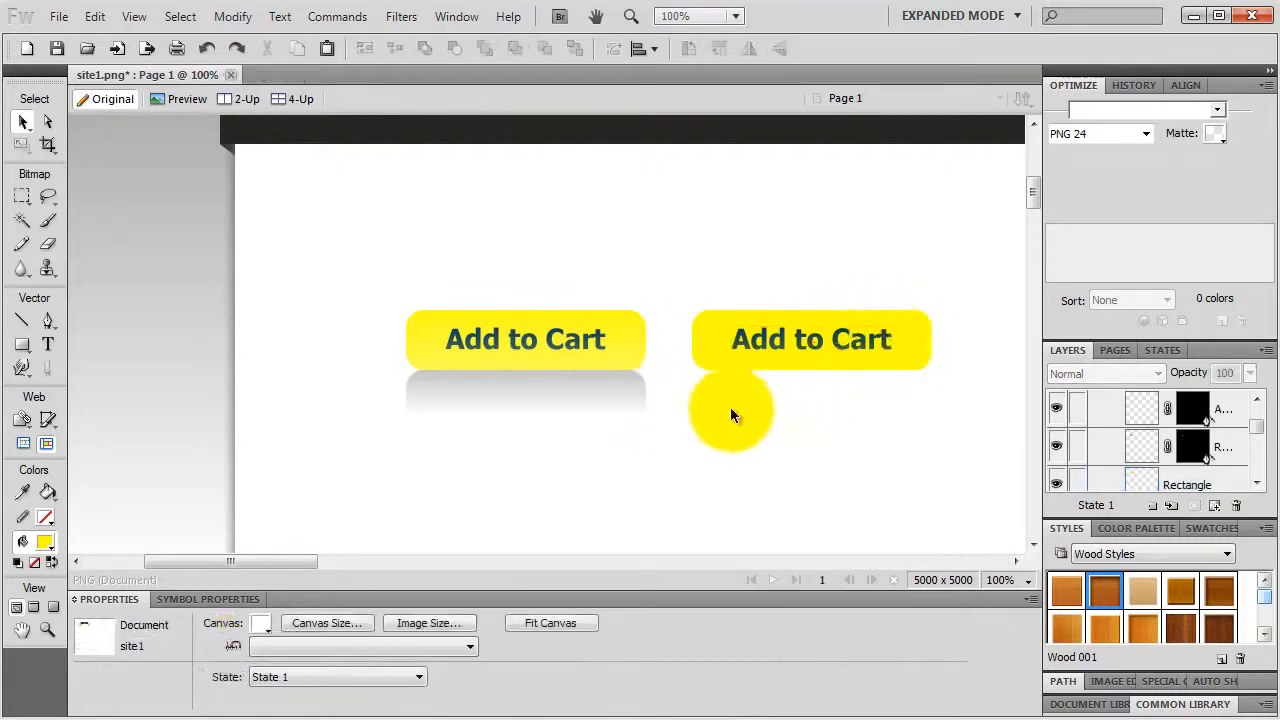
Step: Add a Photoshop Live Effects Gradient Overlay to the copied button's rectangle, with linear style and opacity 30
click(724, 340)
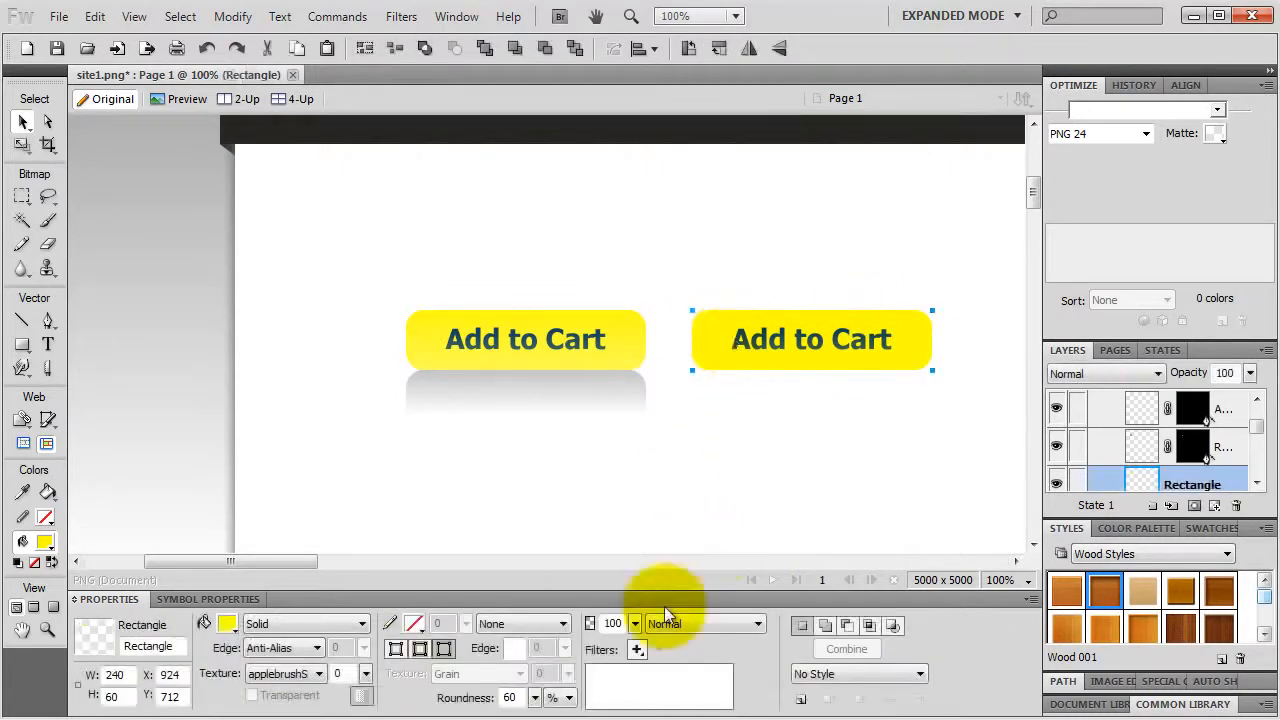
click(636, 650)
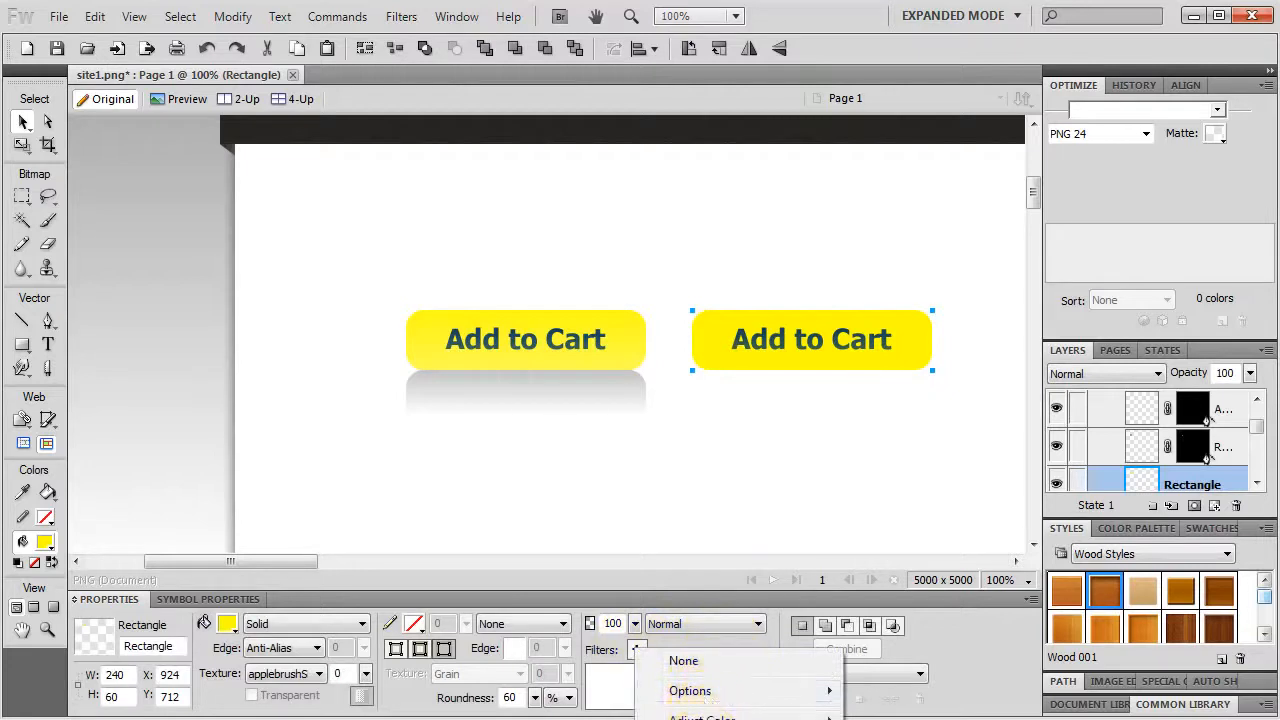
click(715, 716)
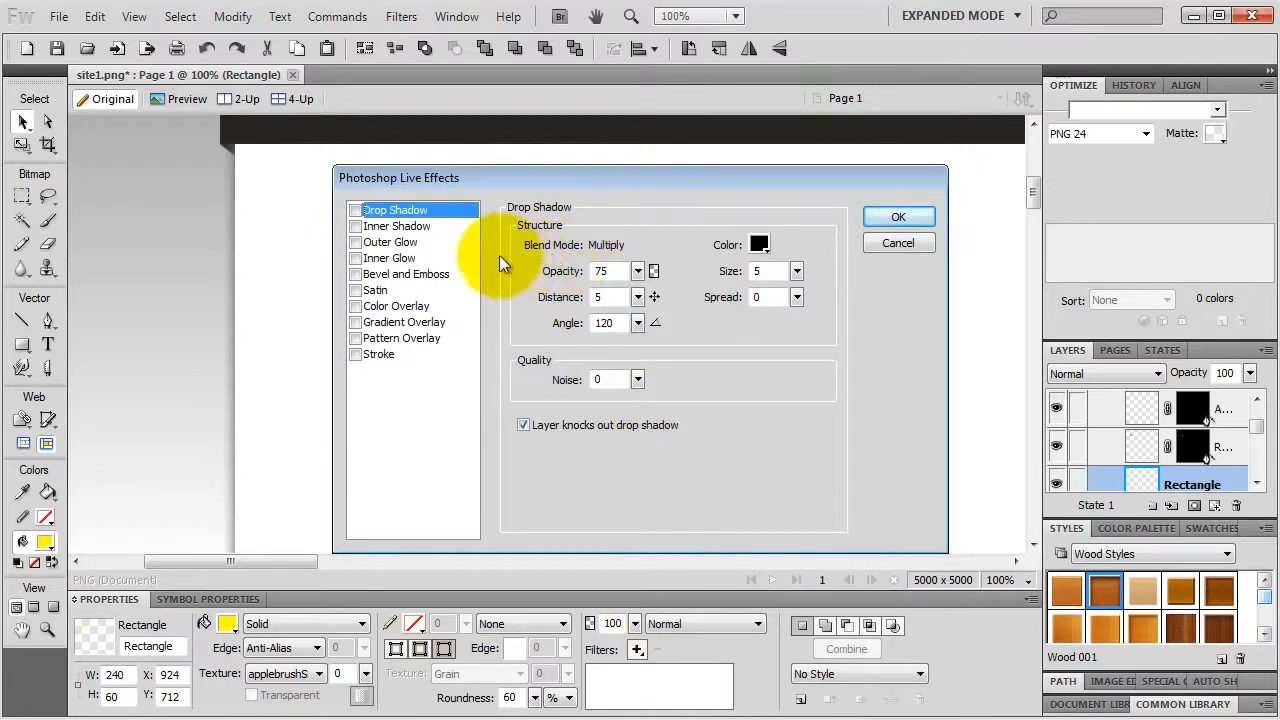
click(355, 323)
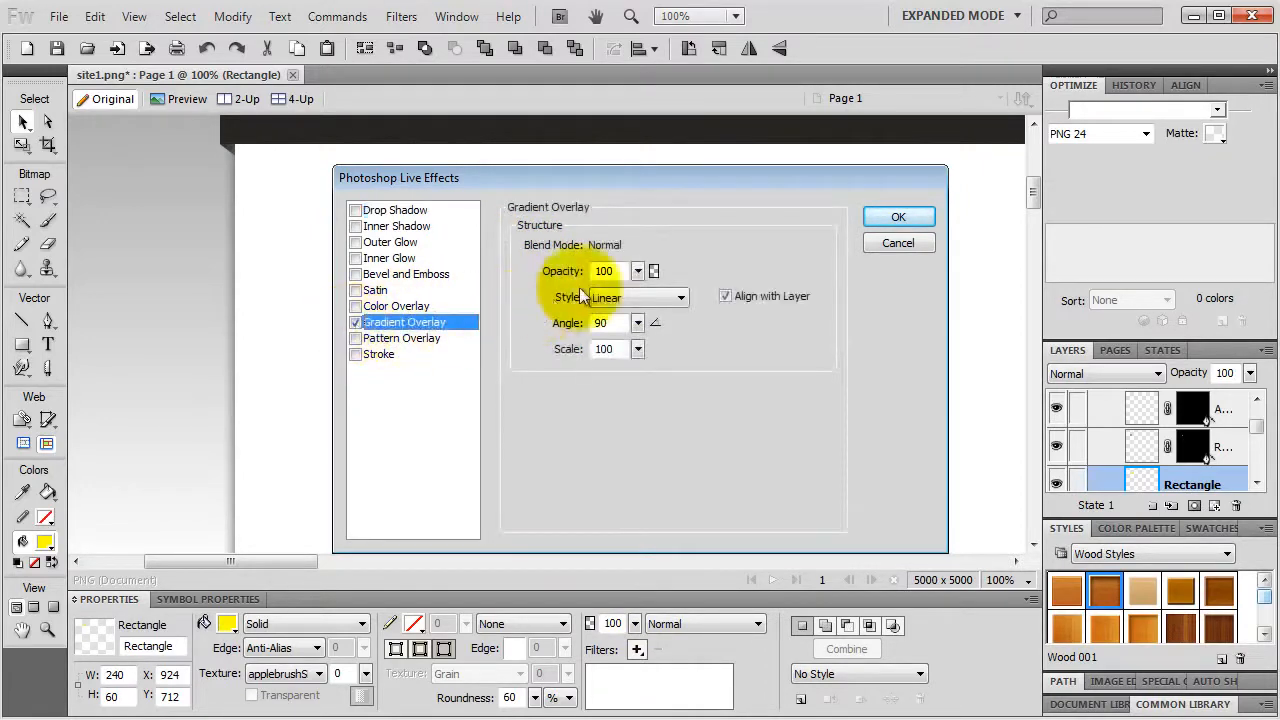
drag(614, 182, 654, 408)
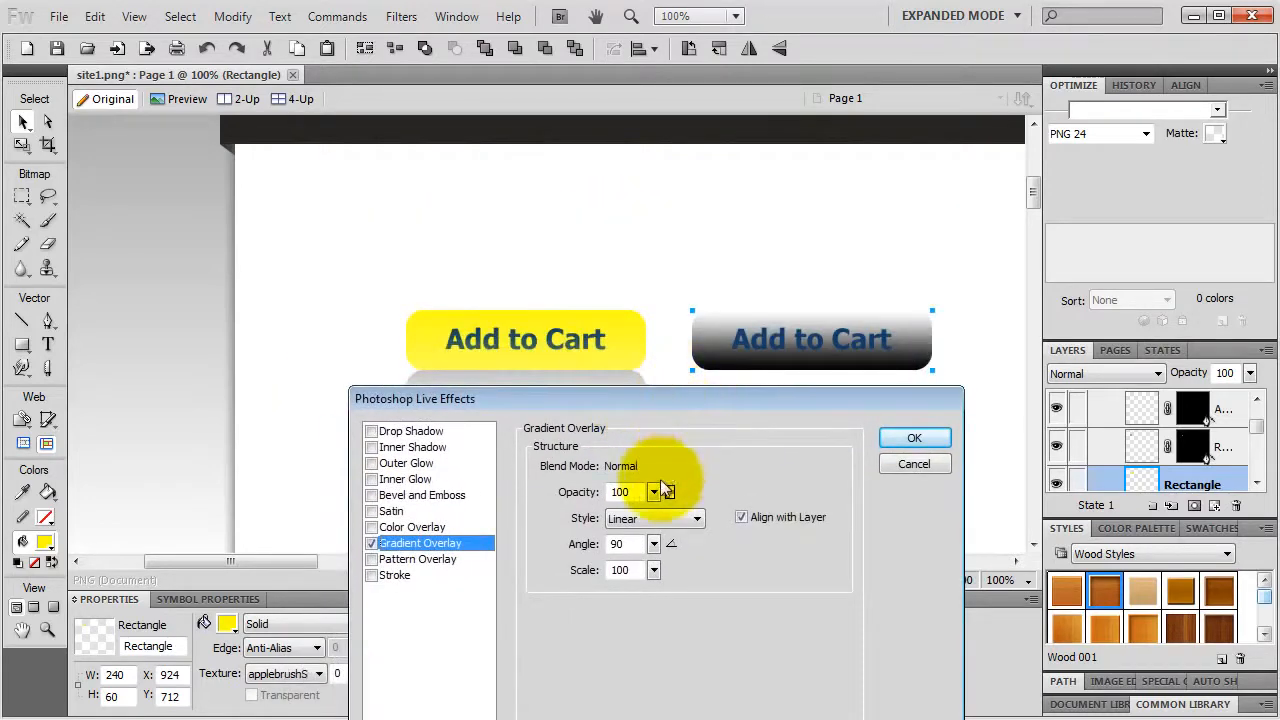
drag(653, 491, 661, 556)
drag(660, 570, 658, 571)
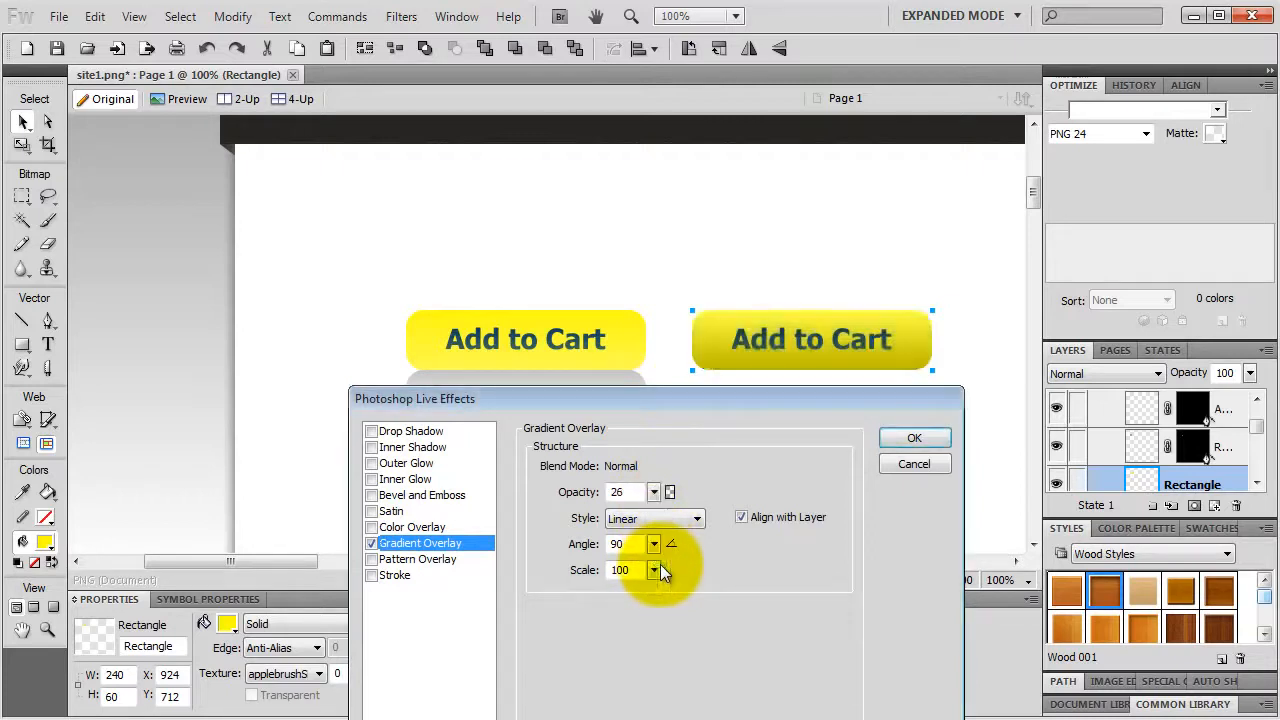
drag(652, 499, 658, 492)
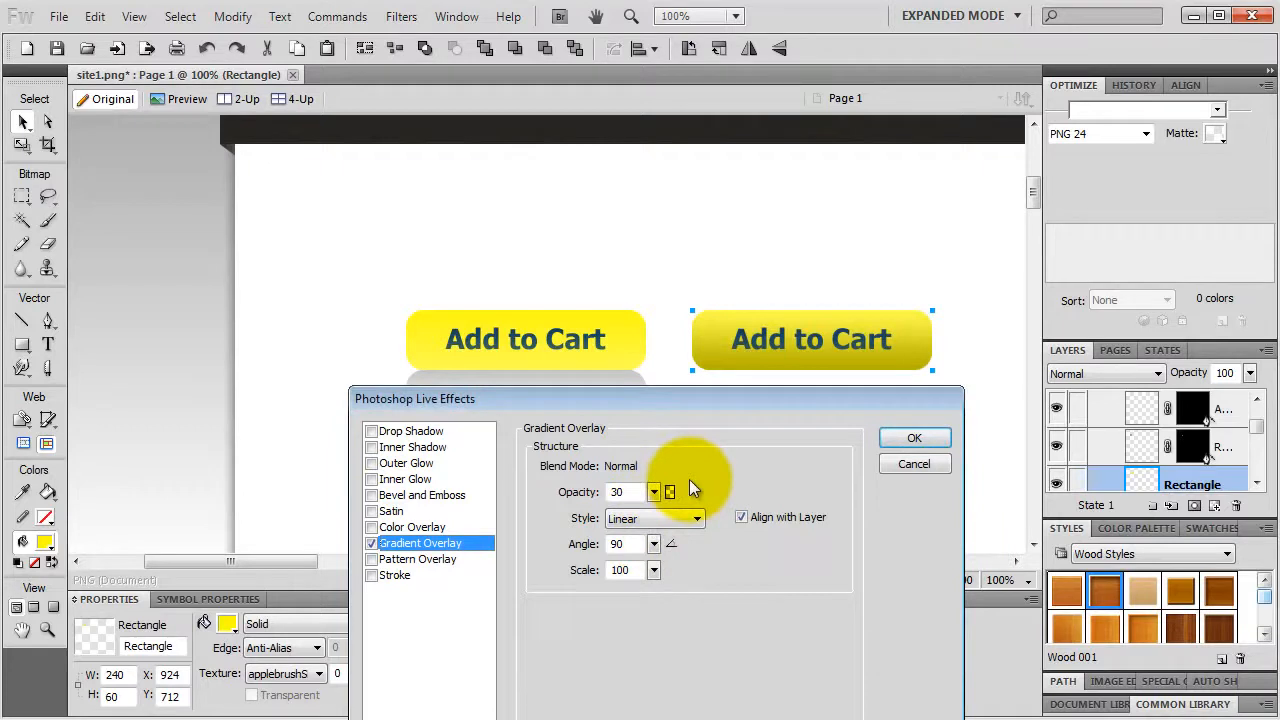
click(908, 437)
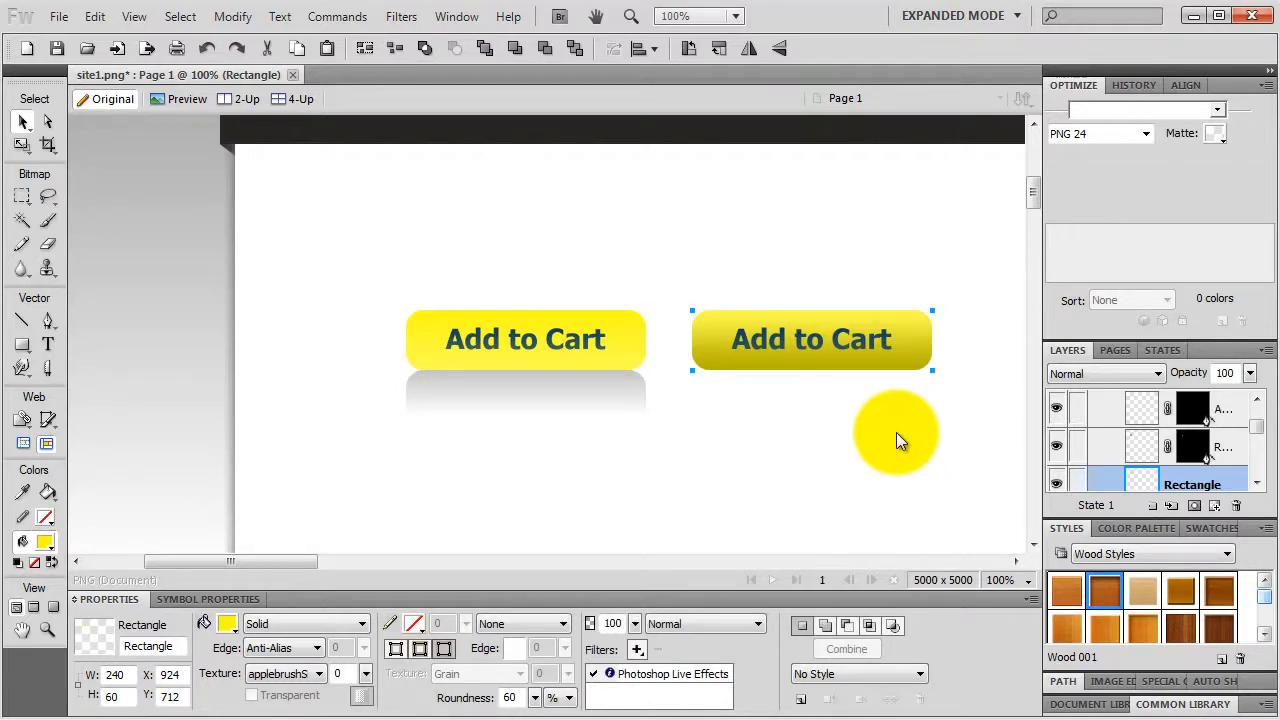
Step: Copy the gradient-overlay button directly below the original at X 924, Y 803, and delete the Photoshop Live Effects filter from the copied rectangle
drag(780, 449, 877, 245)
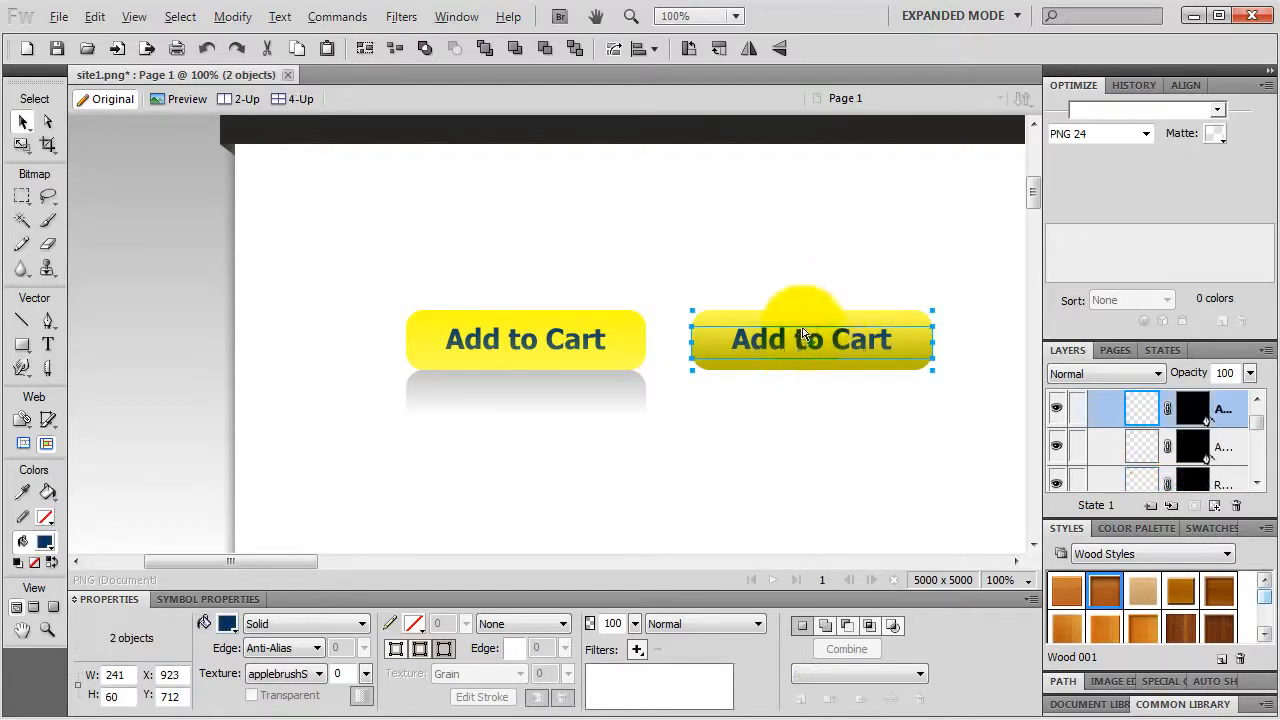
drag(803, 333, 804, 424)
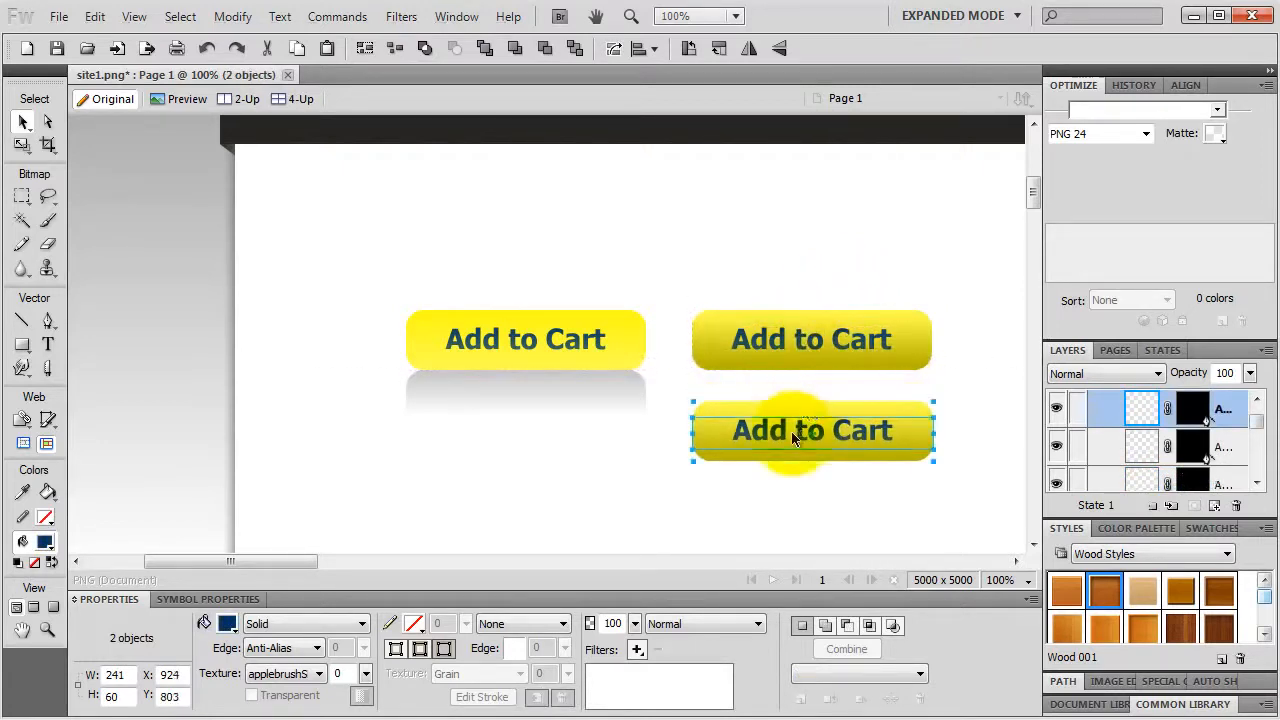
click(780, 472)
click(765, 457)
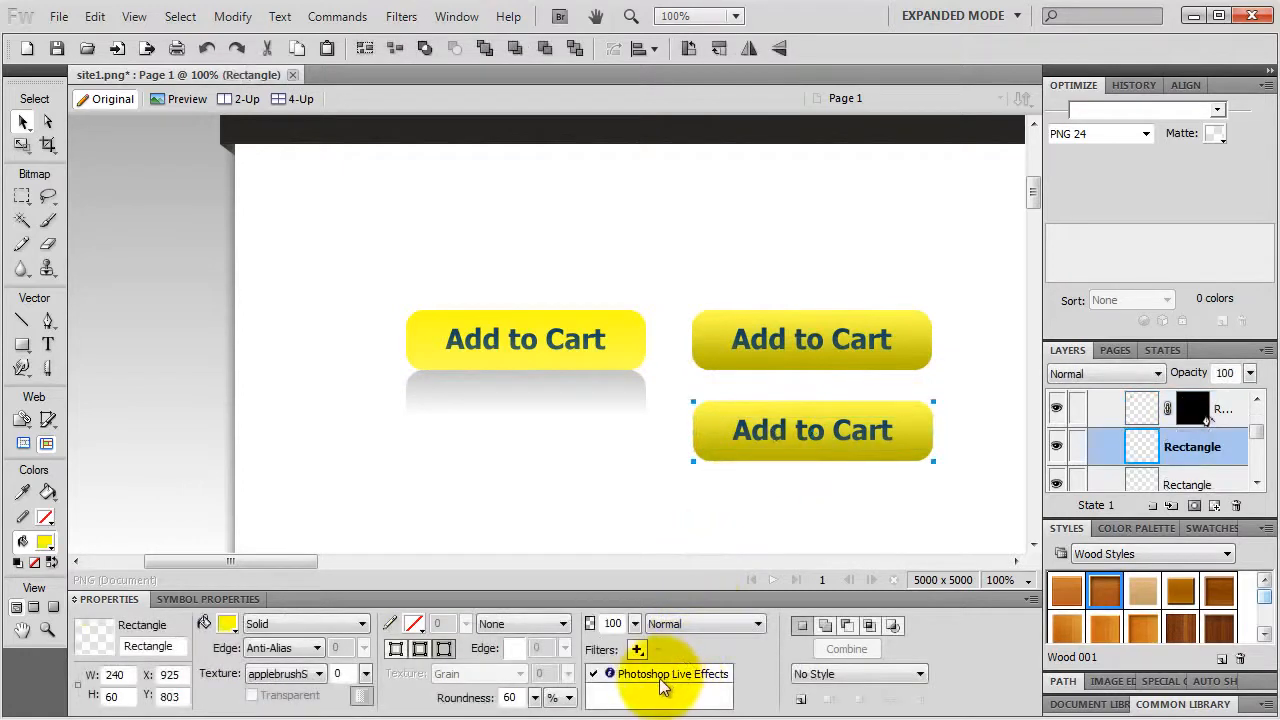
click(660, 676)
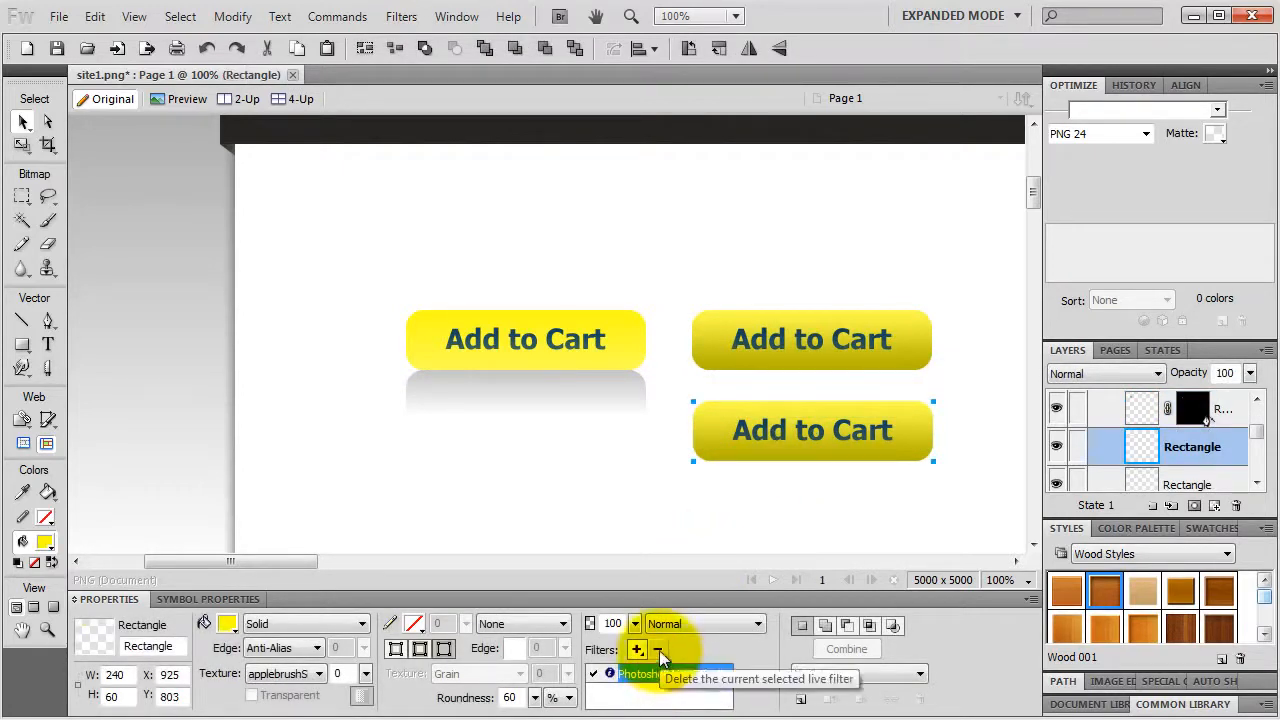
click(659, 650)
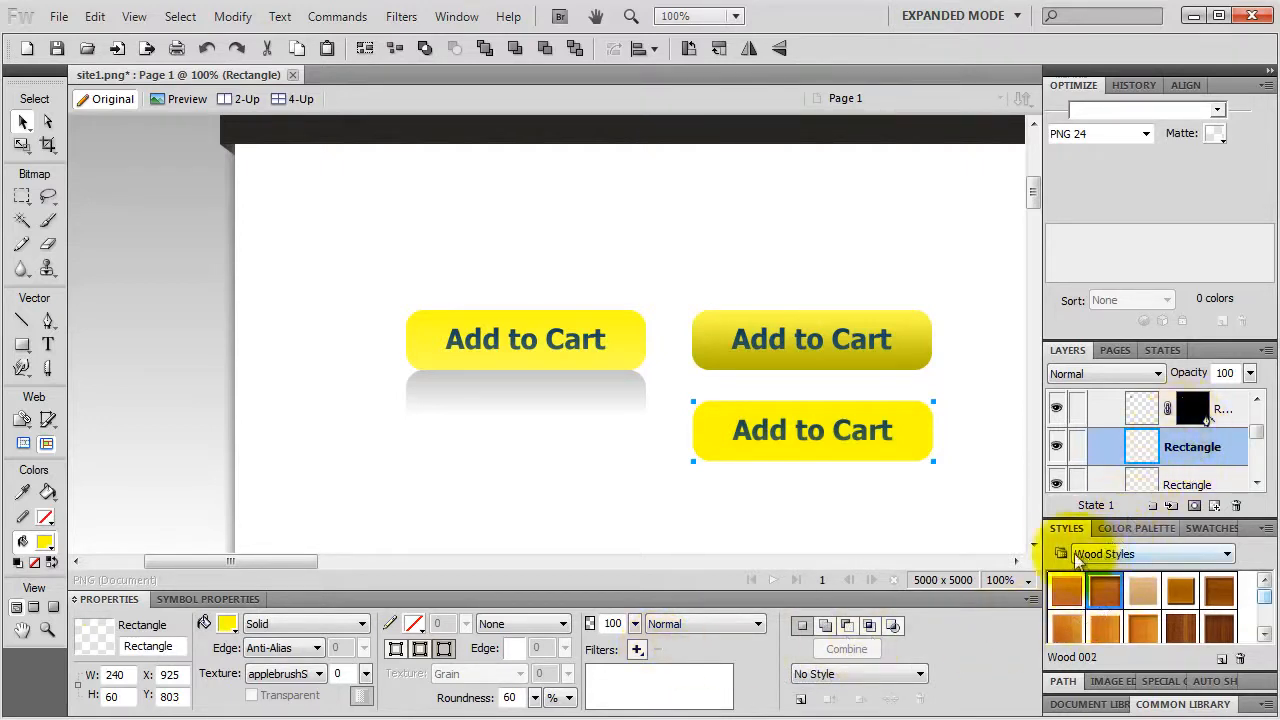
Step: Apply the Dark Chrome 003 style from the Dark Chrome Styles set to the lower button's rectangle
click(1215, 555)
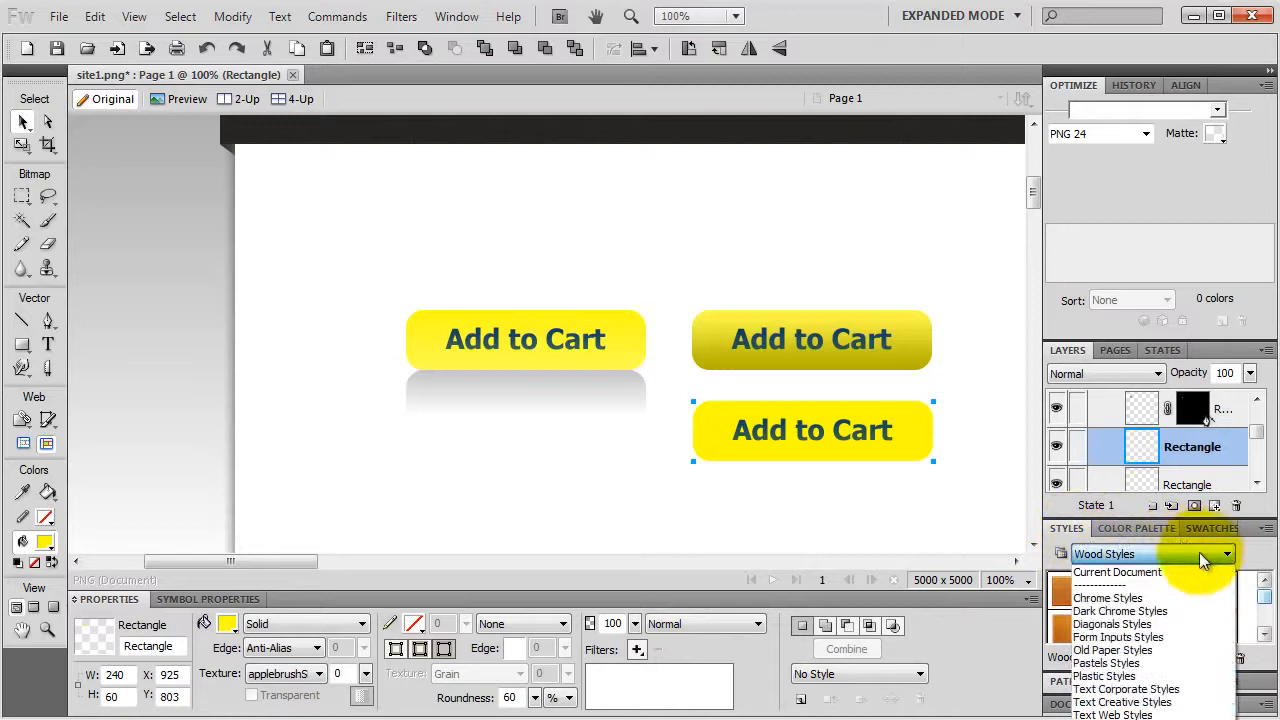
click(1148, 613)
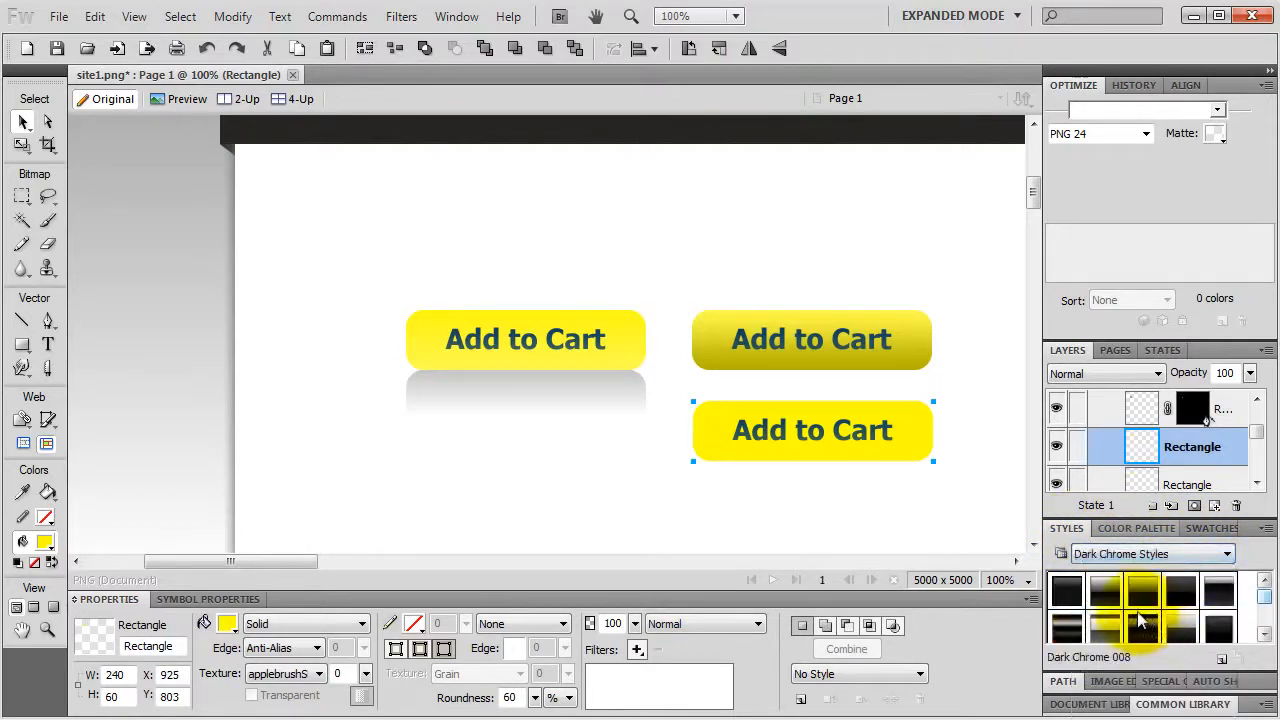
click(1139, 589)
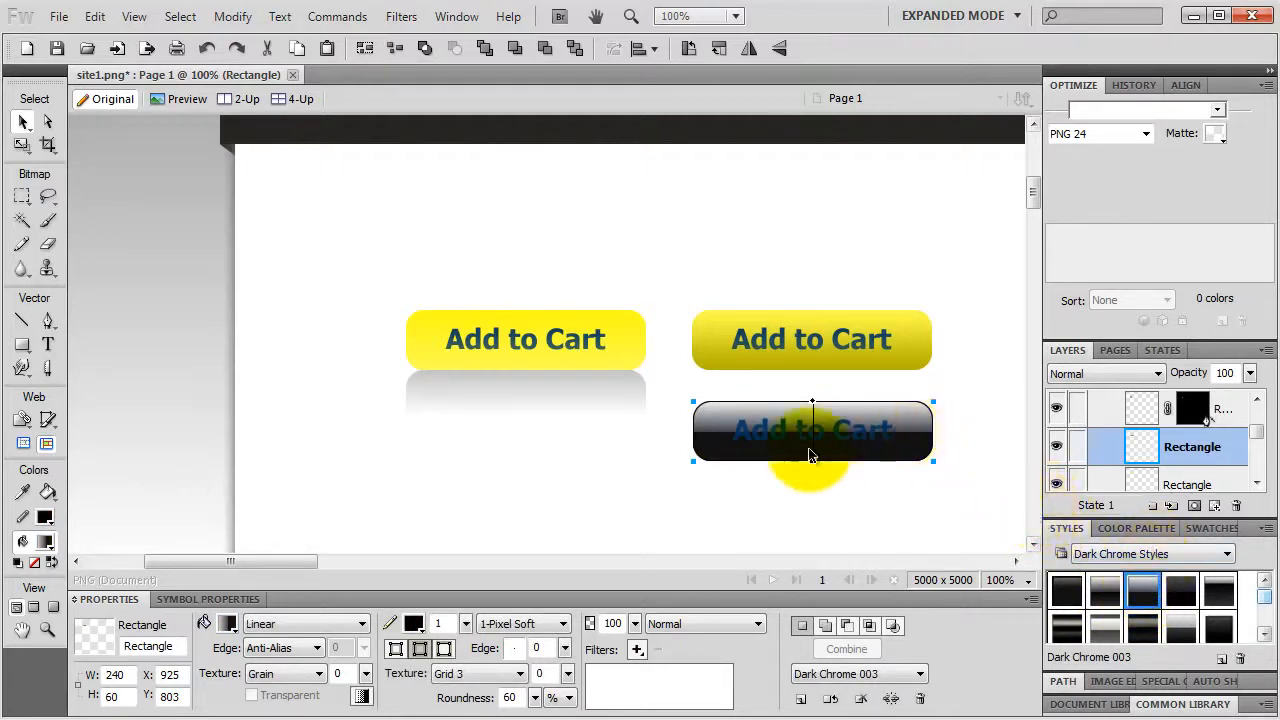
Step: Recolor the rectangle's linear gradient by making its middle and end color stops yellow #FFFF00, with the yellow end stop at the far end
click(229, 623)
click(328, 502)
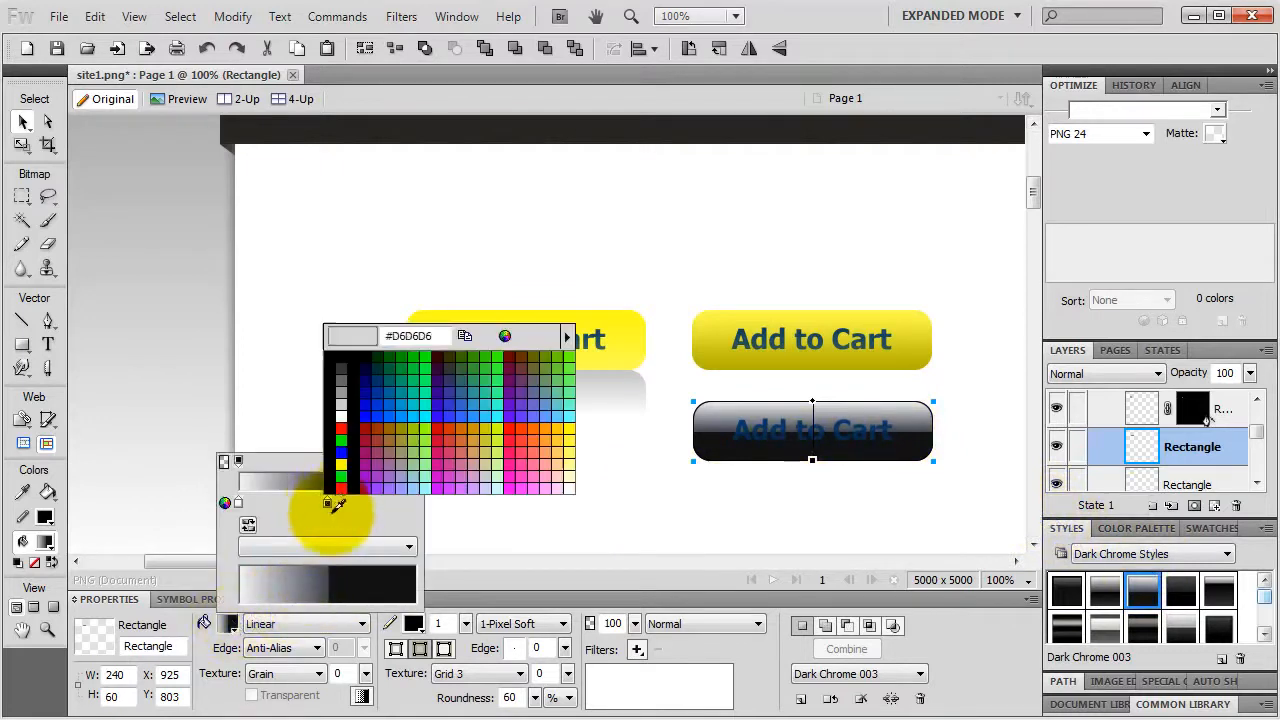
click(341, 463)
click(416, 461)
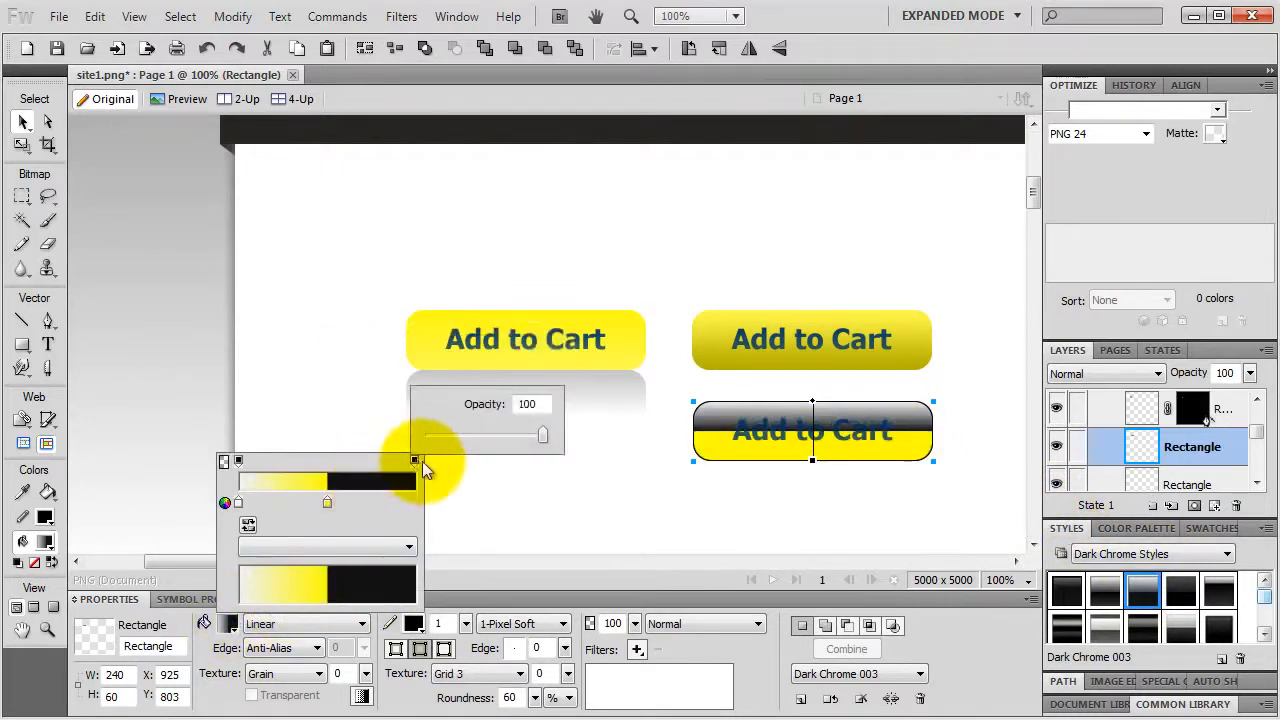
drag(327, 502, 421, 500)
click(327, 502)
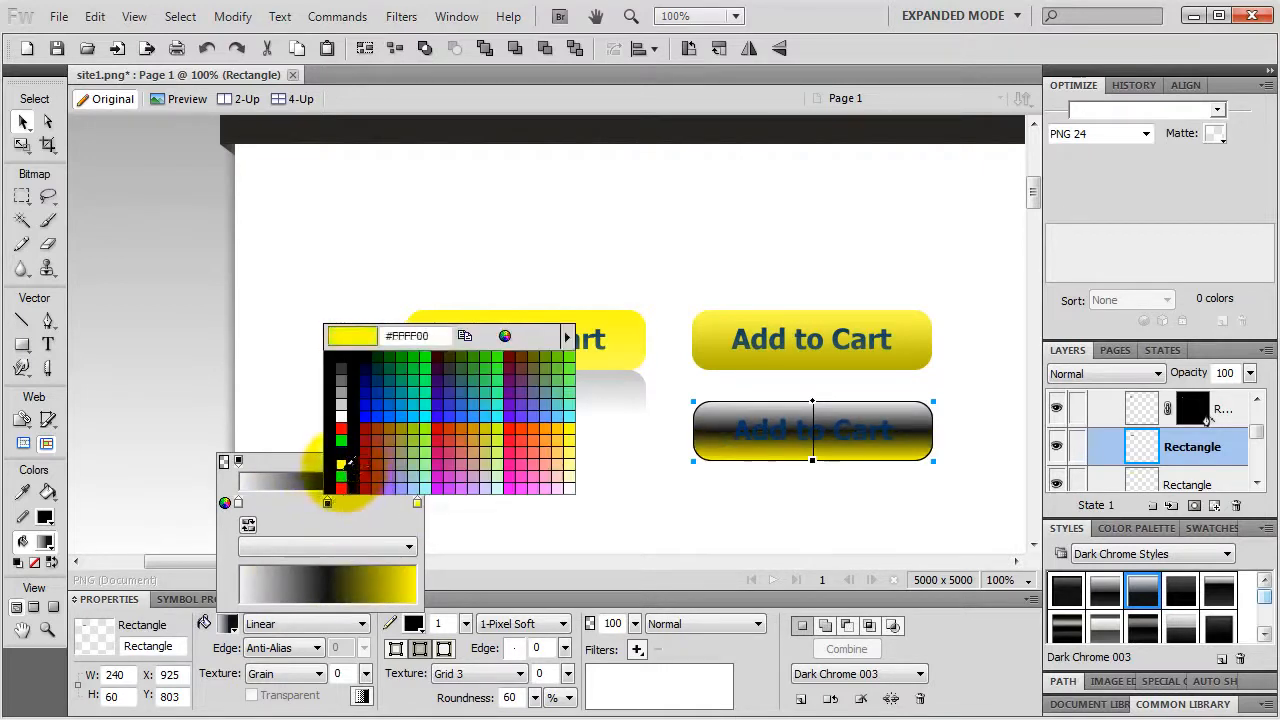
click(341, 463)
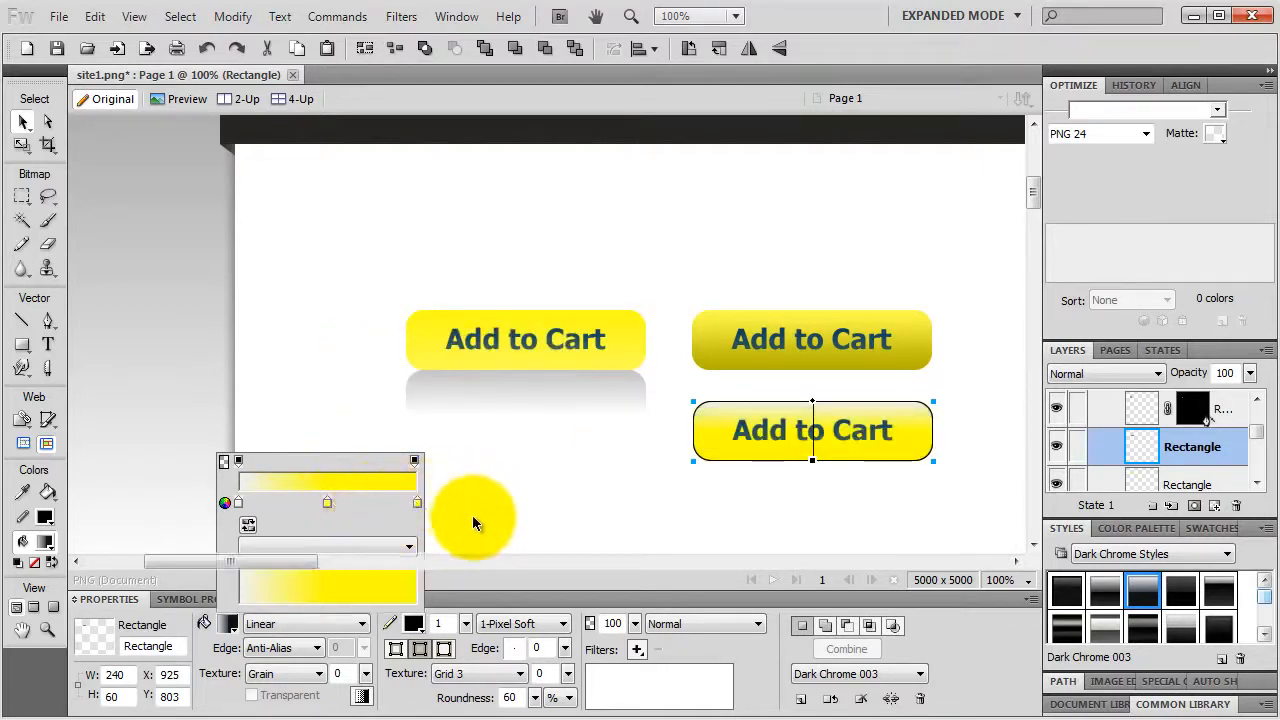
click(472, 515)
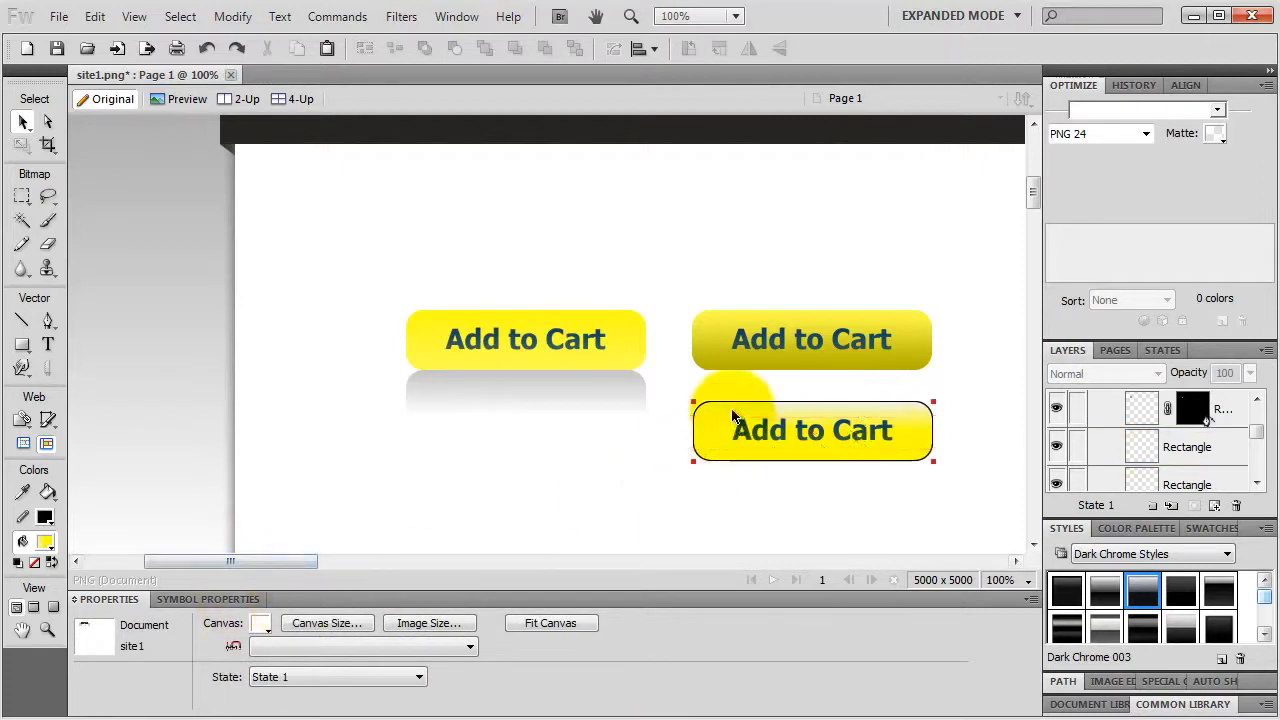
Step: Move the rectangle's gradient line to its right edge and slightly down, extending the light area over the upper part of the button
click(838, 428)
drag(813, 420, 931, 421)
click(660, 474)
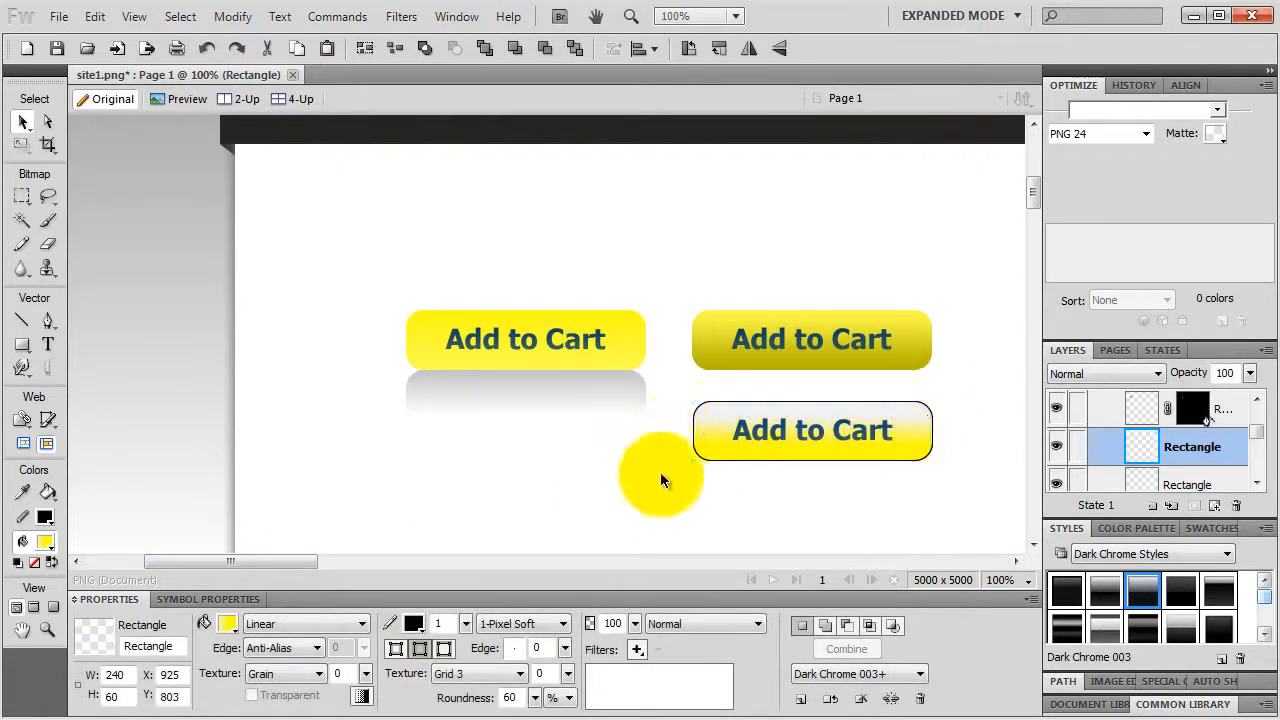
Step: Change the lower button rectangle's stroke to a darker yellow with red 213, green 213 and blue 0
click(712, 430)
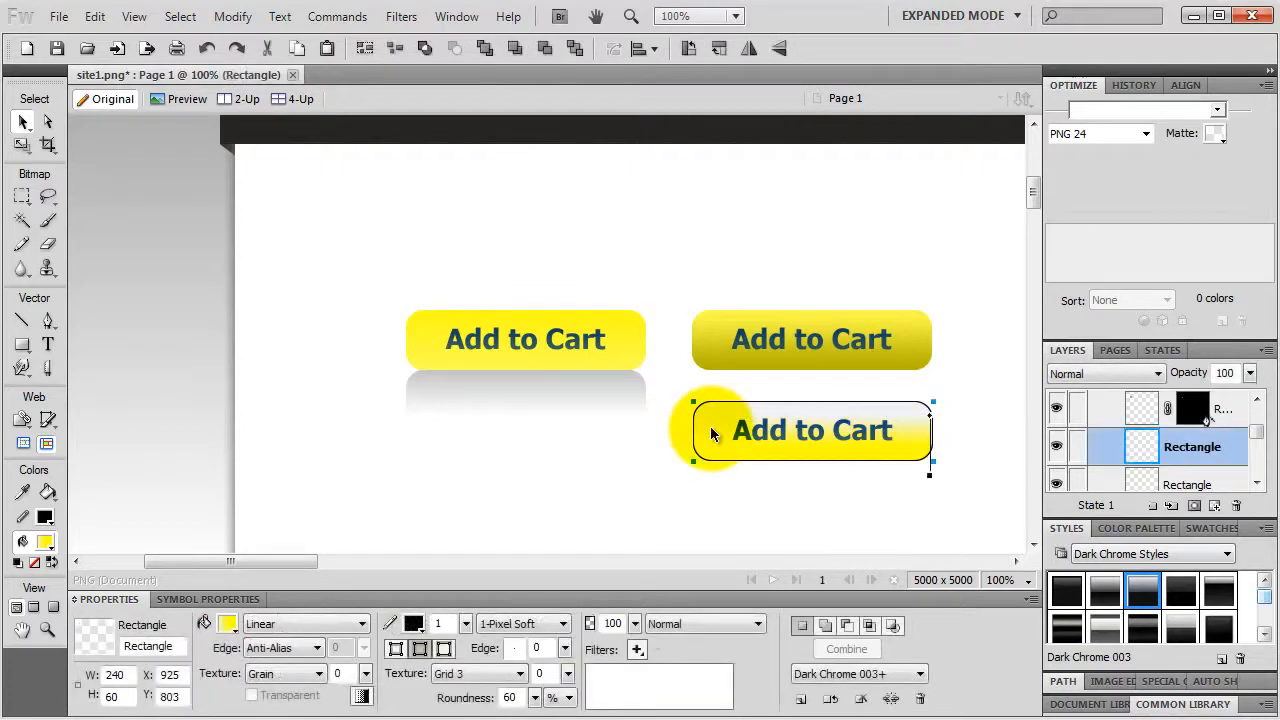
click(413, 623)
click(433, 553)
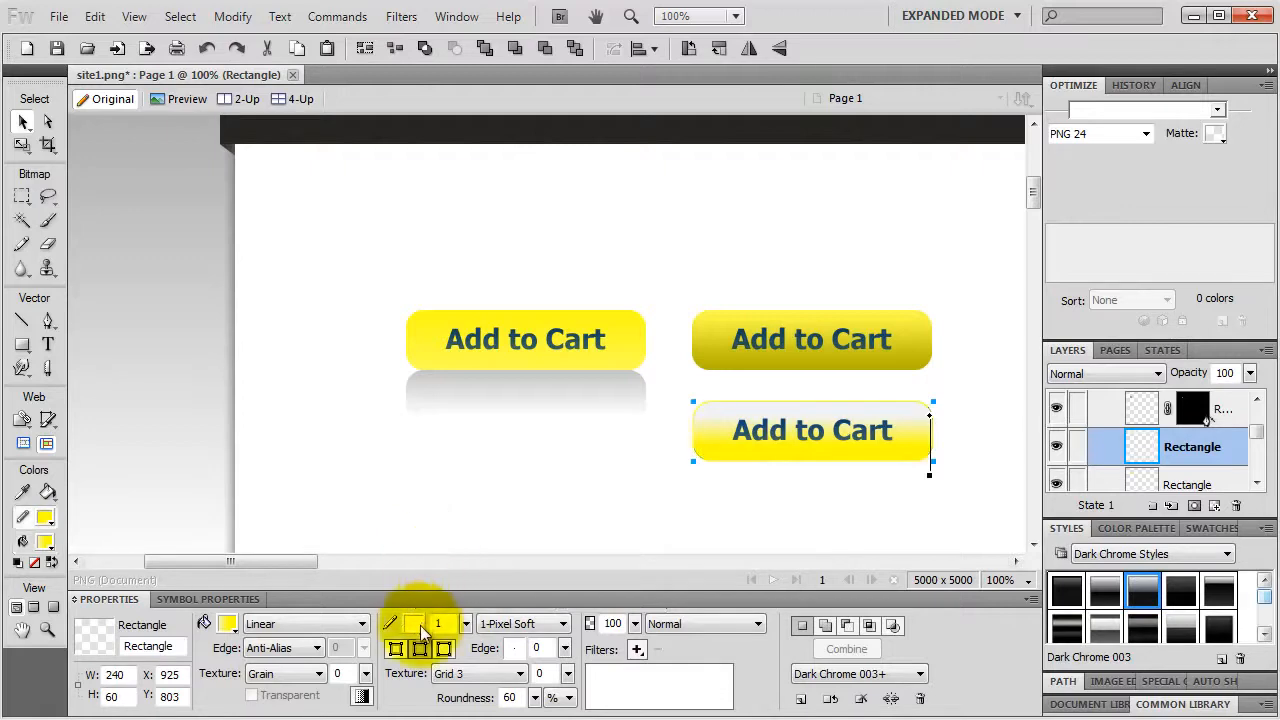
click(413, 623)
click(596, 428)
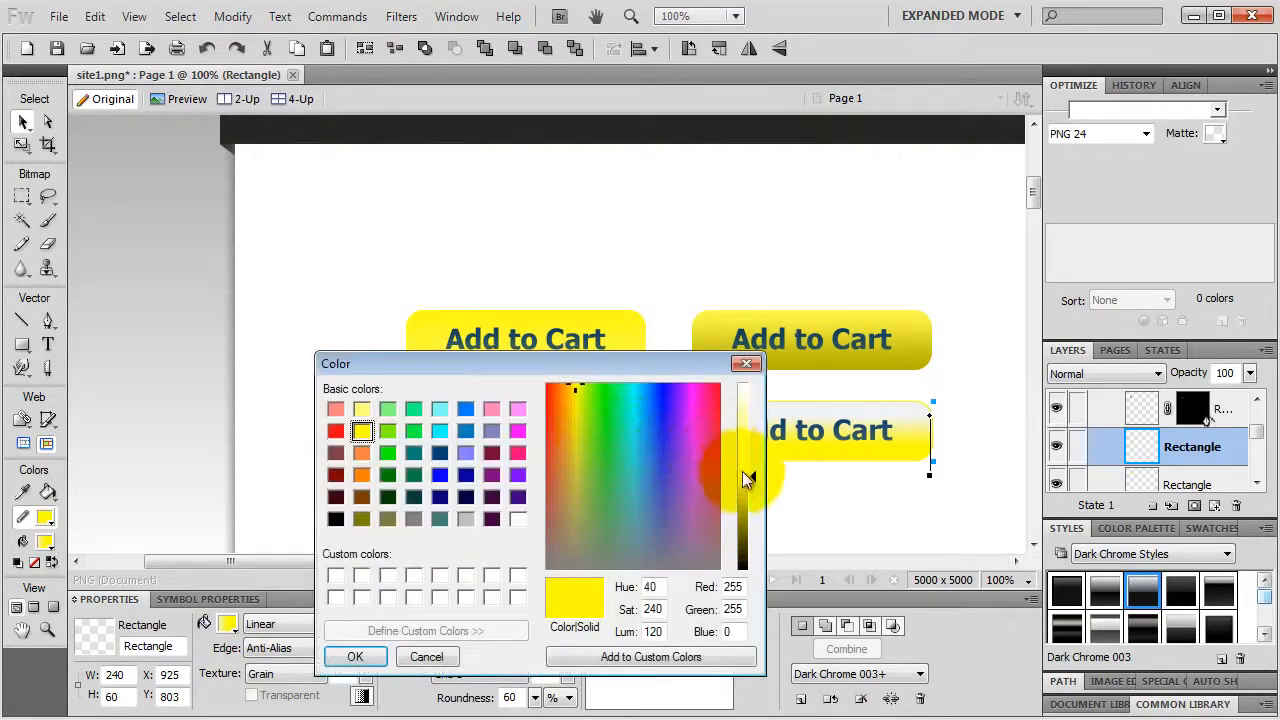
click(745, 487)
click(743, 492)
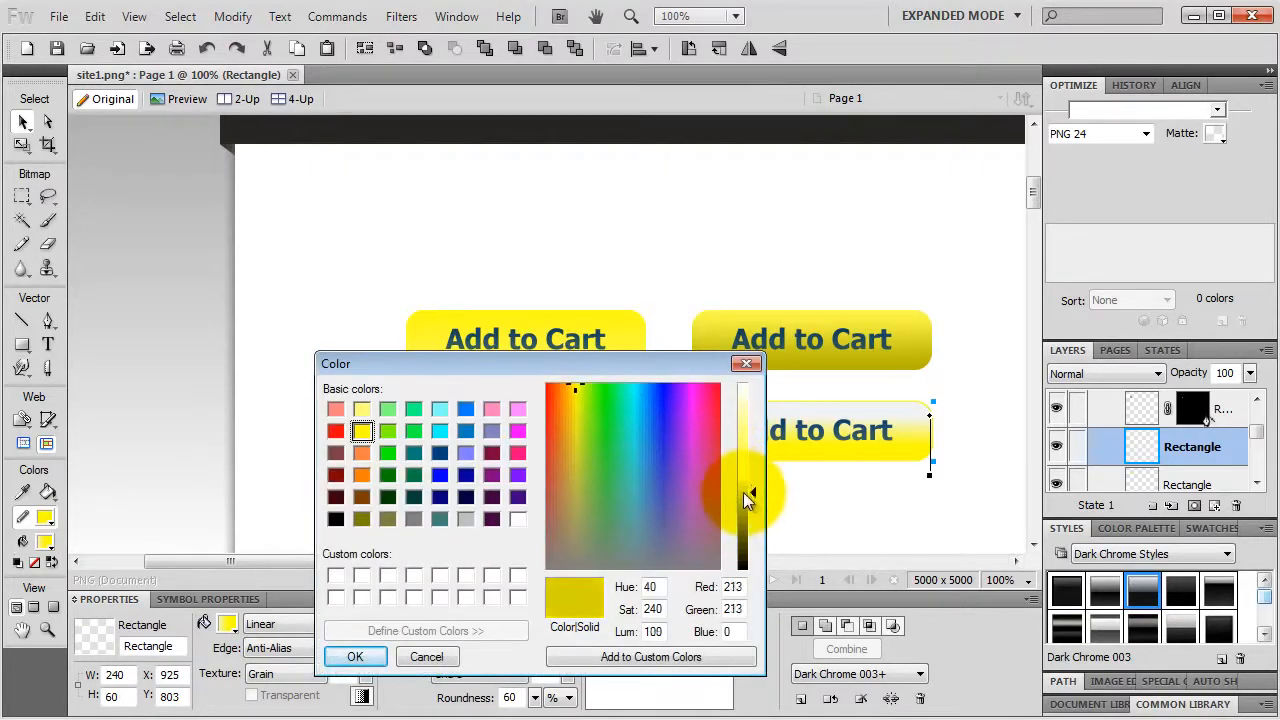
click(355, 656)
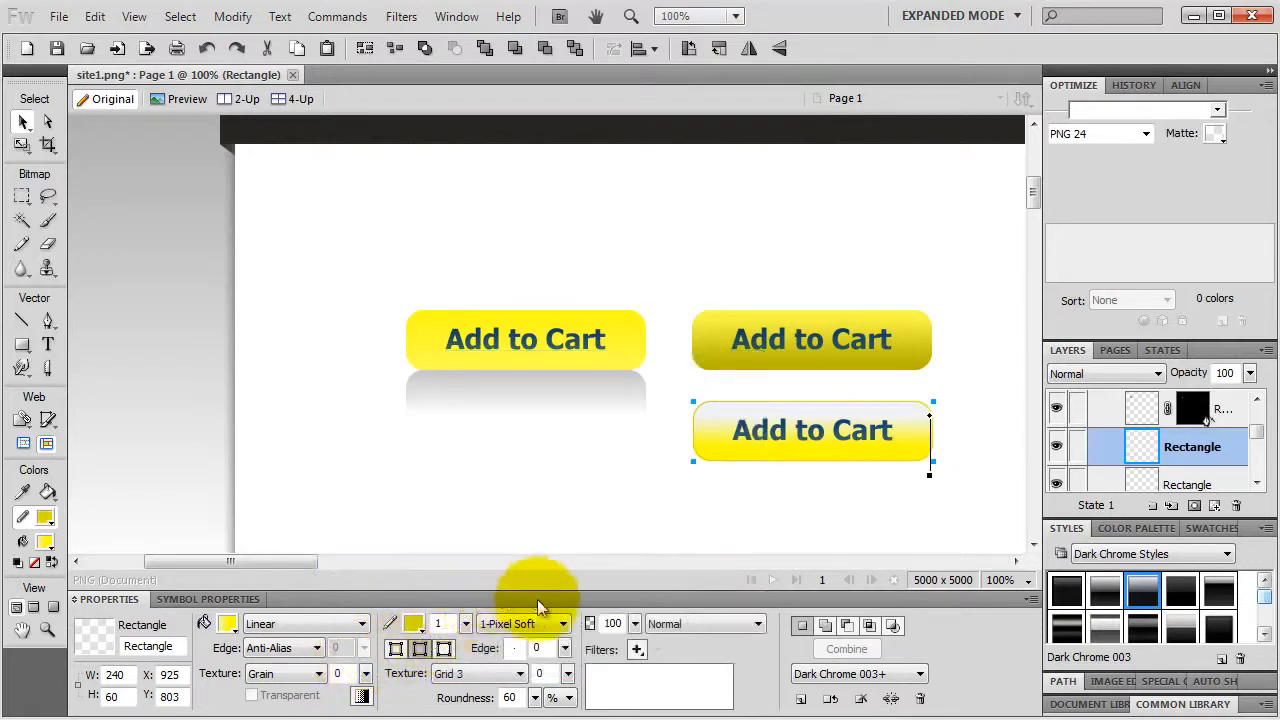
Step: Set the rectangle's stroke size to 2 and align the stroke inside its path
double_click(444, 623)
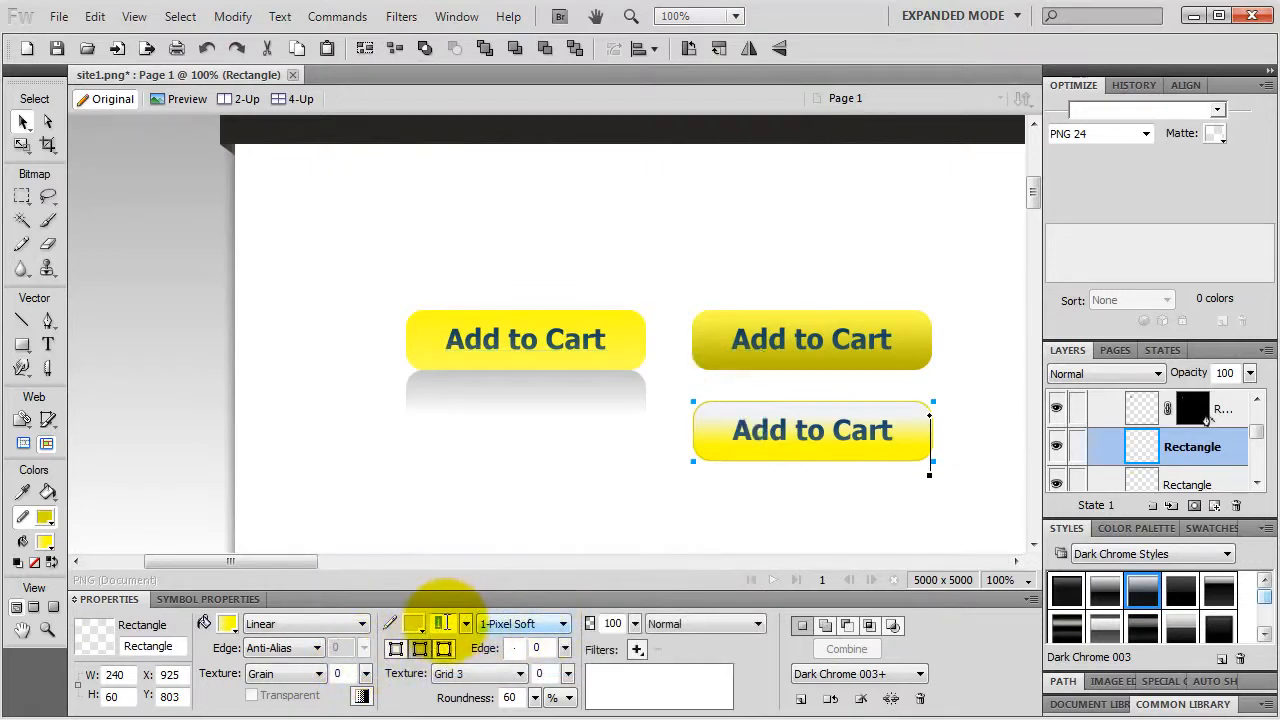
text(2)
key(Return)
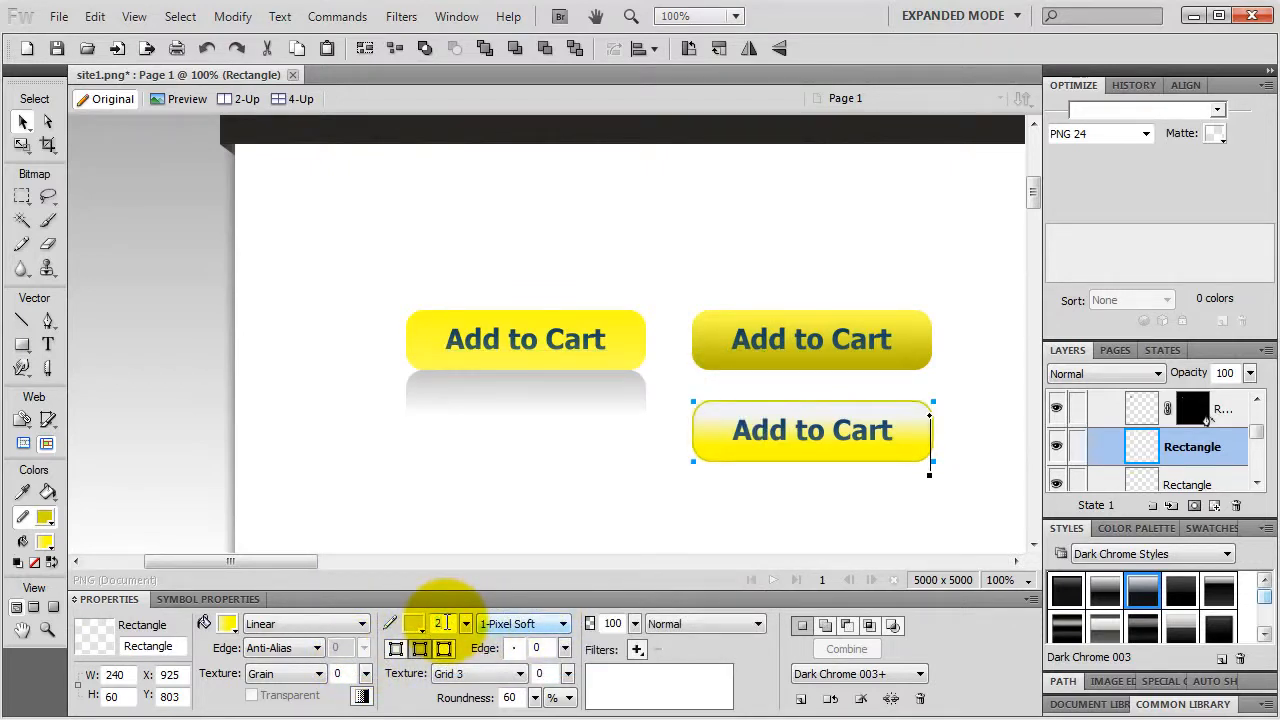
click(397, 647)
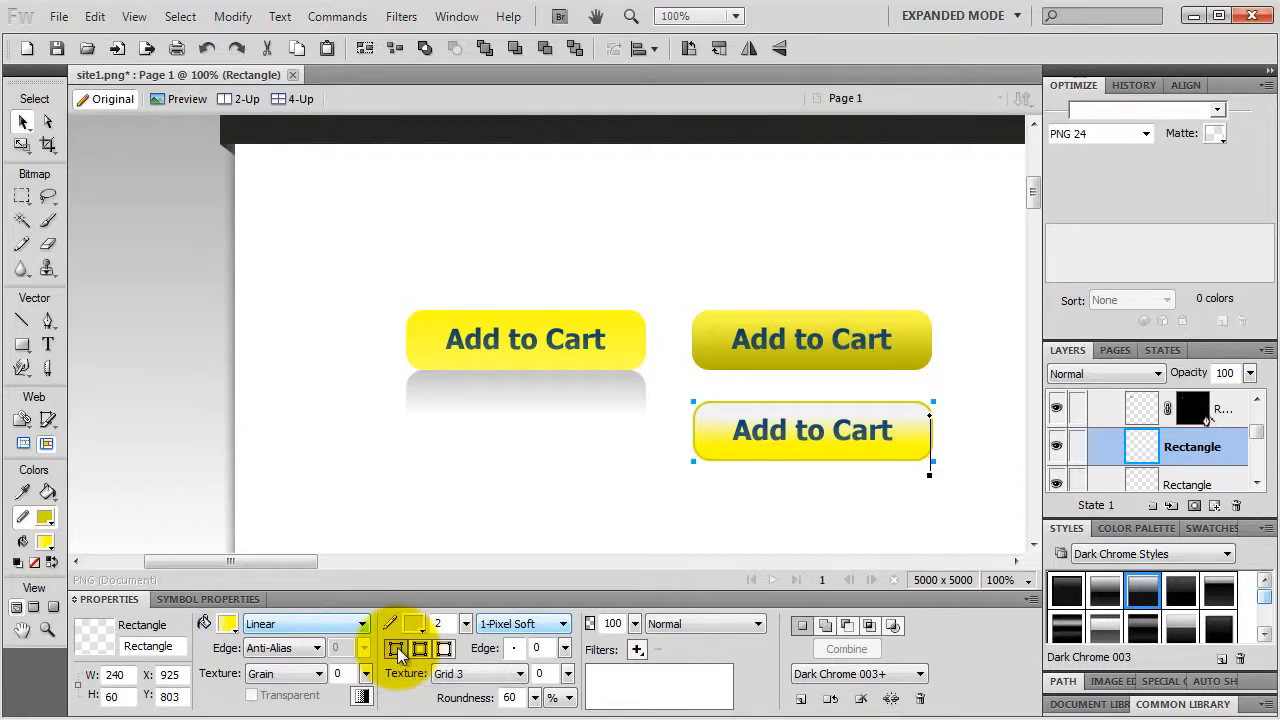
Step: Browse the ready-made bevel button symbols in the Buttons folder of the Common Library
click(1172, 705)
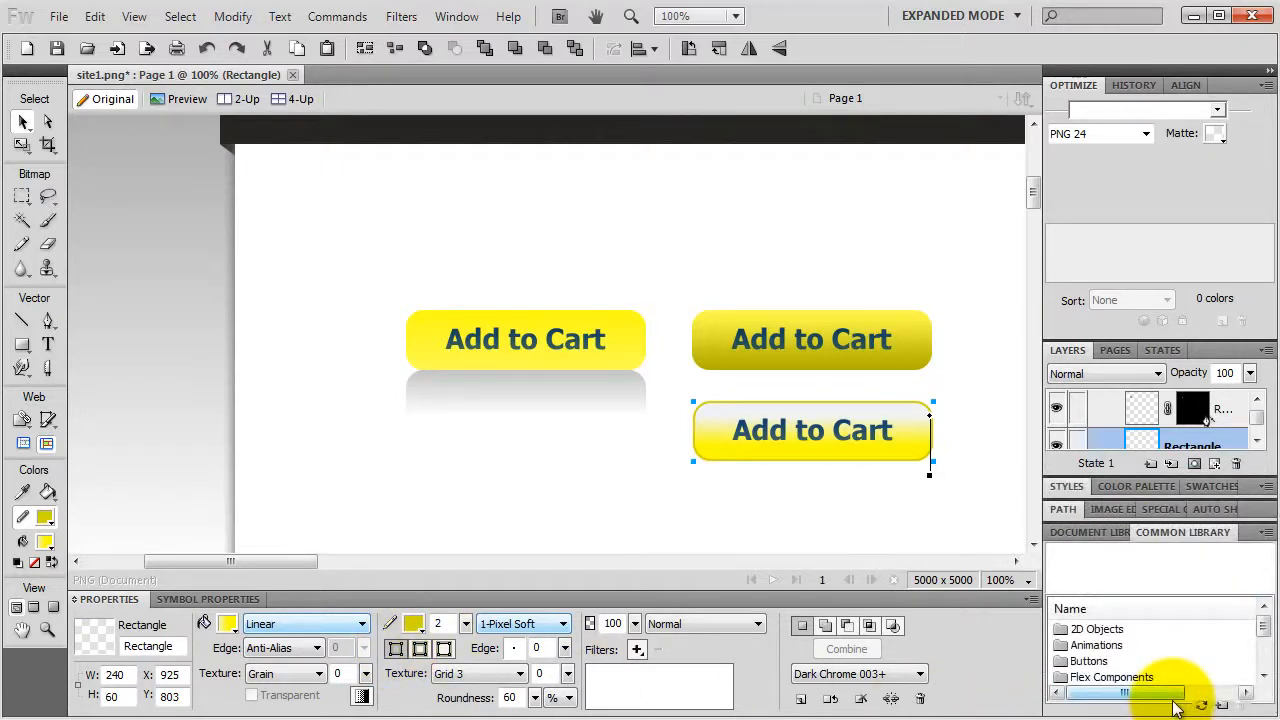
double_click(1088, 661)
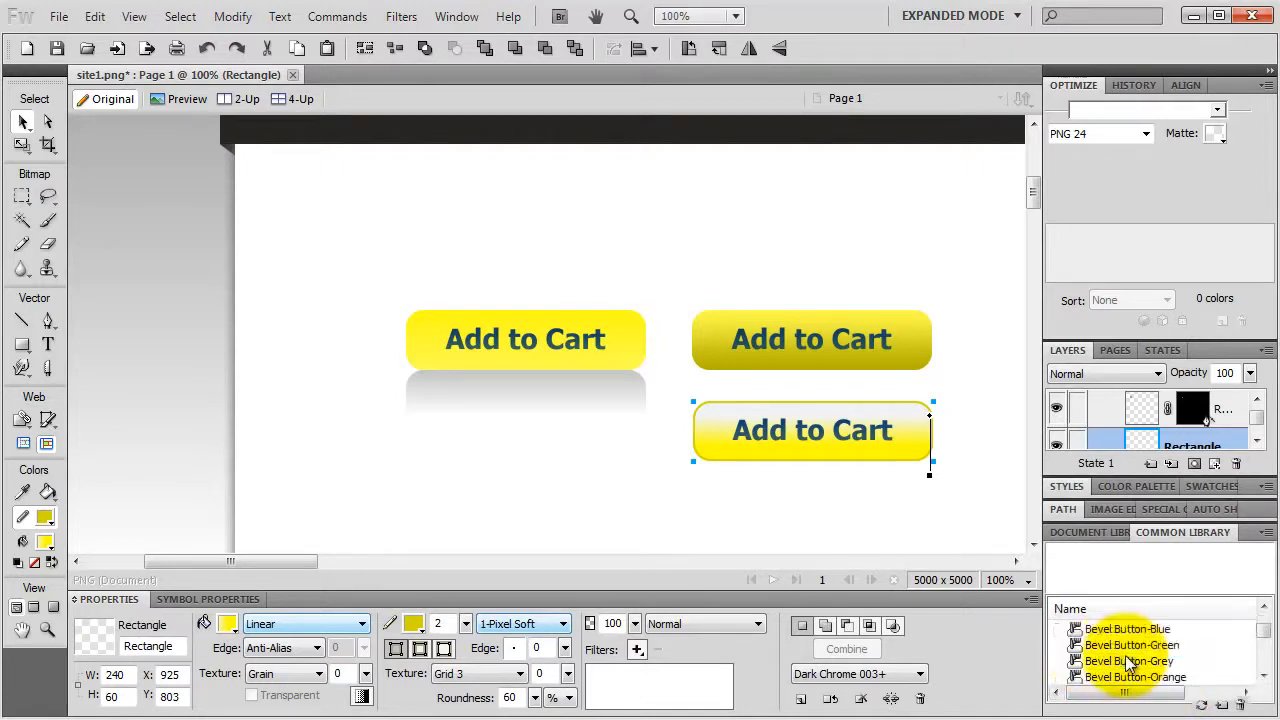
scroll(1128, 661, down, 2)
scroll(1129, 662, up, 3)
scroll(1121, 682, down, 1)
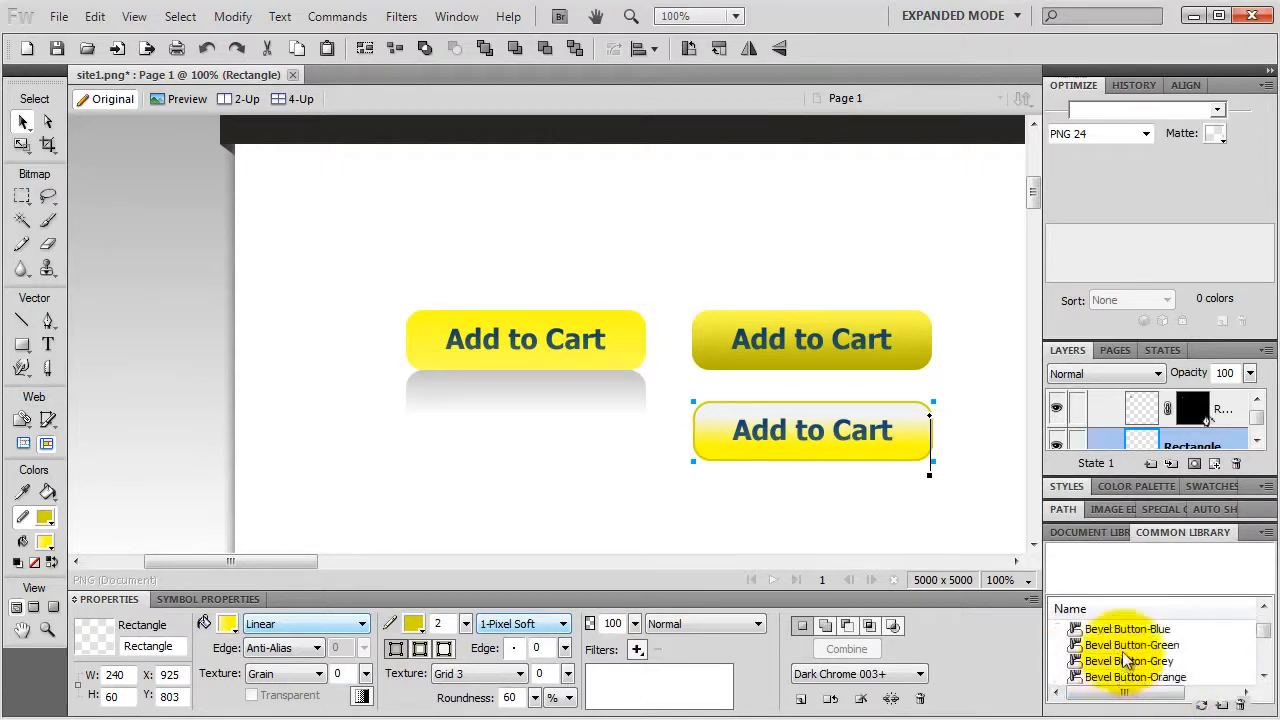
scroll(1128, 665, up, 3)
double_click(1090, 661)
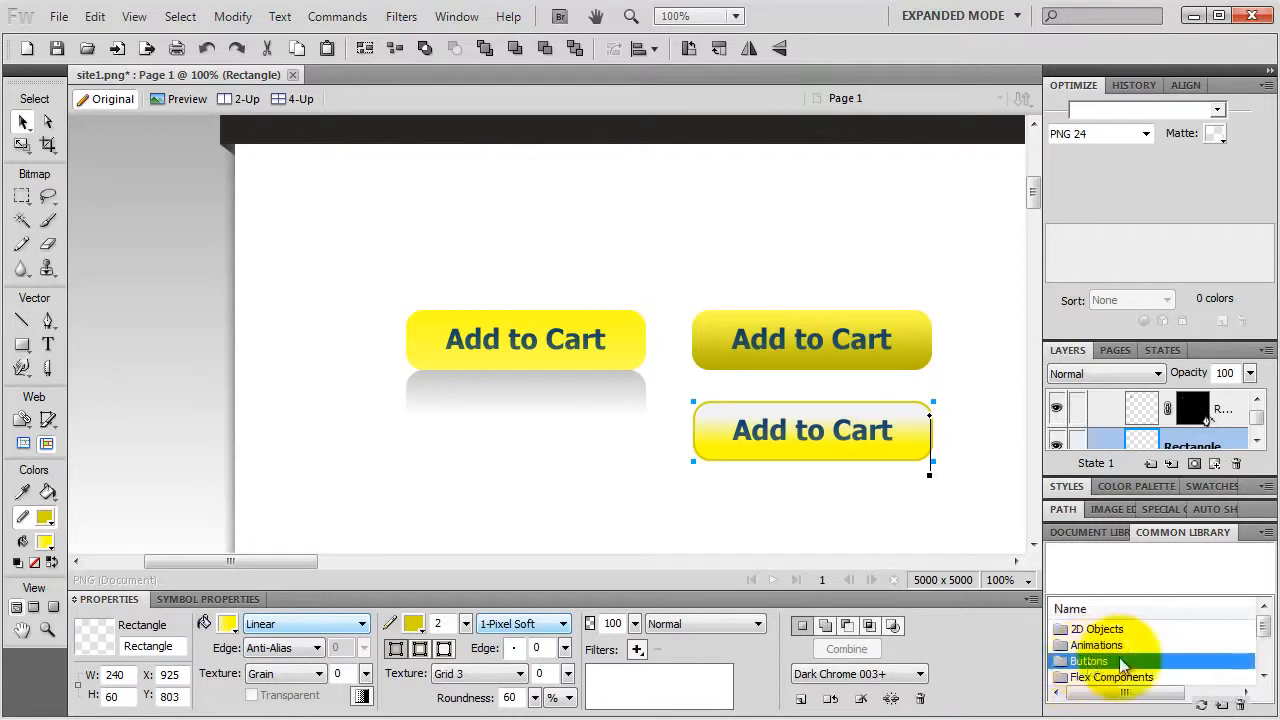
Step: Place the Button(mac) symbol from the Common Library's HTML folder on the canvas below the first button's reflection
scroll(1120, 661, down, 1)
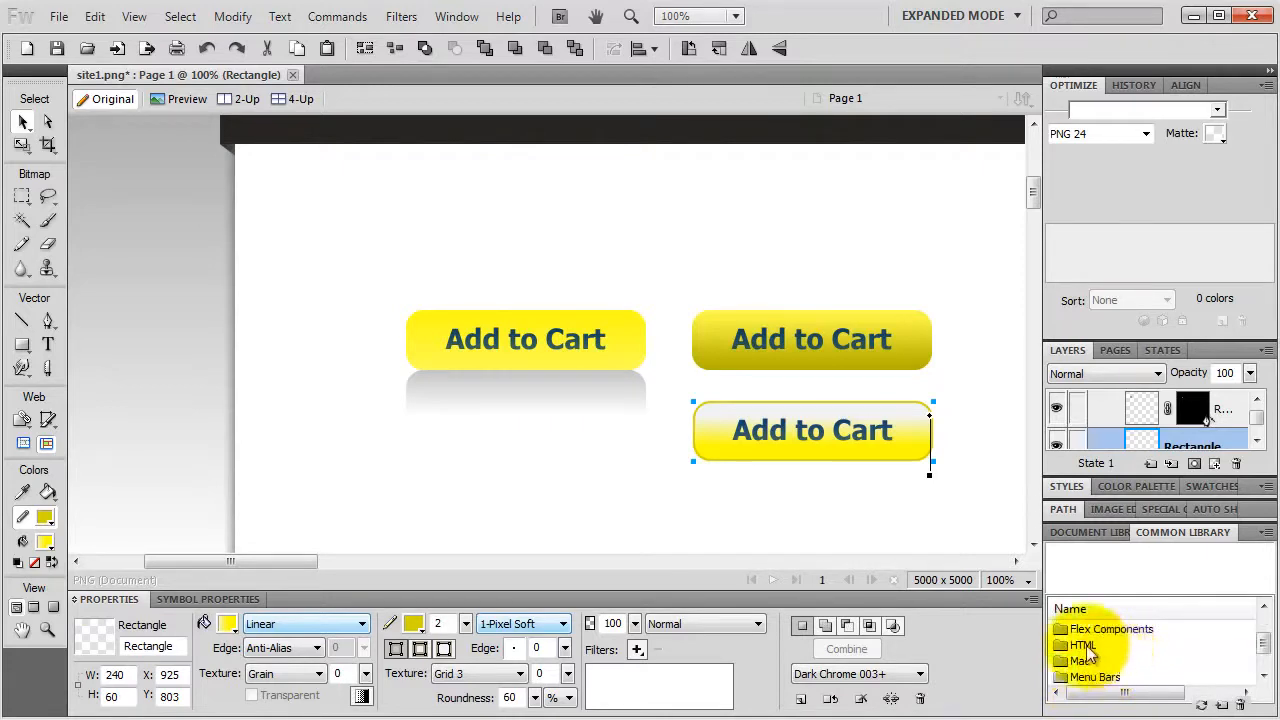
double_click(1081, 646)
scroll(1112, 660, down, 1)
click(1110, 629)
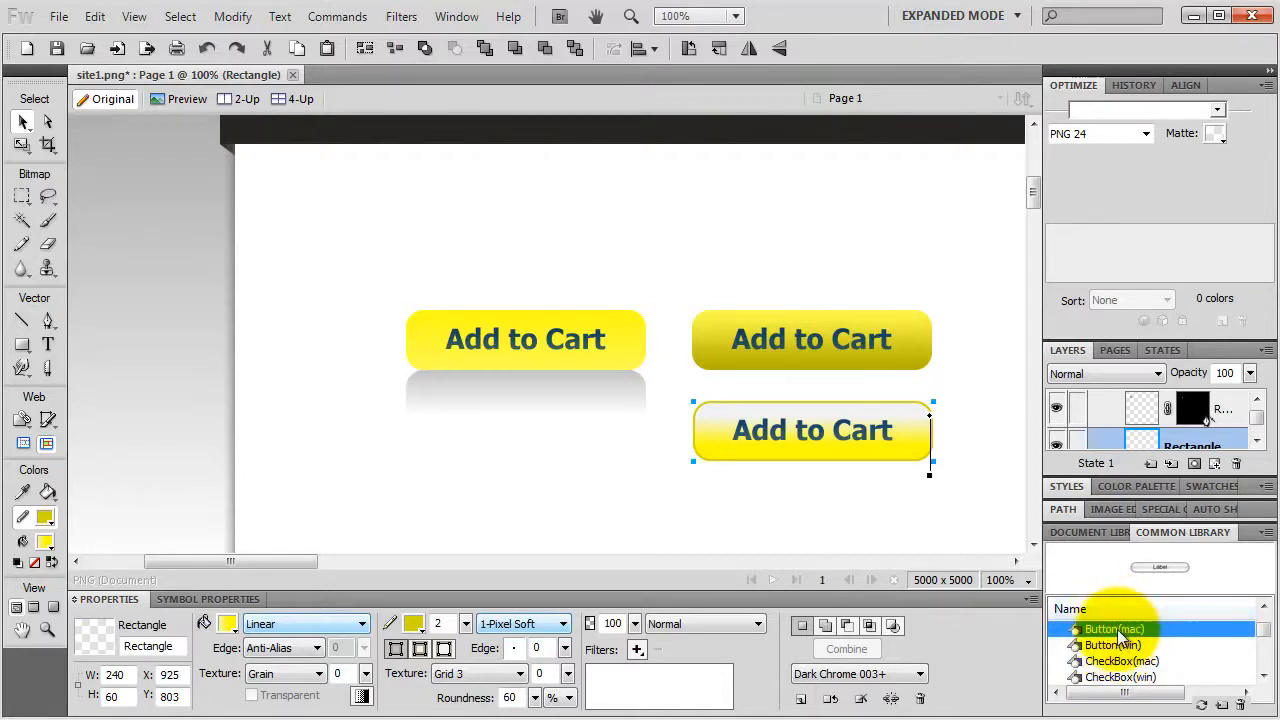
drag(1120, 637, 529, 437)
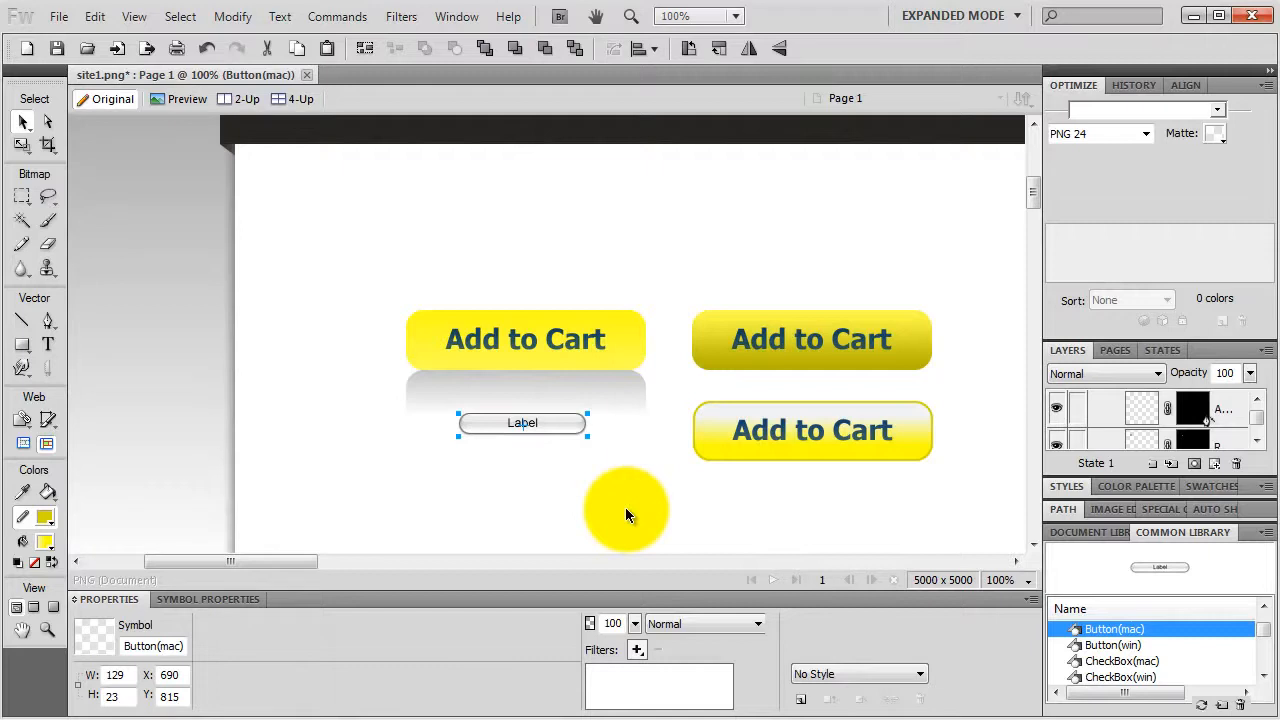
Step: Set the Label property of the placed Button(mac) symbol to "Add to Cart"
click(205, 598)
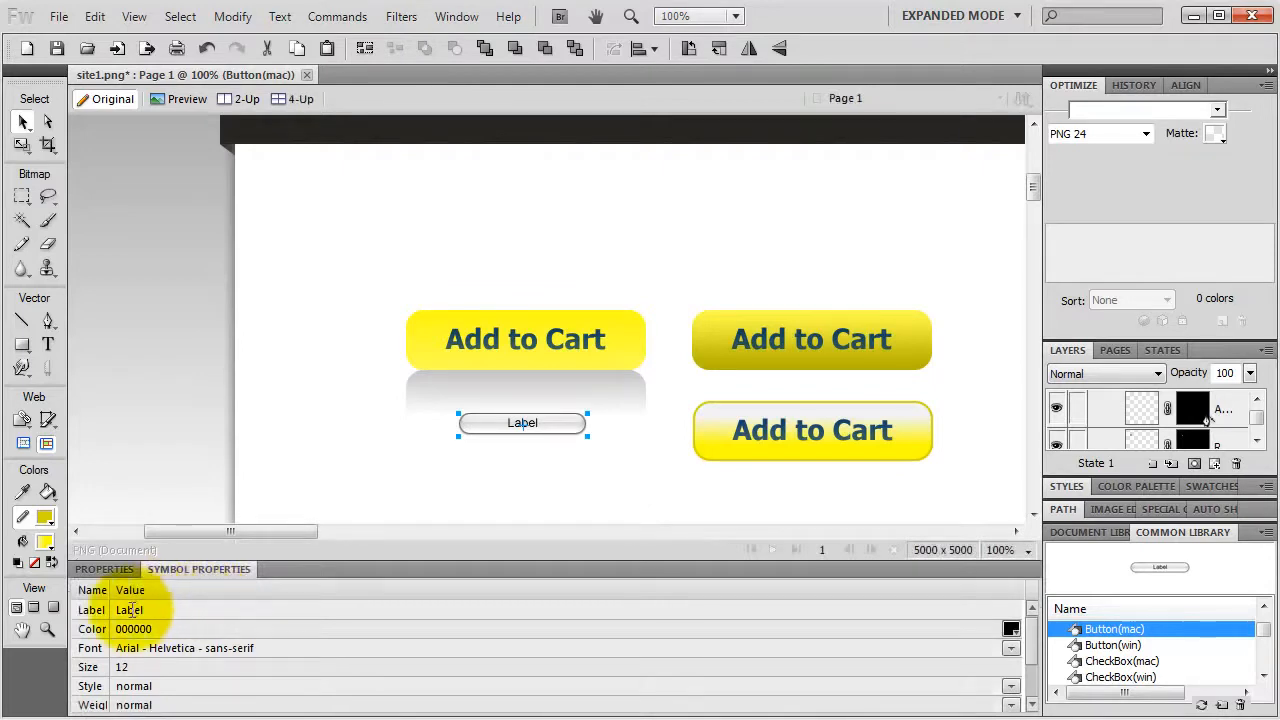
click(165, 610)
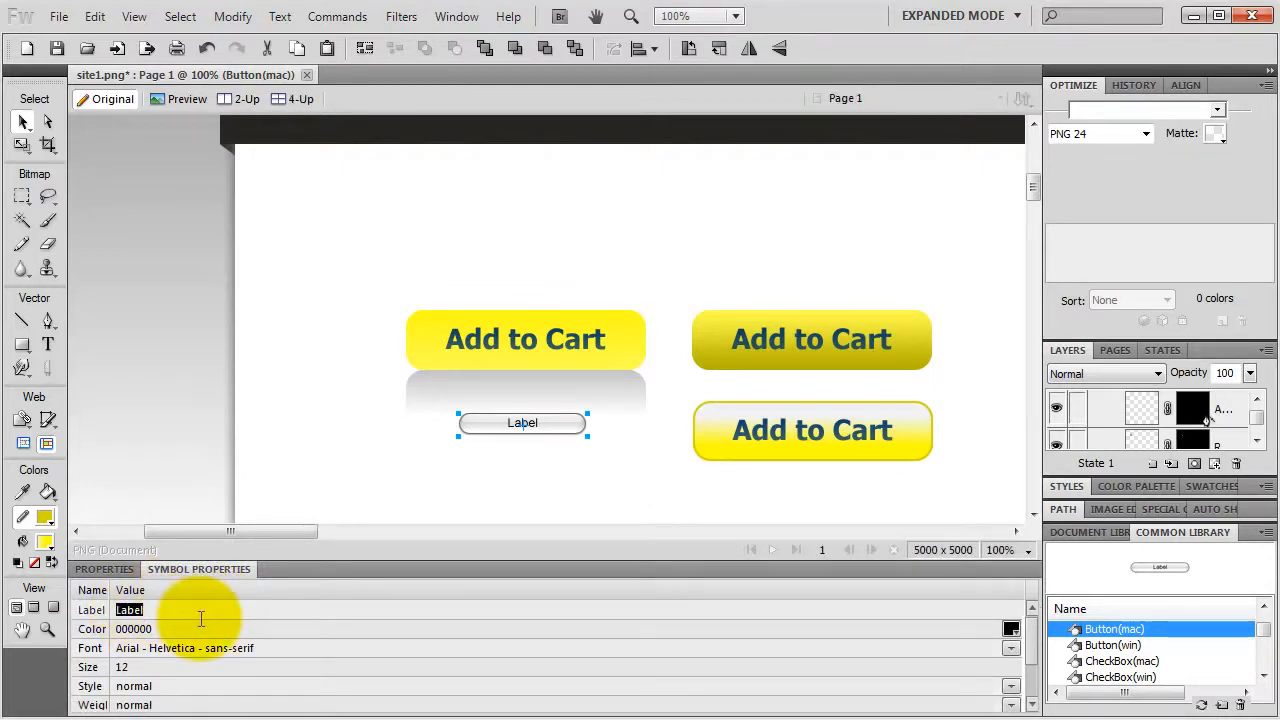
text(Add to Cart)
key(Return)
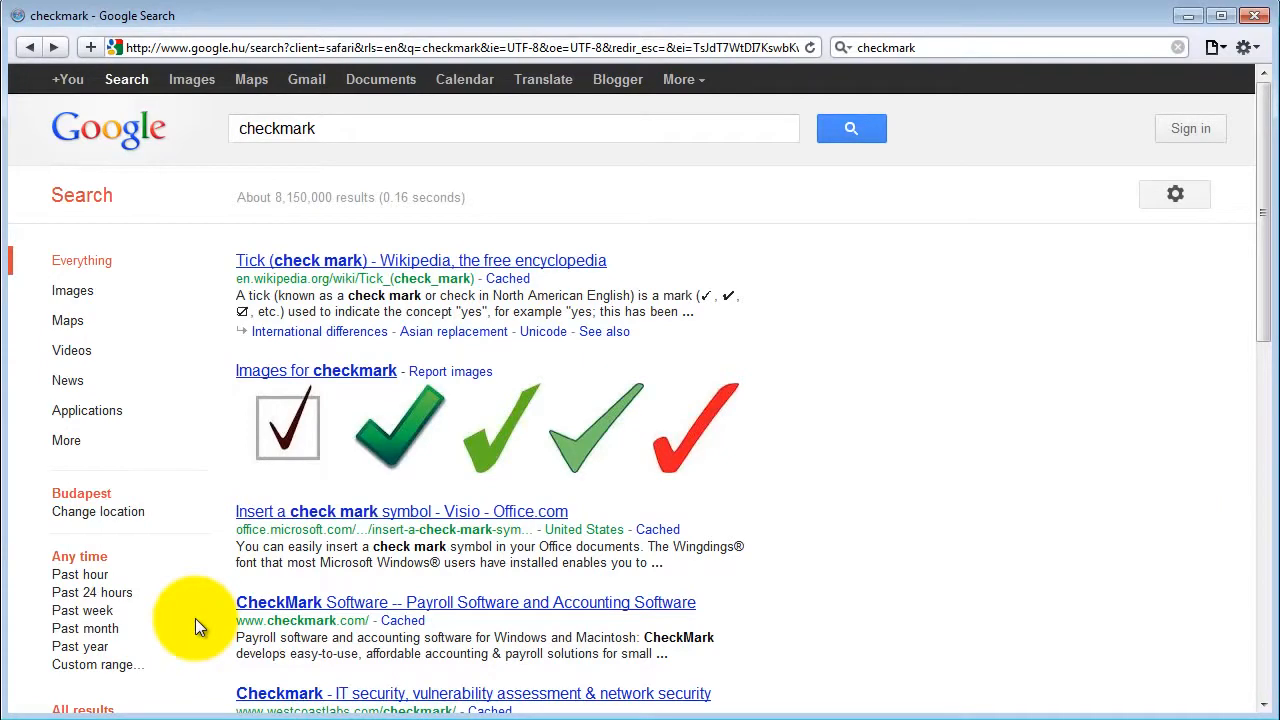
Step: Show the Google image results for "checkmark", limit them to large images, and look through them for a suitable checkmark
click(70, 292)
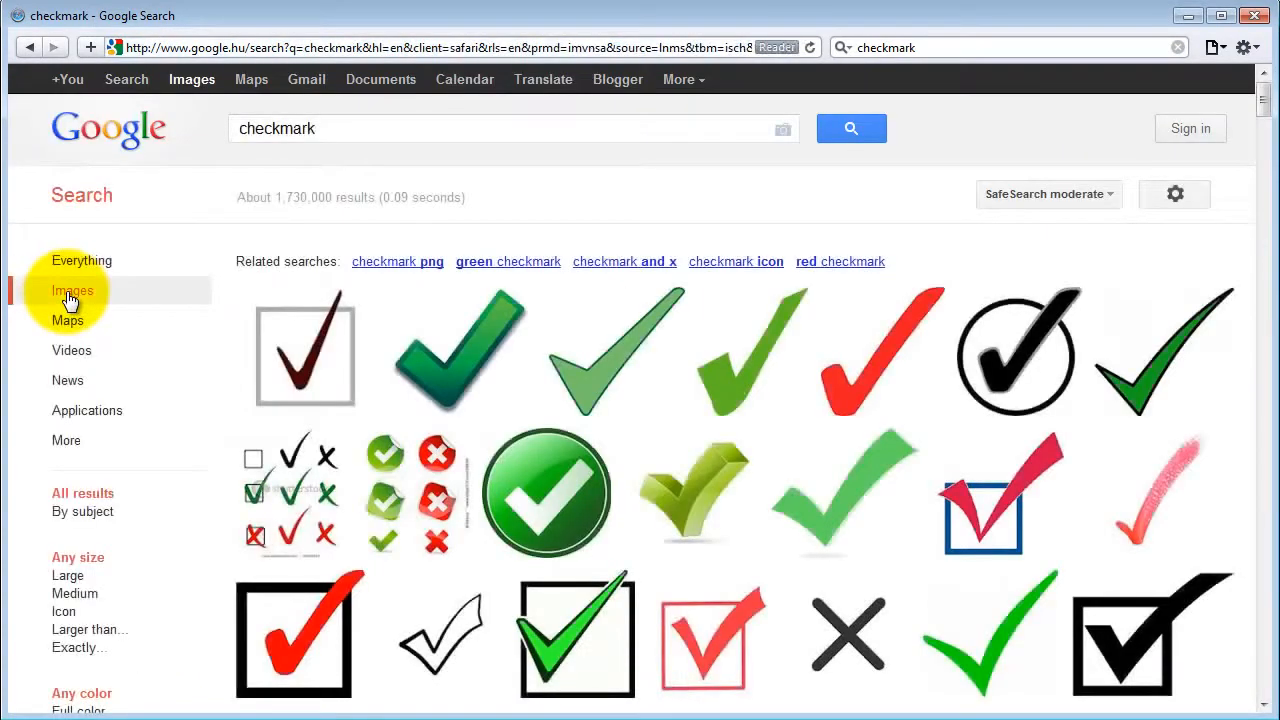
click(64, 576)
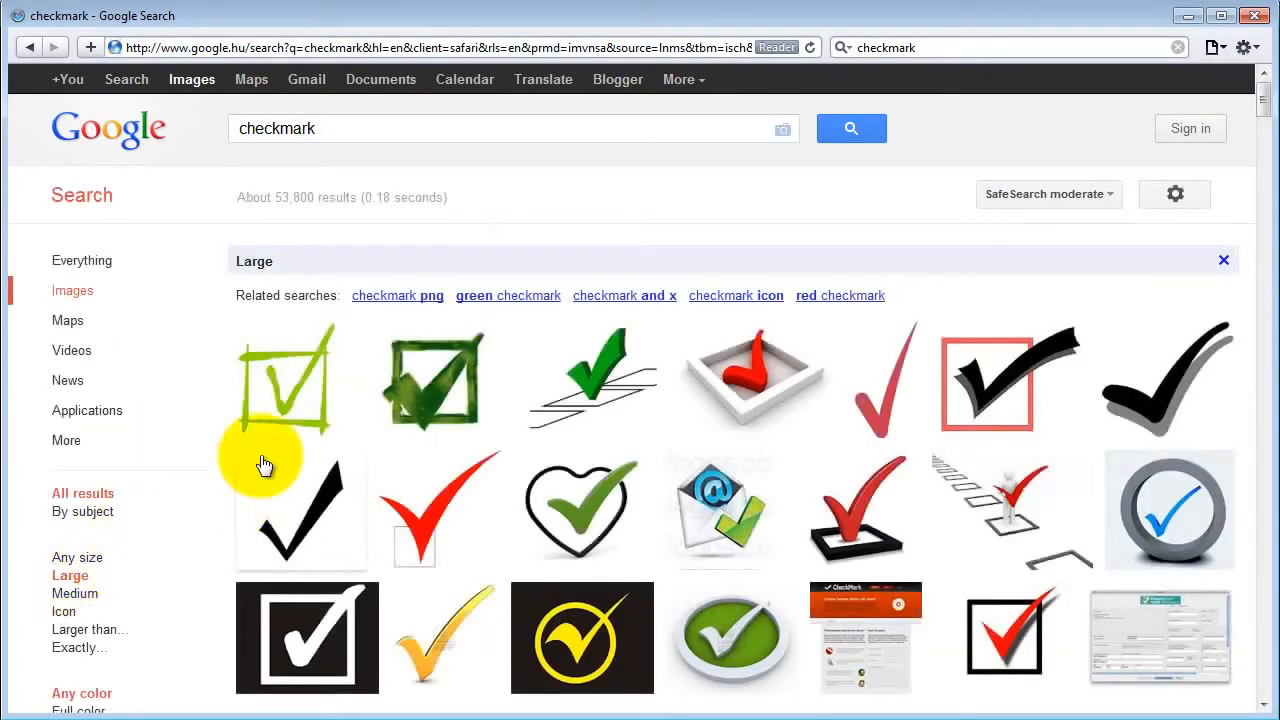
scroll(557, 300, down, 10)
scroll(697, 331, down, 15)
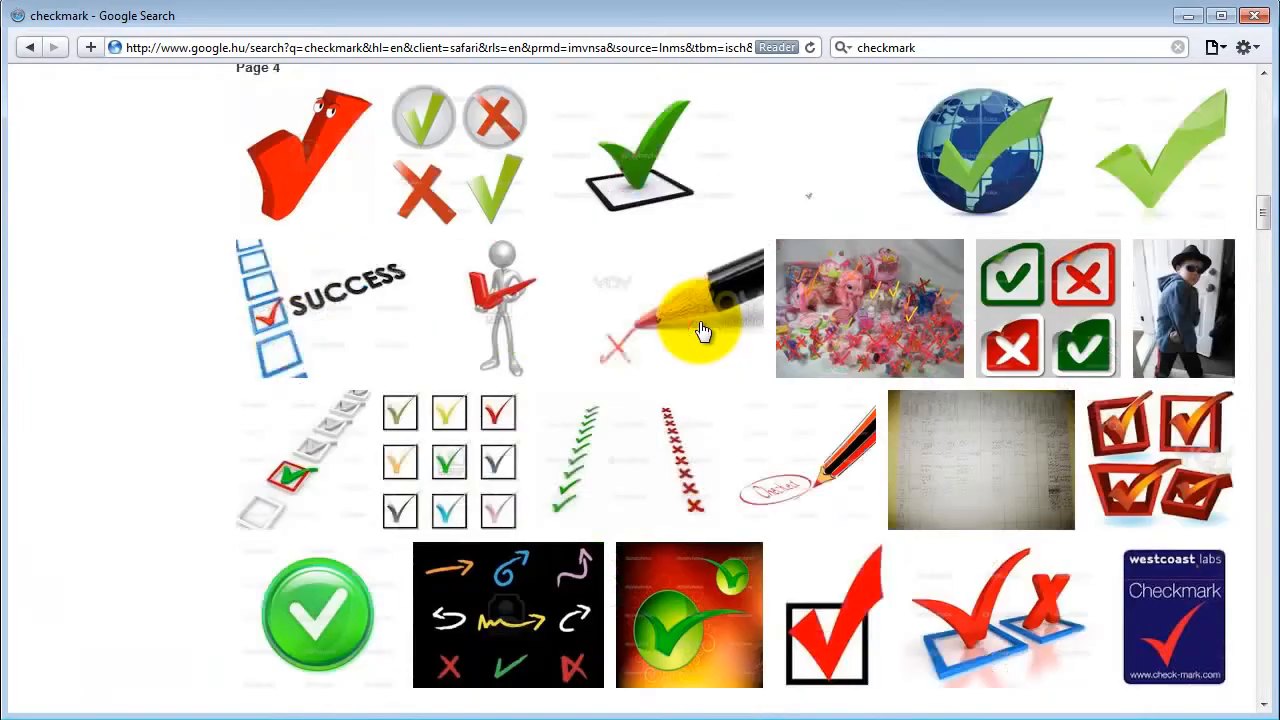
Step: Find the glossy round green button with a white checkmark (checkmark-1024x992.jpg) in the image results and copy the enlarged image
scroll(703, 331, down, 10)
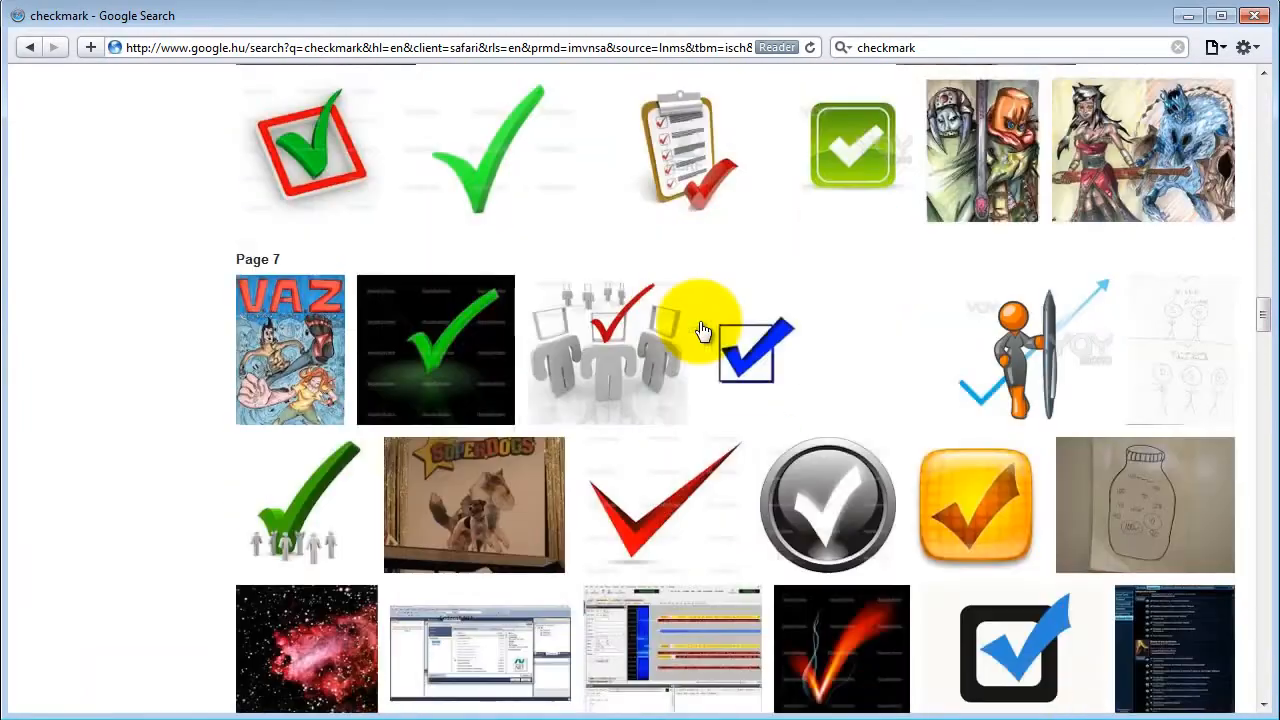
scroll(699, 334, down, 2)
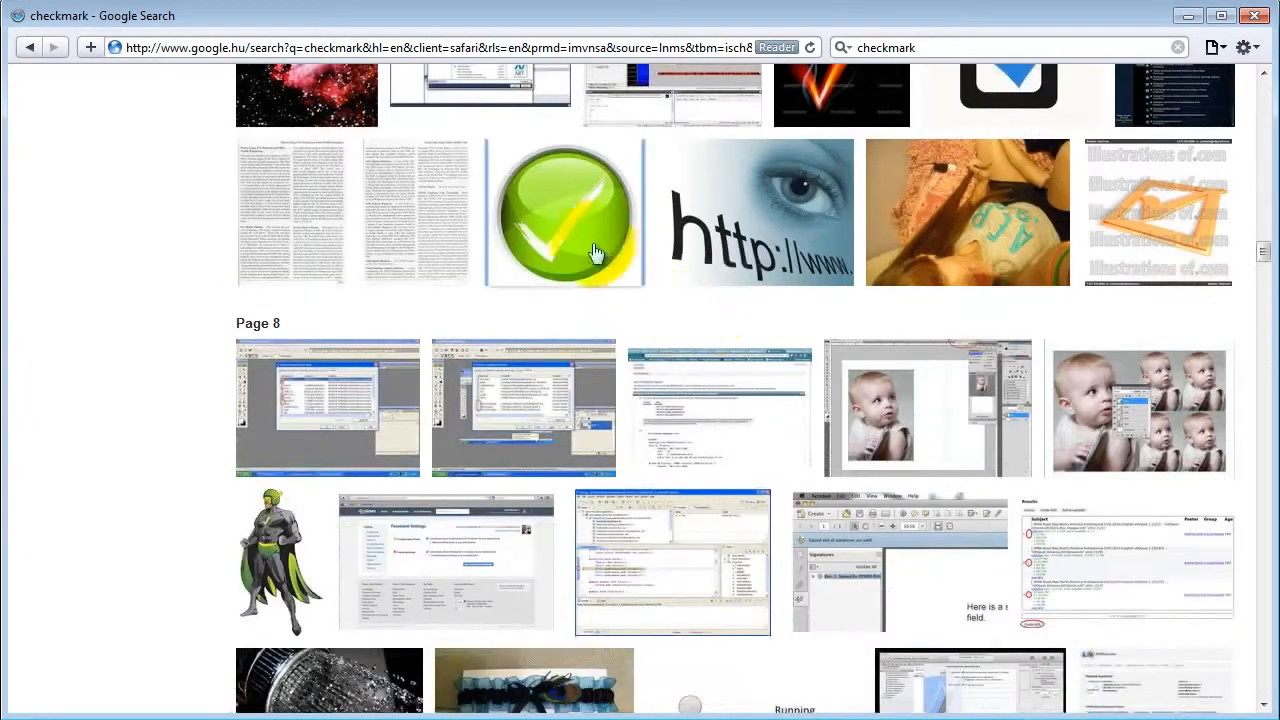
mouse_move(577, 247)
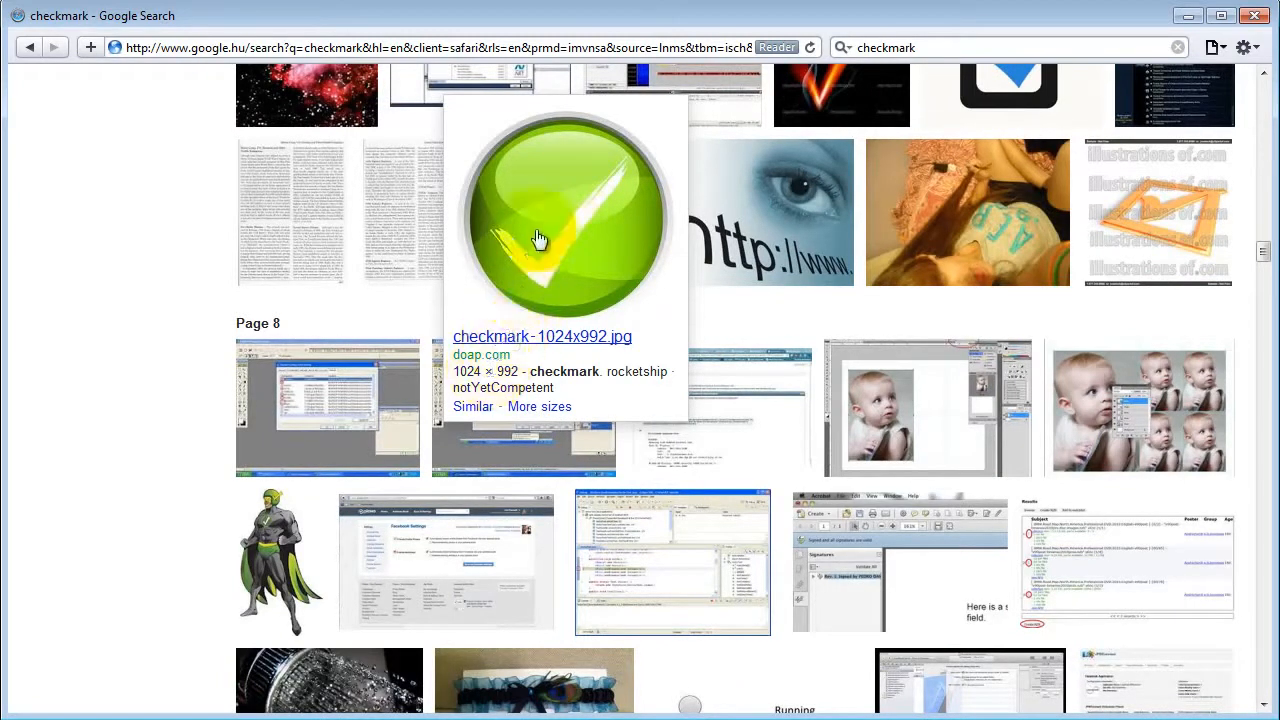
click(549, 237)
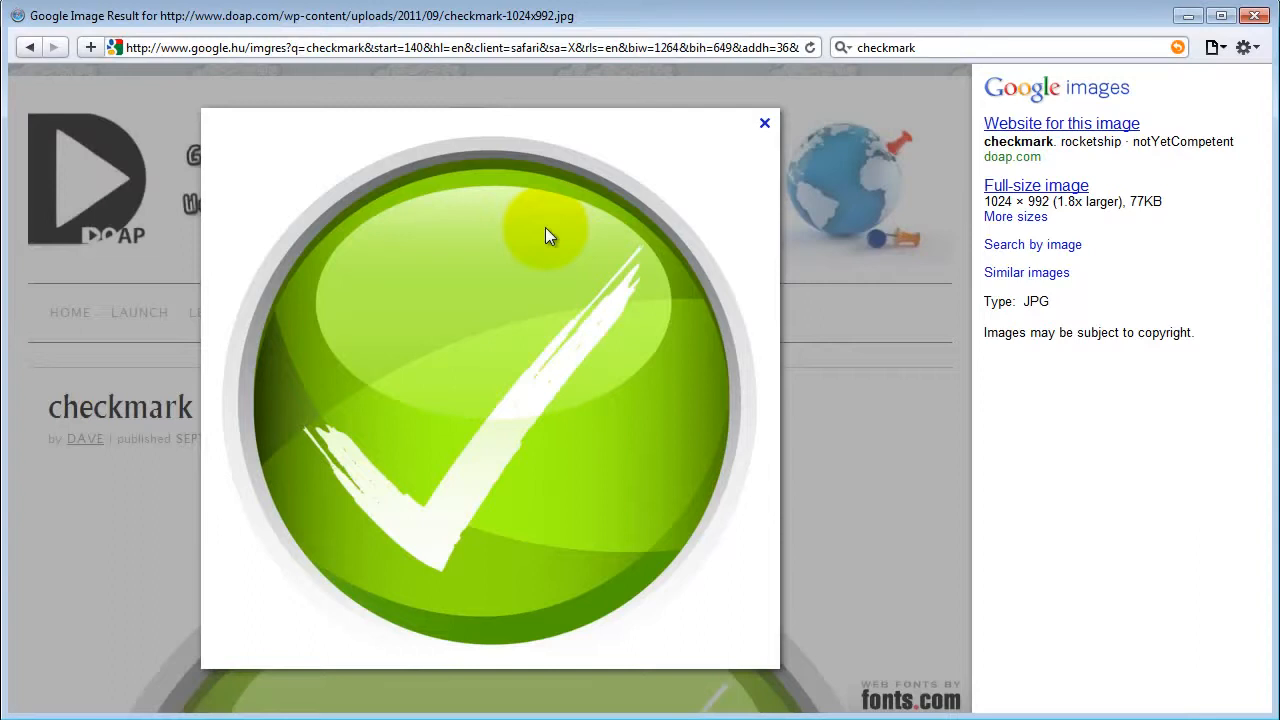
right_click(434, 318)
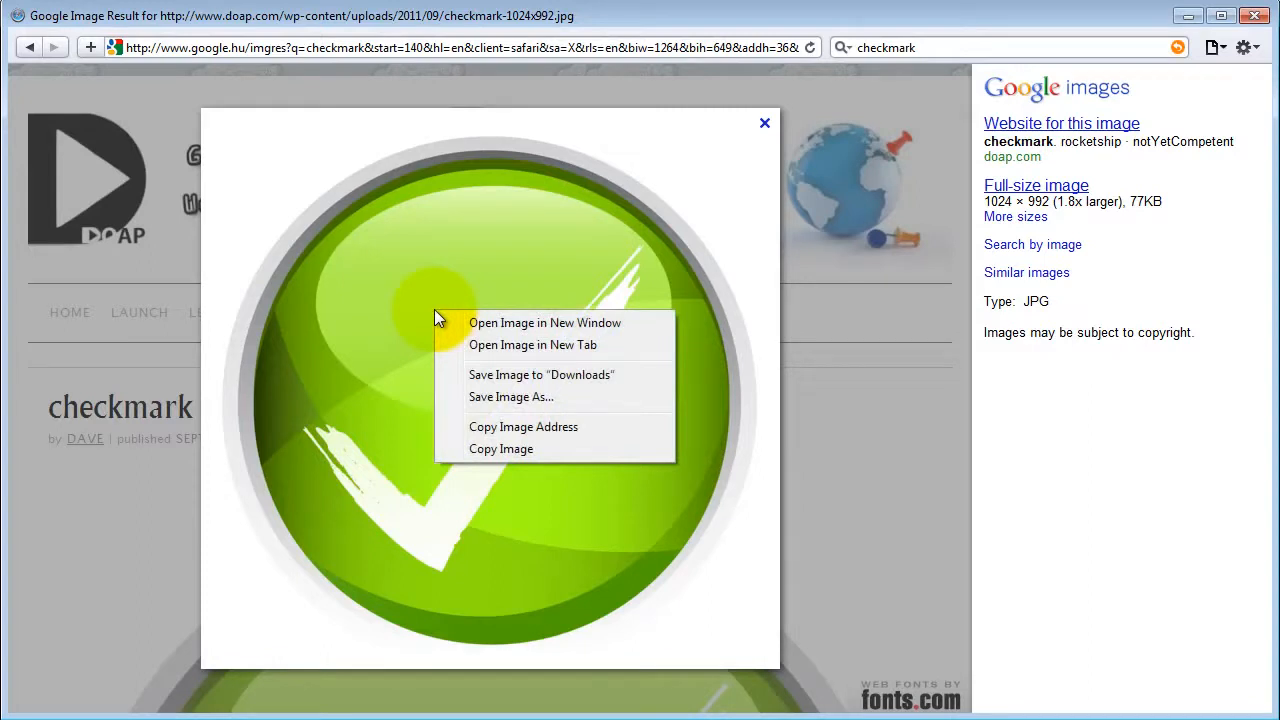
click(496, 449)
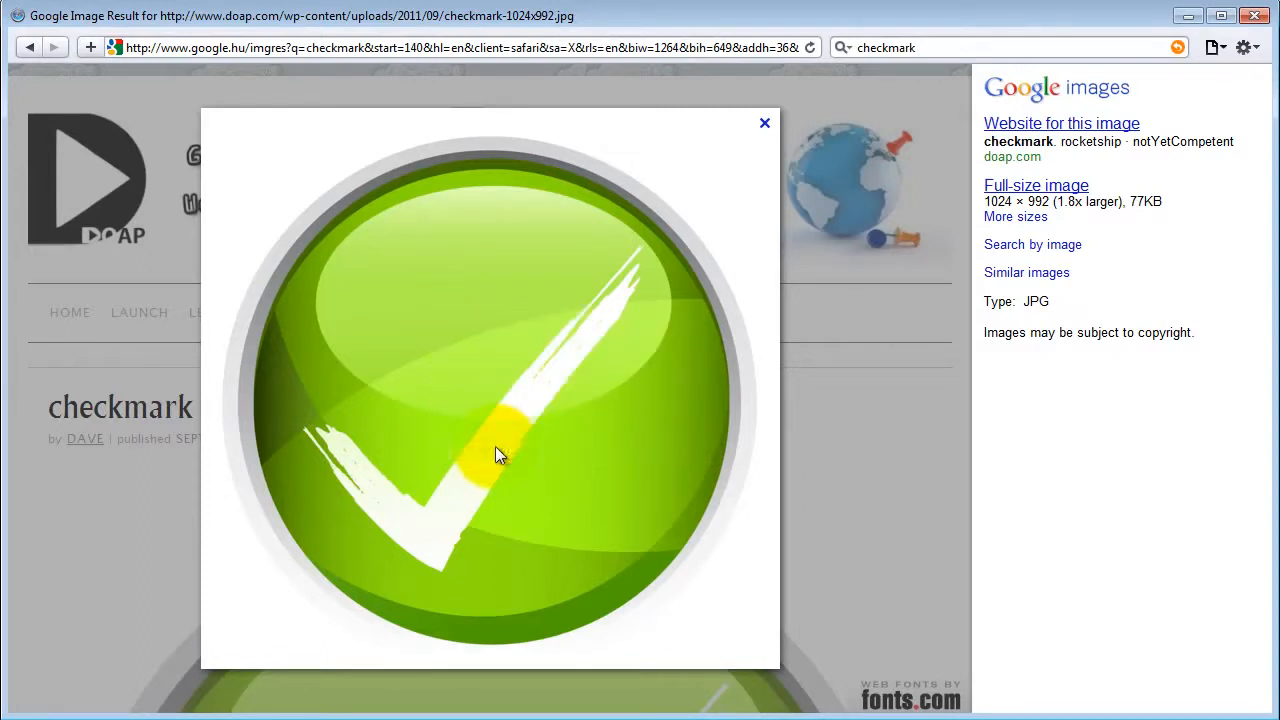
Step: Switch to Fireworks, paste the copied checkmark image into site1.png and move it onto the empty canvas beside the page layout
key(alt+Tab)
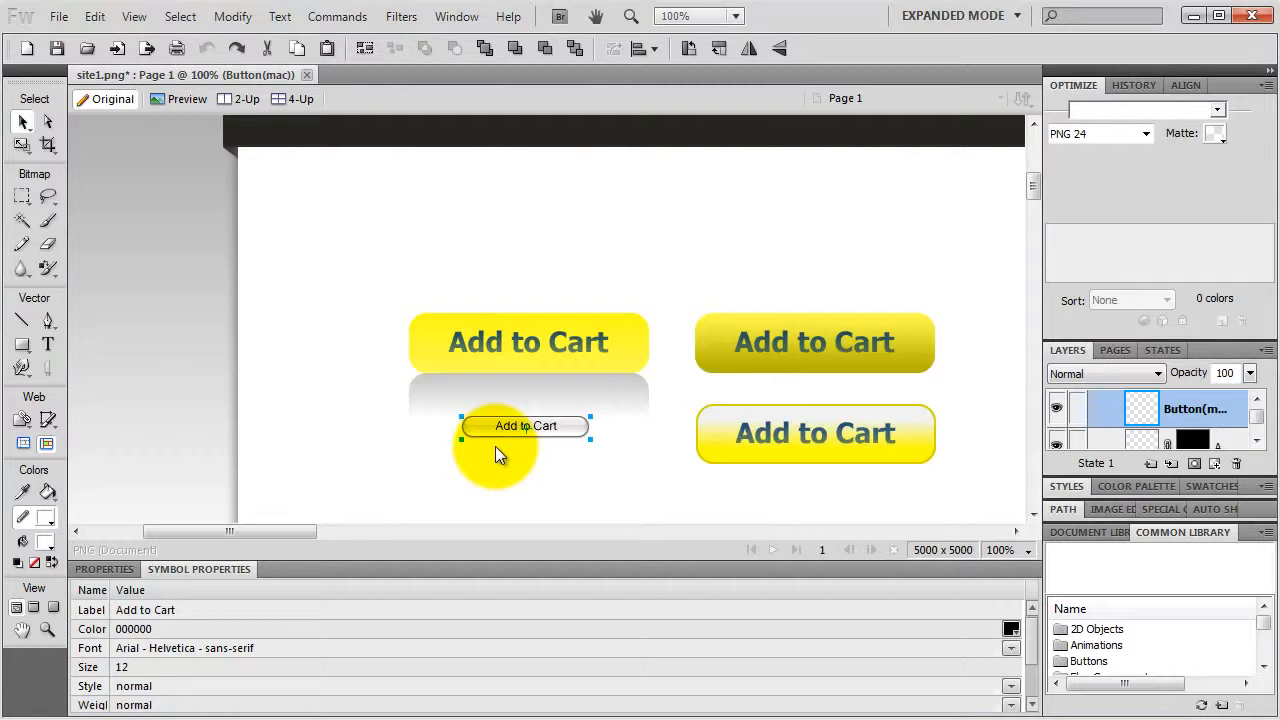
key(ctrl+v)
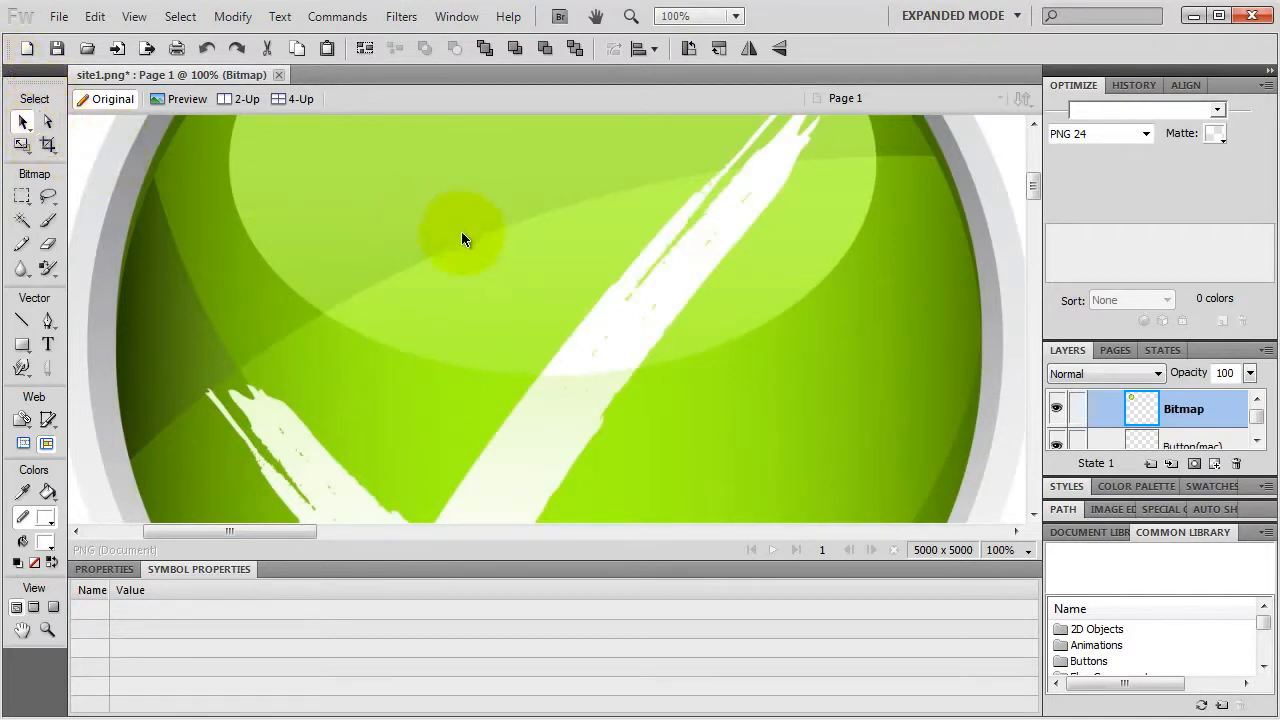
key(ctrl+minus)
key(ctrl+minus)
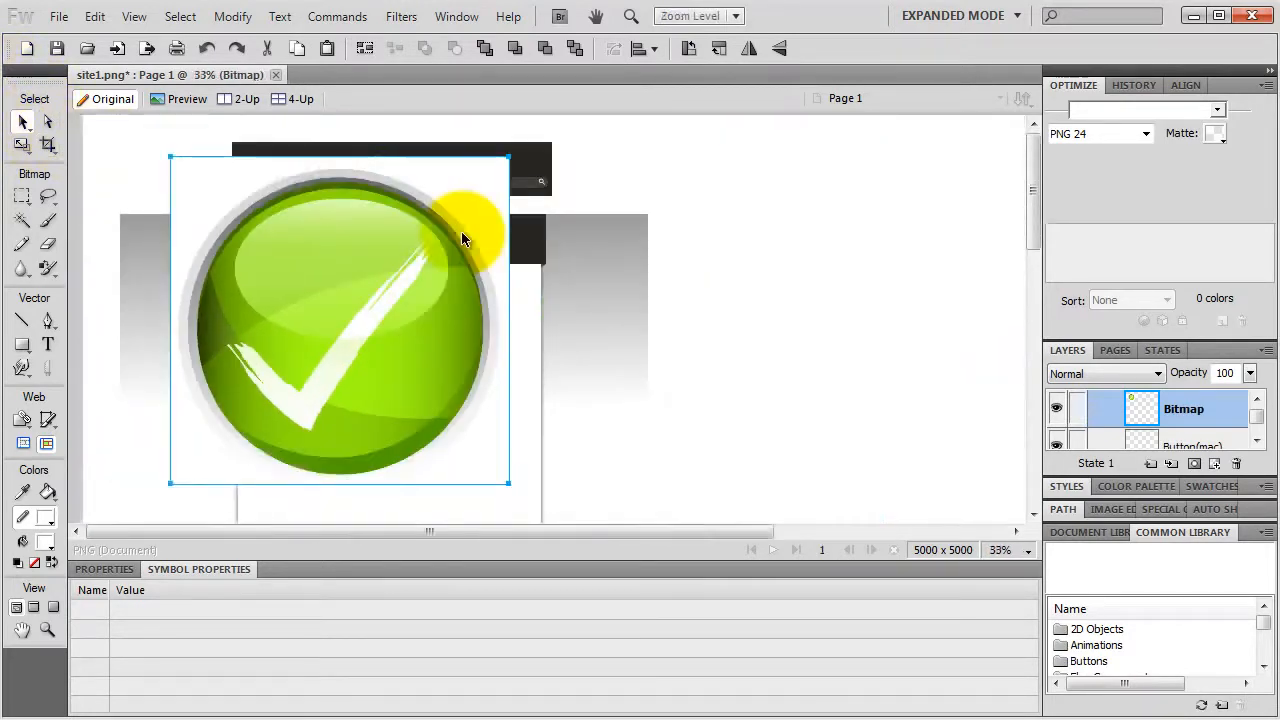
key(ctrl+minus)
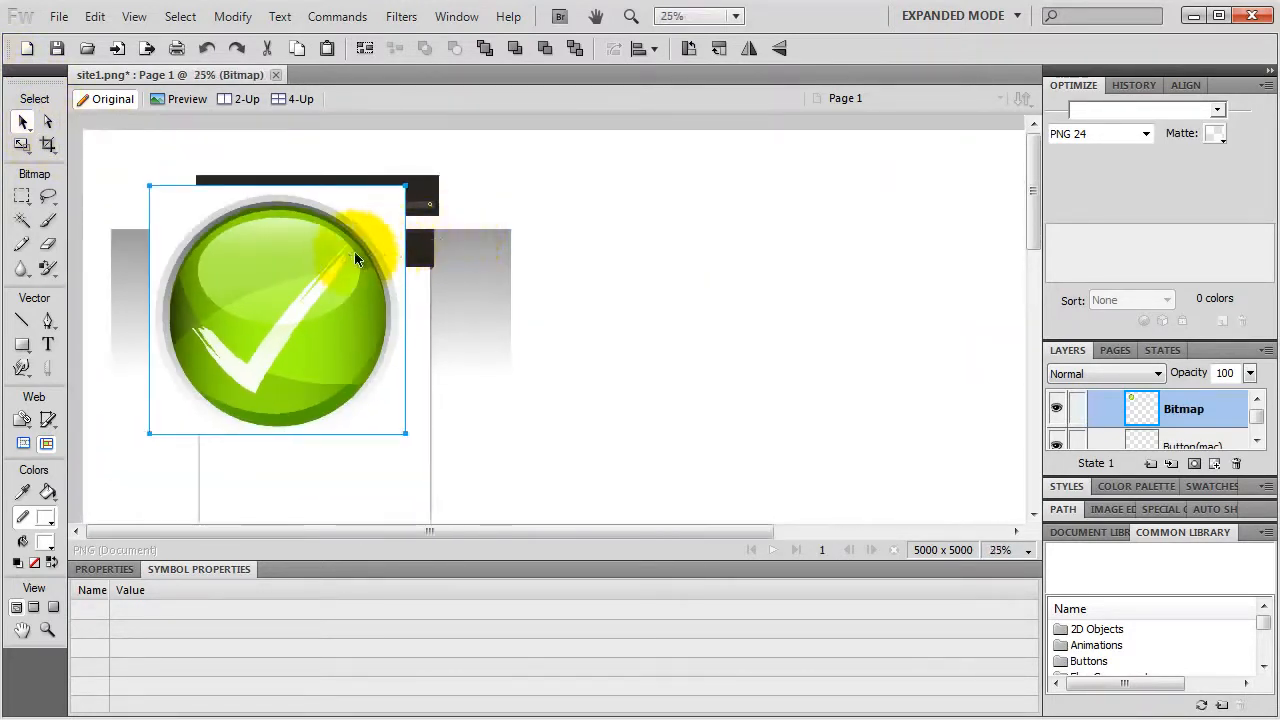
drag(357, 257, 797, 247)
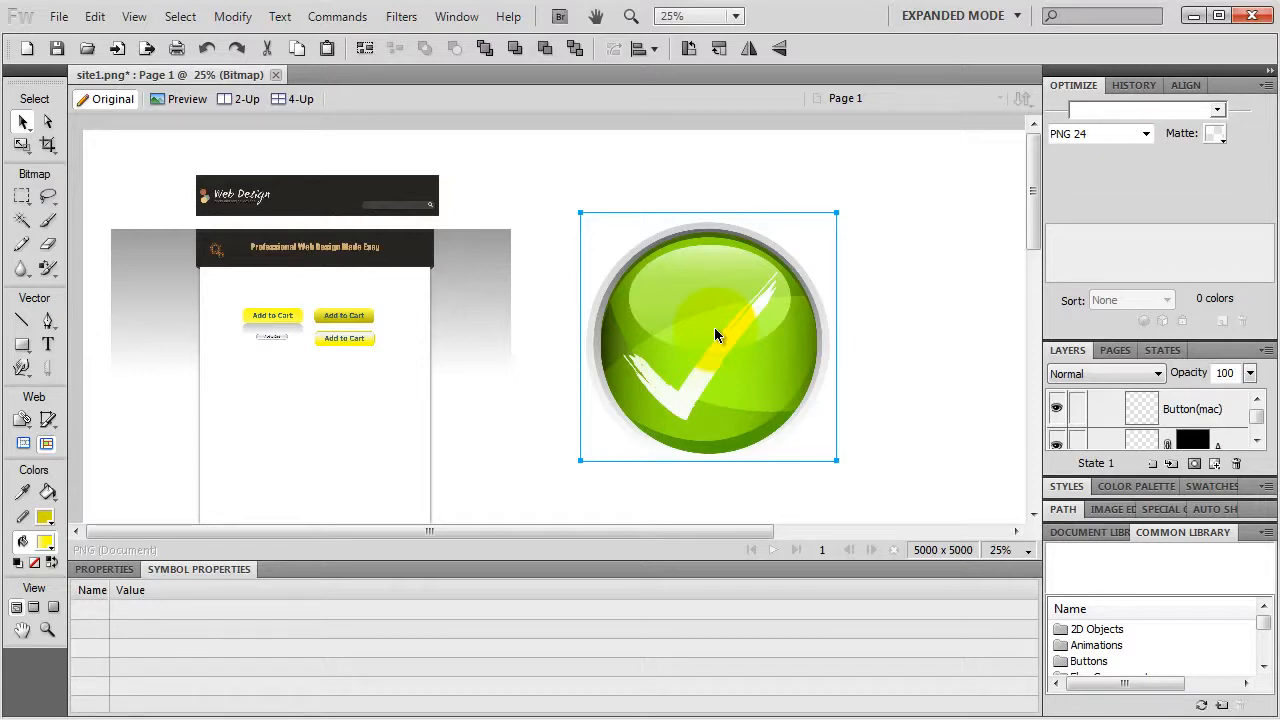
drag(760, 297, 779, 265)
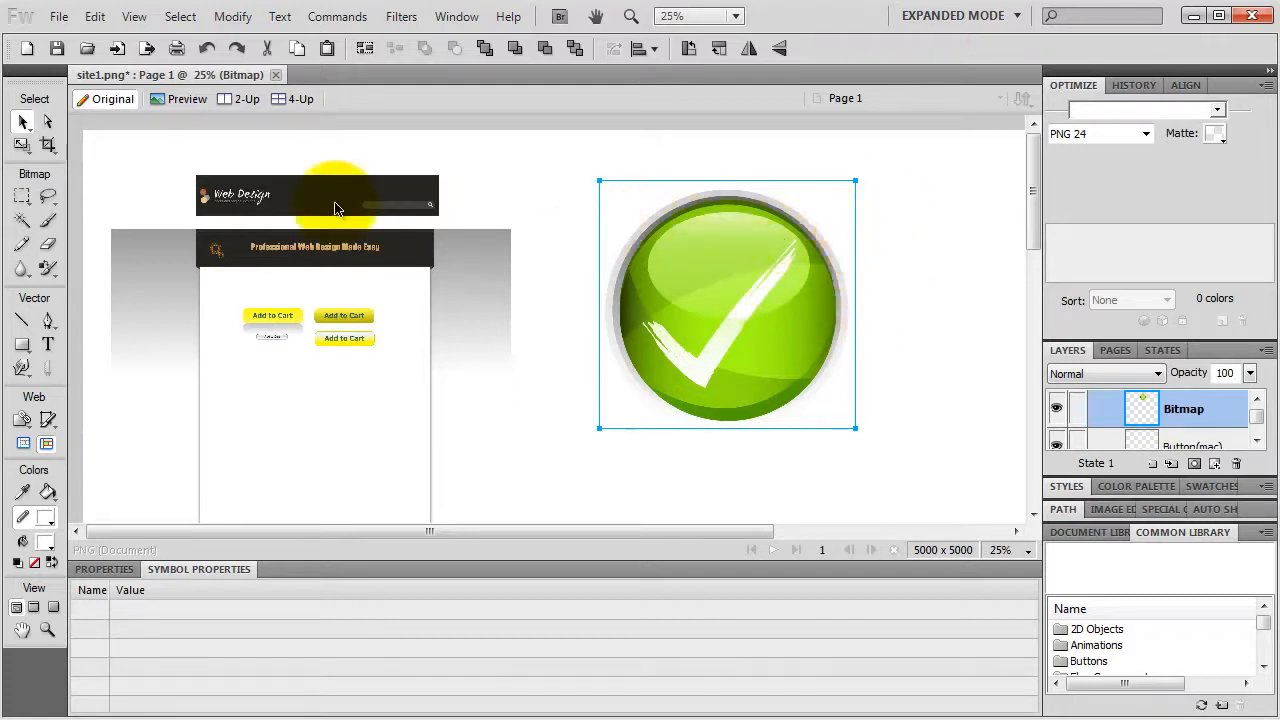
Step: Recolor the green areas of the checkmark button image to blue (#0066FF) with the Replace Color tool, replacing from Image
drag(48, 266, 92, 309)
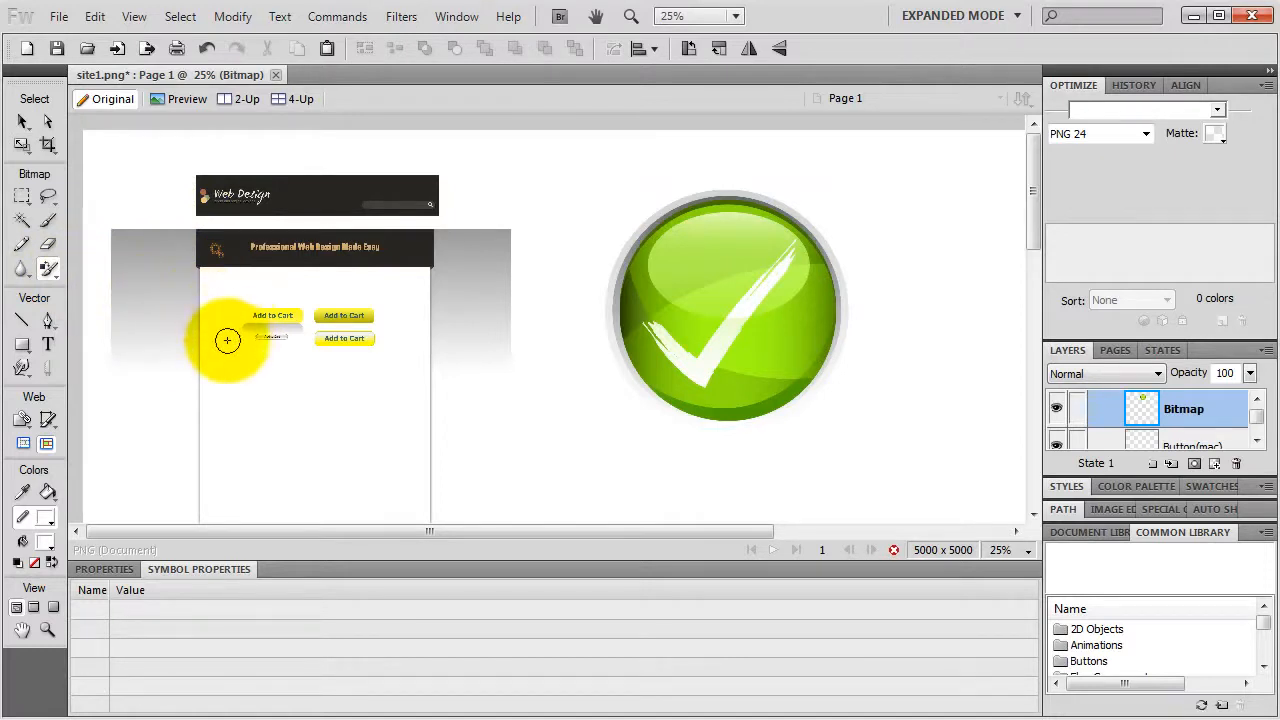
click(105, 568)
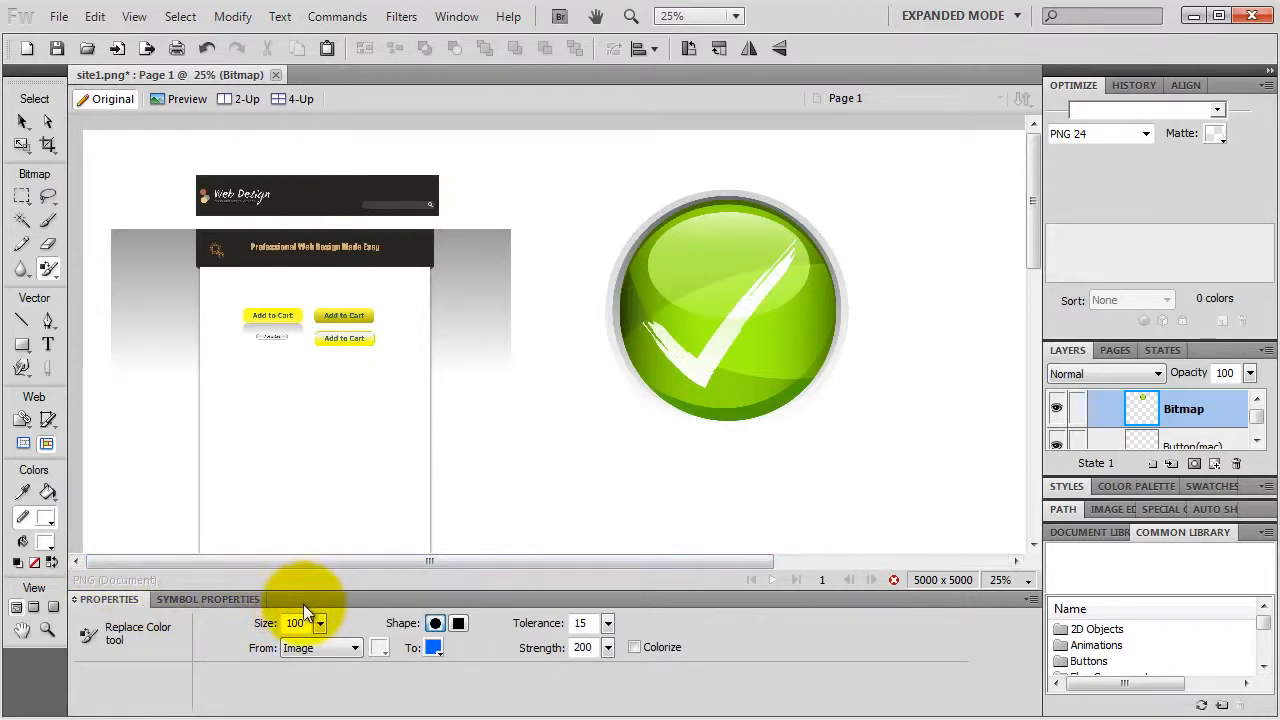
click(433, 650)
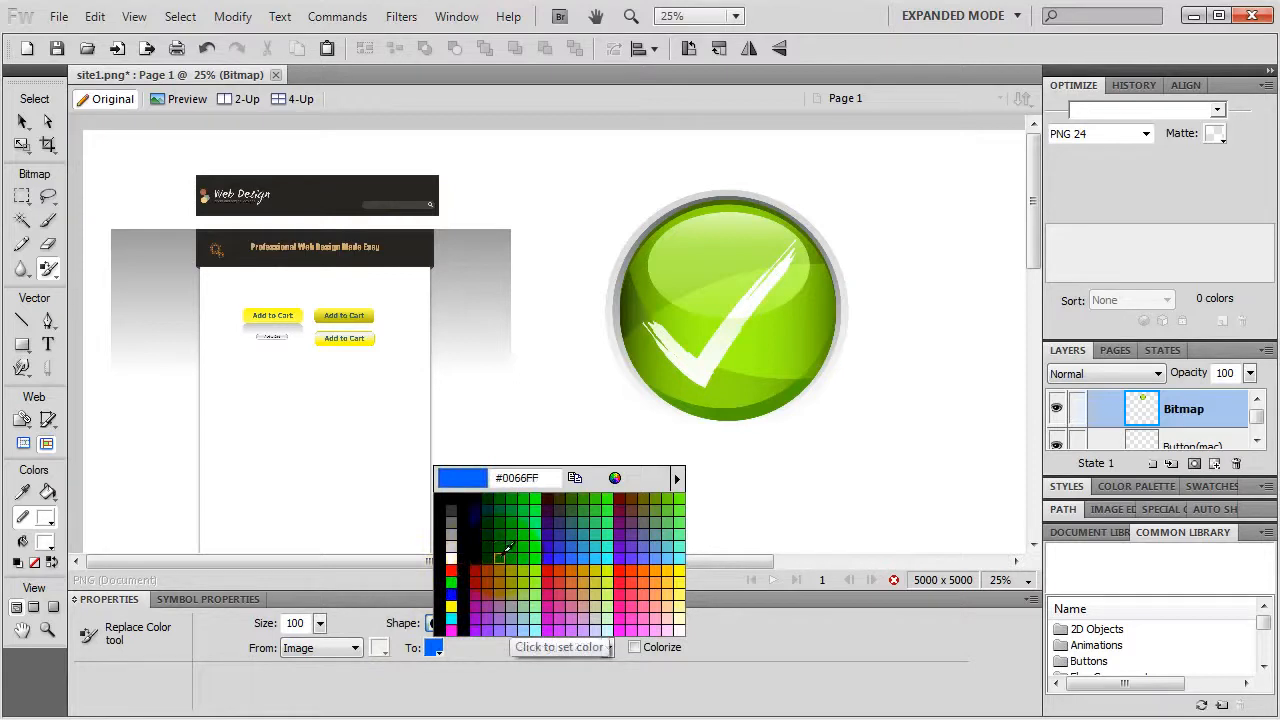
click(500, 556)
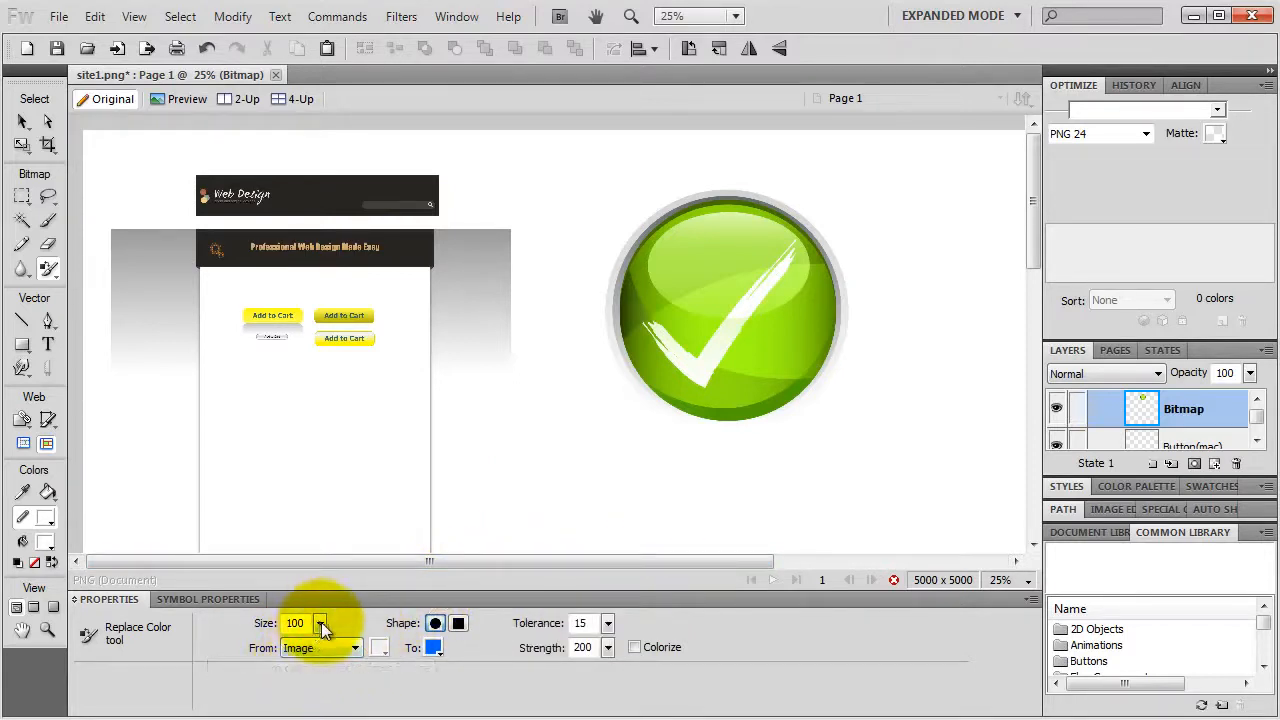
drag(322, 627, 353, 621)
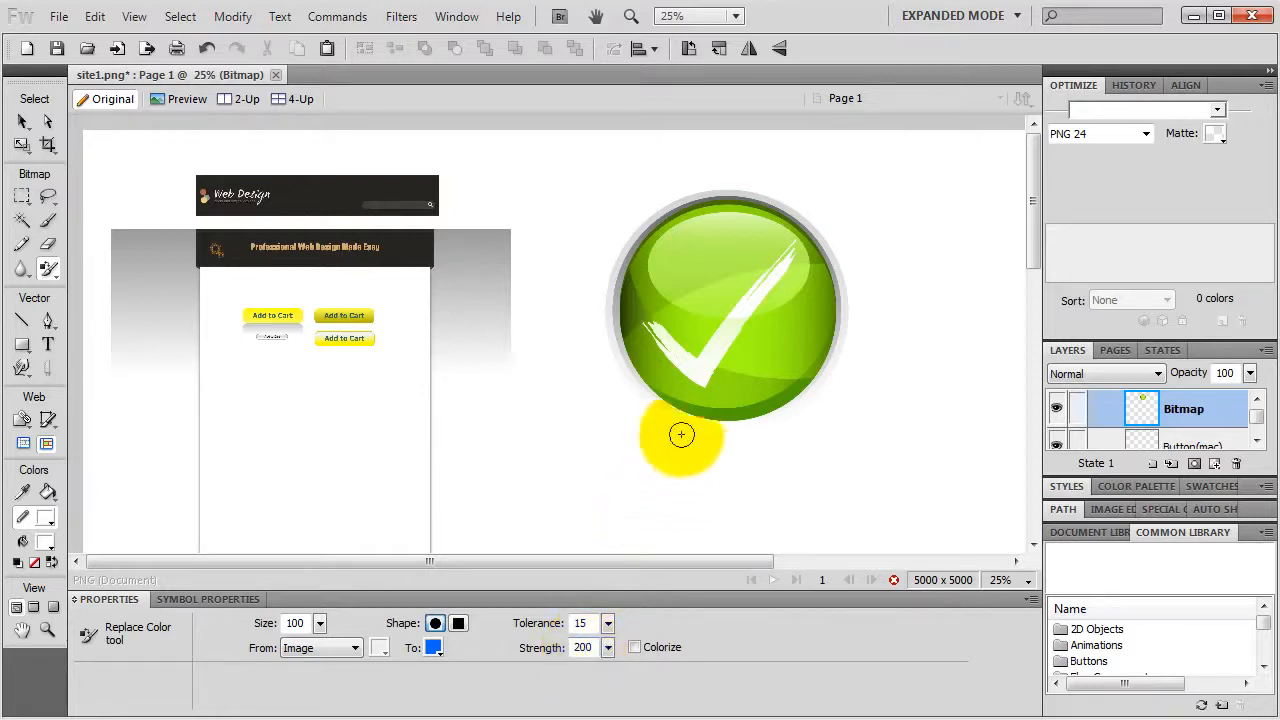
mouse_move(705, 376)
mouse_down()
mouse_move(746, 346)
mouse_move(756, 317)
mouse_move(708, 385)
mouse_move(729, 371)
mouse_move(777, 291)
mouse_move(708, 396)
mouse_move(781, 310)
mouse_move(700, 412)
mouse_move(780, 389)
mouse_move(824, 283)
mouse_move(823, 248)
mouse_move(775, 312)
mouse_move(789, 331)
mouse_move(739, 401)
mouse_move(798, 327)
mouse_move(809, 277)
mouse_move(814, 368)
mouse_move(763, 405)
mouse_move(696, 406)
mouse_move(661, 380)
mouse_move(627, 311)
mouse_move(635, 366)
mouse_move(695, 389)
mouse_move(637, 283)
mouse_move(623, 306)
mouse_move(650, 240)
mouse_move(753, 215)
mouse_move(807, 233)
mouse_move(810, 278)
mouse_move(801, 228)
mouse_move(695, 395)
mouse_move(701, 332)
mouse_move(664, 401)
mouse_move(698, 238)
mouse_move(678, 215)
mouse_move(668, 258)
mouse_move(646, 258)
mouse_move(716, 195)
mouse_move(796, 233)
mouse_move(810, 265)
mouse_move(807, 343)
mouse_move(748, 404)
mouse_move(769, 210)
mouse_move(729, 318)
mouse_move(781, 215)
mouse_move(716, 297)
mouse_move(705, 257)
mouse_move(731, 240)
mouse_move(699, 317)
mouse_move(727, 238)
mouse_move(716, 225)
mouse_move(752, 230)
mouse_move(747, 209)
mouse_move(721, 200)
mouse_move(658, 227)
mouse_move(626, 285)
mouse_move(628, 331)
mouse_move(667, 382)
mouse_move(729, 418)
mouse_move(778, 408)
mouse_move(822, 334)
mouse_move(825, 267)
mouse_move(766, 200)
mouse_move(632, 305)
mouse_move(803, 333)
mouse_move(782, 220)
mouse_move(772, 292)
mouse_move(717, 366)
mouse_move(801, 203)
mouse_move(698, 333)
mouse_move(726, 303)
mouse_up()
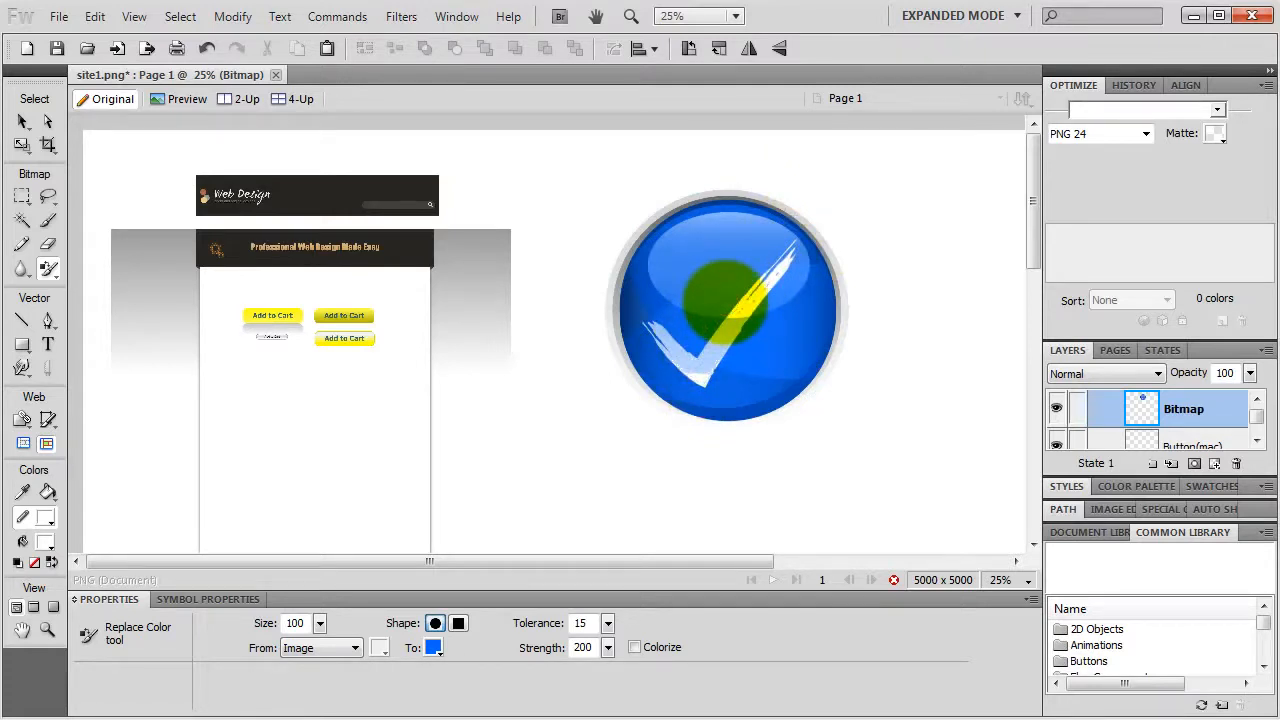
mouse_move(726, 303)
mouse_down()
mouse_move(738, 340)
mouse_move(705, 332)
mouse_move(745, 358)
mouse_move(750, 342)
mouse_move(724, 341)
mouse_move(742, 323)
mouse_move(717, 347)
mouse_up()
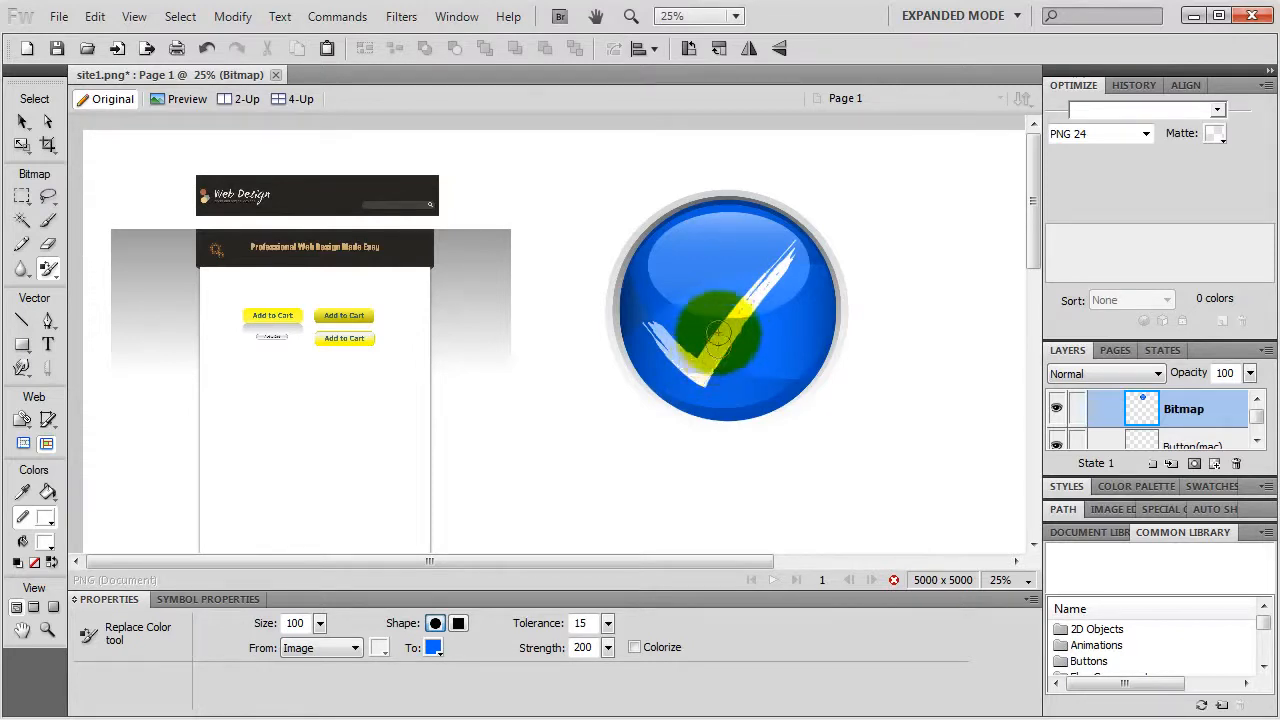
Step: Fill the blue-tinted parts of the checkmark with solid white sampled from the mark, using the Paint Bucket tool
click(48, 492)
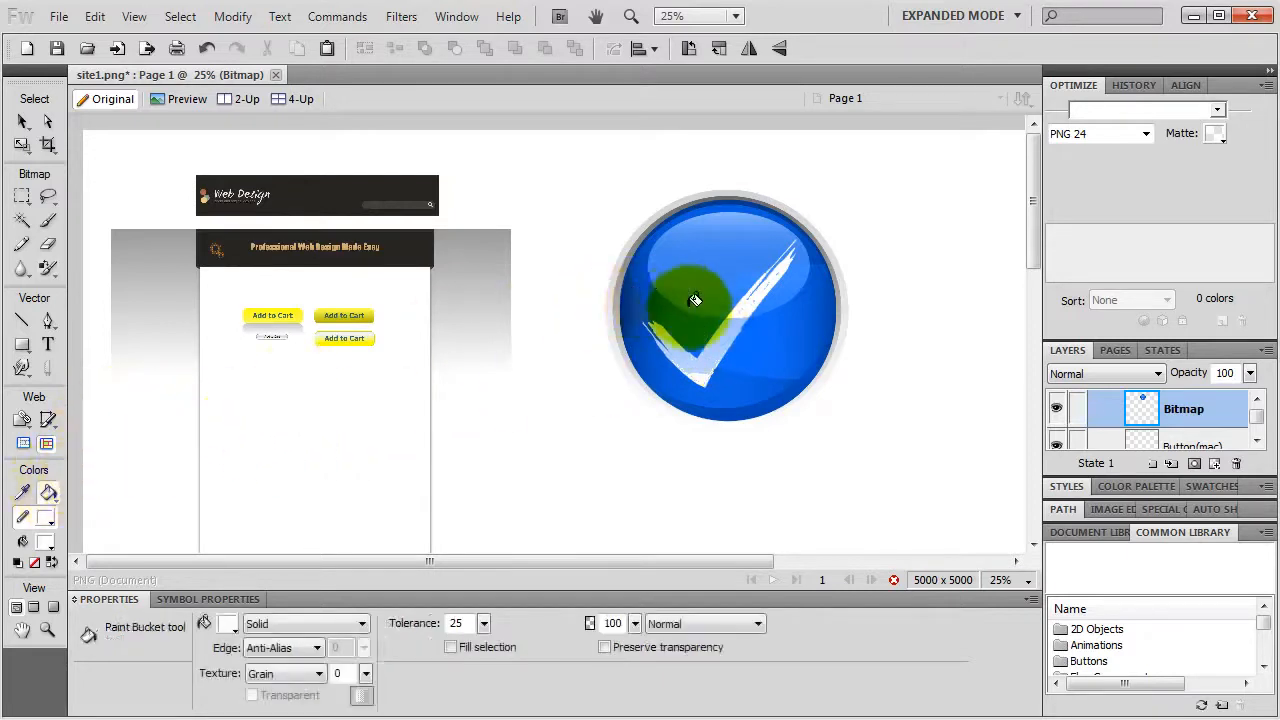
click(228, 624)
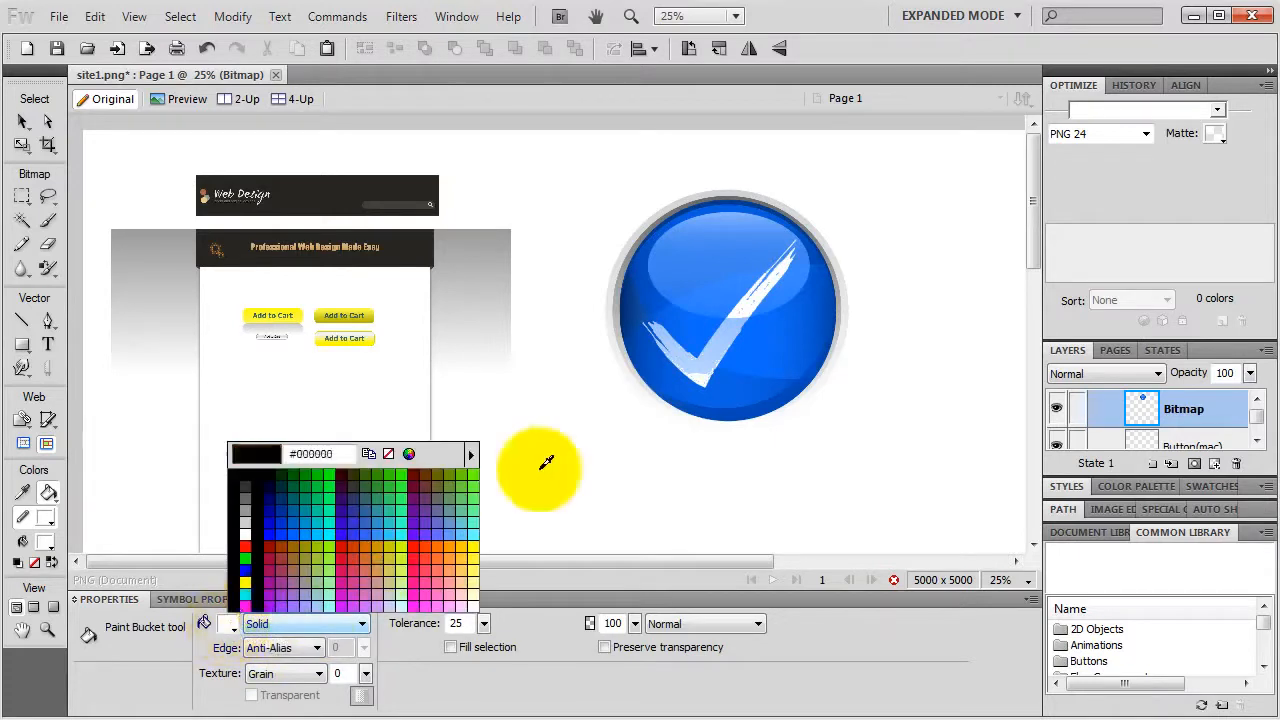
click(751, 296)
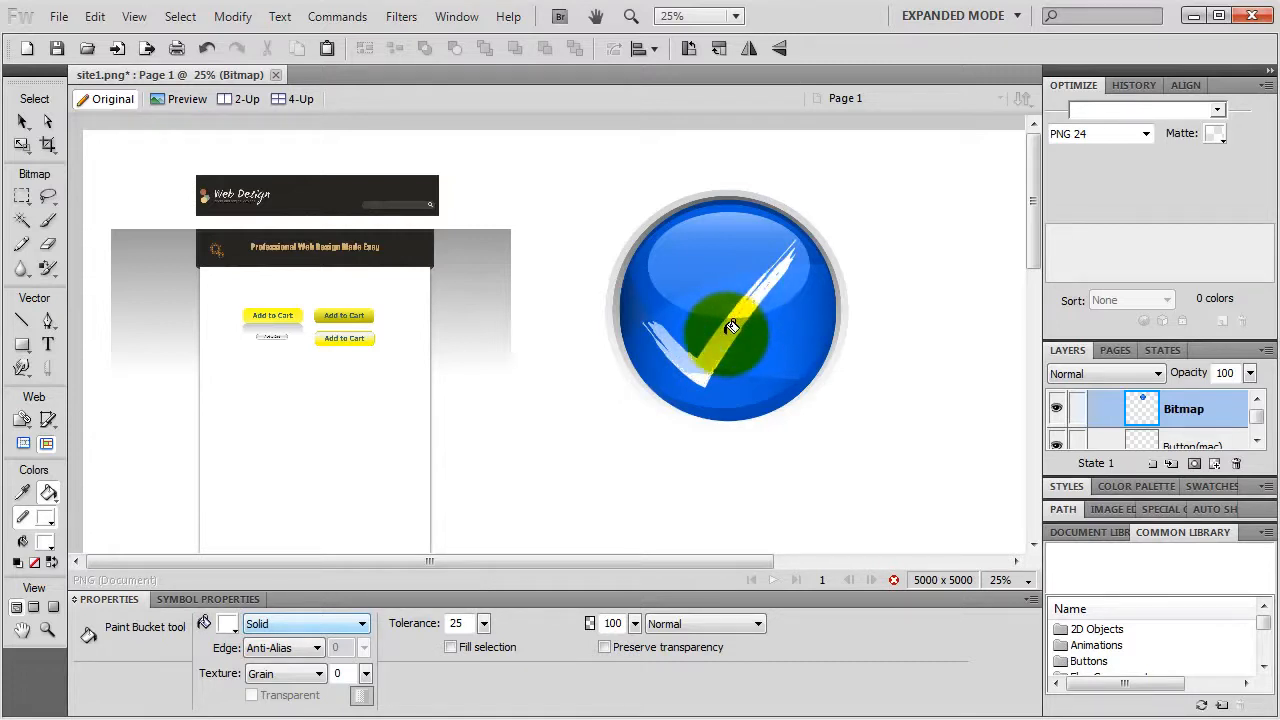
key(ctrl+z)
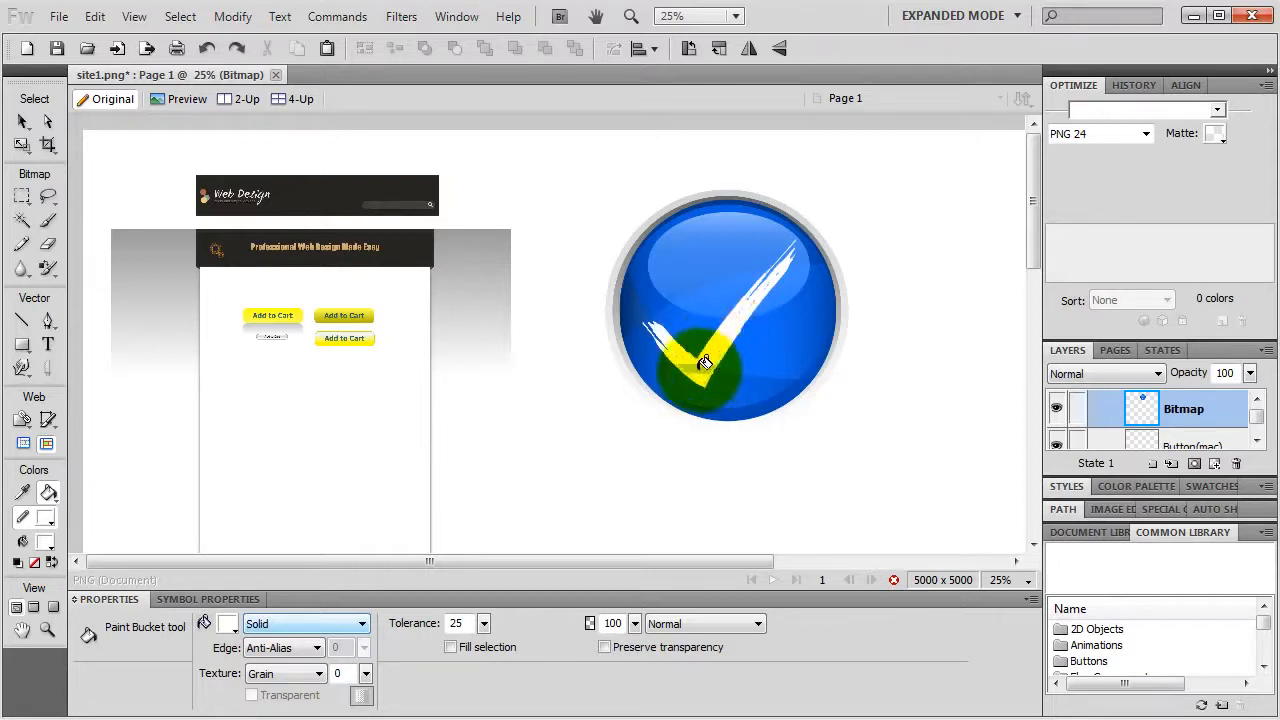
click(704, 362)
click(23, 121)
click(726, 230)
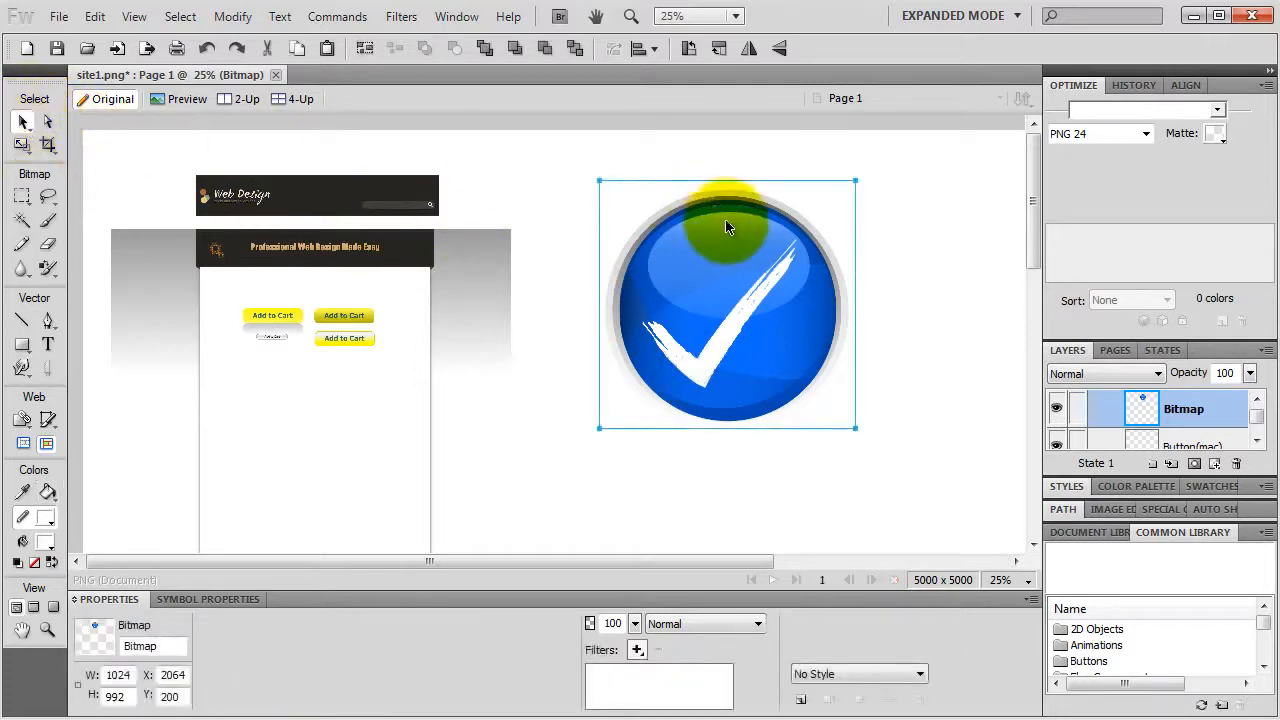
Step: Paint over the remaining specks inside the checkmark with a white 1-Pixel Soft brush of size 18
key(ctrl+equal)
key(ctrl+equal)
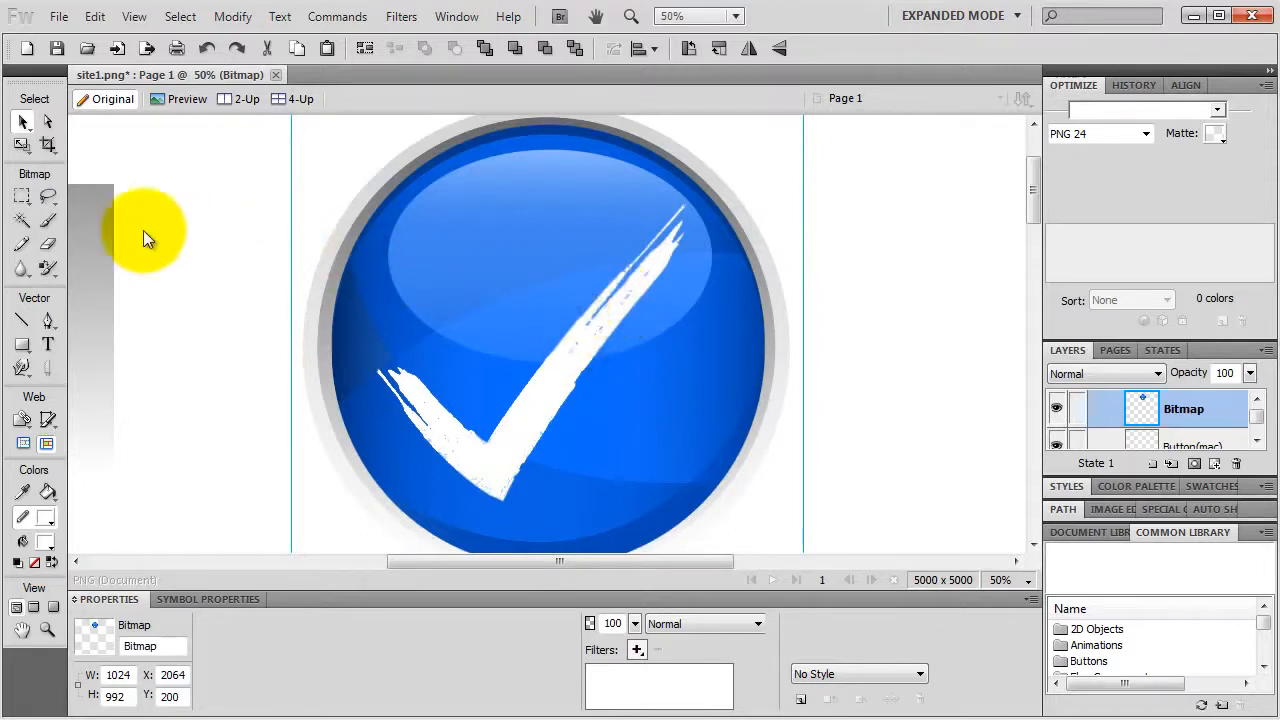
click(48, 224)
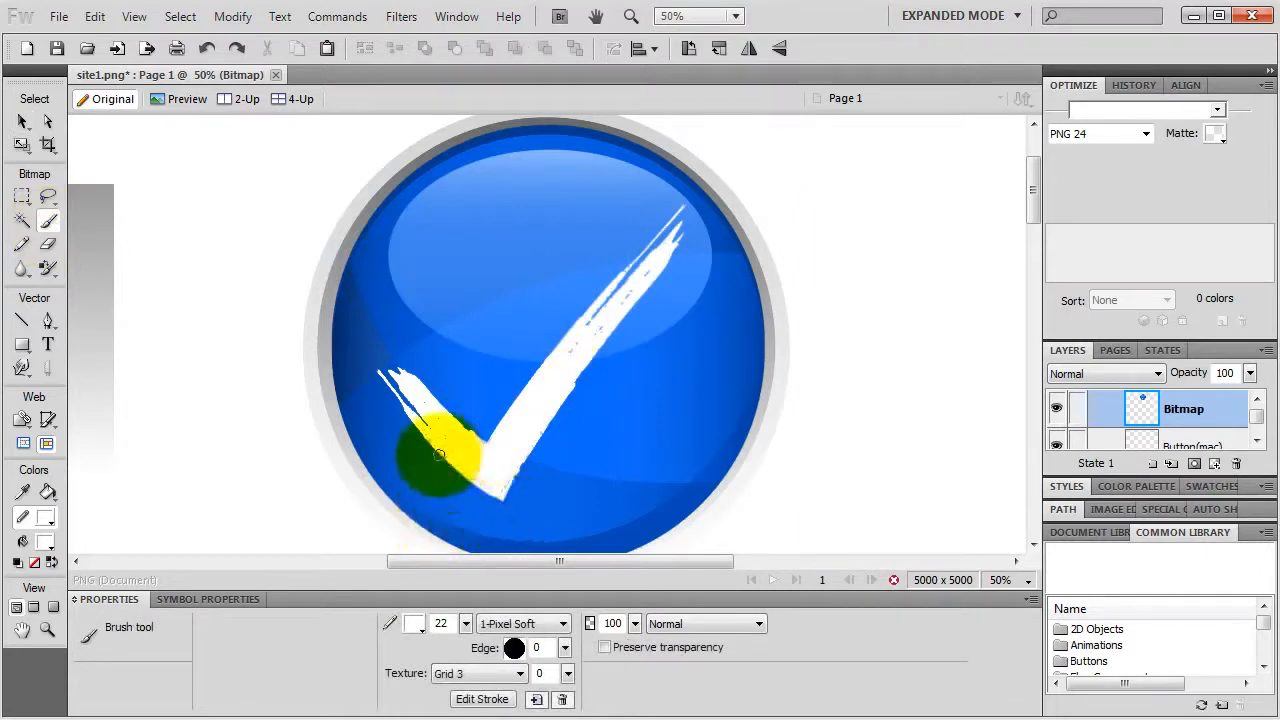
click(416, 623)
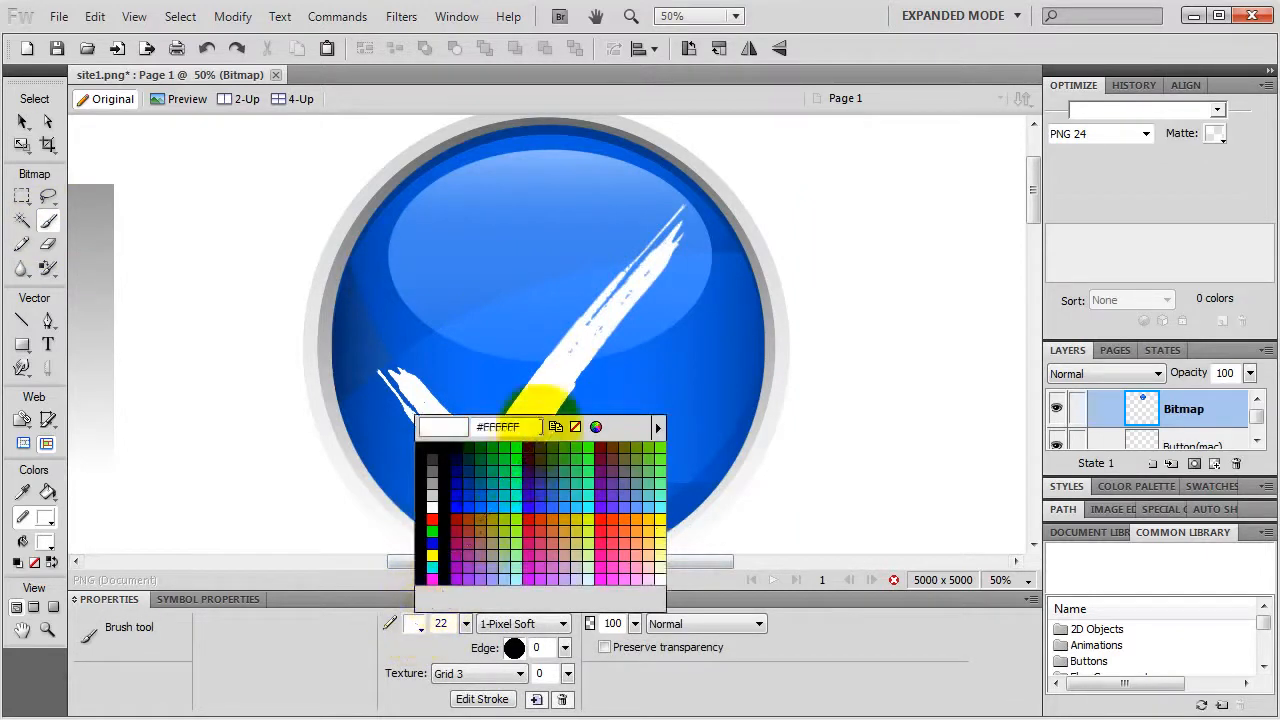
click(562, 348)
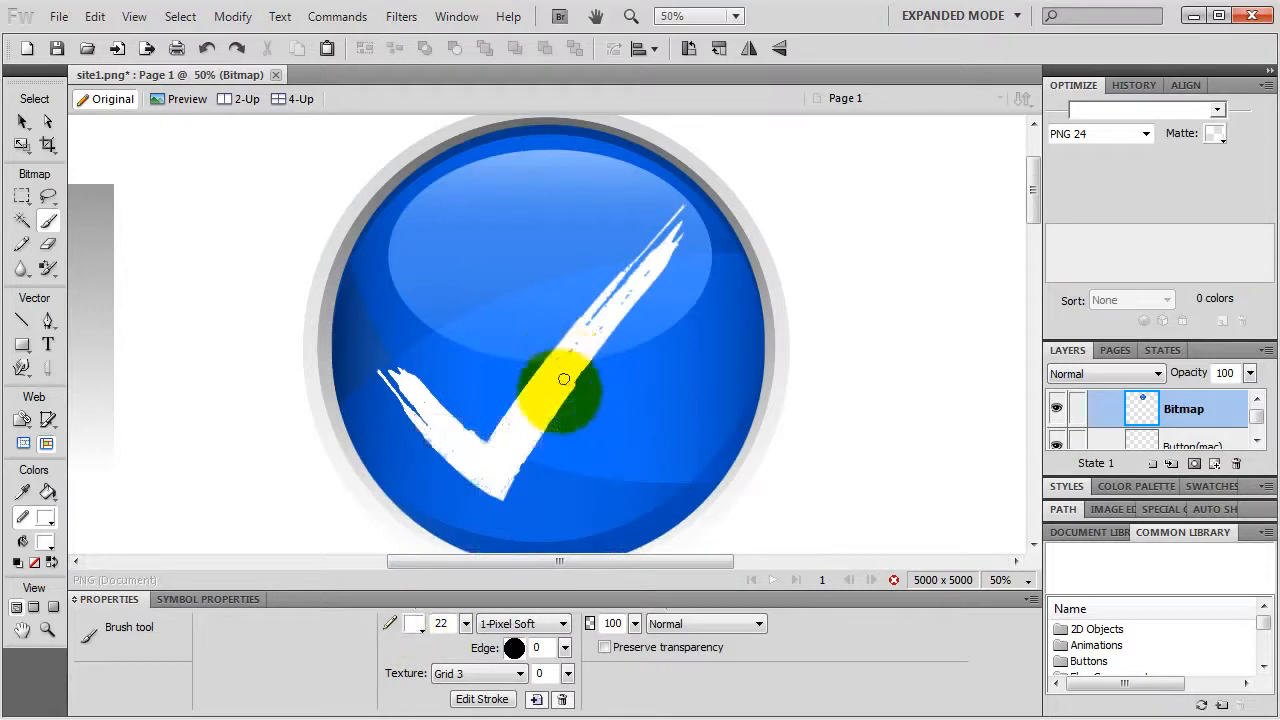
click(468, 623)
drag(470, 625, 468, 621)
click(519, 432)
mouse_move(519, 432)
mouse_down()
mouse_move(574, 338)
mouse_move(625, 309)
mouse_move(620, 296)
mouse_move(650, 272)
mouse_move(441, 439)
mouse_move(456, 432)
mouse_move(434, 430)
mouse_move(428, 402)
mouse_move(432, 446)
mouse_move(432, 432)
mouse_move(445, 440)
mouse_move(430, 432)
mouse_move(497, 467)
mouse_up()
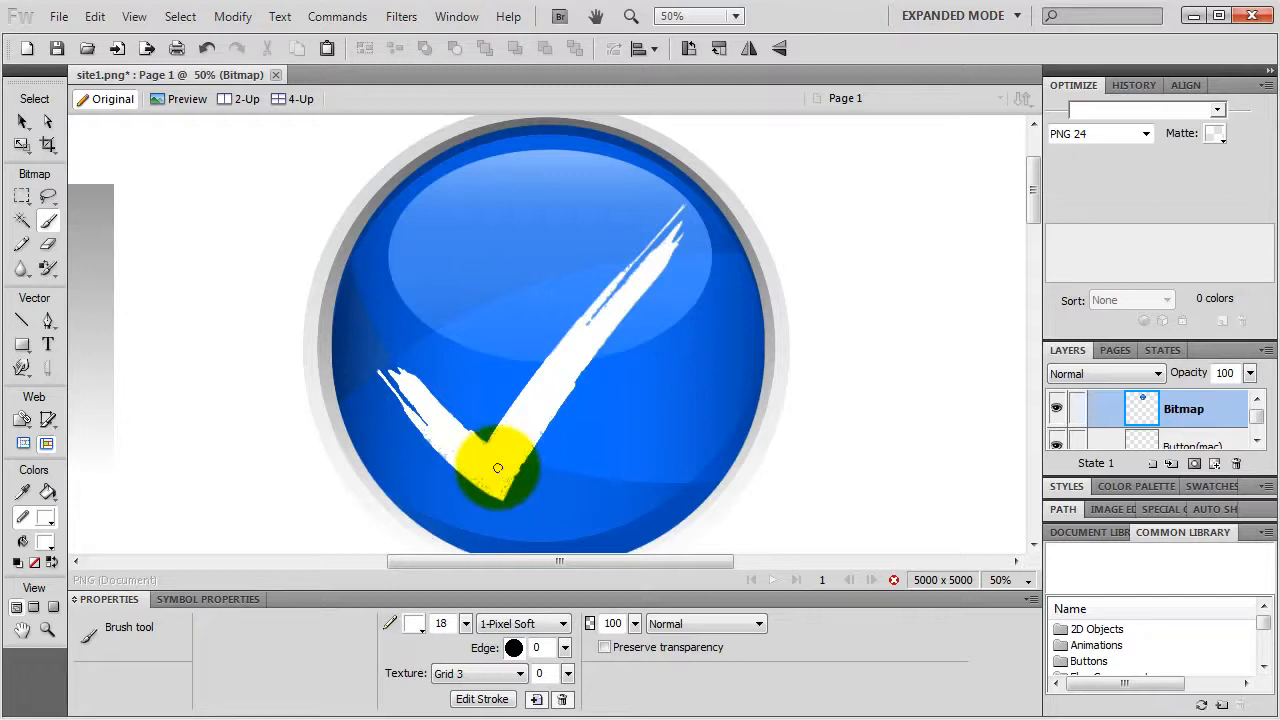
click(22, 120)
click(243, 214)
click(648, 312)
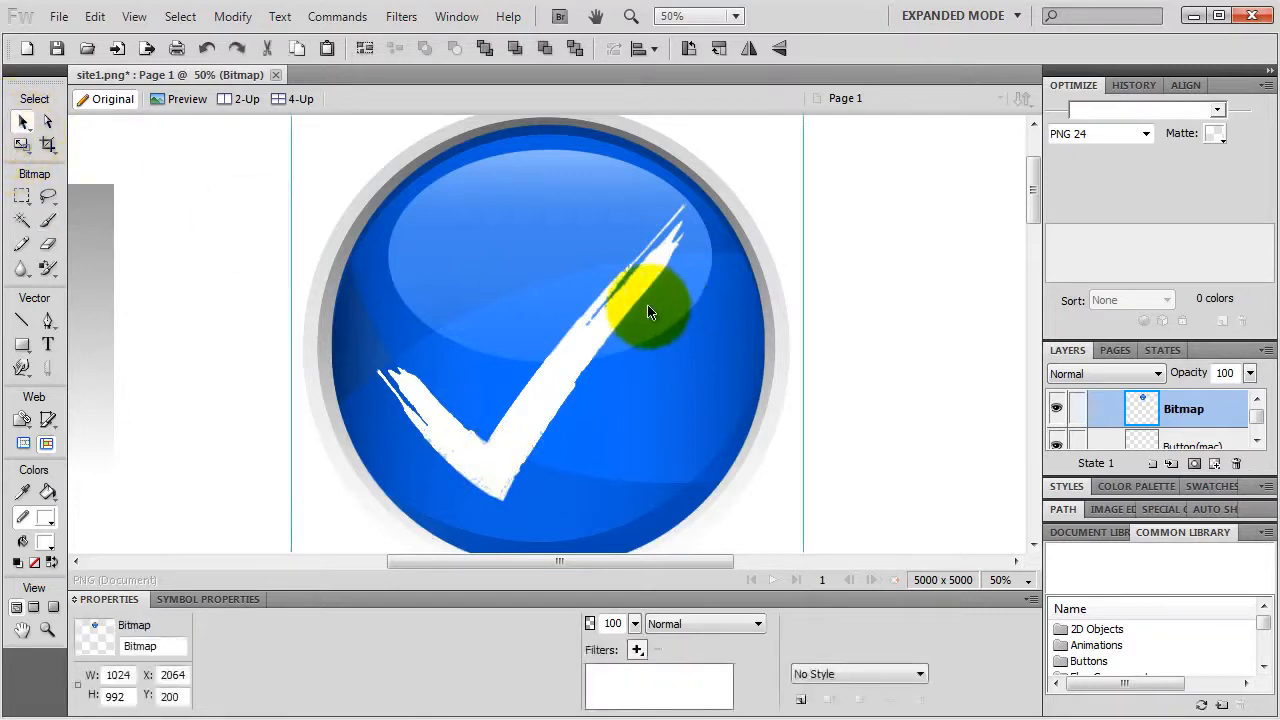
Step: Deselect the checkmark image and make the document's canvas transparent
key(ctrl+minus)
key(ctrl+minus)
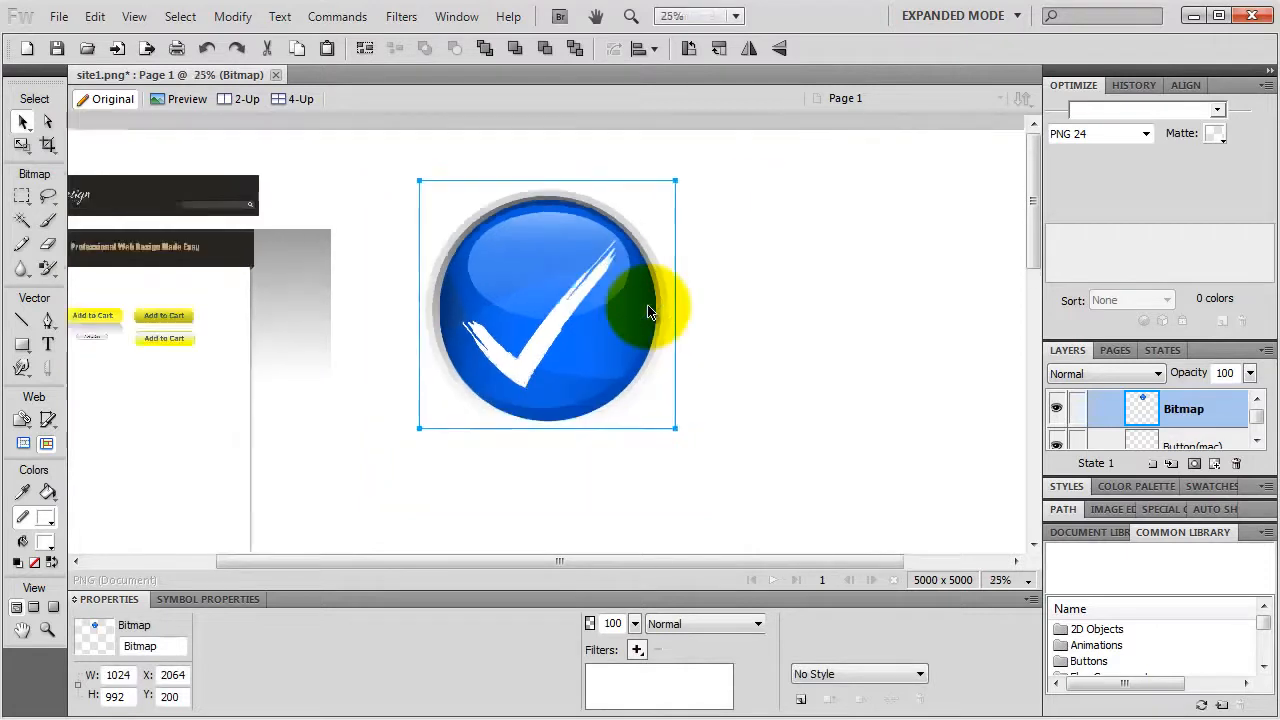
key(ctrl+equal)
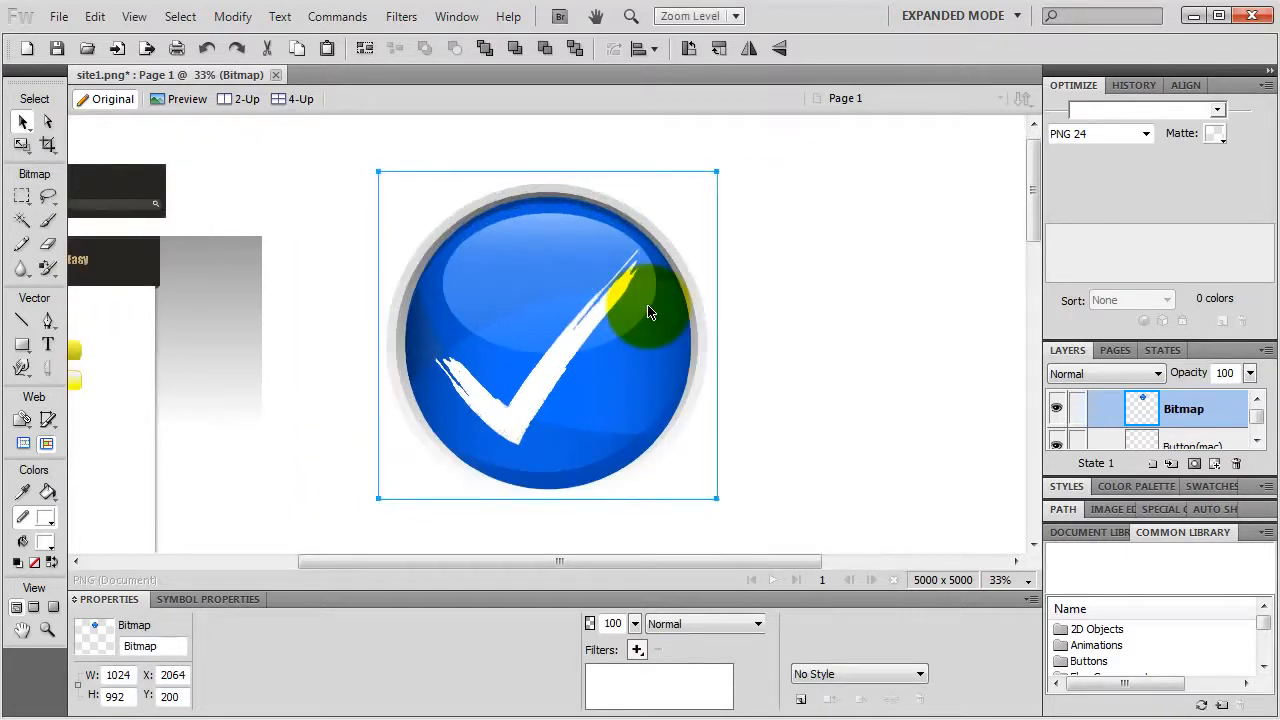
click(779, 259)
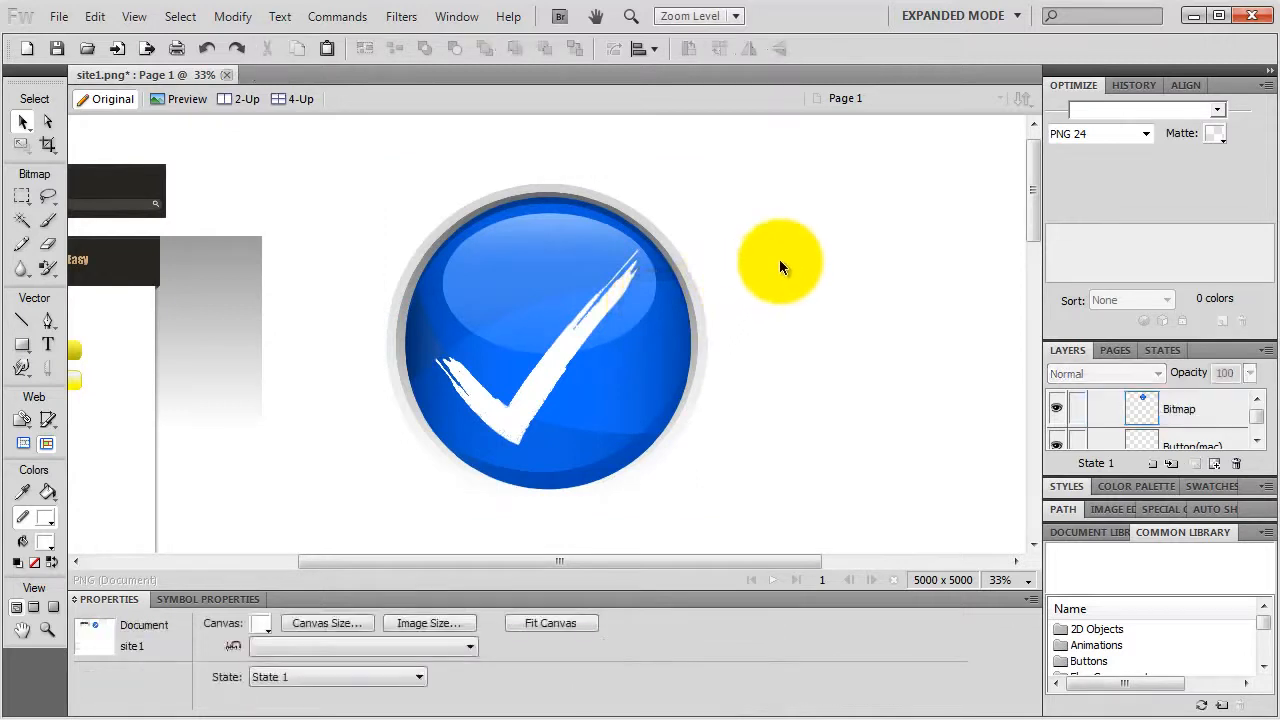
click(266, 622)
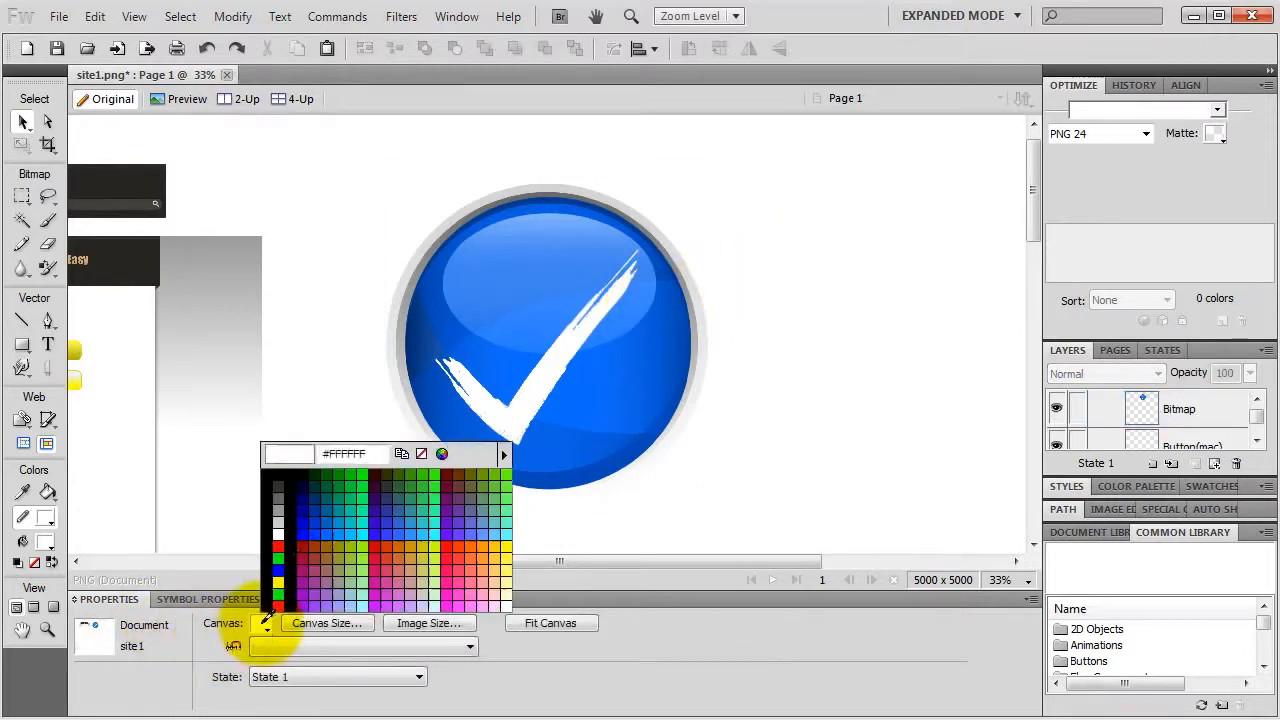
click(421, 455)
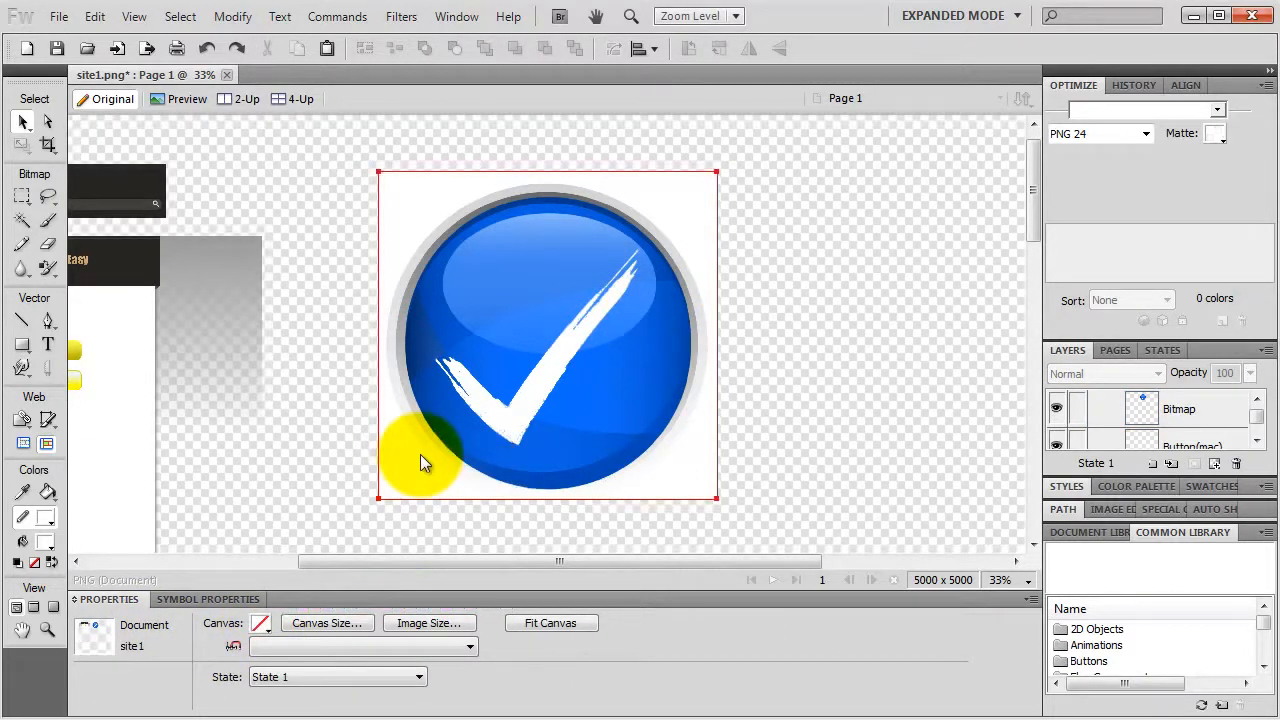
Step: Select the white background around the checkmark button with the Magic Wand at tolerance 1 and anti-aliased edge, and delete it
click(471, 258)
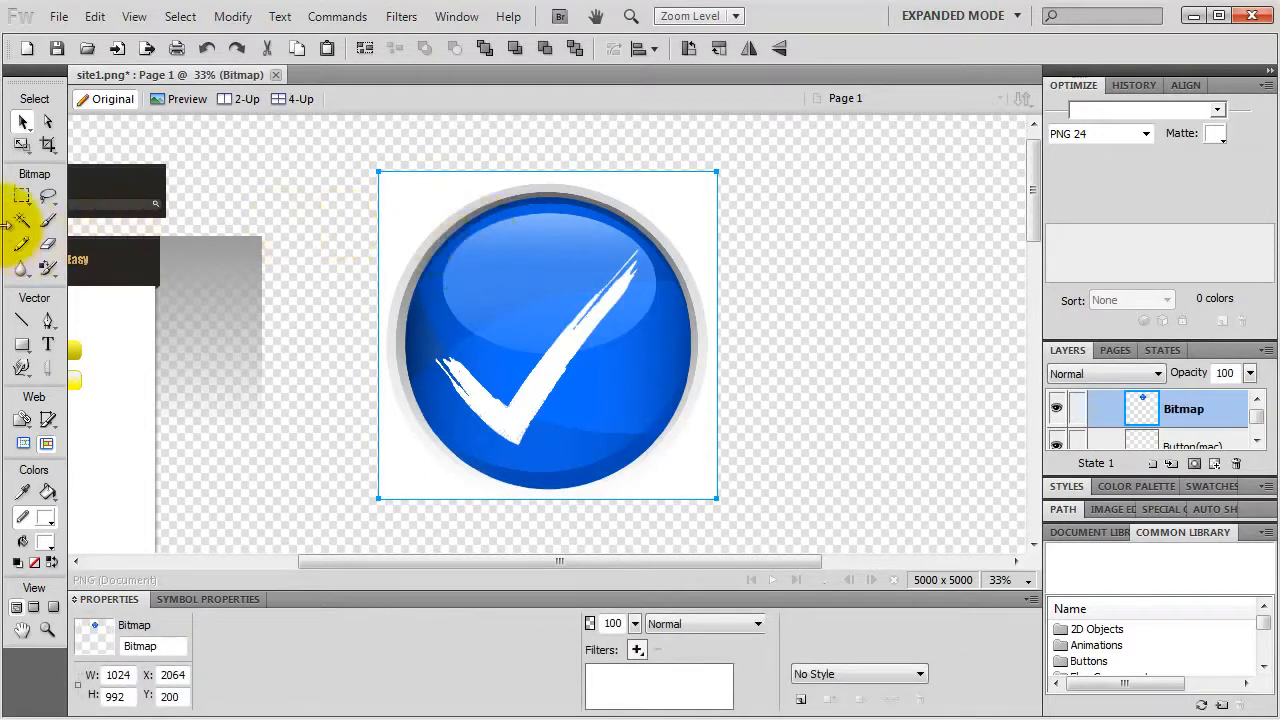
click(22, 221)
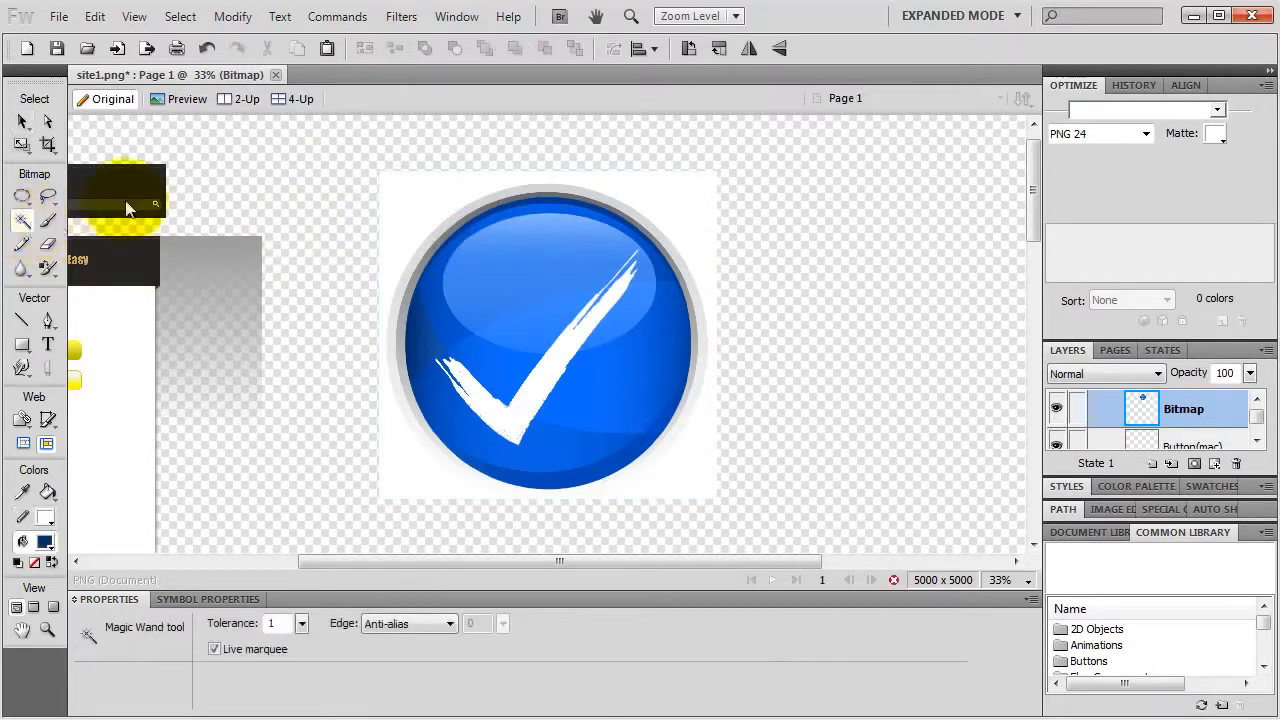
click(415, 213)
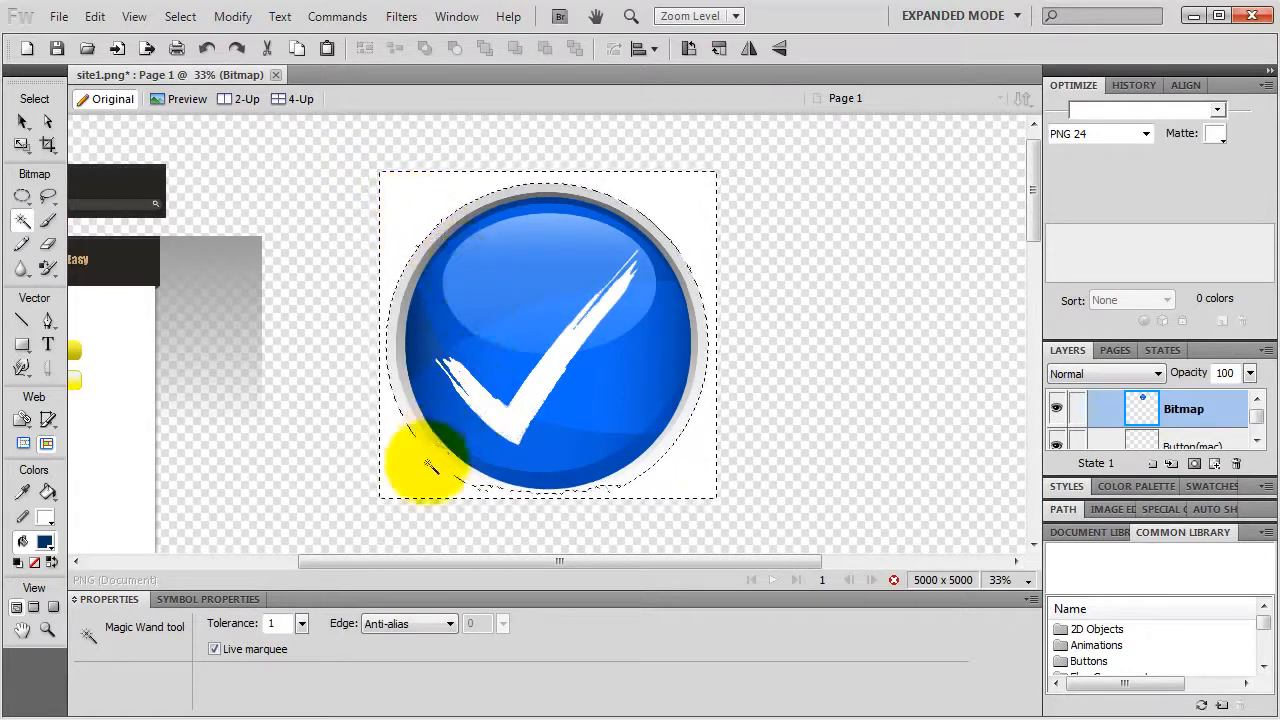
click(302, 624)
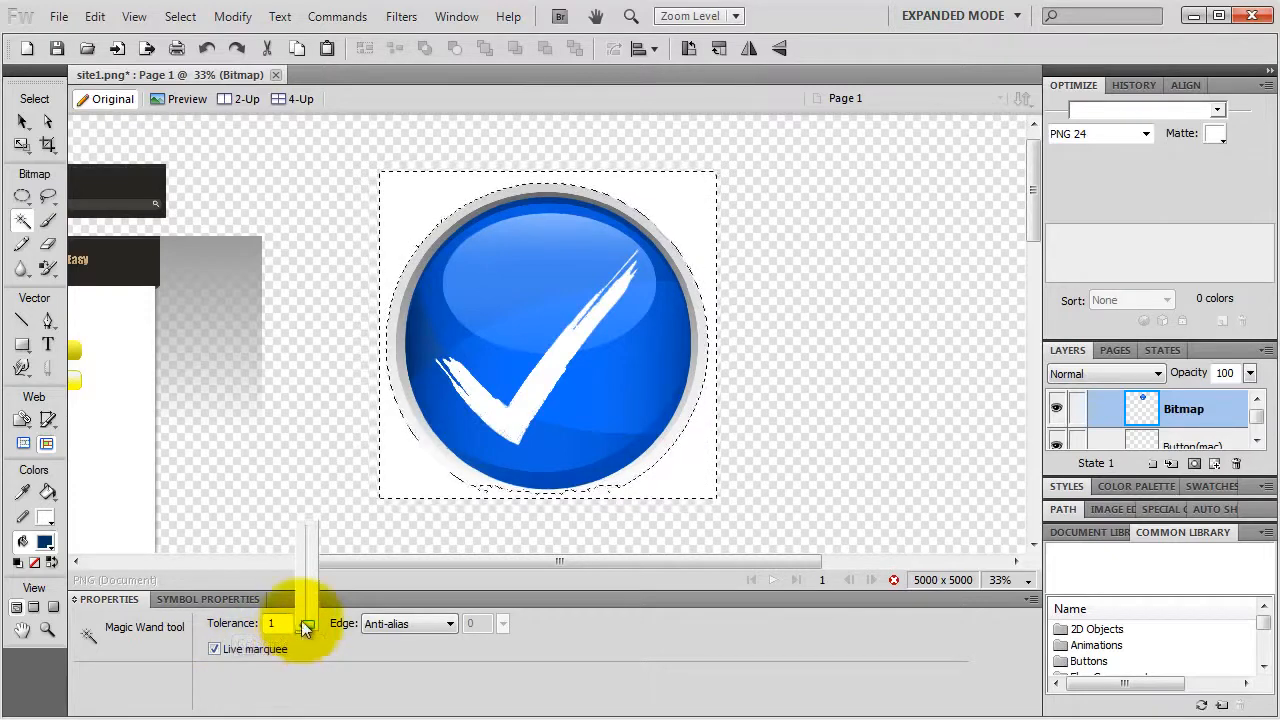
drag(302, 622, 237, 628)
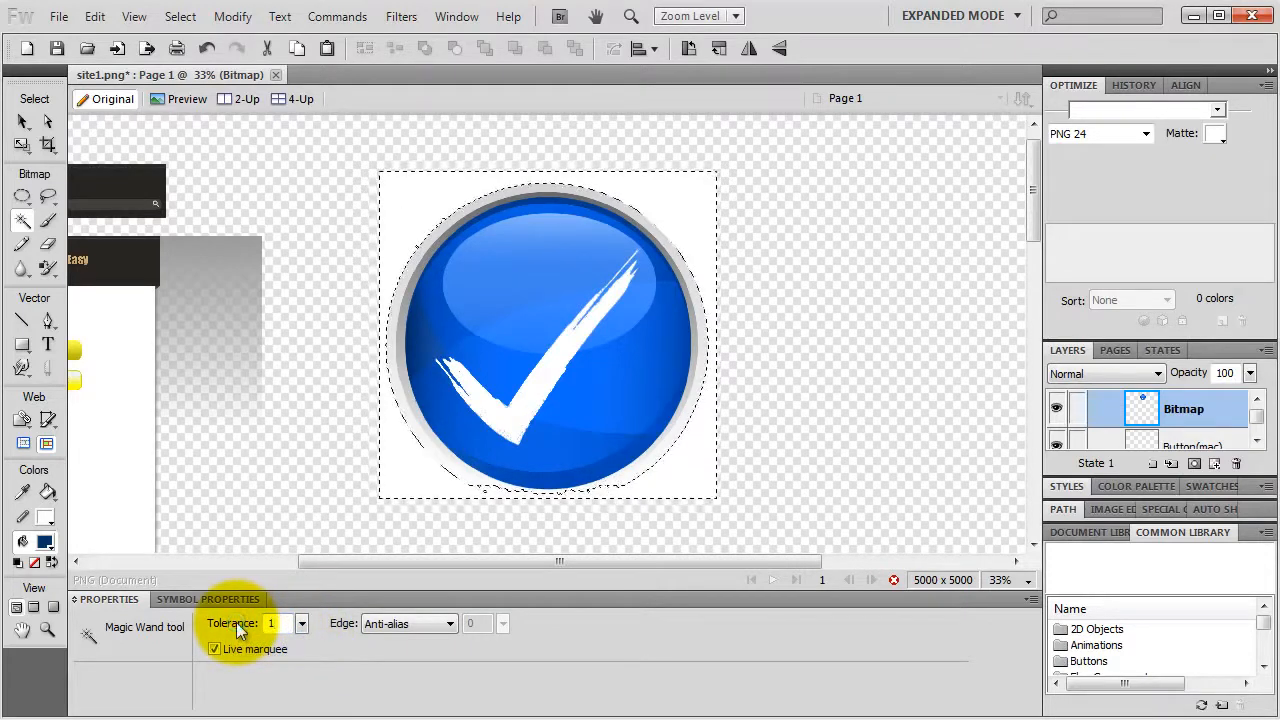
drag(281, 624, 257, 623)
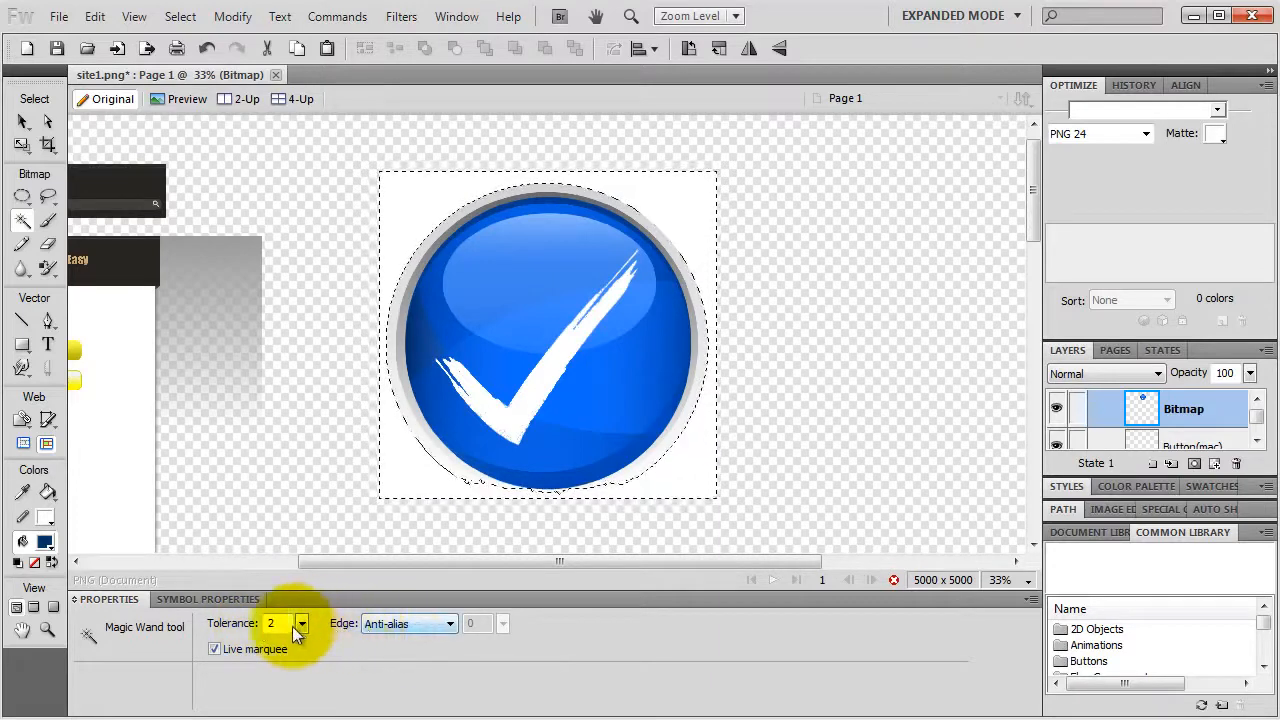
drag(292, 626, 210, 629)
text(1)
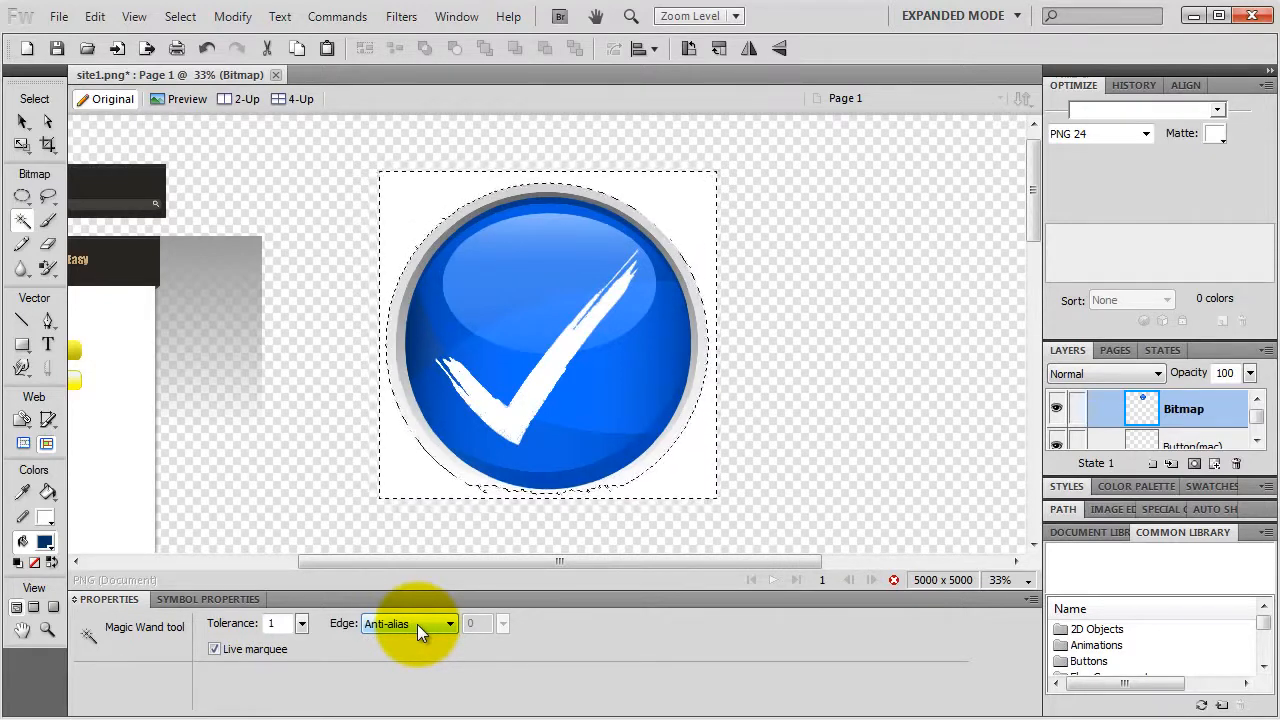
key(ctrl+z)
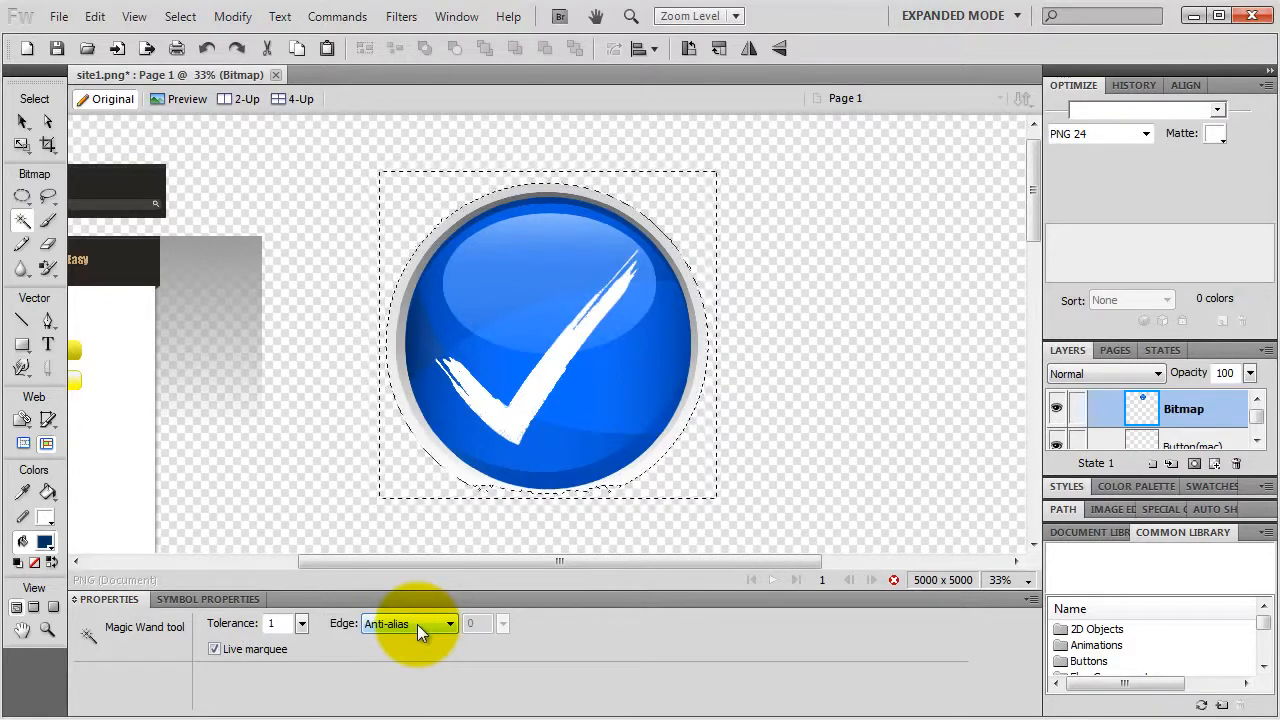
key(v)
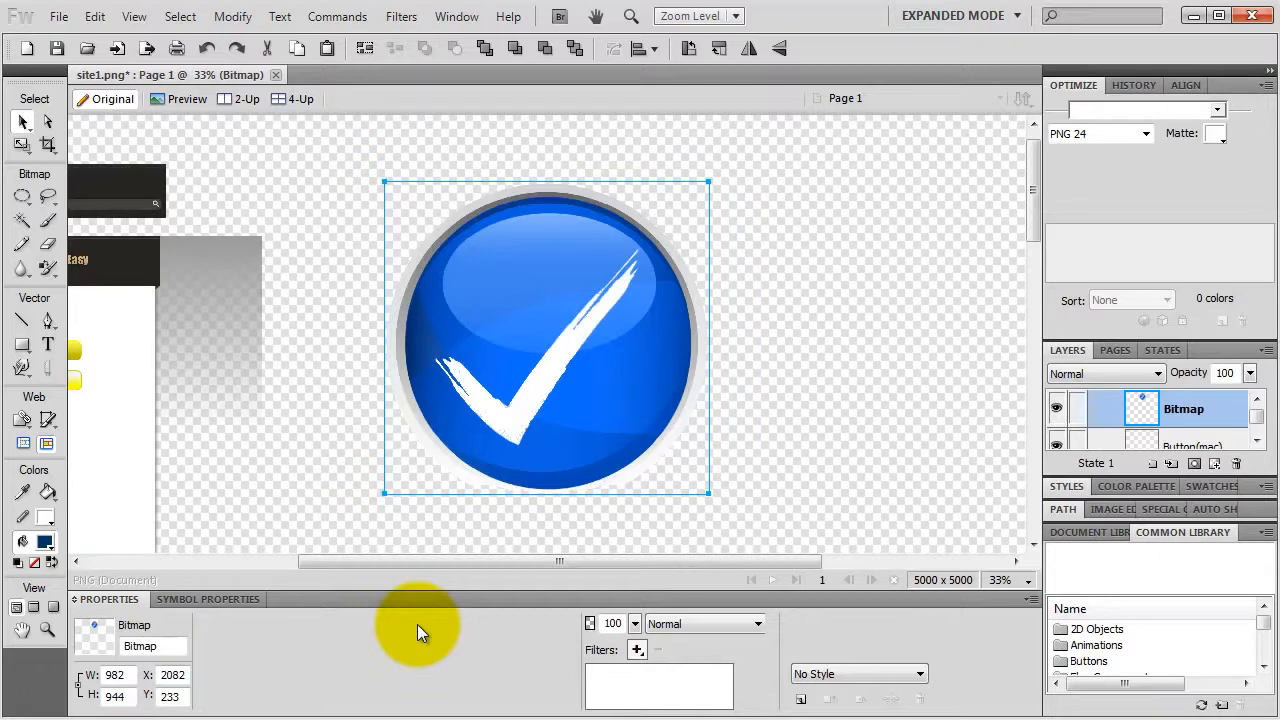
Step: Deselect the checkmark image and set the document's canvas color to black (#000000)
click(861, 371)
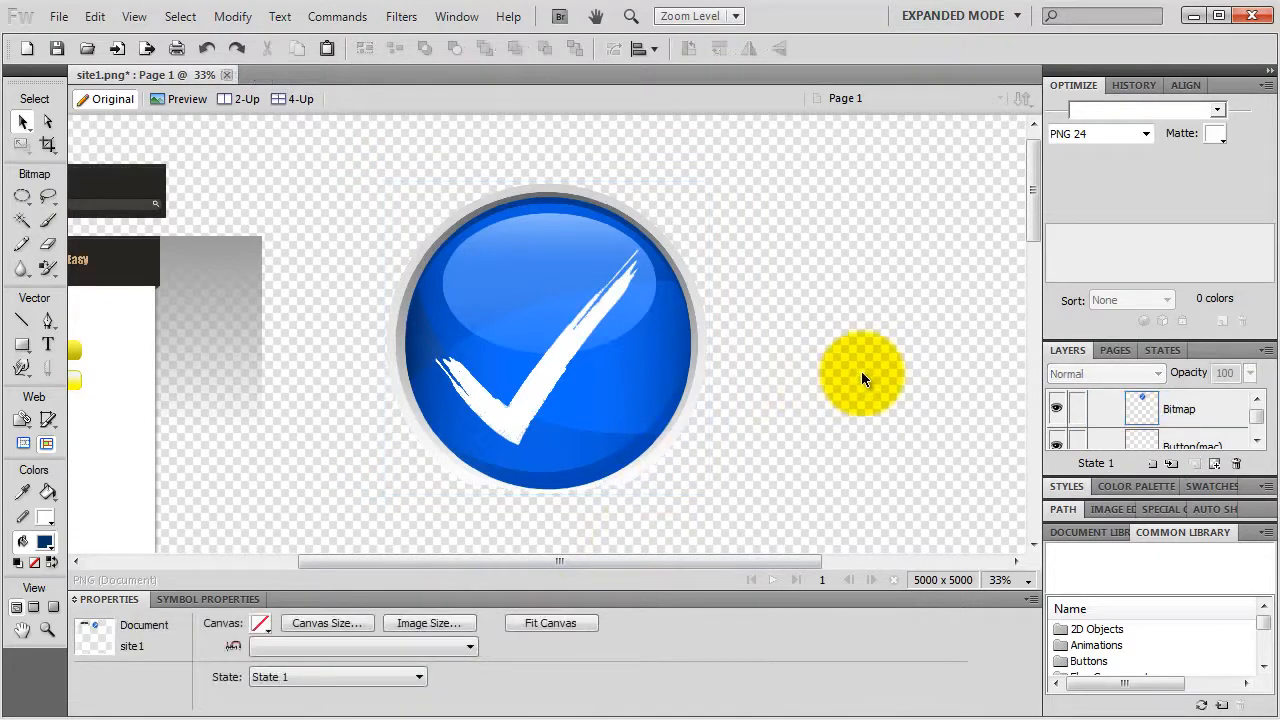
click(262, 622)
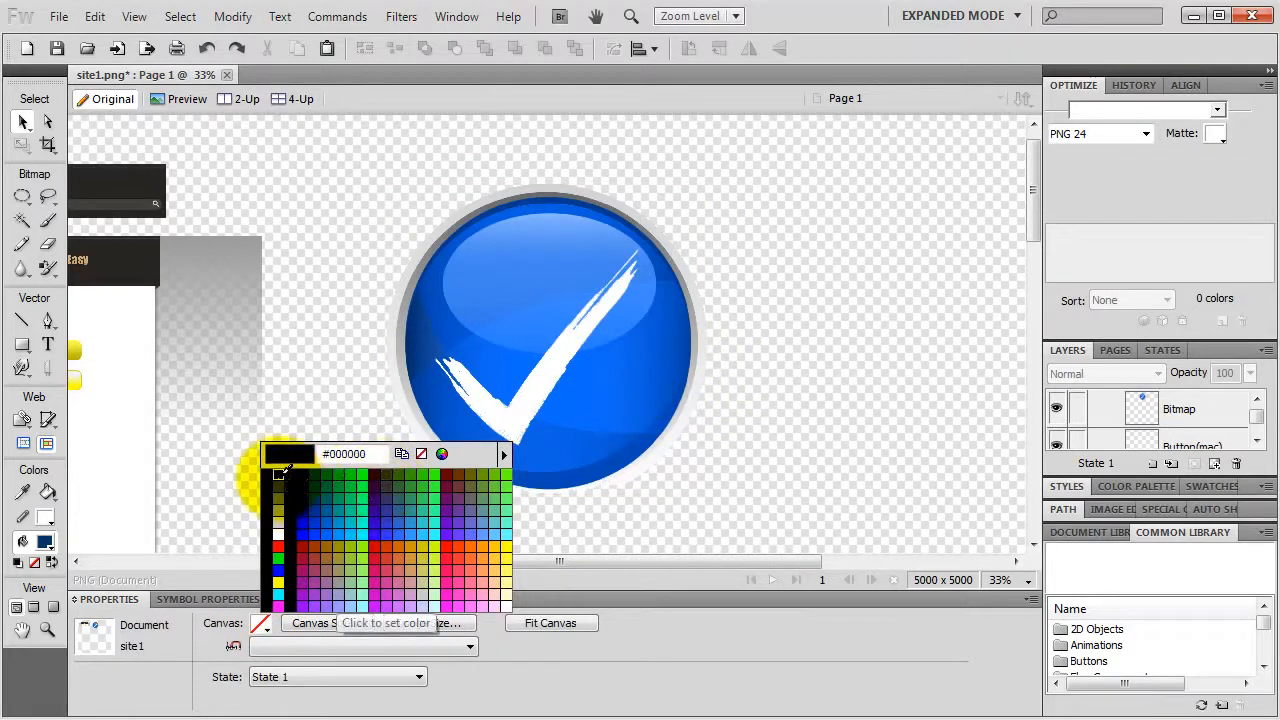
click(279, 474)
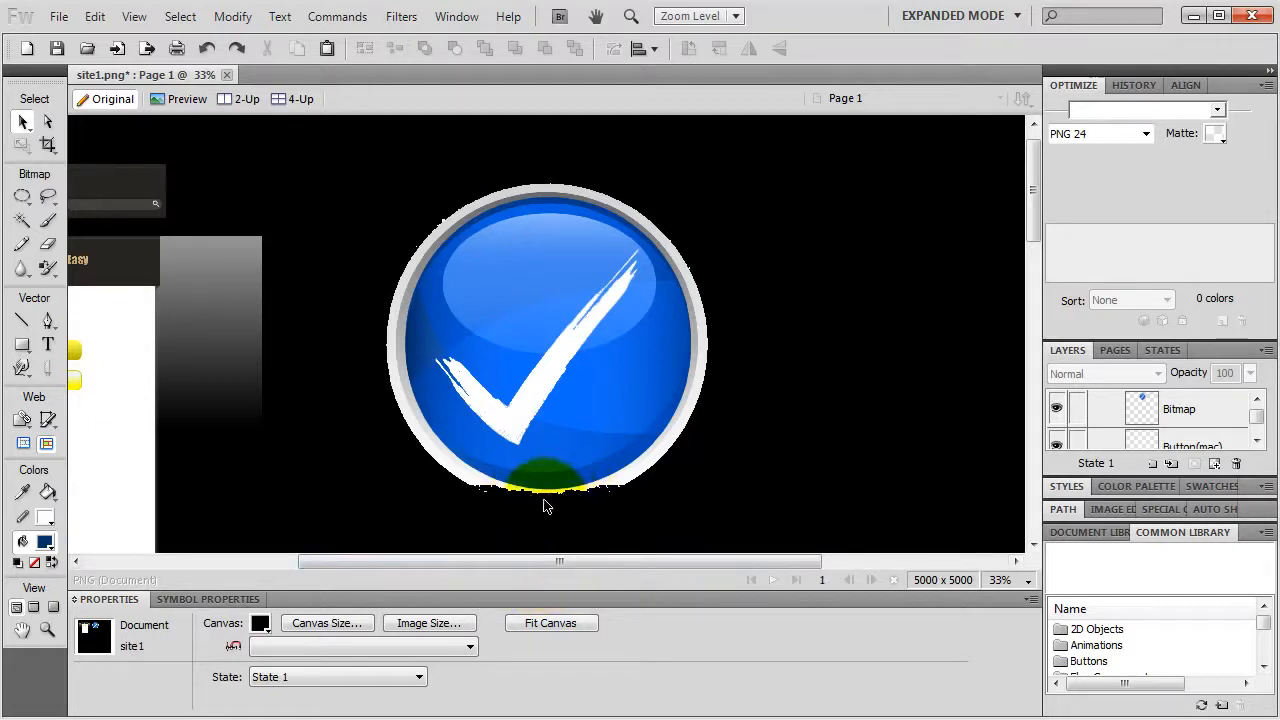
click(545, 428)
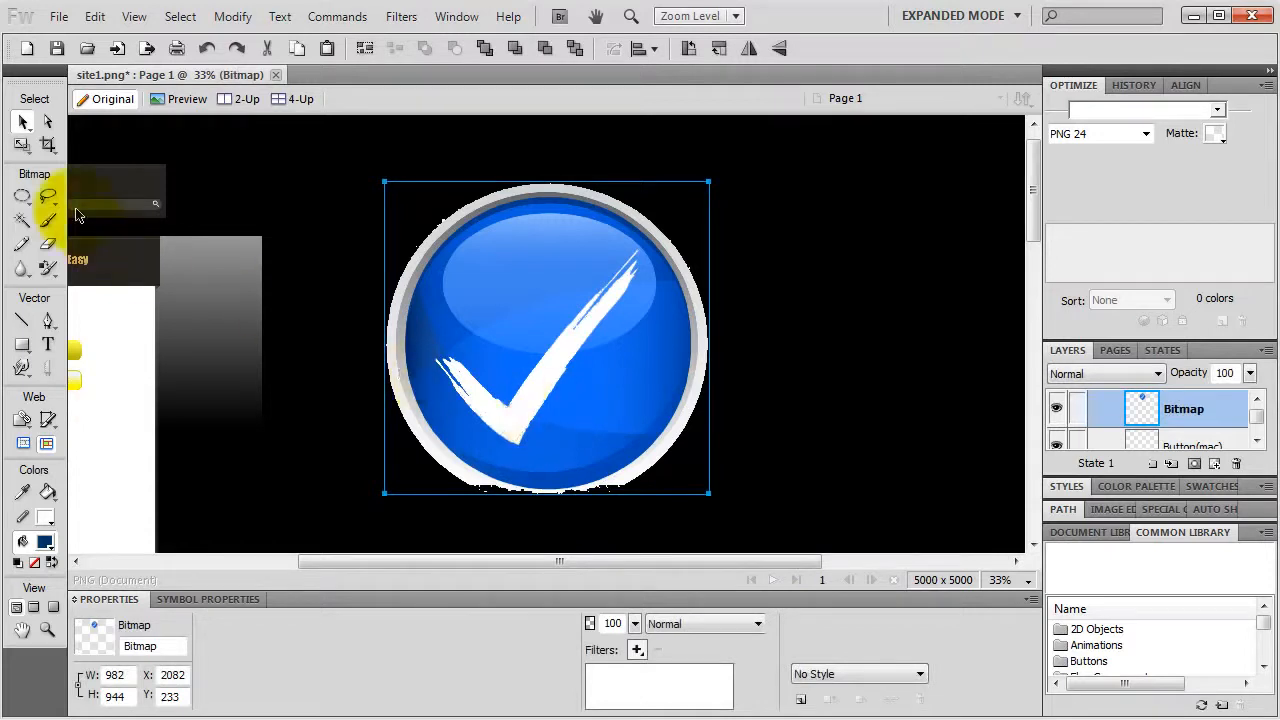
click(22, 196)
click(100, 238)
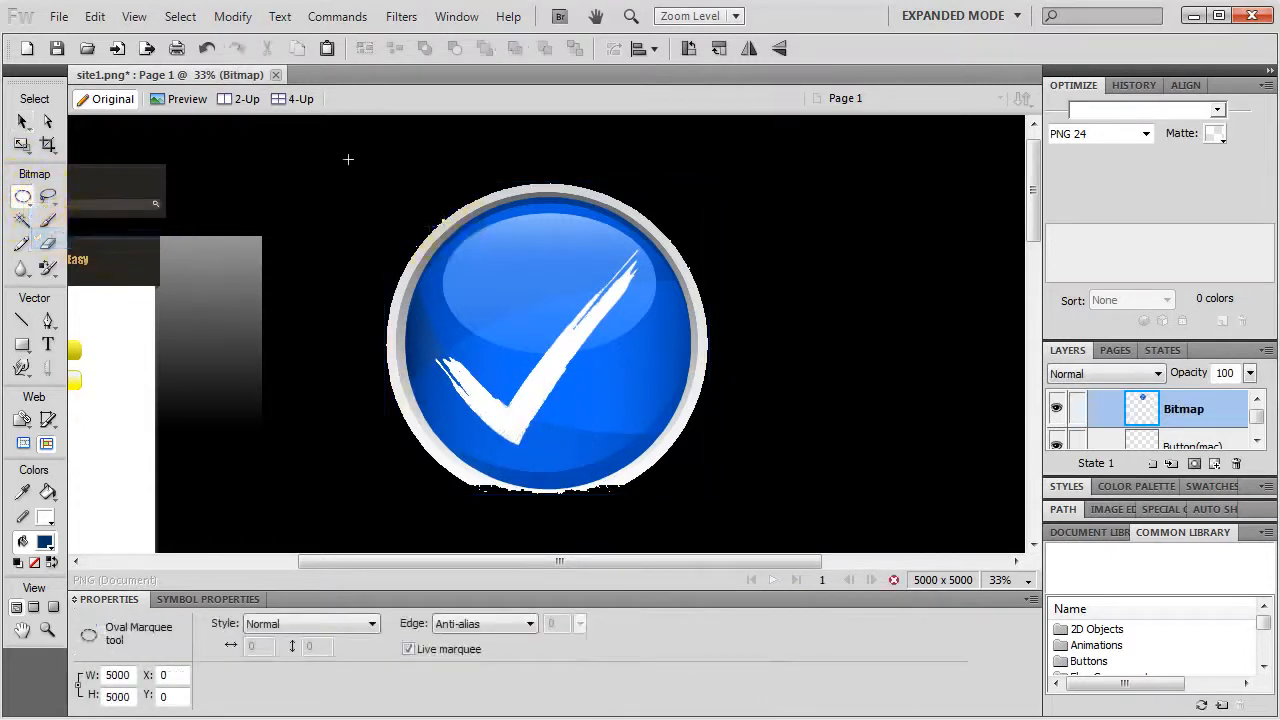
drag(371, 157, 717, 493)
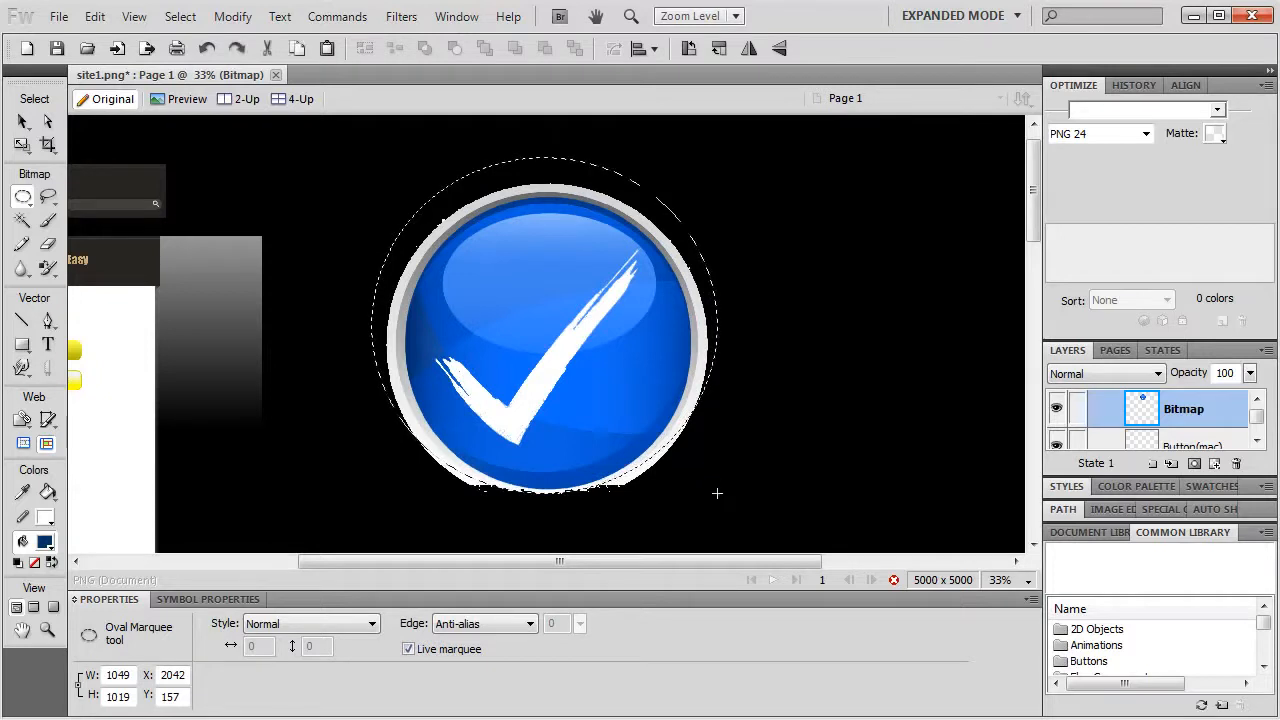
key(v)
Step: Draw an oval marquee about 1125 by 1101 px around the checkmark button, invert the selection and delete the ragged leftovers at the button's lower edge
drag(22, 196, 105, 234)
drag(360, 127, 731, 491)
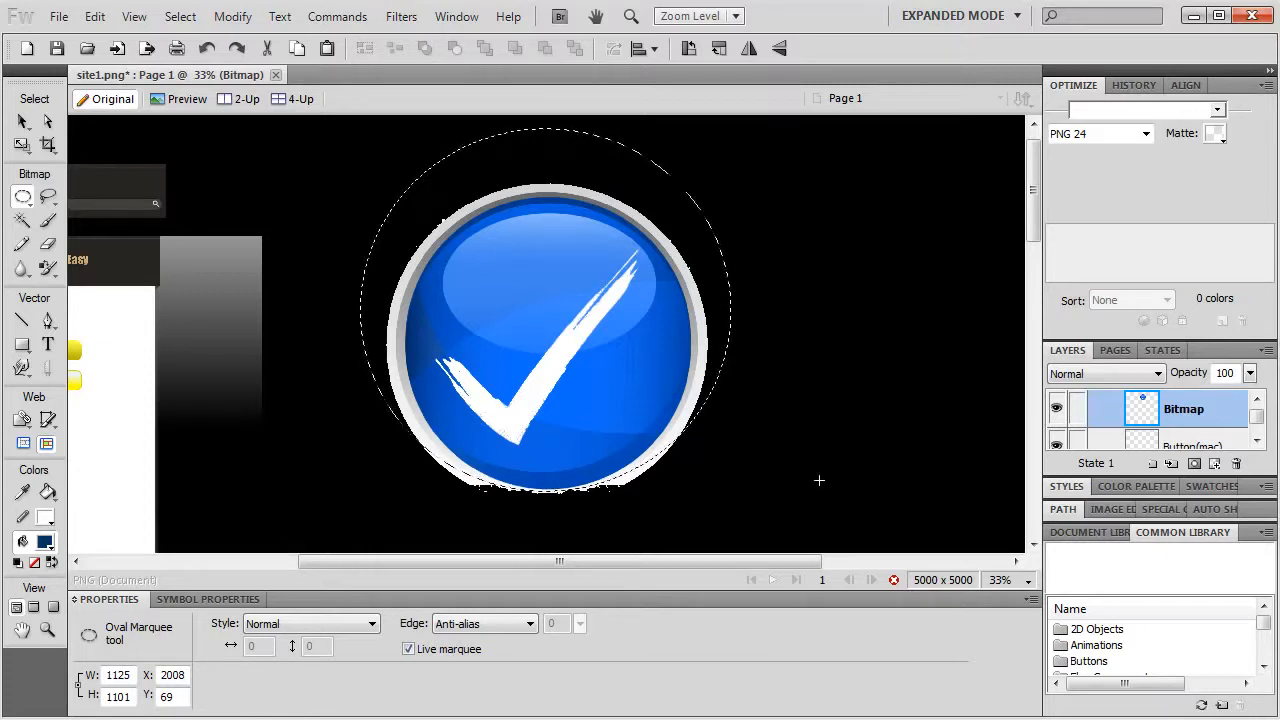
click(181, 18)
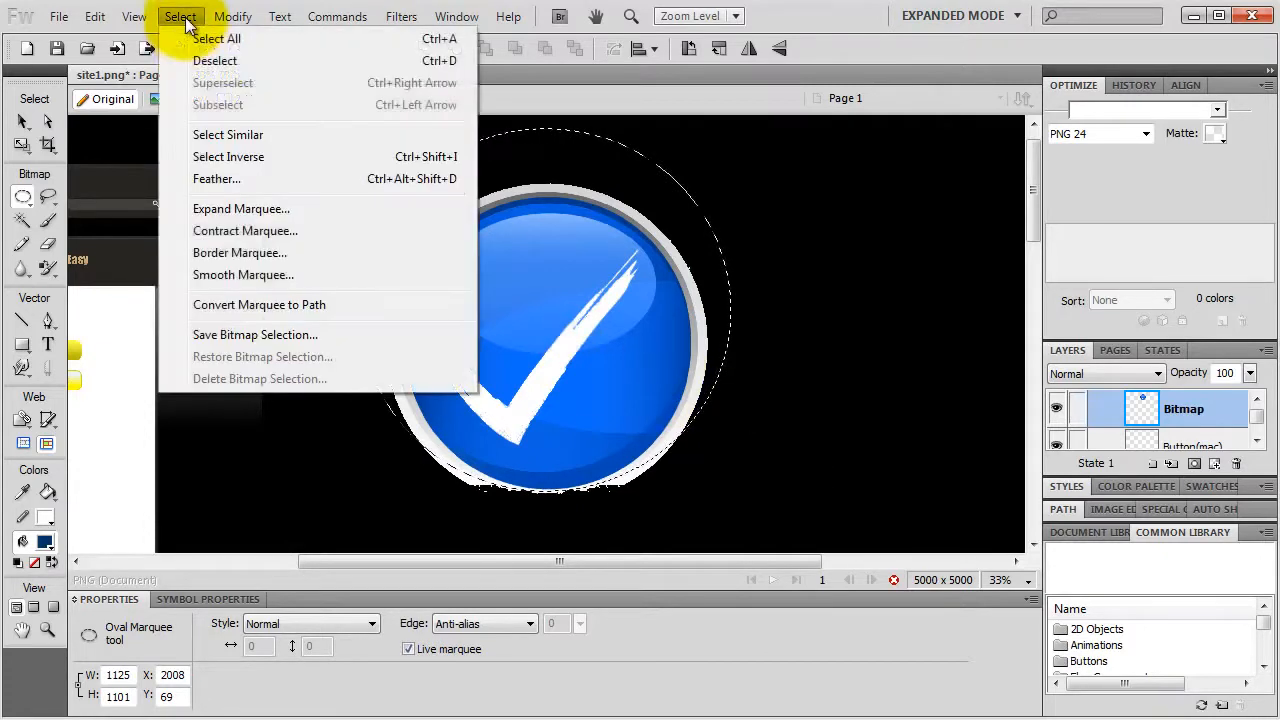
click(221, 157)
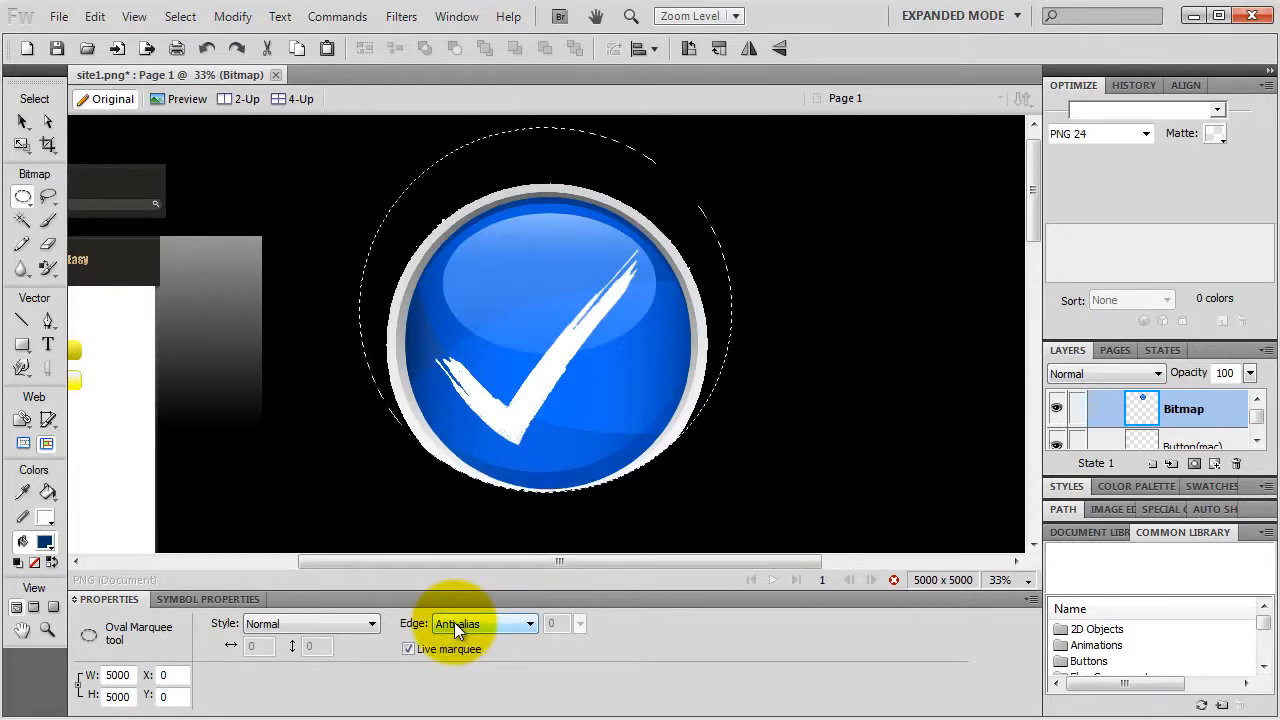
key(v)
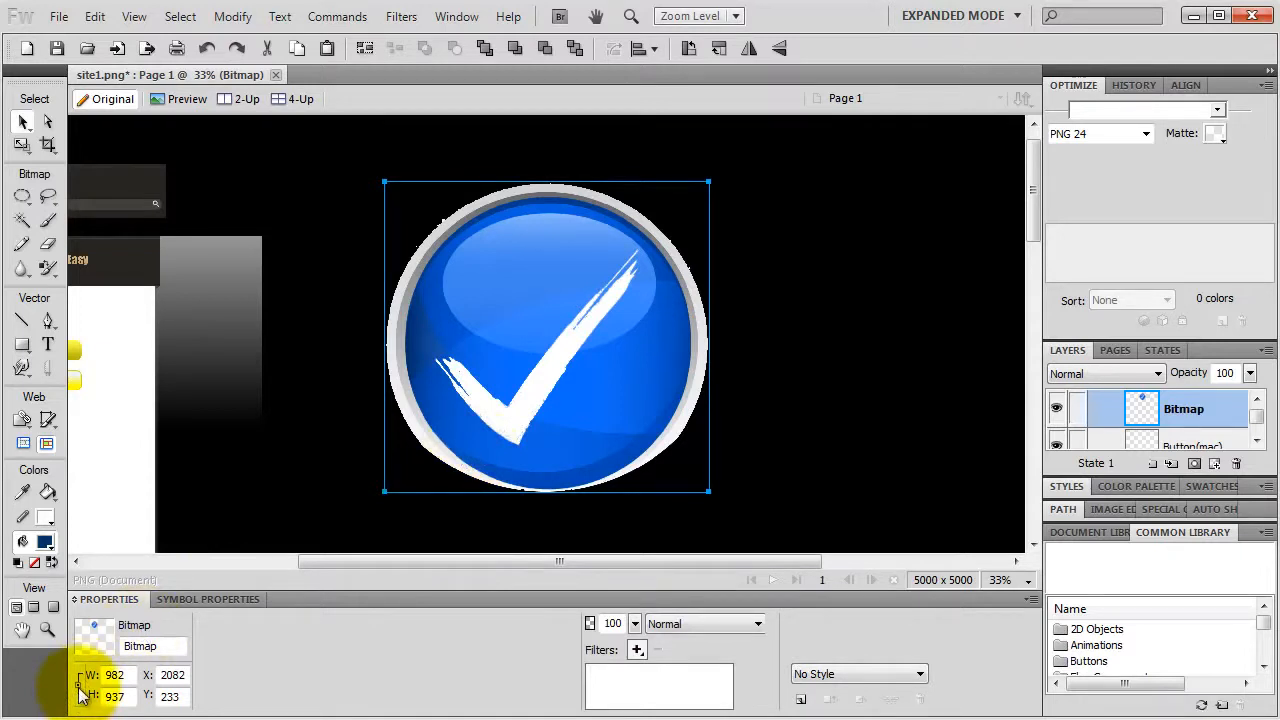
Step: Scale the checkmark button image proportionally to a width of 36 px
double_click(128, 675)
text(36)
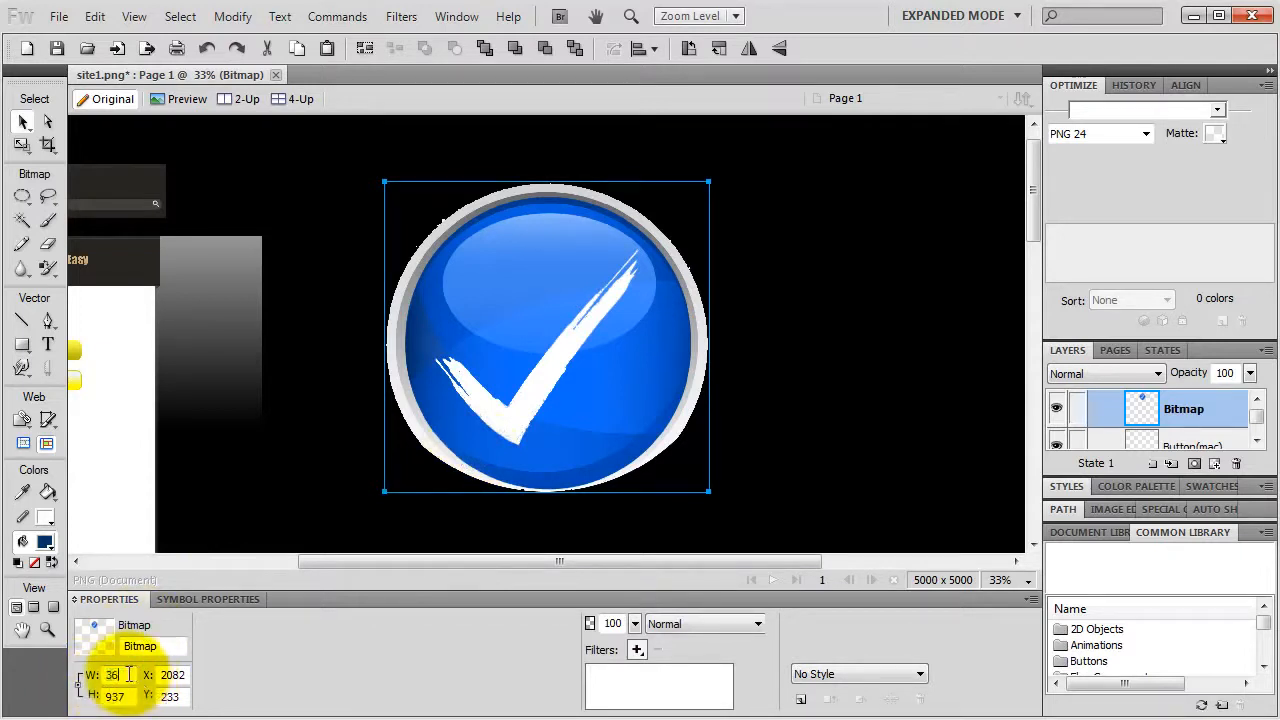
key(Return)
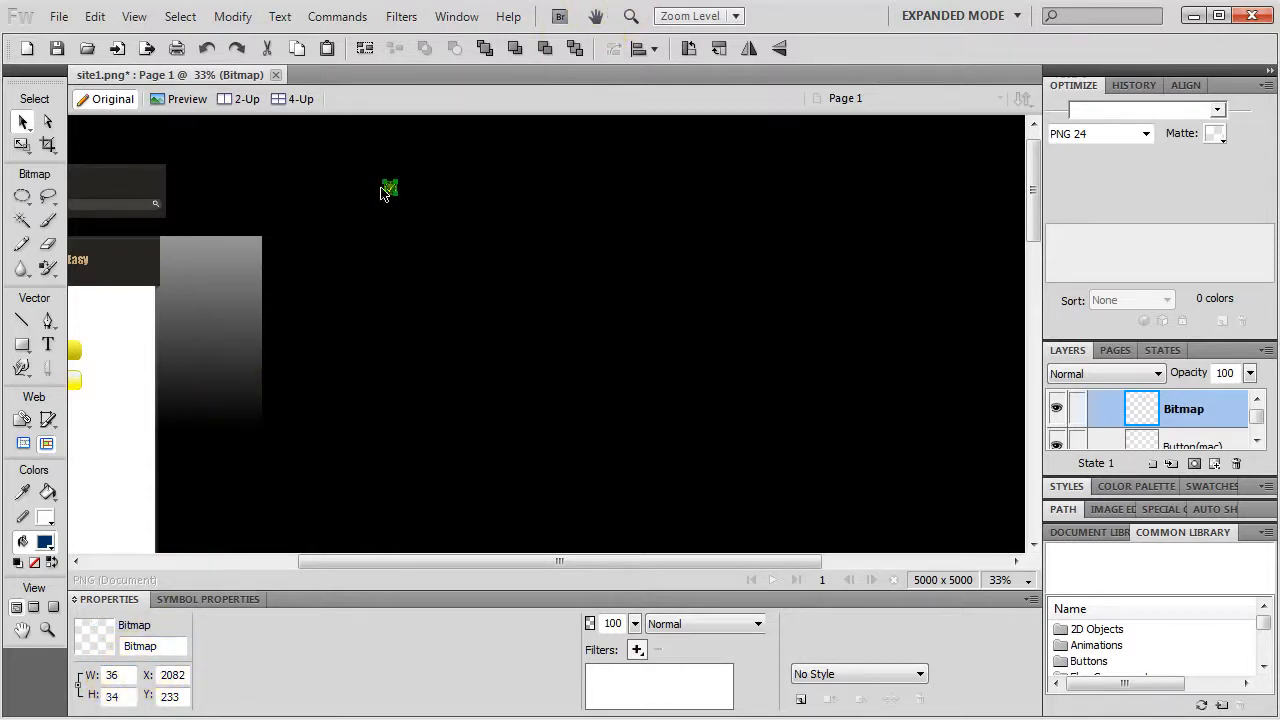
Step: Deselect the scaled checkmark image and set the black canvas back to transparent
click(737, 261)
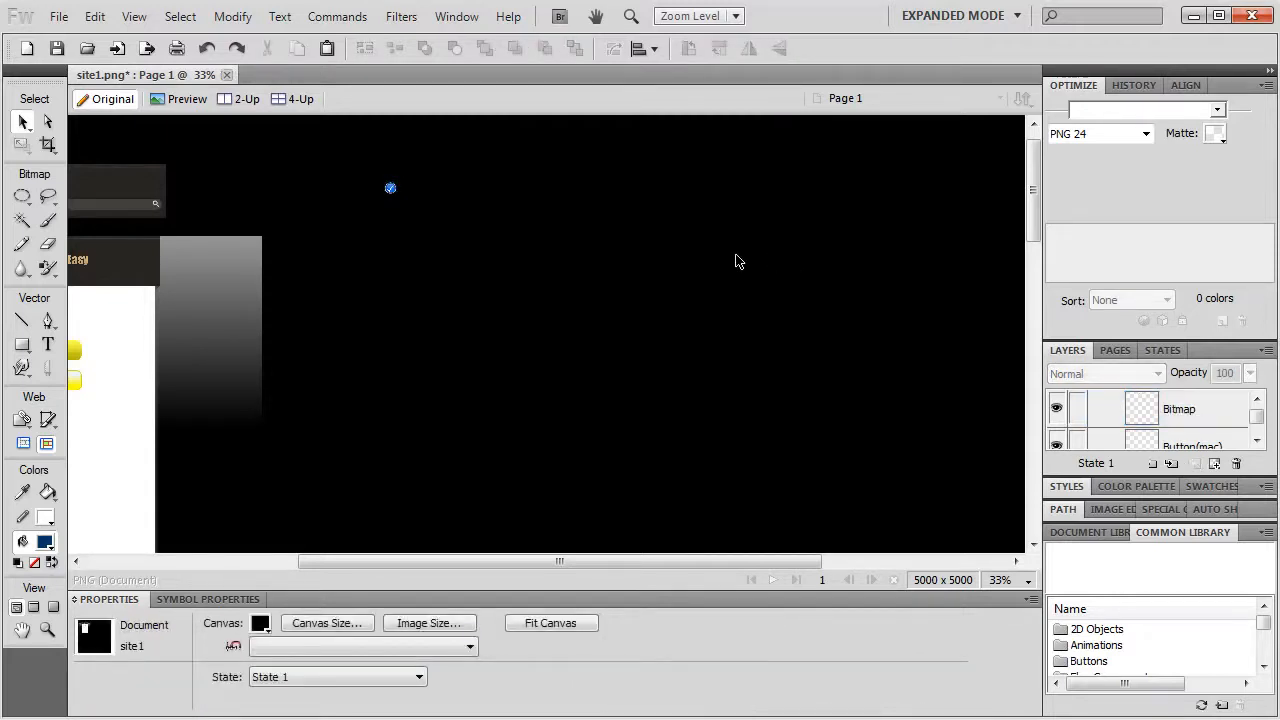
click(260, 623)
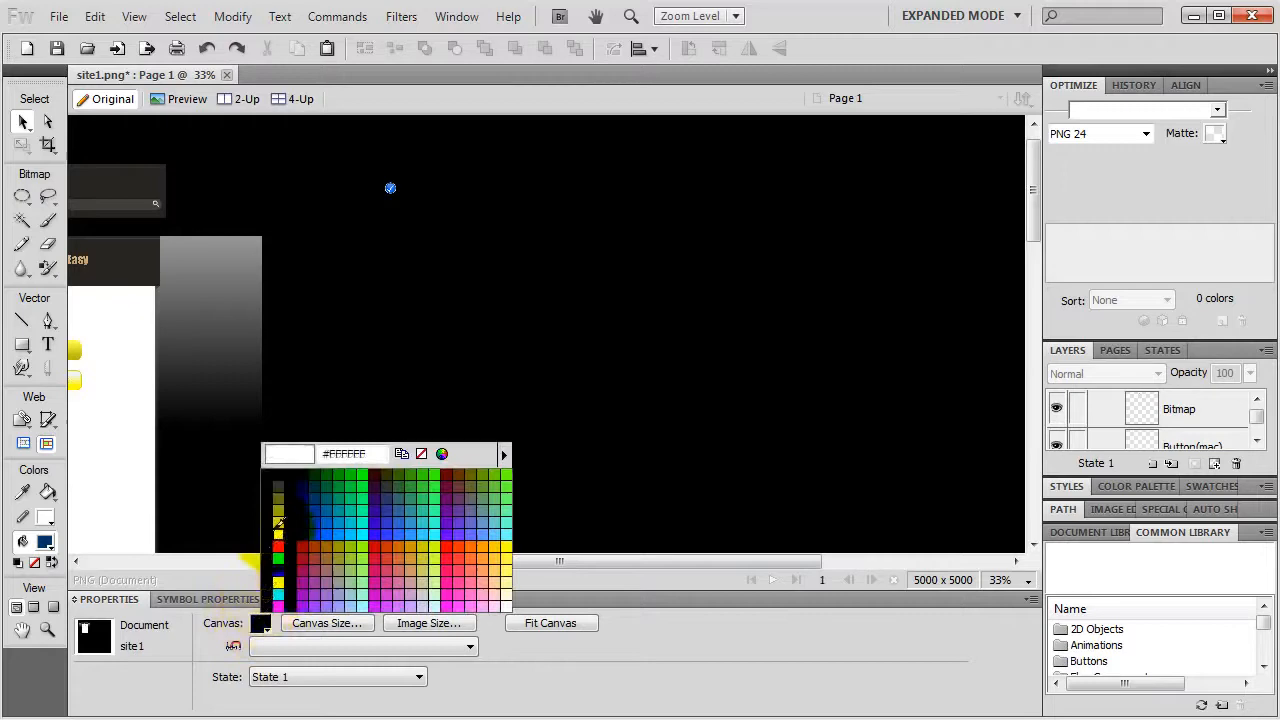
click(421, 455)
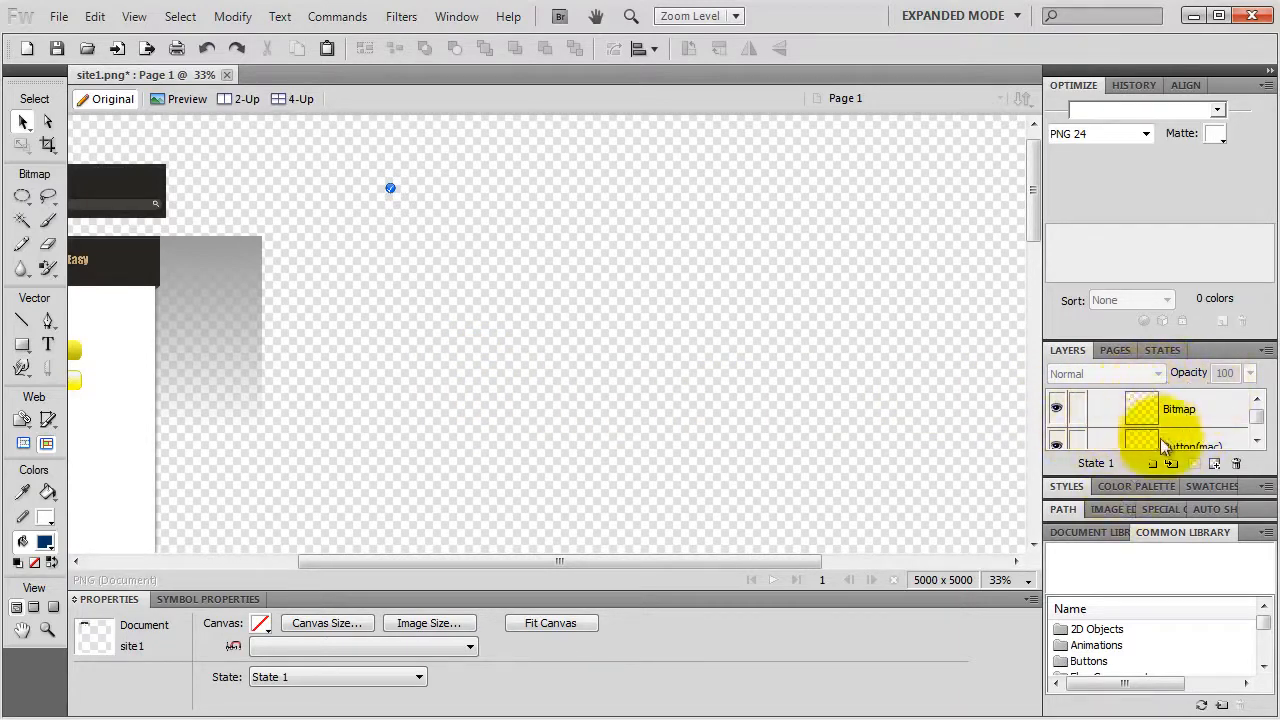
Step: Enlarge the layer list and collapse the header and background layers
click(1180, 536)
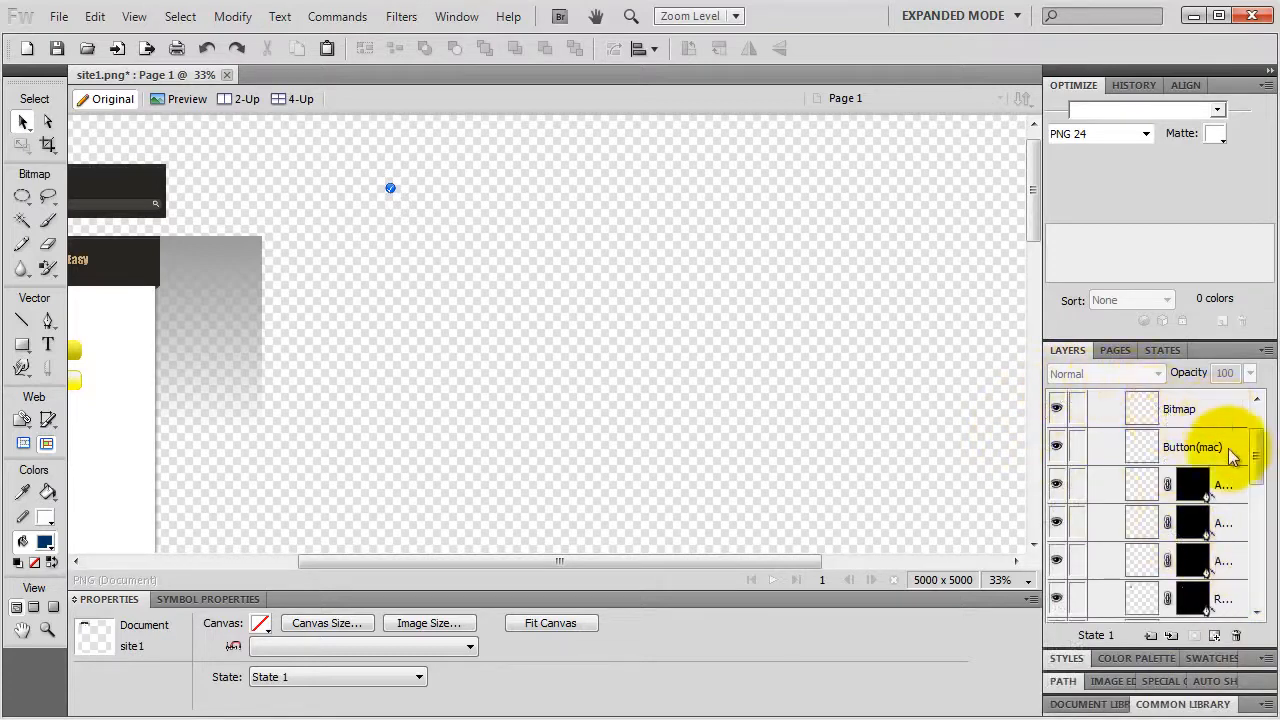
drag(1257, 460, 1252, 428)
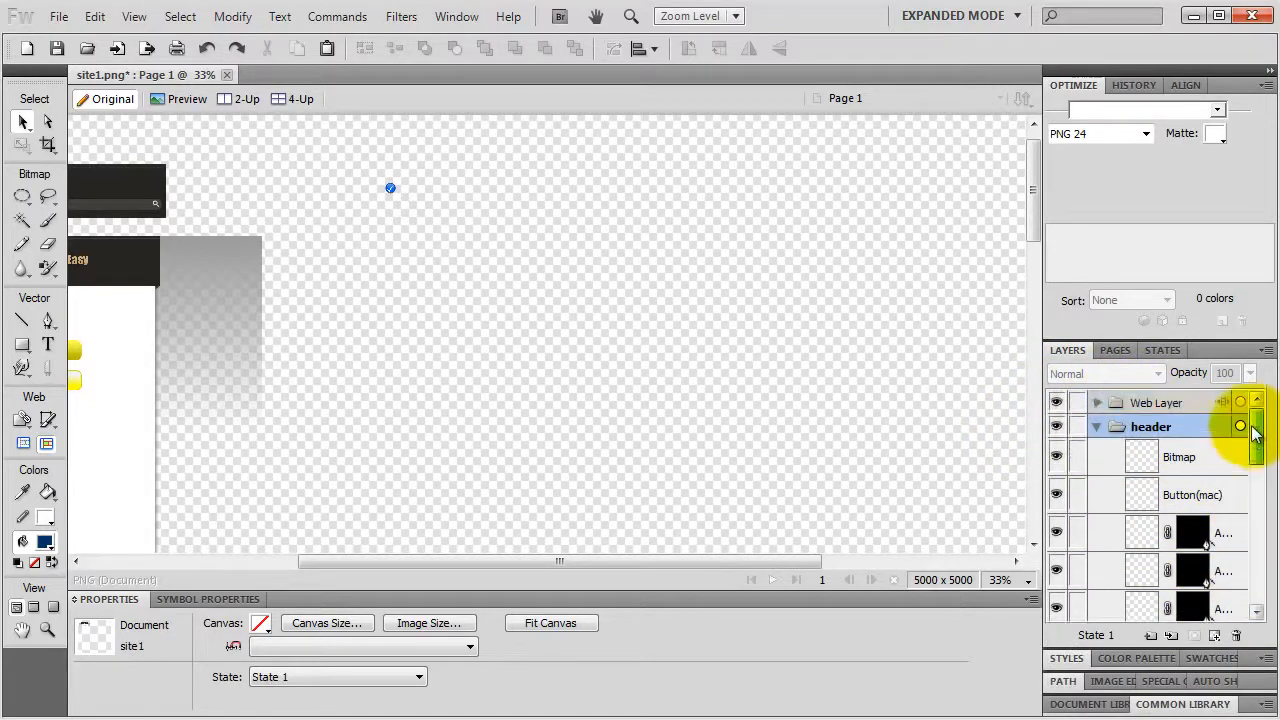
click(1098, 427)
click(1097, 451)
Step: Create a new layer directly above the background layer and name it "assets"
click(1205, 451)
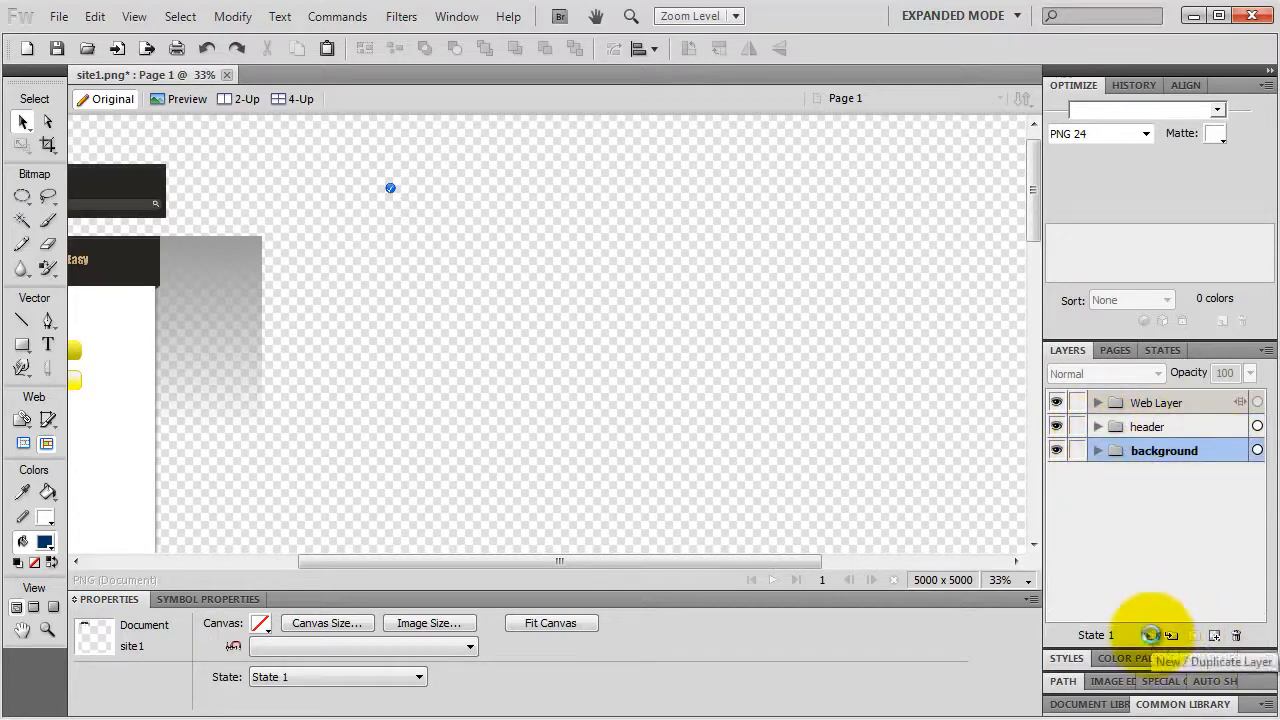
click(1152, 636)
double_click(1155, 451)
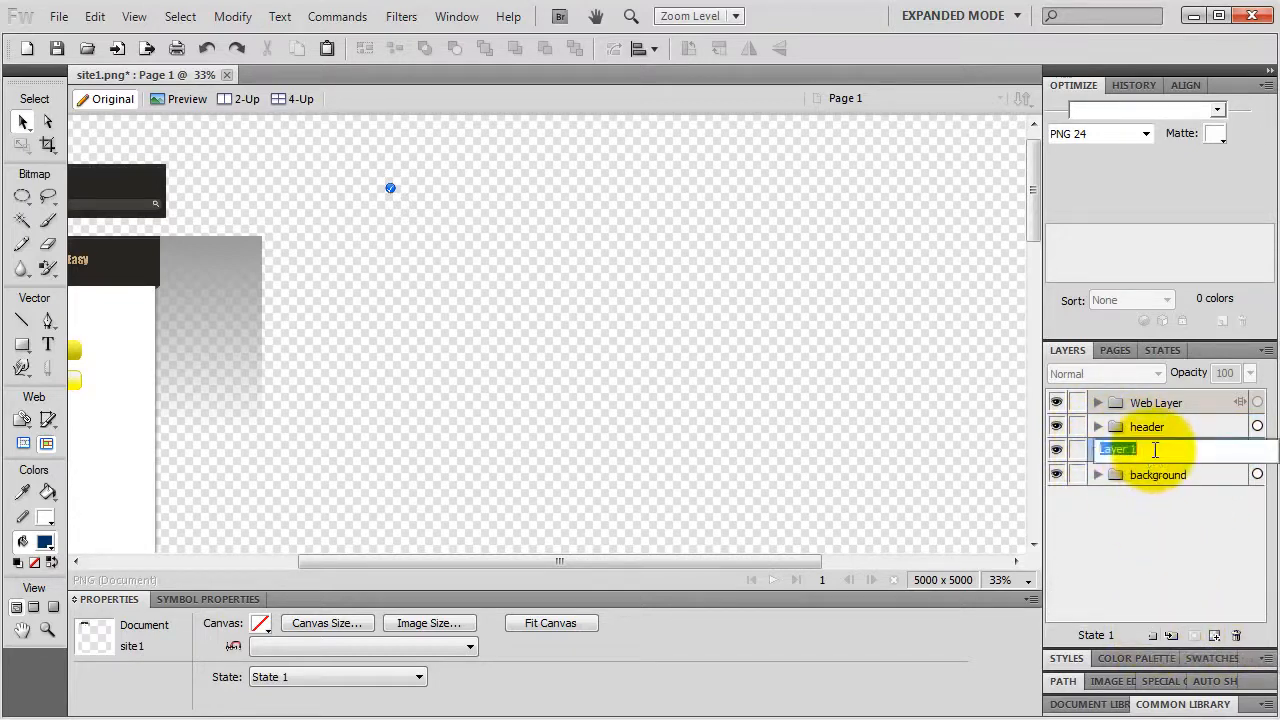
text(assets)
key(Return)
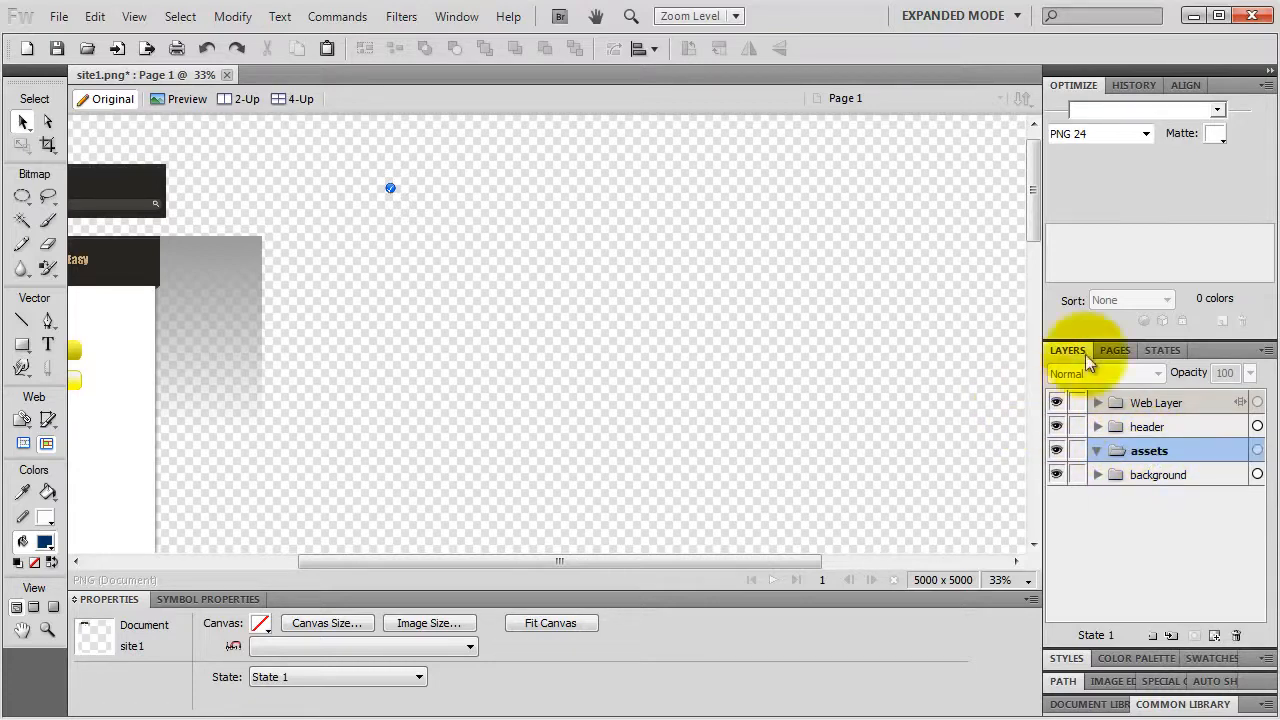
Step: Select the small checkmark image, the two right-hand Add to Cart buttons and the tiny button under the left one, and move them into the assets layer
drag(374, 269, 417, 170)
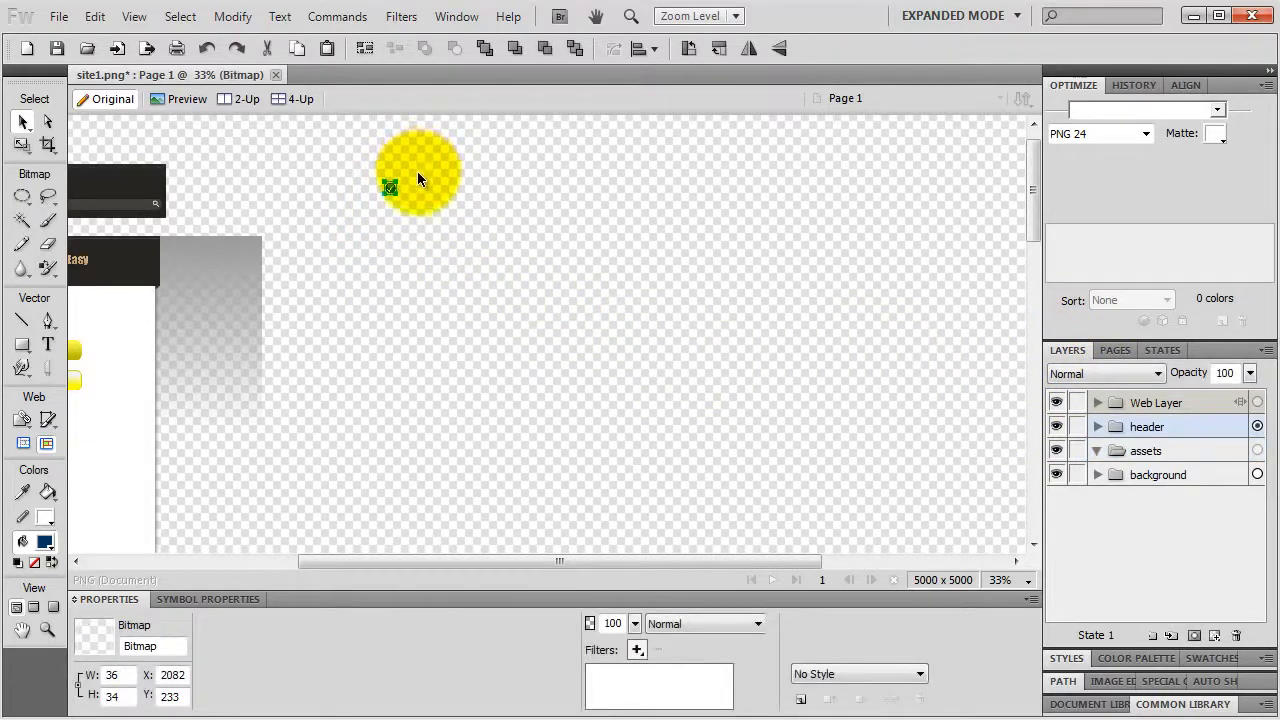
key(h)
drag(400, 263, 552, 239)
key(v)
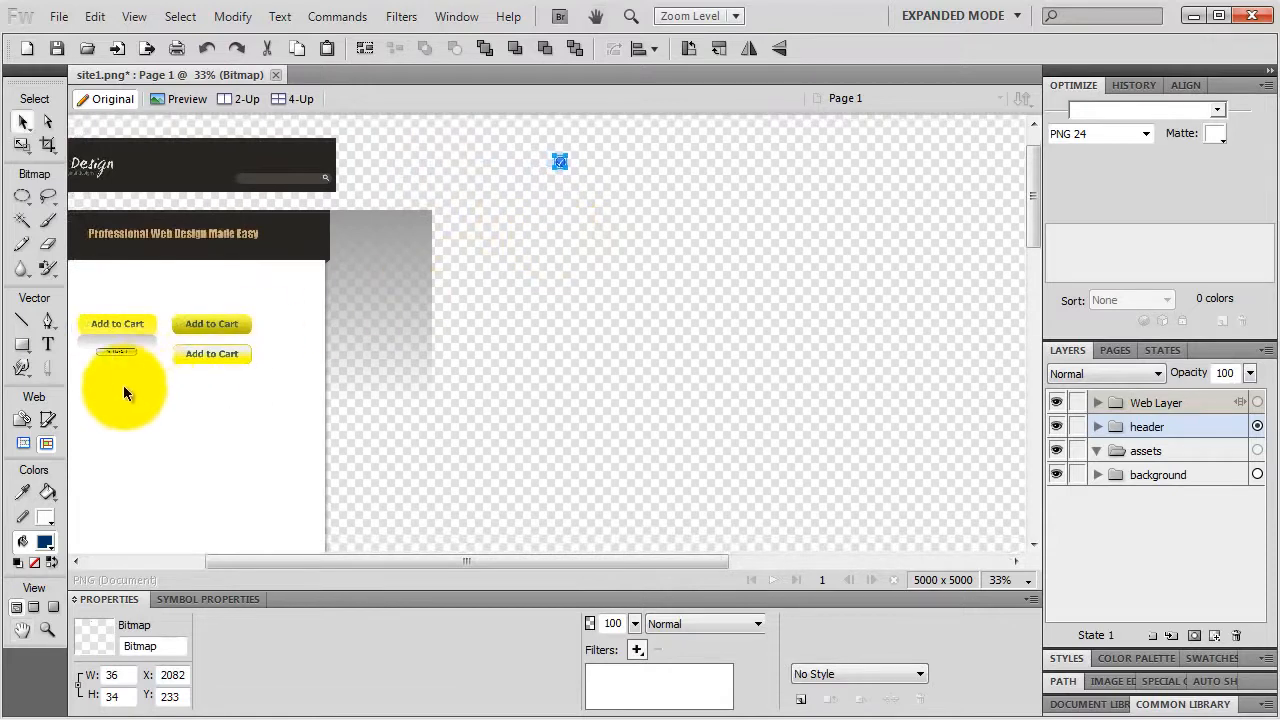
drag(100, 391, 243, 292)
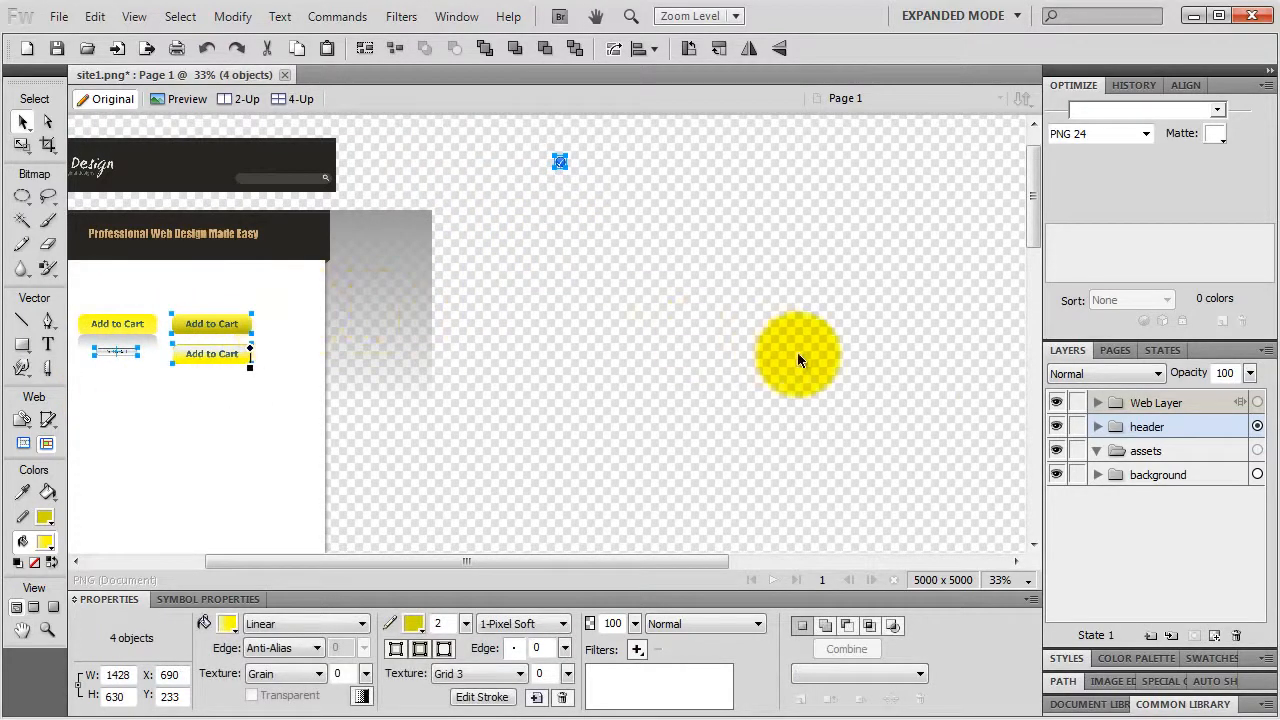
click(1097, 426)
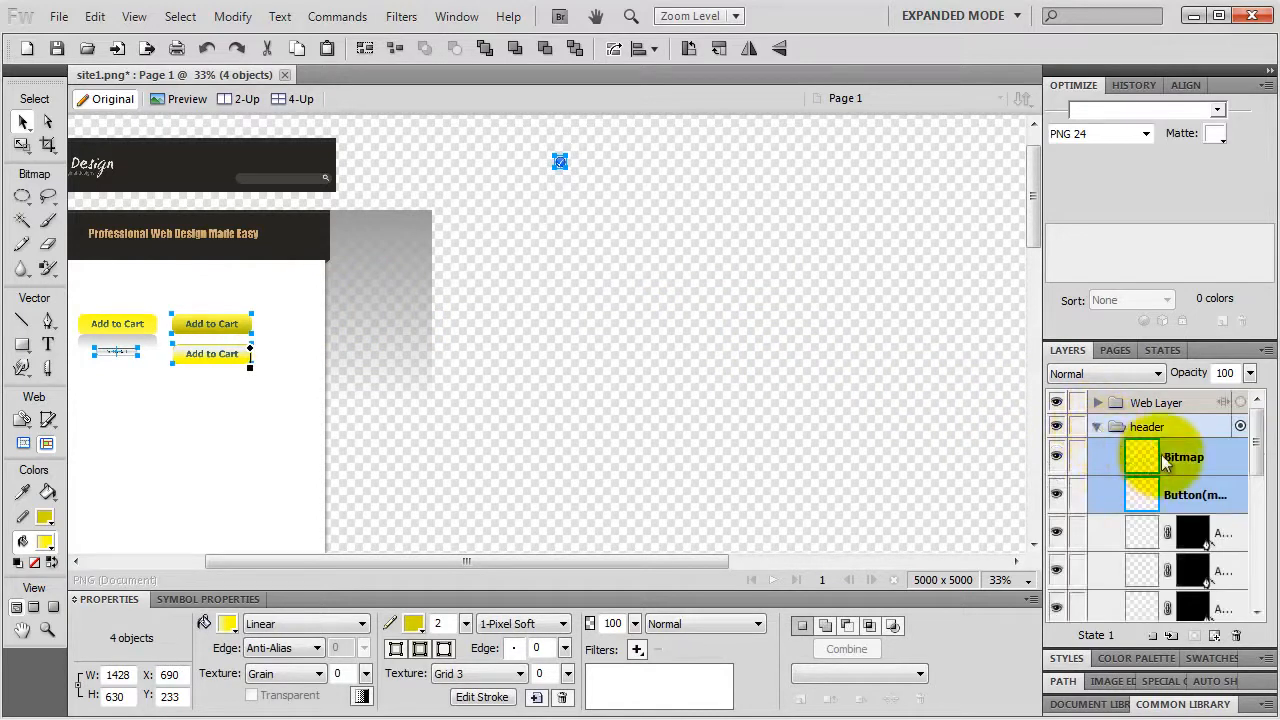
scroll(1175, 480, down, 10)
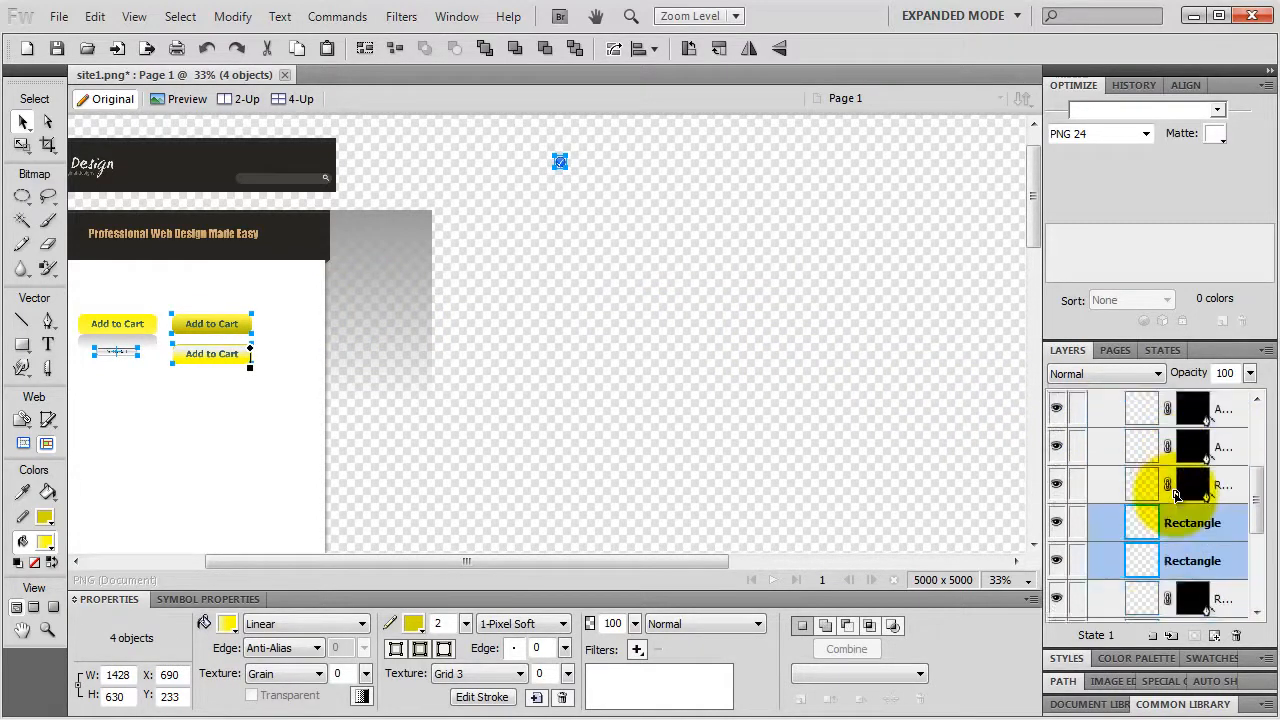
drag(1182, 513, 1145, 562)
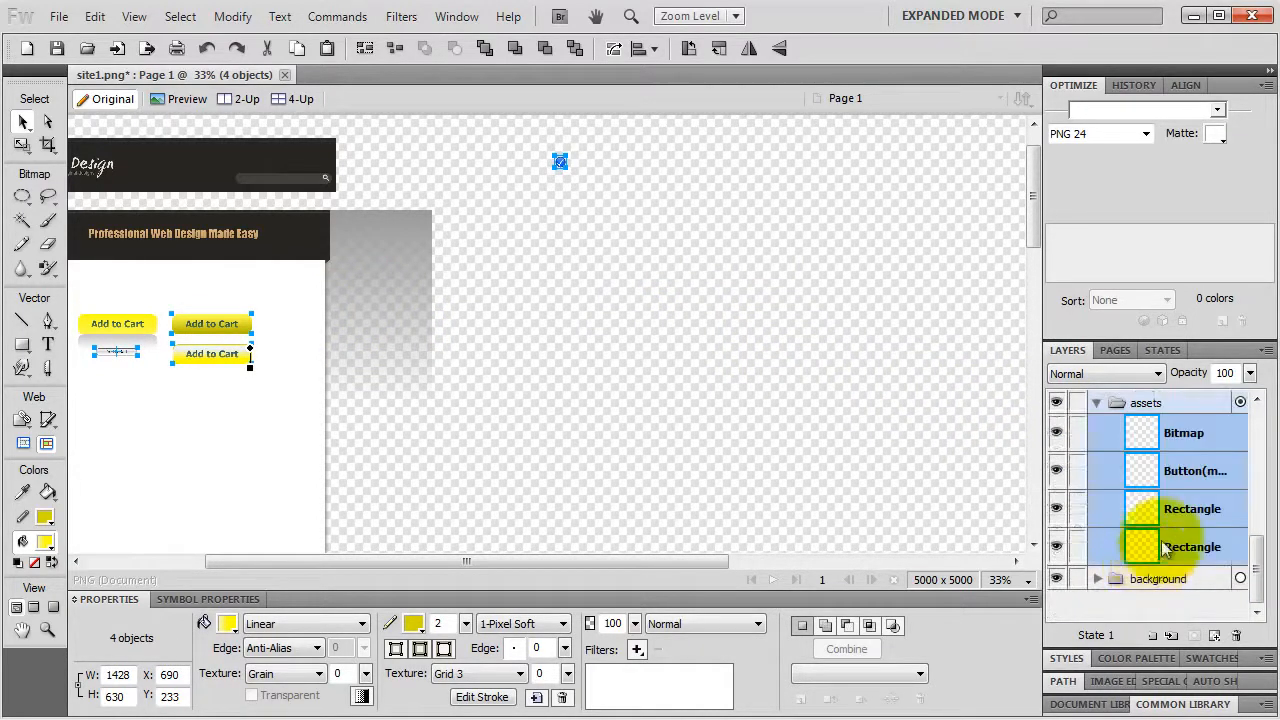
Step: Collapse the assets and header layers, clear the selection, and toggle the assets layer's visibility to check its contents
scroll(1163, 530, up, 3)
click(1097, 517)
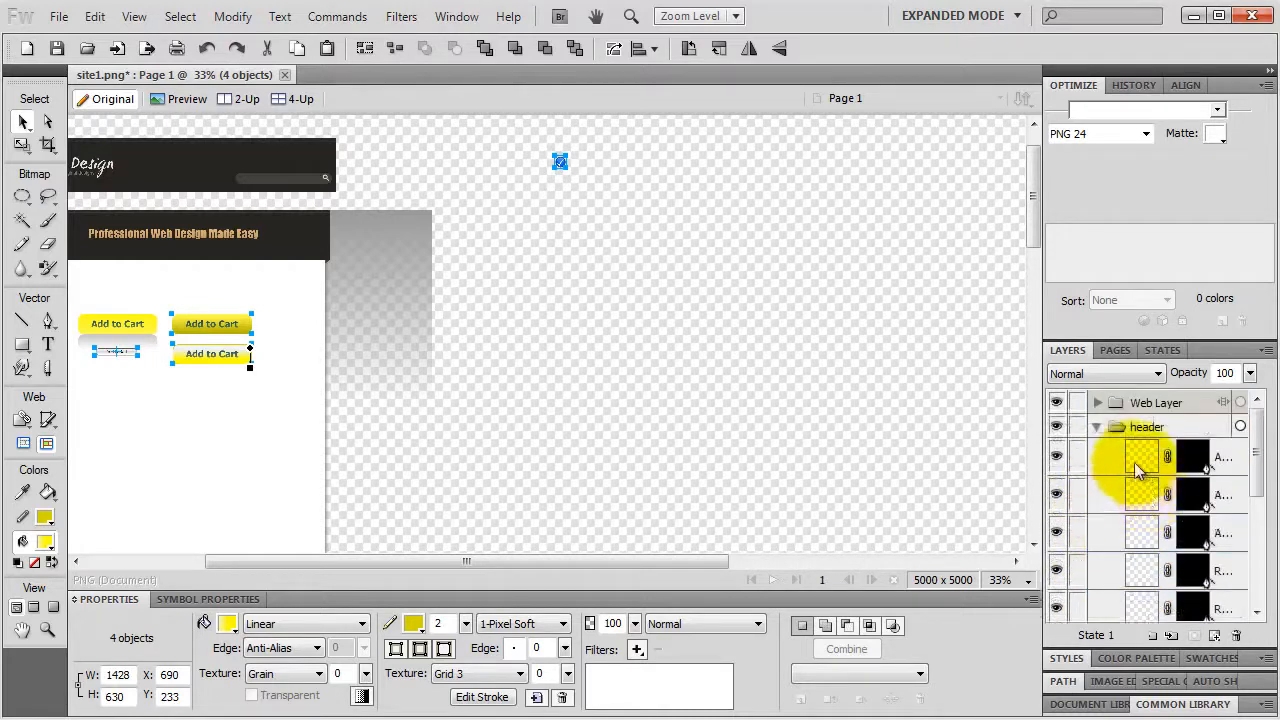
click(1097, 426)
click(507, 325)
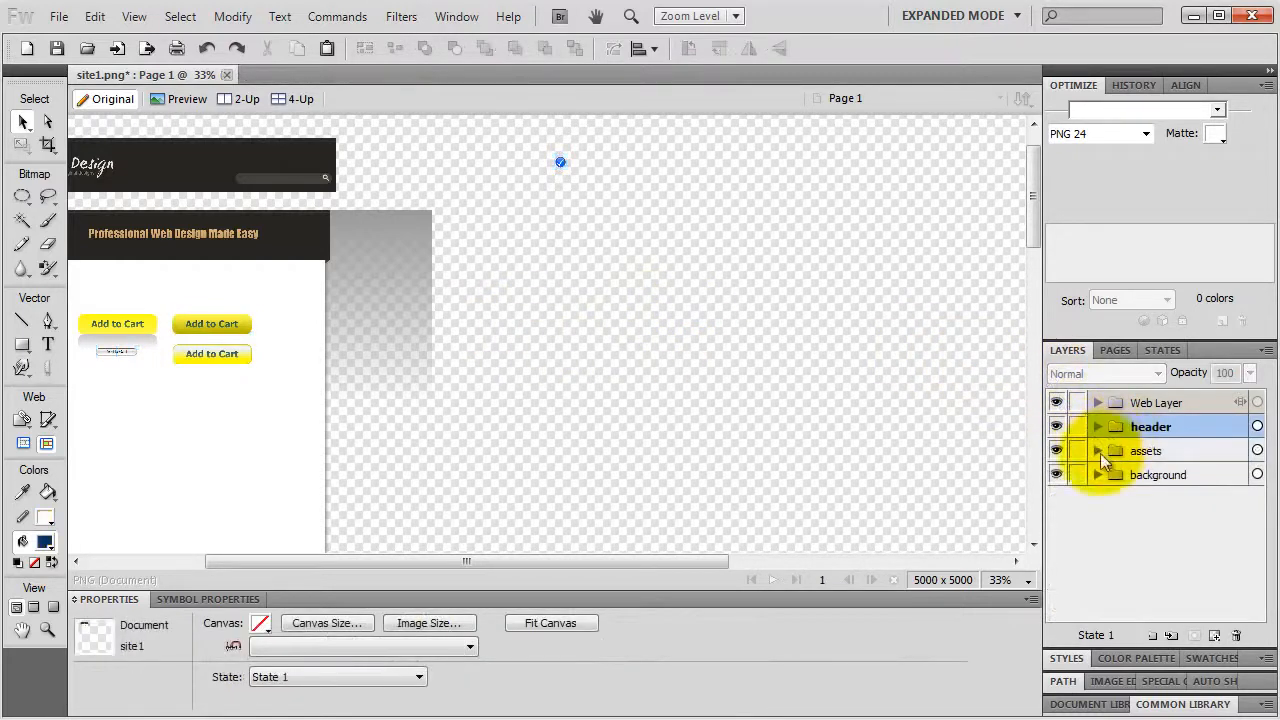
click(1056, 450)
click(1056, 450)
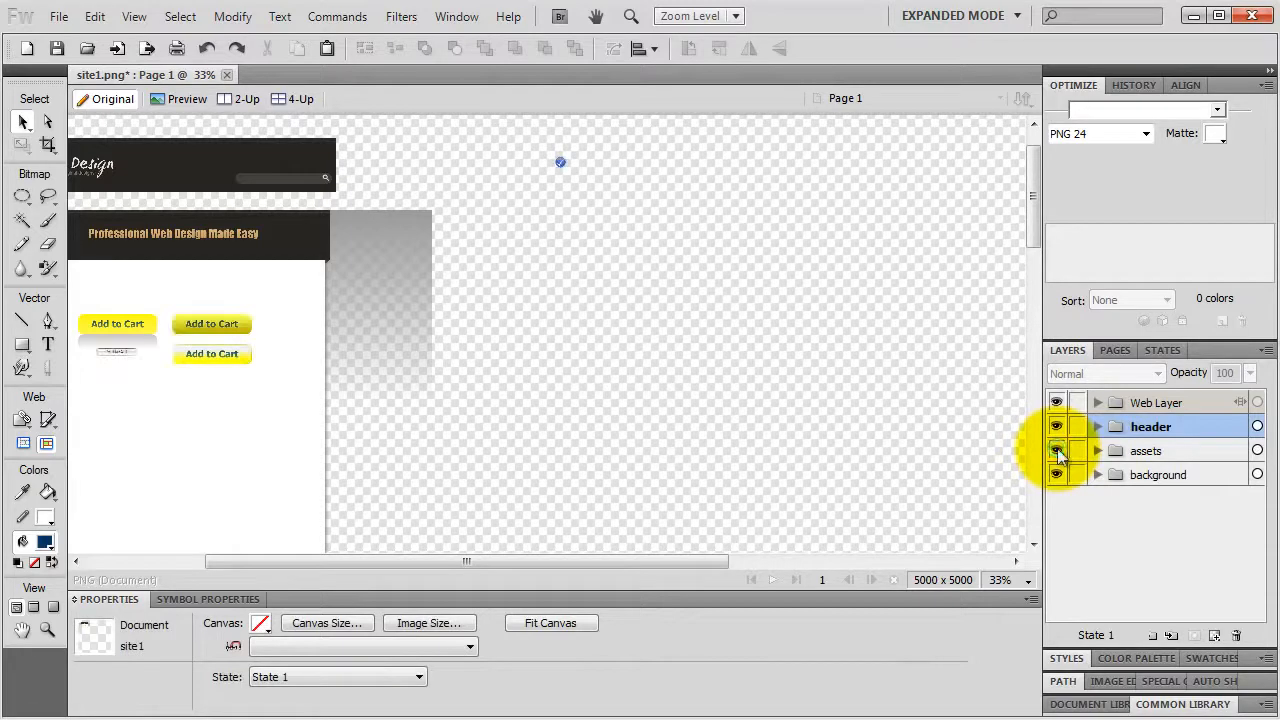
Step: Move the lower-right Add to Cart button's text from the header layer into the assets layer and check it by toggling the assets layer's visibility
drag(100, 422, 257, 286)
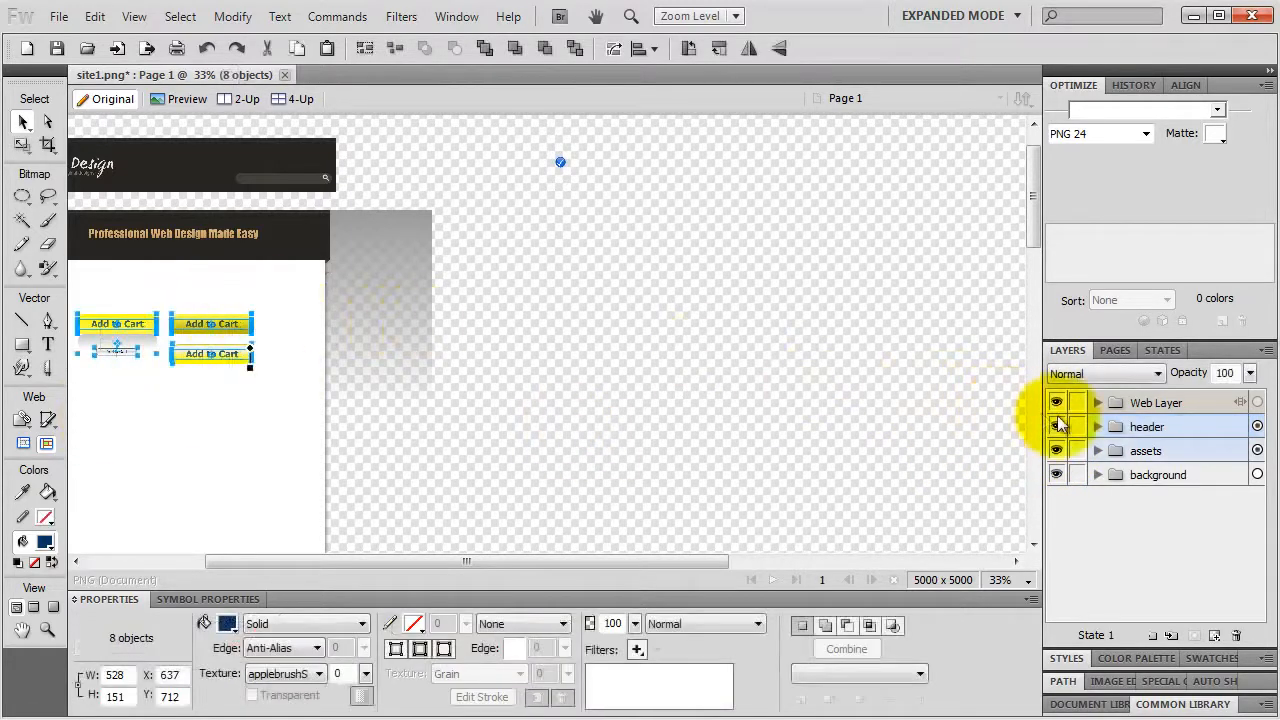
click(1097, 426)
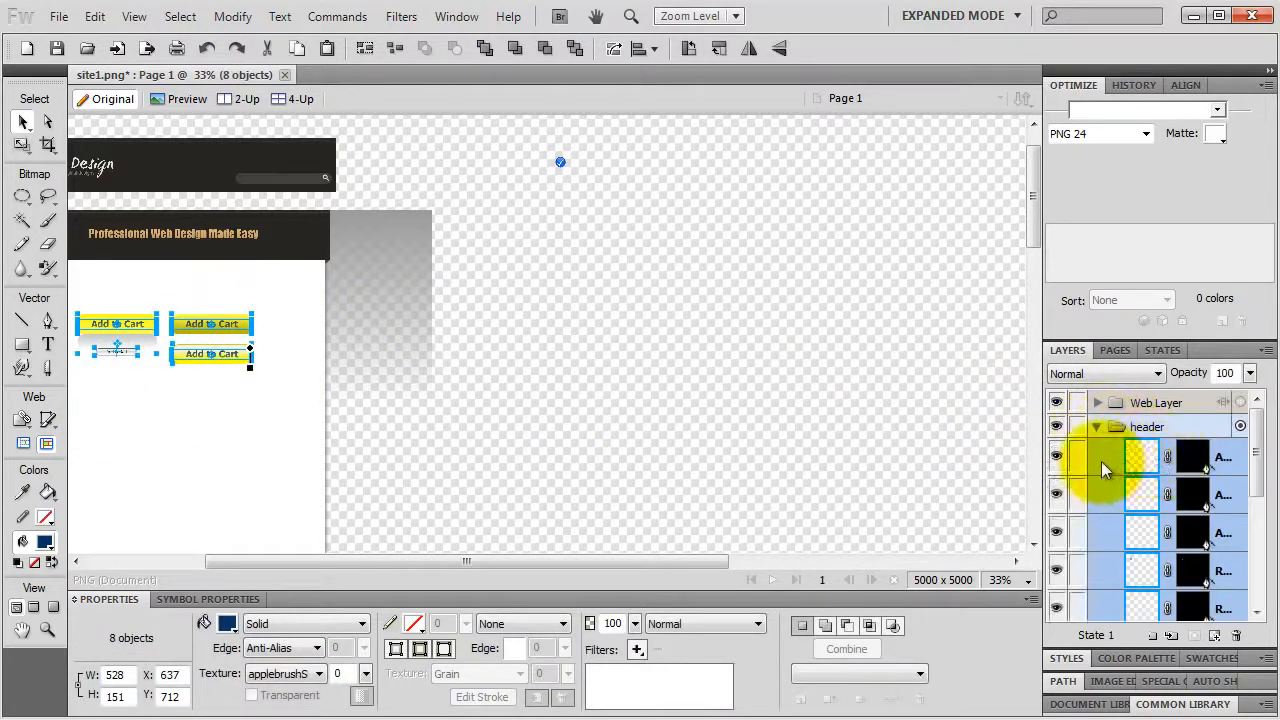
drag(1106, 466, 1167, 562)
click(1165, 560)
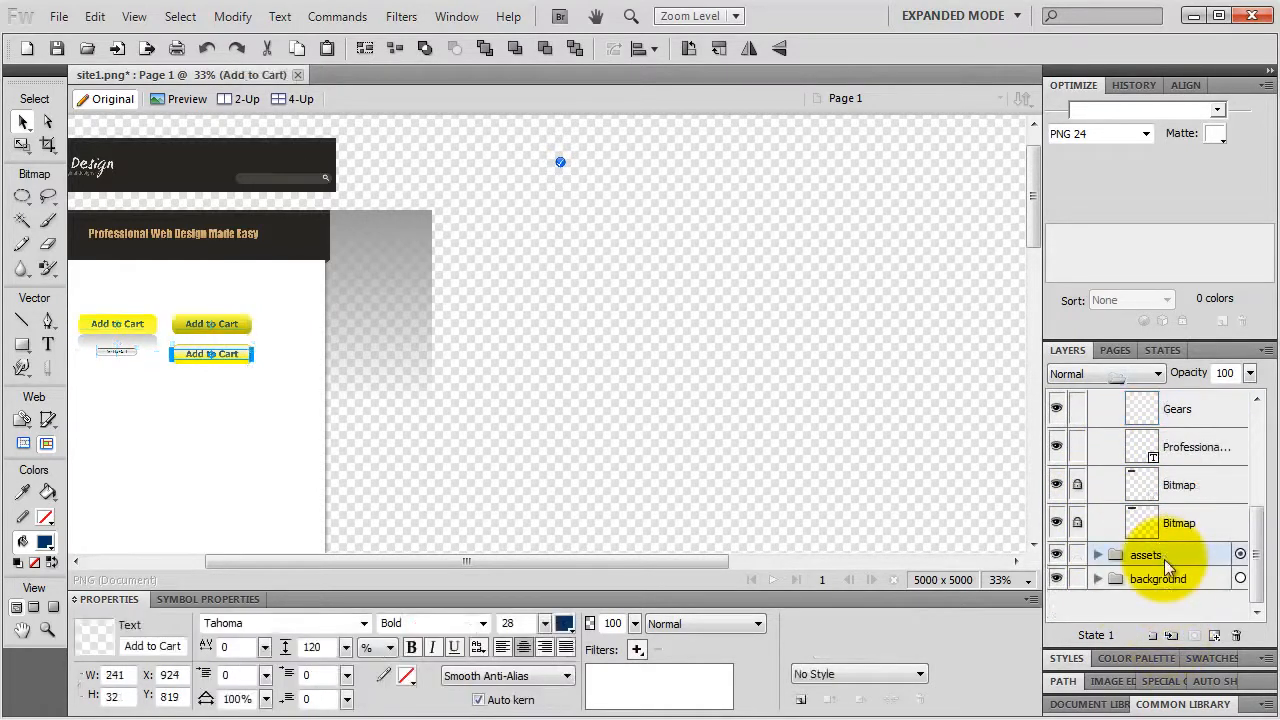
scroll(1160, 535, up, 3)
click(1098, 428)
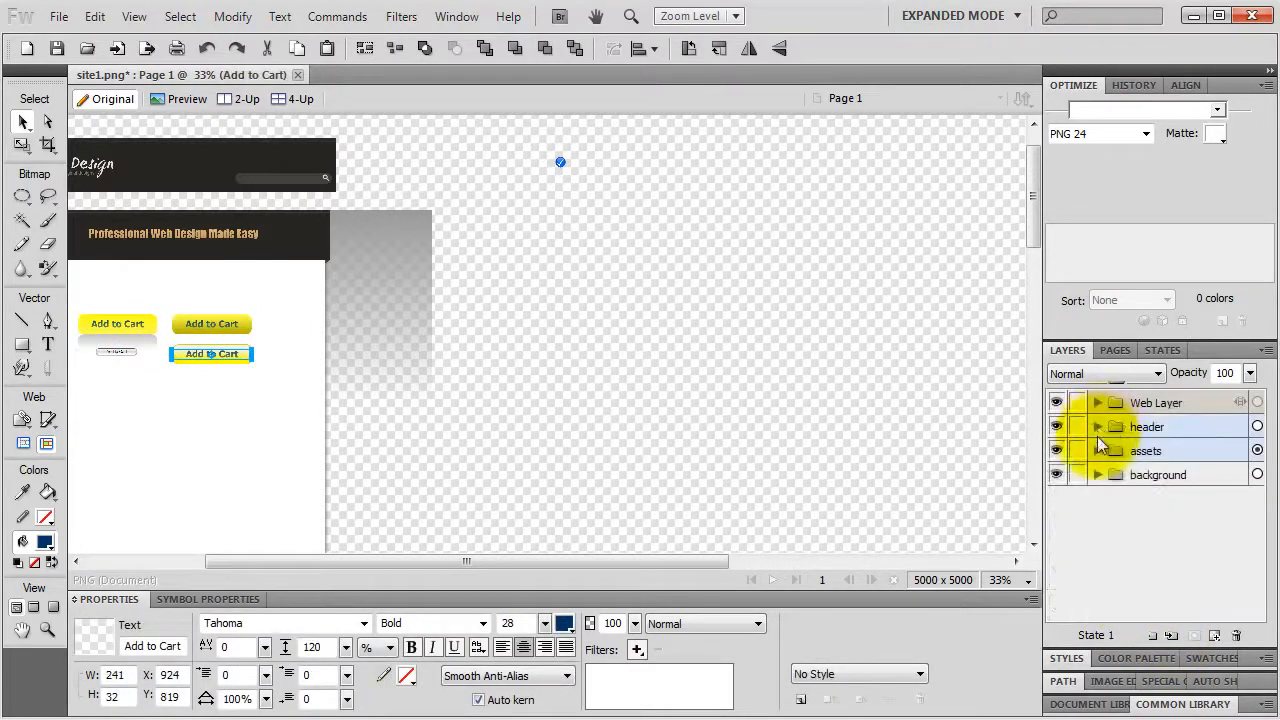
click(1056, 451)
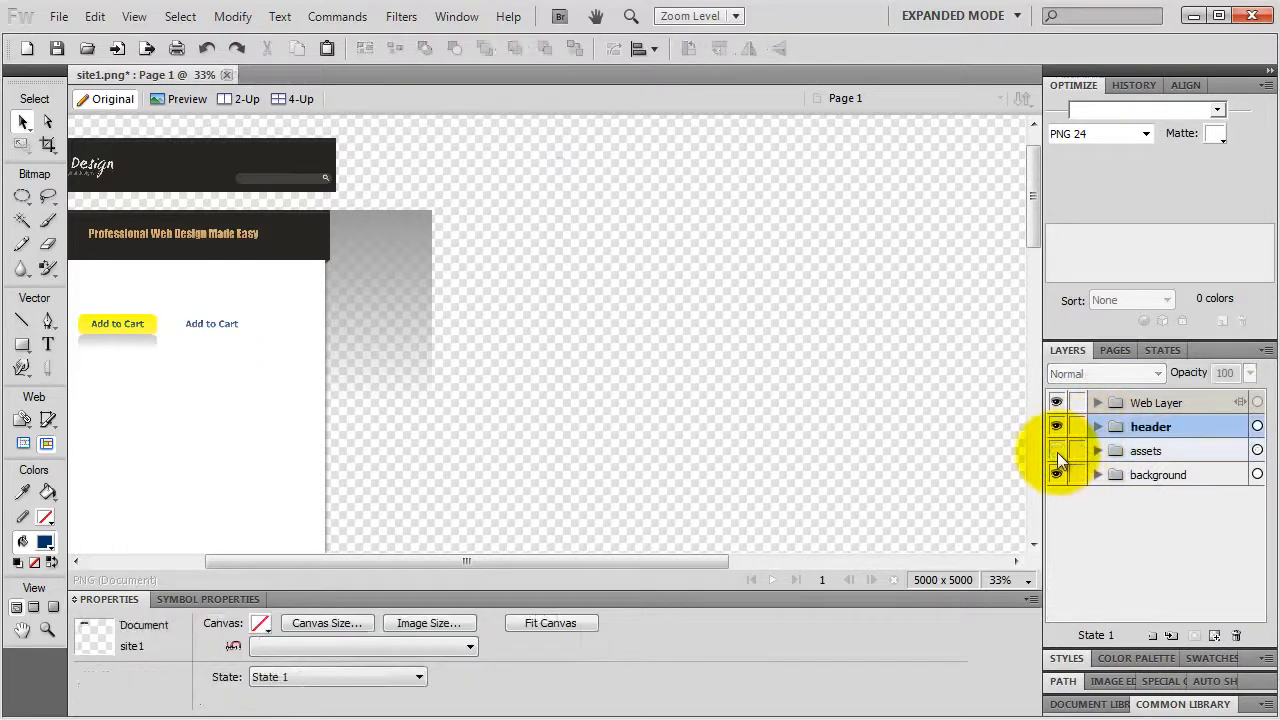
click(1057, 451)
Step: Select all the button objects, move the remaining ones from the header layer into the assets layer, and check the assets layer's visibility
drag(83, 415, 258, 298)
click(1098, 427)
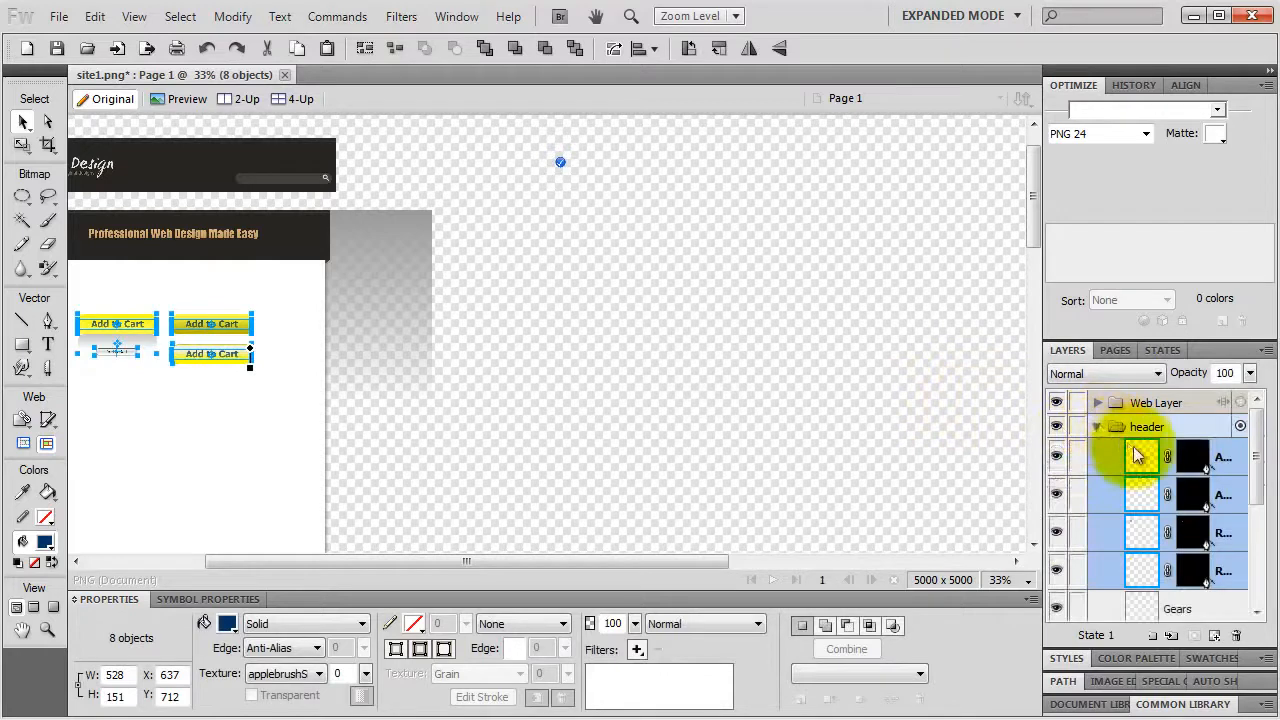
drag(1132, 459, 1183, 568)
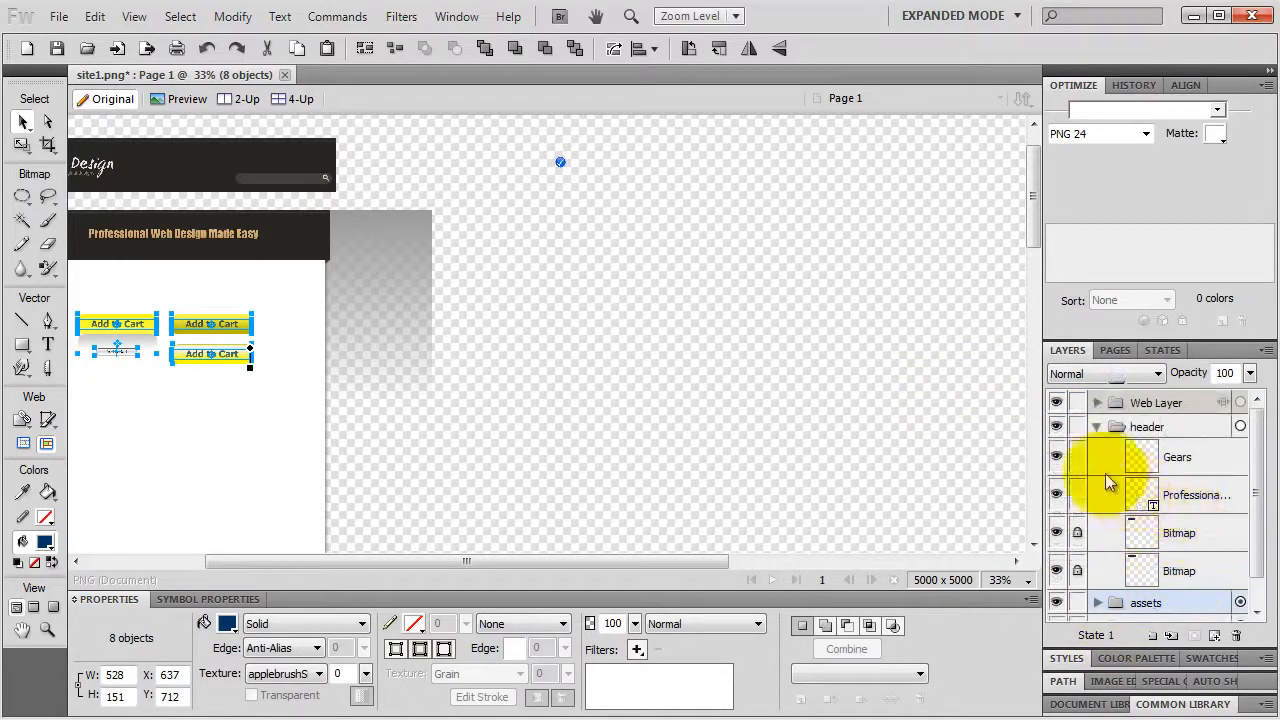
click(1097, 427)
click(1056, 450)
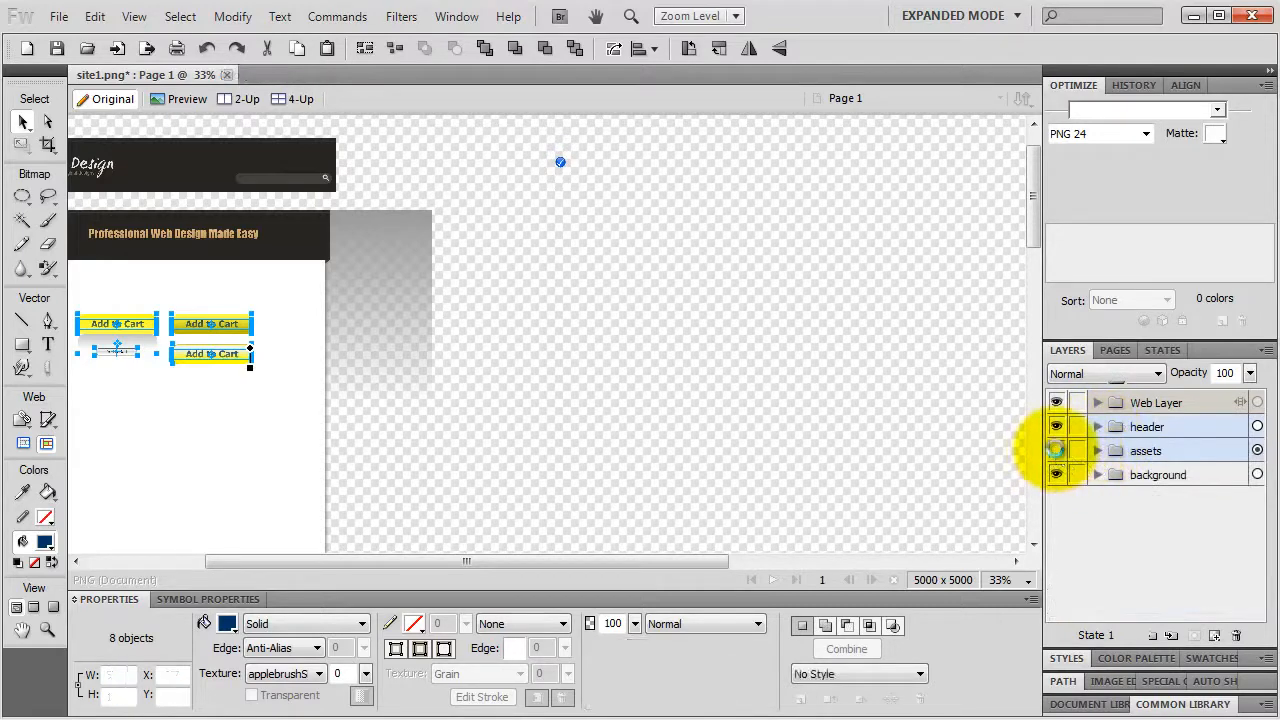
click(1056, 450)
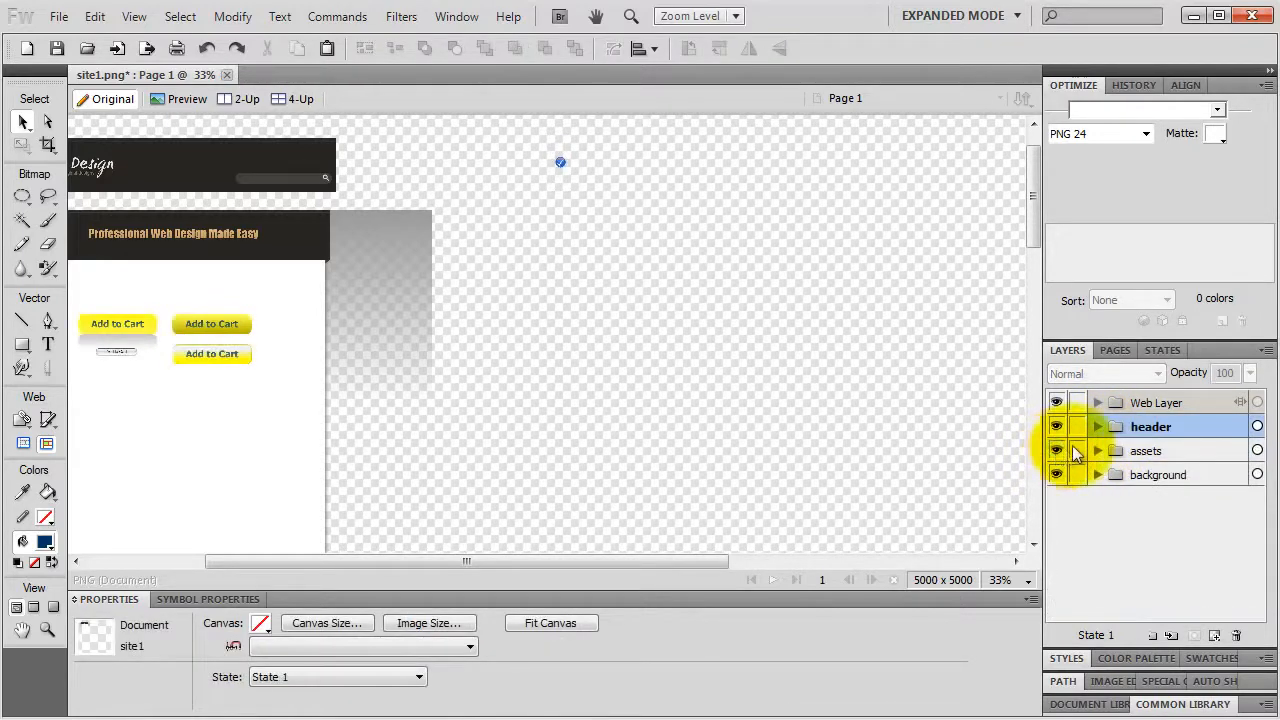
Step: Place the assets layer above the header layer, and view the page list before returning to the layer list
click(1160, 450)
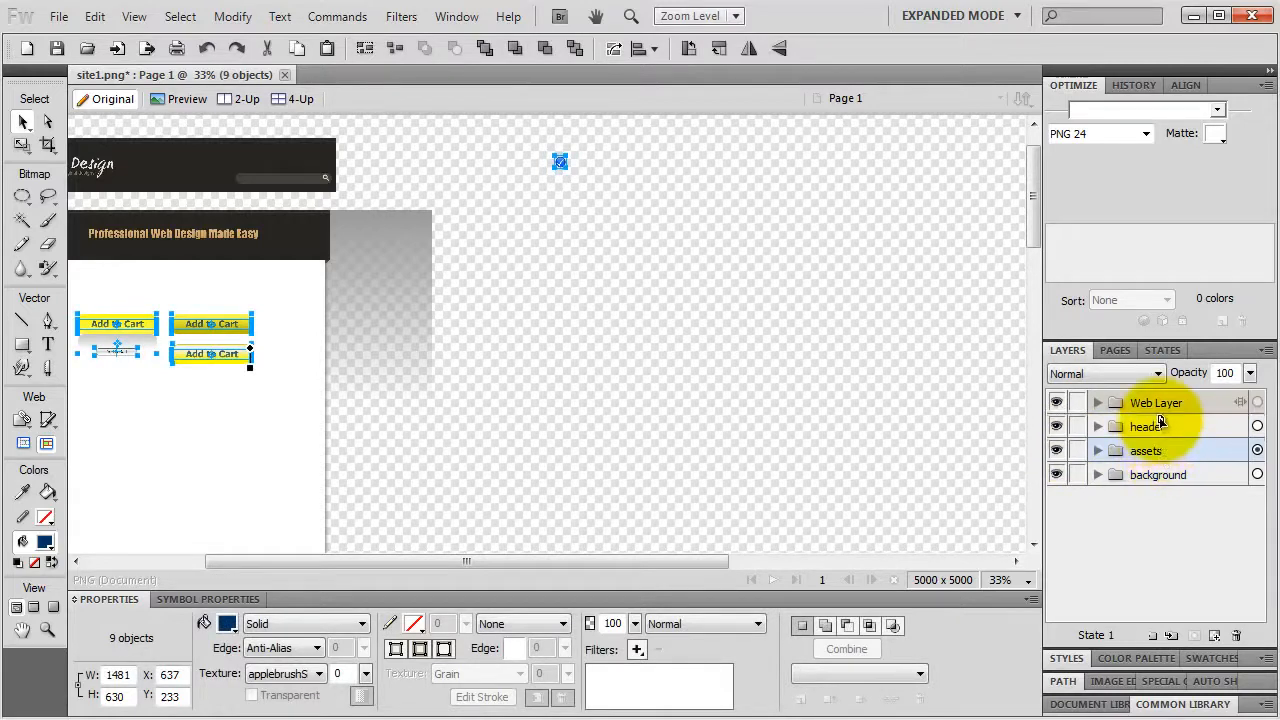
drag(1160, 422, 1160, 420)
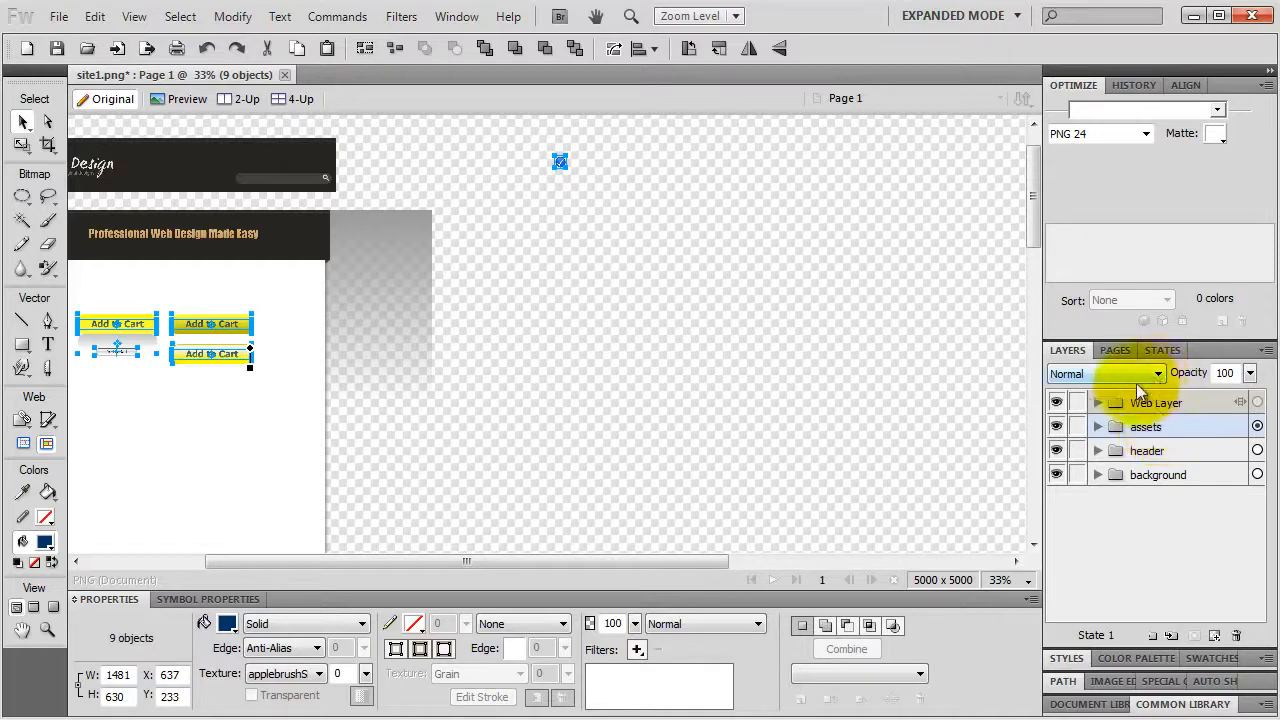
click(1117, 351)
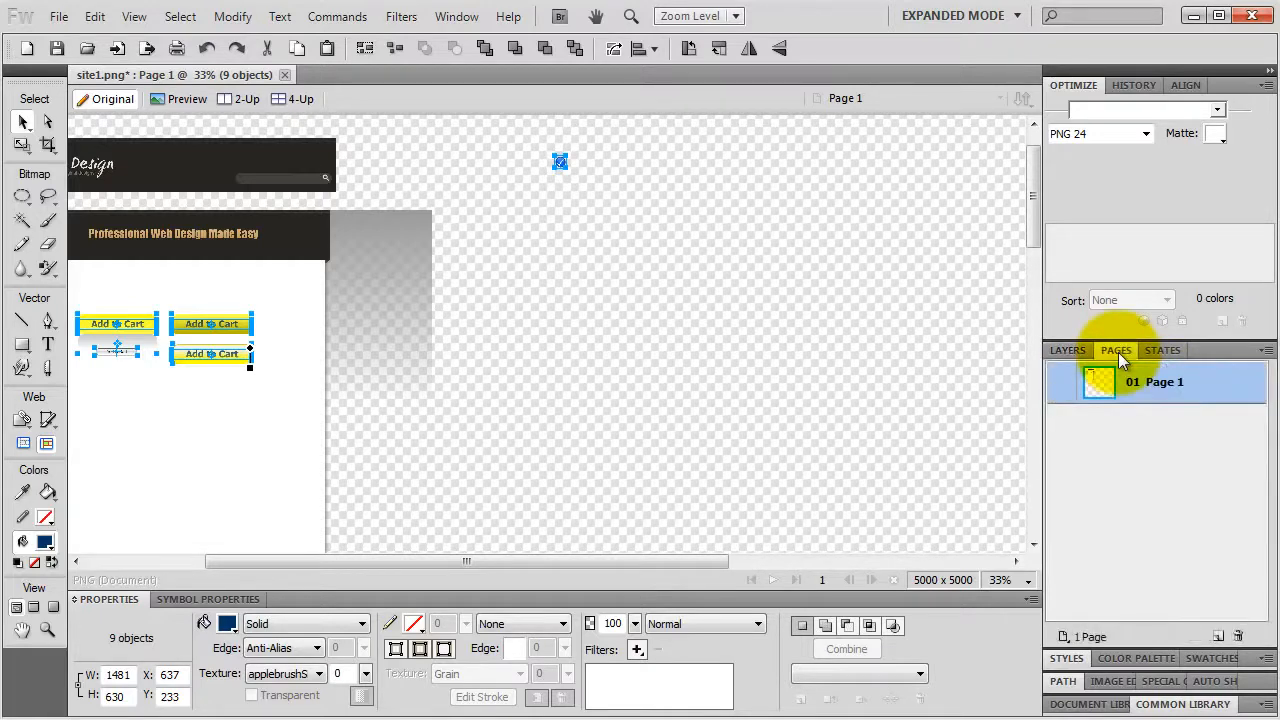
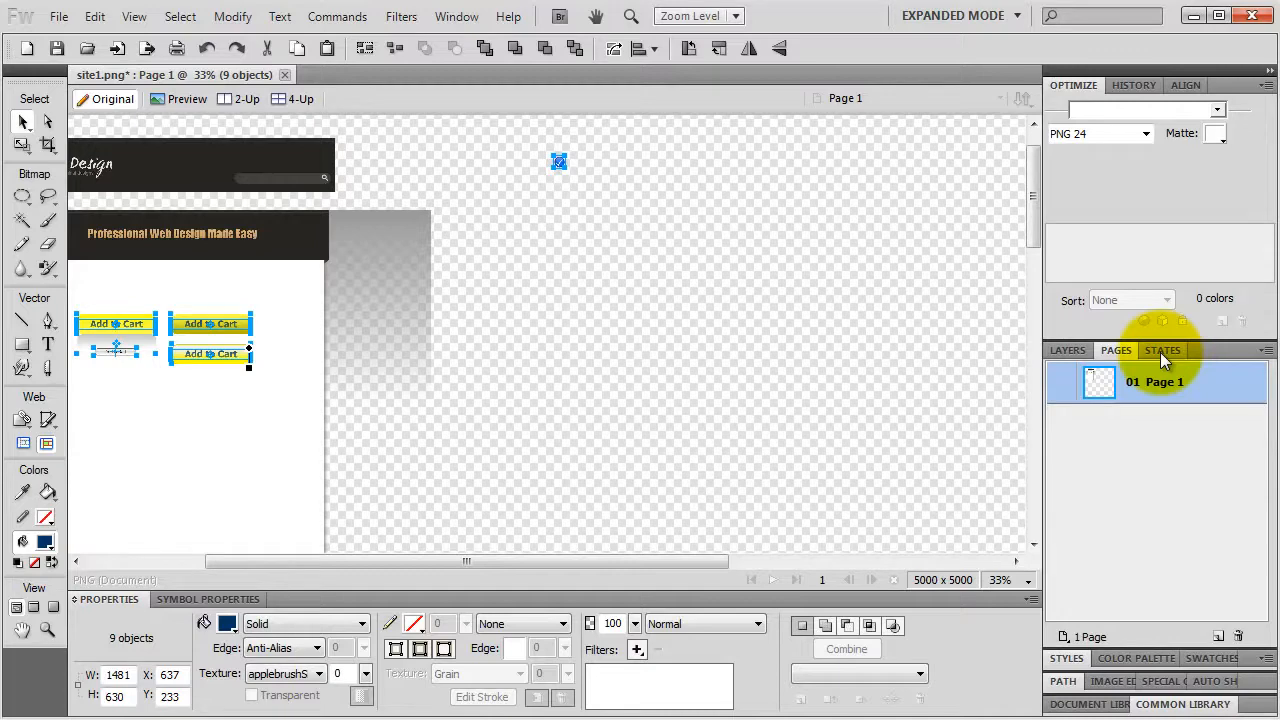
click(1070, 351)
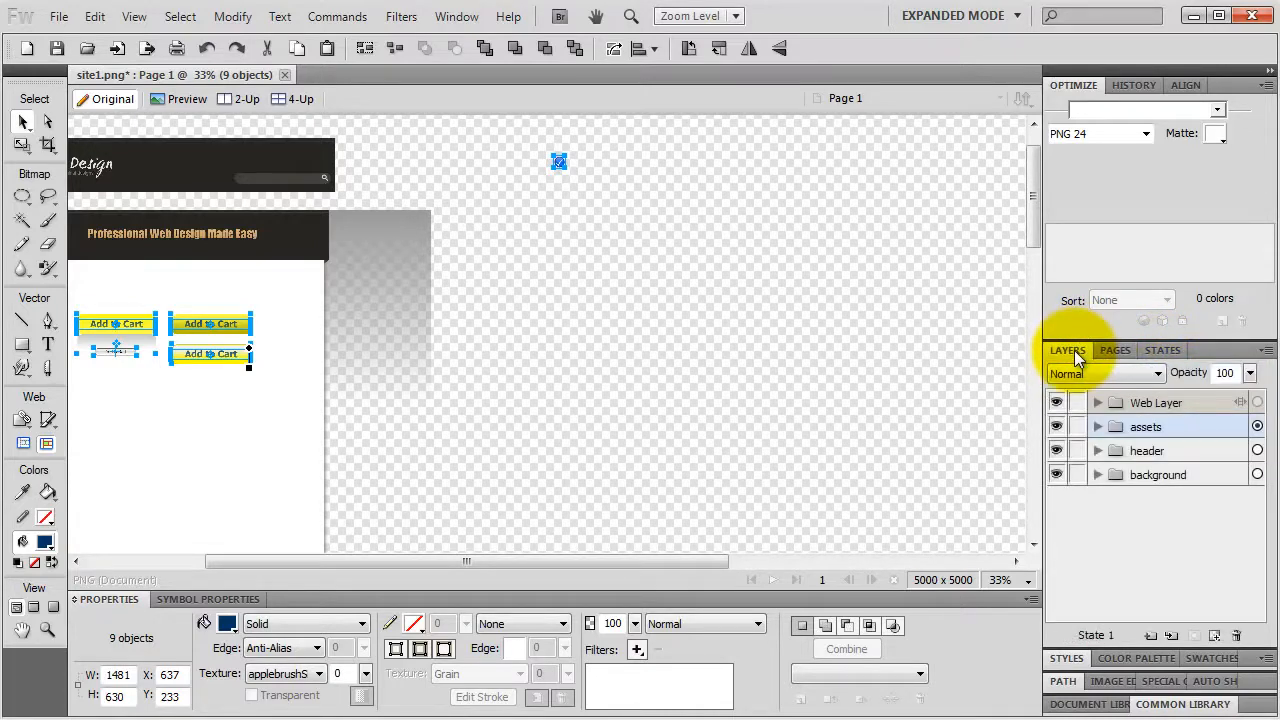
Step: Draw a 950 × 150 slice over the dark "Professional Web Design Made Easy" banner at X 452, Y 396
click(48, 420)
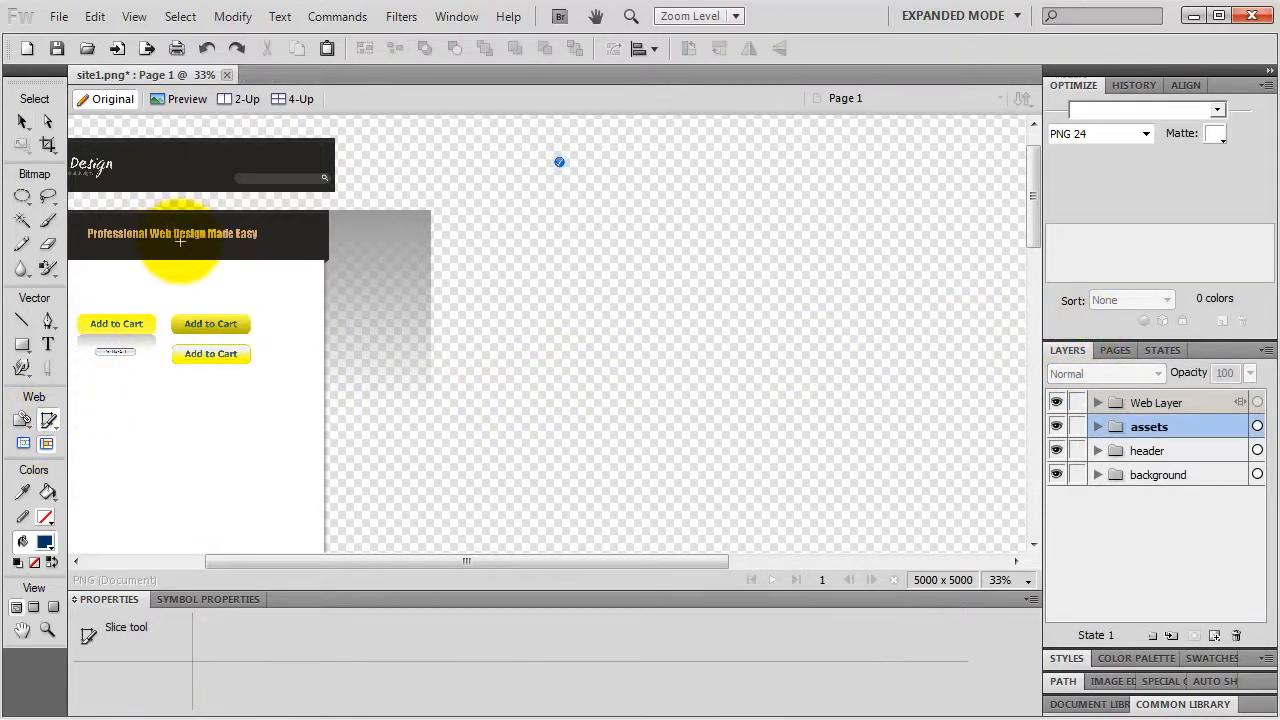
drag(109, 274, 251, 243)
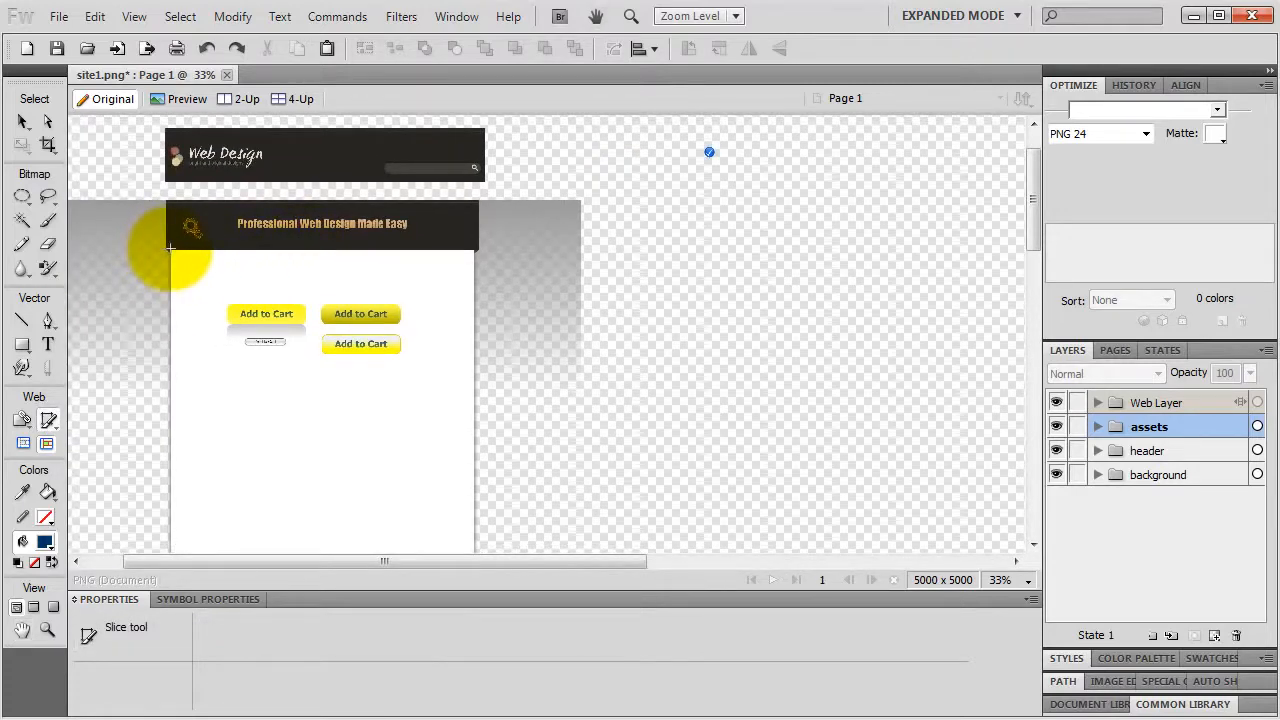
drag(167, 248, 478, 199)
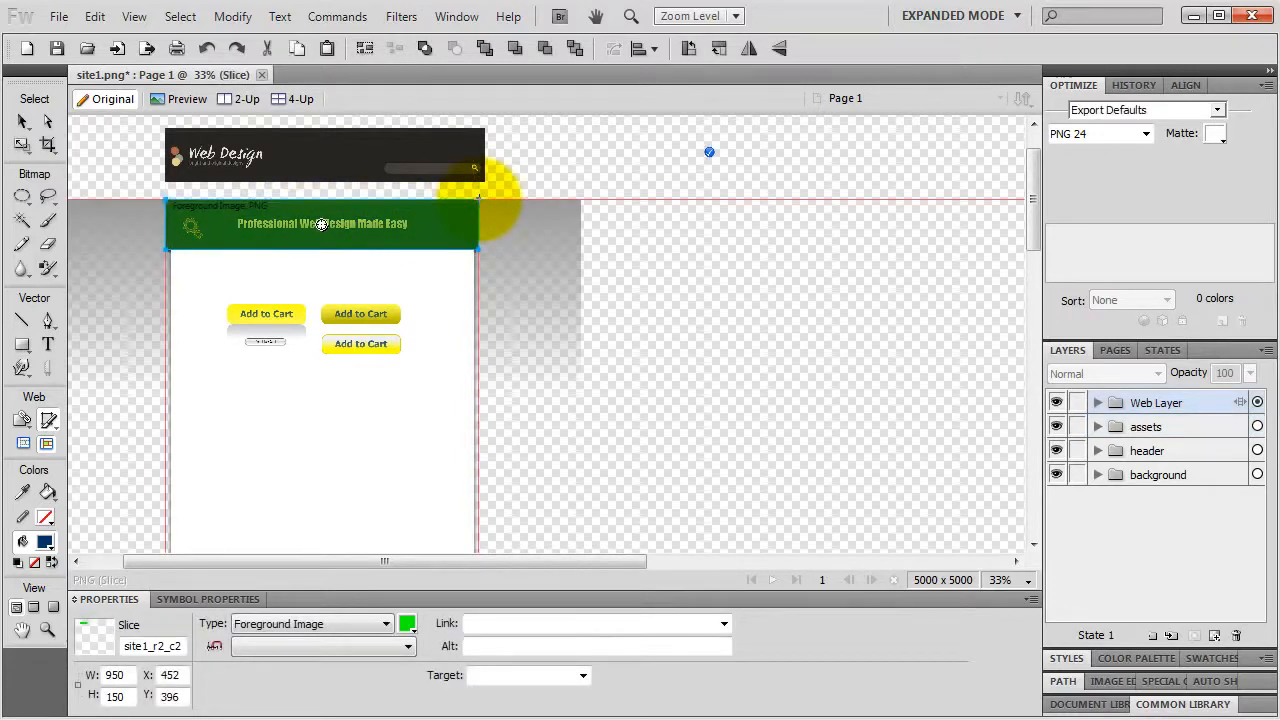
key(v)
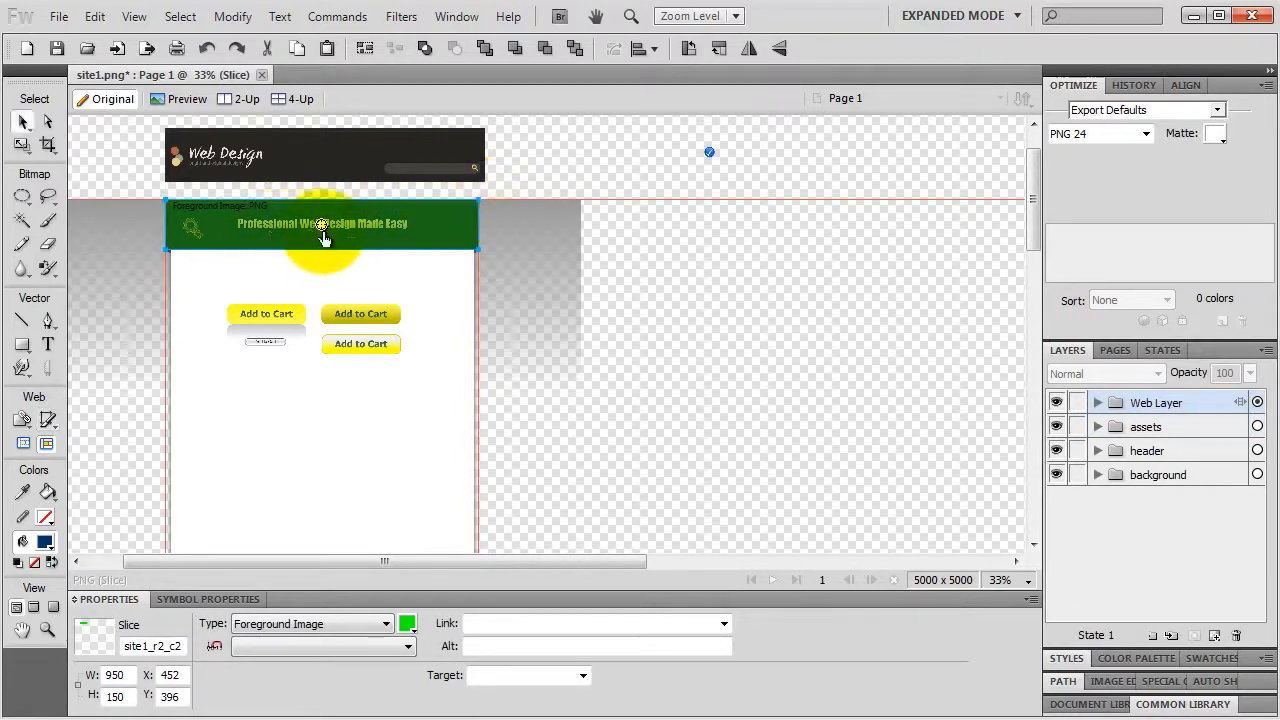
Step: Examine at 100% how the slice's edges fit the banner, especially along its right side
key(ctrl+equal)
key(ctrl+equal)
key(ctrl+equal)
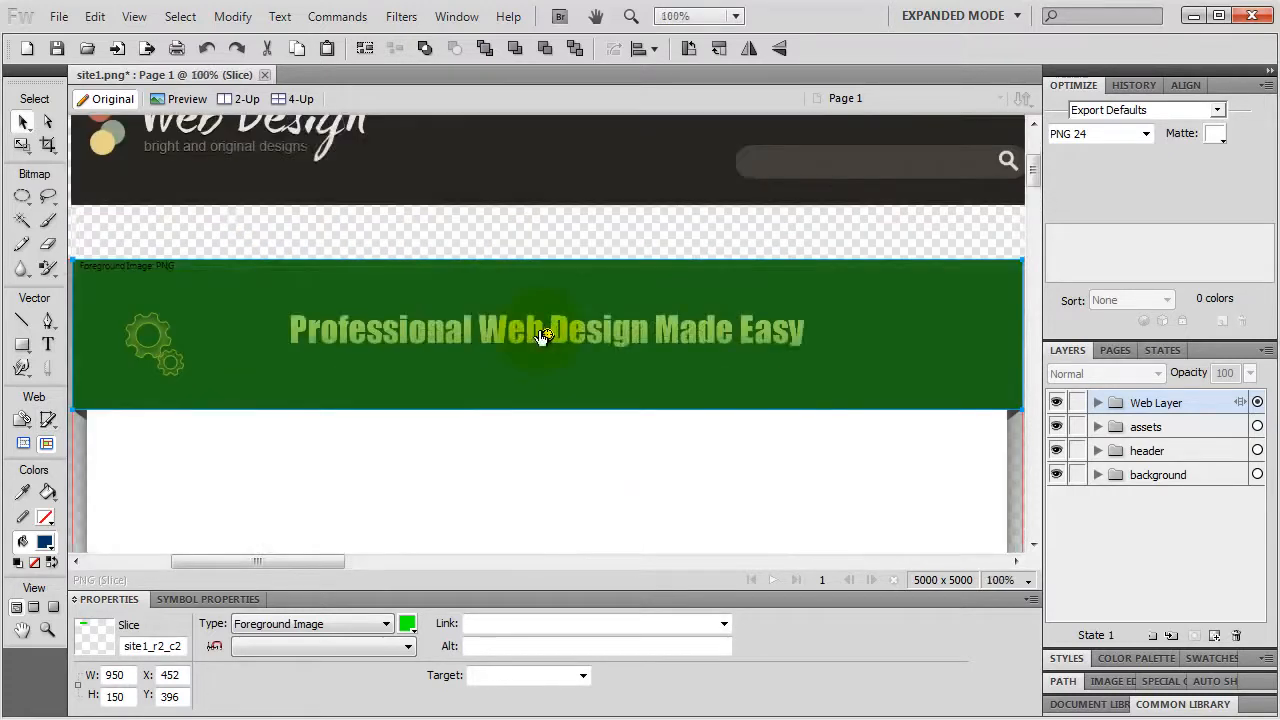
key(h)
drag(373, 332, 86, 244)
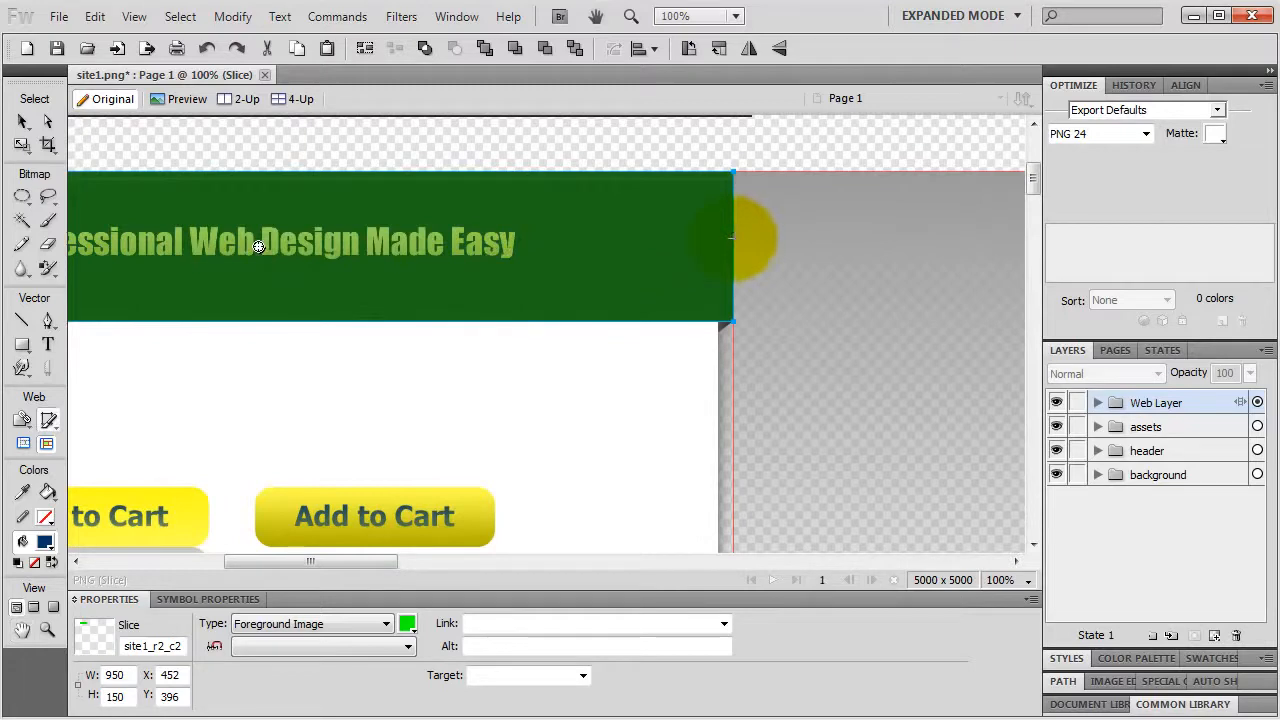
click(23, 122)
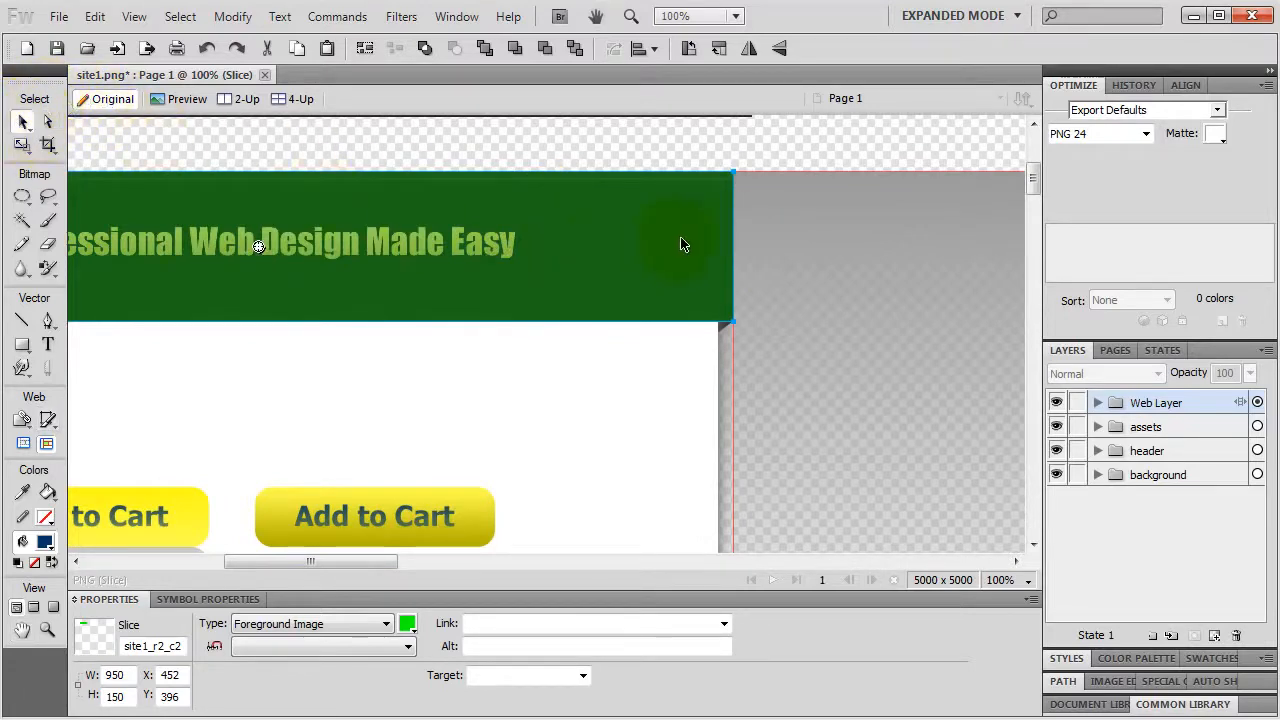
mouse_move(733, 240)
mouse_down()
mouse_move(757, 238)
mouse_move(733, 238)
mouse_up()
key(space)
drag(264, 248, 529, 280)
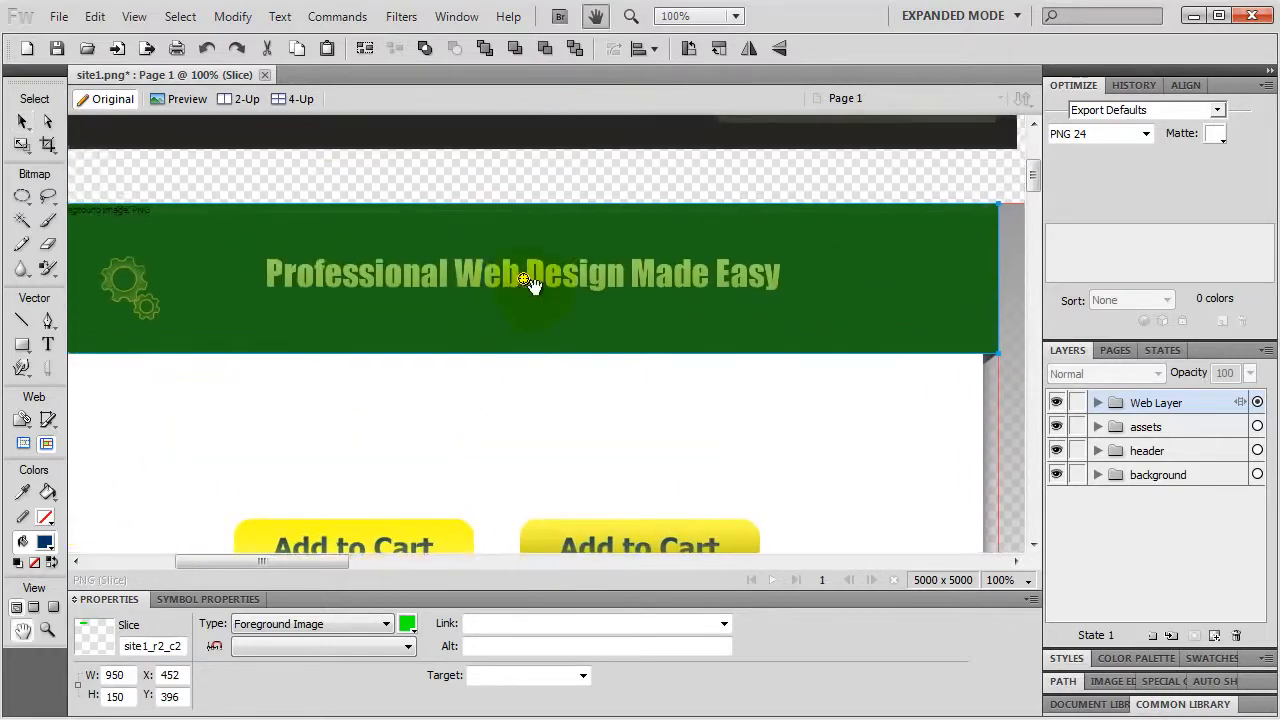
key(ctrl+minus)
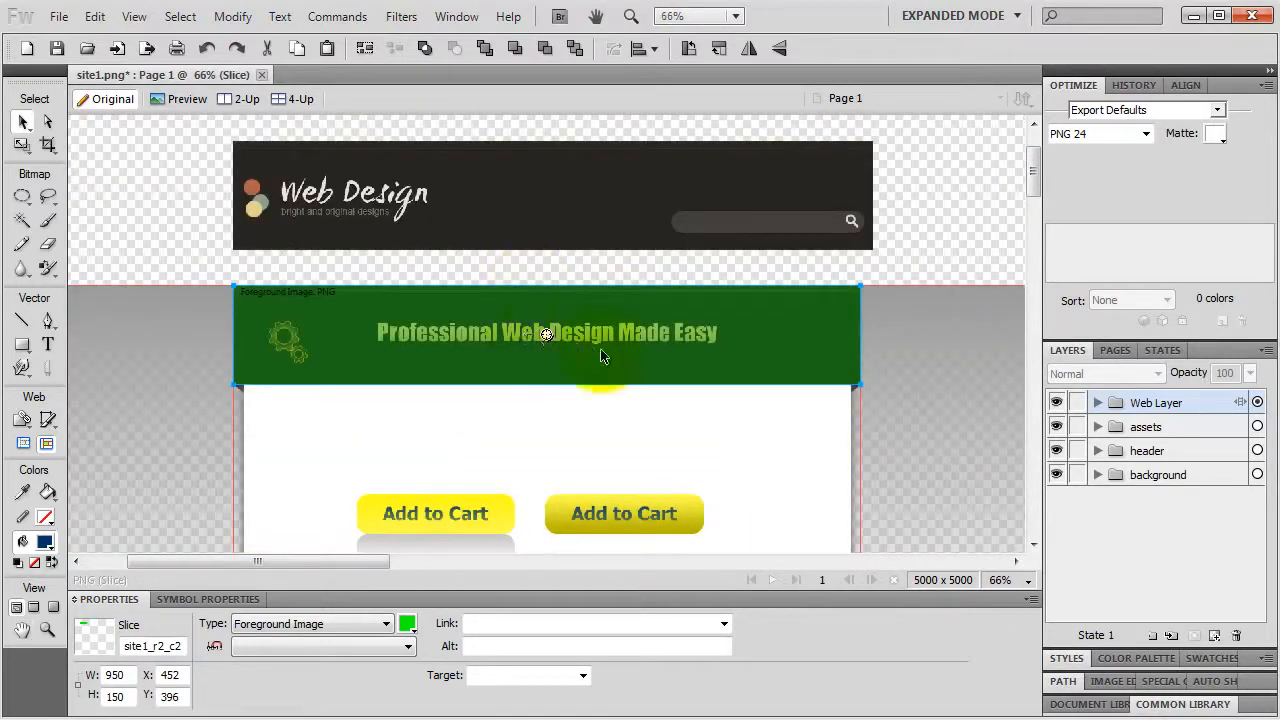
click(863, 312)
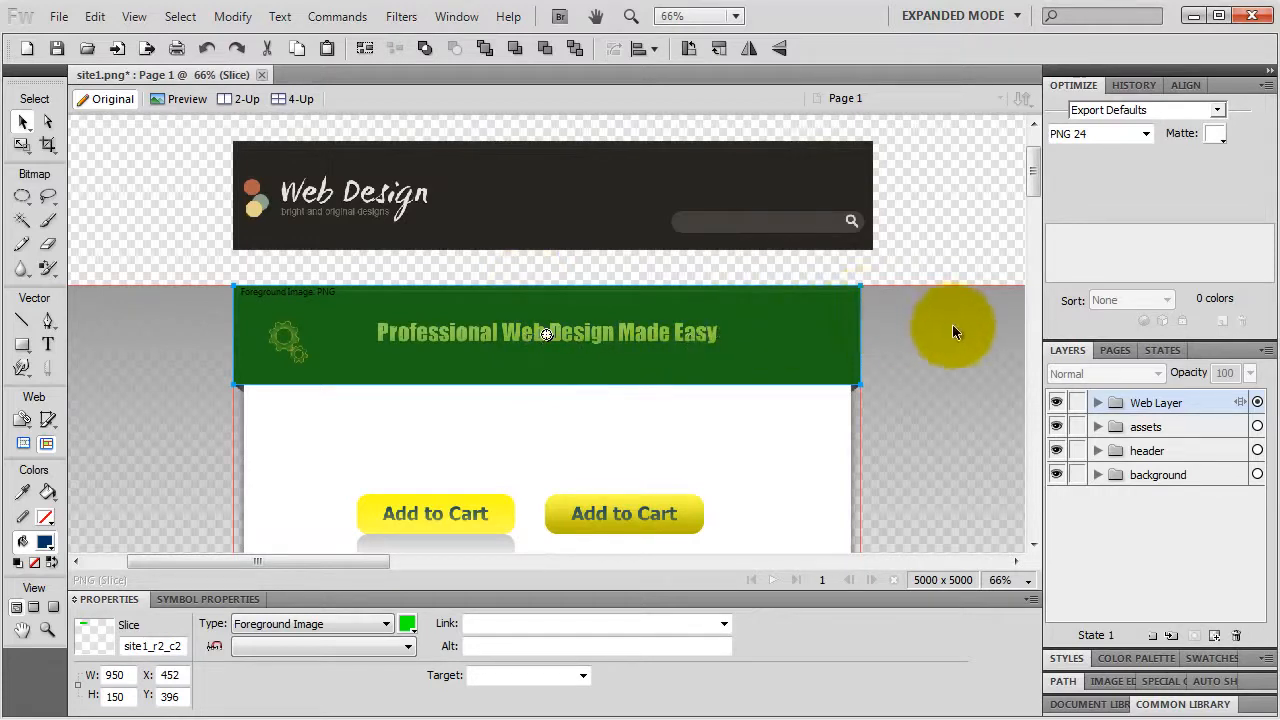
Step: Expand the Web Layer and rename the banner slice to "header"
click(1097, 403)
click(1181, 436)
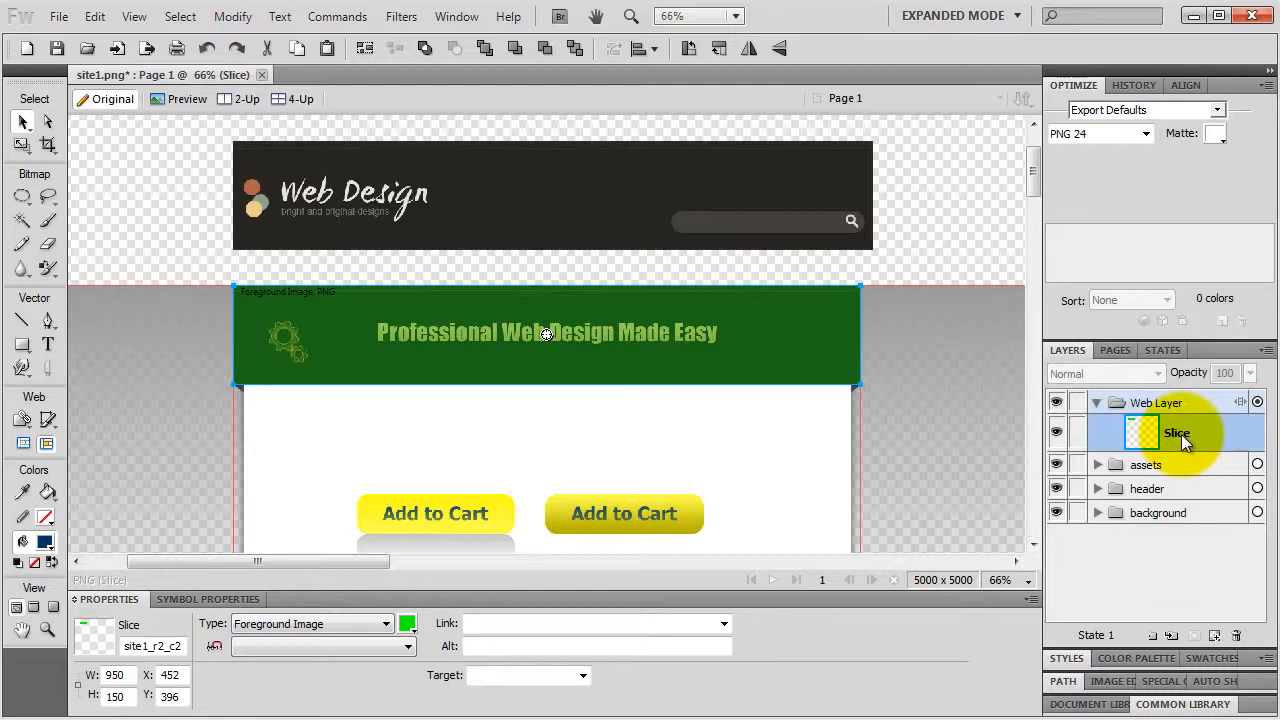
double_click(1182, 438)
key(BackSpace)
text(he)
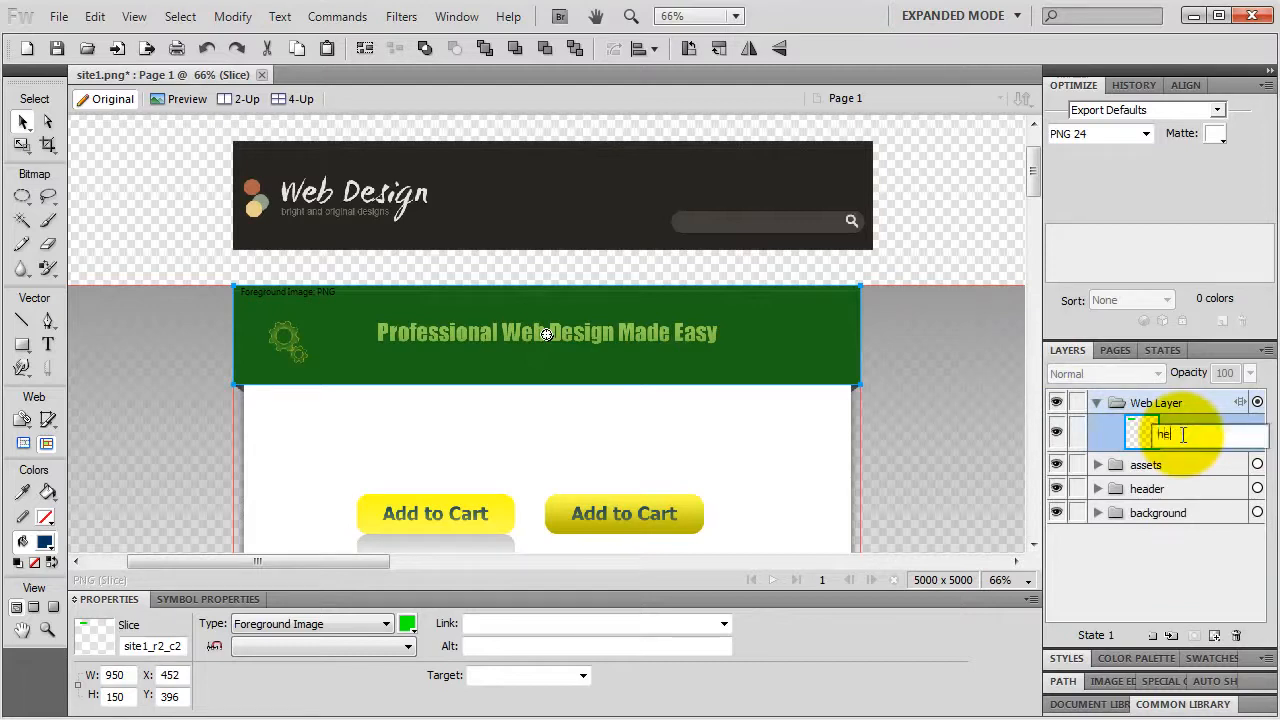
text(ader)
key(Return)
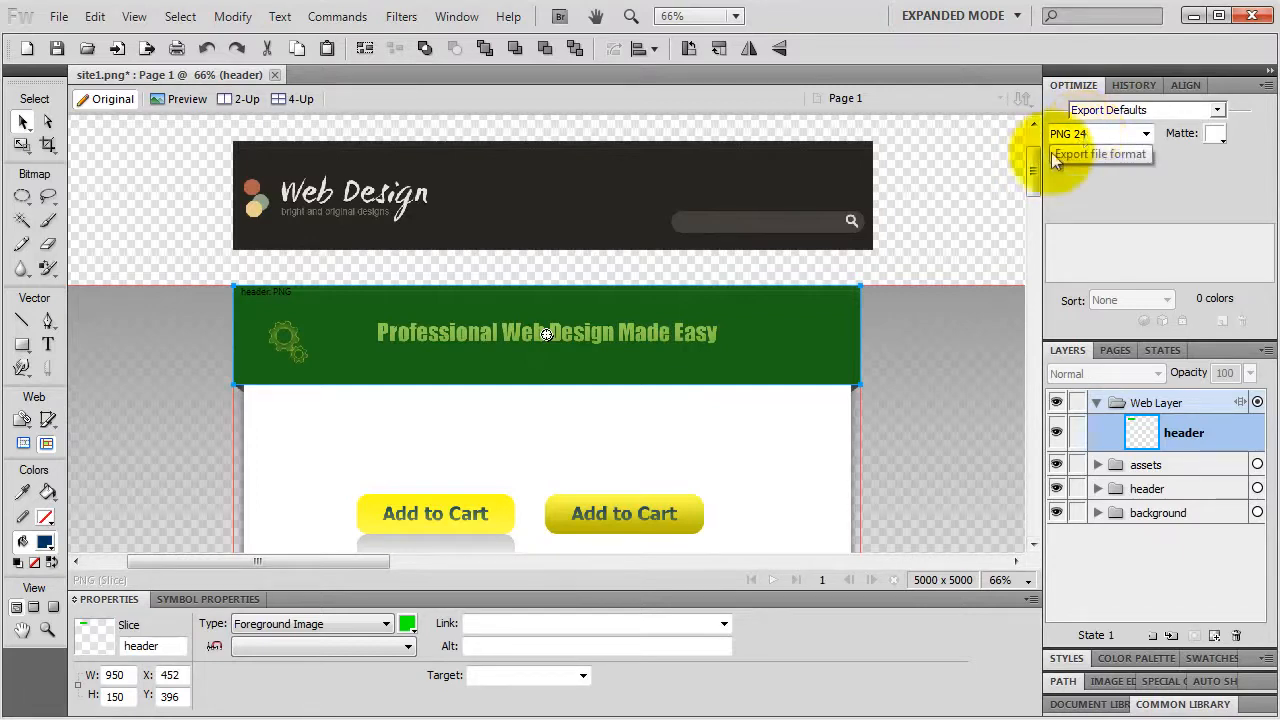
Step: Start exporting only the selected header slice, and create and open a new "images" folder inside site1 as the destination
right_click(731, 340)
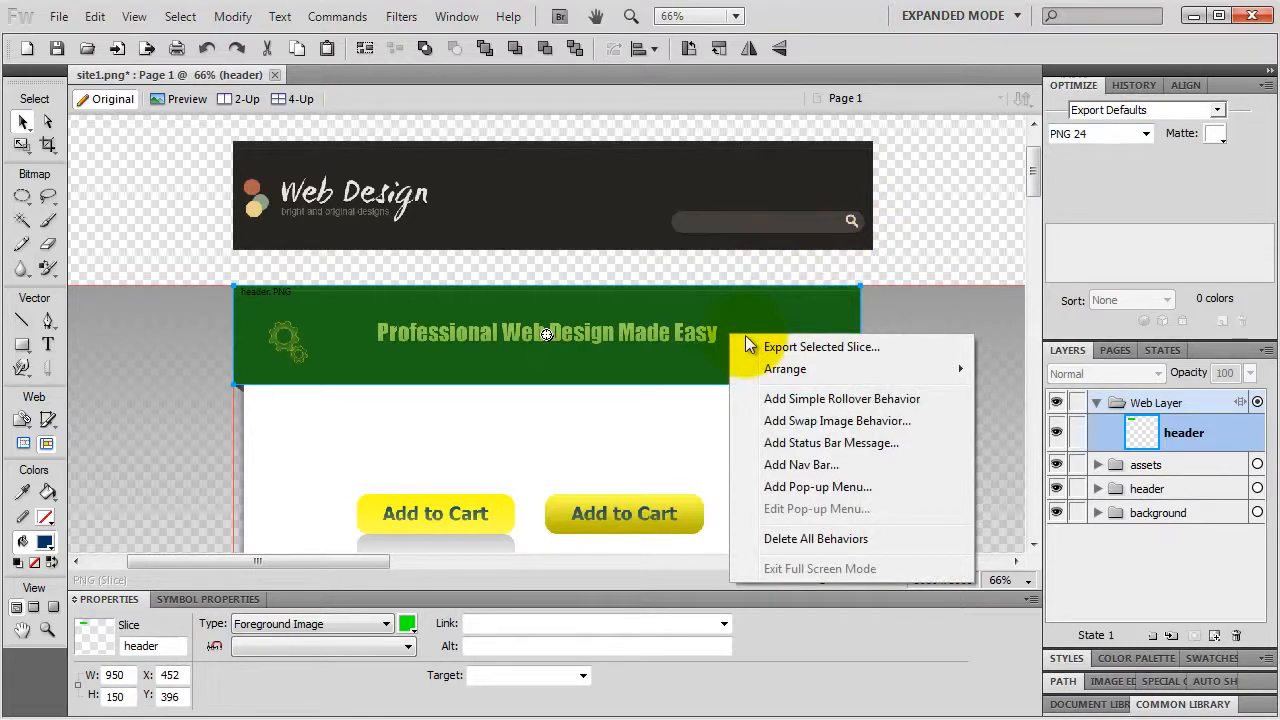
click(786, 350)
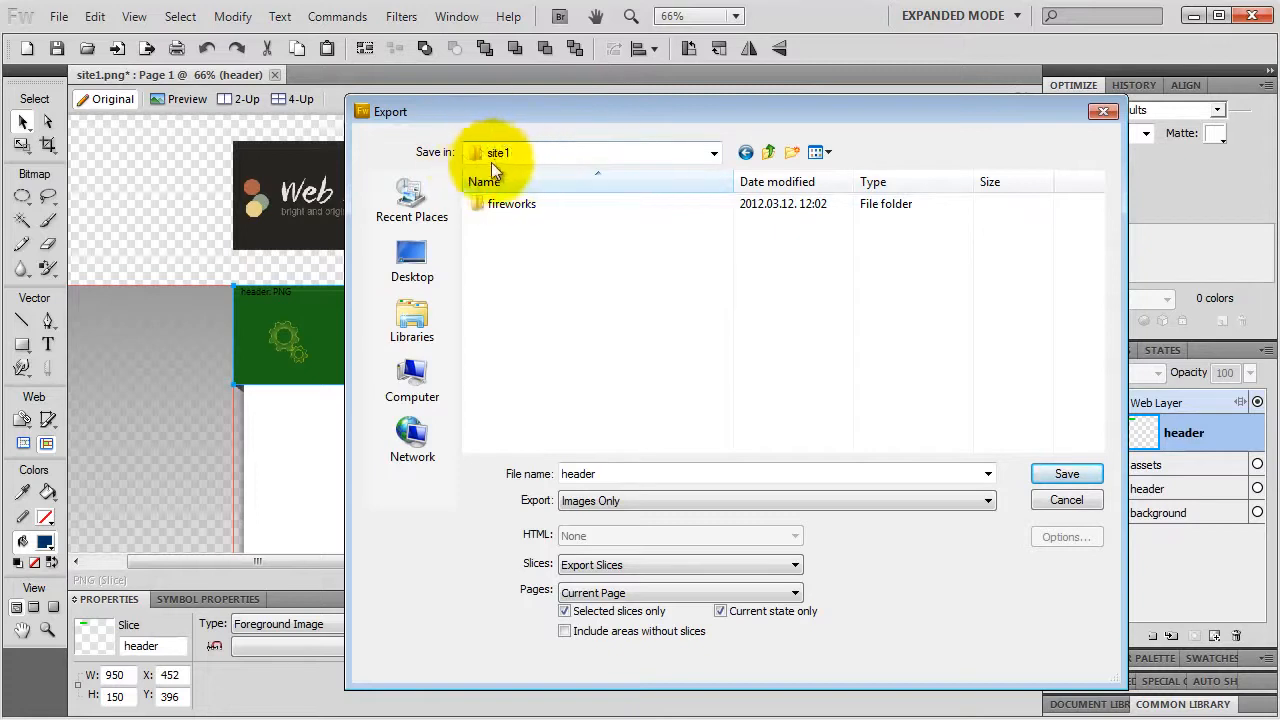
click(790, 154)
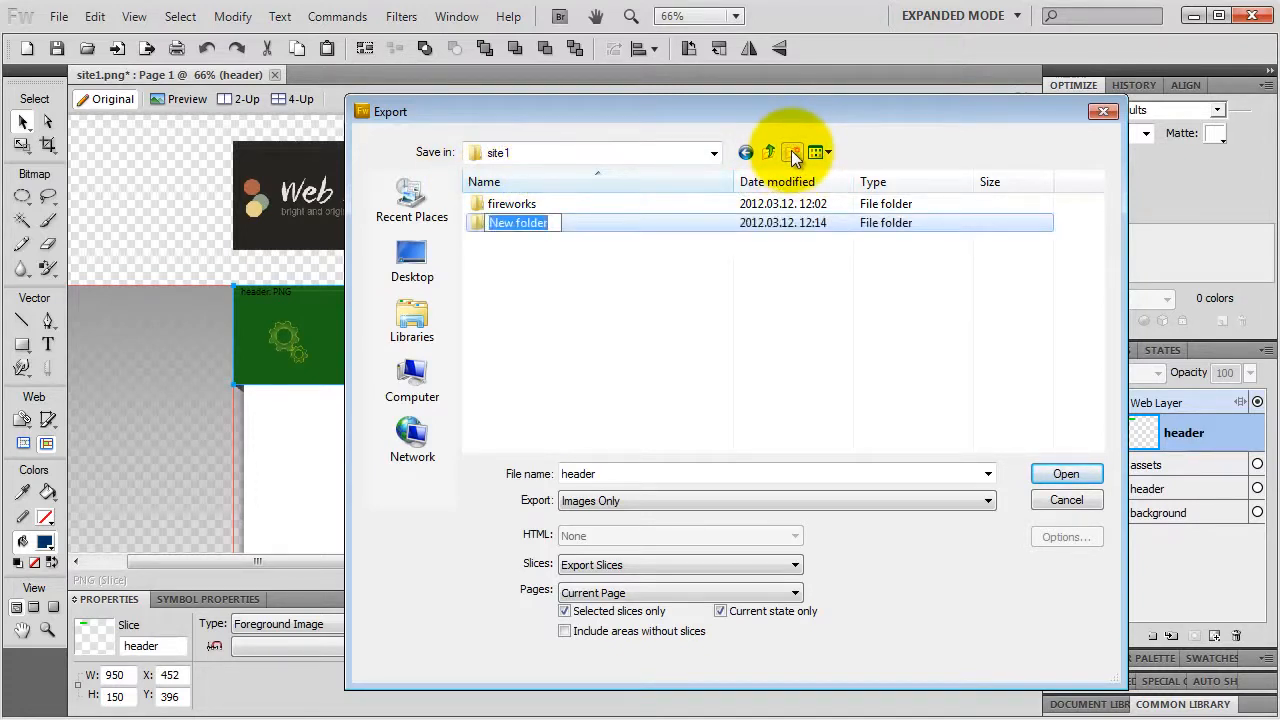
text(images)
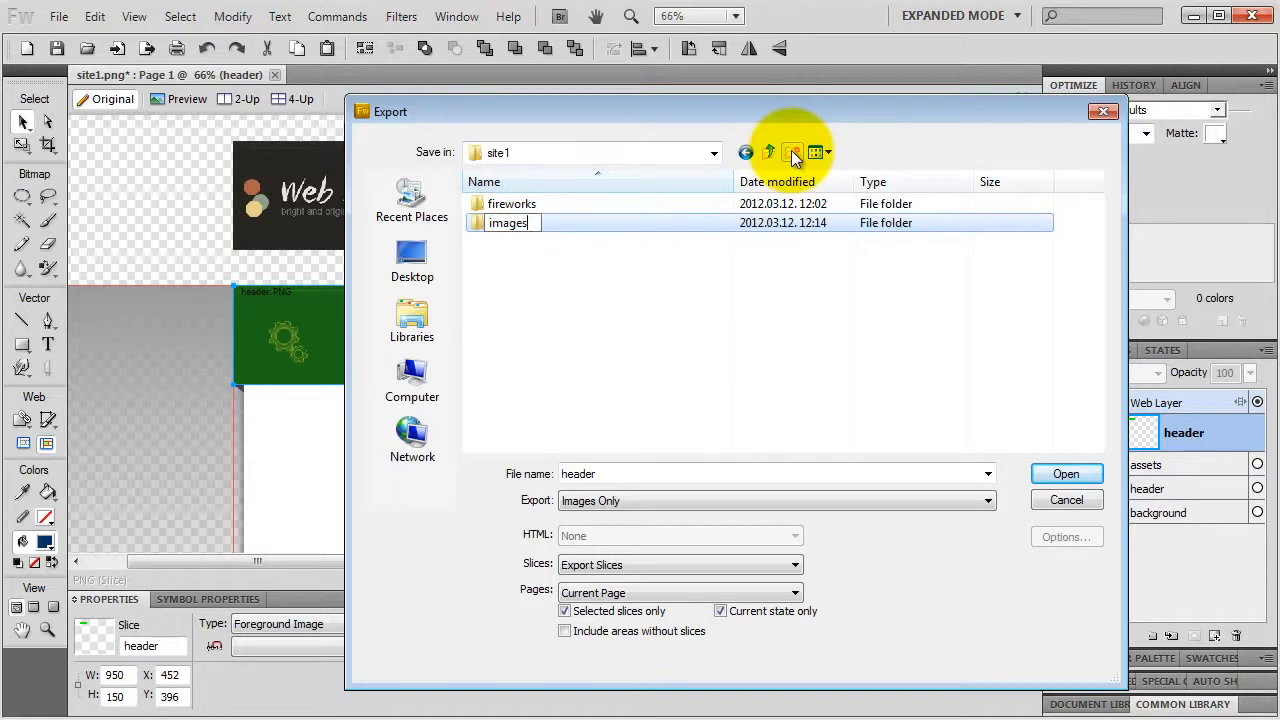
key(Return)
key(Return)
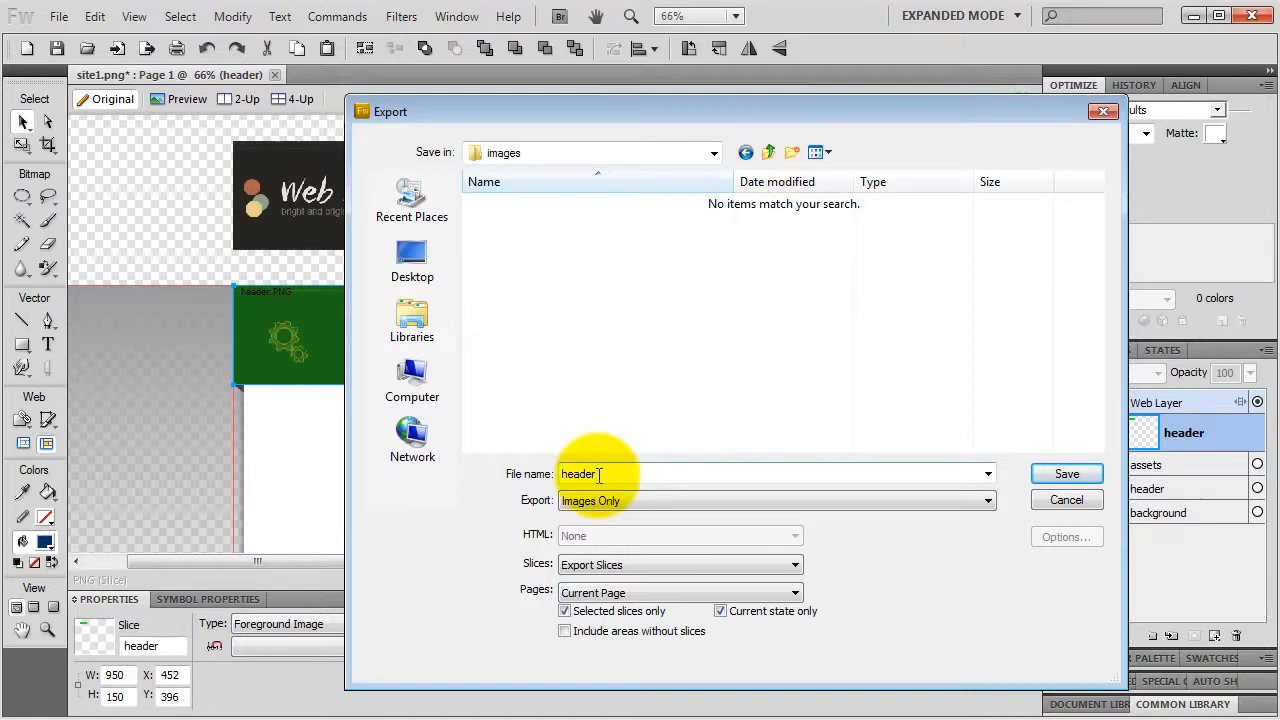
Step: Finish exporting the selected header slice as "header" with Images Only into the images folder
click(1068, 474)
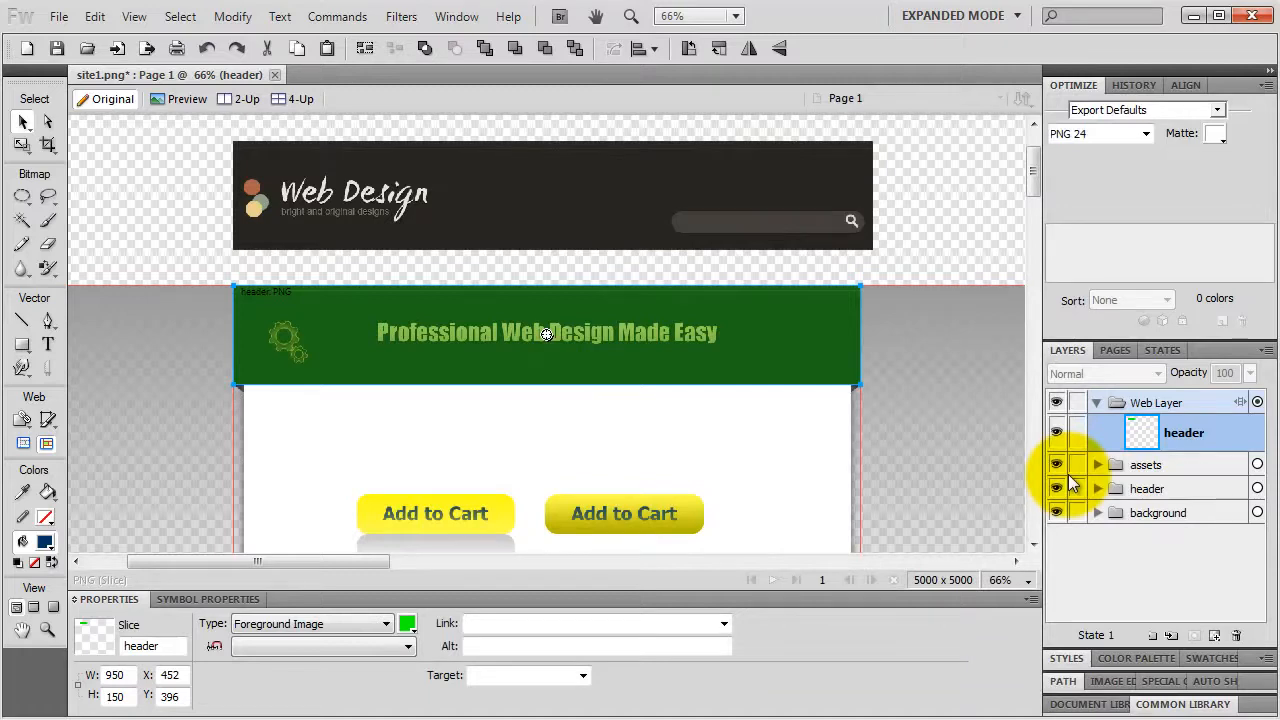
Step: Move all objects of the assets layer onto the empty canvas beside the page, and place the checkmark icon above the buttons at X 2091, Y 571
click(1145, 466)
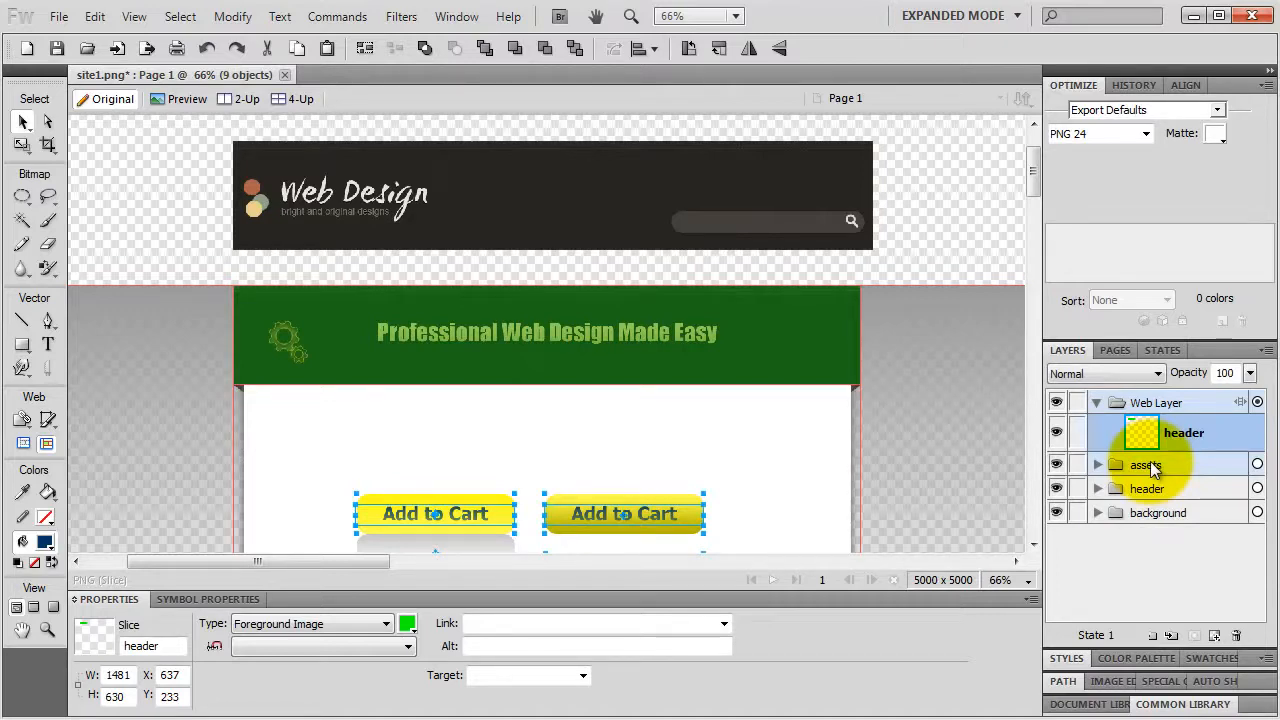
click(1160, 470)
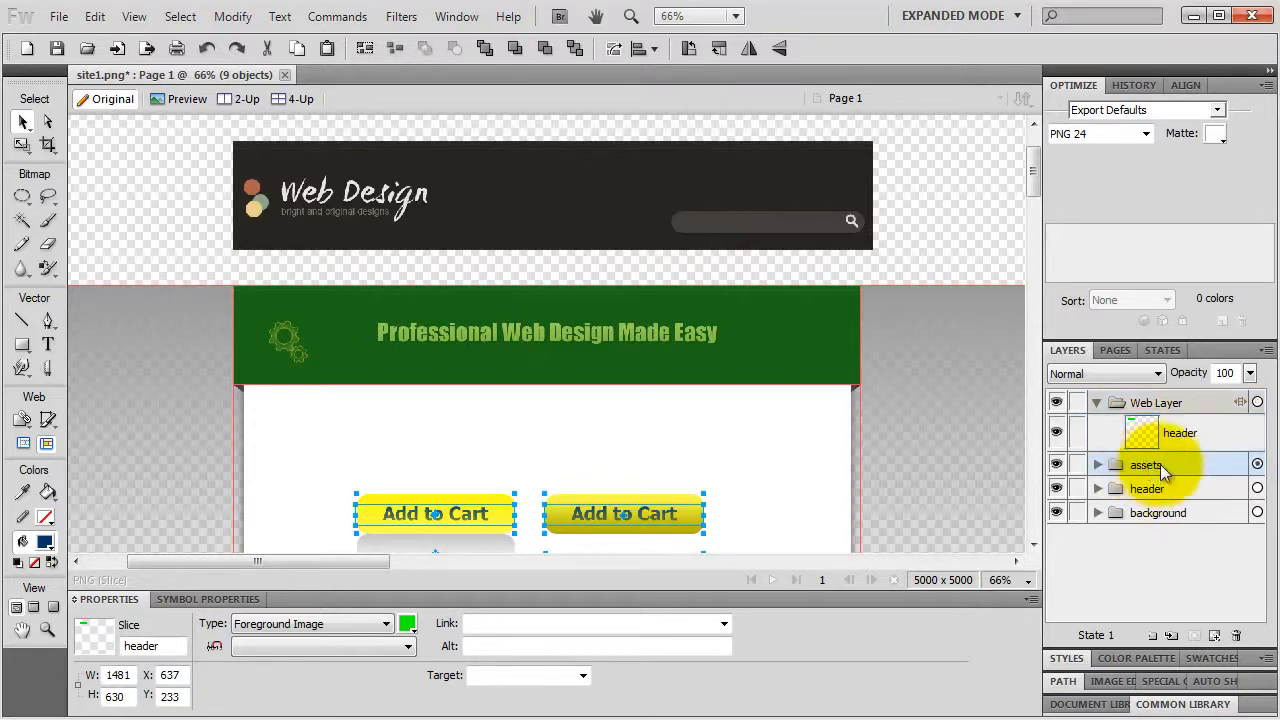
key(ctrl+minus)
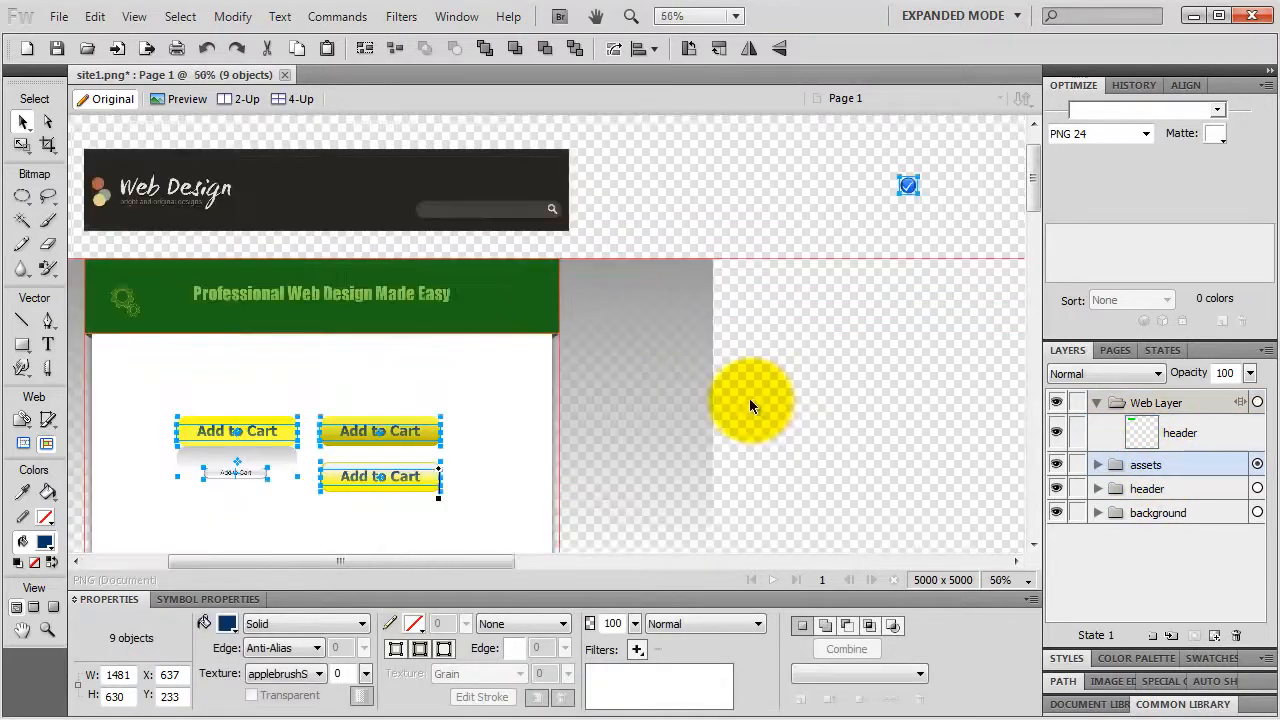
key(ctrl+minus)
drag(443, 371, 589, 343)
click(837, 237)
click(916, 205)
drag(920, 201, 529, 325)
key(ctrl+z)
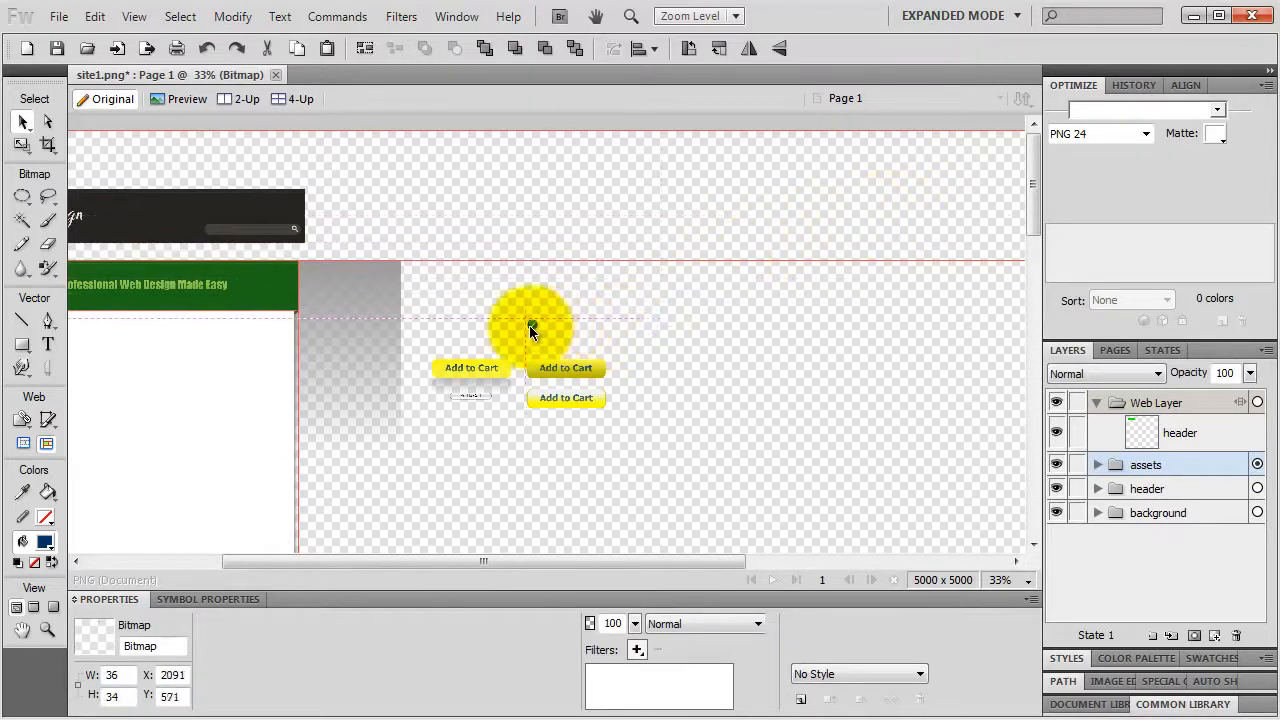
Step: Insert a single rectangular slice around both objects of the outlined yellow Add to Cart button
key(ctrl+=)
key(ctrl+=)
key(ctrl+=)
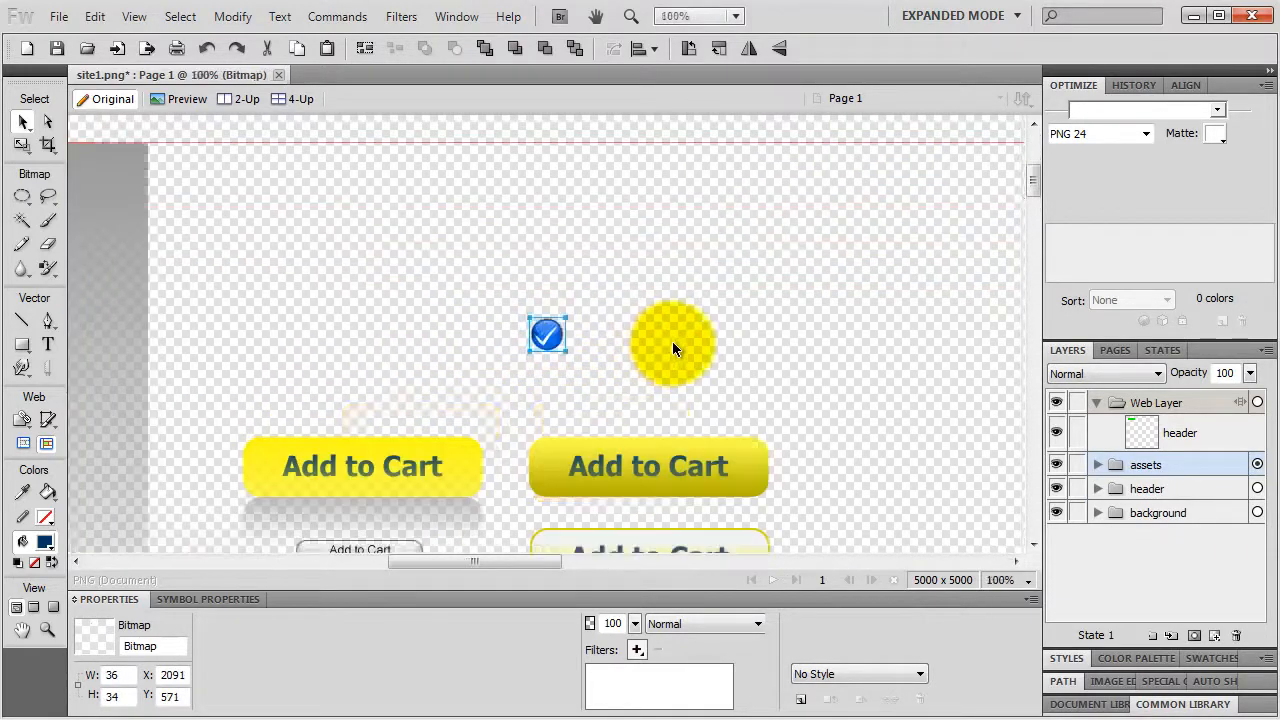
drag(673, 343, 659, 248)
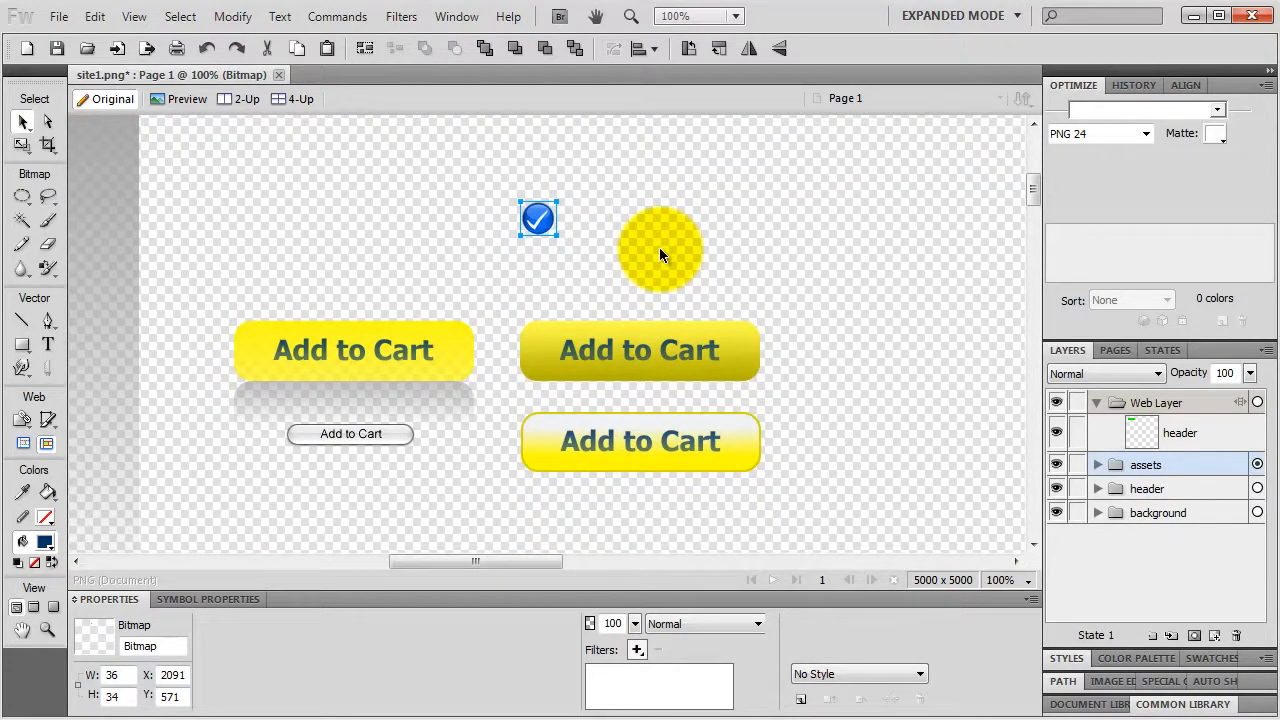
drag(632, 503, 746, 406)
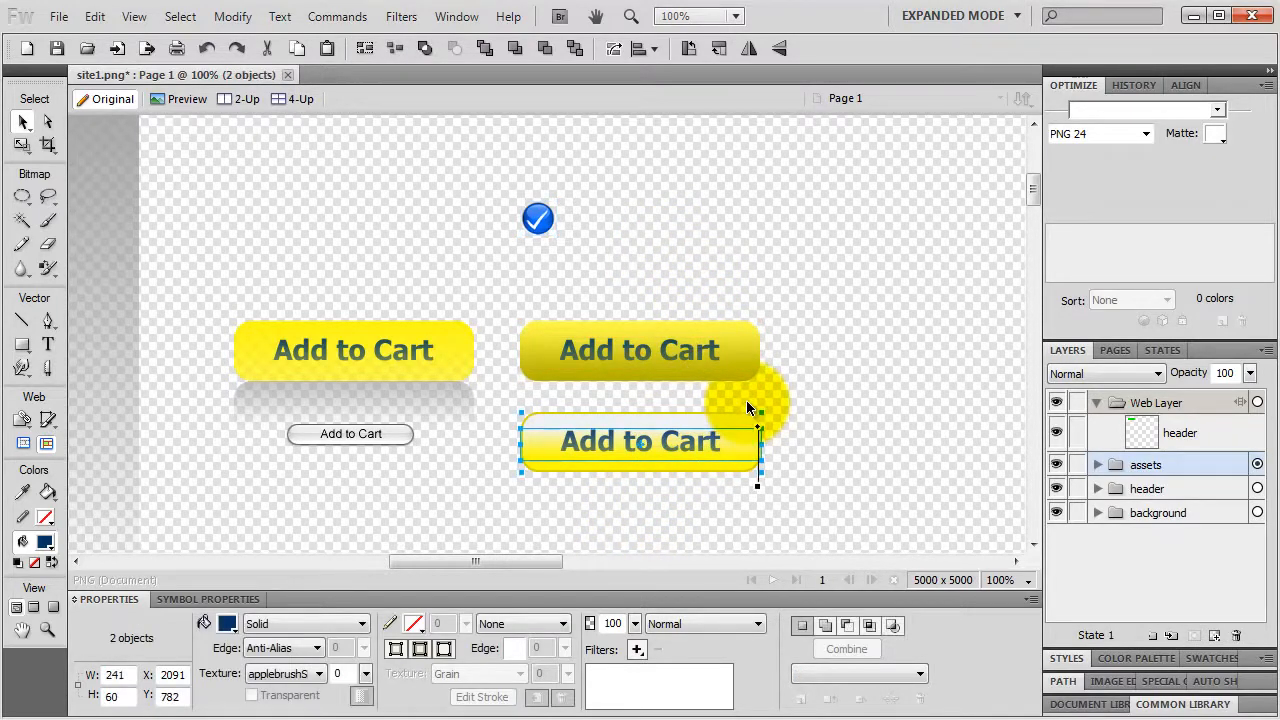
right_click(704, 450)
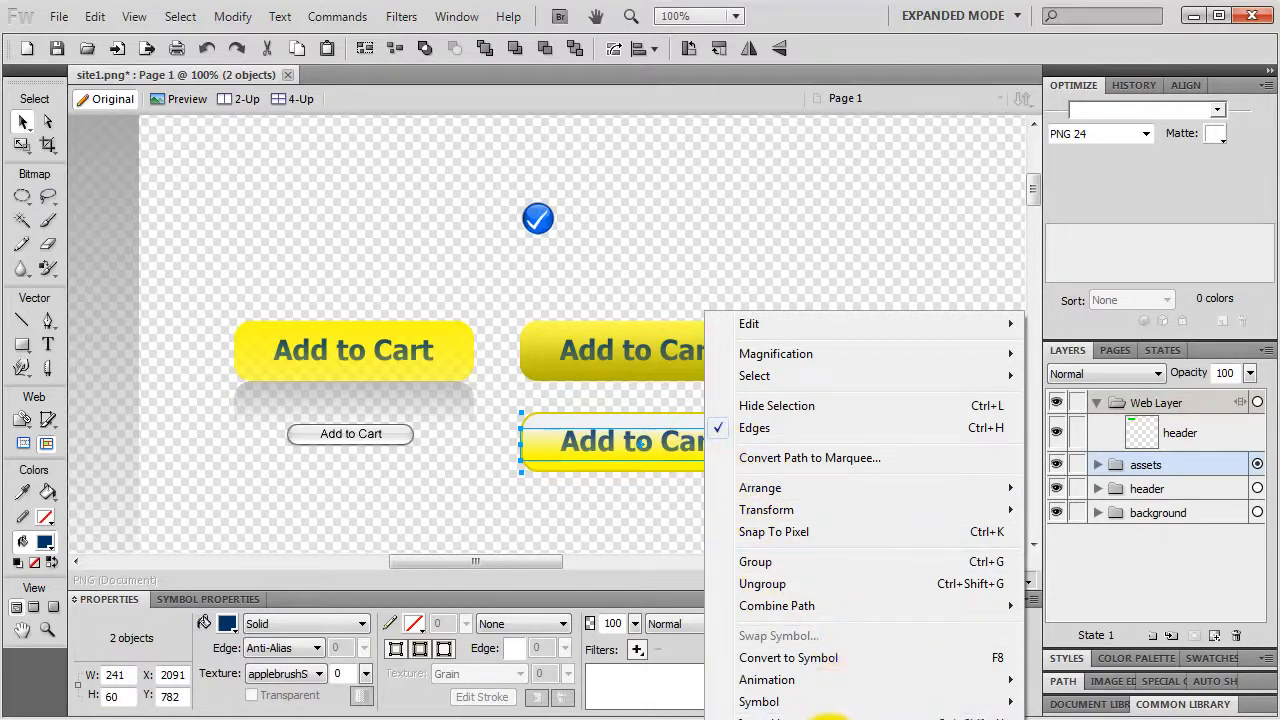
click(828, 716)
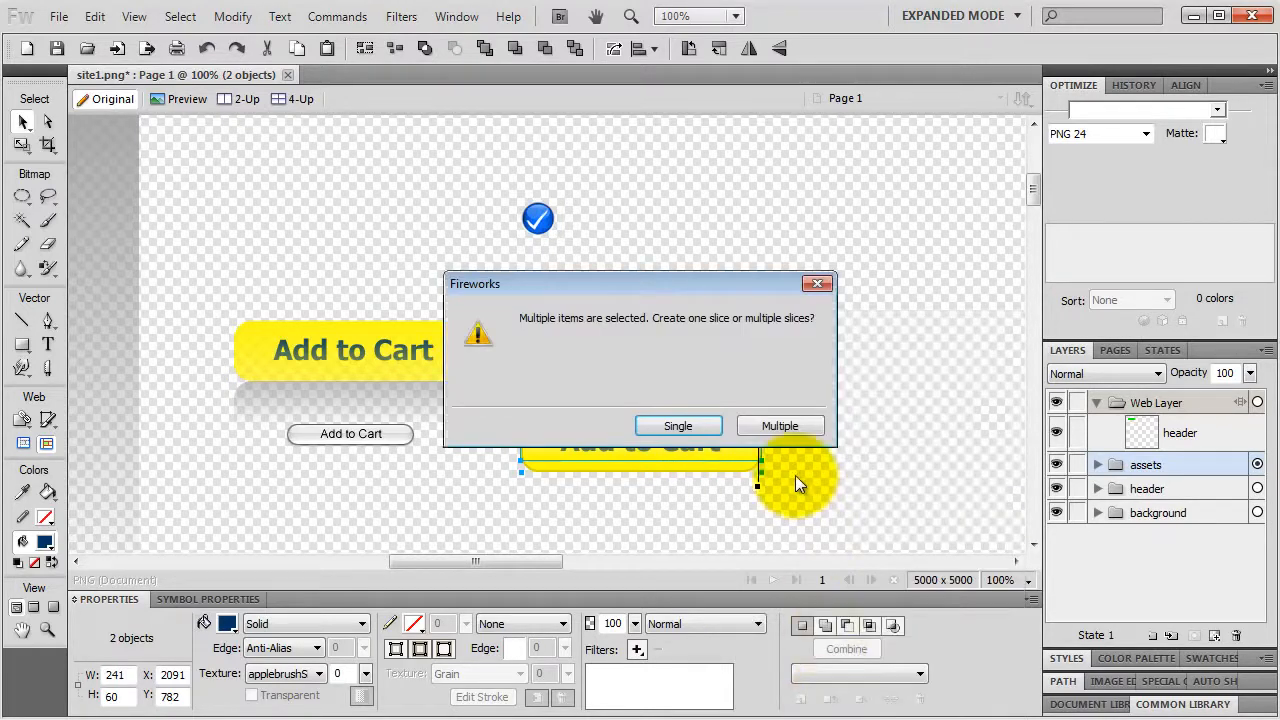
click(688, 428)
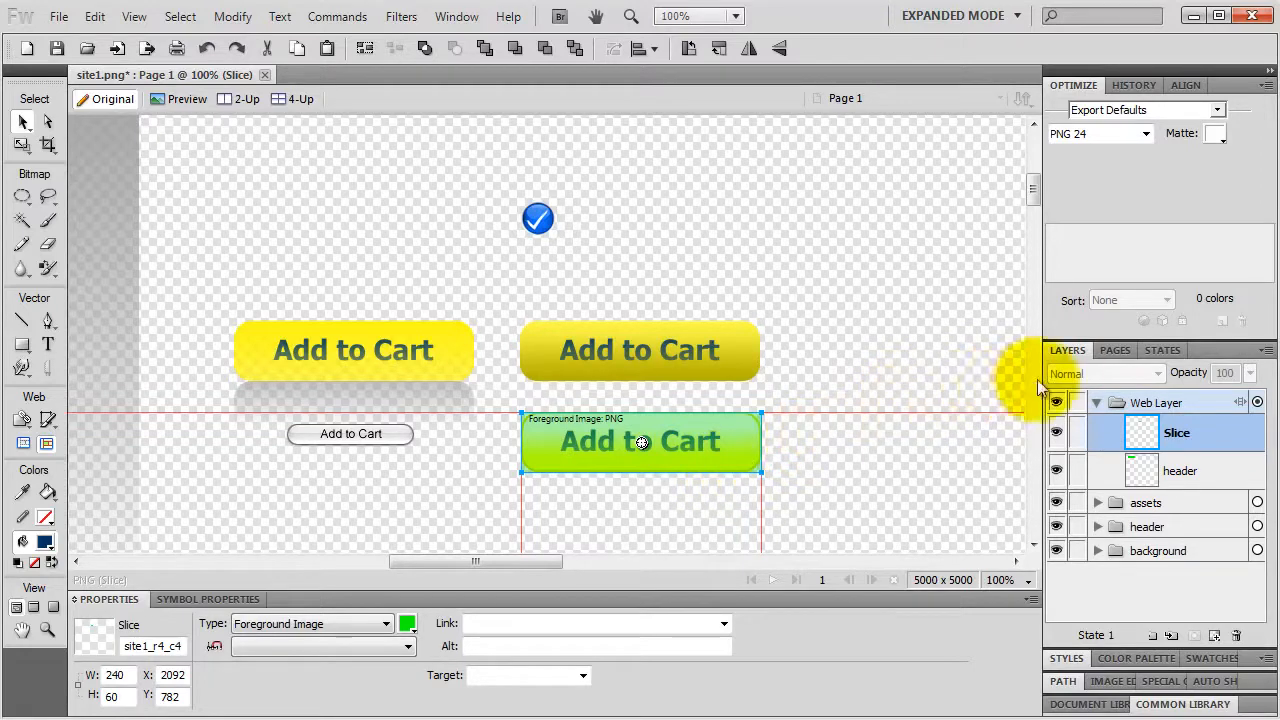
Step: Rename the new button slice to "bn_order" and set its export format to PNG32
double_click(1178, 435)
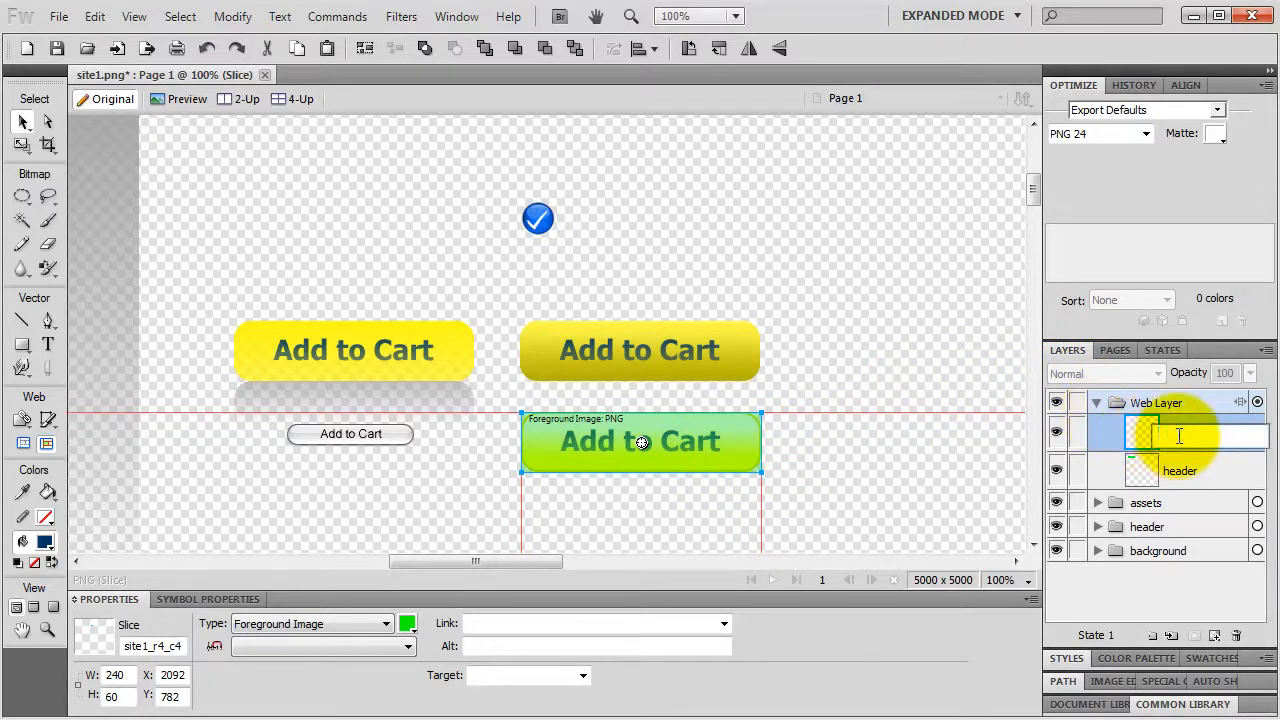
text(bn_order)
key(Return)
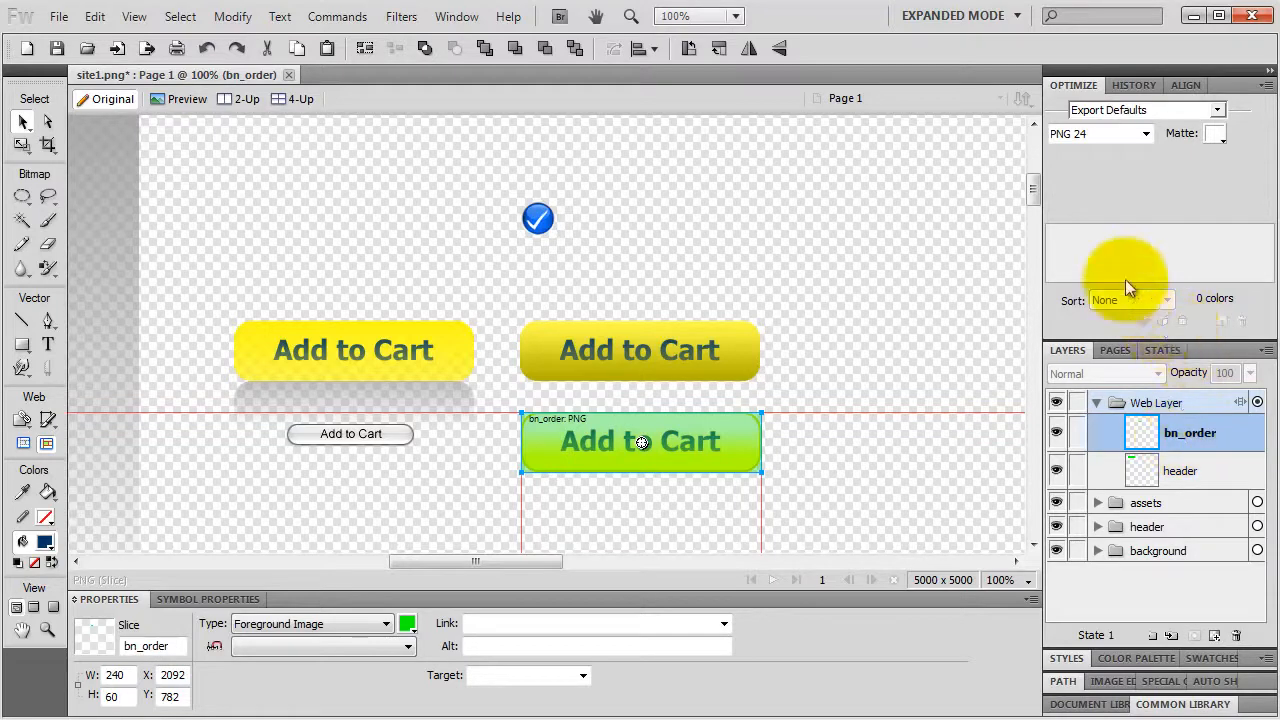
click(1146, 133)
click(1080, 228)
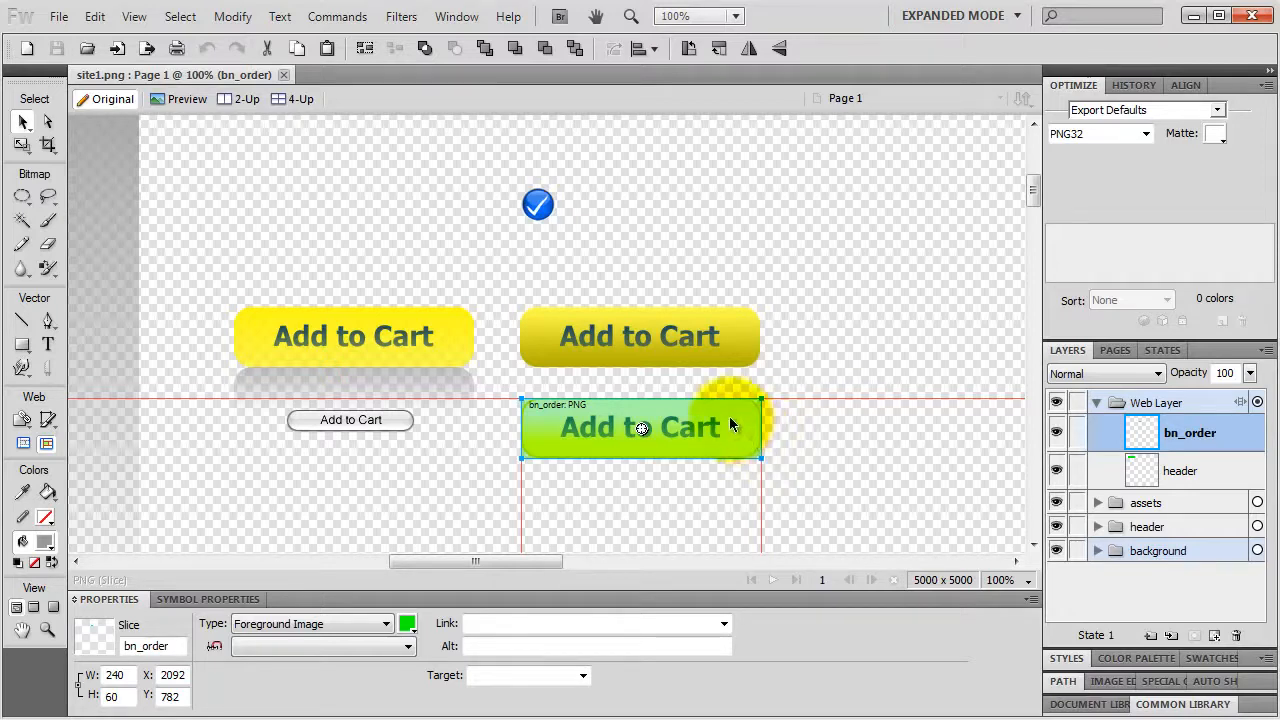
Step: Export only the bn_order slice as an image into the images folder
right_click(735, 437)
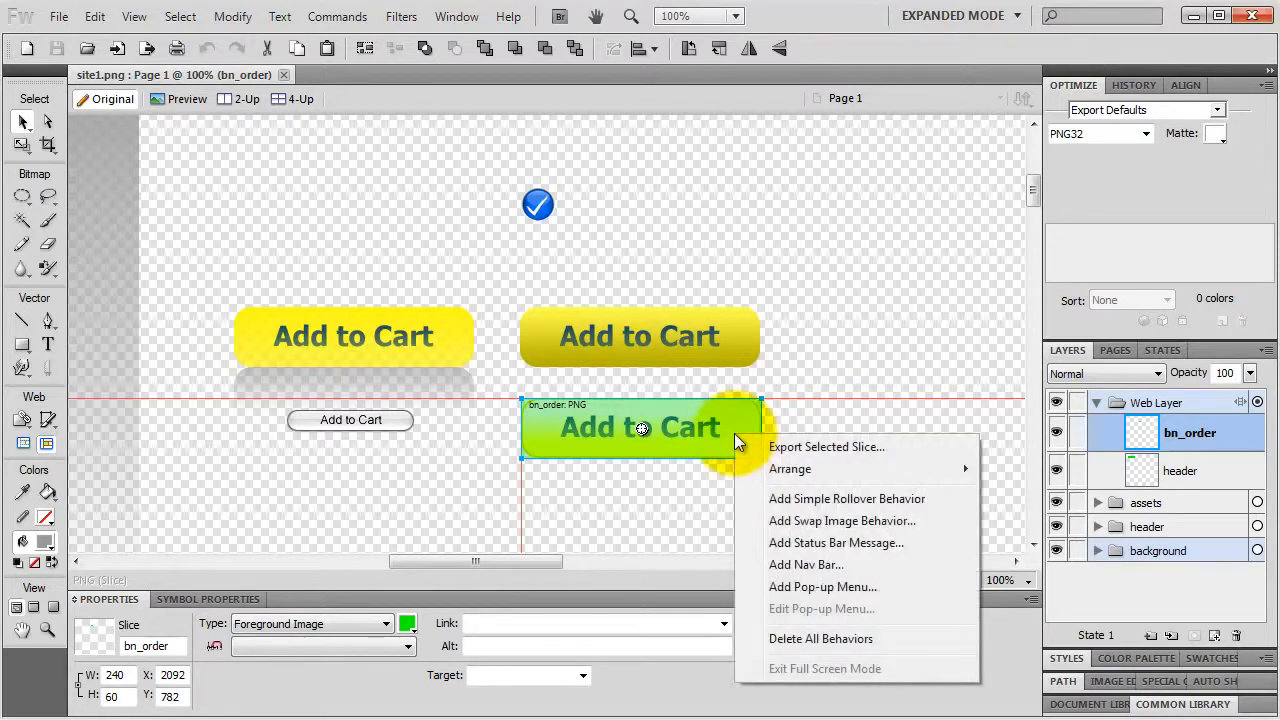
click(803, 450)
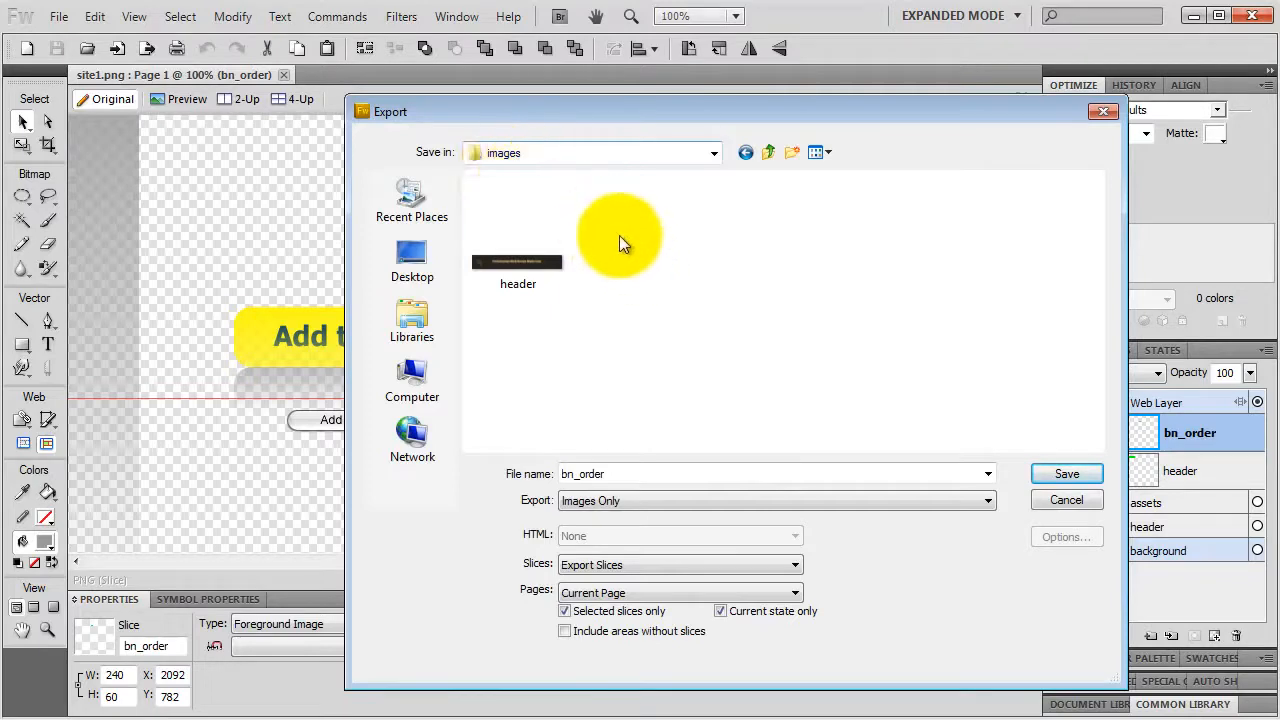
click(1064, 474)
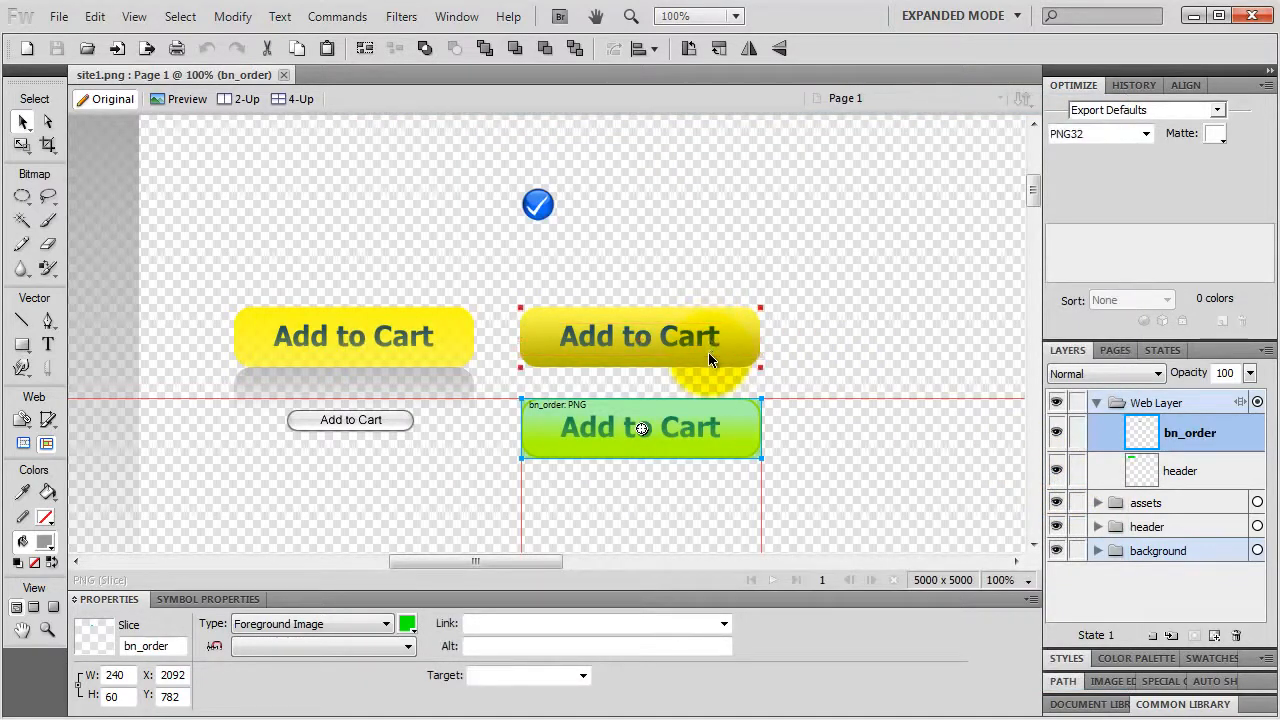
Step: Insert a rectangular slice over the blue checkmark icon and name it "checkmark"
click(541, 208)
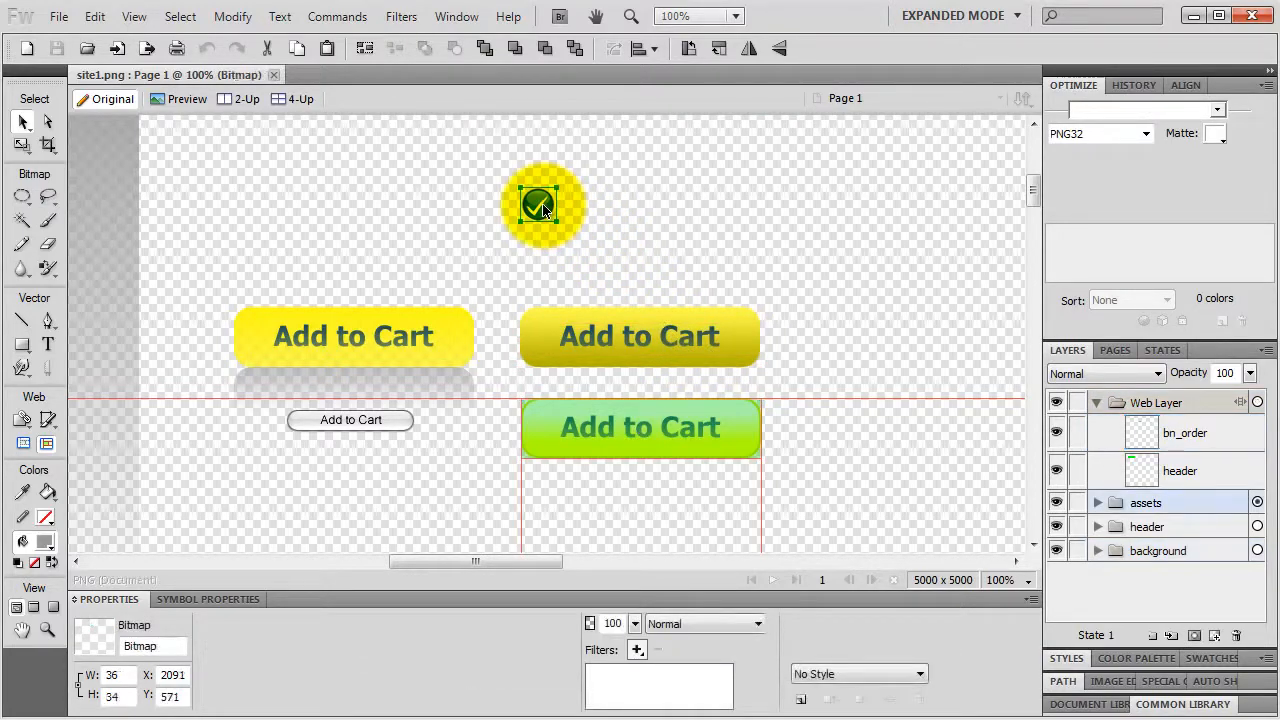
right_click(542, 209)
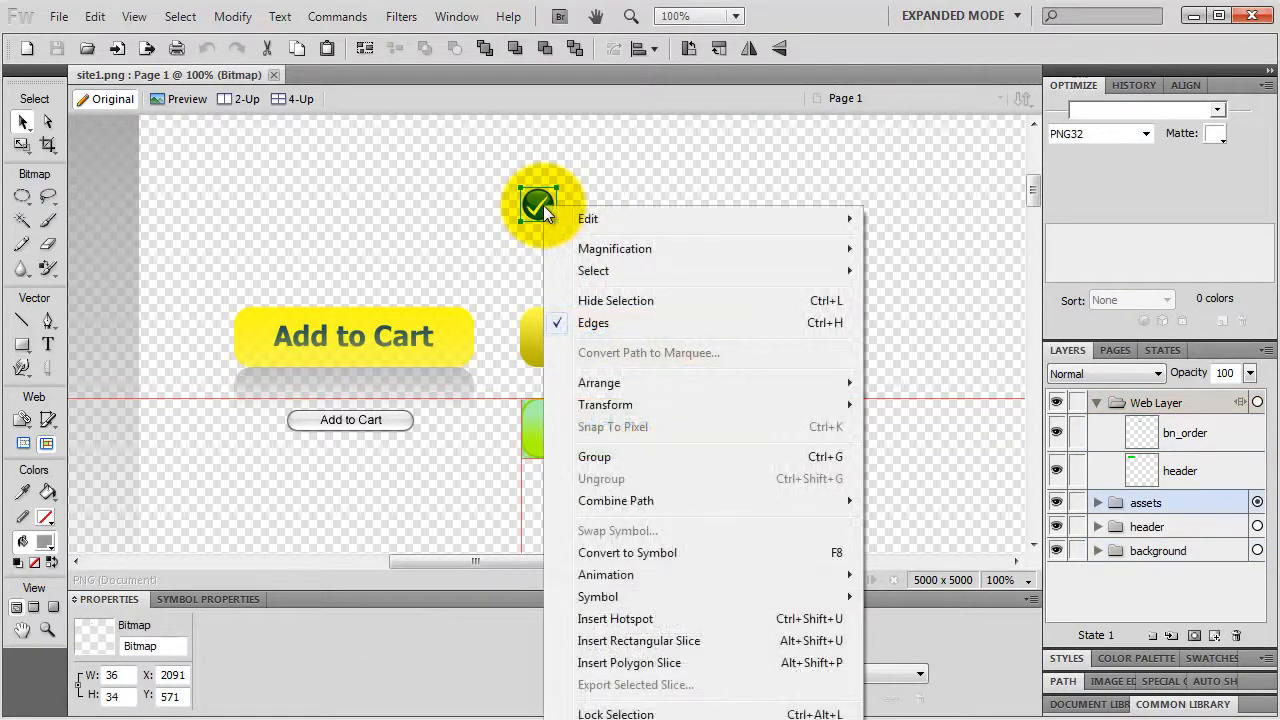
click(610, 641)
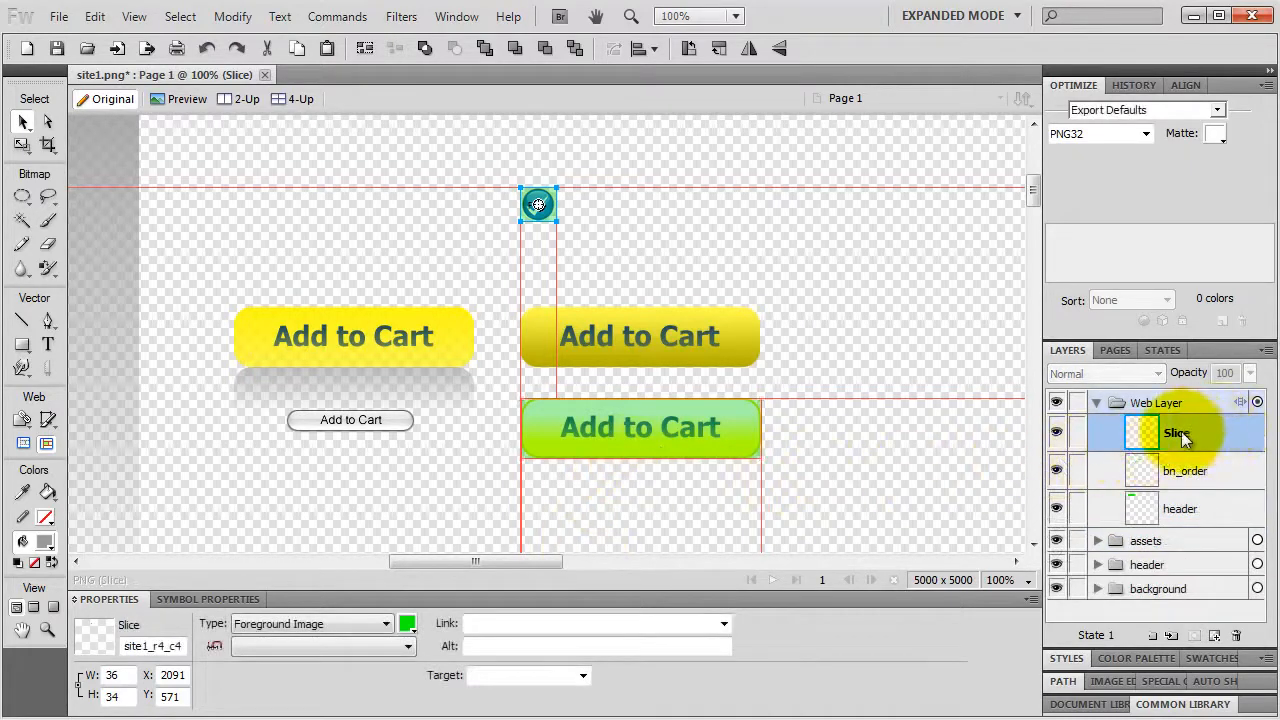
double_click(1180, 432)
text(check)
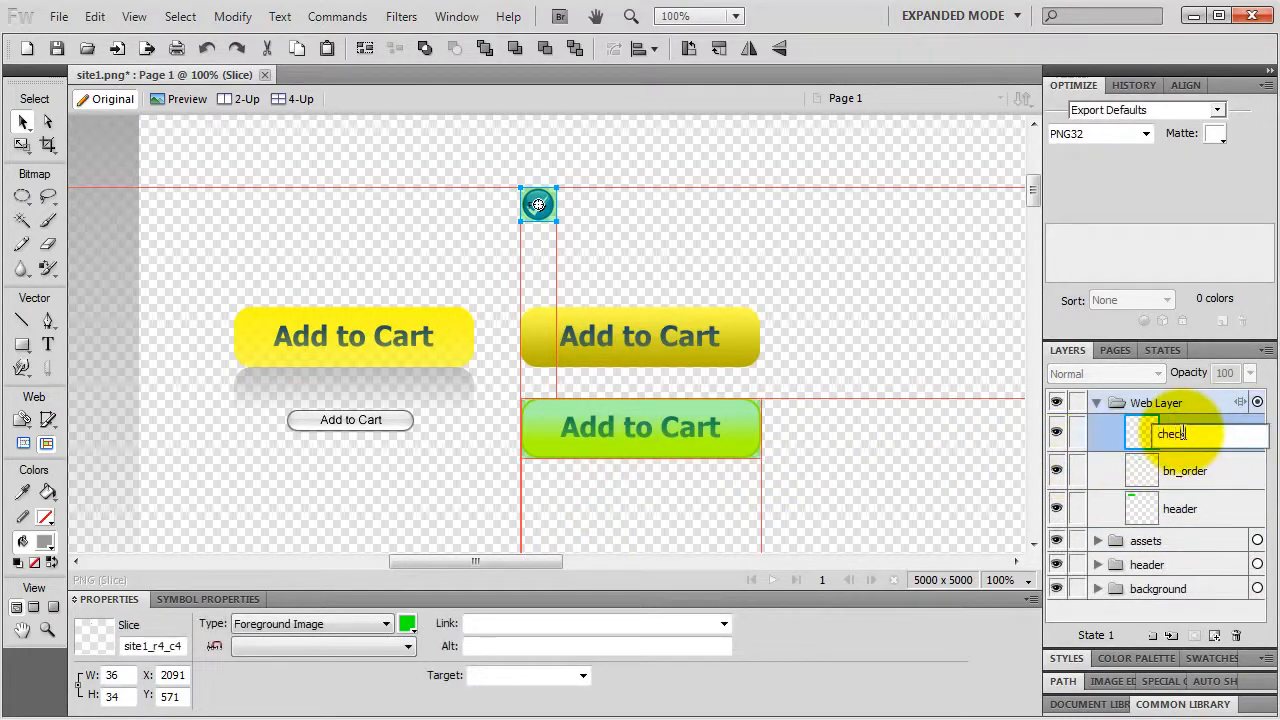
text(mark)
key(Return)
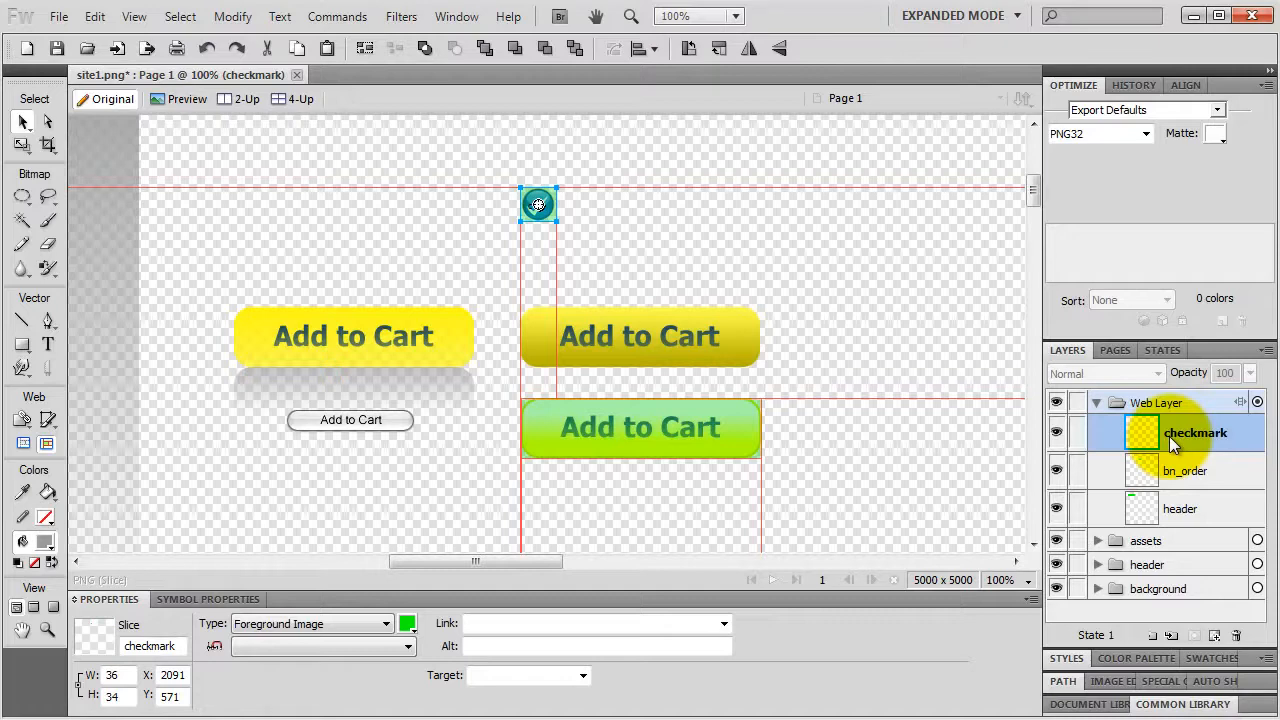
Step: Export only the checkmark slice as an image into the images folder
right_click(550, 202)
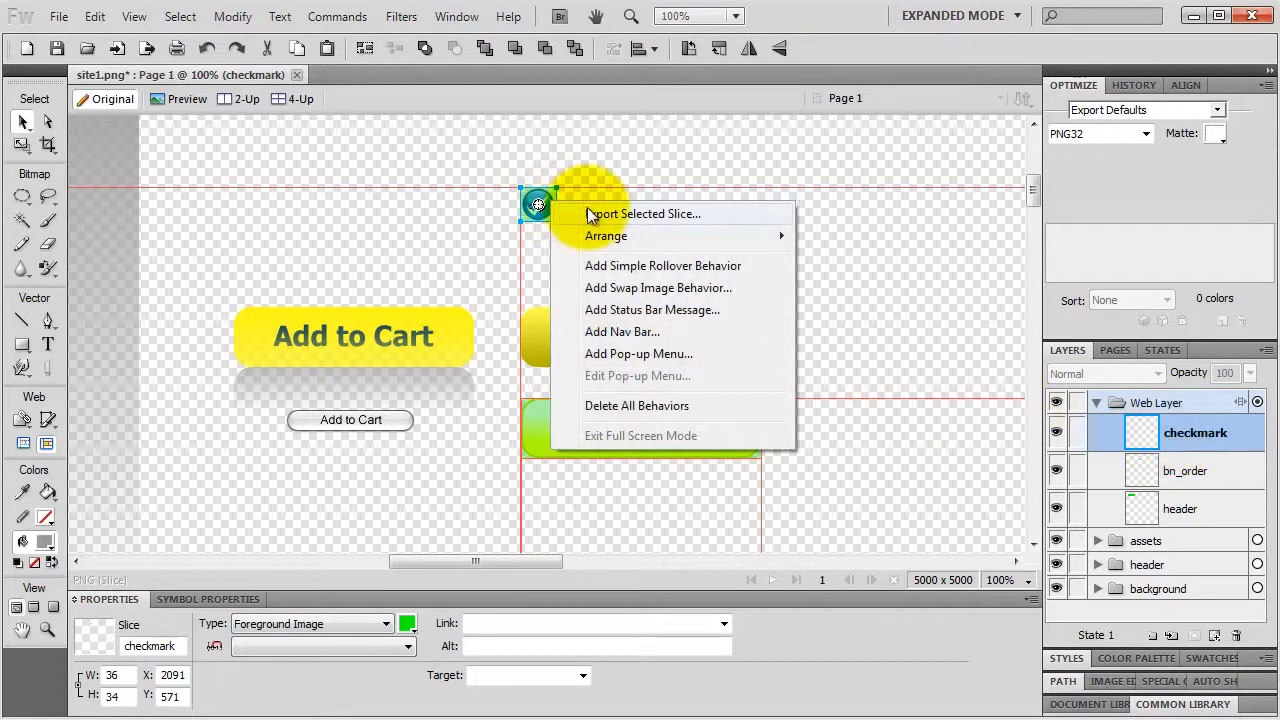
click(590, 215)
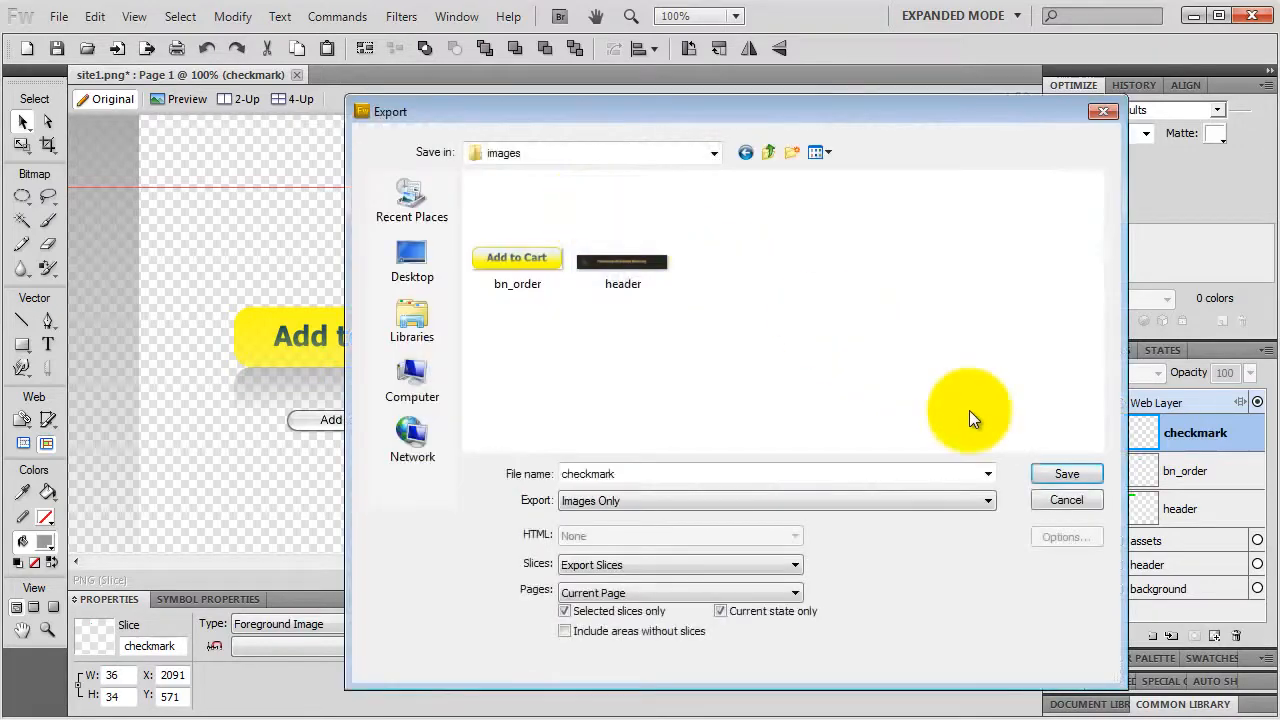
click(1066, 473)
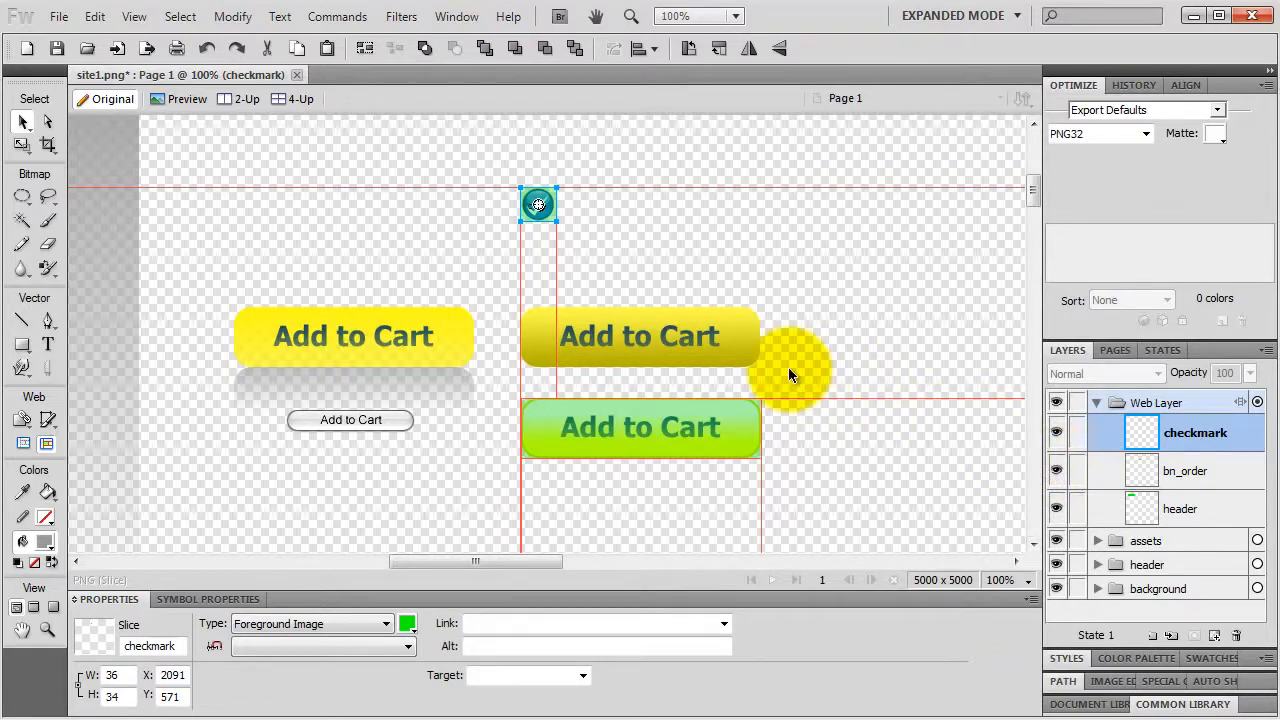
Step: Draw a narrow vertical slice about 92 × 648 over the gray gradient left of the page at about X 184, Y 396
key(ctrl+minus)
key(ctrl+minus)
key(ctrl+minus)
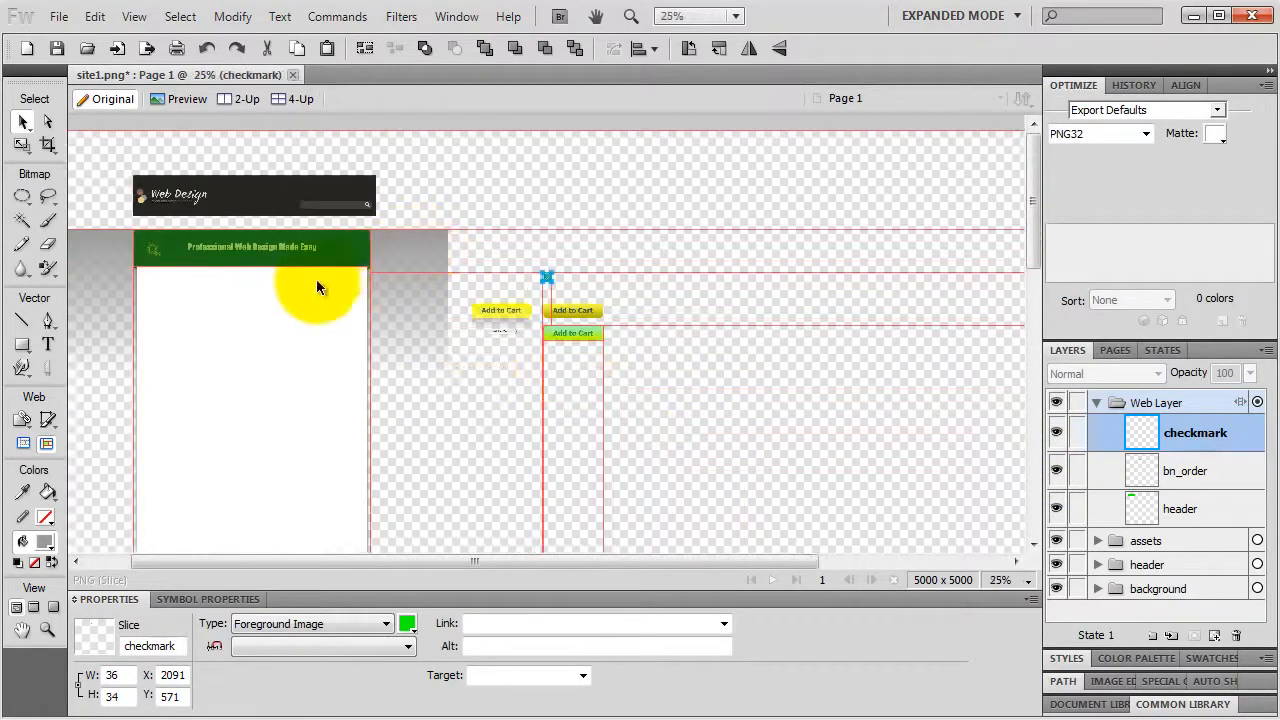
scroll(340, 272, down, 3)
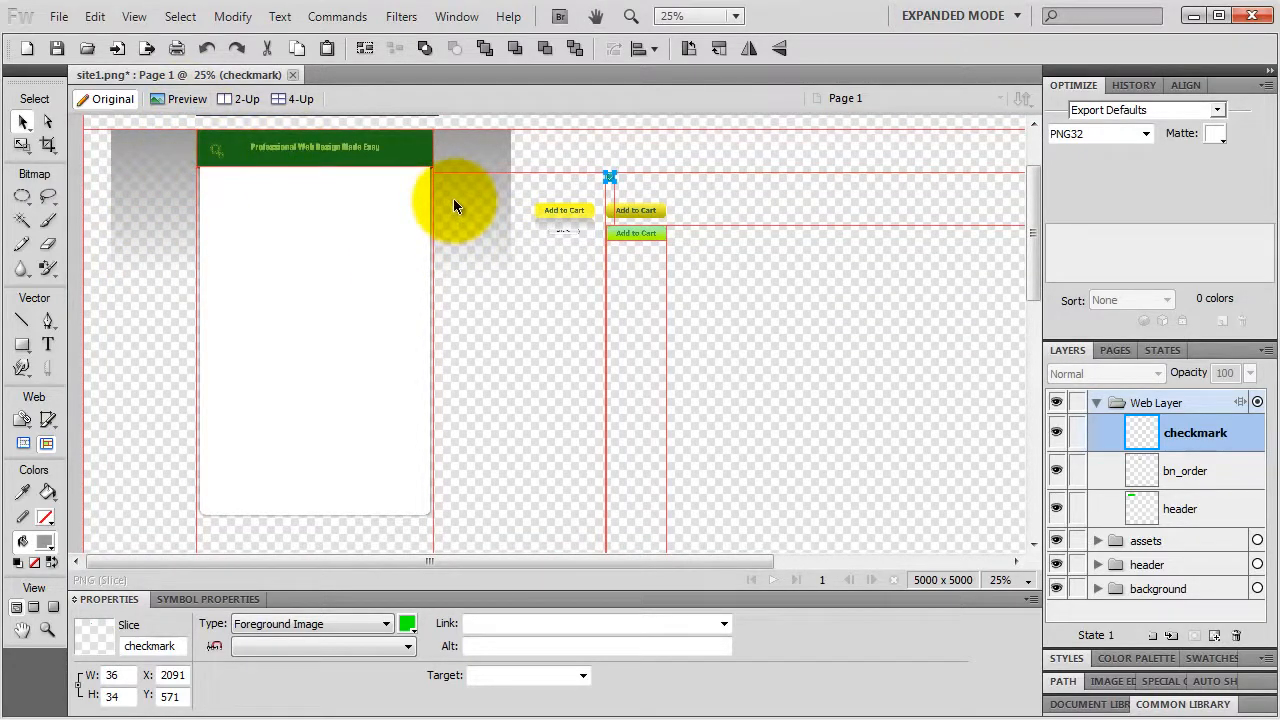
click(47, 420)
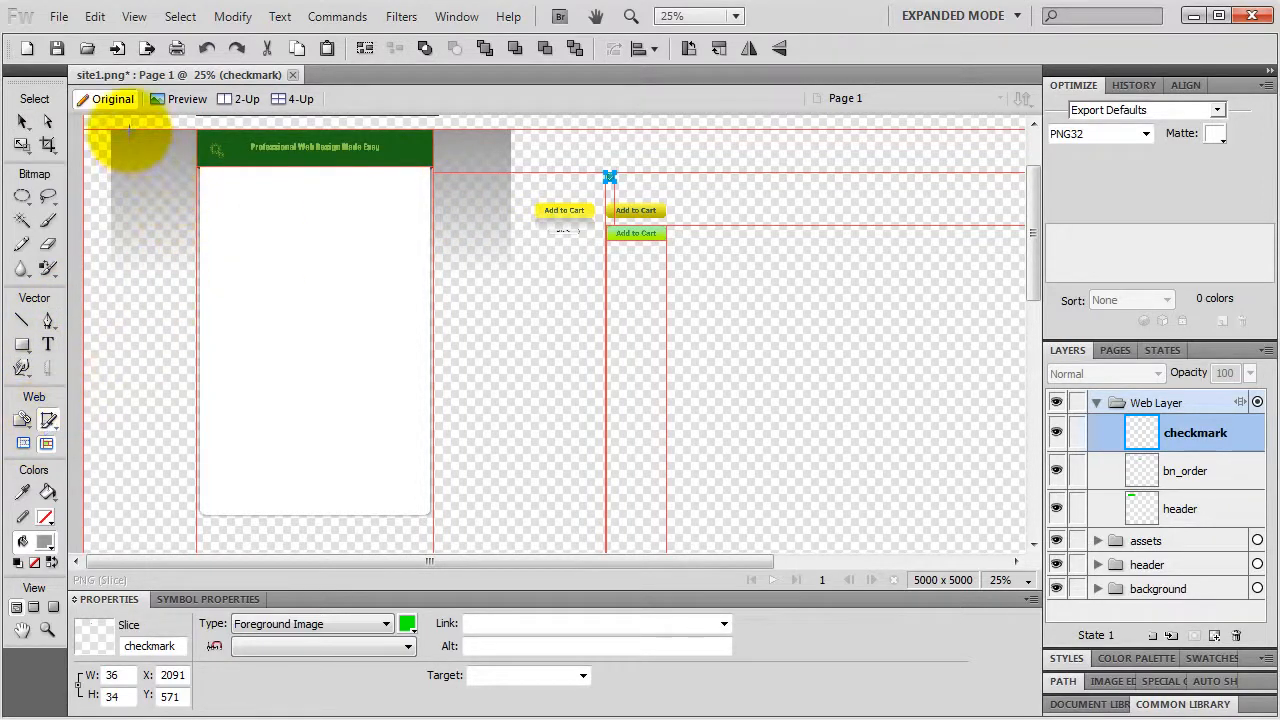
drag(129, 129, 152, 291)
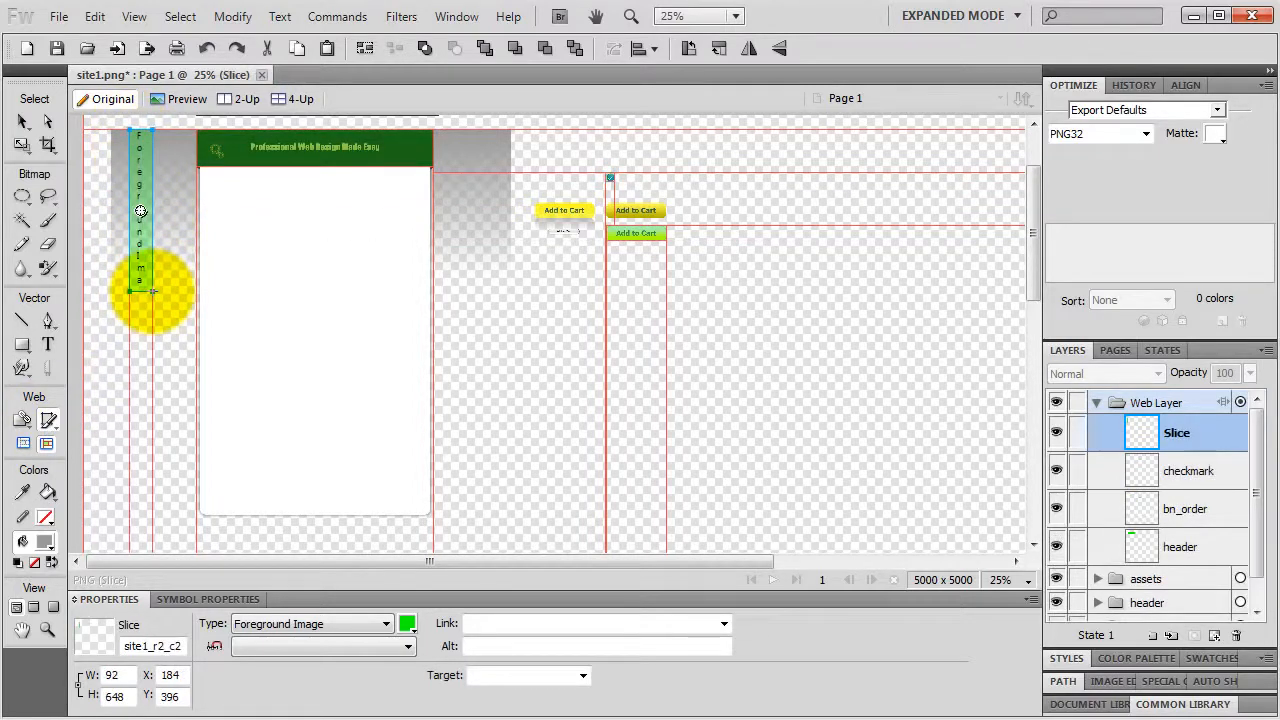
Step: Unlock the masked gradient rectangle in the background layer to check its width and height, and lock it again
click(1097, 403)
click(1097, 474)
scroll(1120, 510, down, 1)
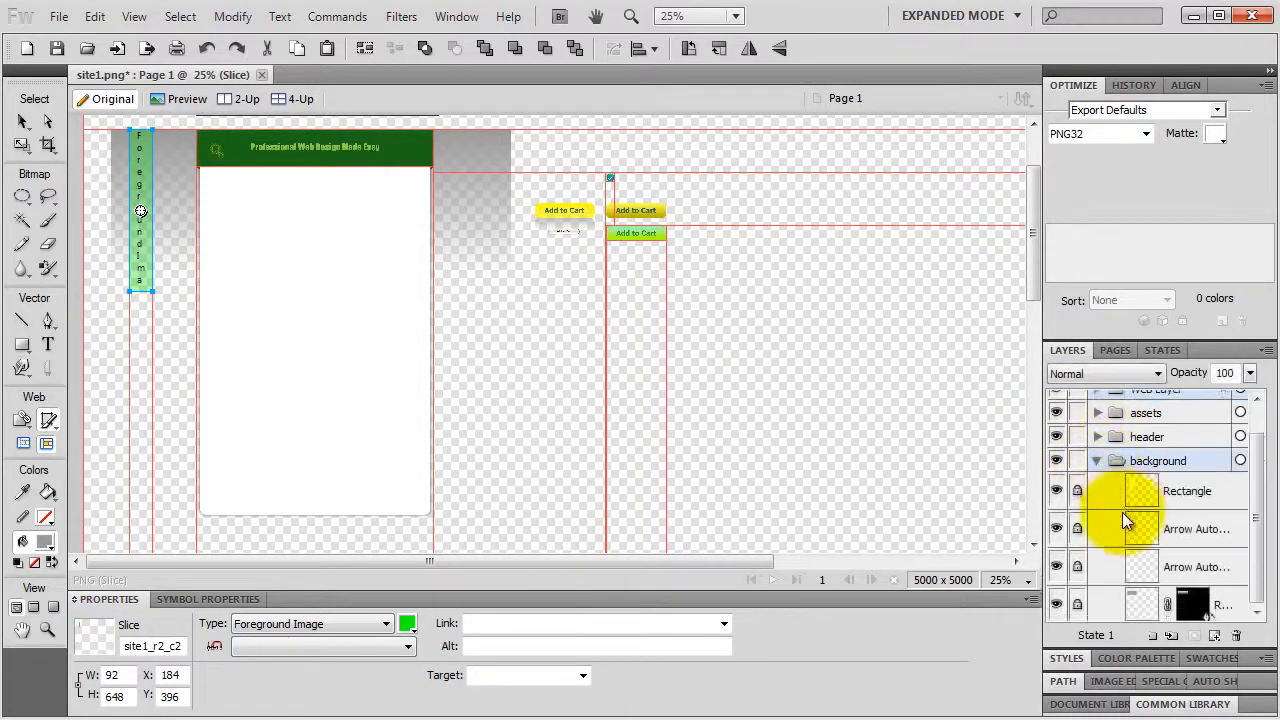
click(1075, 595)
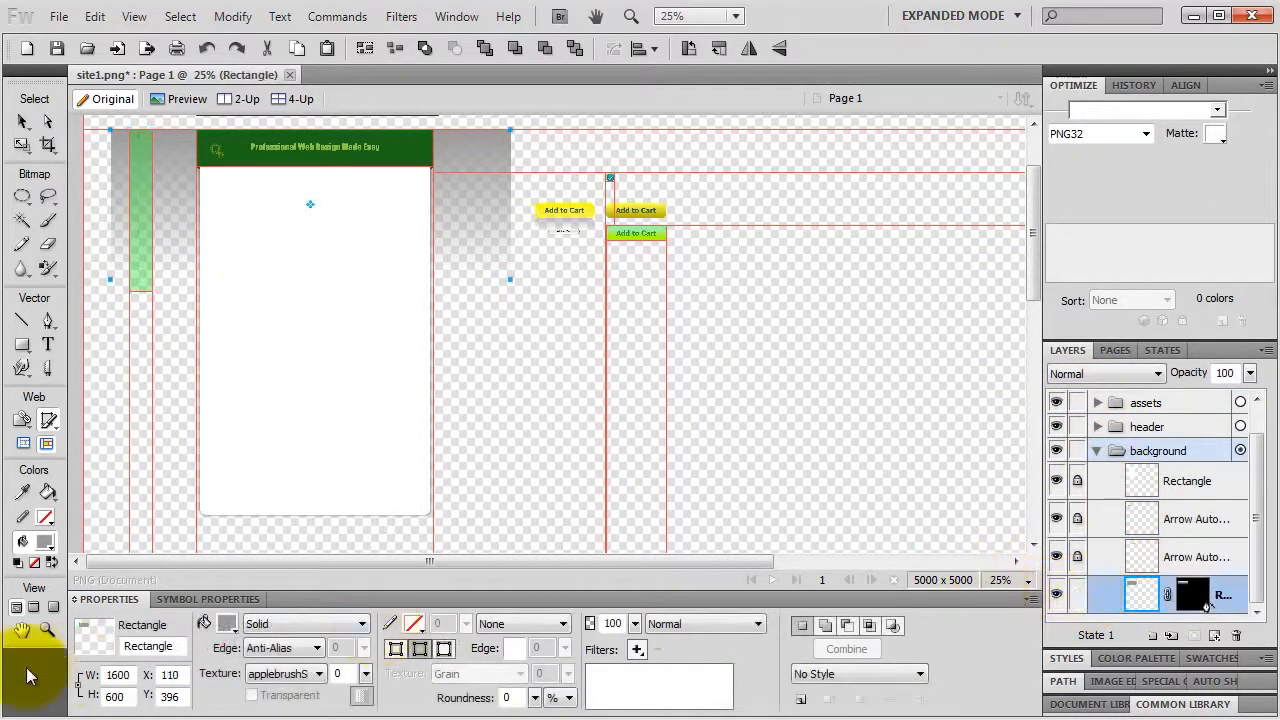
click(128, 697)
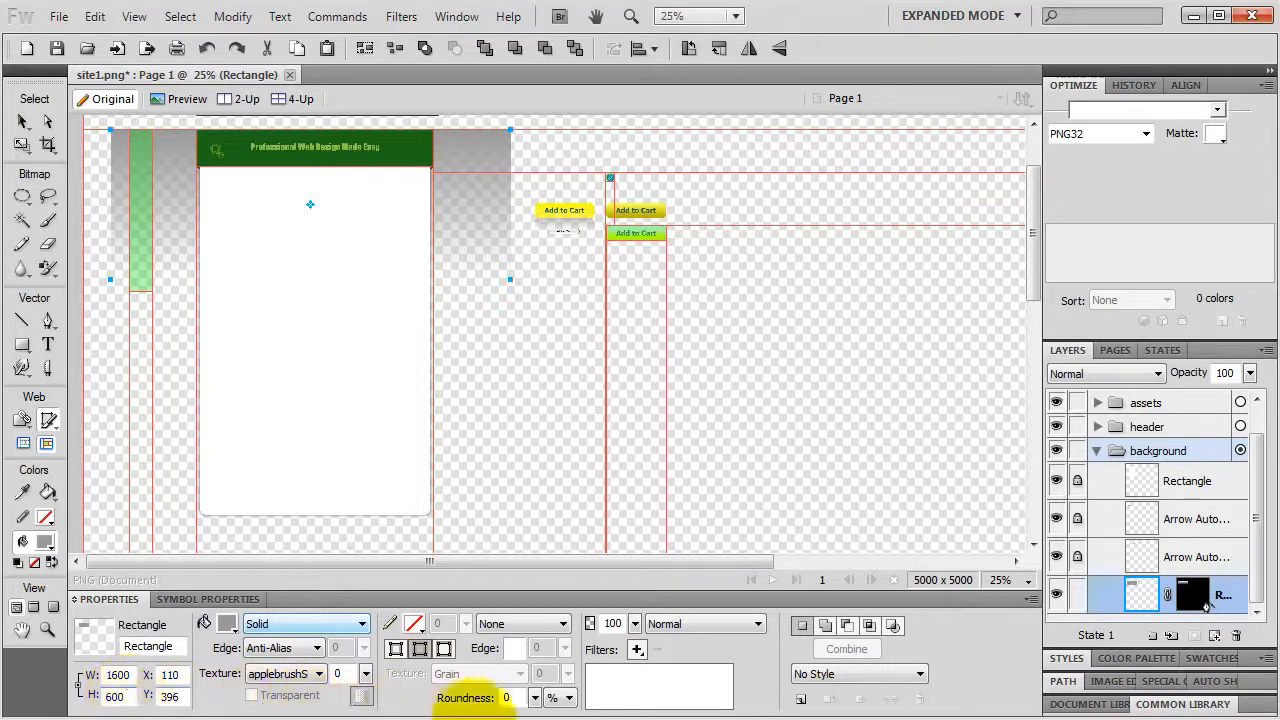
click(1077, 594)
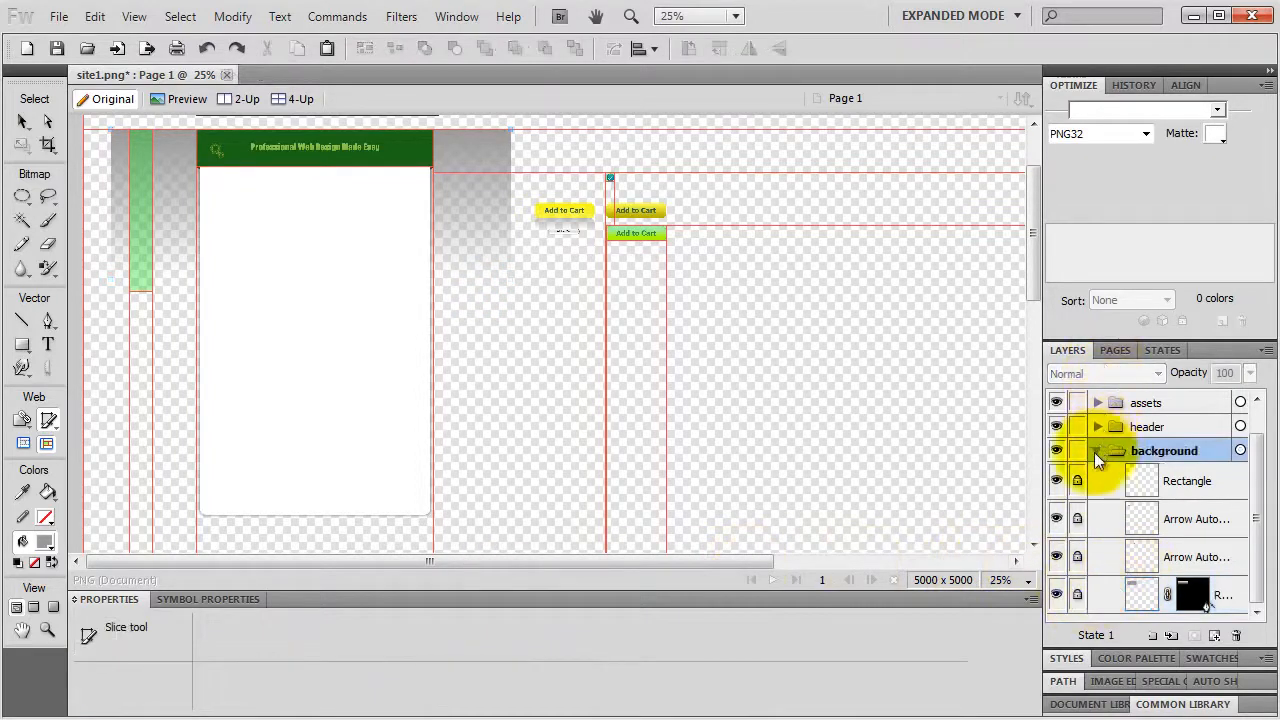
Step: Select the narrow slice over the gray gradient in the Web Layer and set its height to 600
click(1095, 451)
click(1097, 402)
click(22, 121)
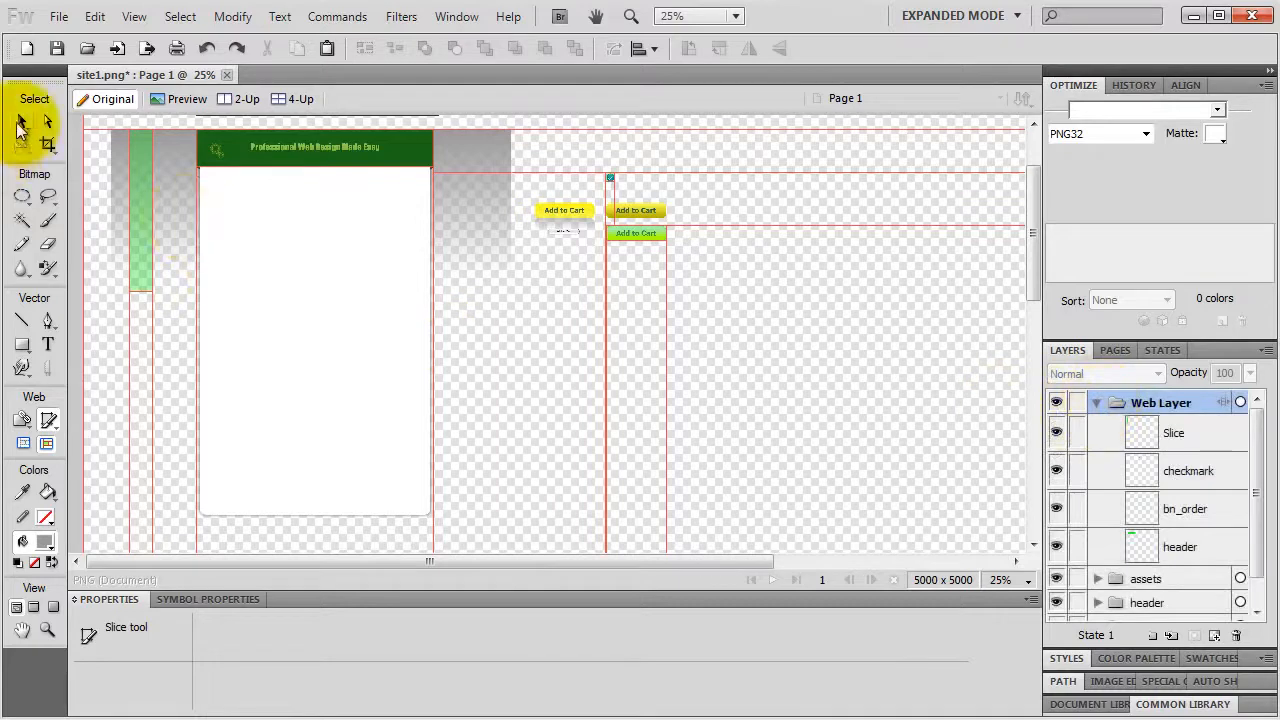
click(141, 190)
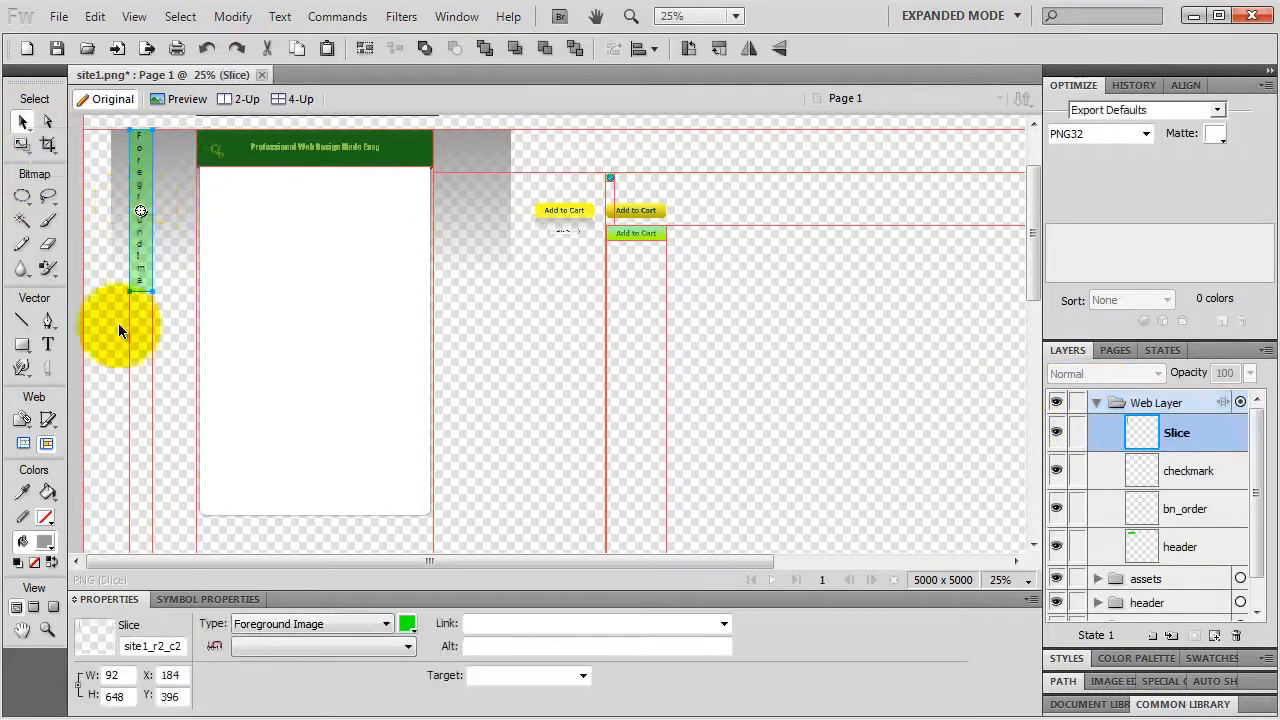
double_click(124, 697)
text(60)
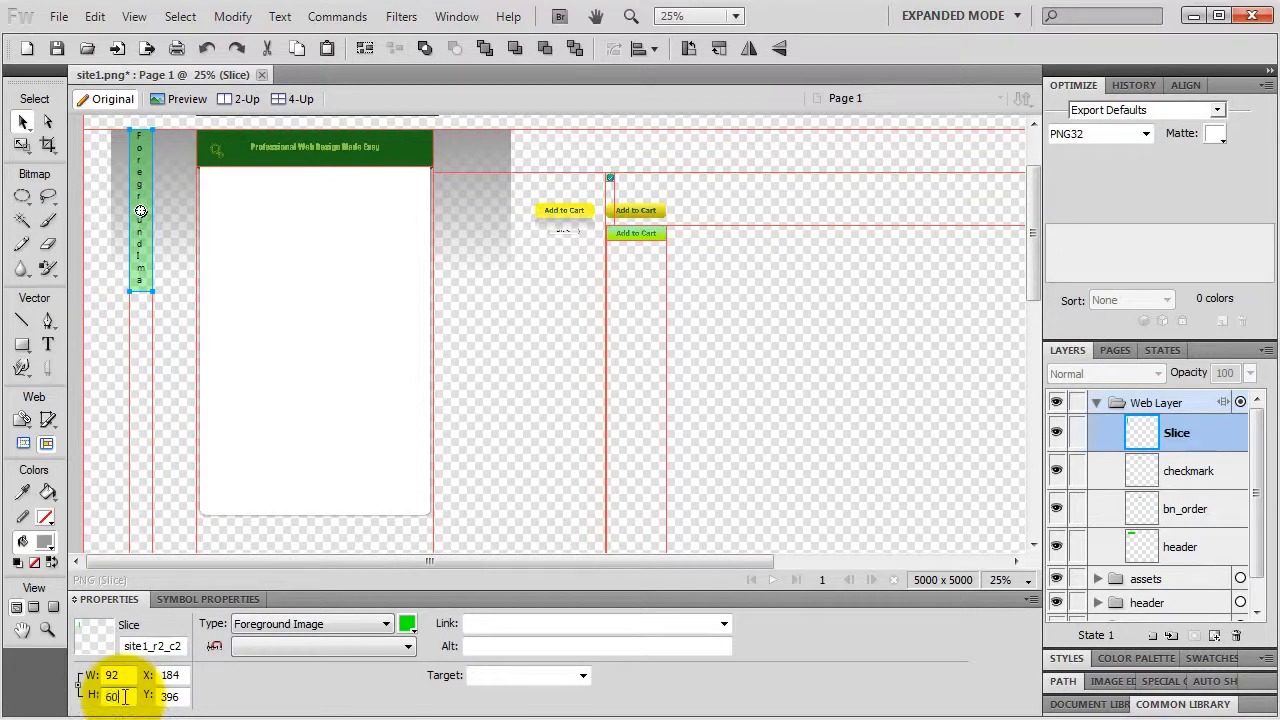
text(0)
key(Return)
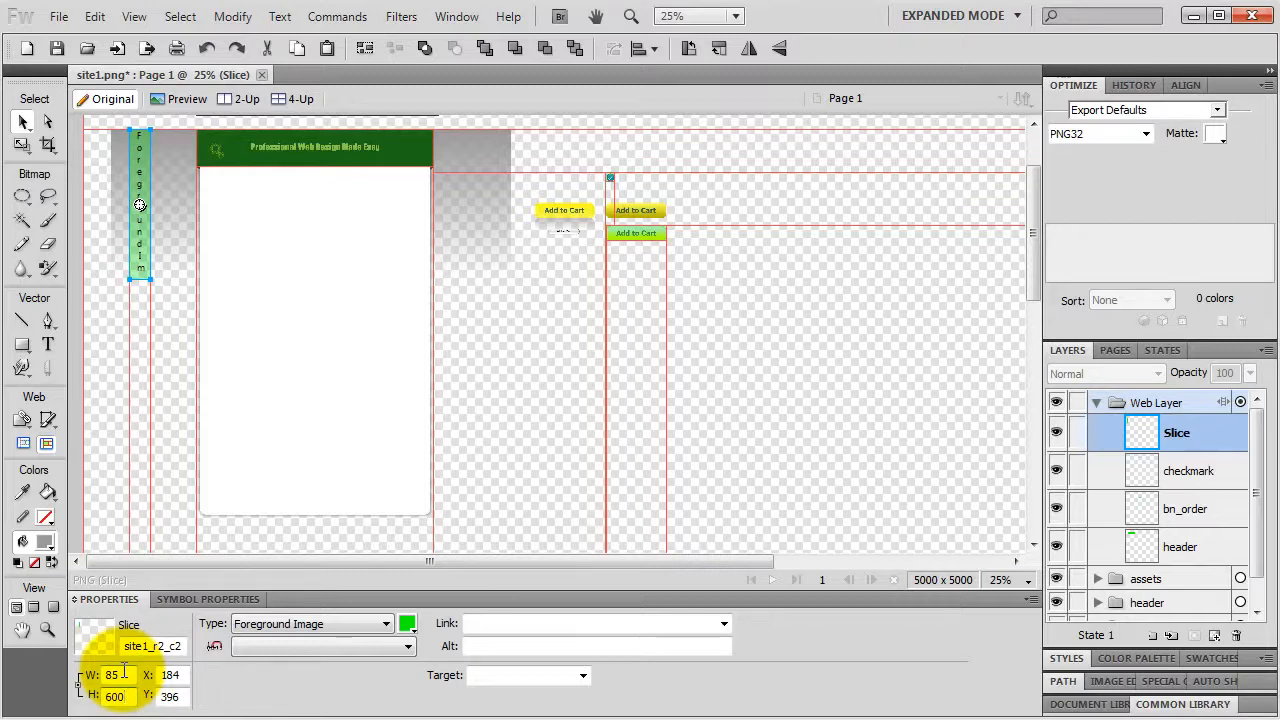
Step: Unlink the gradient slice's proportions and set its width to 1
click(78, 685)
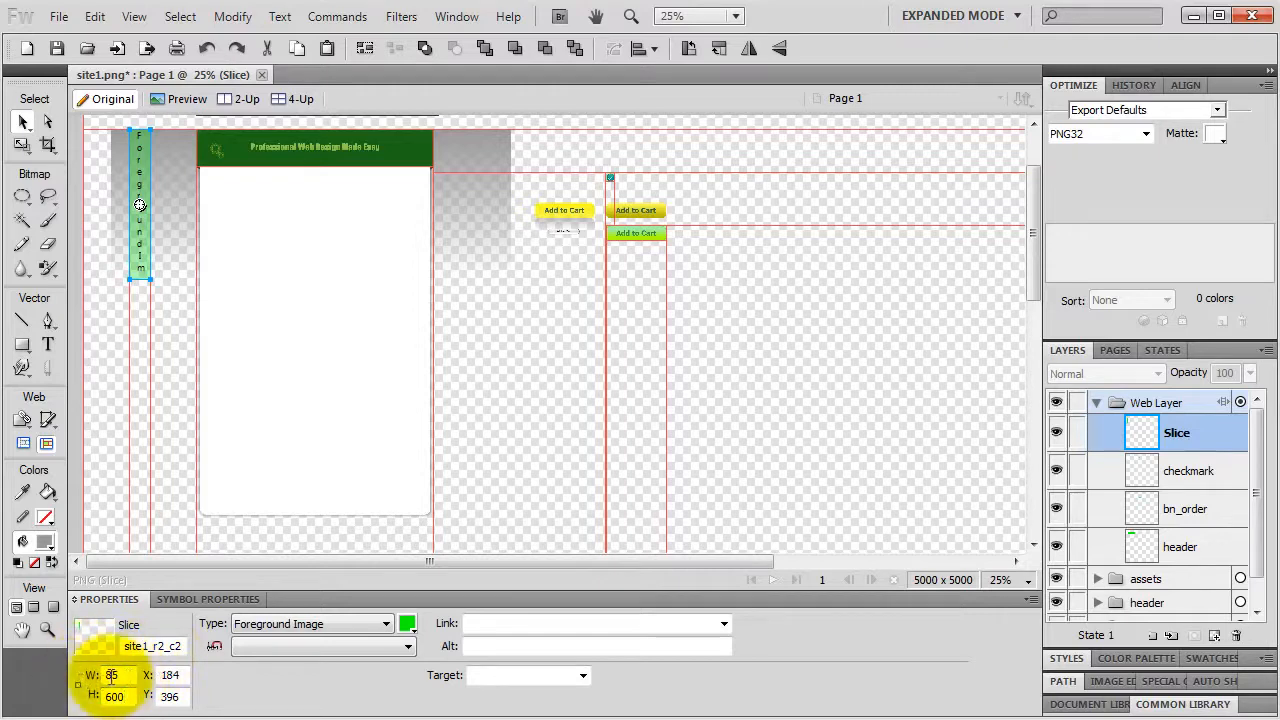
double_click(112, 676)
text(1)
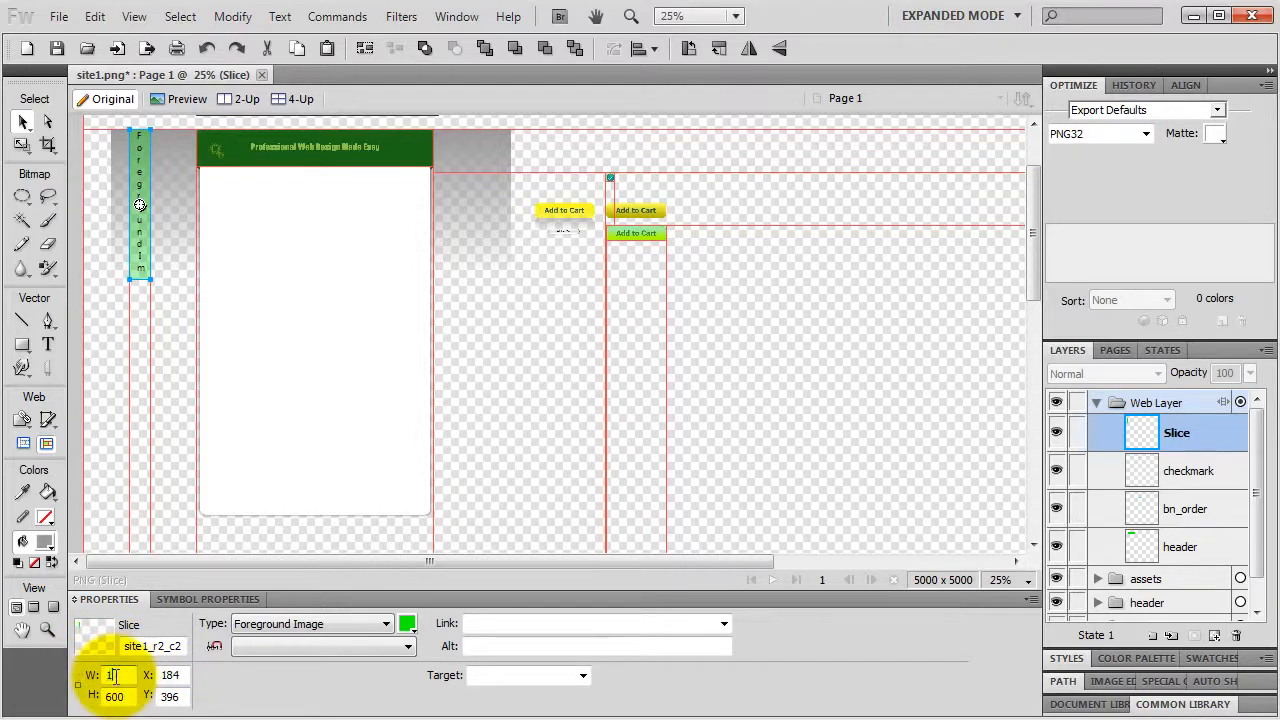
key(Return)
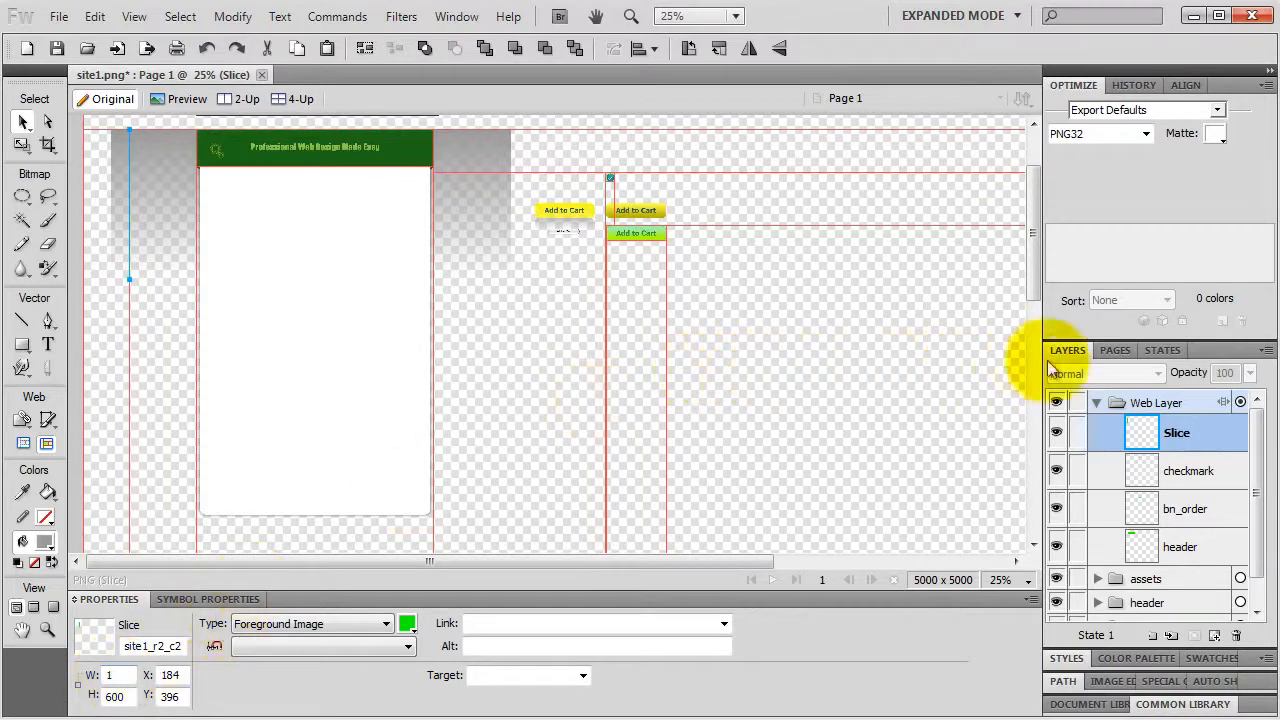
Step: Name the gradient slice "bg_body" and set its export format to PNG 24
double_click(1183, 435)
text(bg)
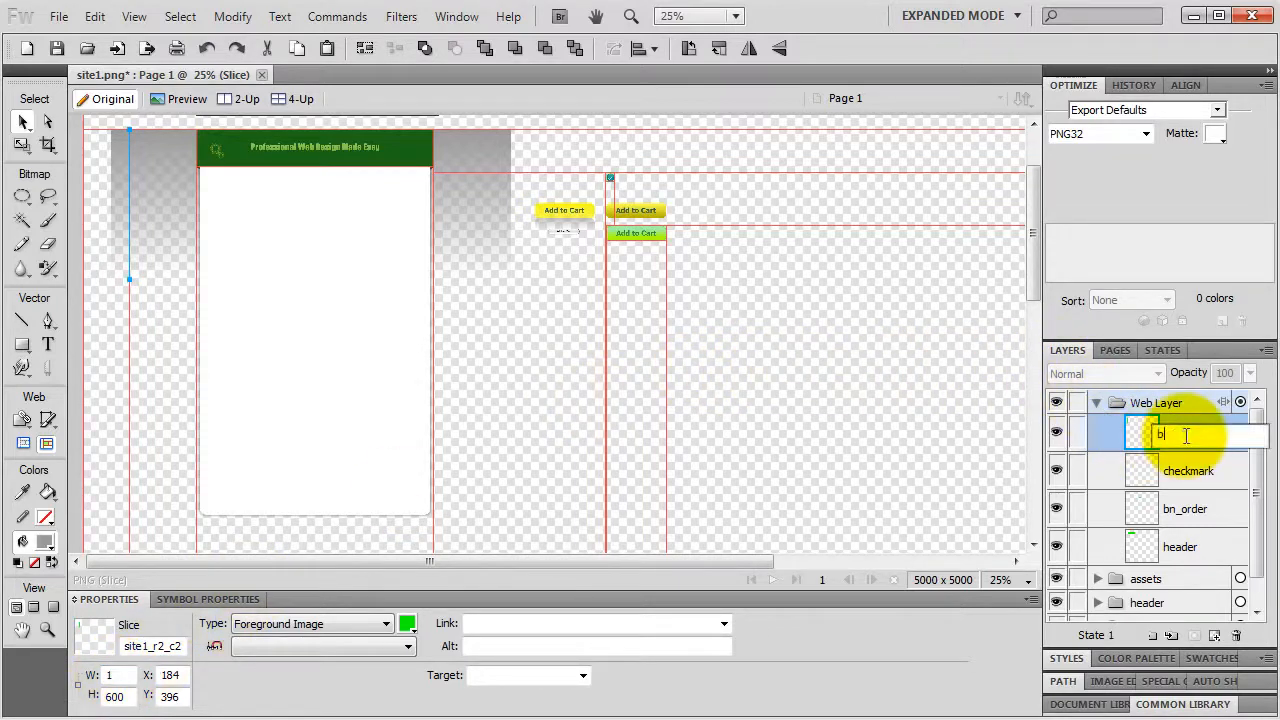
text(_body)
key(Return)
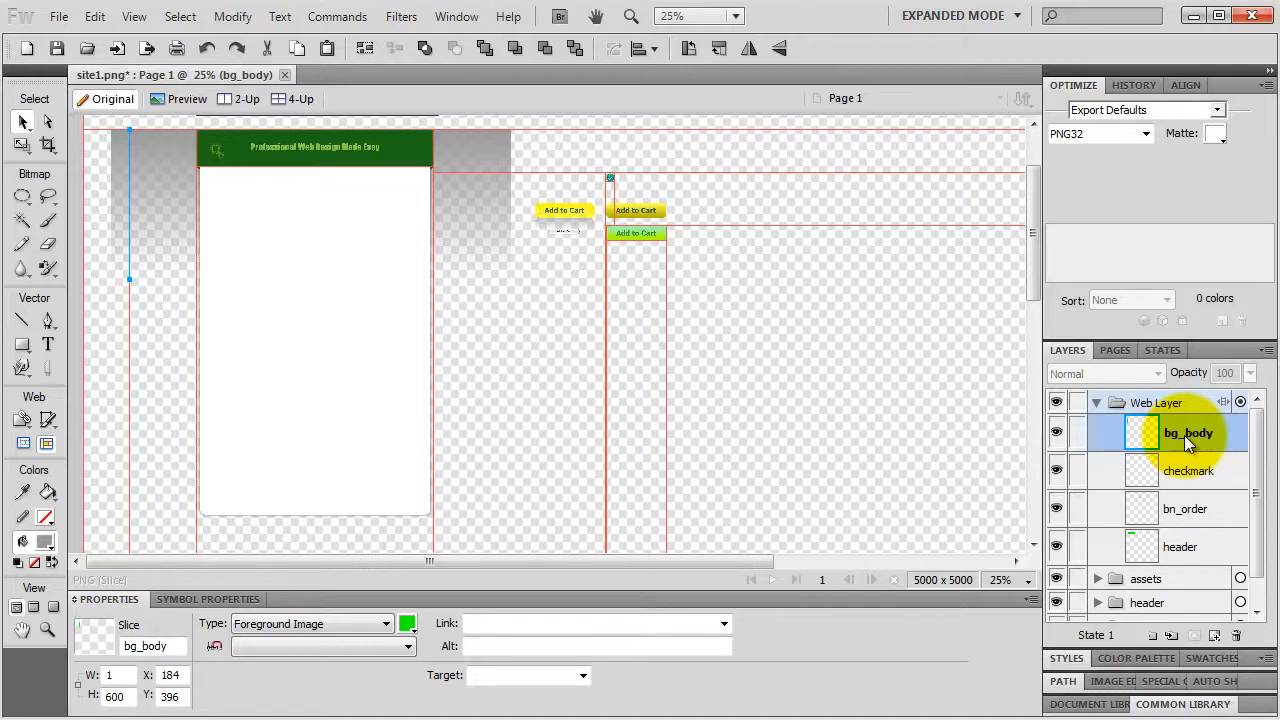
click(1146, 136)
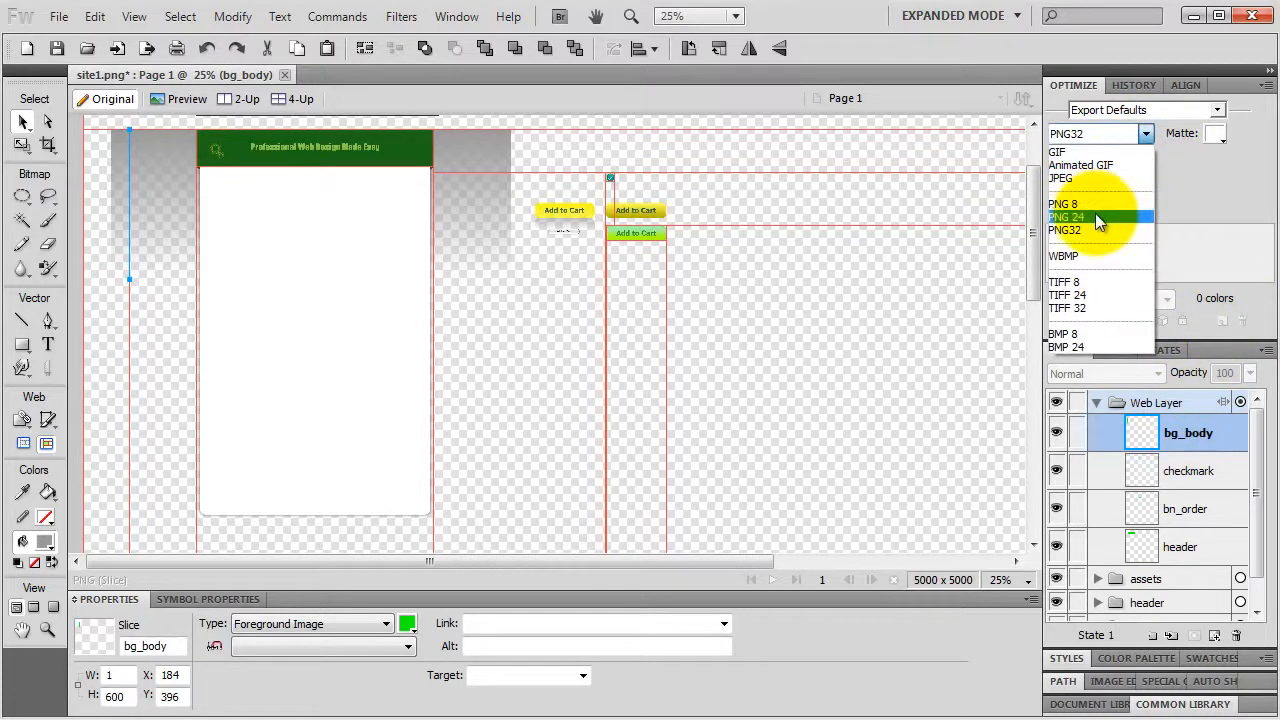
click(1095, 216)
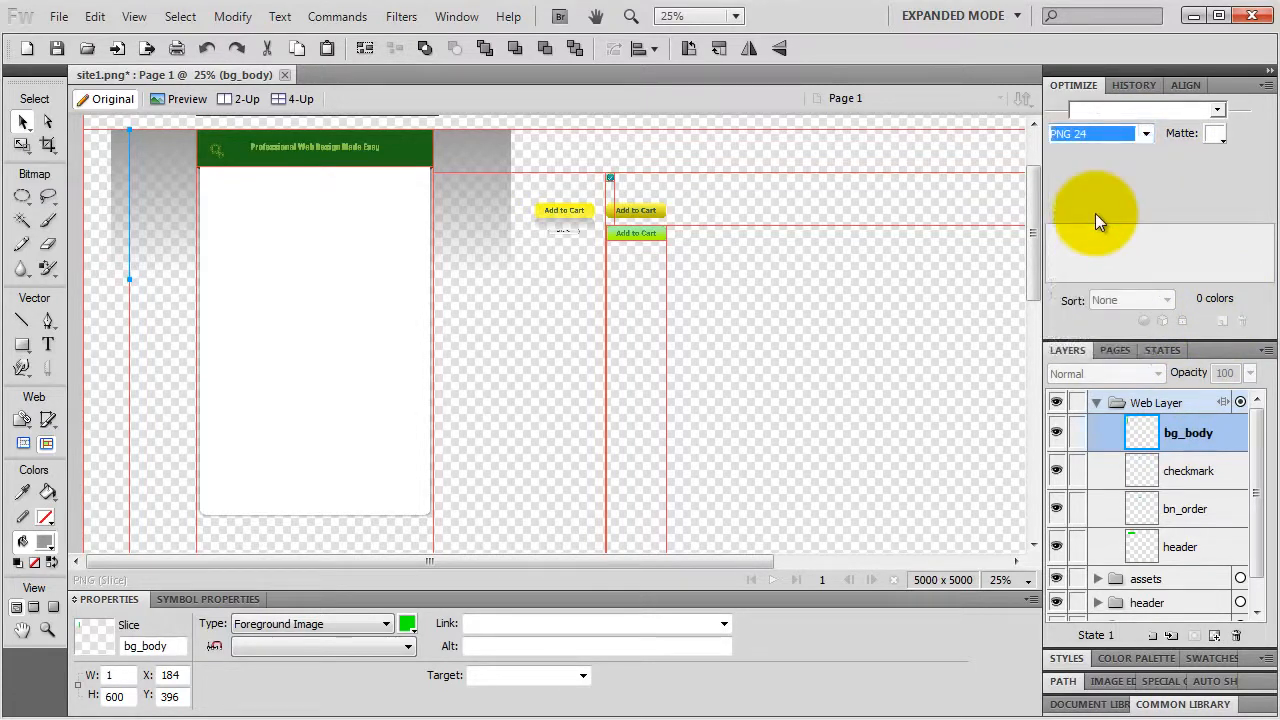
Step: Export only the bg_body slice as an image into the images folder
drag(141, 167, 114, 197)
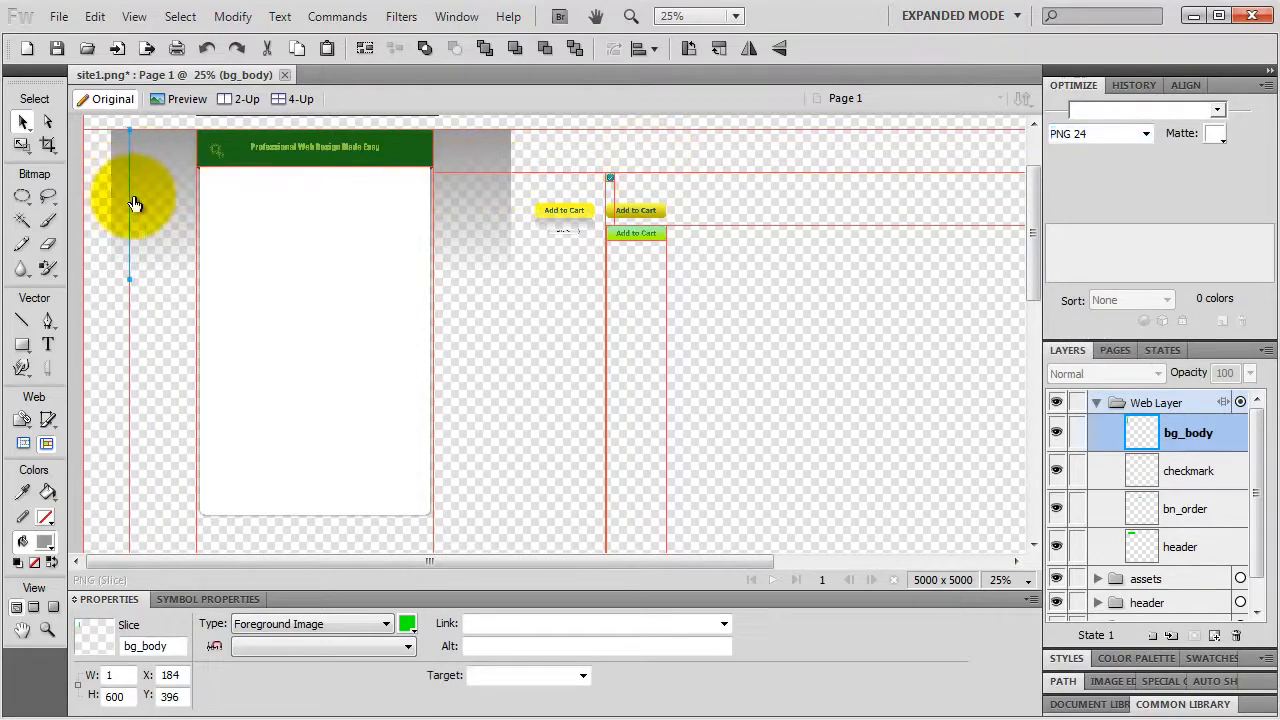
key(ctrl+=)
key(ctrl+=)
key(ctrl+=)
key(ctrl+=)
key(ctrl+=)
key(ctrl+=)
key(ctrl+=)
key(ctrl+=)
key(ctrl+=)
key(ctrl+=)
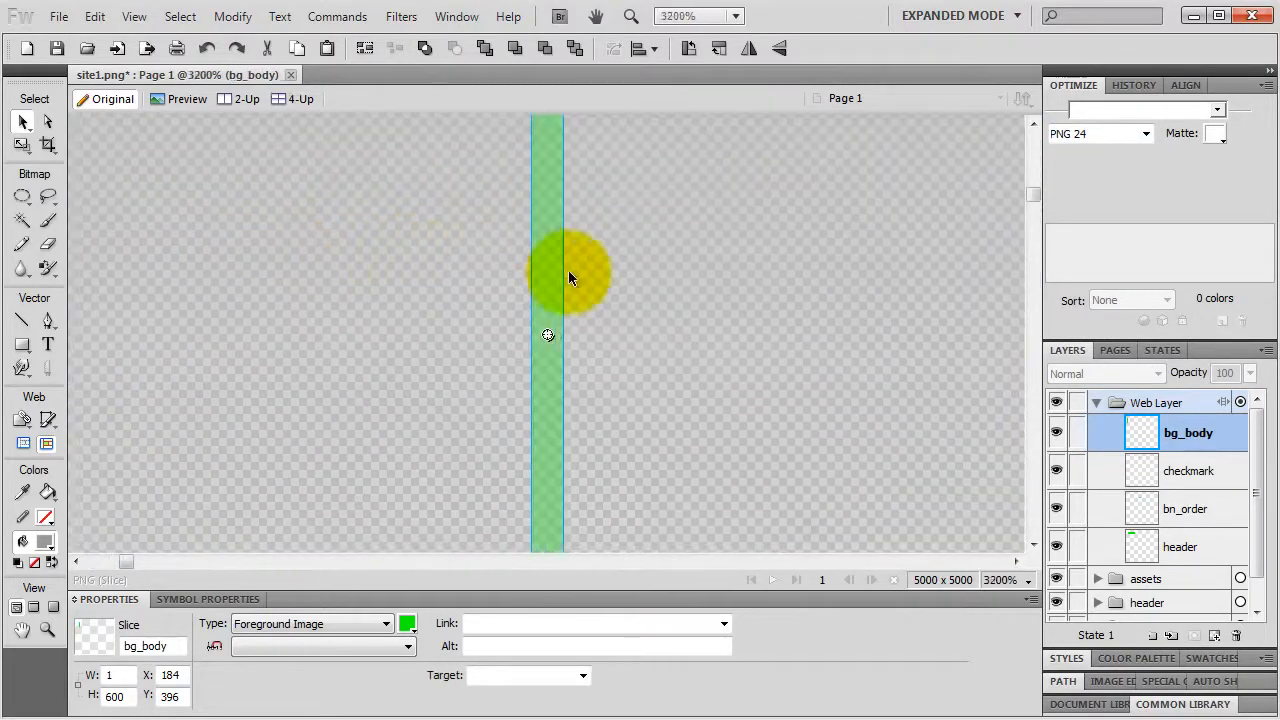
key(ctrl+=)
right_click(549, 270)
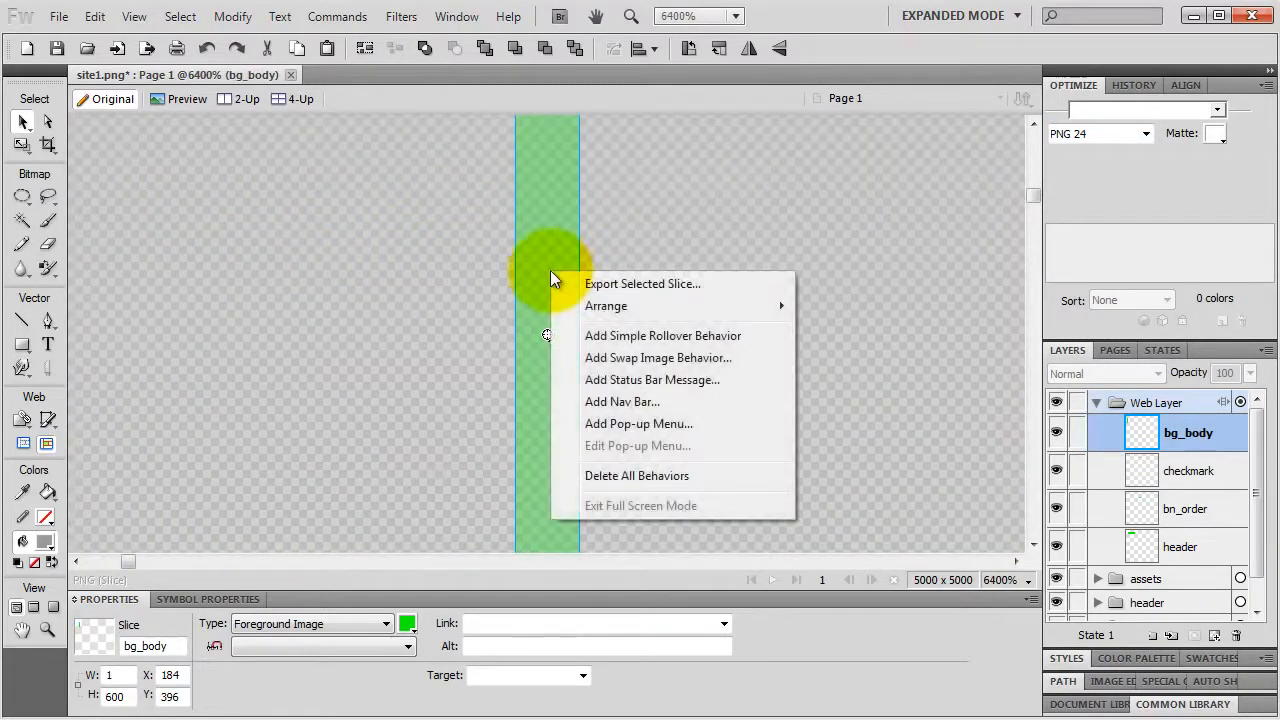
click(631, 283)
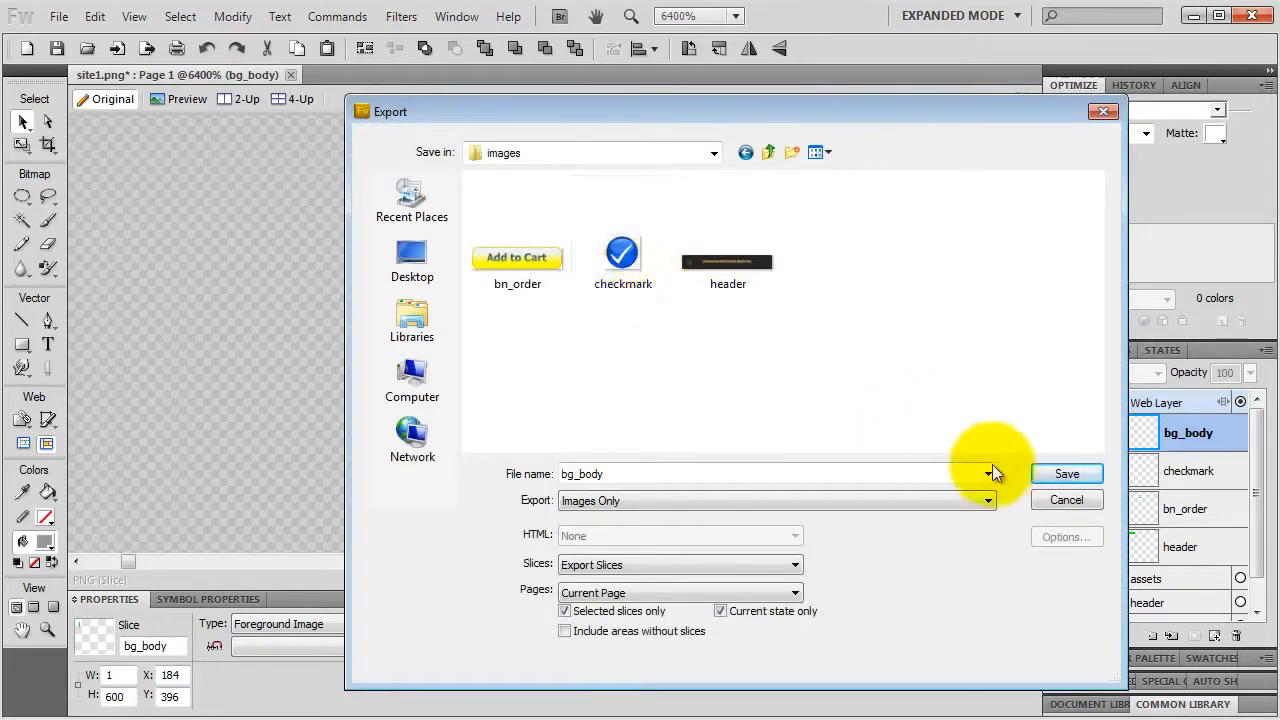
click(1058, 476)
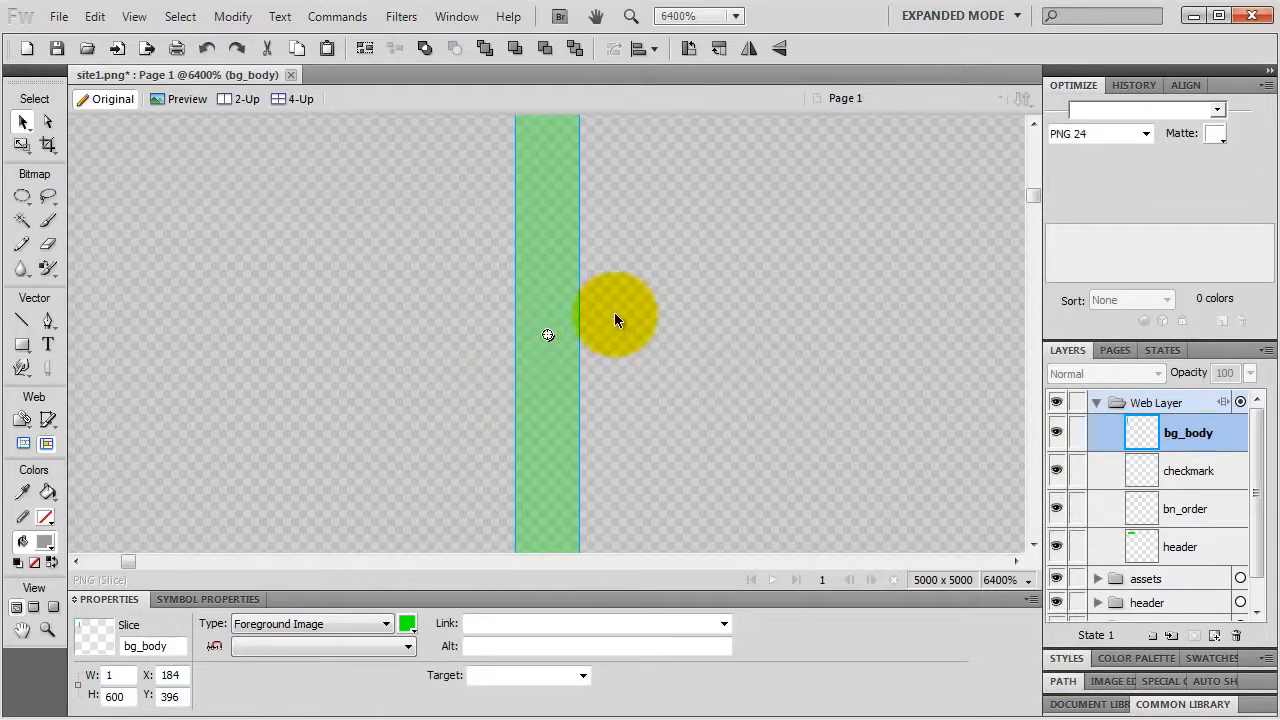
Step: Draw a slice about 950 × 123 across the full width of the white page container, at about X 452, Y 707
scroll(586, 311, down, 6)
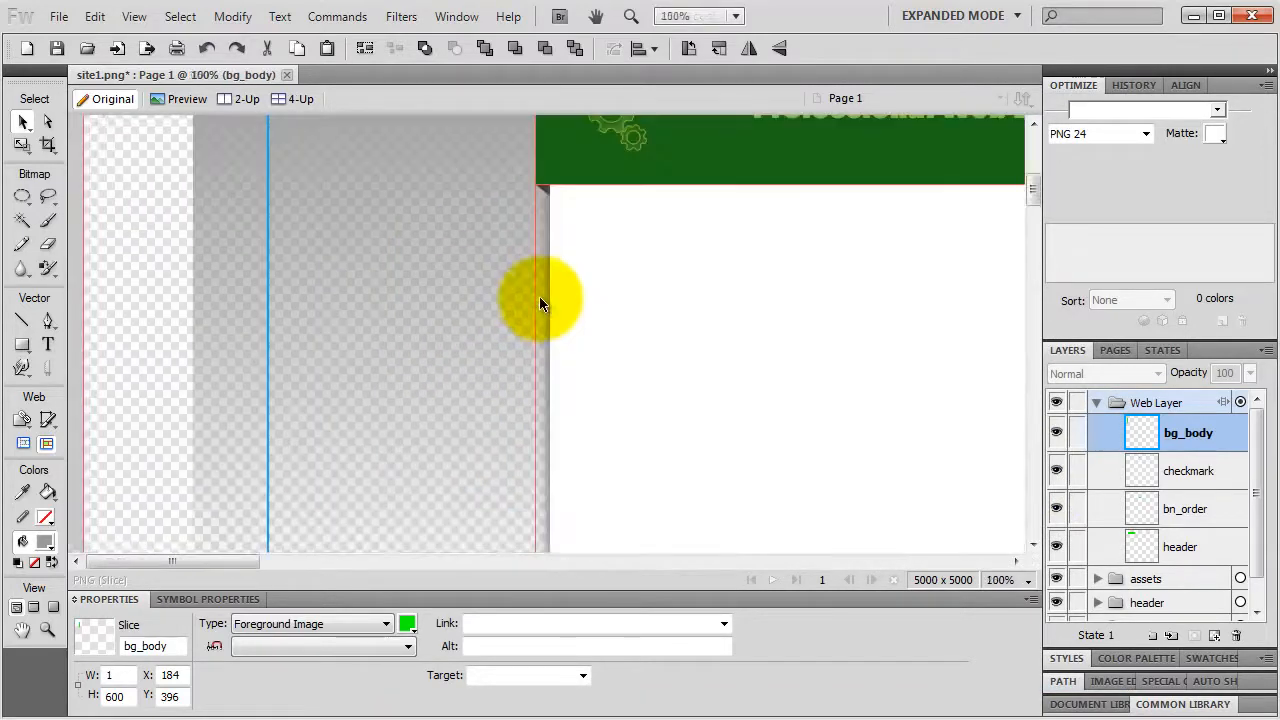
scroll(539, 296, down, 2)
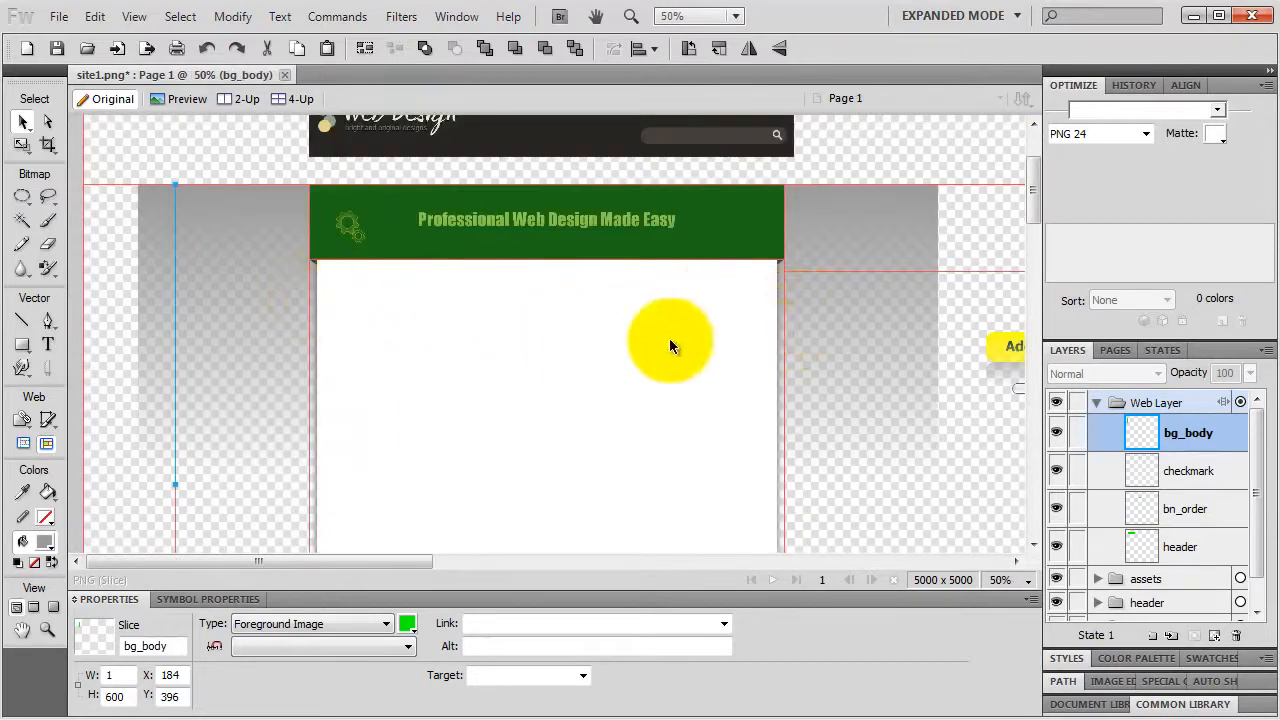
scroll(545, 380, down, 2)
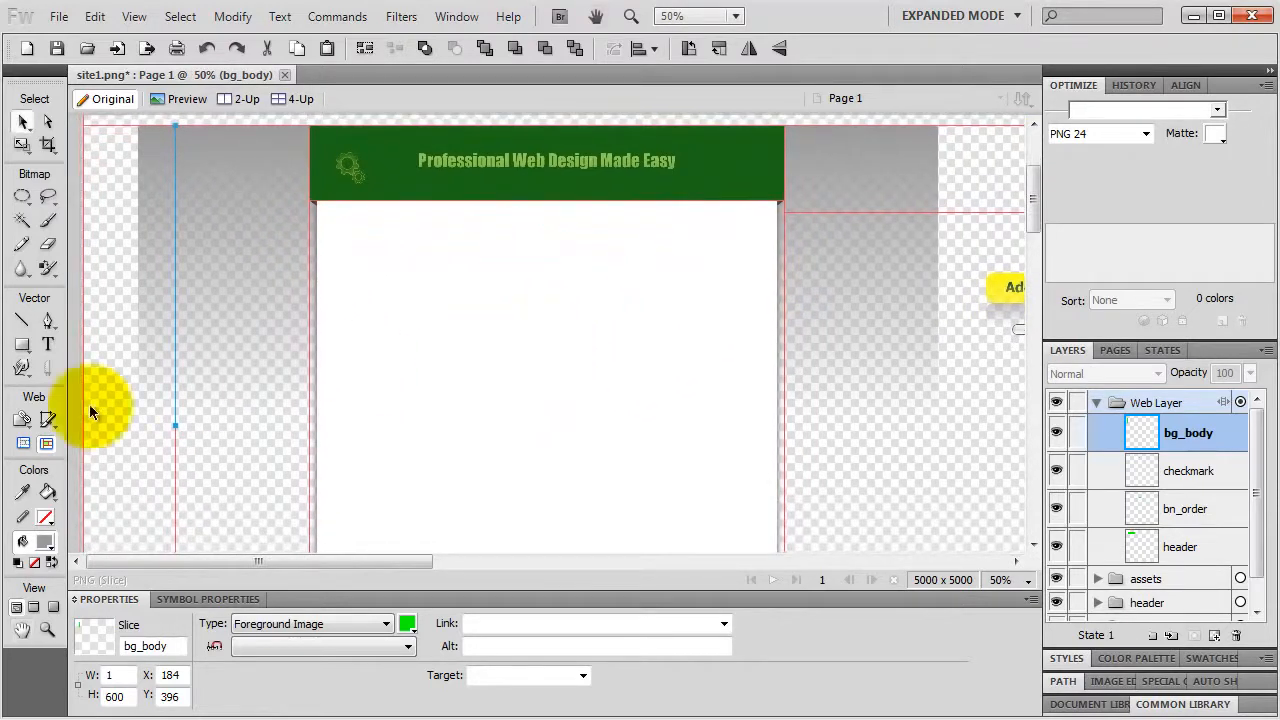
click(48, 419)
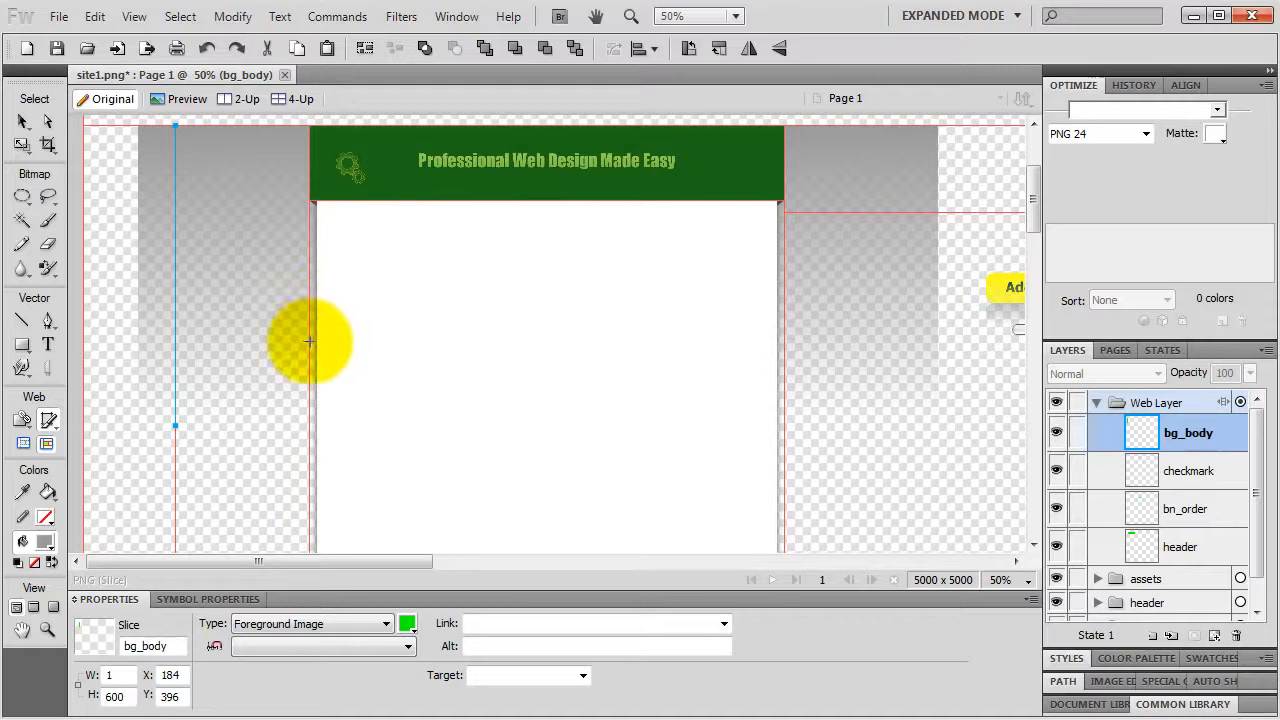
drag(310, 343, 786, 284)
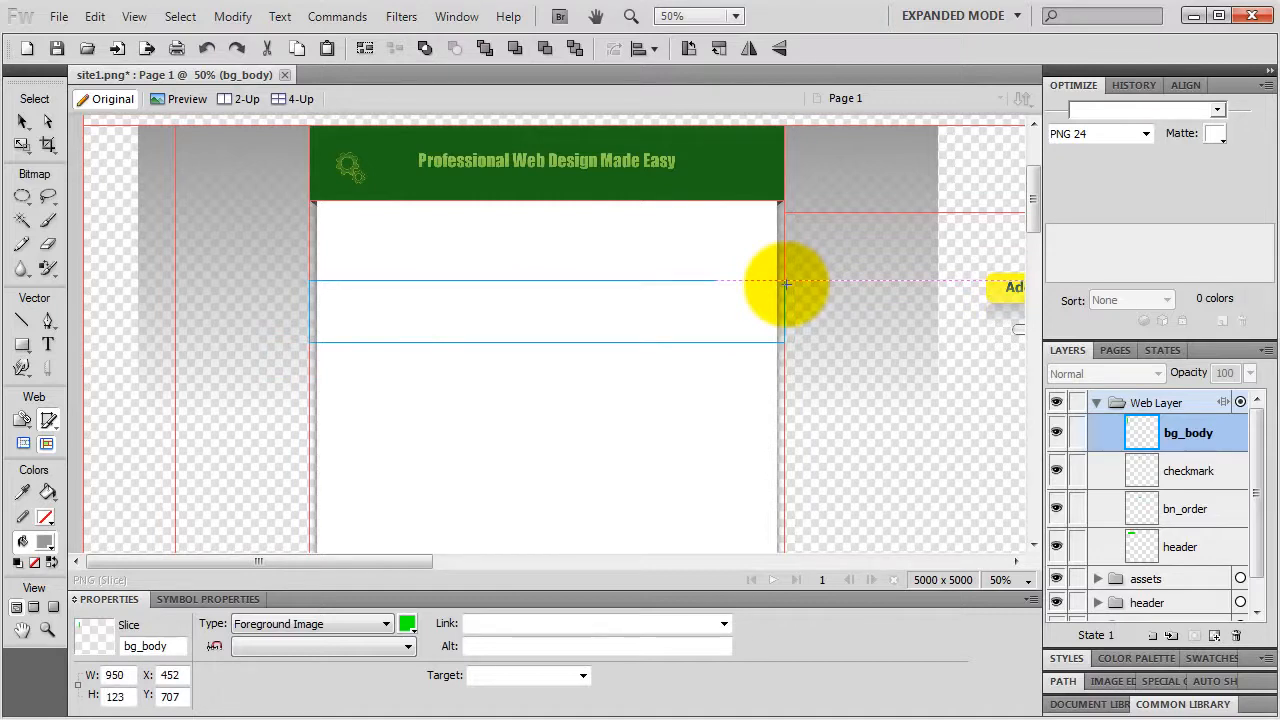
drag(786, 284, 785, 283)
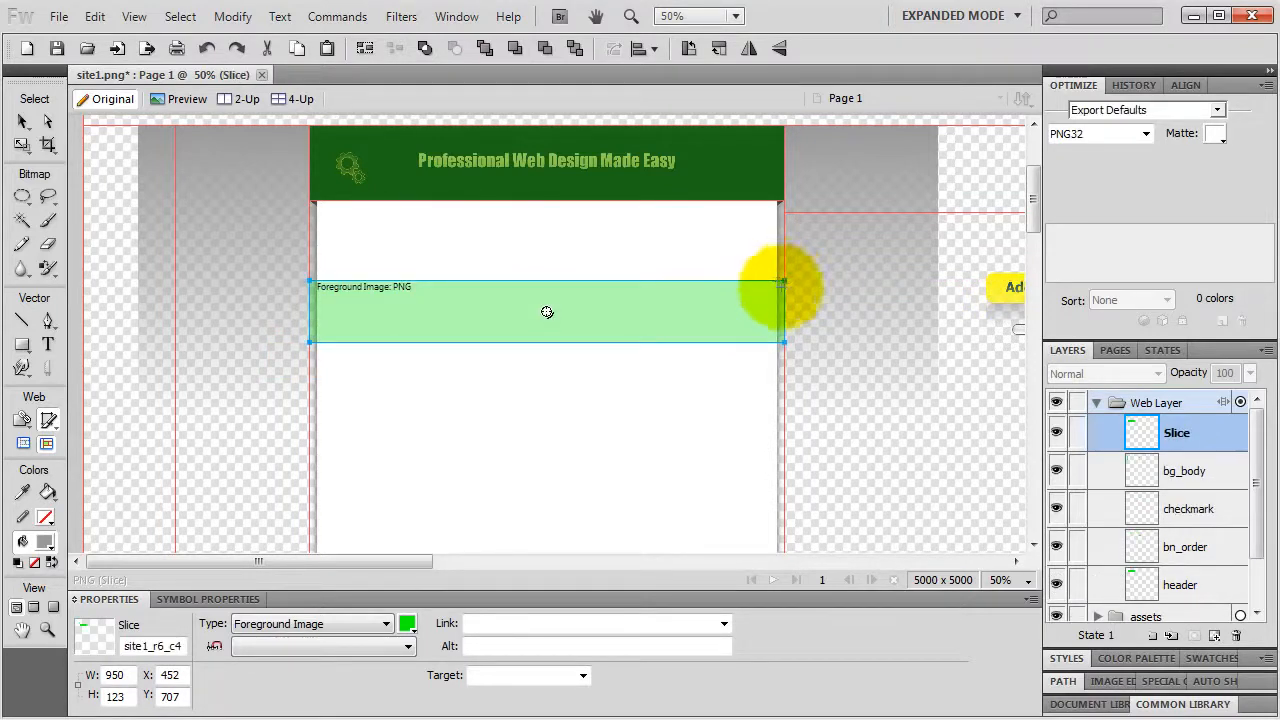
Step: Move the container slice straight down toward the lower part of the white page container, to about Y 1629
click(22, 121)
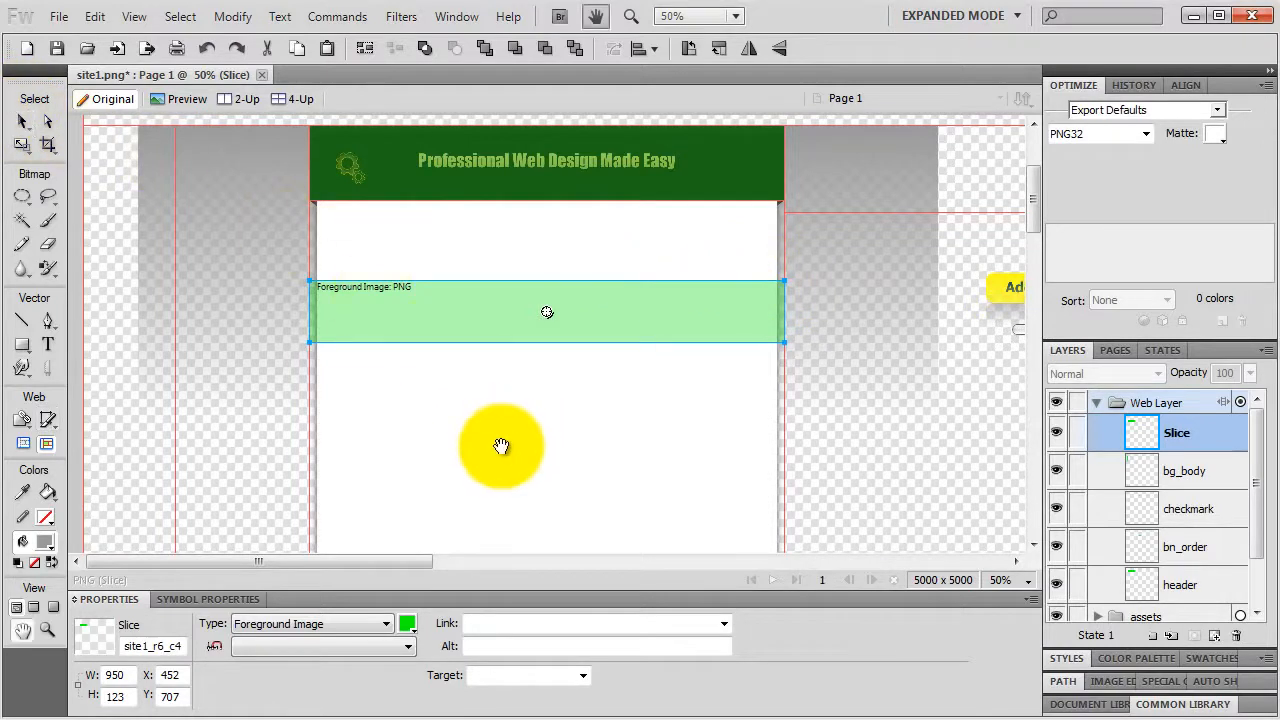
scroll(500, 440, down, 3)
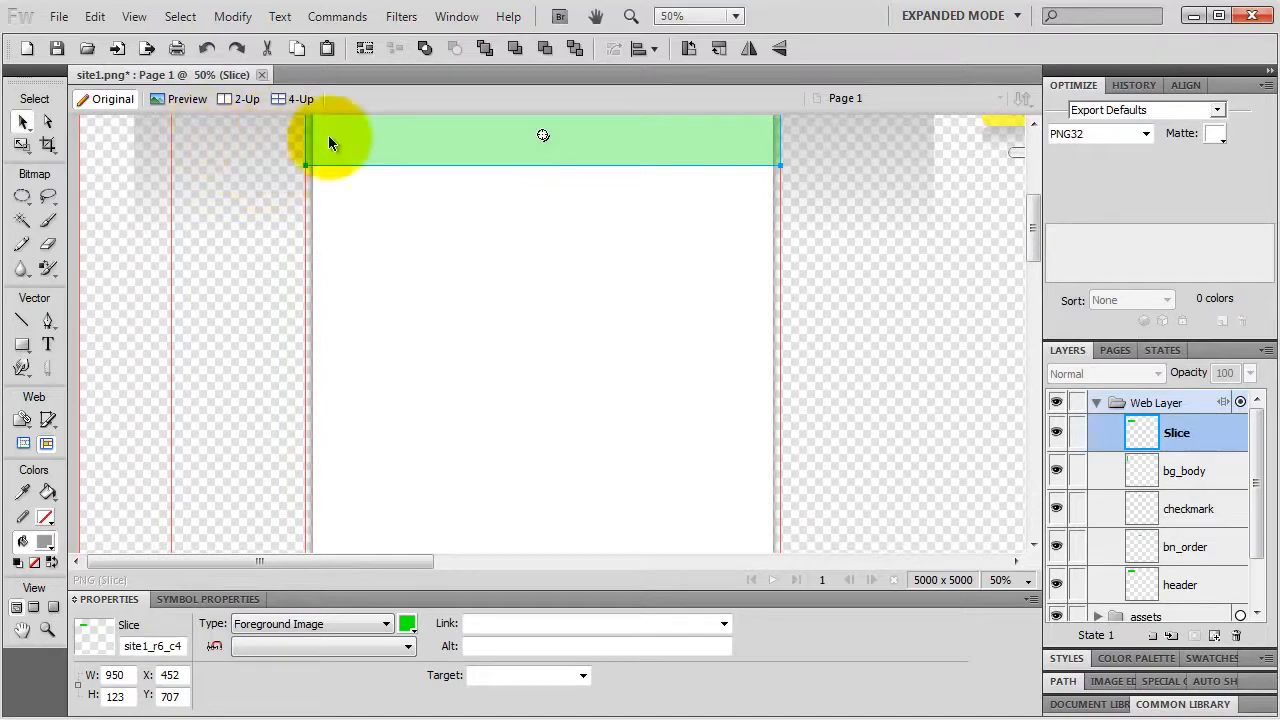
drag(391, 135, 372, 265)
key(space)
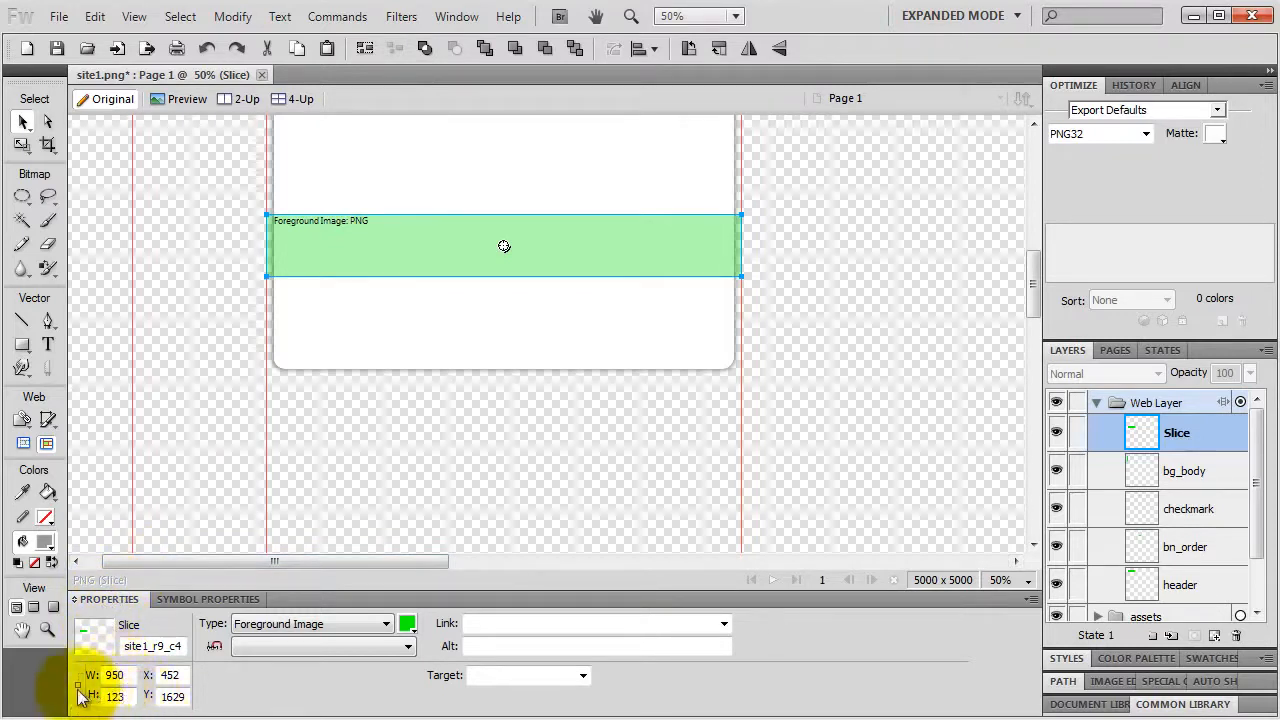
Step: Set the container slice's height to 1 and name it "bg_container"
double_click(130, 698)
text(1)
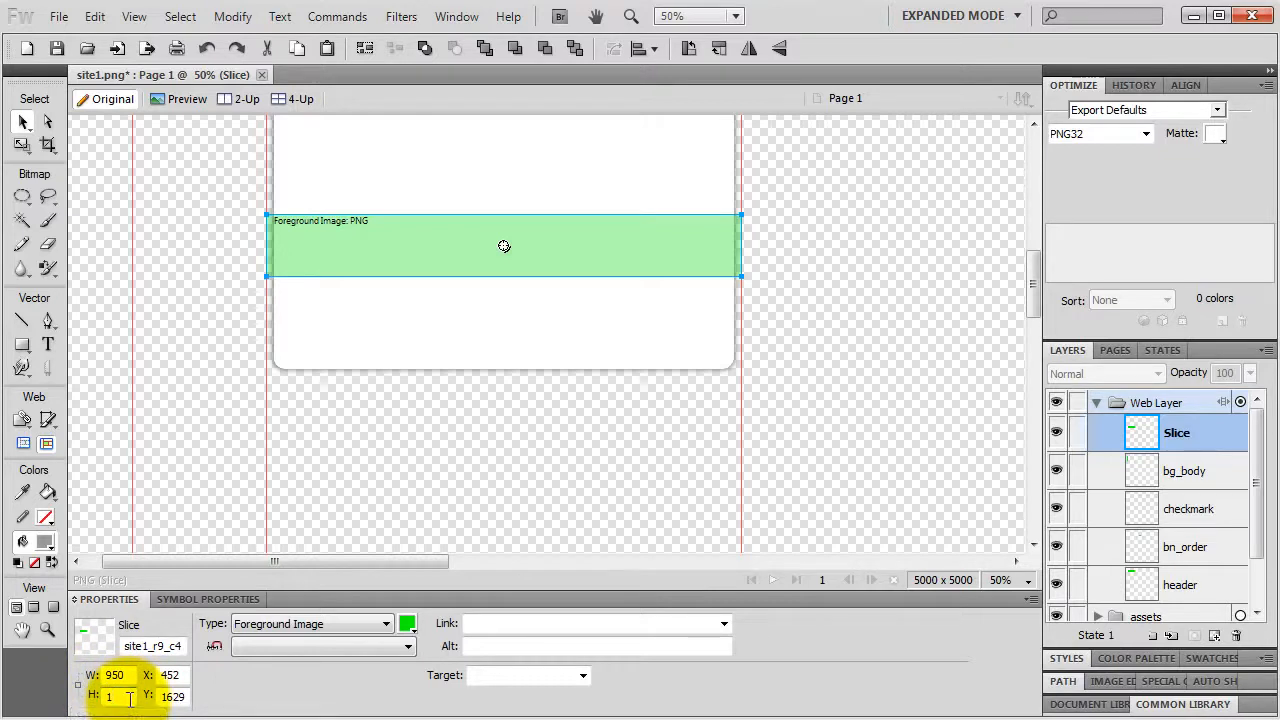
key(Return)
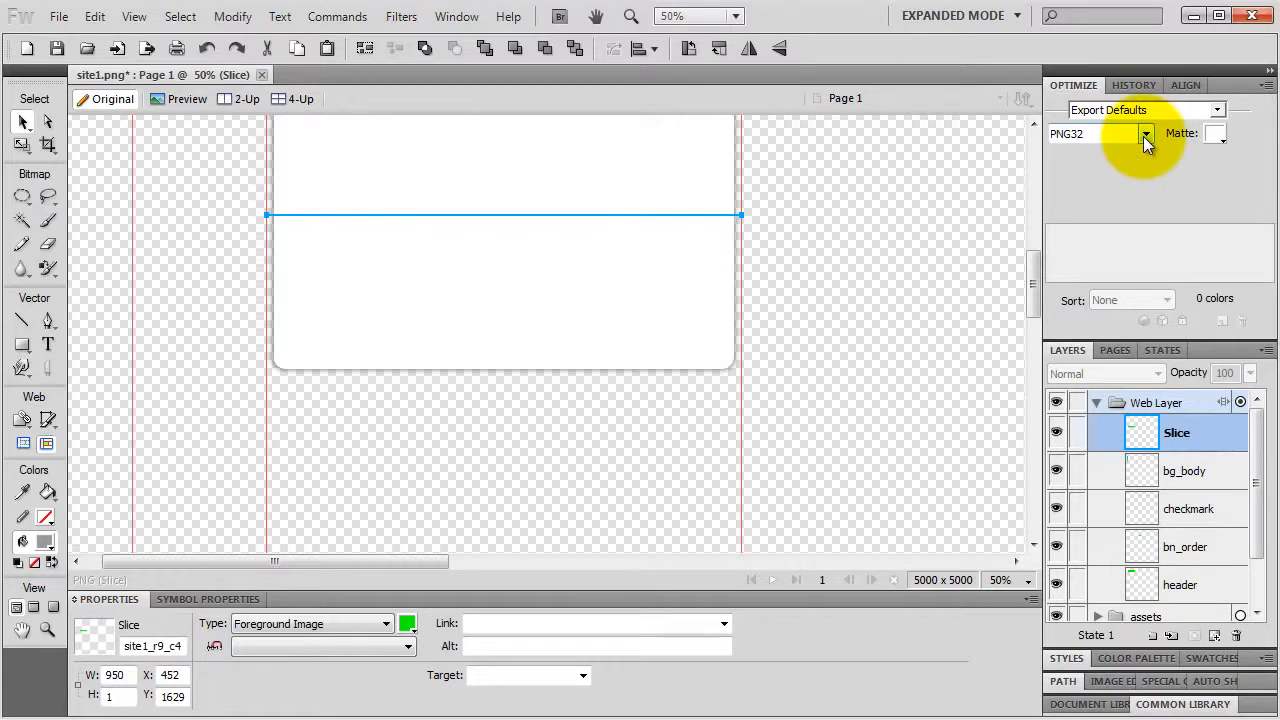
double_click(1188, 432)
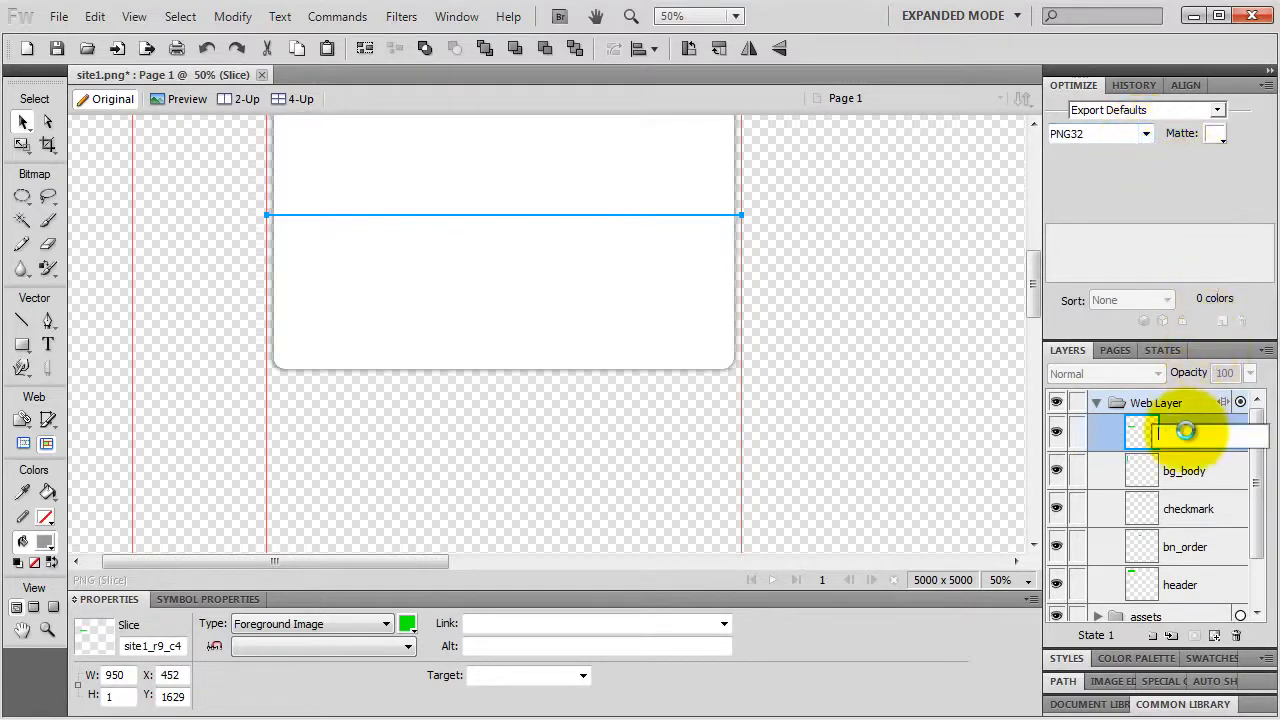
key(BackSpace)
text(bg_container)
key(Return)
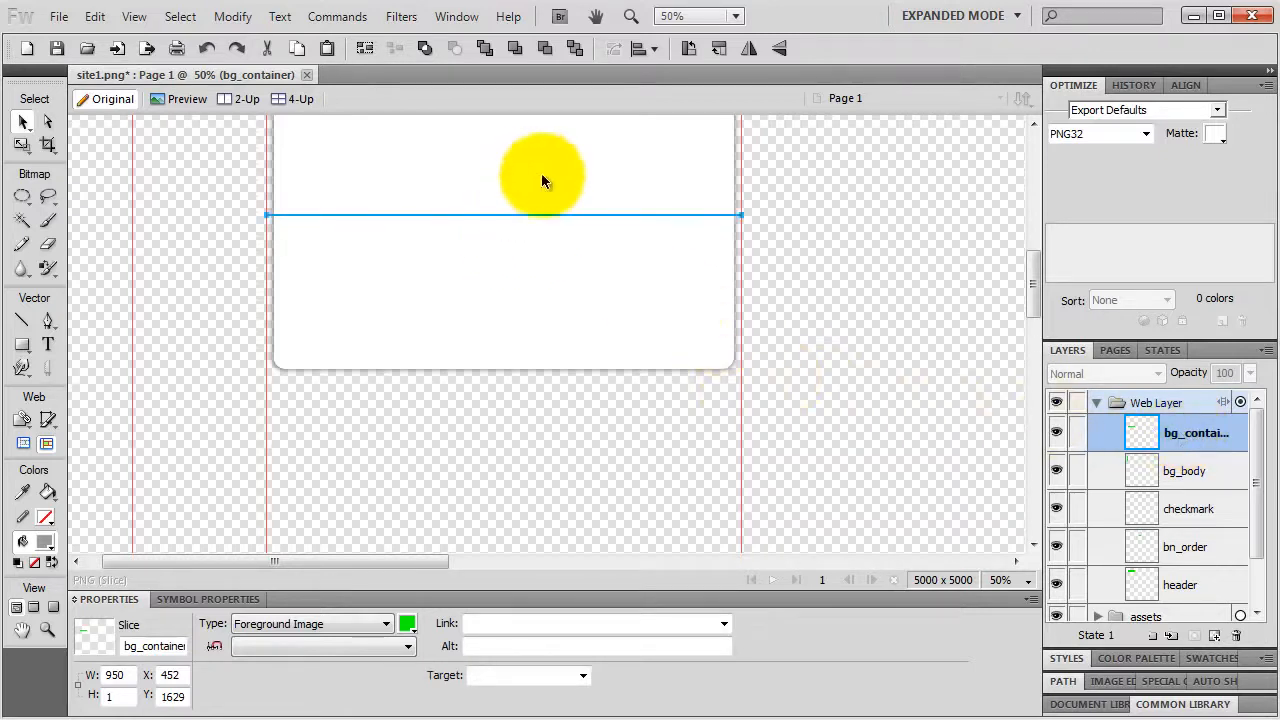
Step: Export the selected bg_container slice as an image, images only, under its own name
key(ctrl+3)
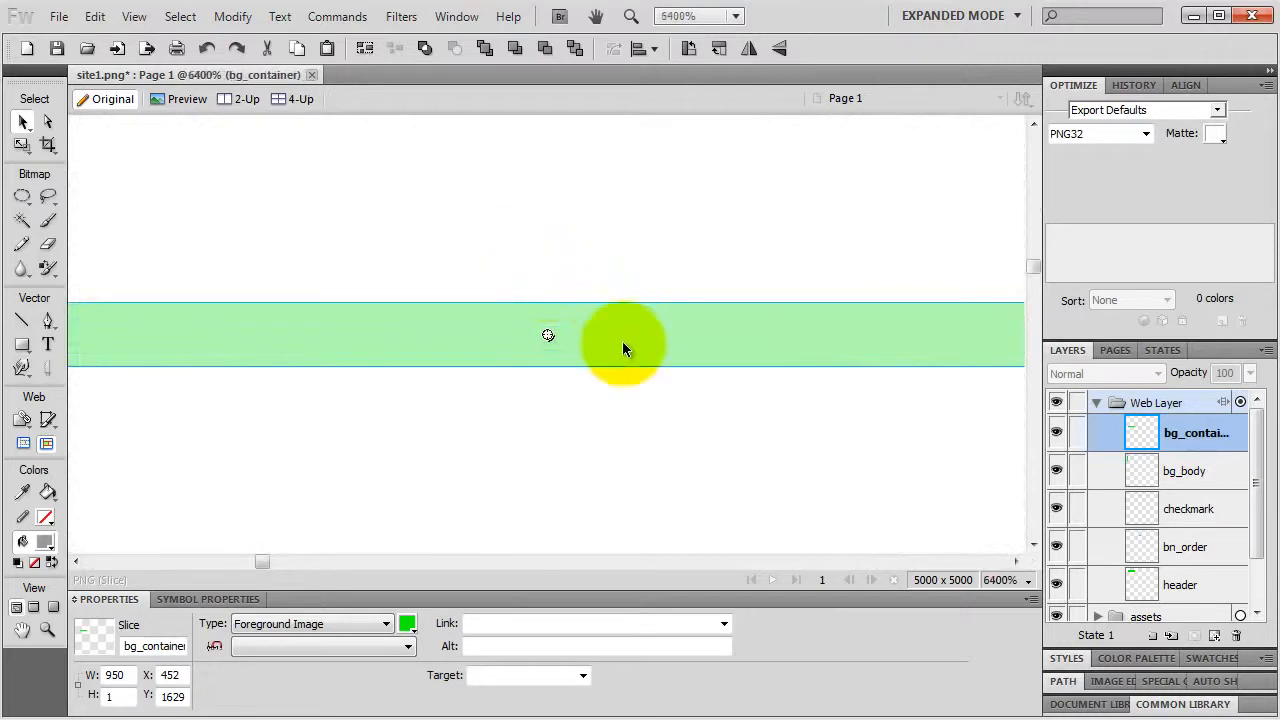
right_click(622, 348)
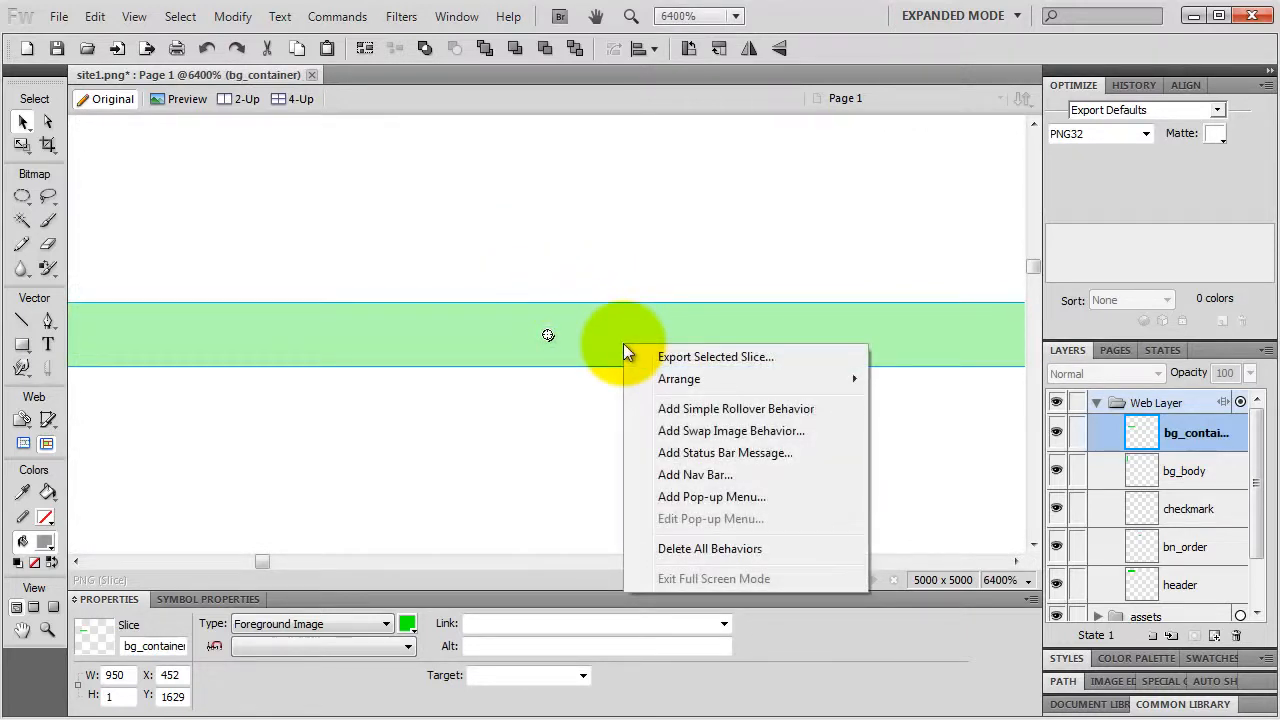
click(689, 357)
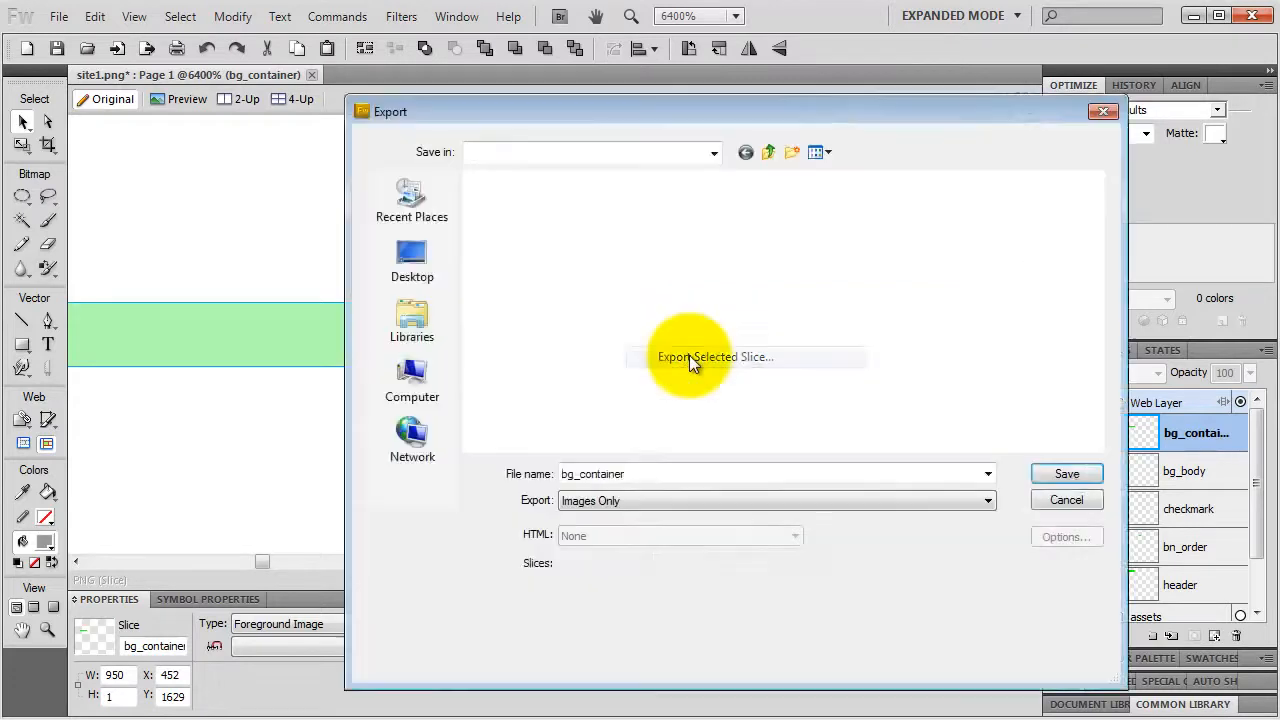
click(1067, 474)
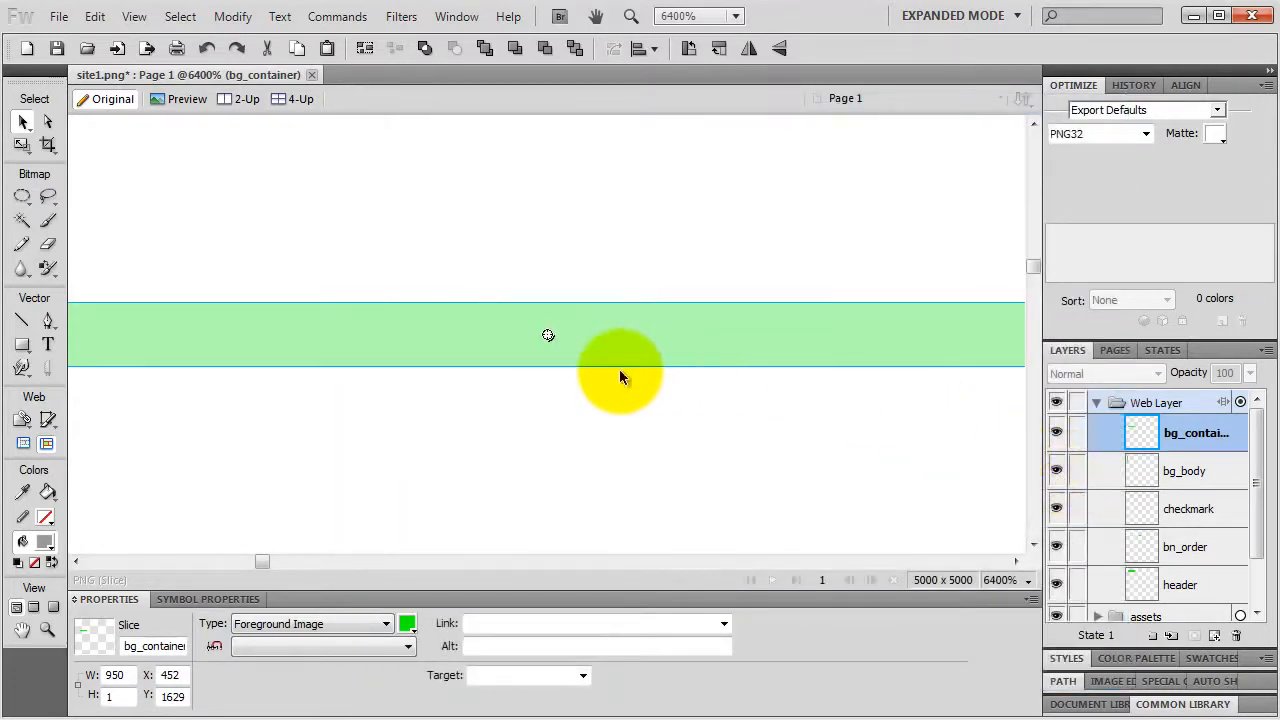
Step: Draw a slice about 950 × 128 across the rounded bottom edge of the white page container, at about X 452, Y 1862
scroll(619, 376, down, 8)
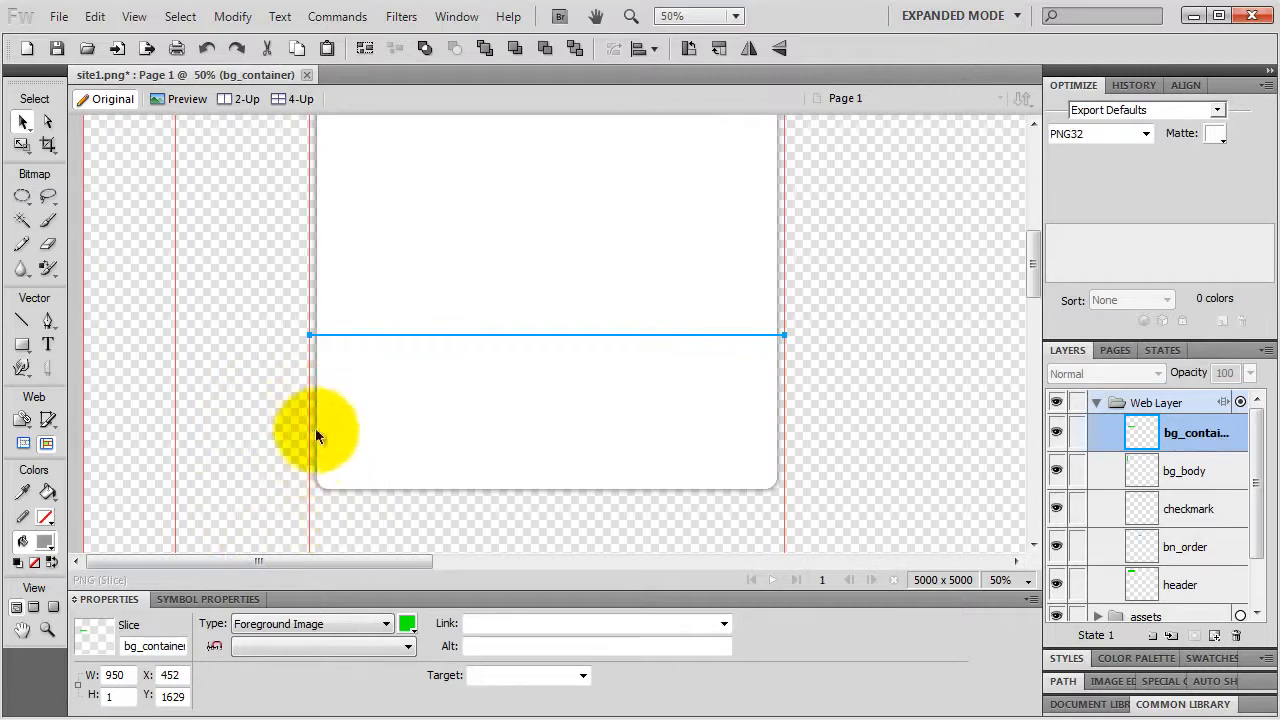
click(48, 420)
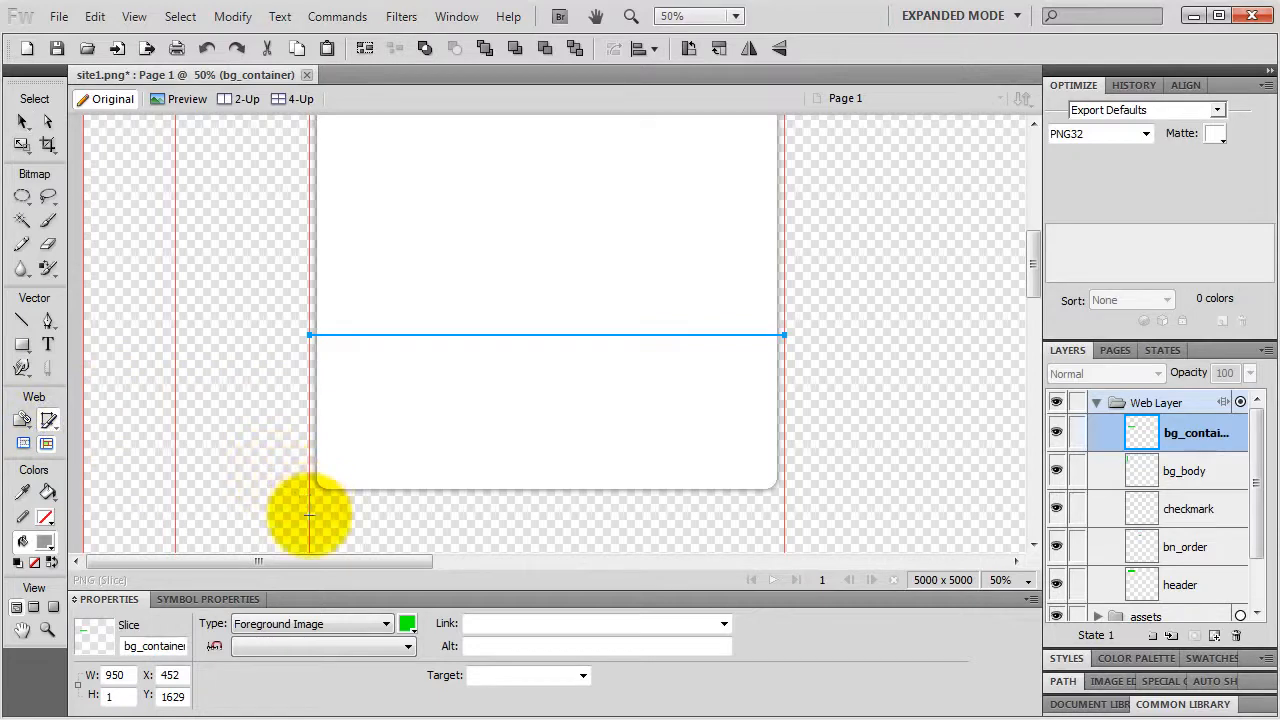
drag(309, 515, 783, 451)
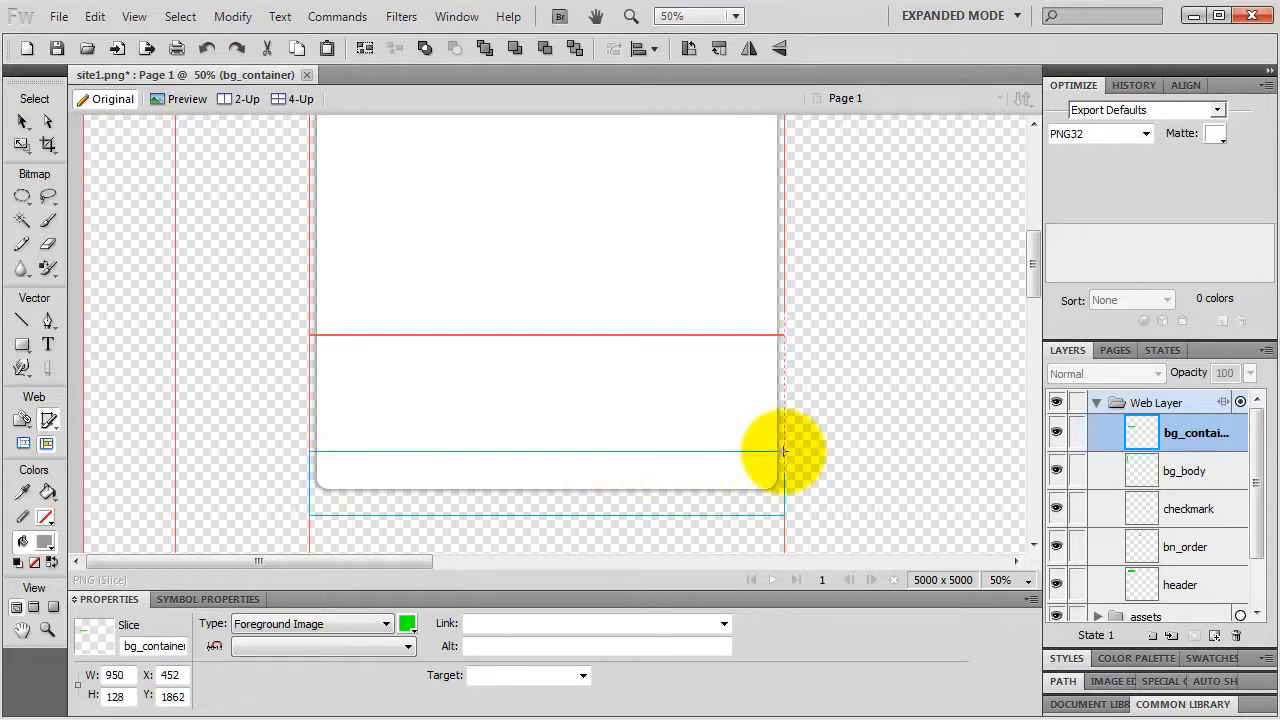
drag(783, 451, 783, 451)
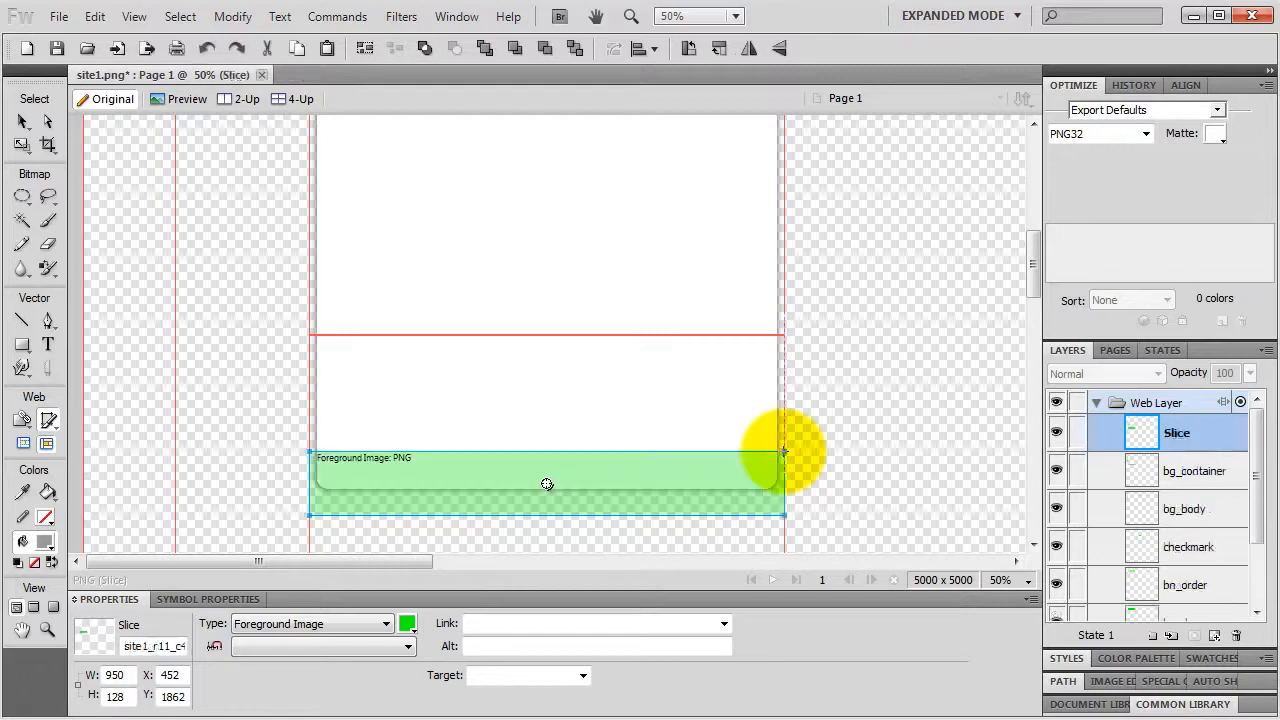
Step: Set the new bottom slice's height to 120 and move it straight up to about Y 1838
click(23, 121)
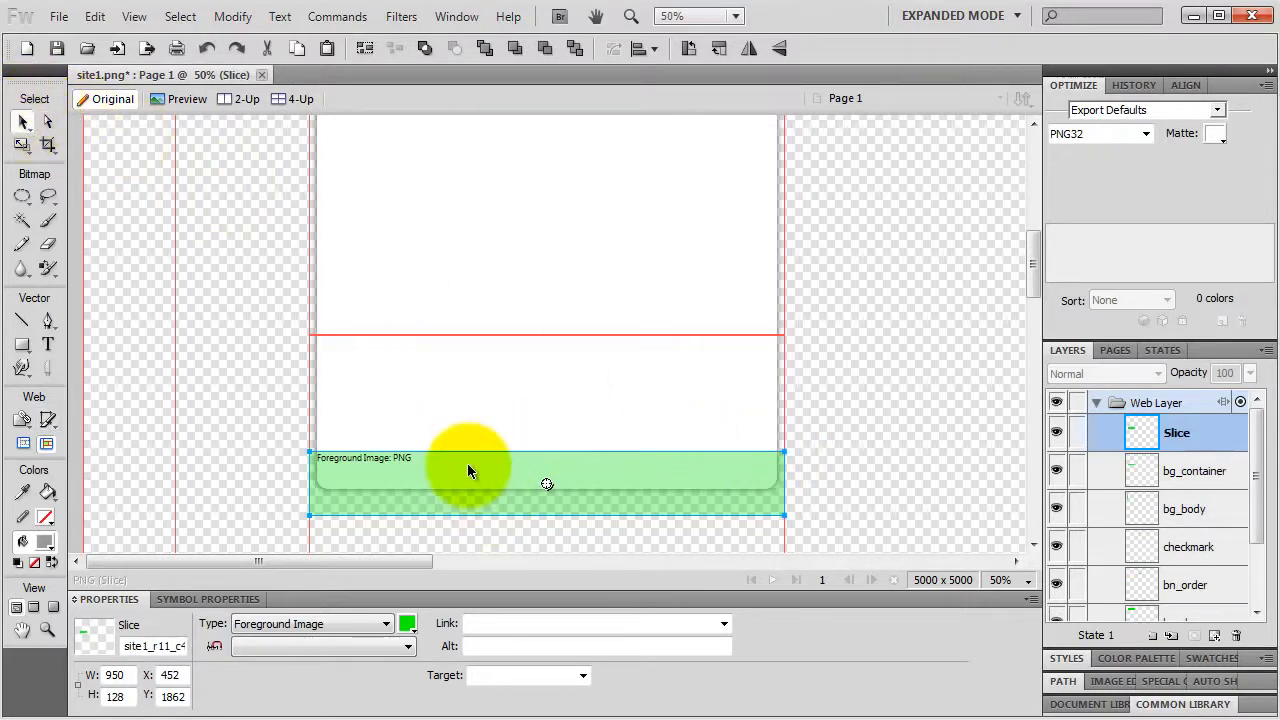
click(126, 697)
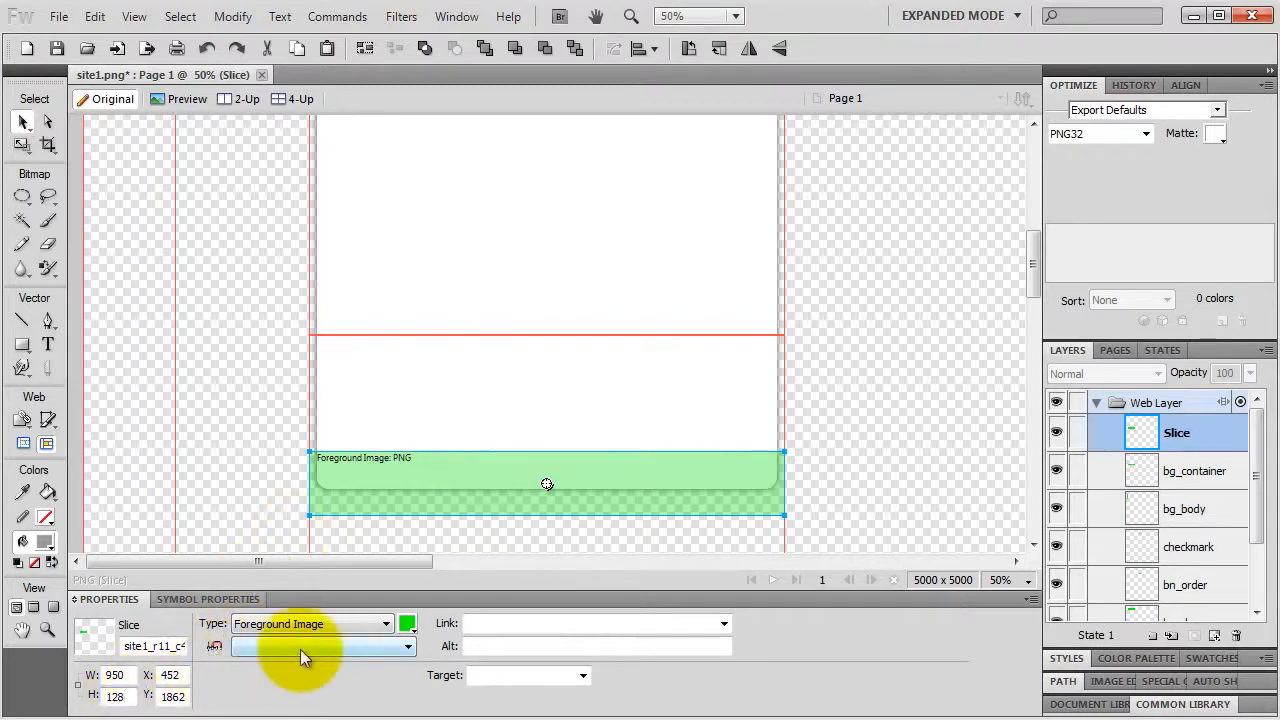
key(BackSpace)
text(0)
key(Return)
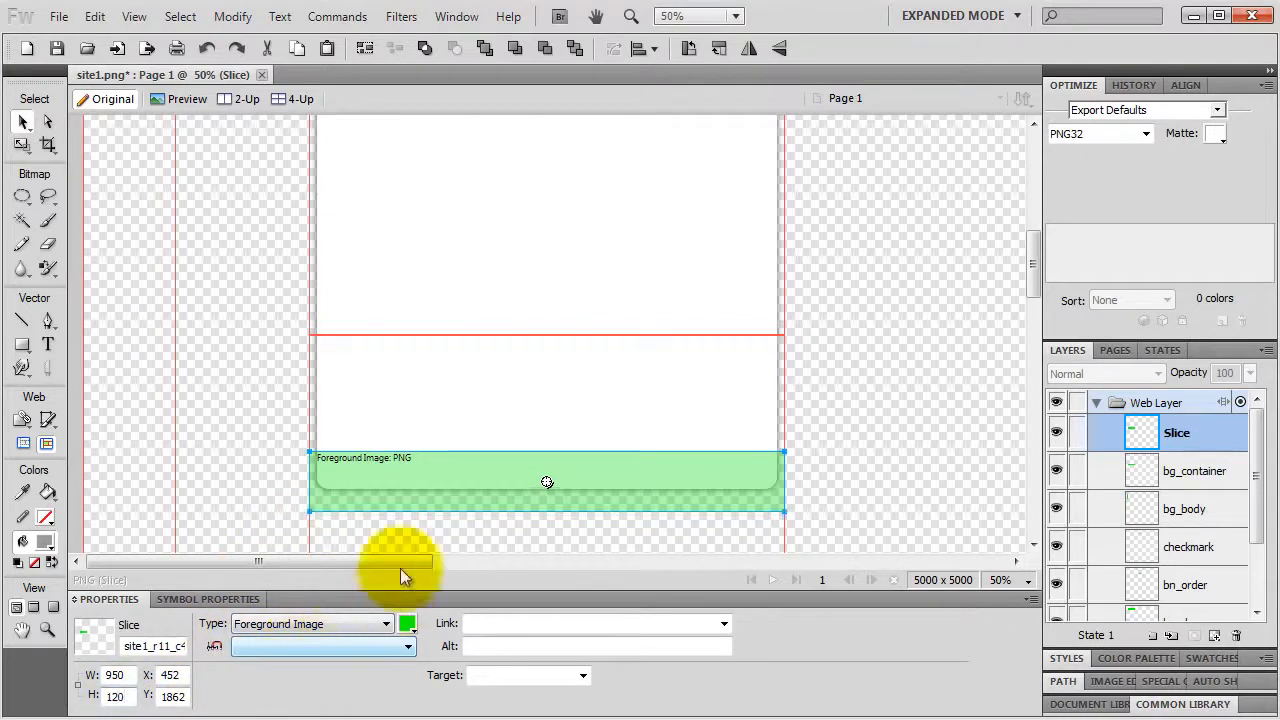
drag(446, 464, 446, 455)
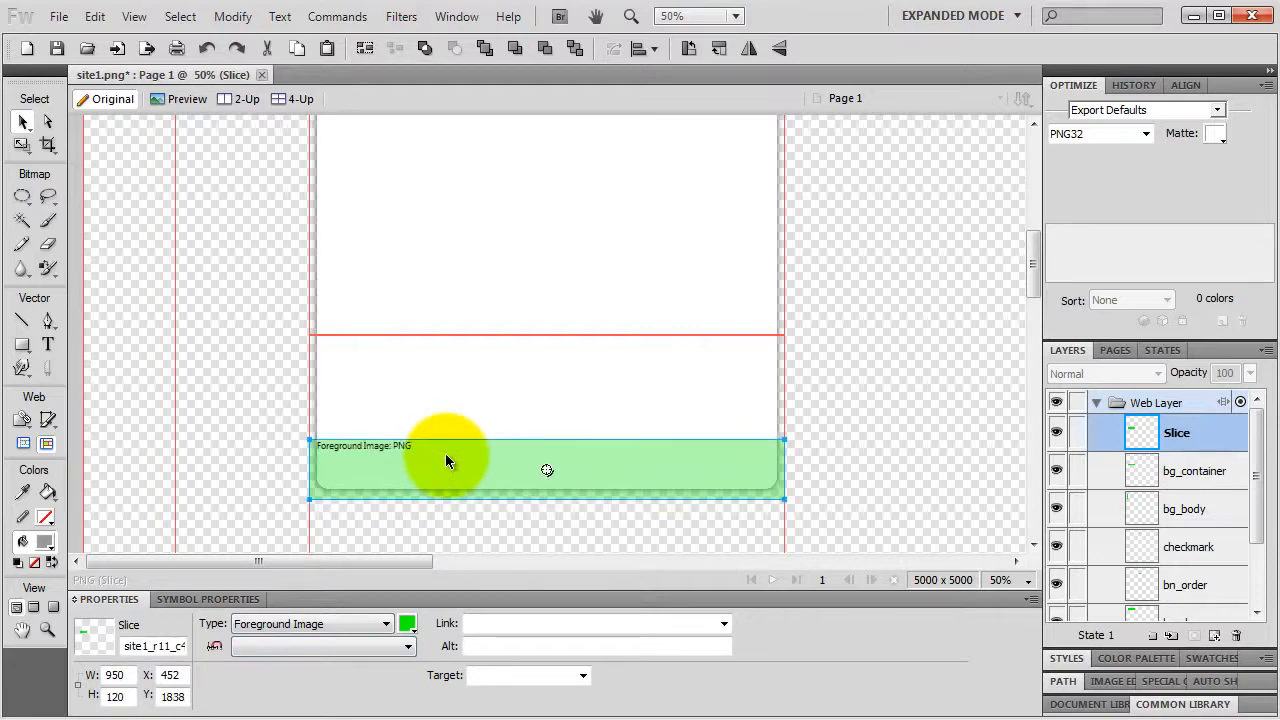
Step: Name the bottom slice "bg_footer" and set its export format to PNG 24
double_click(1176, 433)
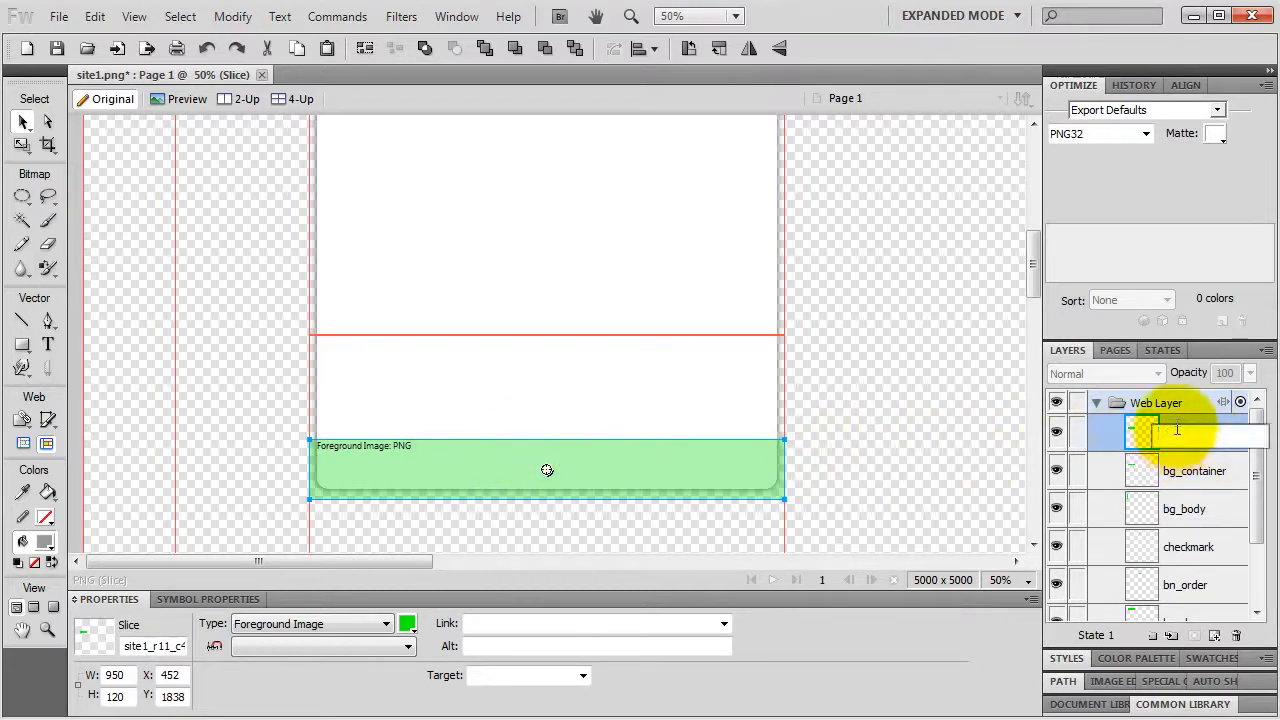
text(bg_footer)
key(Return)
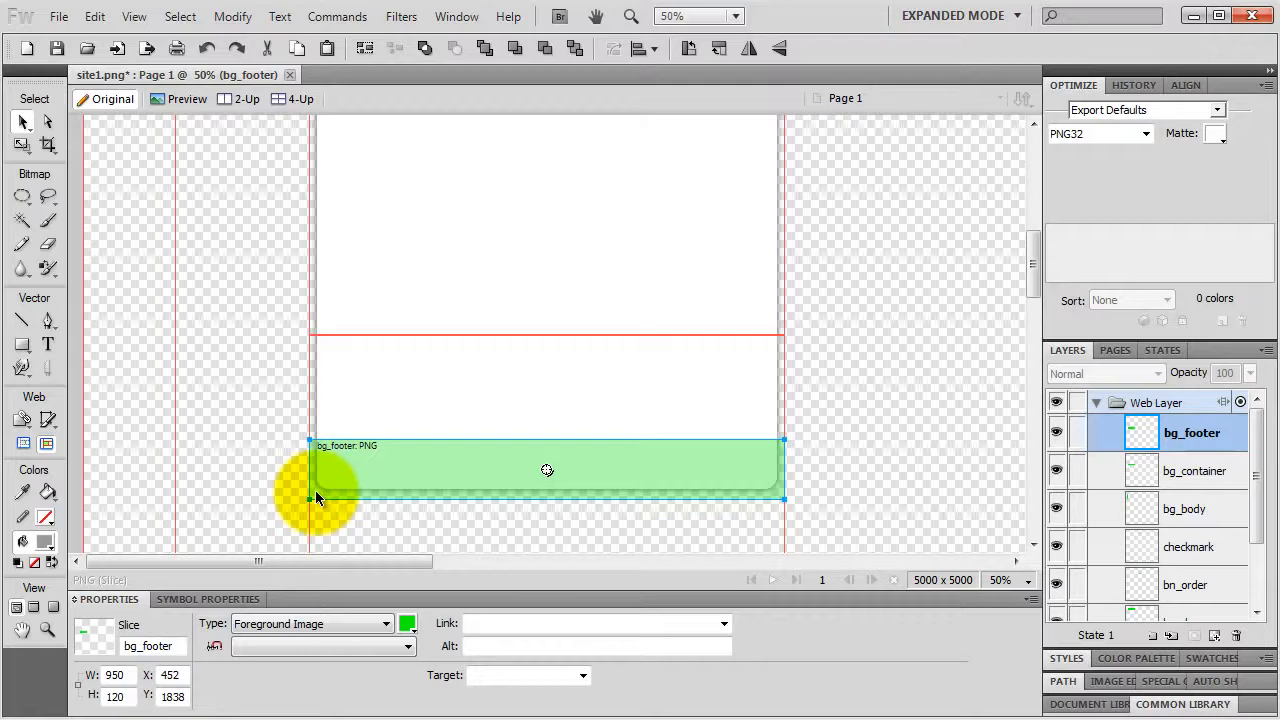
click(1125, 138)
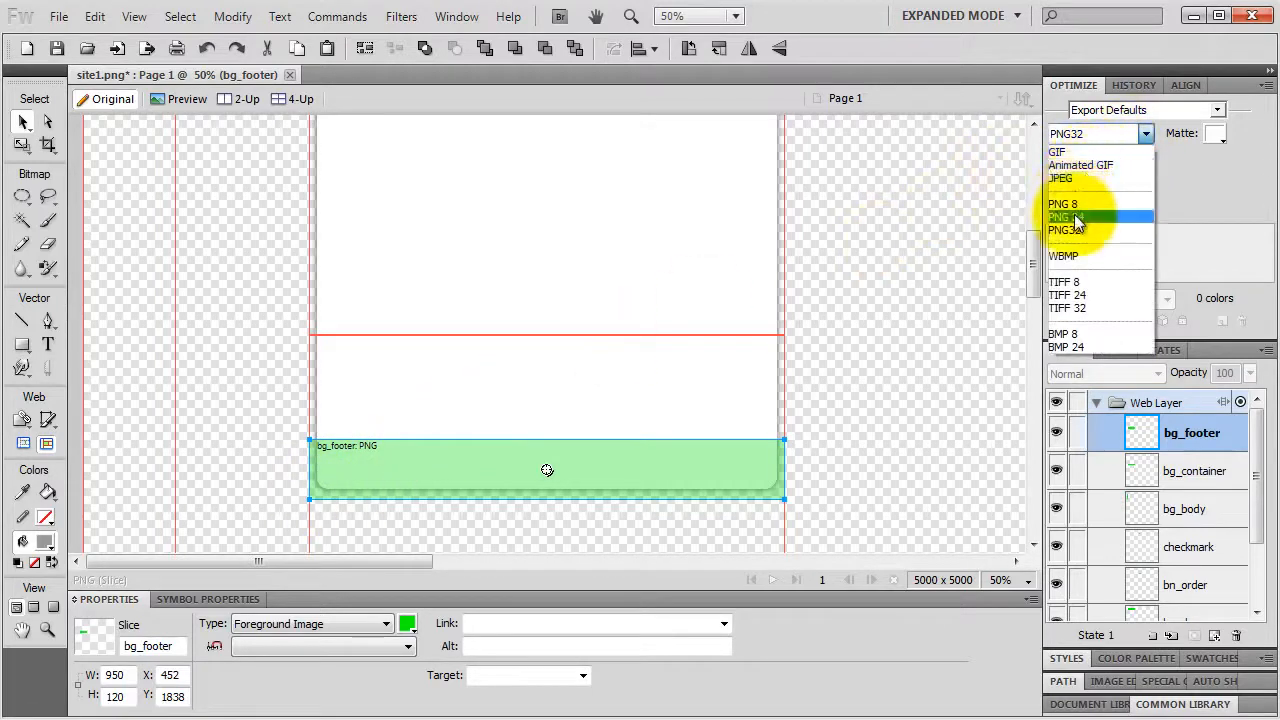
click(1082, 212)
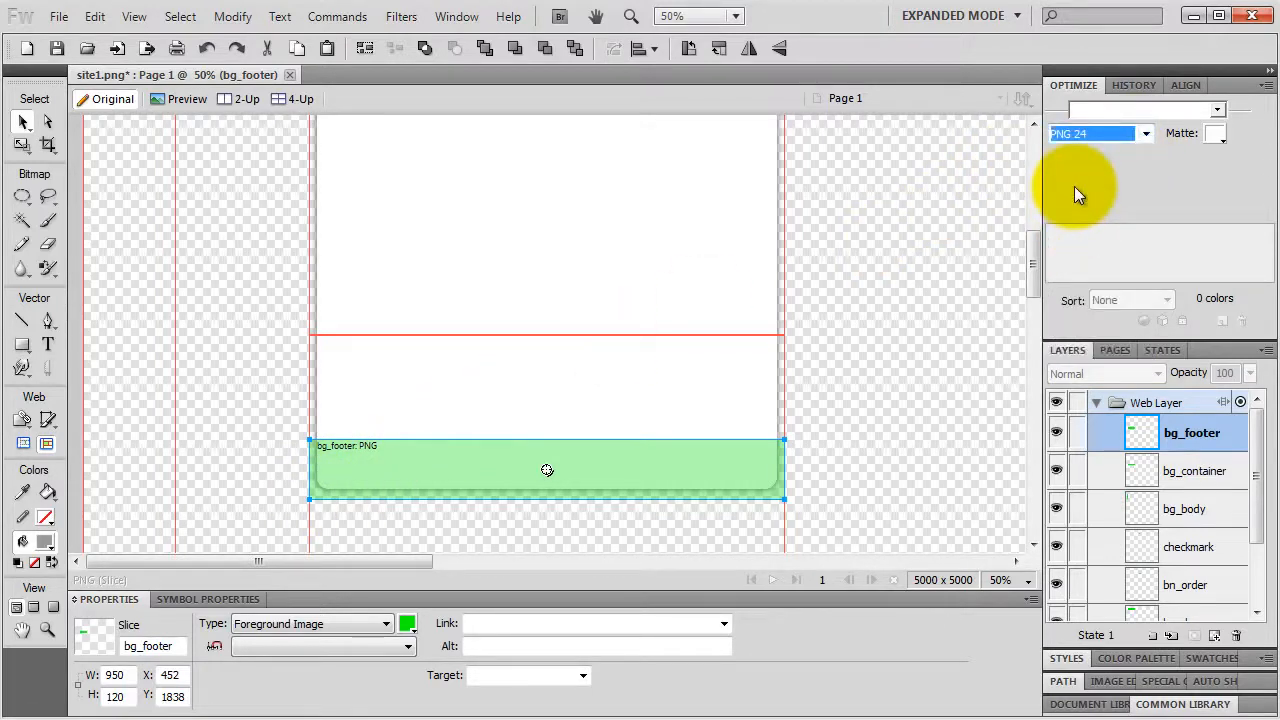
Step: Export the selected bg_footer slice into the images folder, images only, under its own name
right_click(619, 463)
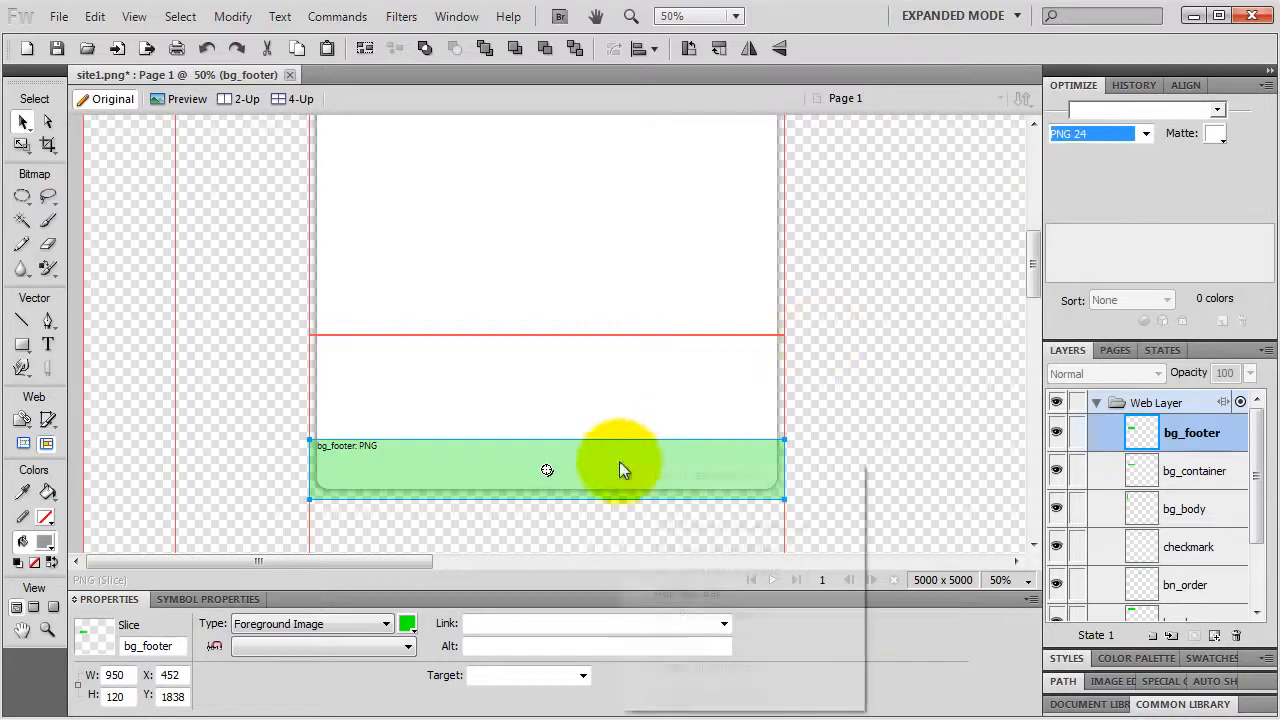
click(660, 474)
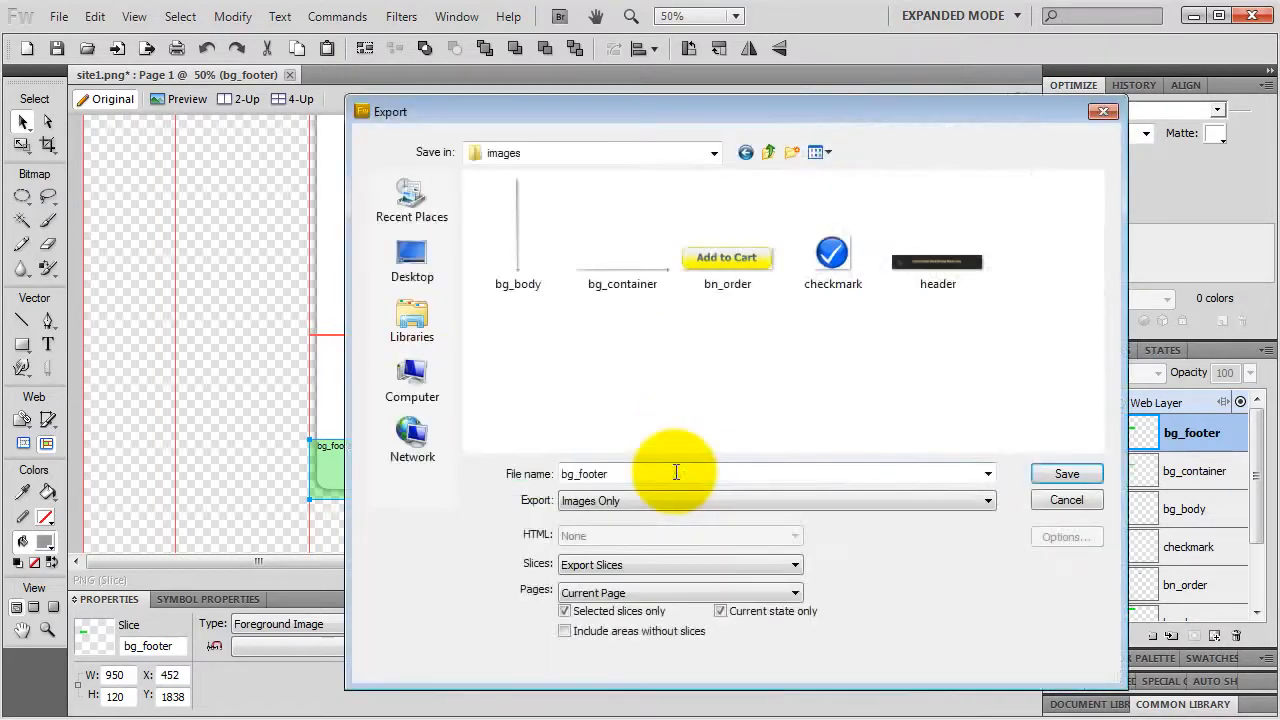
click(1064, 473)
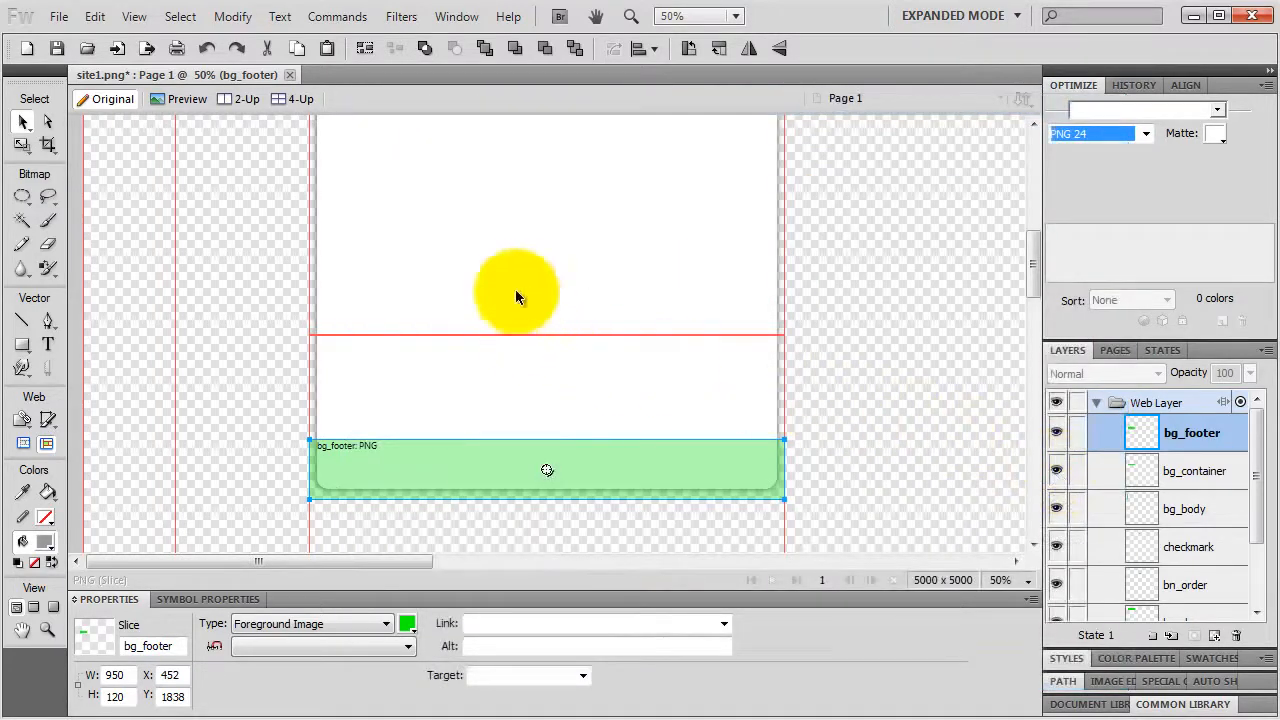
Step: Draw a slice about 950 × 192 over the green title banner and the container's upper edge, at about X 452, Y 396
key(h)
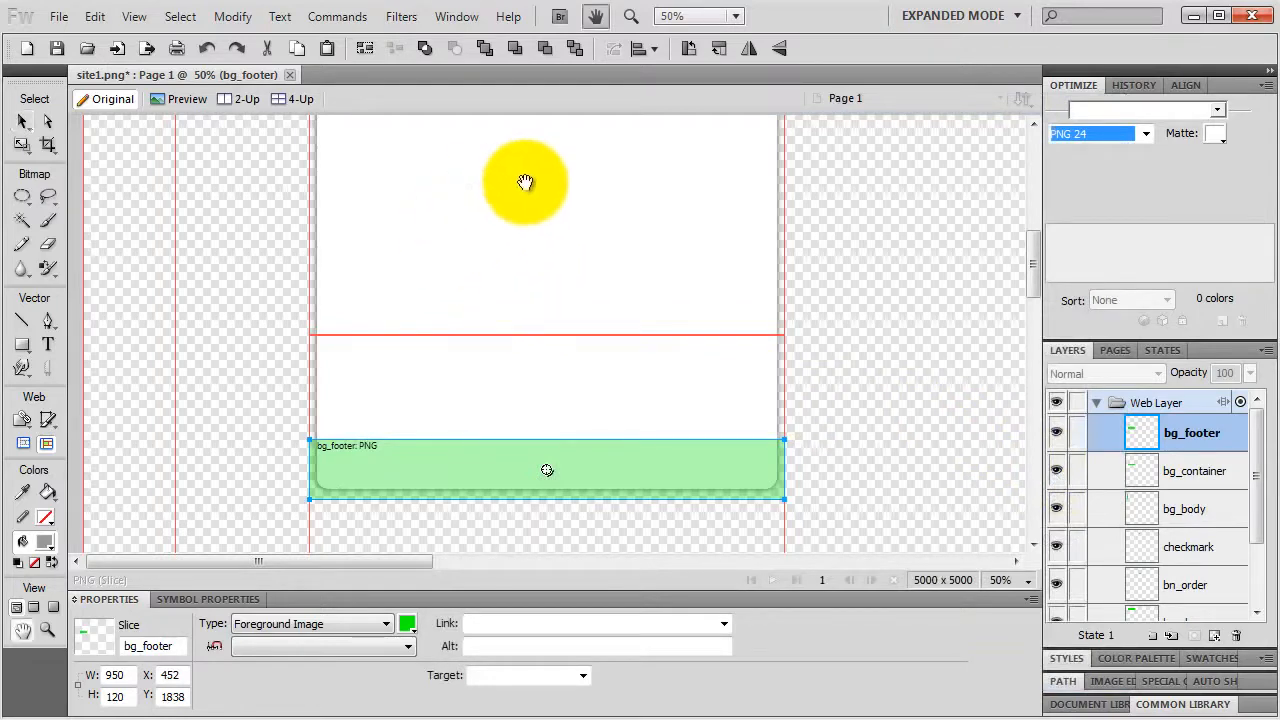
drag(526, 183, 521, 366)
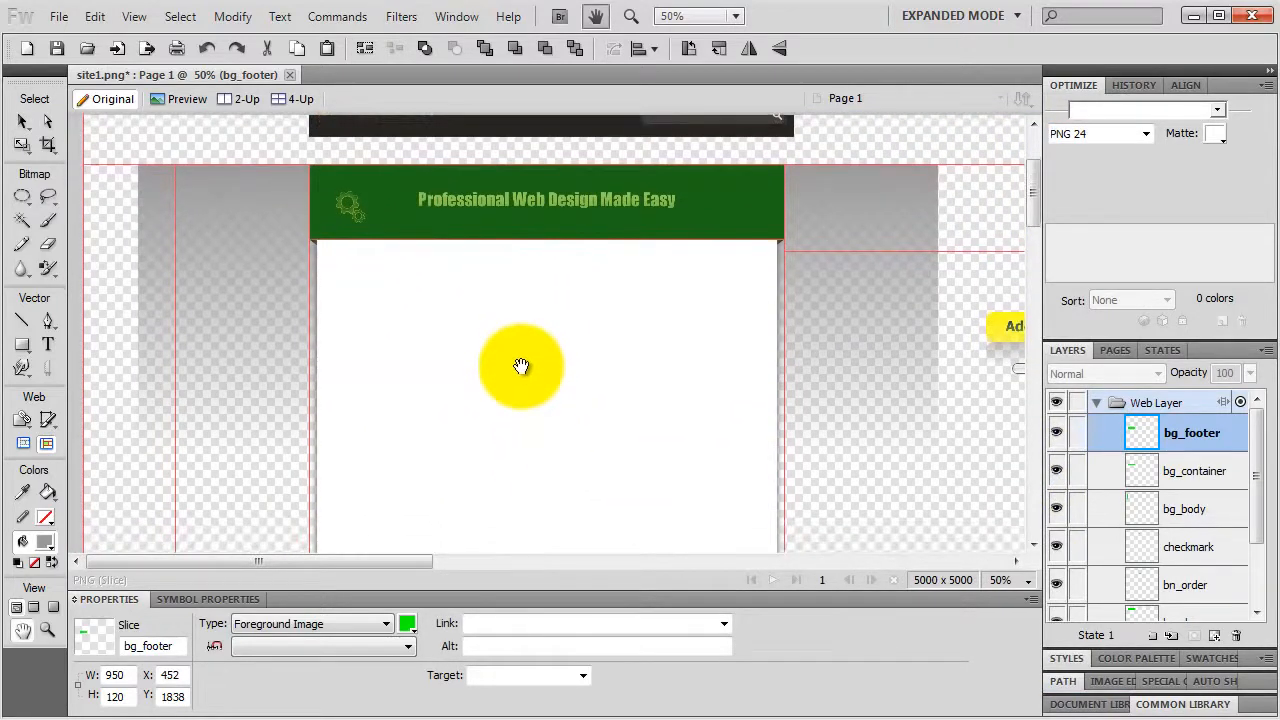
key(v)
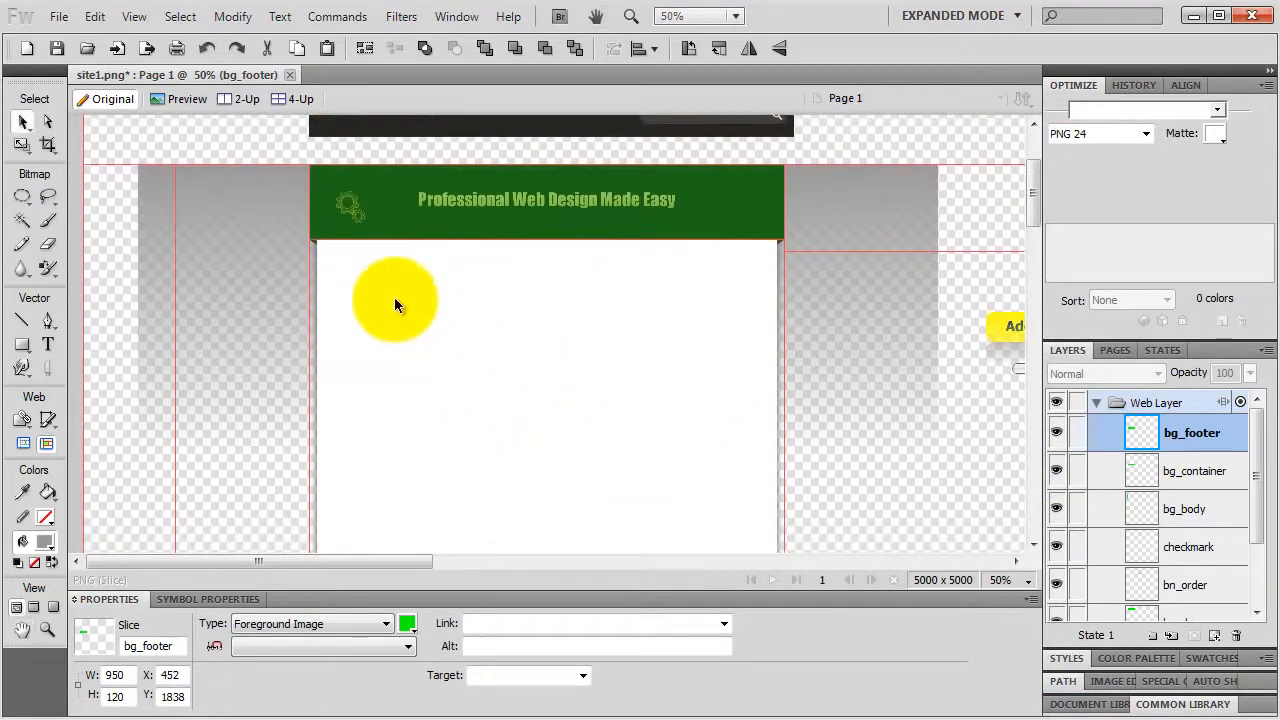
click(48, 419)
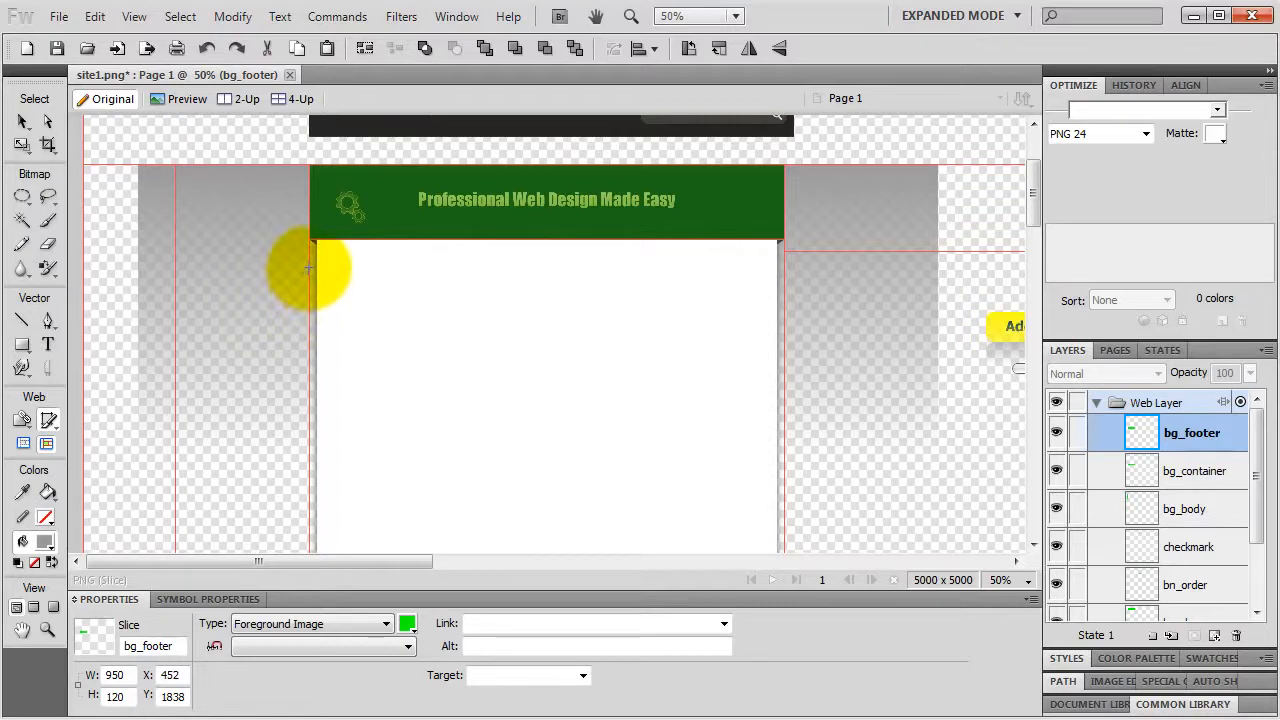
mouse_move(309, 265)
mouse_down()
mouse_move(643, 171)
mouse_move(780, 164)
mouse_up()
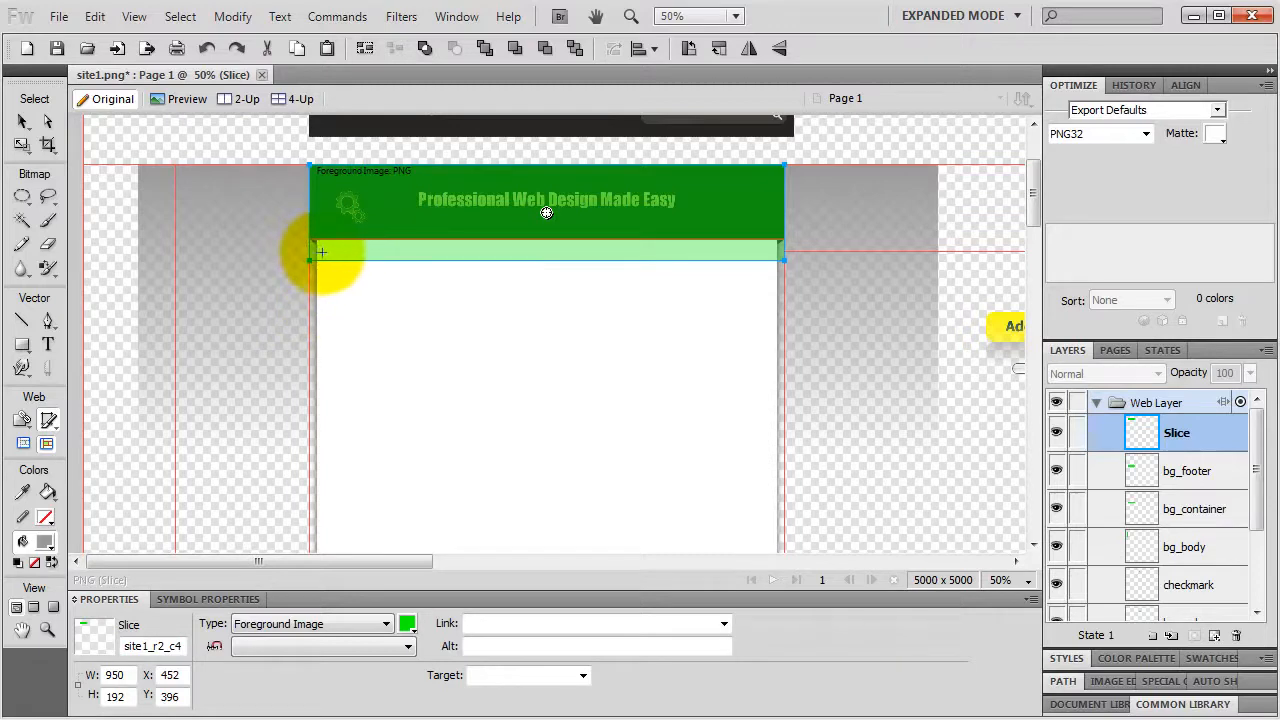
Step: Set the height of the slice over the green banner to 165
double_click(116, 696)
text(160)
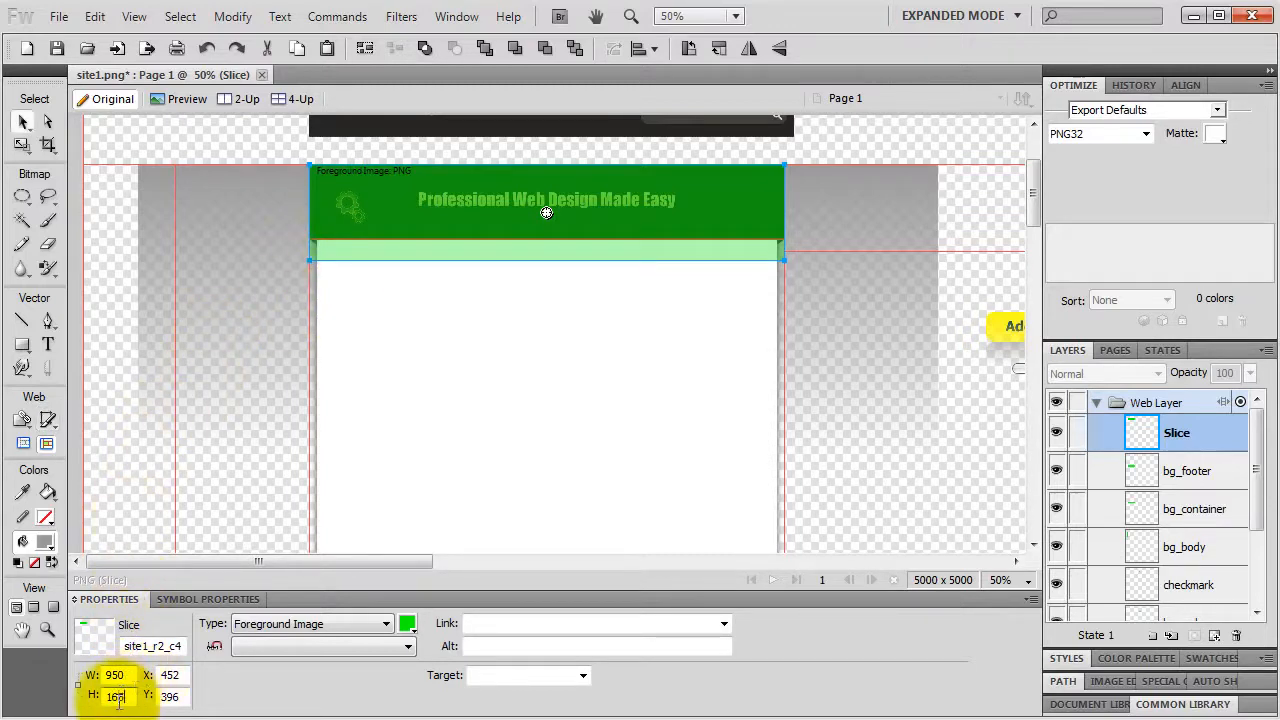
key(Return)
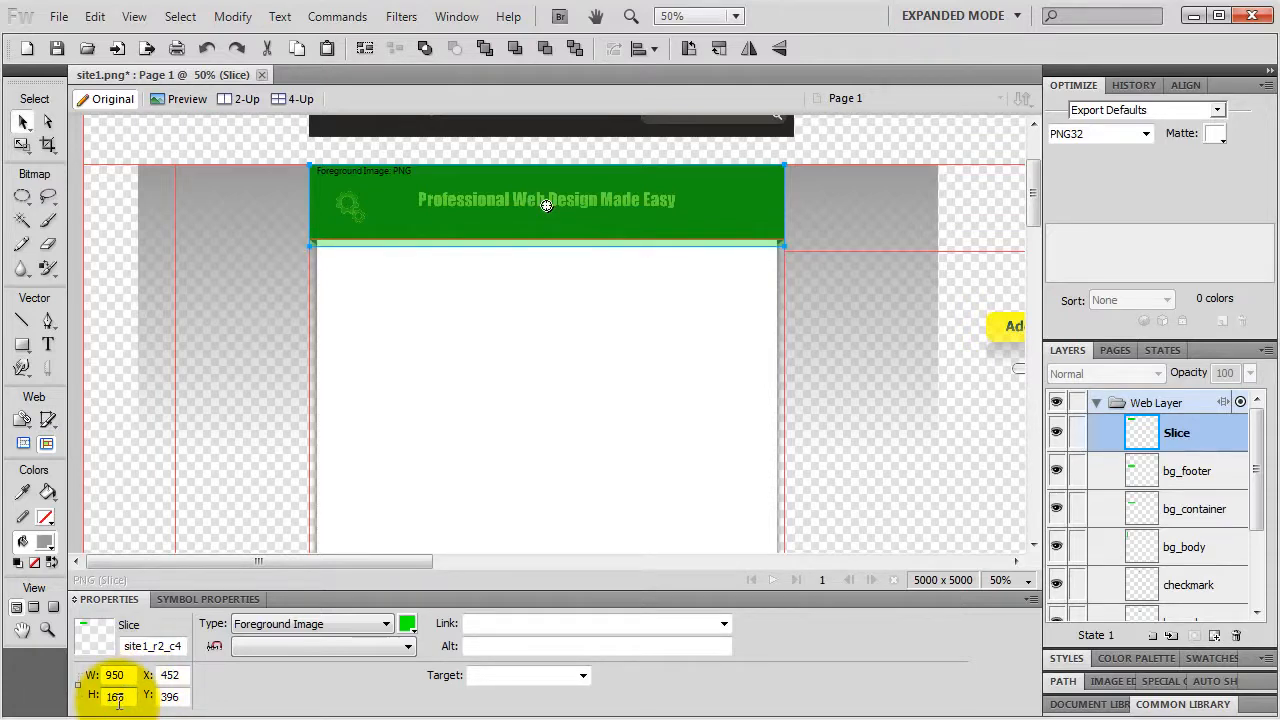
Step: Name the banner slice "bg_header" and set its export format to PNG 24
double_click(1175, 431)
text(bg)
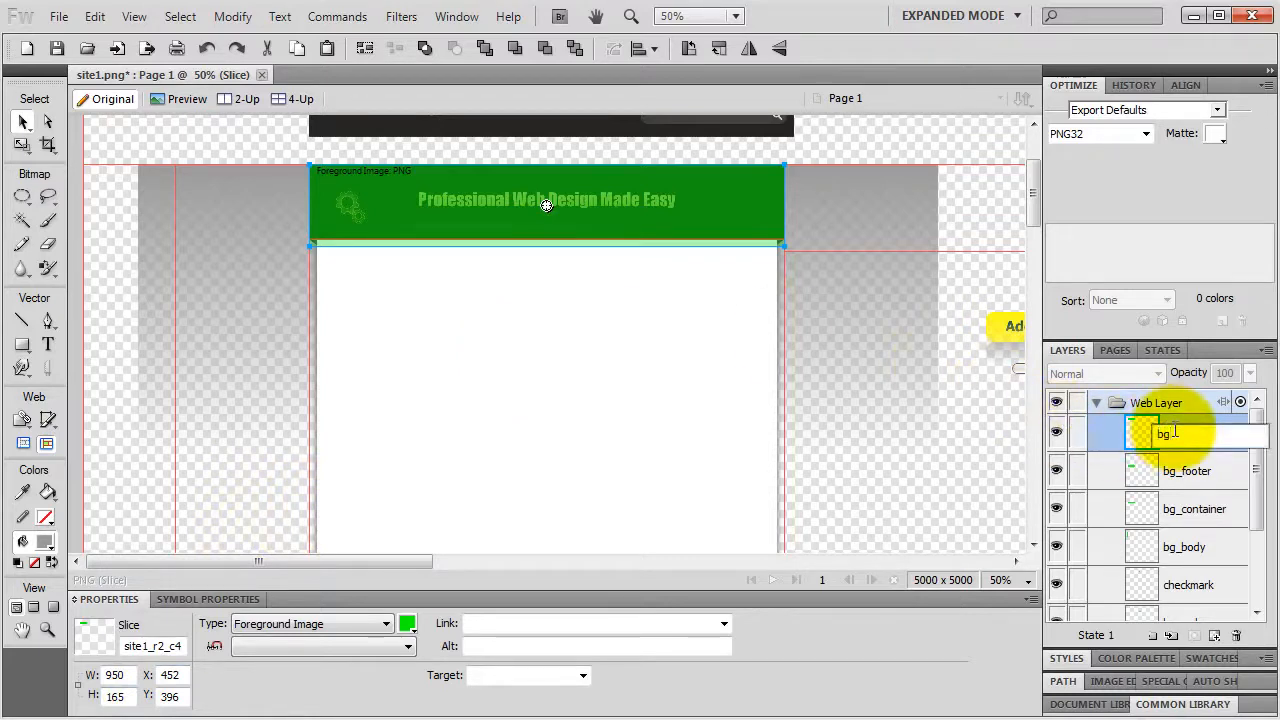
text(_header)
key(Return)
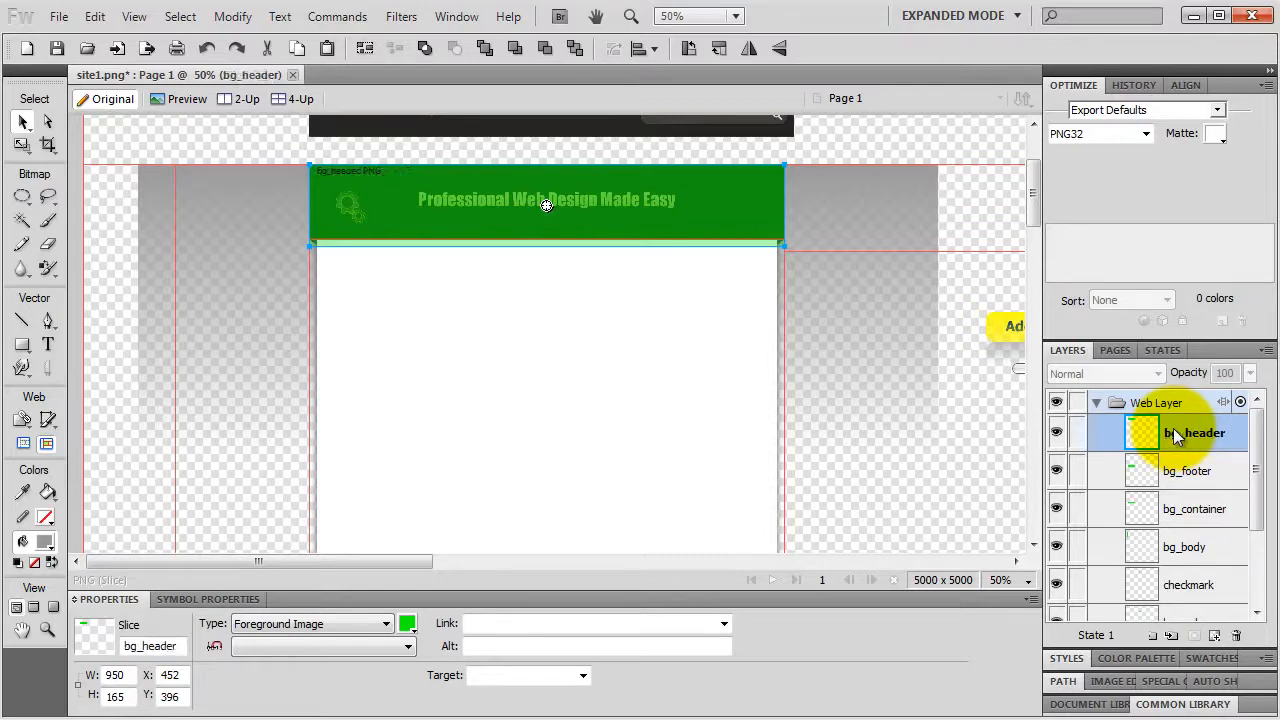
click(1145, 133)
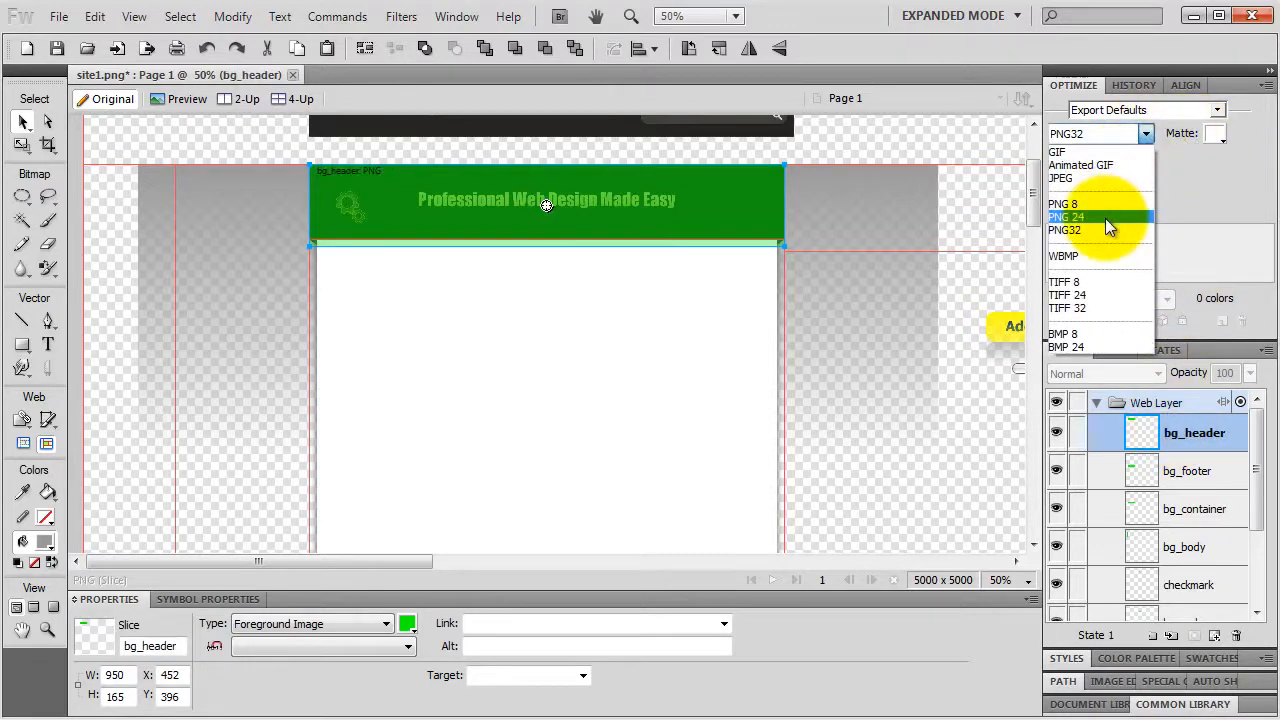
click(1105, 218)
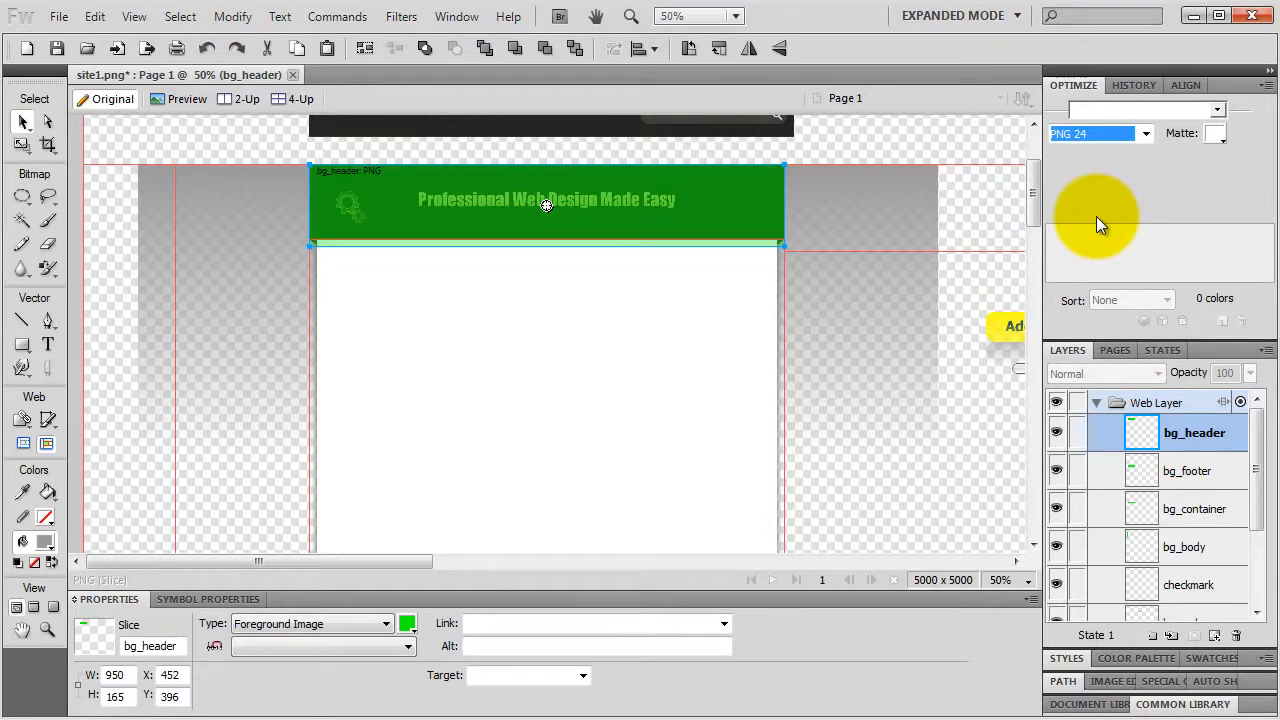
Step: Collapse the Web Layer and hide the header layer so only the background lies under the bg_header slice
click(1095, 402)
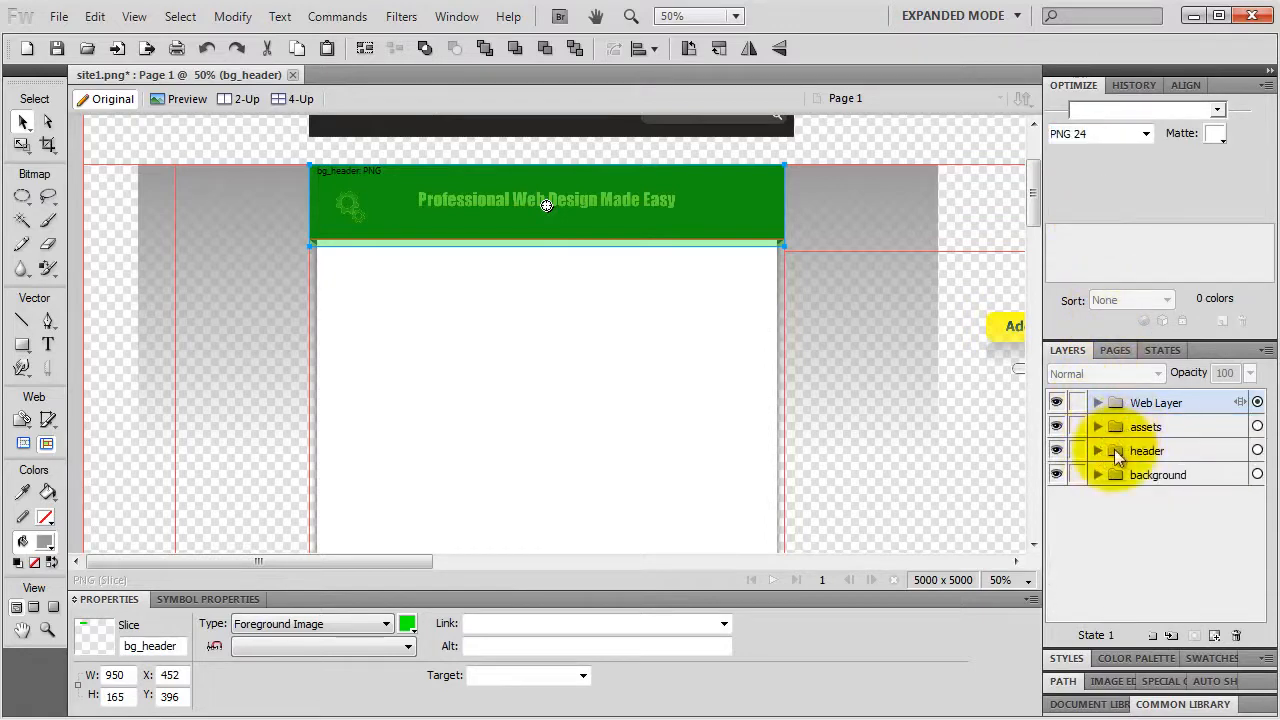
click(1056, 450)
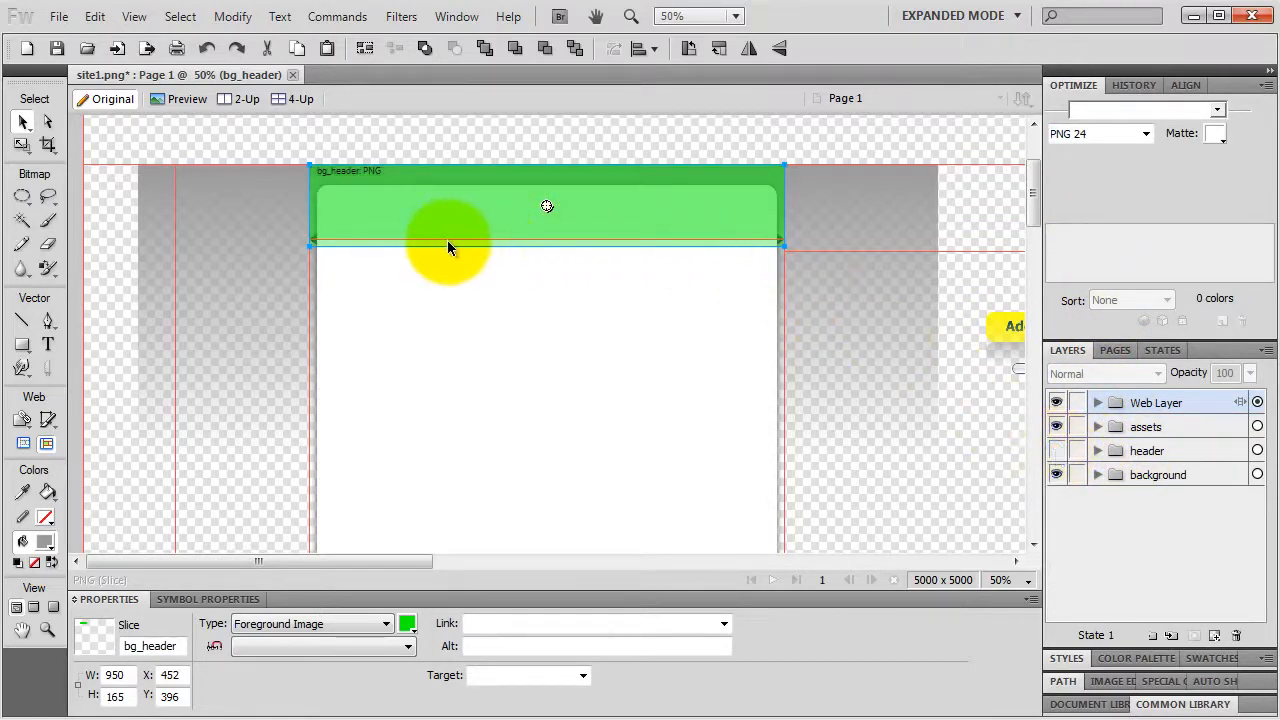
key(ctrl+equal)
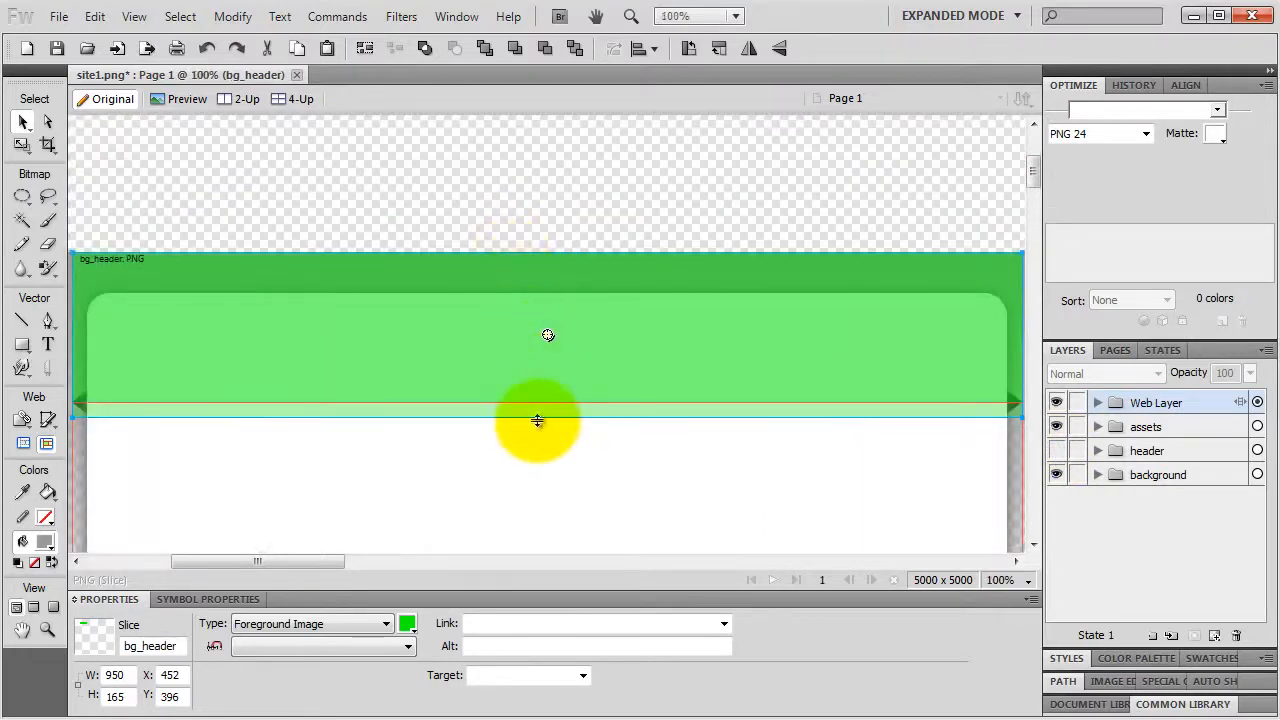
Step: Export the selected bg_header slice as an image under its own name
right_click(532, 408)
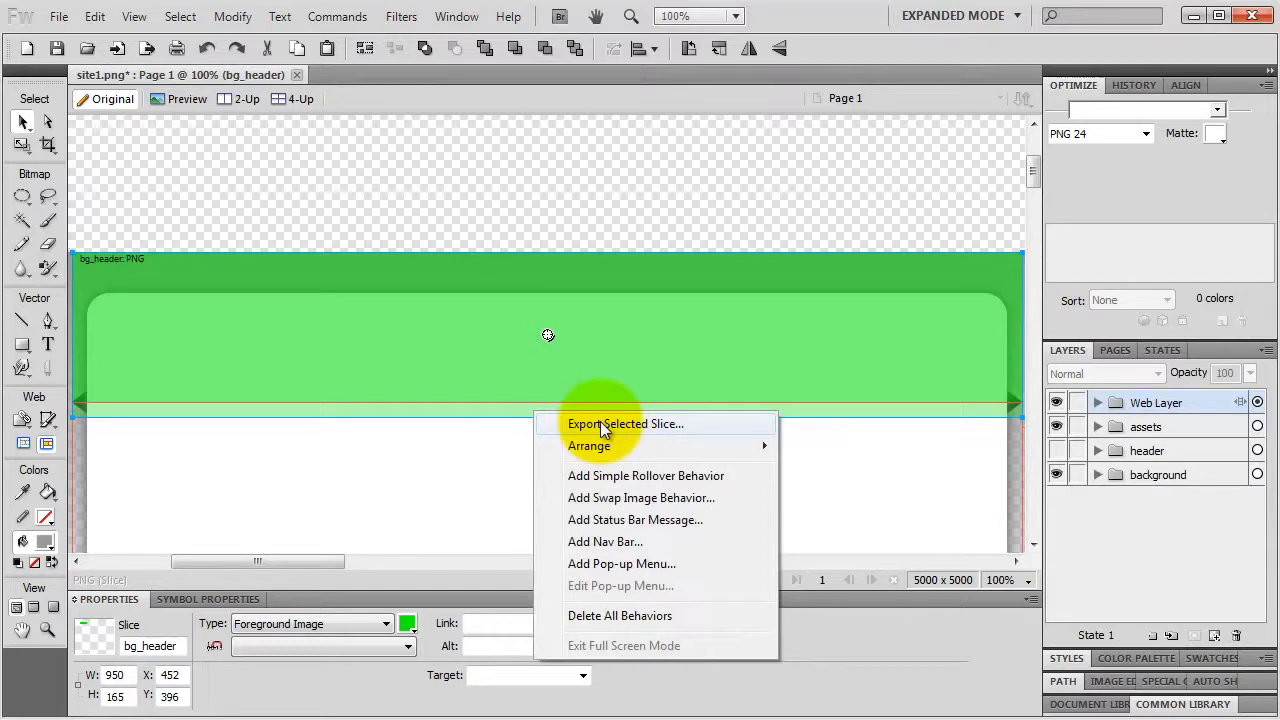
click(600, 424)
click(1064, 474)
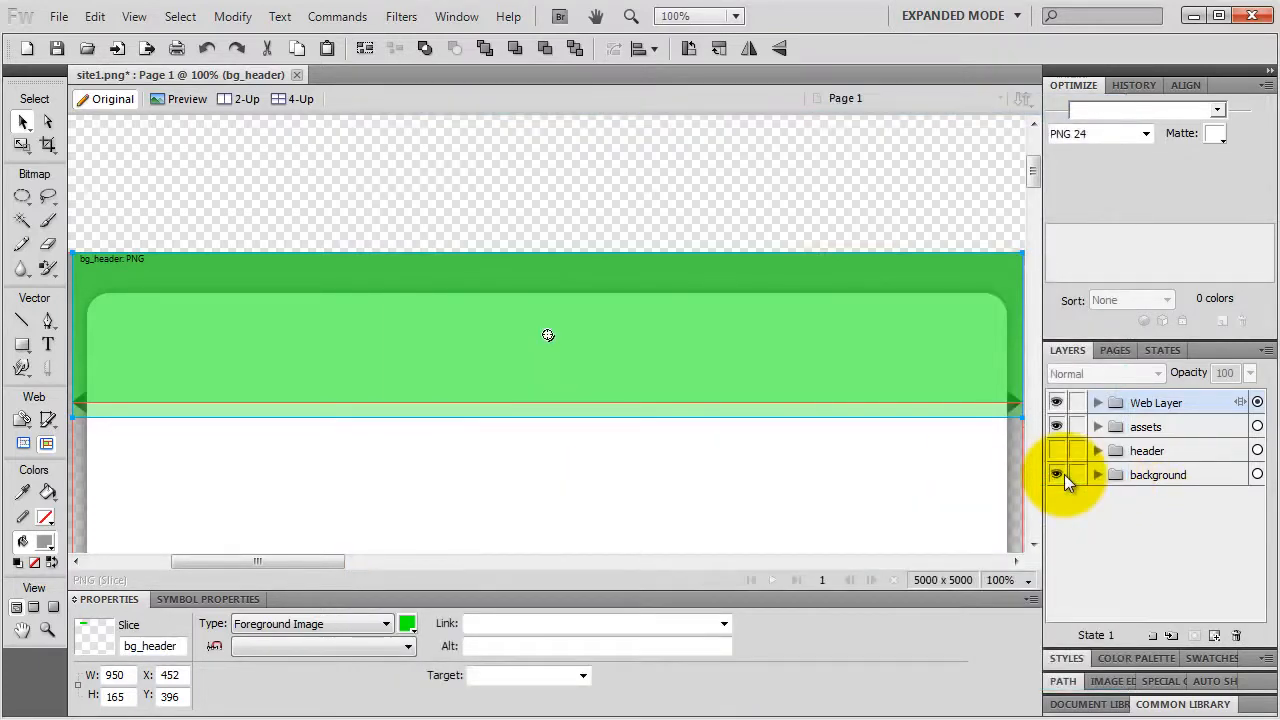
Step: Show the header layer again and expand the Web Layer
click(1056, 451)
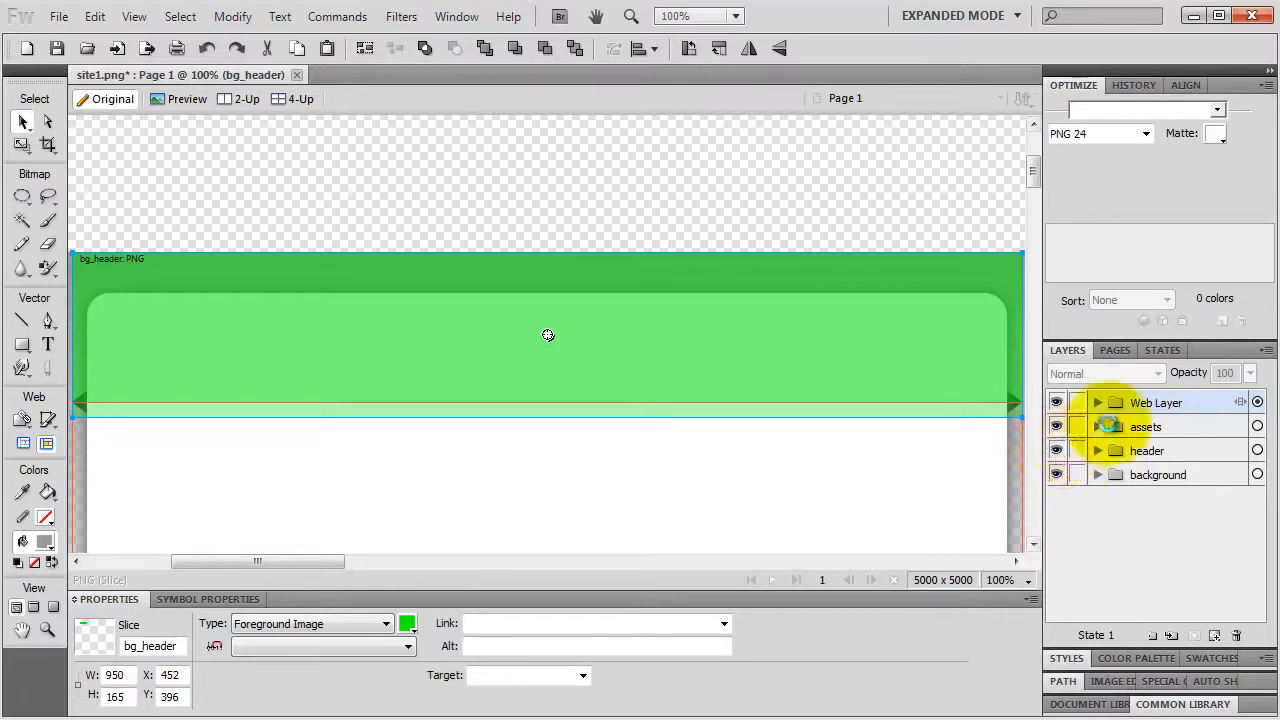
click(1098, 402)
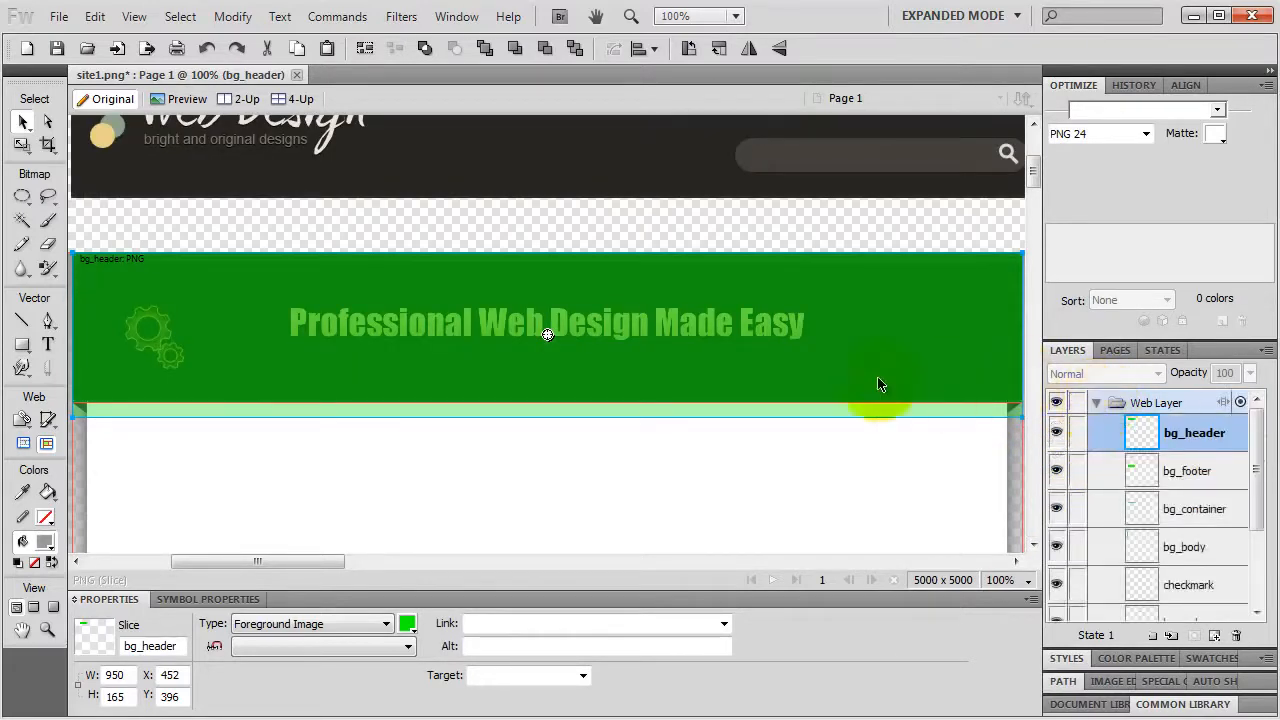
scroll(669, 386, down, 4)
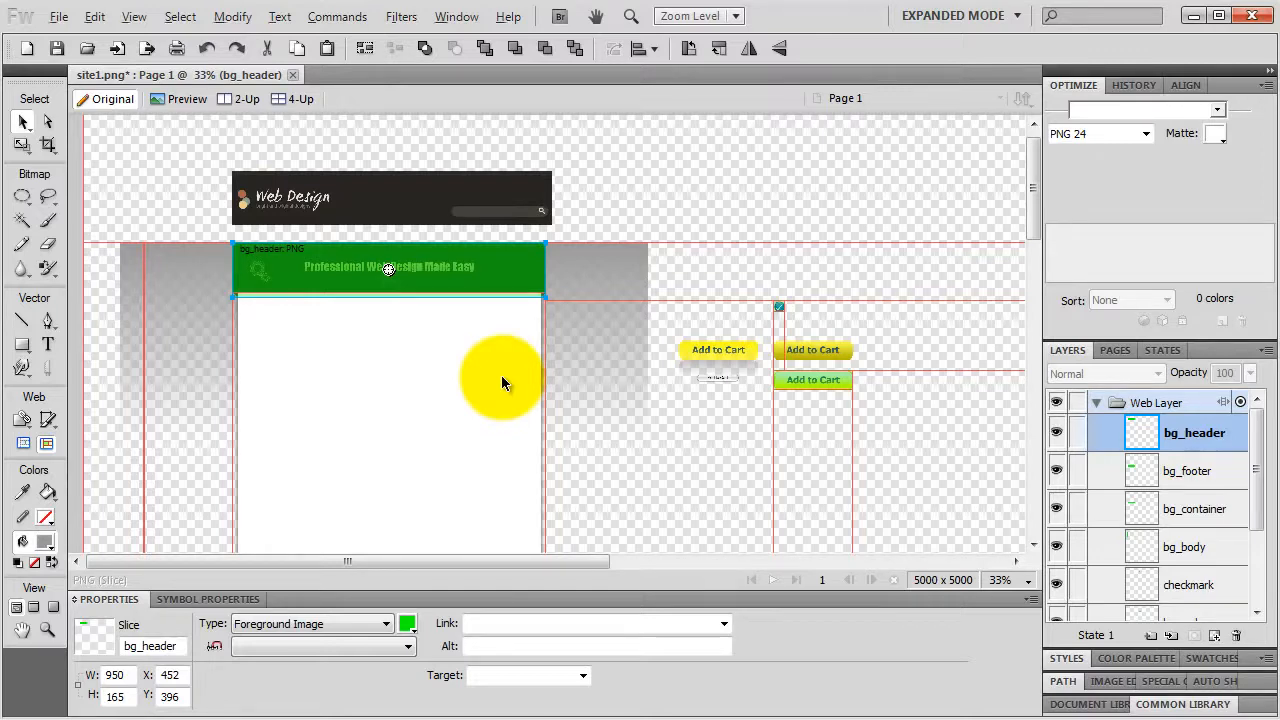
key(alt+Tab)
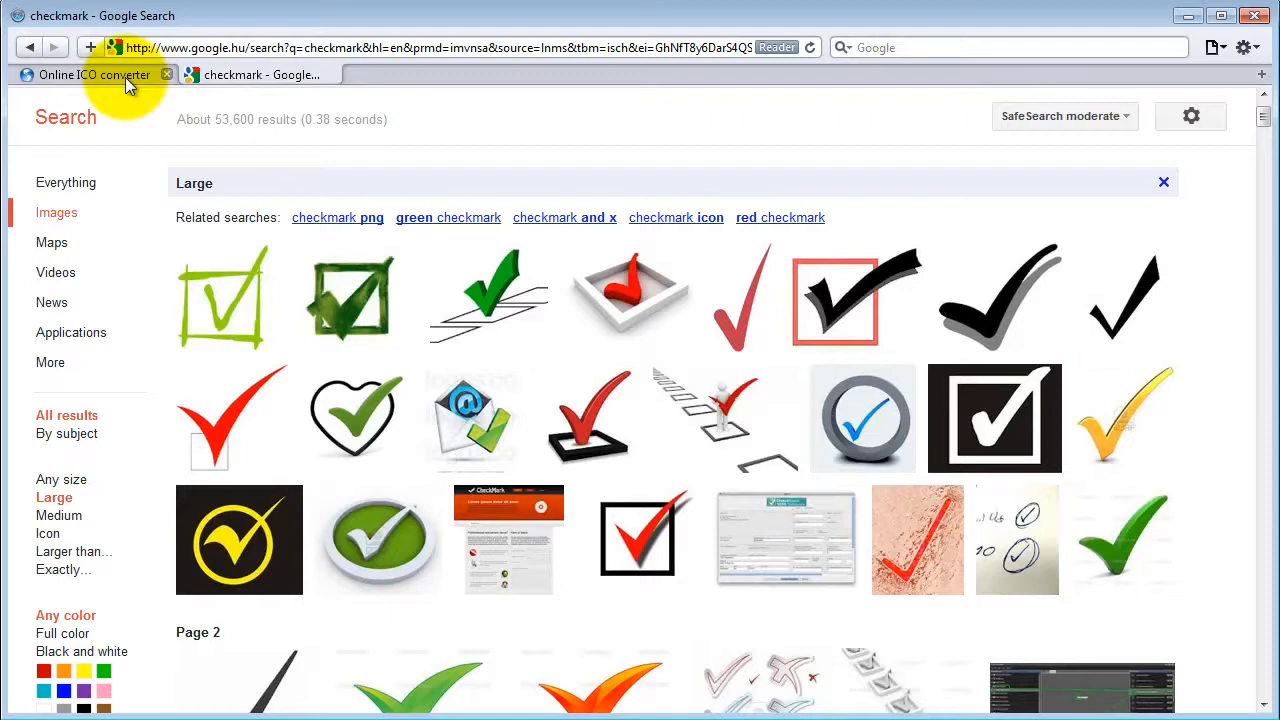
key(alt+Tab)
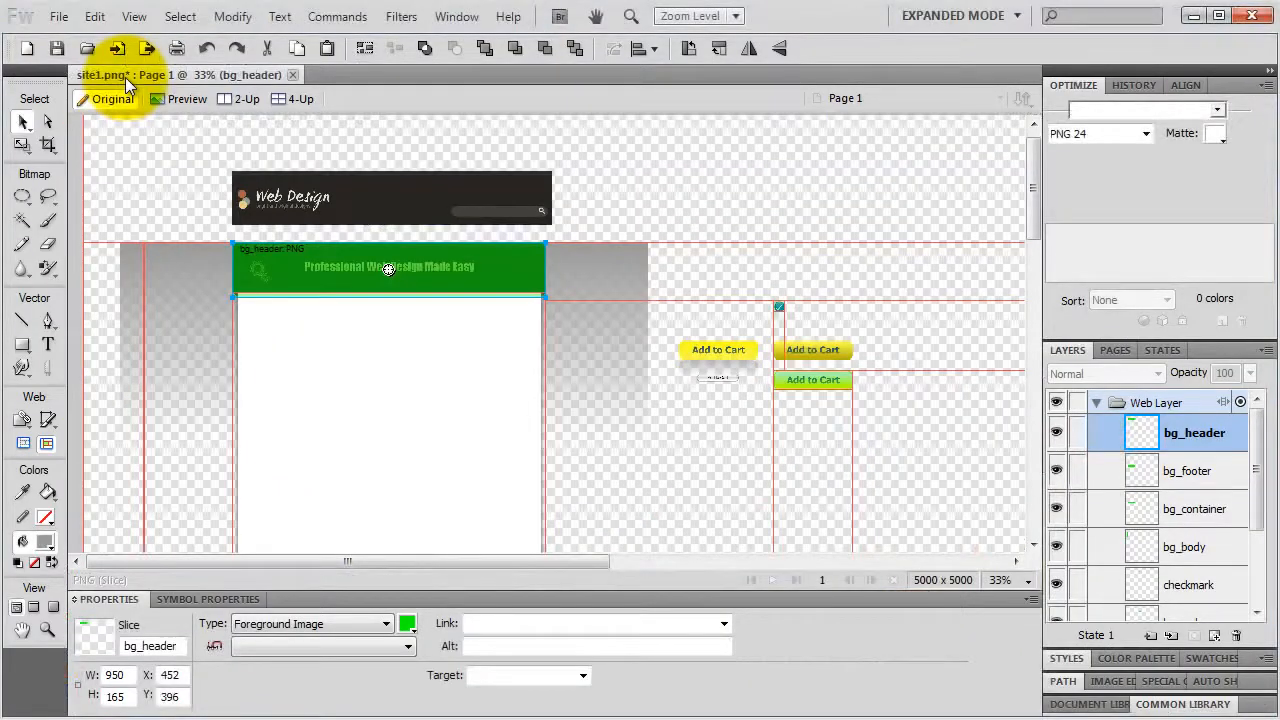
Step: Hide the Web Layer and place a copy of the header's gears icon on the empty canvas above the Add to Cart buttons
click(1097, 402)
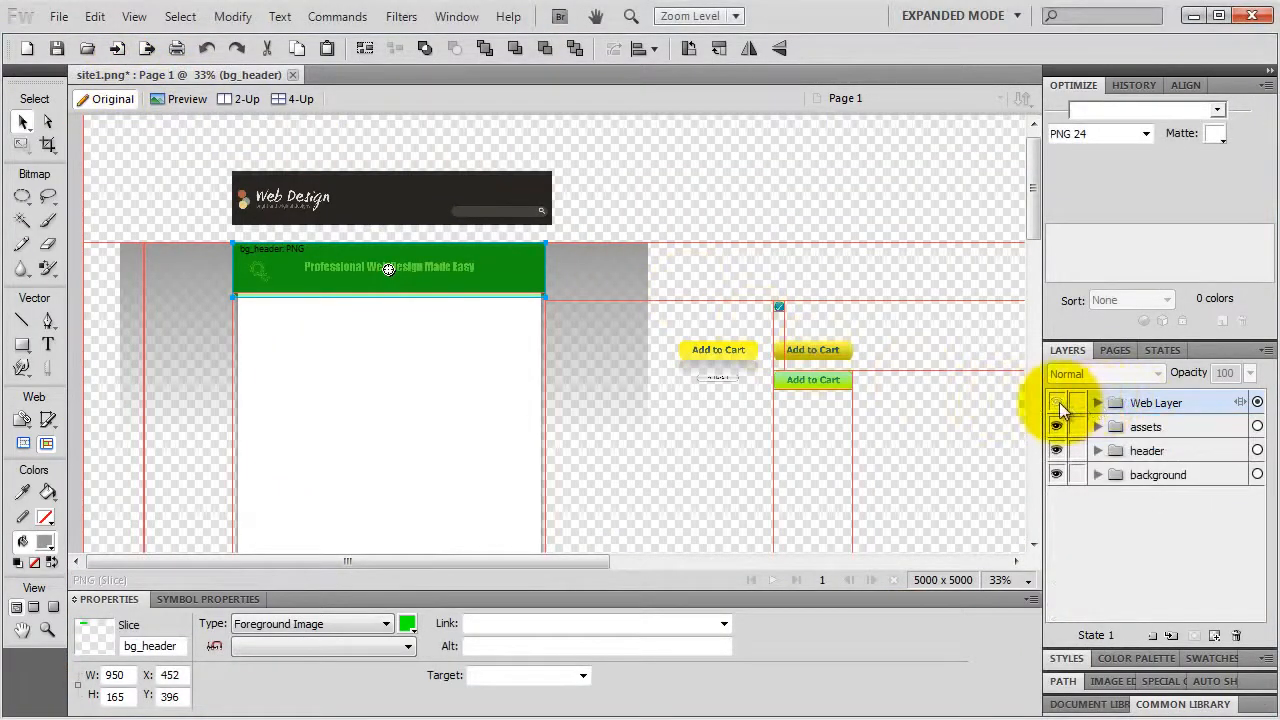
click(1056, 402)
click(262, 272)
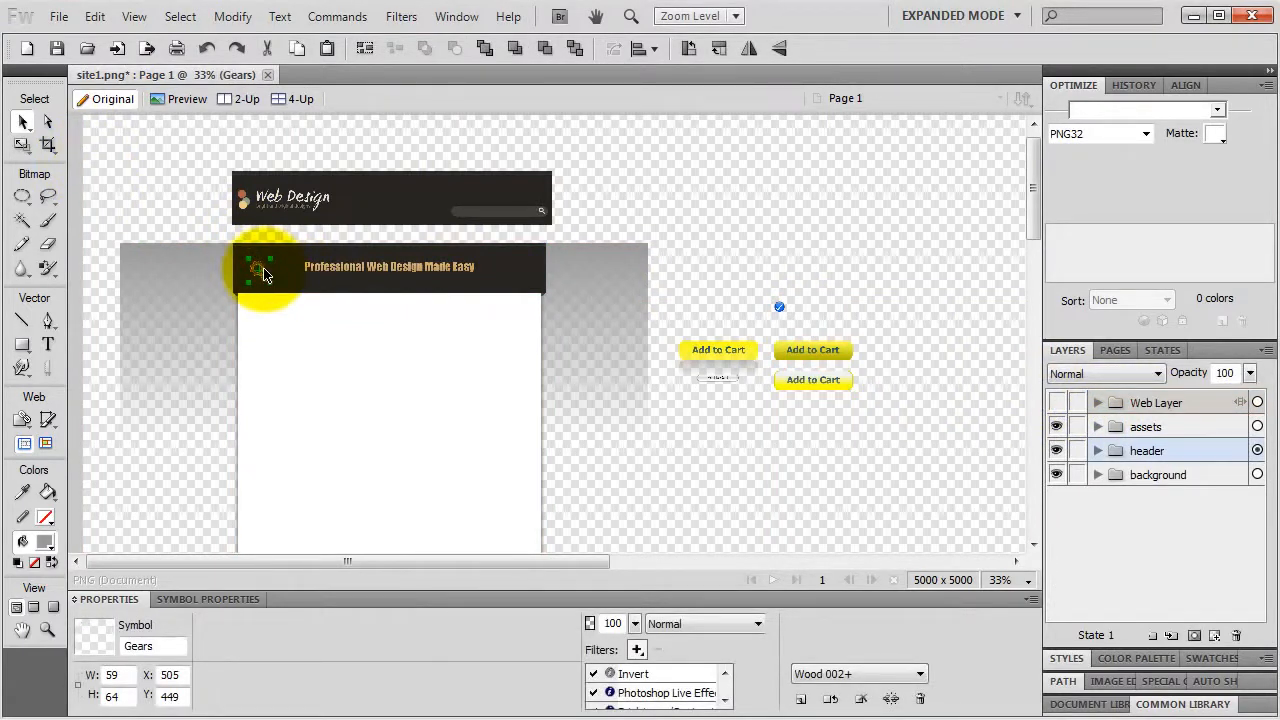
drag(265, 275, 699, 296)
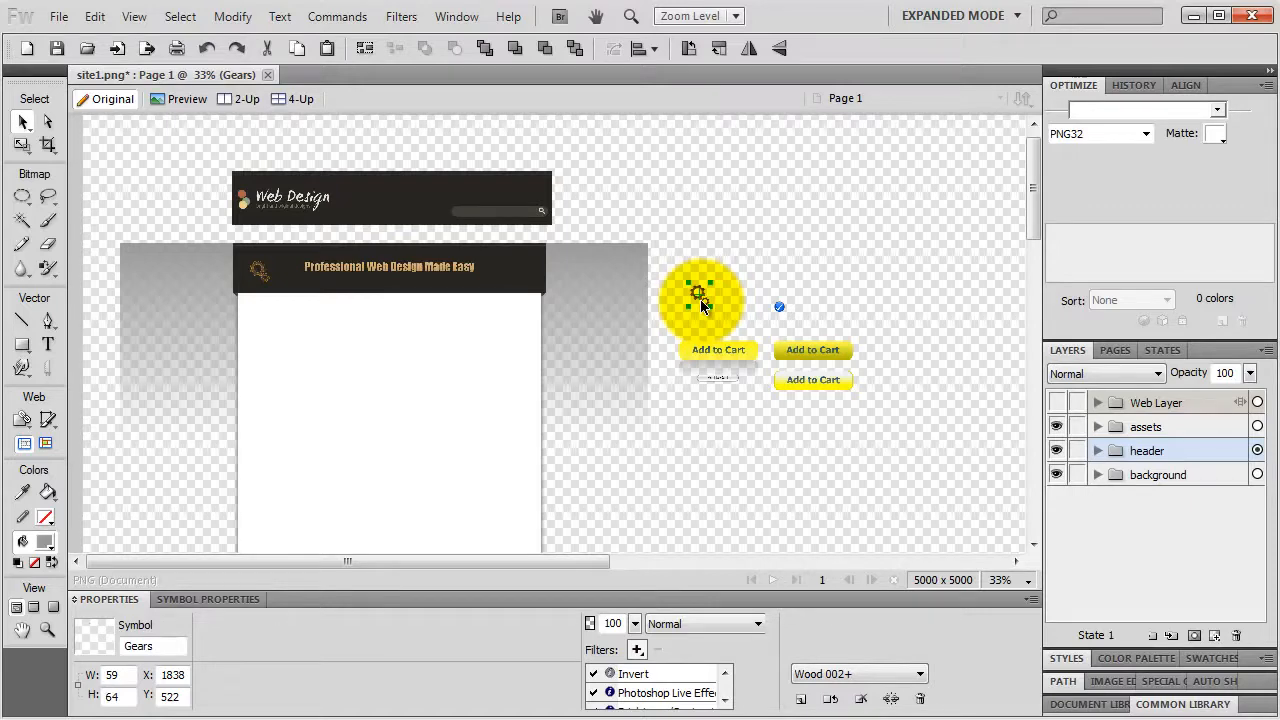
Step: Draw a slice just above the copied gears icon and set its width and height to 32 pixels
click(48, 421)
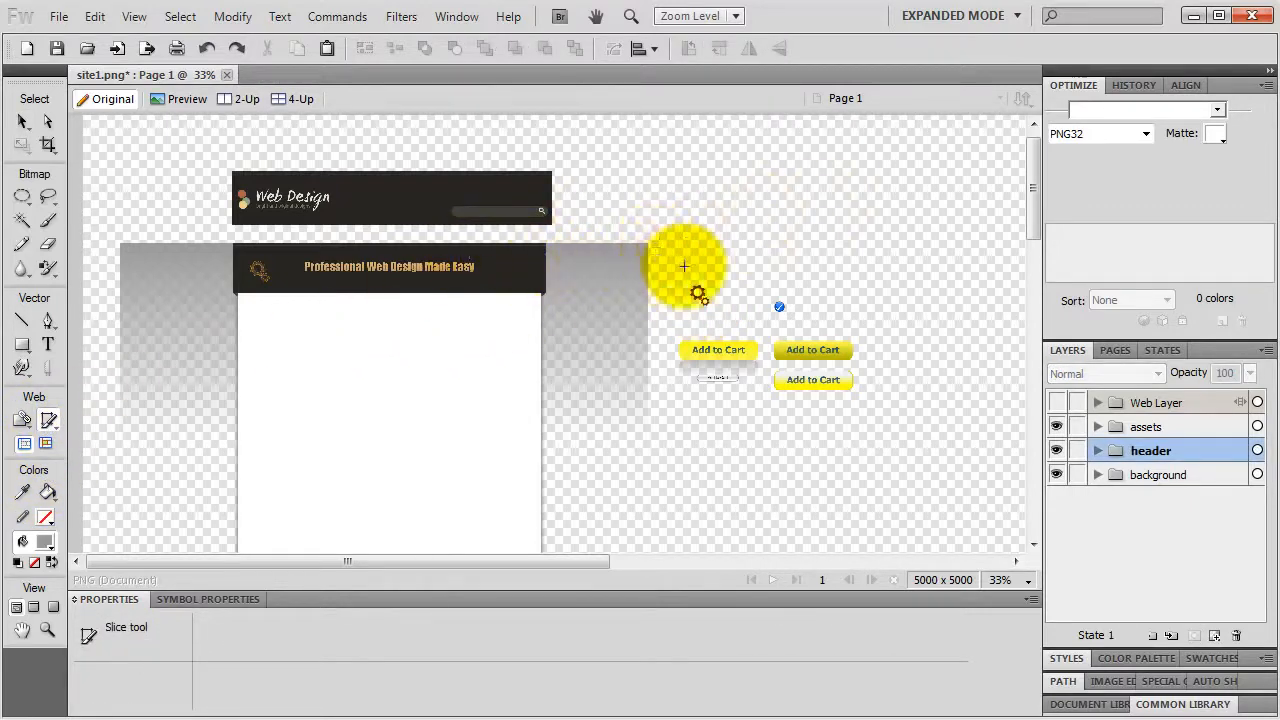
drag(684, 267, 702, 255)
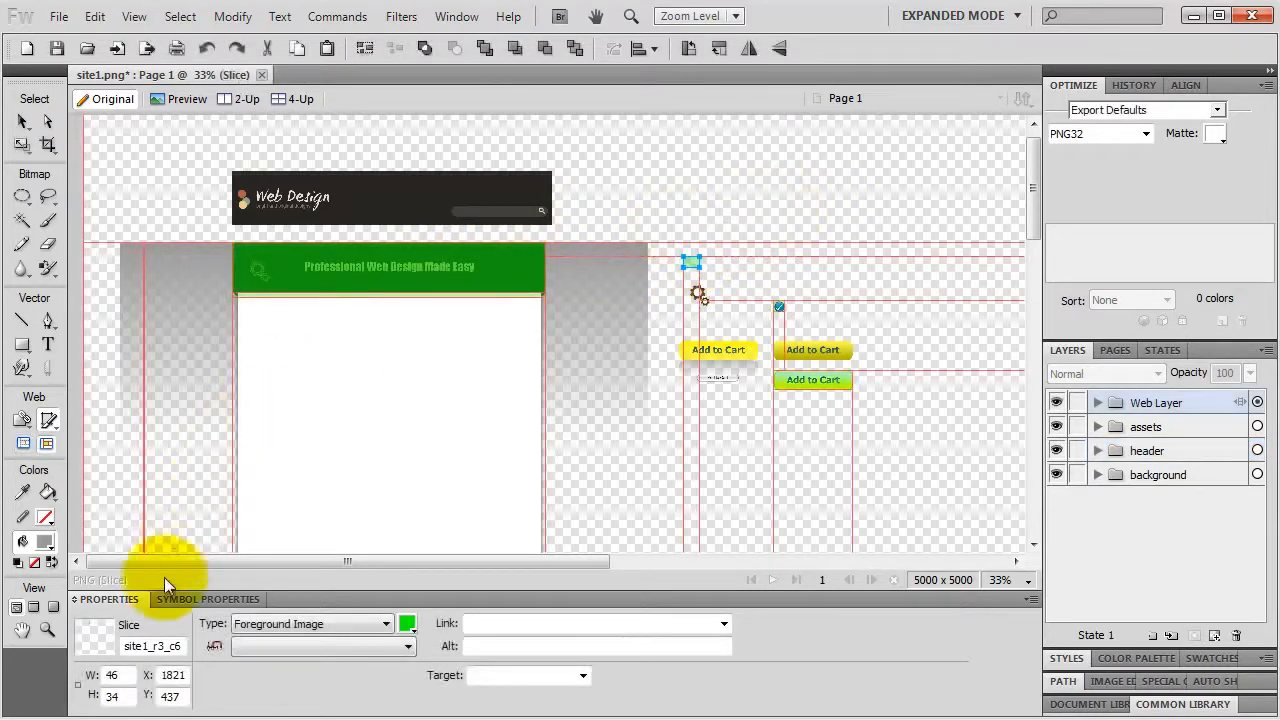
double_click(127, 677)
text(32)
key(Return)
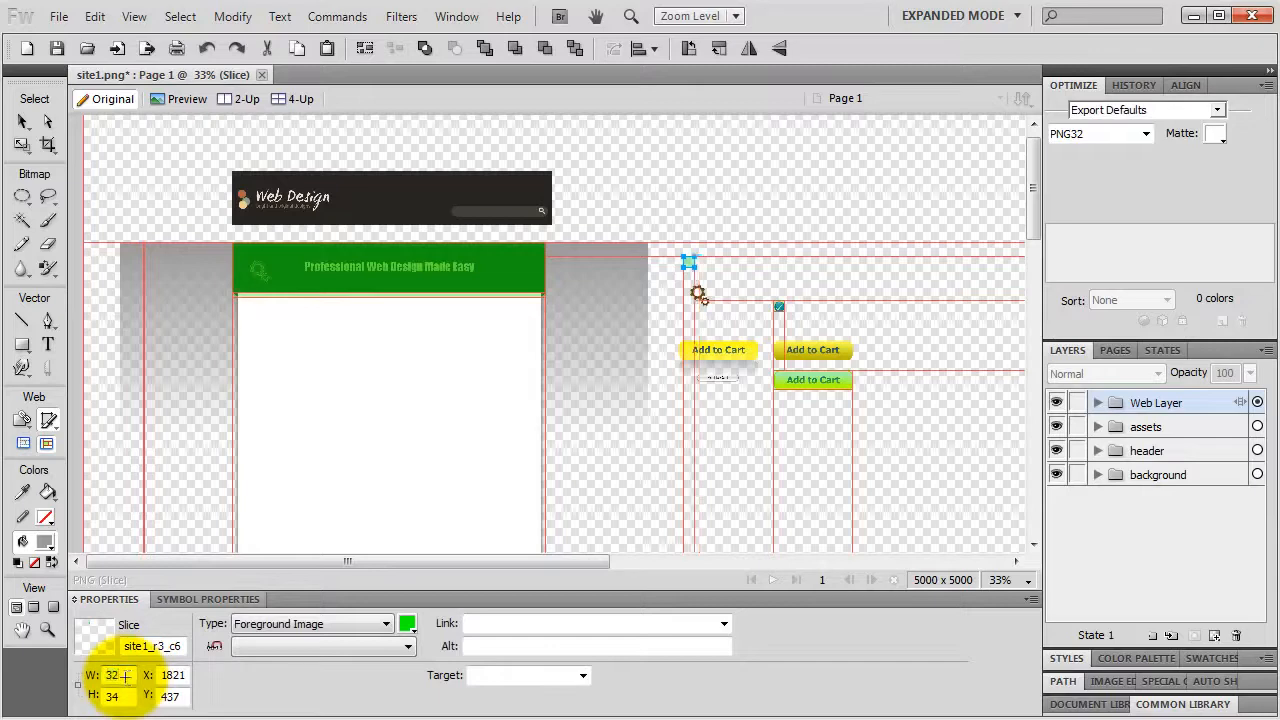
double_click(113, 695)
text(32)
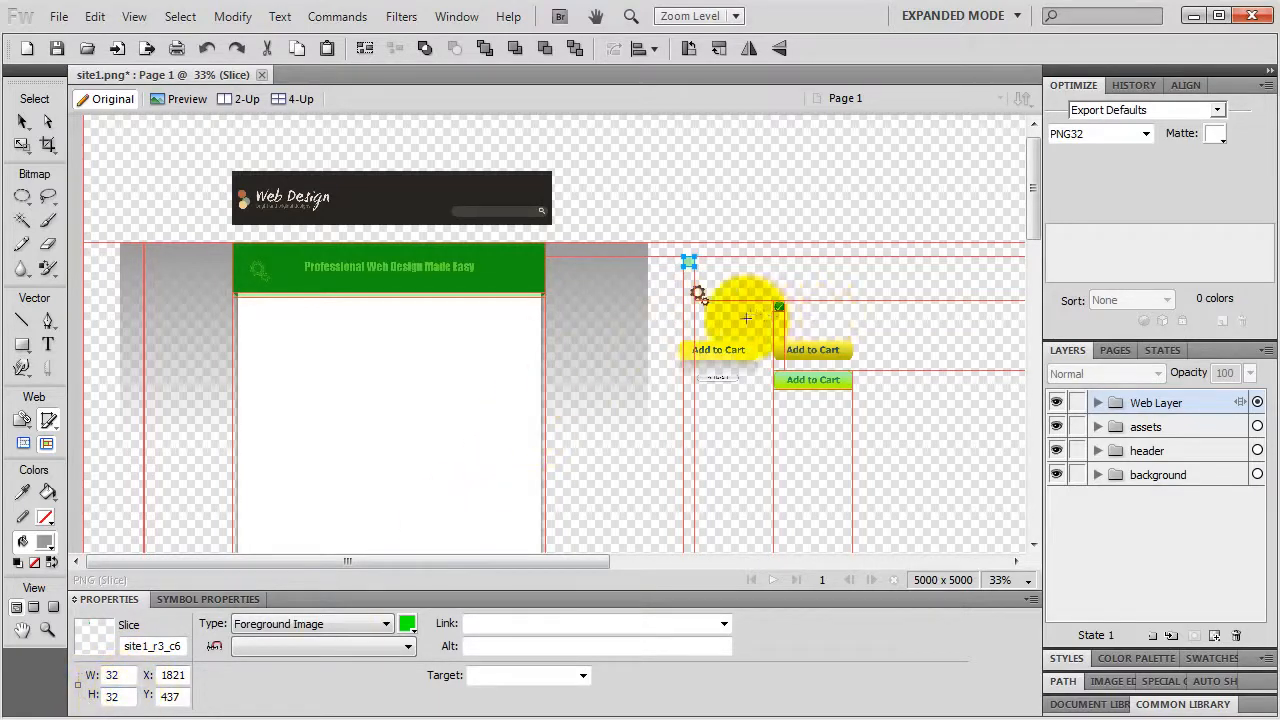
Step: Hide the new 32 x 32 slice and move the gears copy directly below its guides
key(ctrl+1)
key(ctrl+=)
key(ctrl+=)
key(space)
drag(652, 391, 591, 238)
key(k)
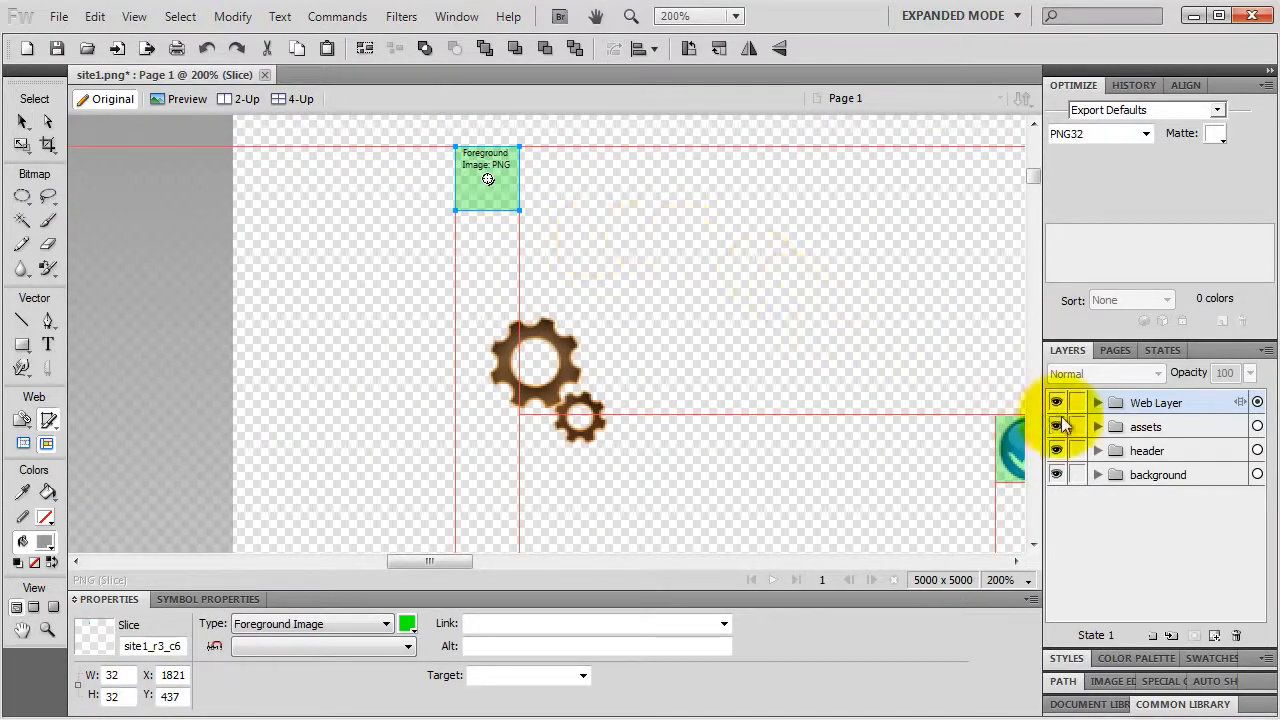
click(1097, 402)
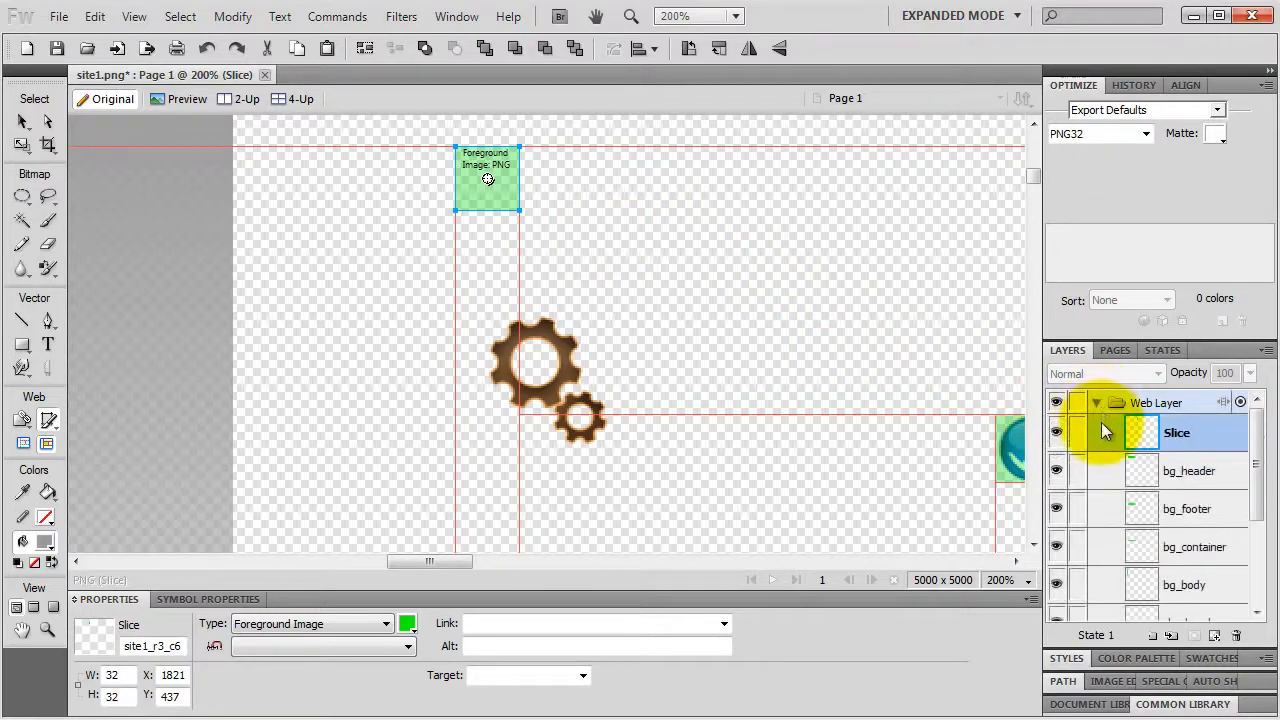
click(1056, 432)
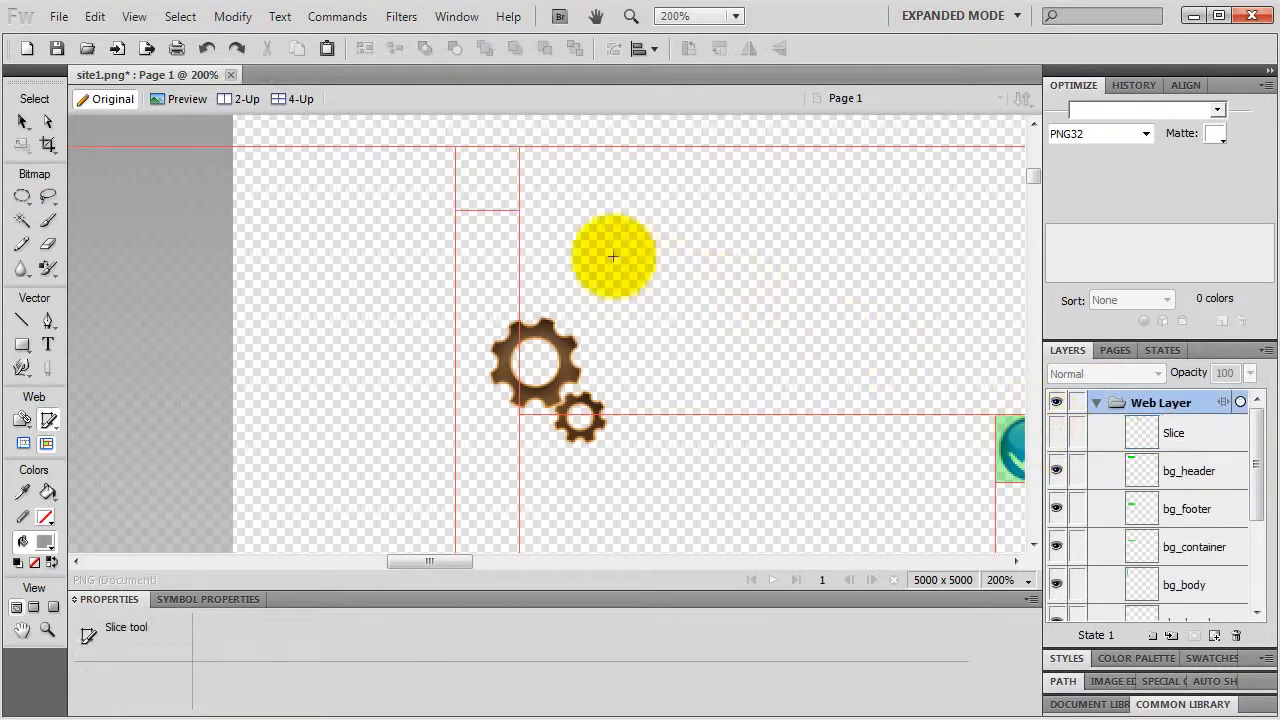
click(23, 121)
click(568, 397)
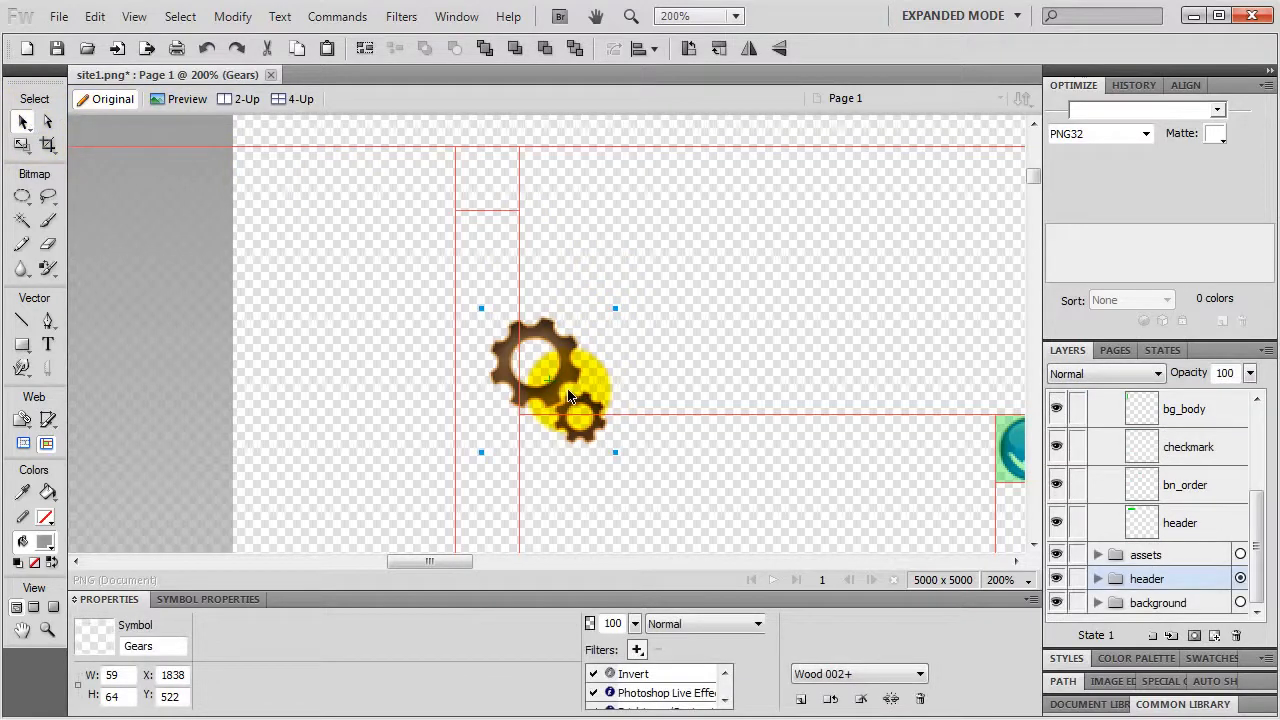
drag(568, 397, 528, 310)
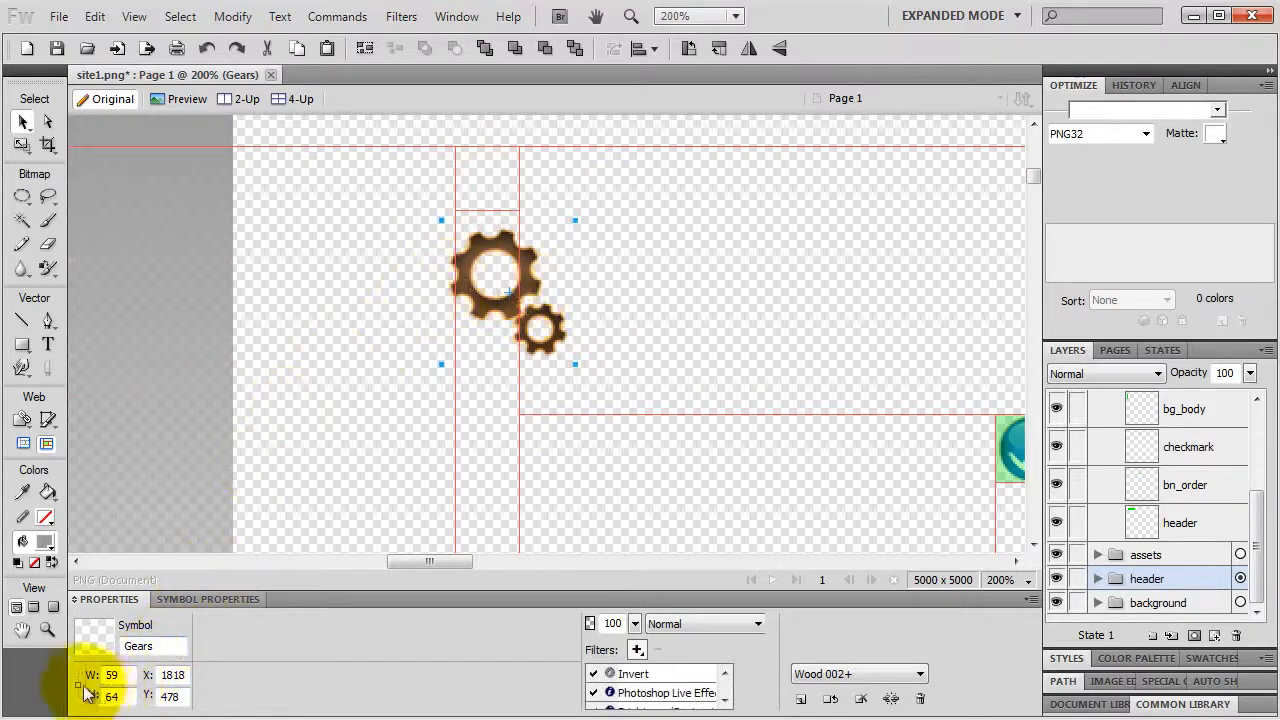
Step: Scale the gears copy with constrained proportions, first to a width of 32 and finally to a height of 32 pixels
click(126, 676)
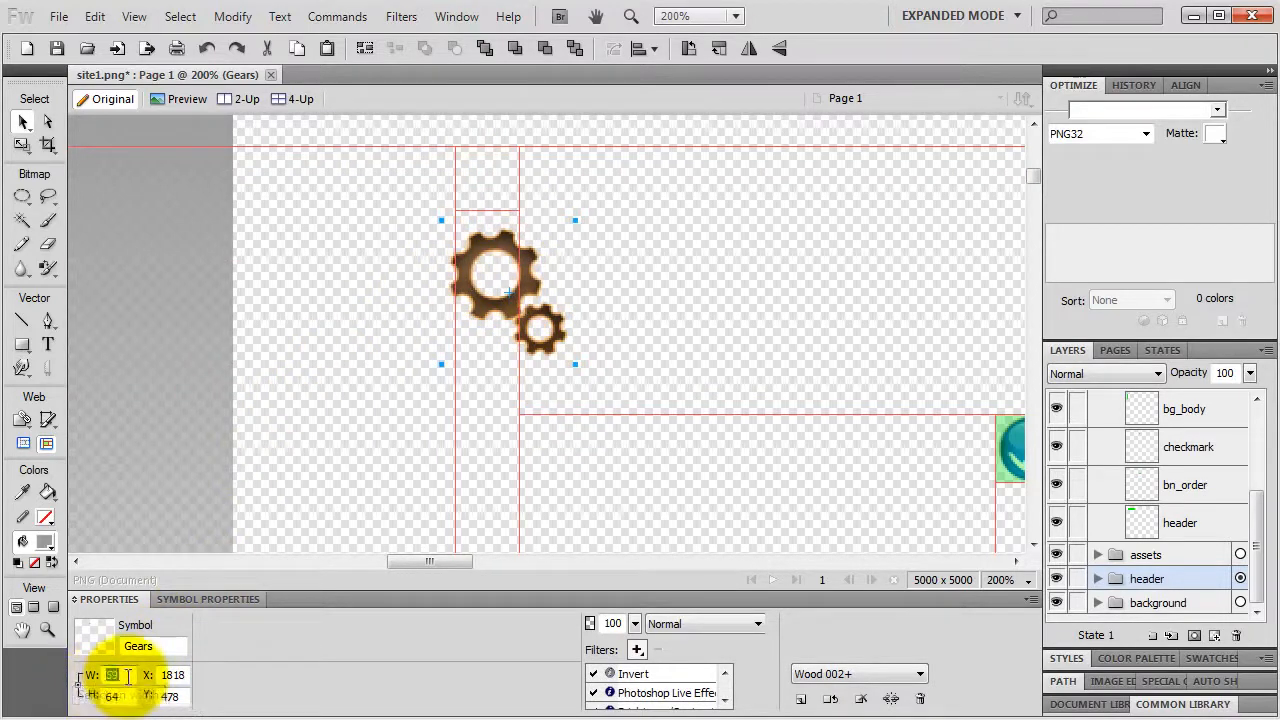
text(32)
key(Return)
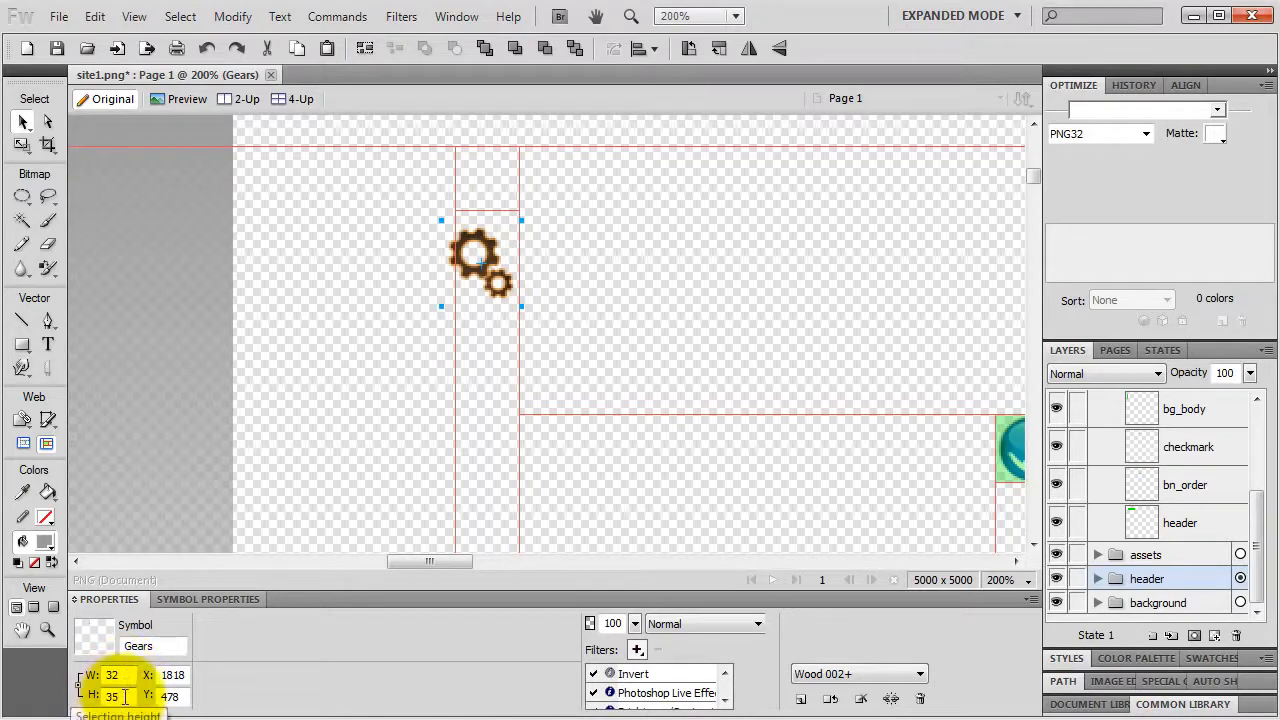
double_click(124, 697)
text(32)
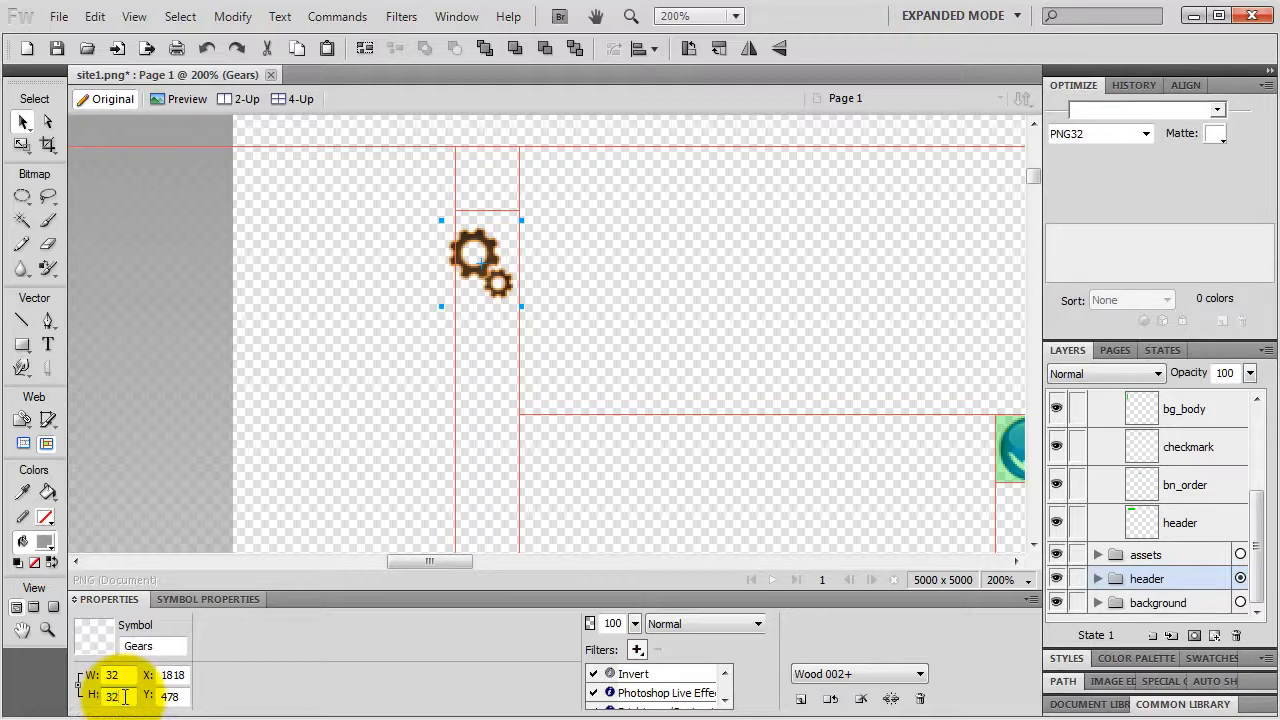
key(Return)
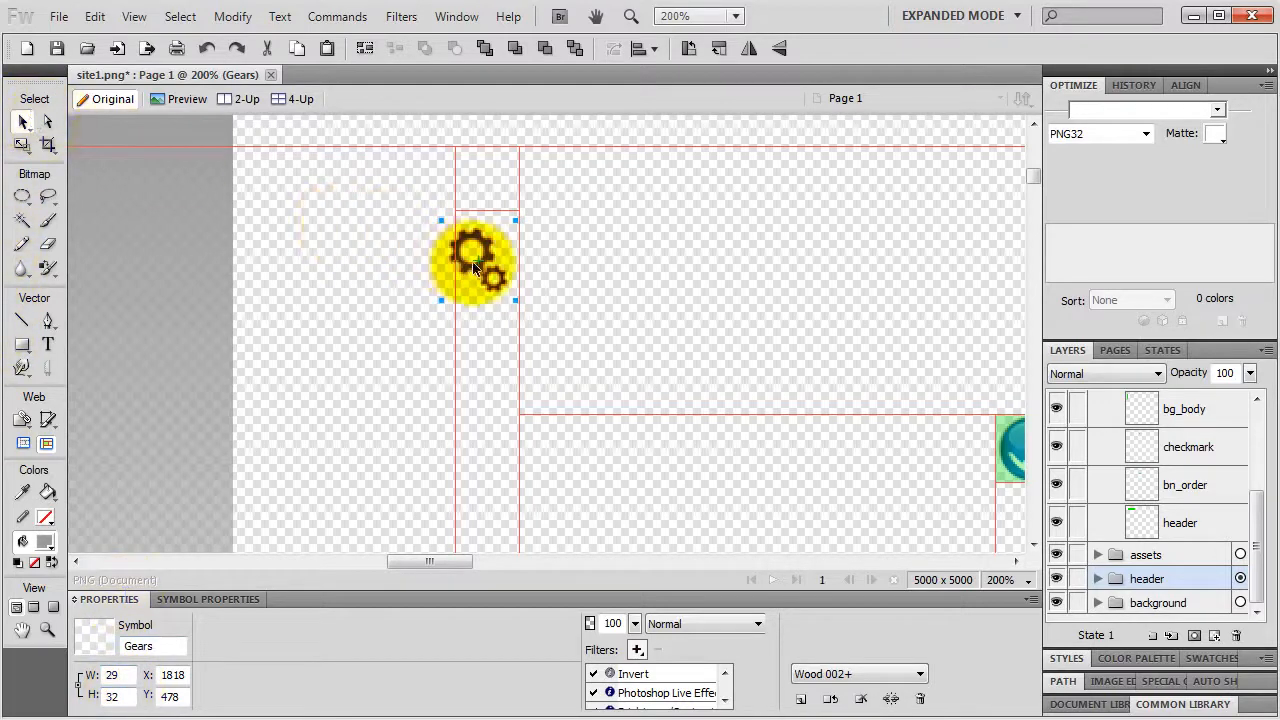
Step: Move the gears copy into the hidden slice's area and nudge it to X 1821, Y 437
drag(475, 266, 483, 190)
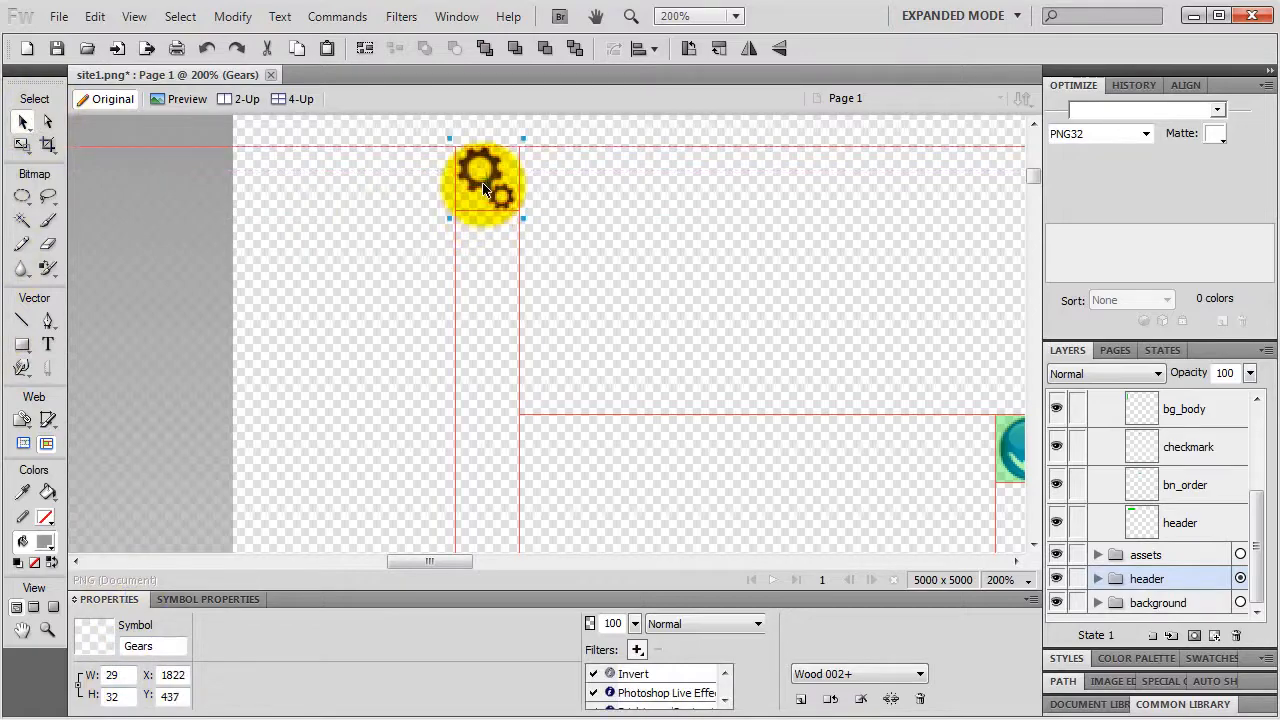
key(ctrl+equal)
key(ctrl+equal)
key(ctrl+equal)
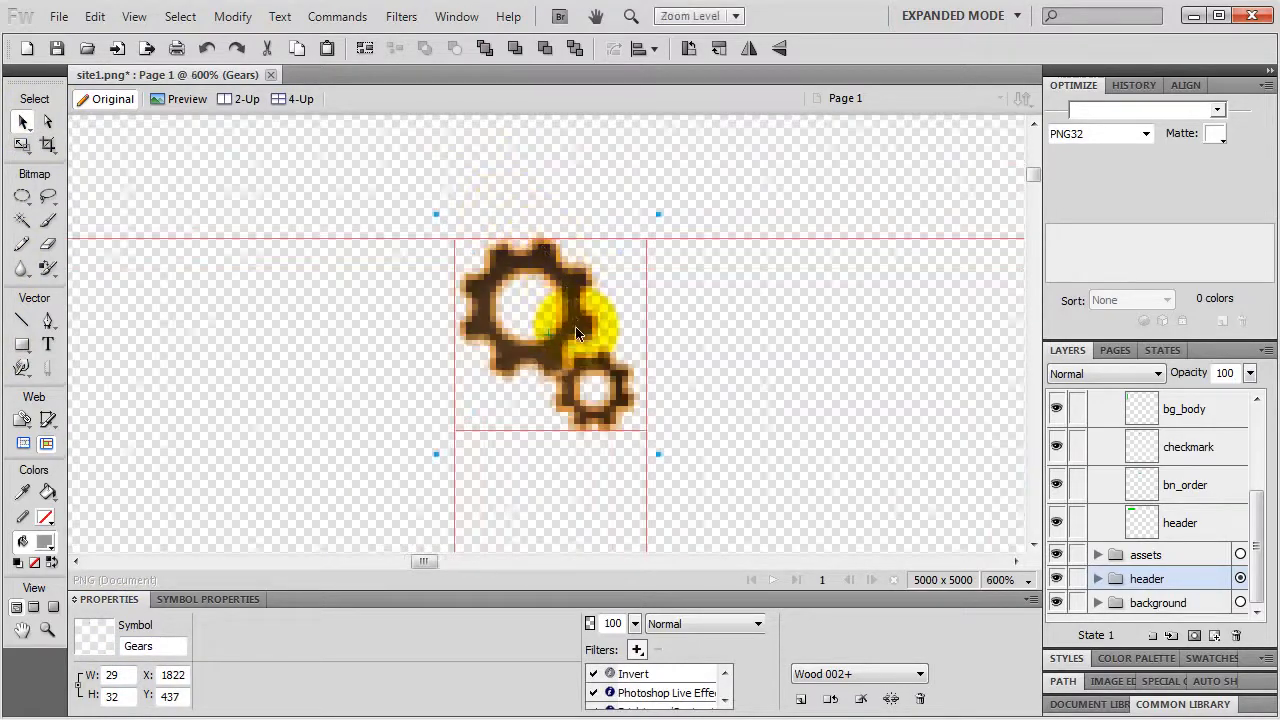
key(Left)
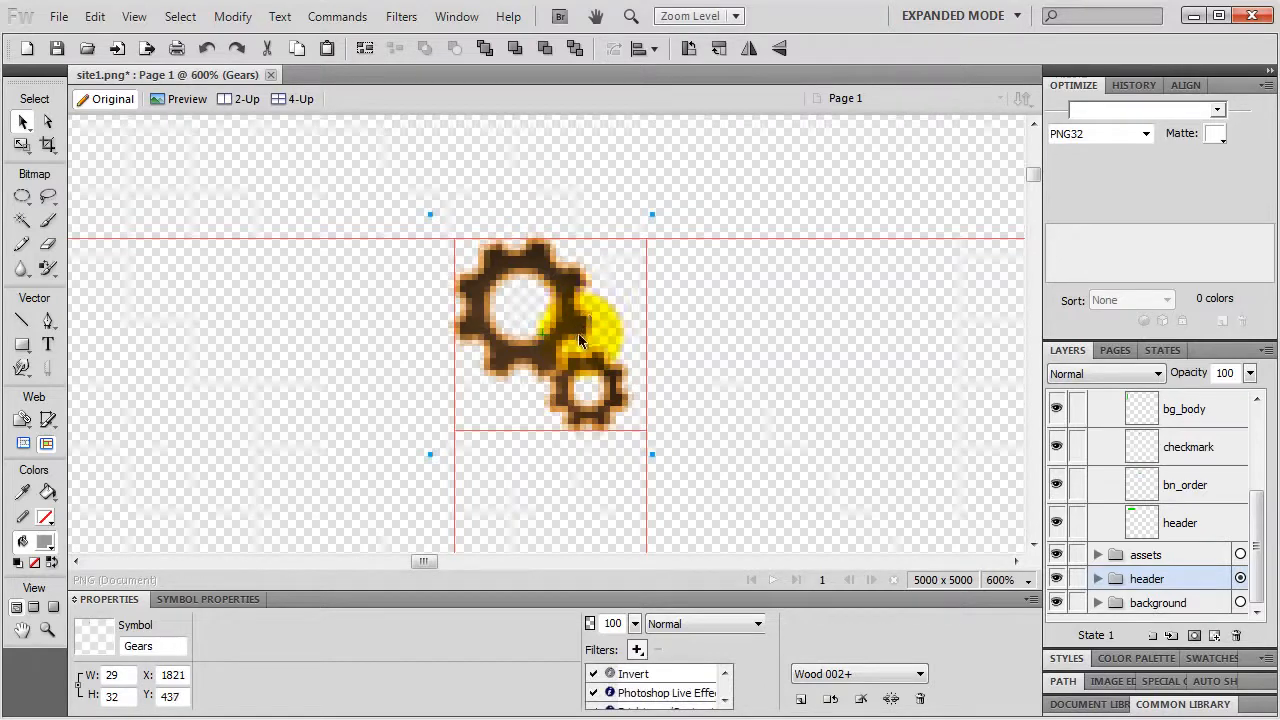
Step: Set the gears copy's height to 30 pixels and center it within the slice guides at X 1823, Y 438
double_click(120, 697)
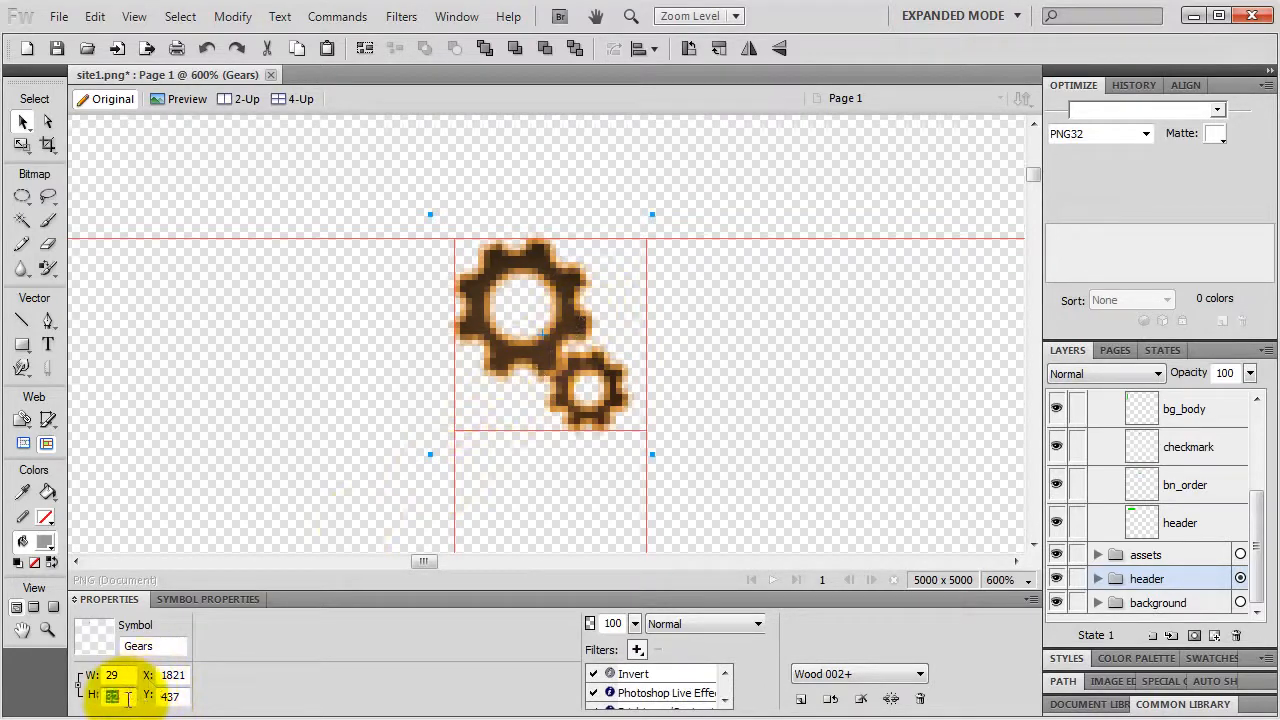
text(30)
key(Return)
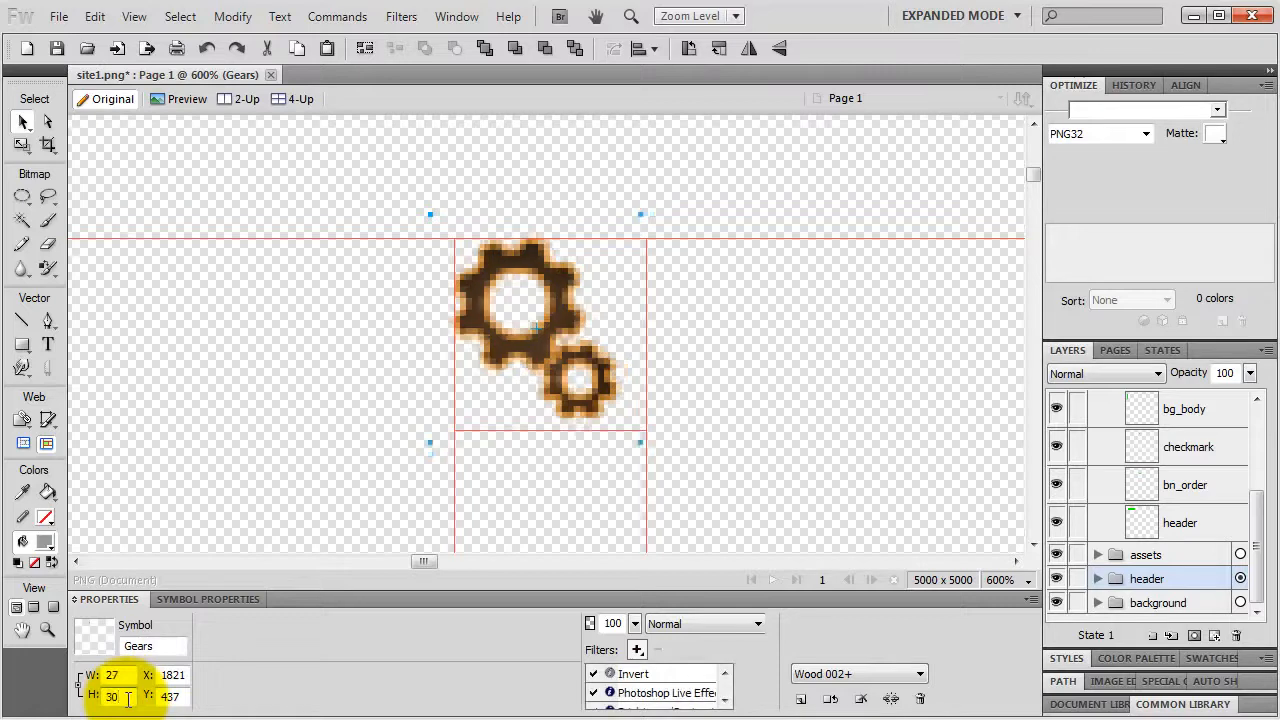
drag(515, 309, 528, 309)
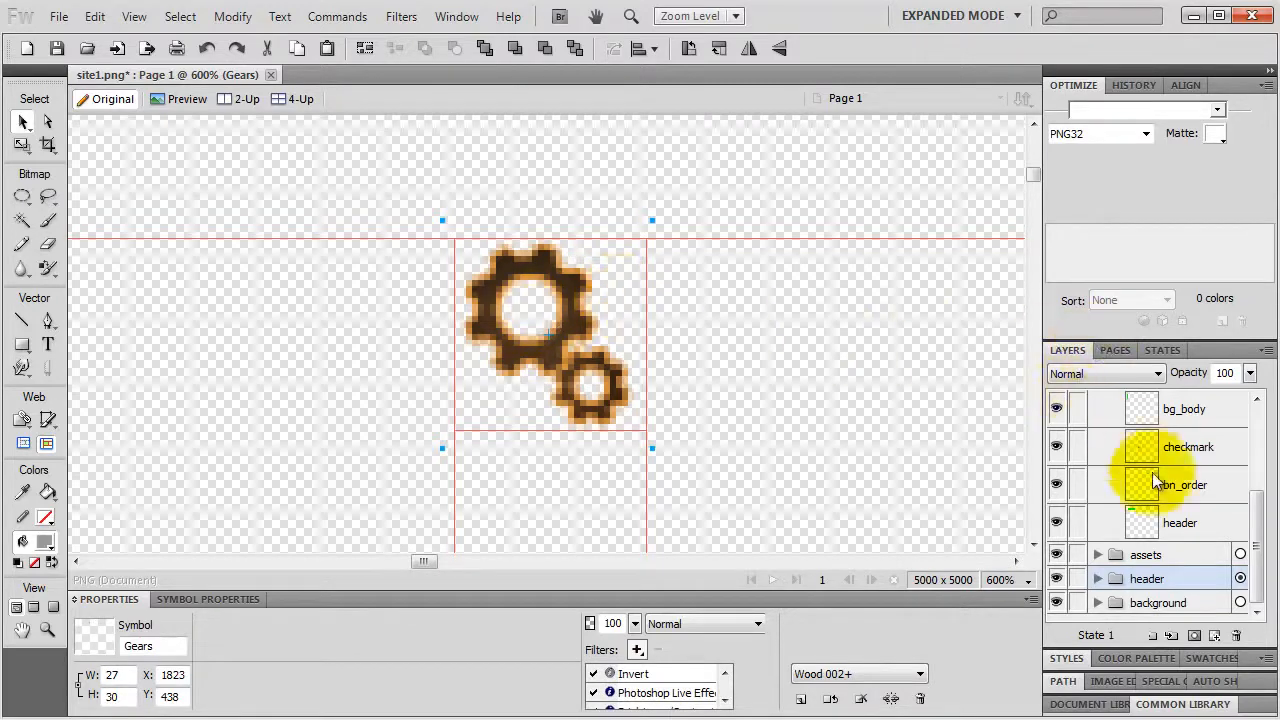
Step: Show the slice over the gears icon again and rename it "favicon"
scroll(1145, 485, up, 1)
scroll(1140, 480, up, 3)
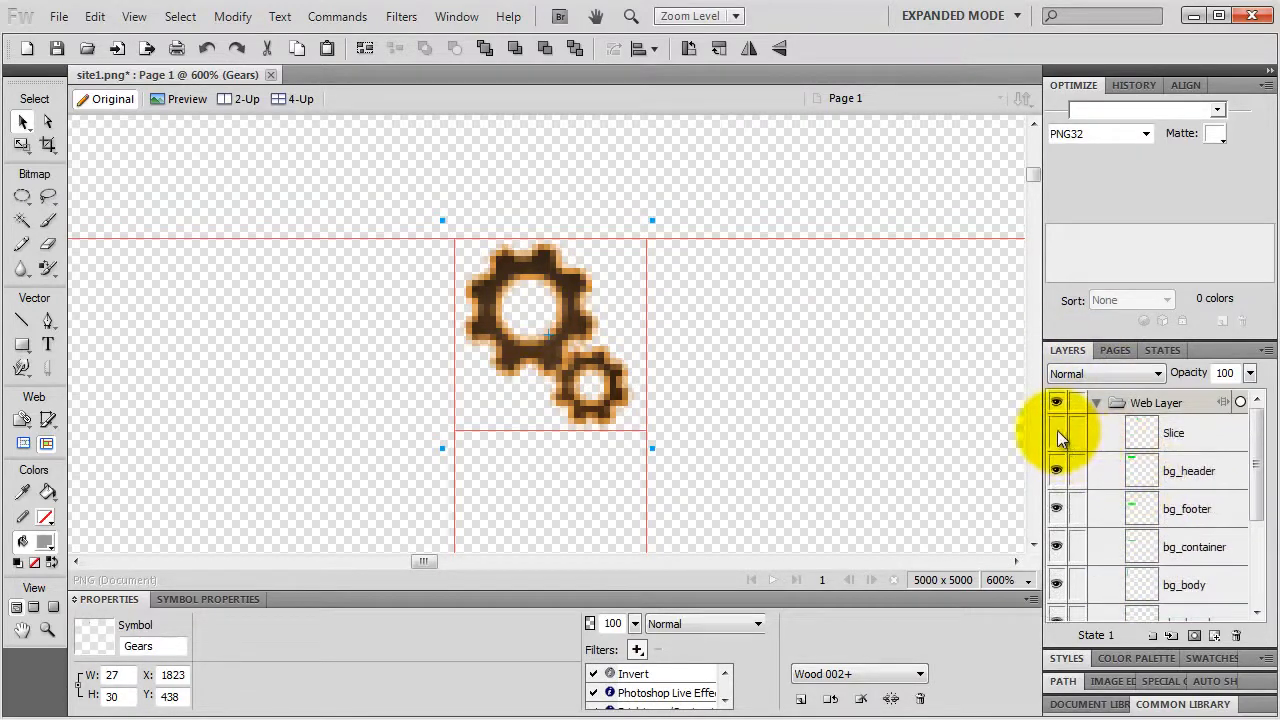
click(1057, 432)
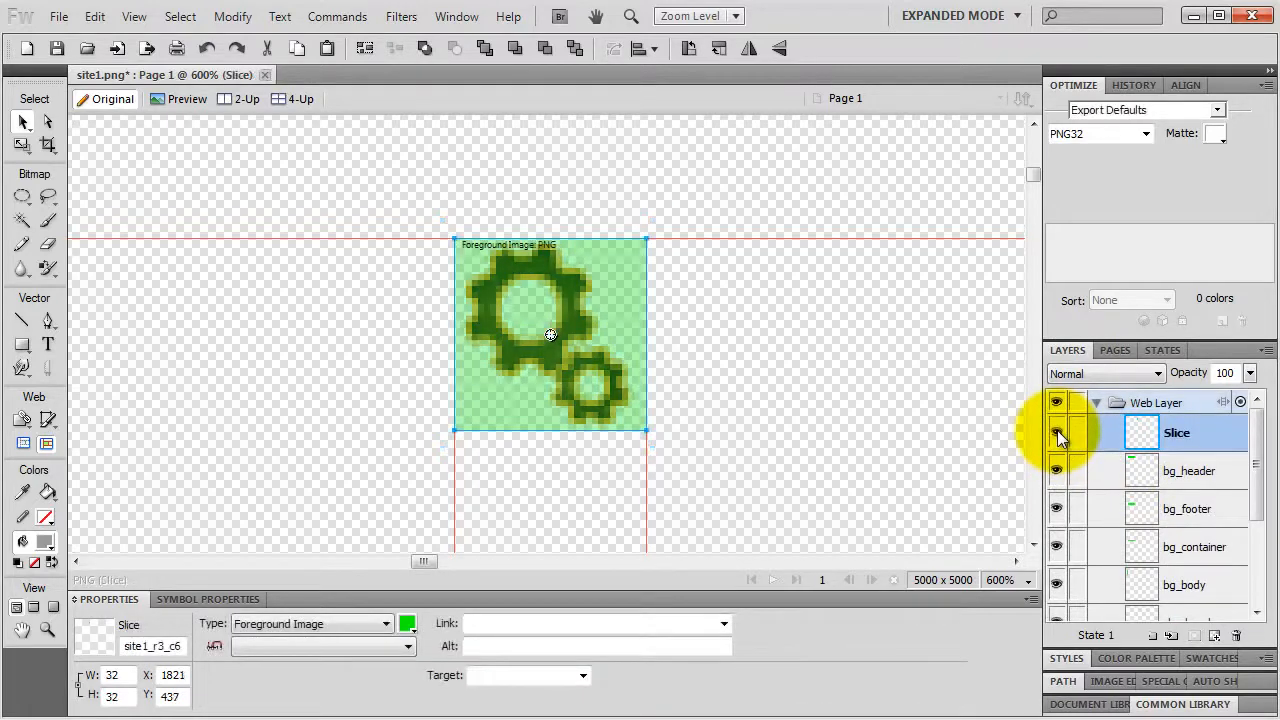
double_click(1188, 436)
text(fav)
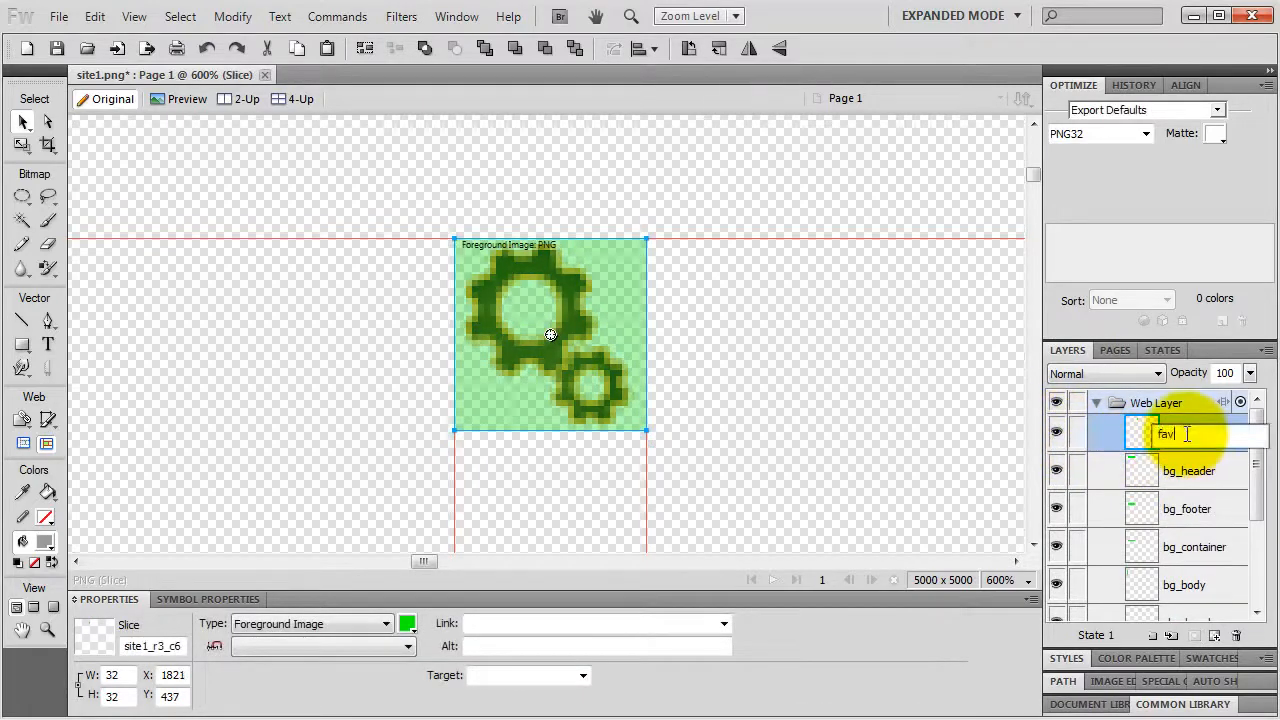
text(icon)
key(Return)
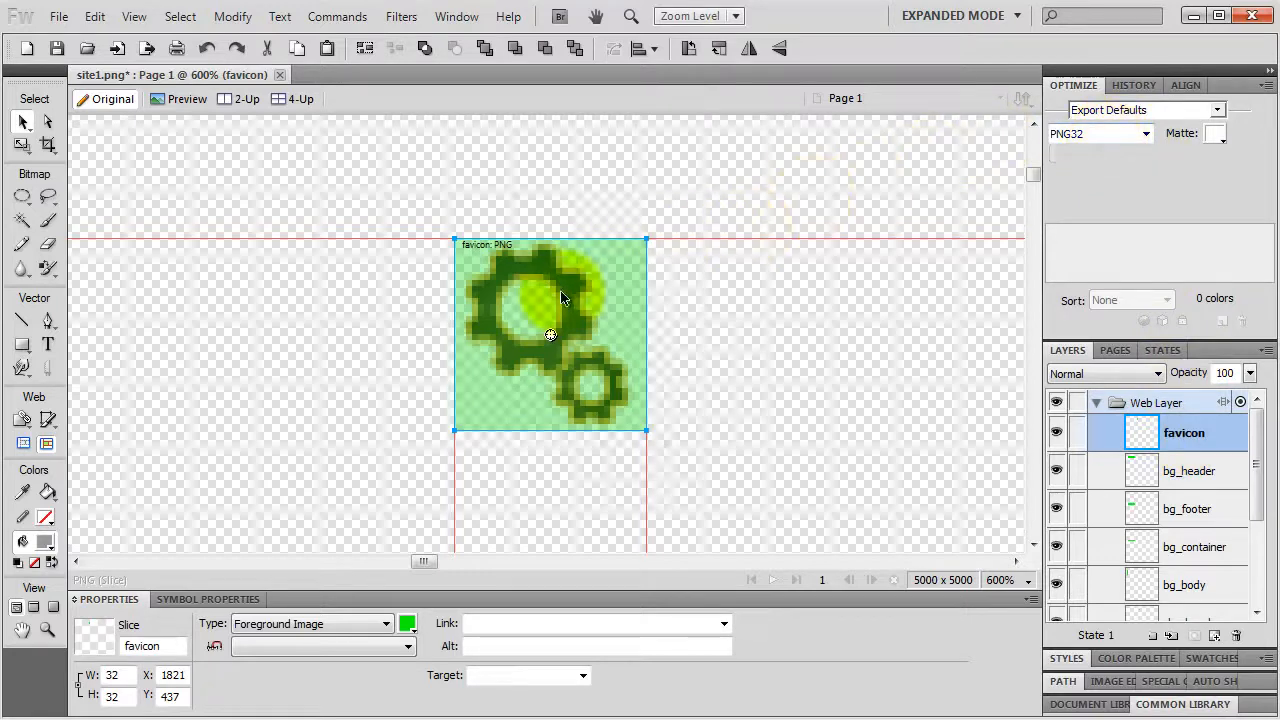
Step: Export the selected favicon slice into the images folder under its own name
right_click(563, 296)
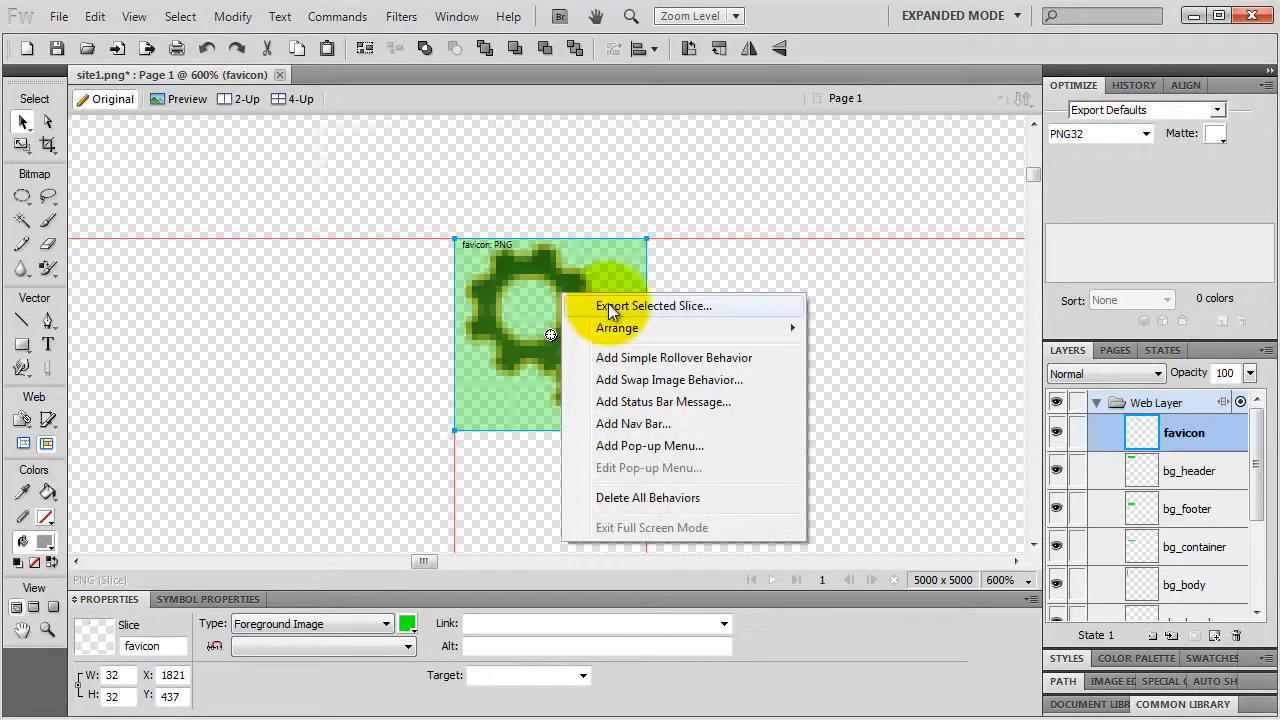
click(608, 306)
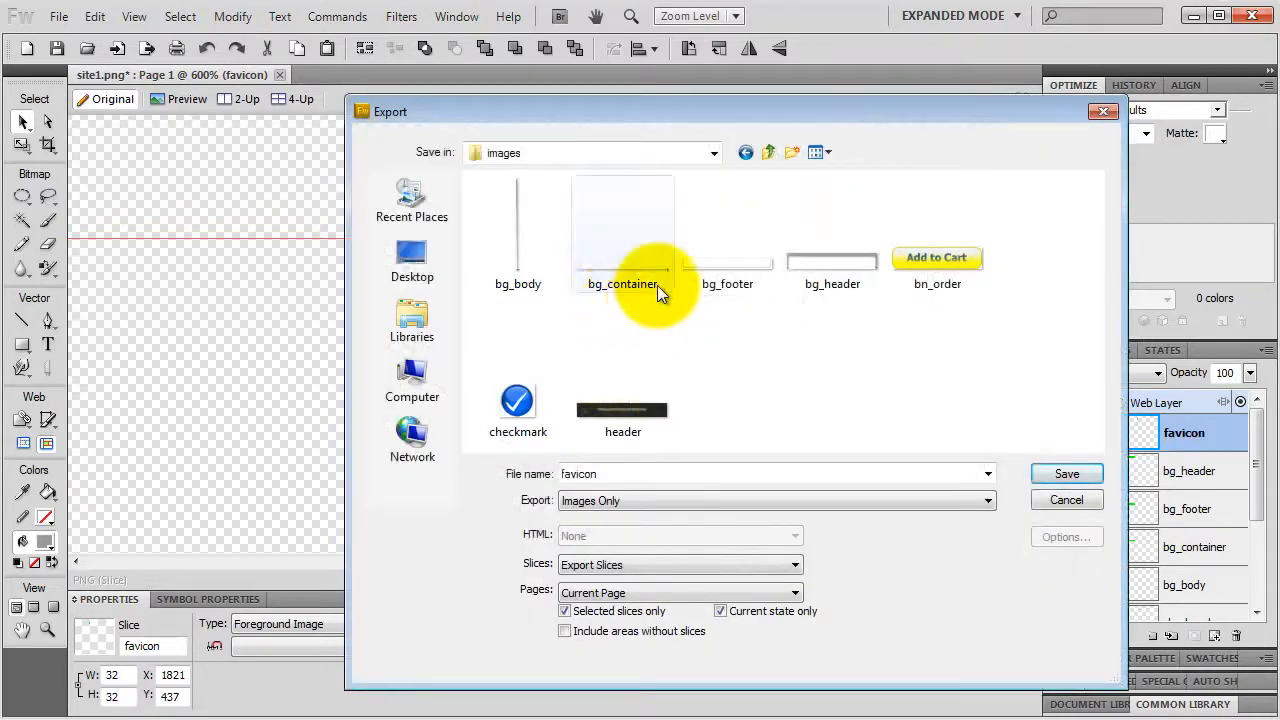
click(1058, 478)
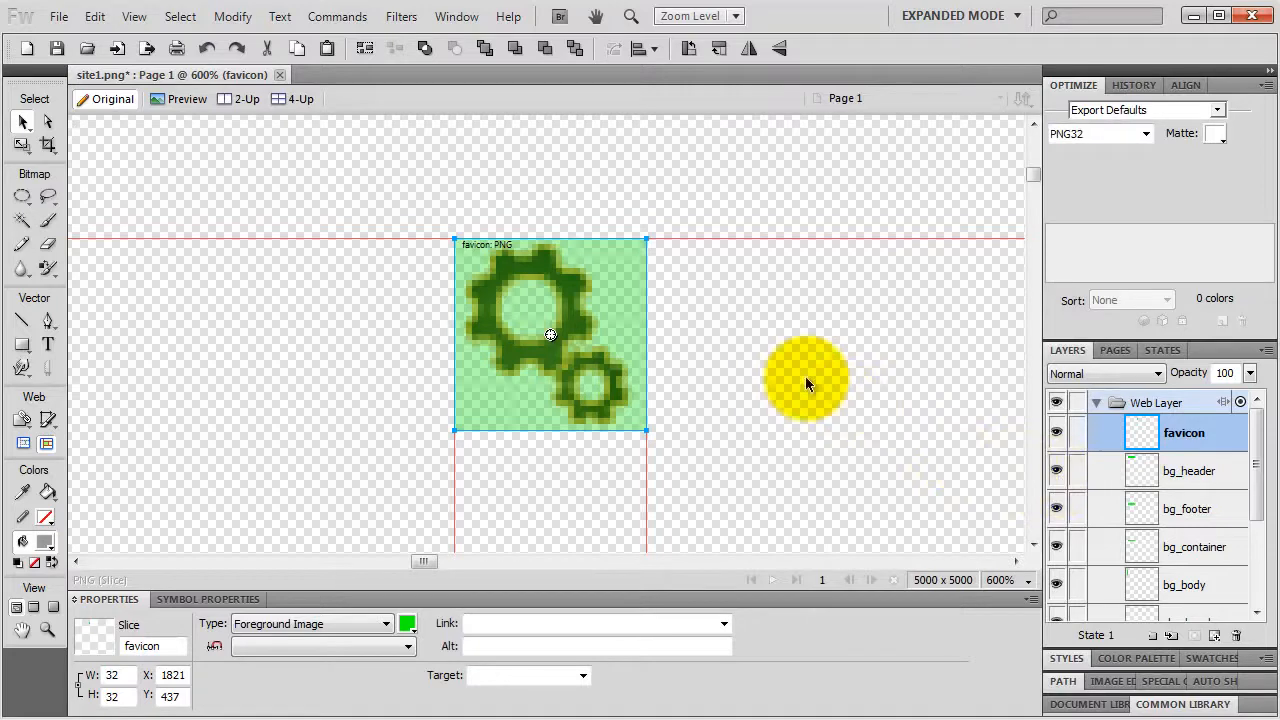
key(ctrl+minus)
key(ctrl+minus)
key(ctrl+minus)
key(ctrl+minus)
key(ctrl+minus)
key(ctrl+minus)
key(ctrl+minus)
key(ctrl+minus)
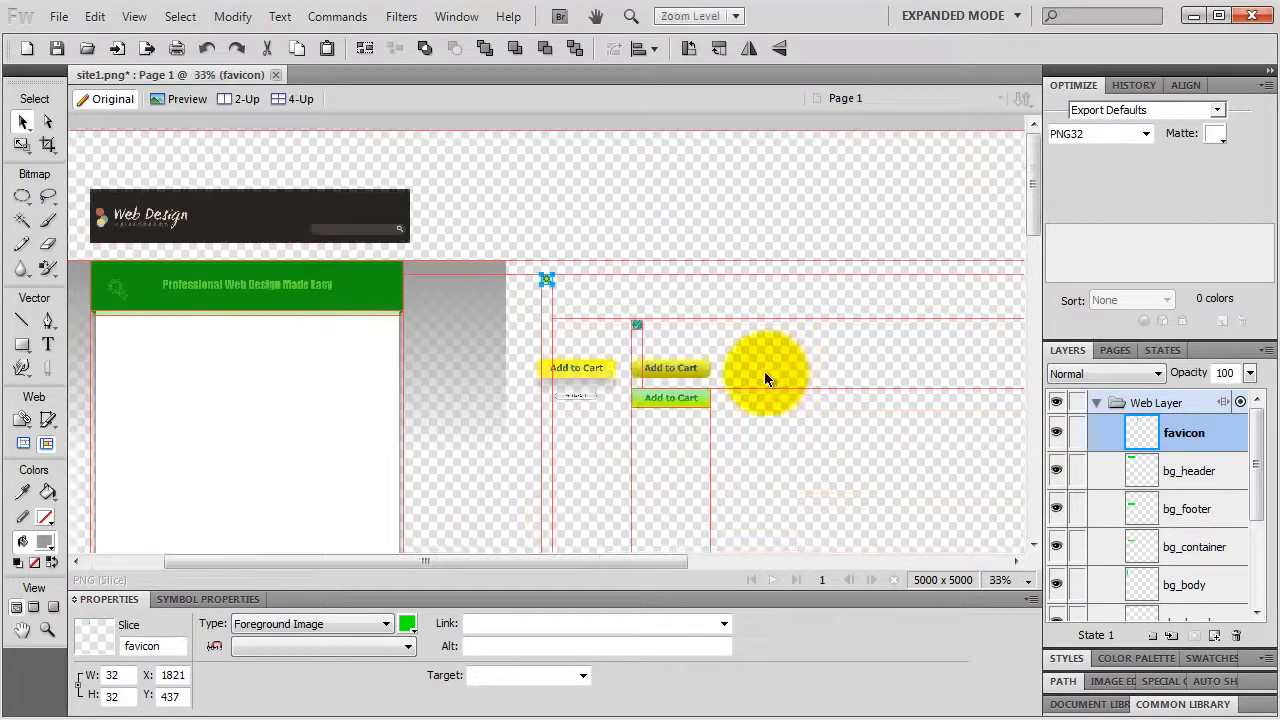
key(ctrl+minus)
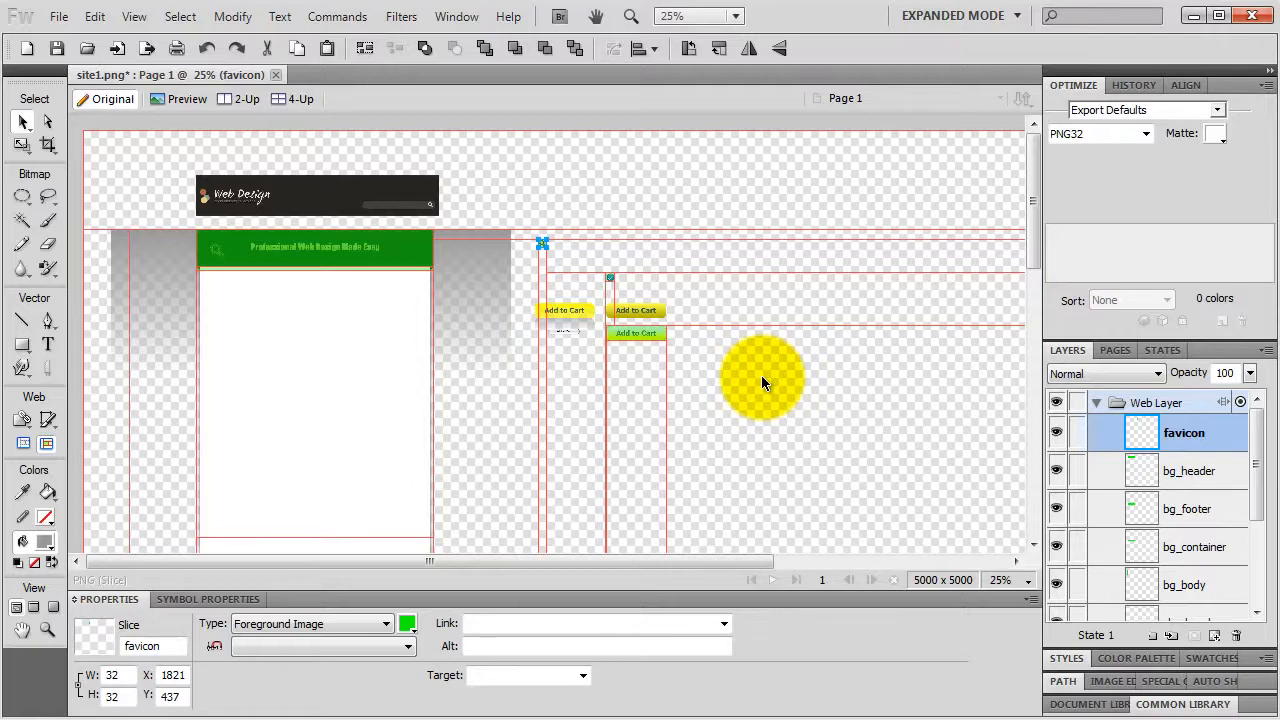
Step: Switch to the Online ICO converter page in the browser, set the icon size to 32x32 pixels, and return to Fireworks
key(alt+Tab)
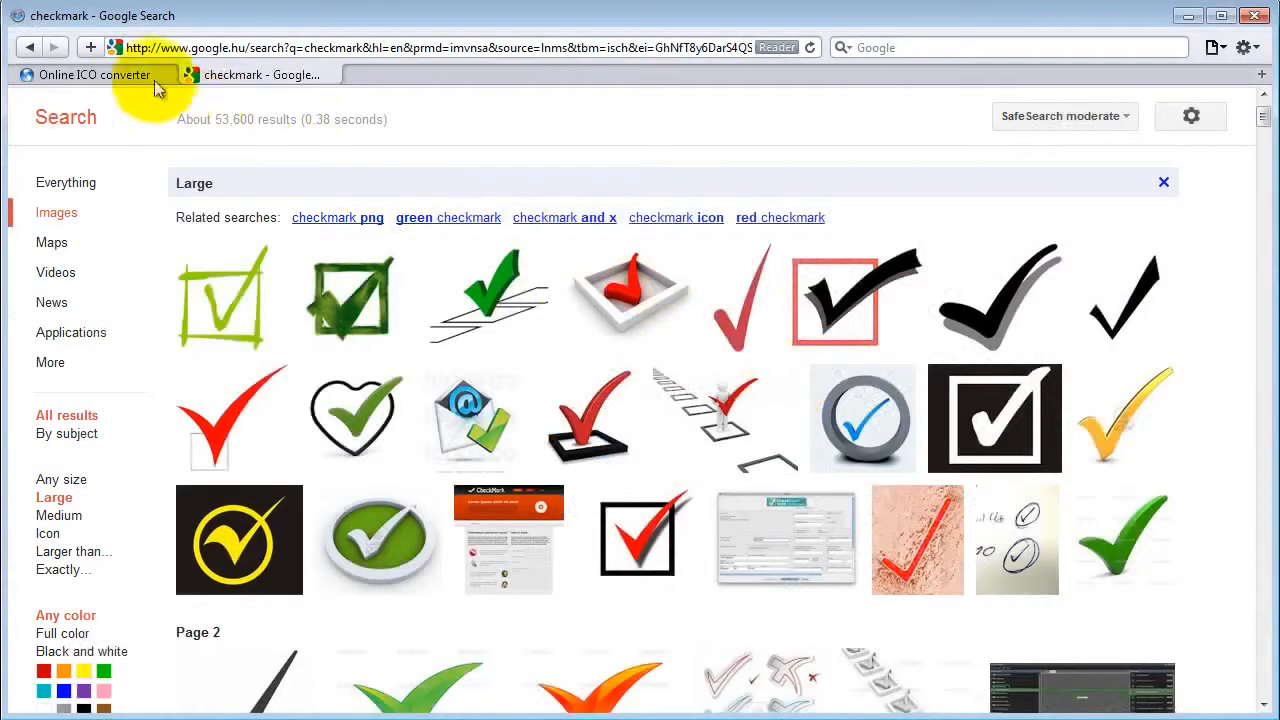
click(134, 74)
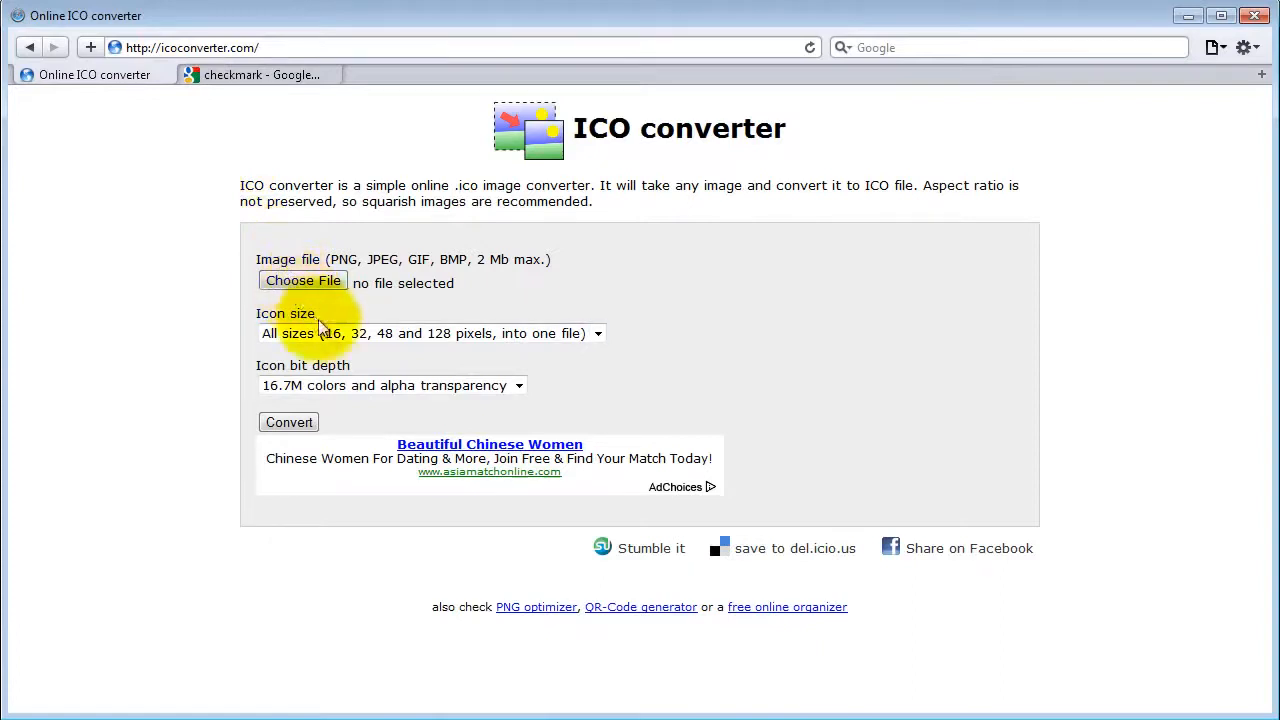
click(292, 333)
click(315, 366)
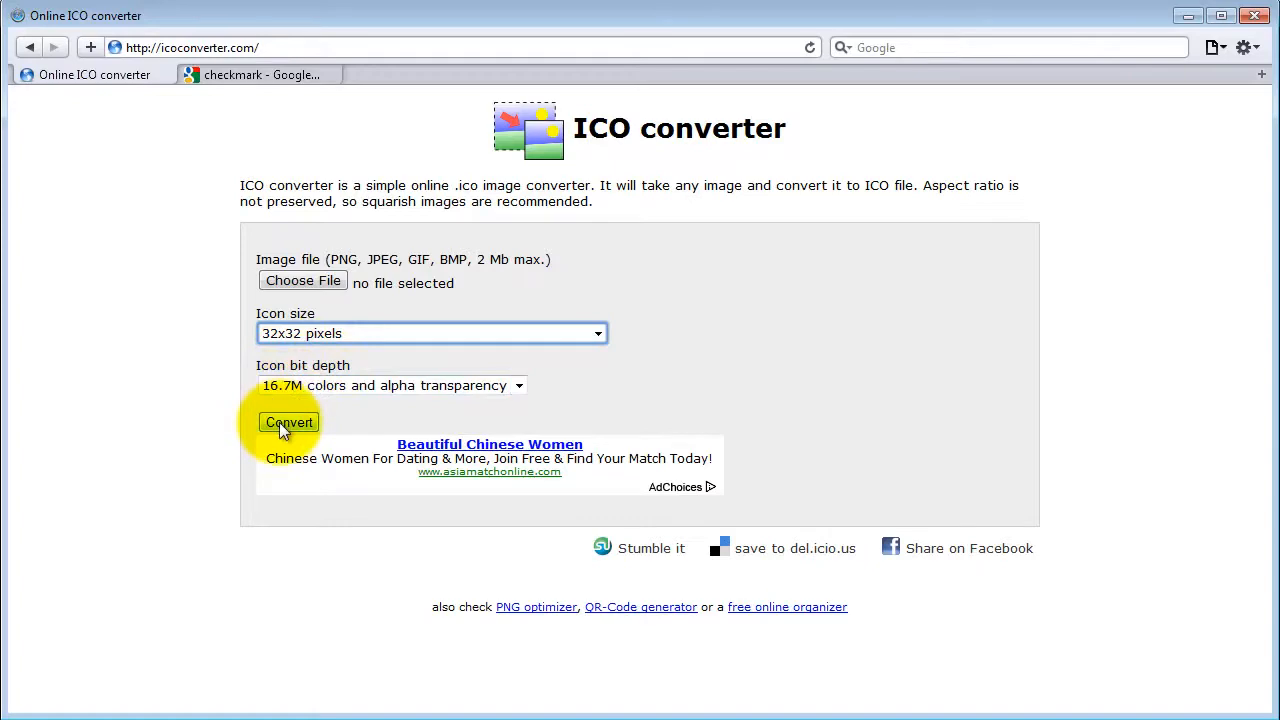
key(alt+Tab)
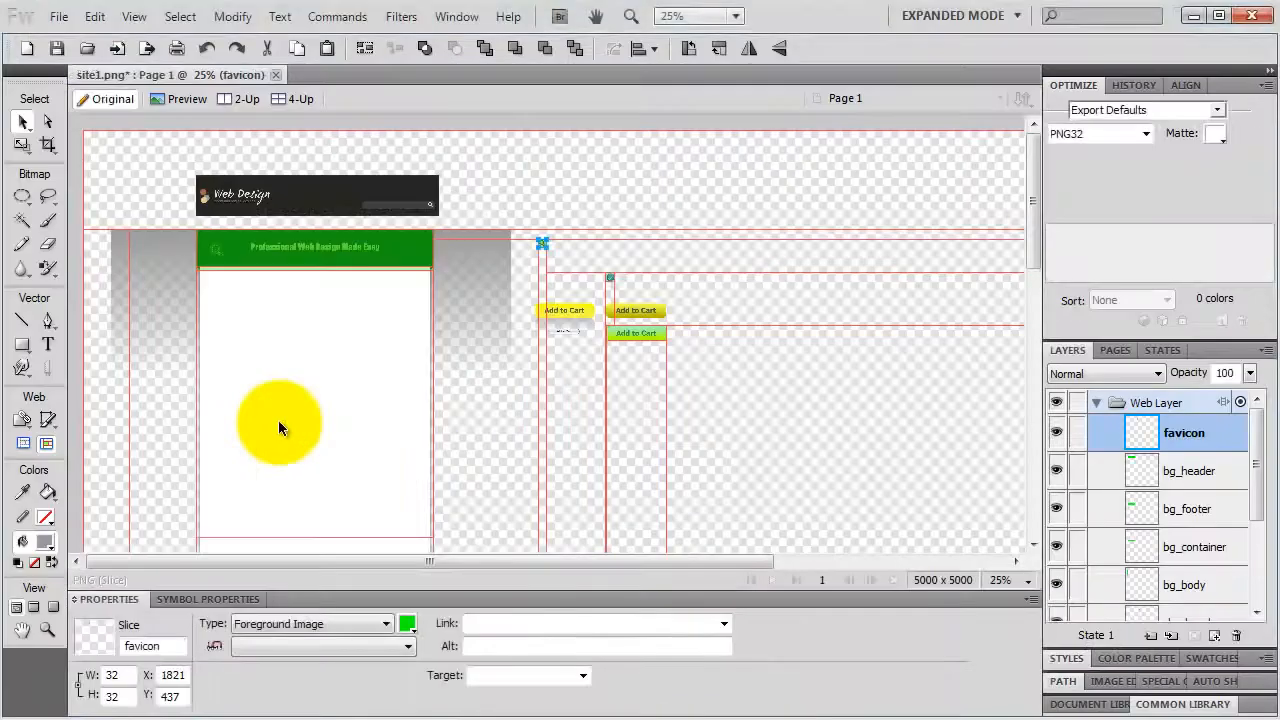